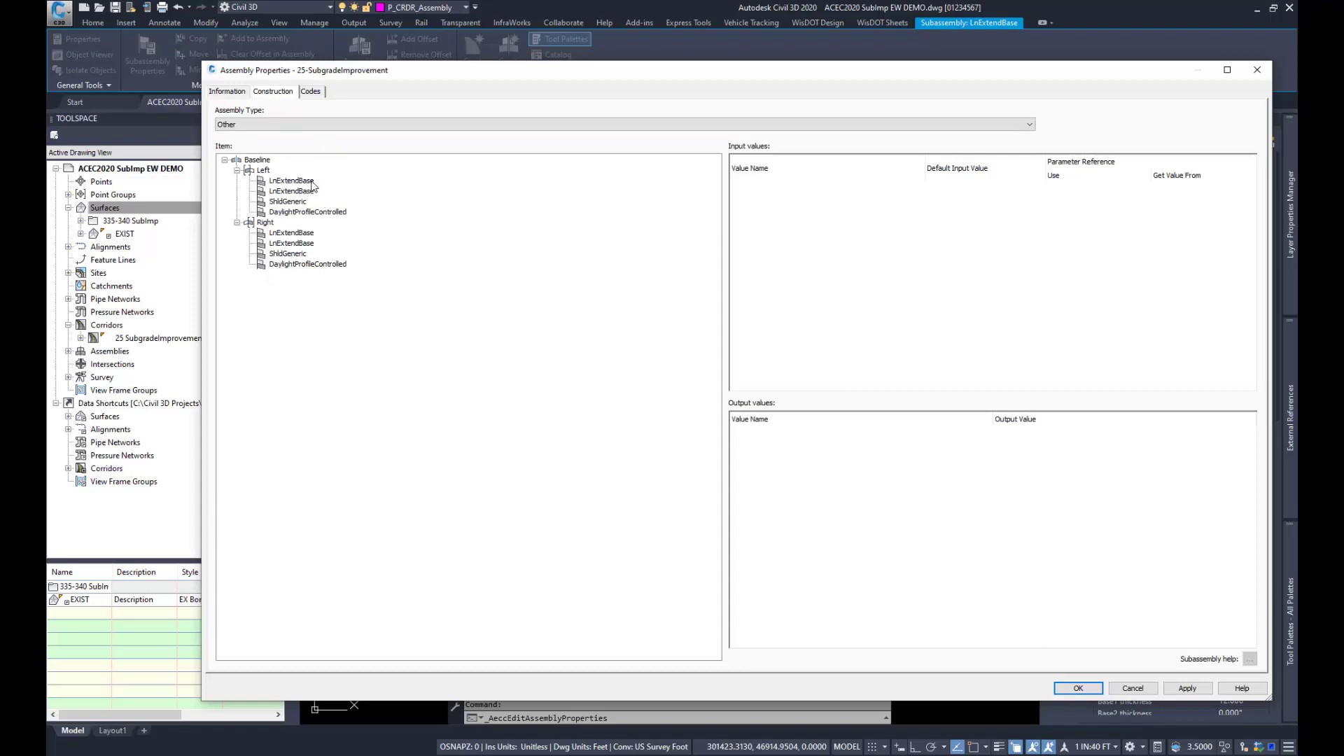
Step: Check the subgrade improvement thickness of both left LnExtendBase lanes, including the second lane's reference to the LnExtendBase Subgrade Improvement thickness output
{"action": "left_click", "coordinate": [301, 182]}
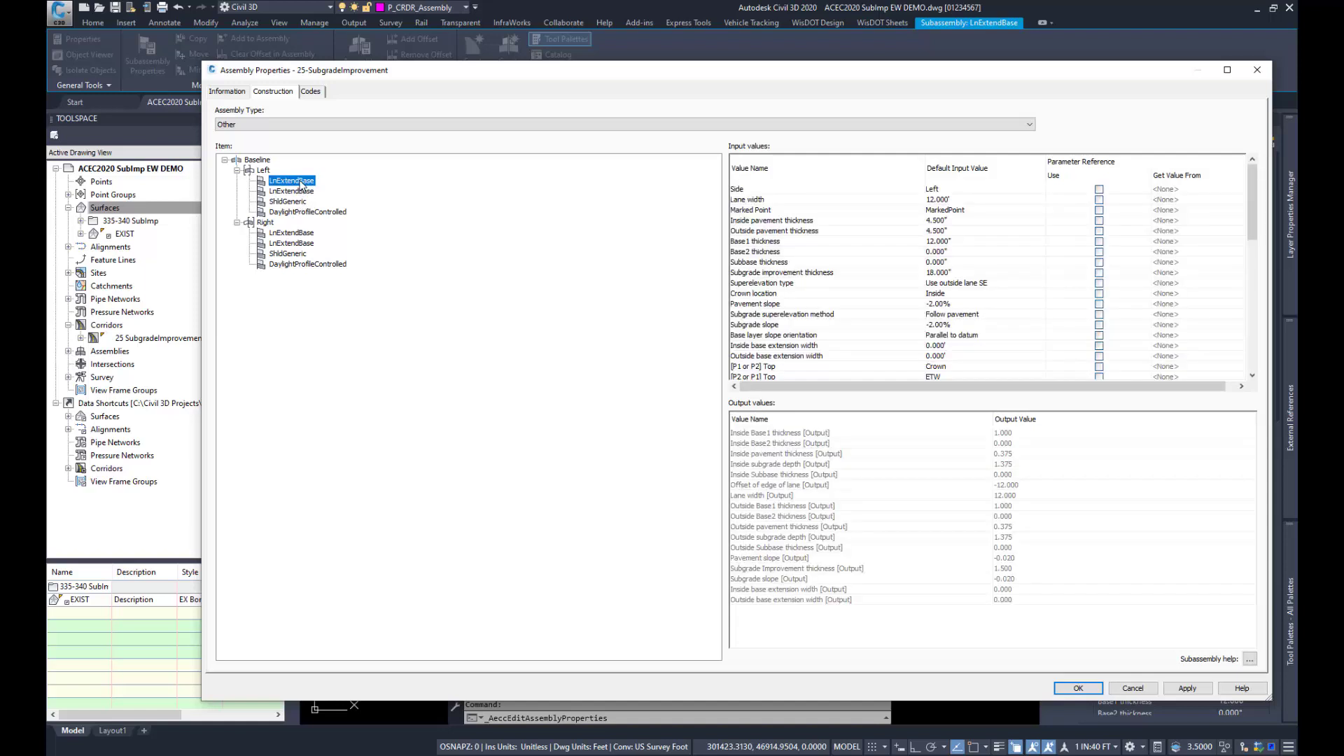
{"action": "left_click", "coordinate": [844, 275]}
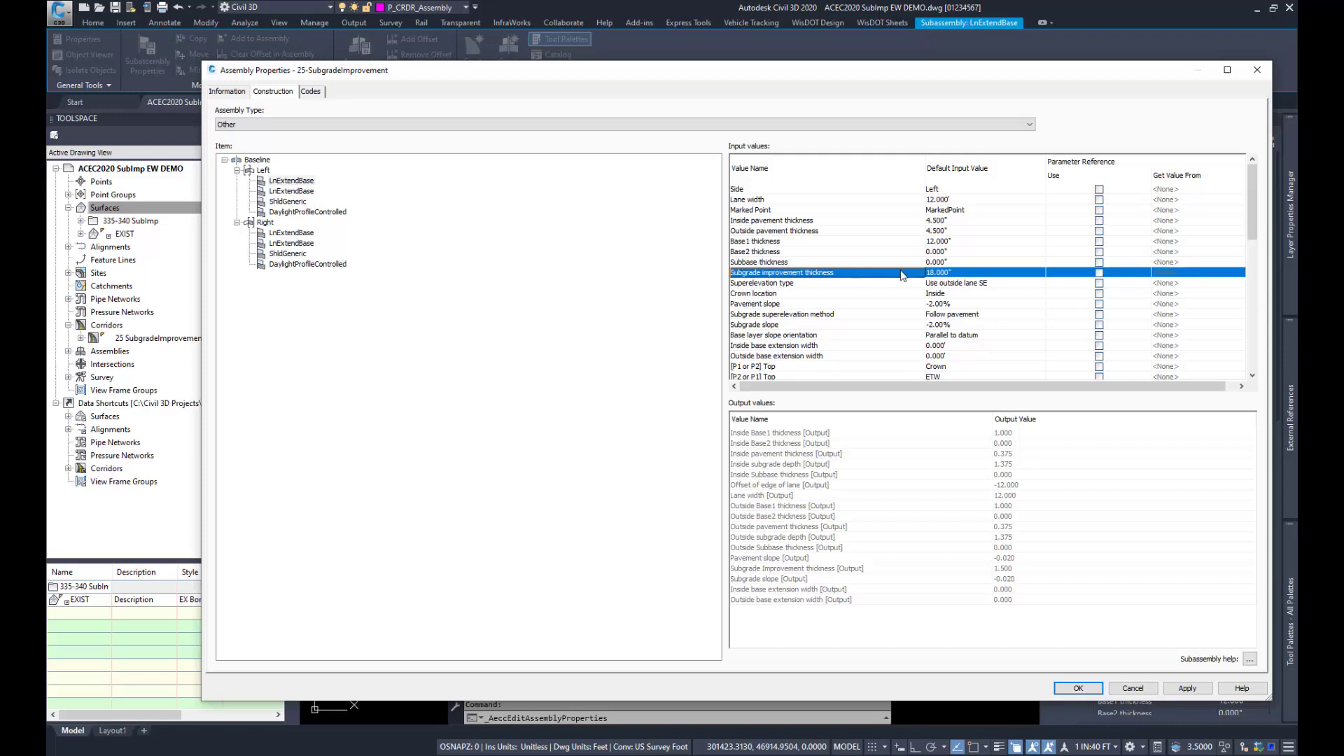
{"action": "left_click", "coordinate": [294, 192]}
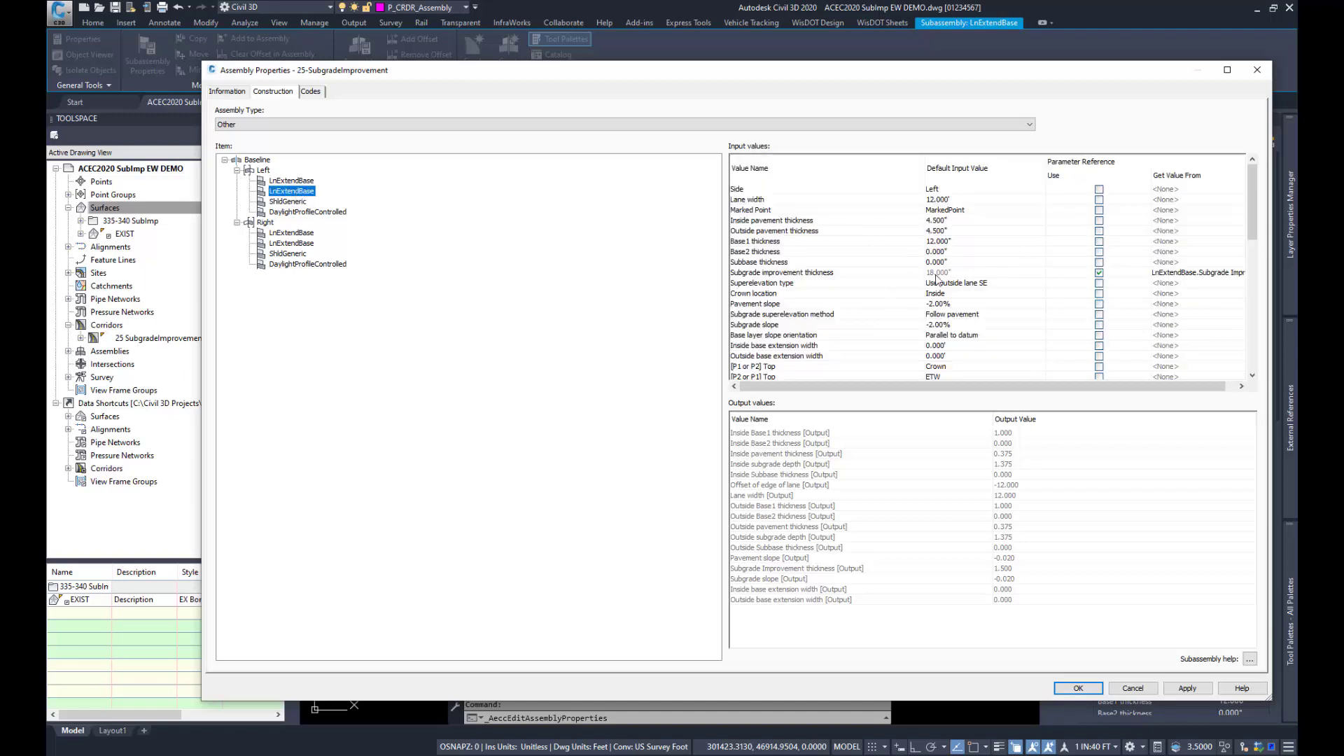
{"action": "left_click", "coordinate": [1162, 273]}
{"action": "left_click", "coordinate": [1162, 274]}
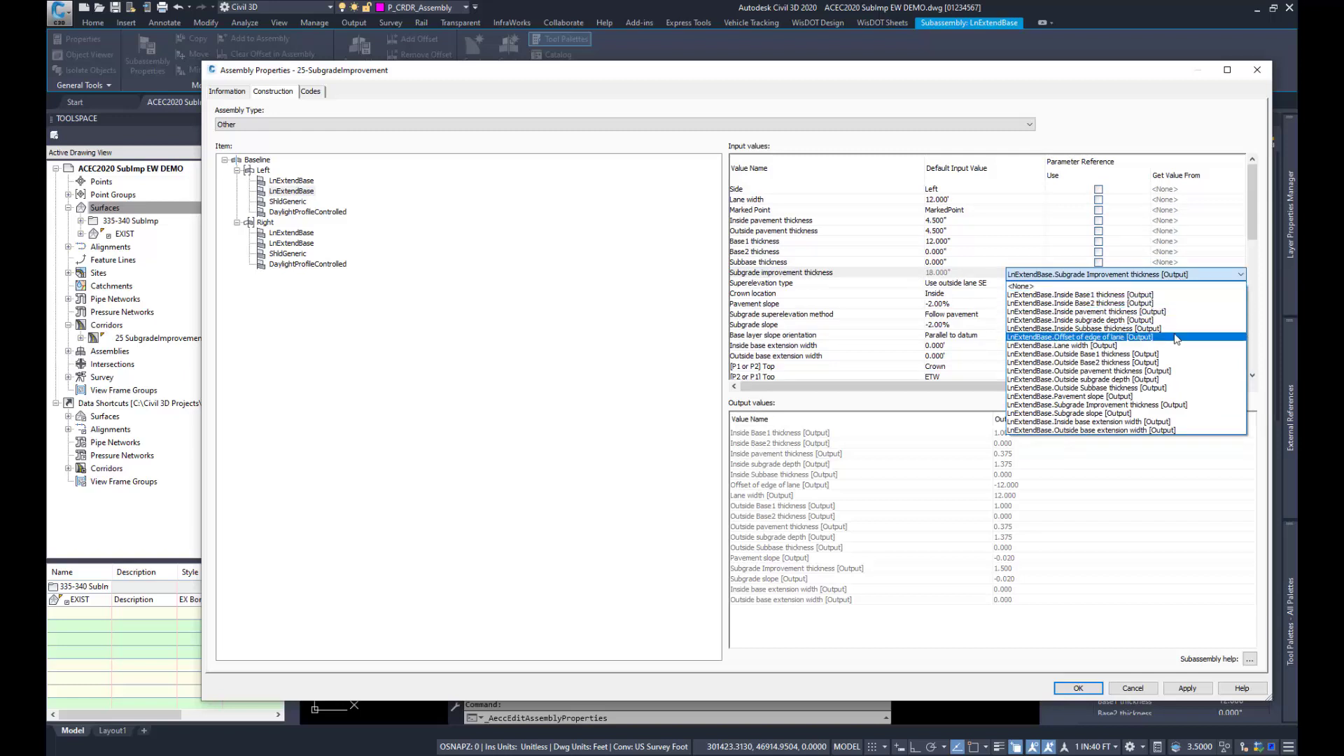
{"action": "left_click", "coordinate": [1141, 405]}
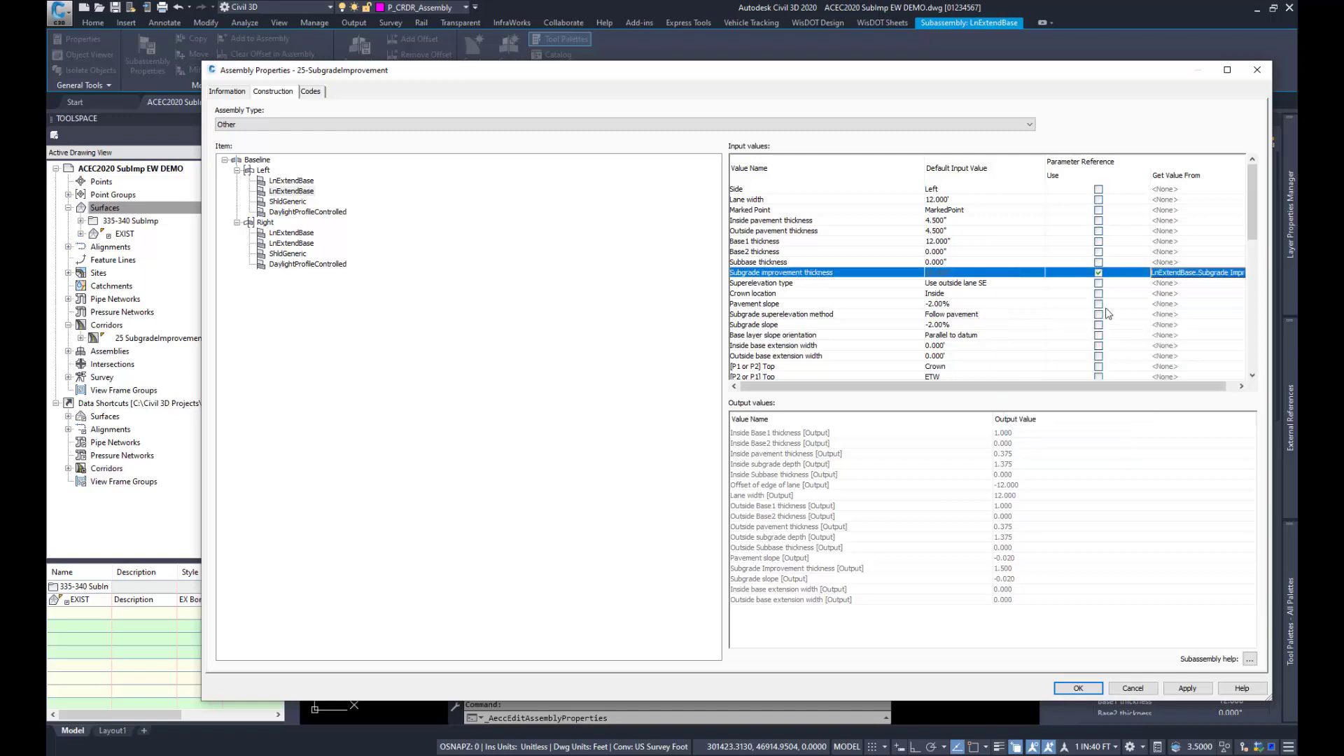
{"action": "left_click", "coordinate": [879, 286]}
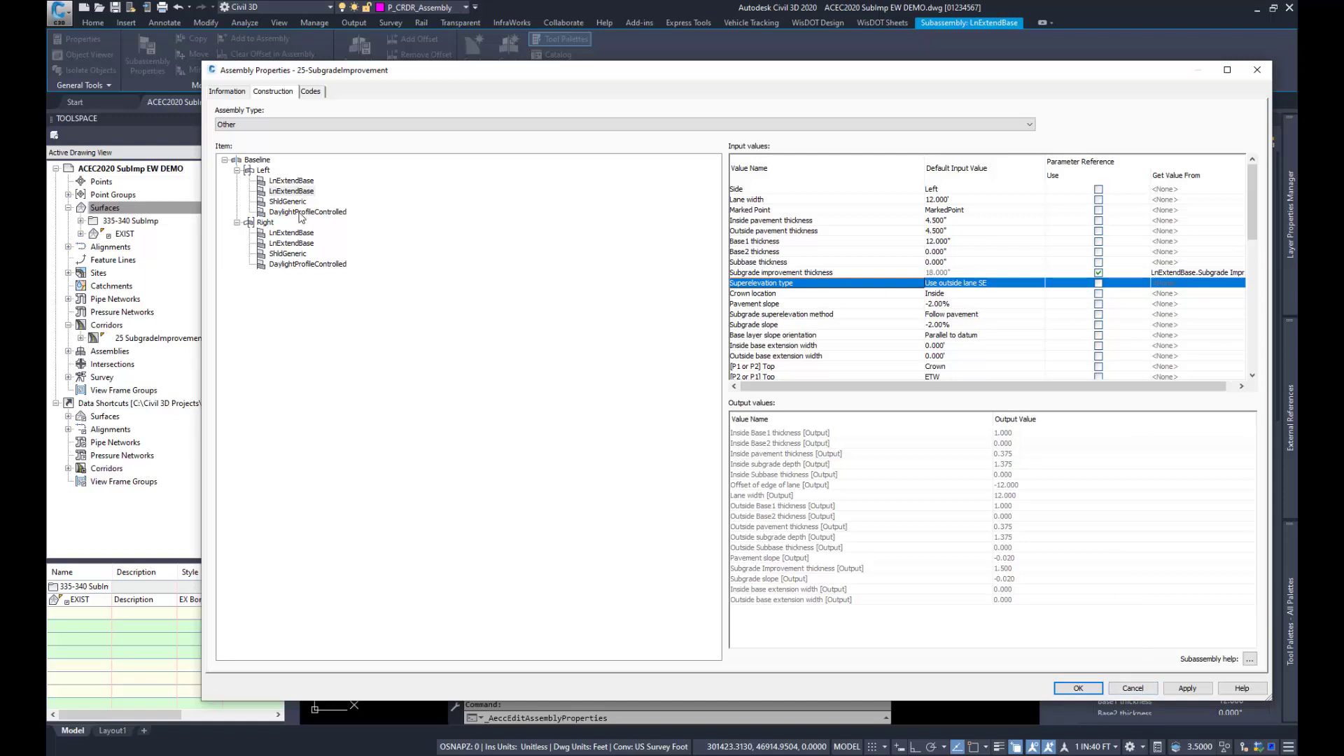
Step: Review the Show subgrade improvement foreslope options of the left ShldGeneric subassembly, keeping No
{"action": "left_click", "coordinate": [297, 203]}
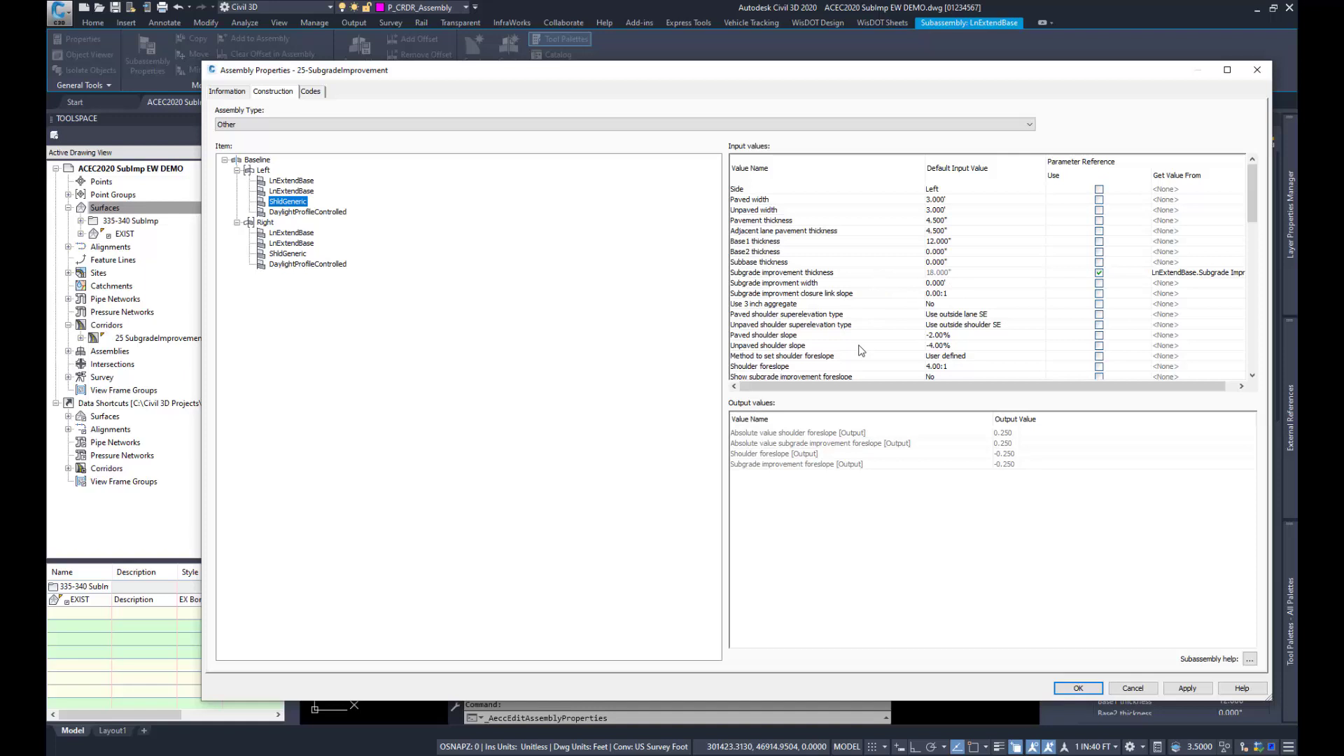
{"action": "scroll", "coordinate": [861, 350], "scroll_direction": "down", "scroll_amount": 2}
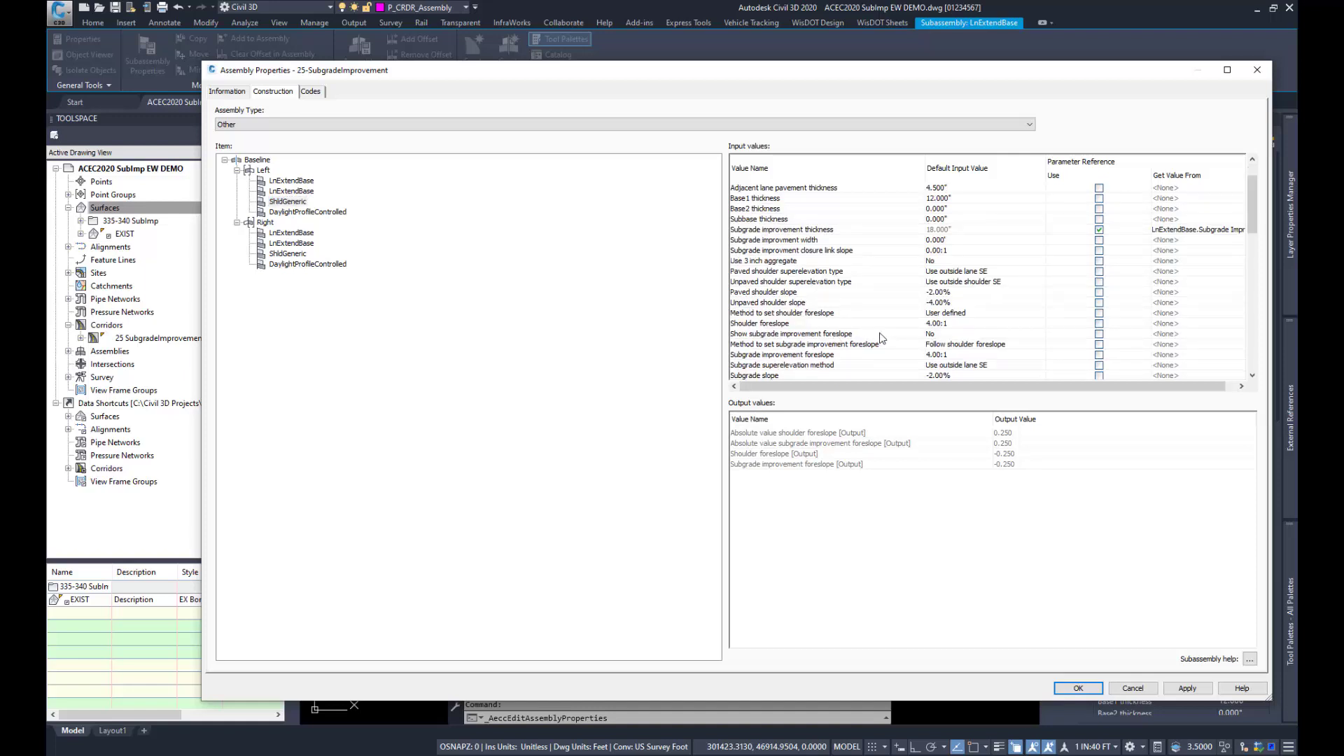
{"action": "left_click", "coordinate": [941, 335]}
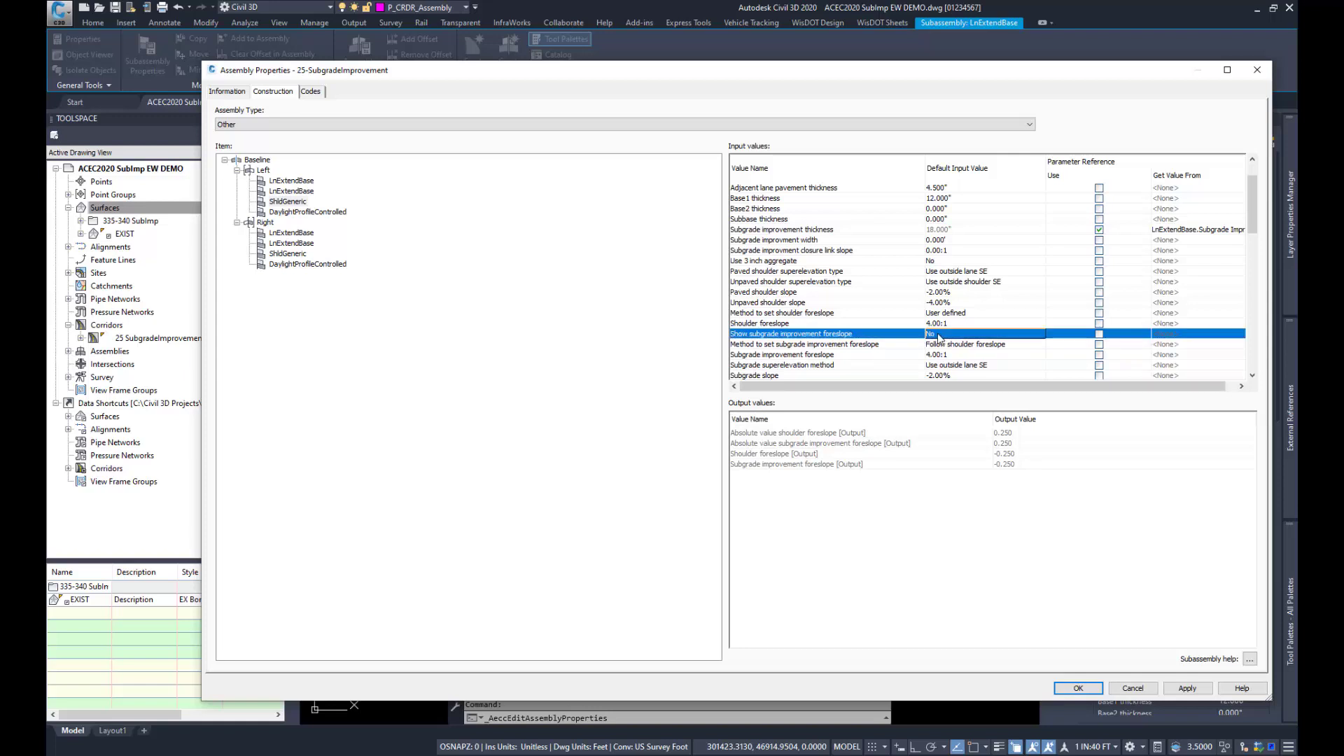
{"action": "double_click", "coordinate": [940, 337]}
{"action": "left_click", "coordinate": [738, 382]}
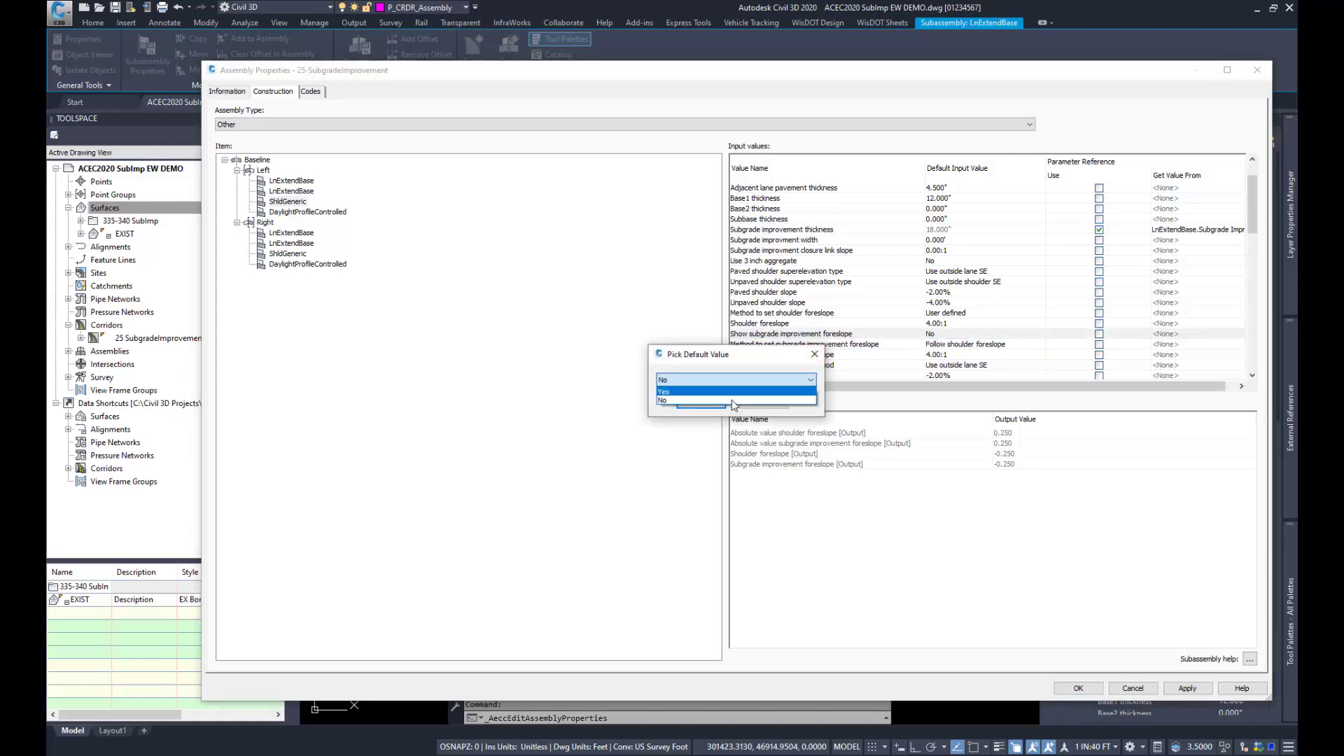
{"action": "left_click", "coordinate": [732, 400]}
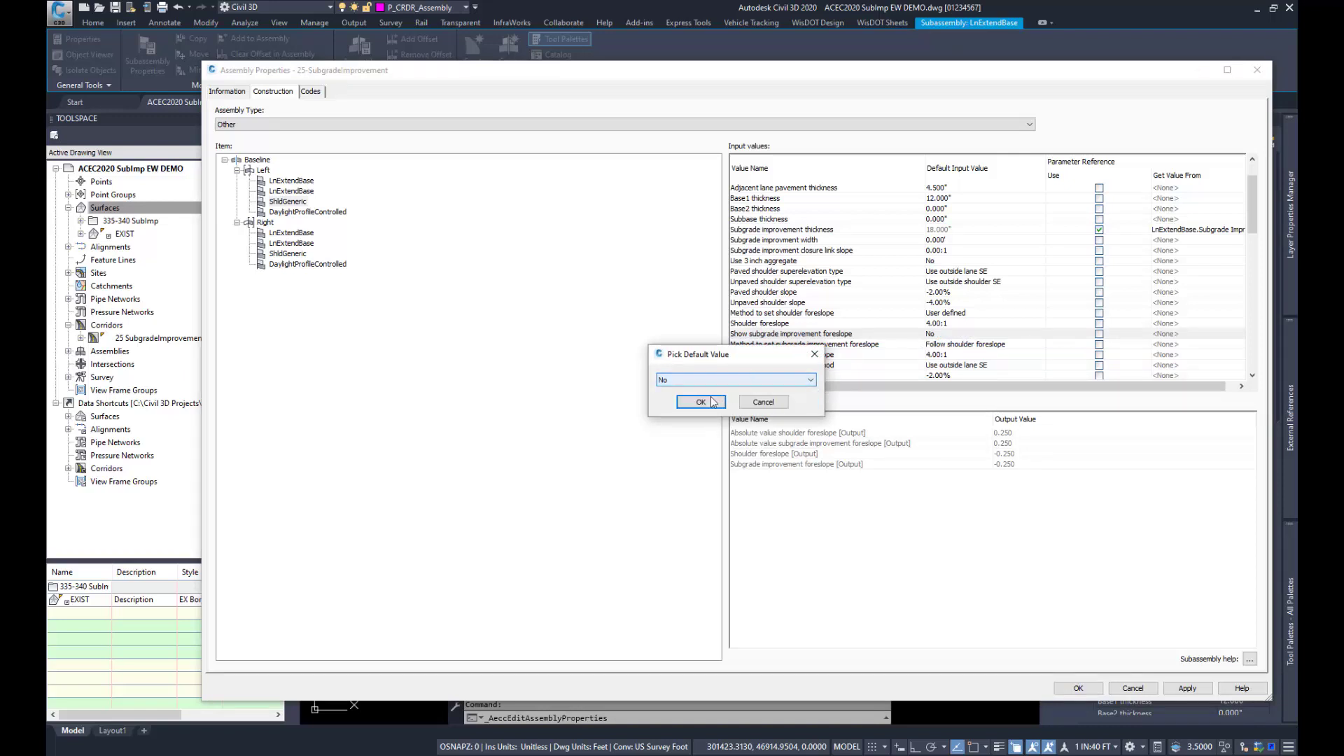
{"action": "left_click", "coordinate": [700, 402]}
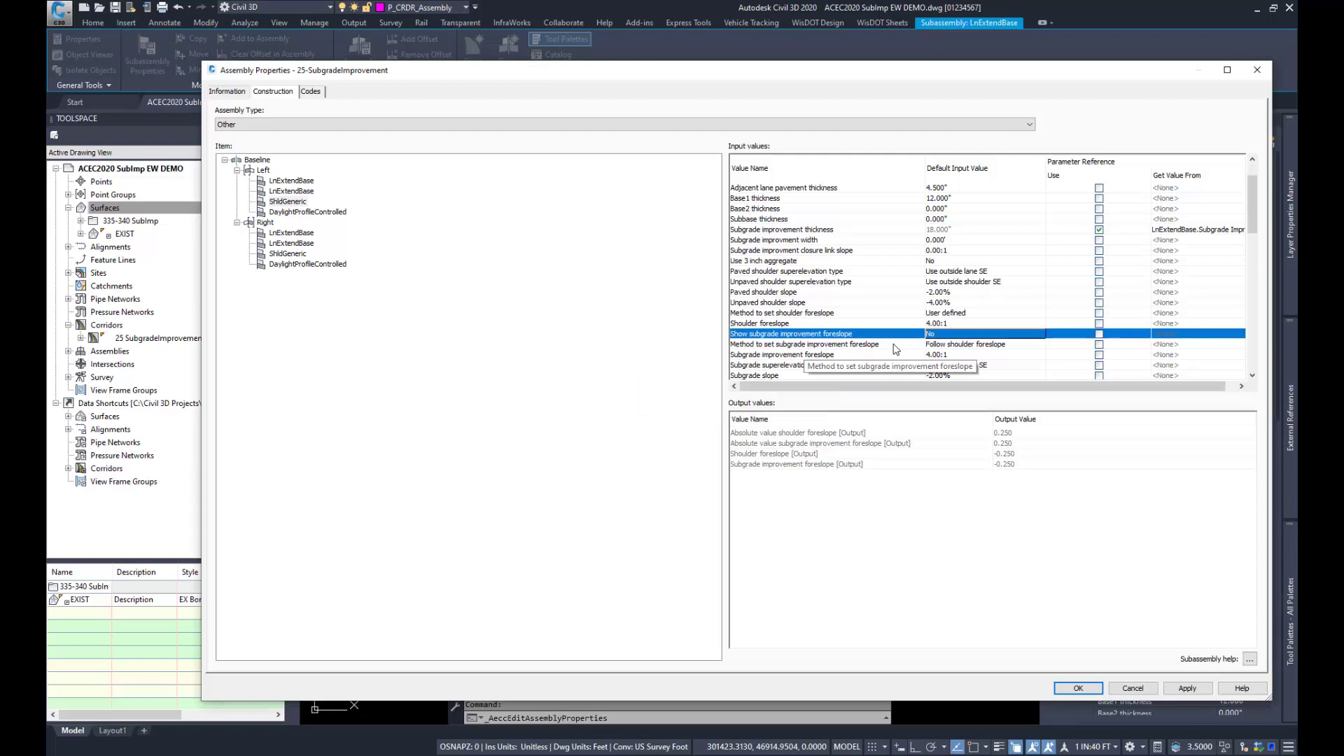
Step: Review the choices for the shoulder's Method to set subgrade improvement foreslope and leave the assembly properties without saving
{"action": "left_click", "coordinate": [971, 346]}
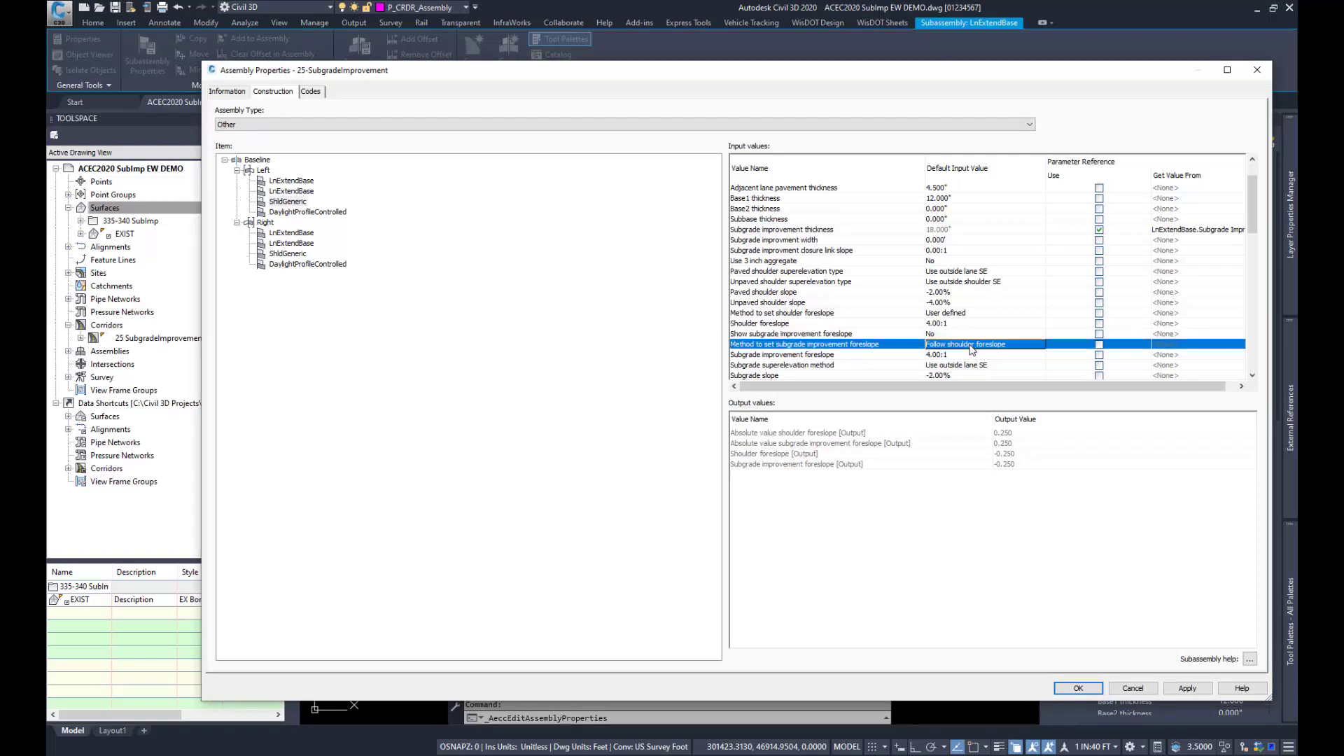
{"action": "left_click", "coordinate": [972, 346]}
{"action": "left_click", "coordinate": [700, 380]}
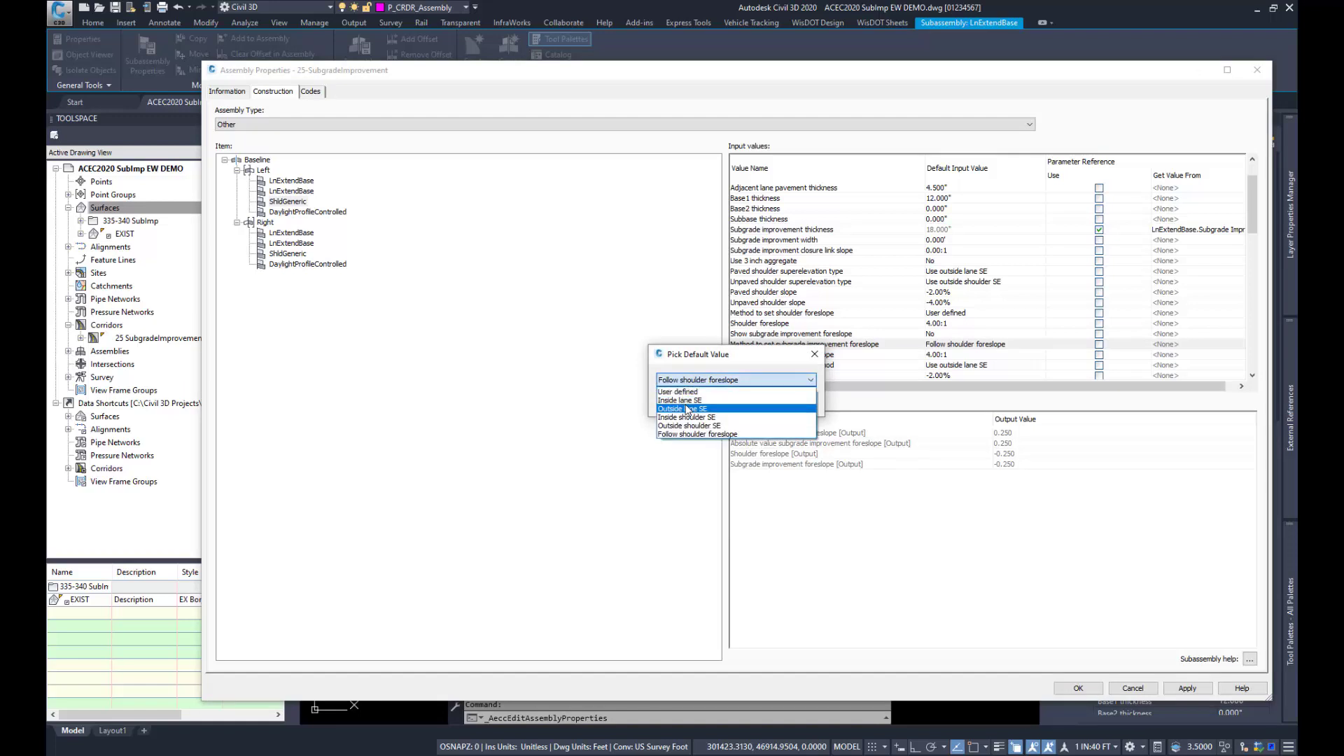
{"action": "left_click", "coordinate": [769, 353]}
{"action": "left_click", "coordinate": [768, 401]}
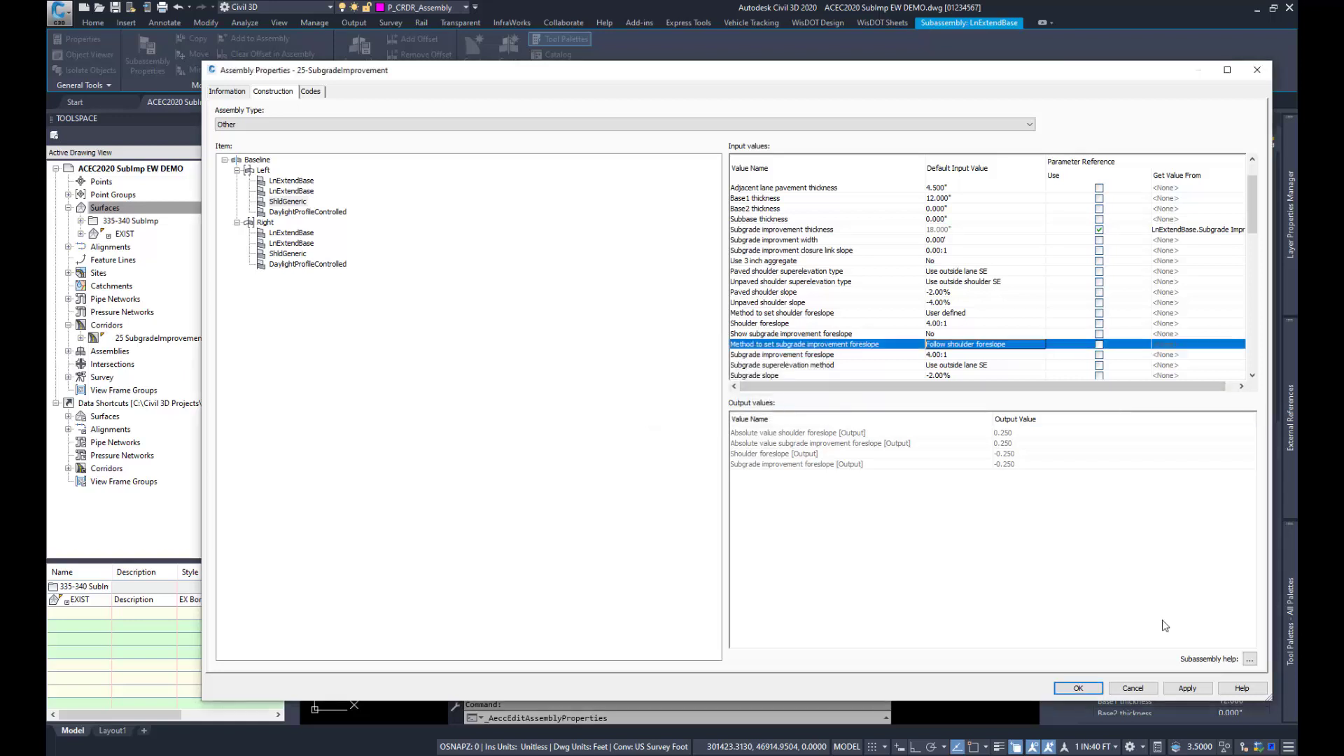
{"action": "left_click", "coordinate": [1132, 689]}
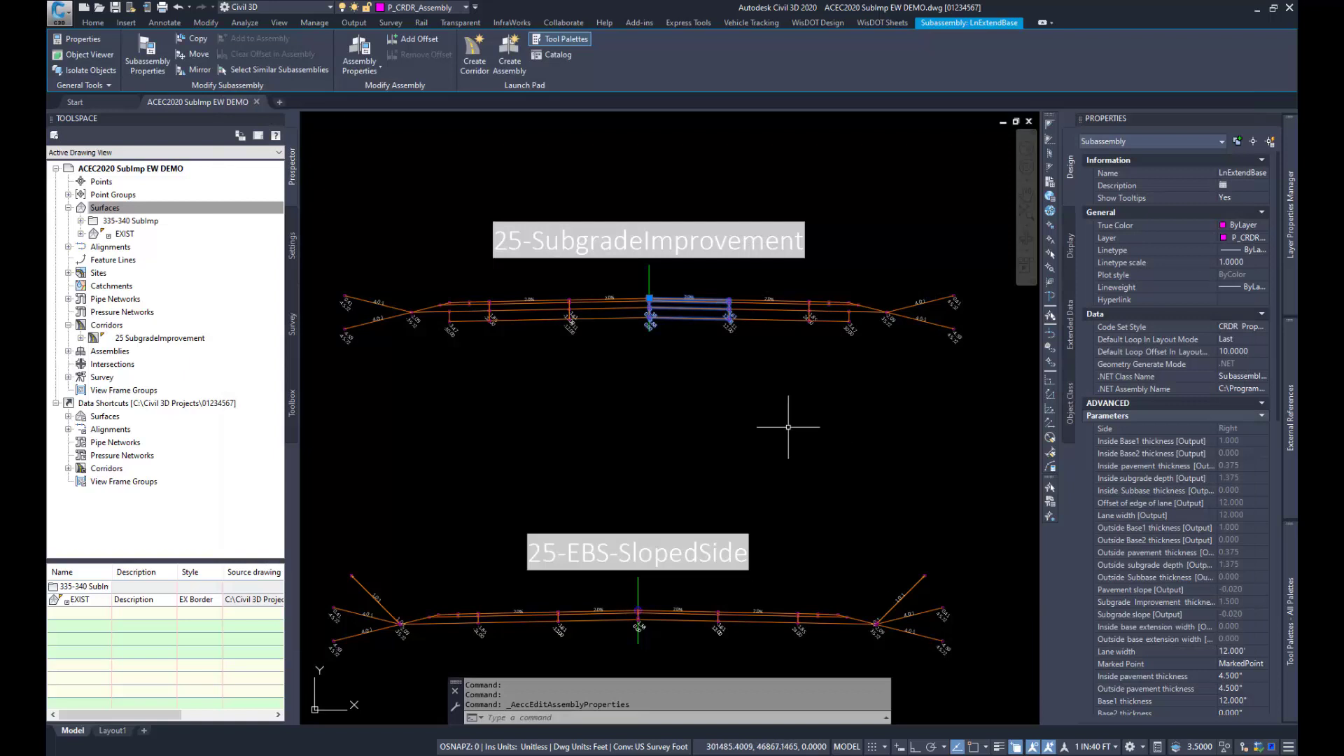
{"action": "key", "text": "Escape"}
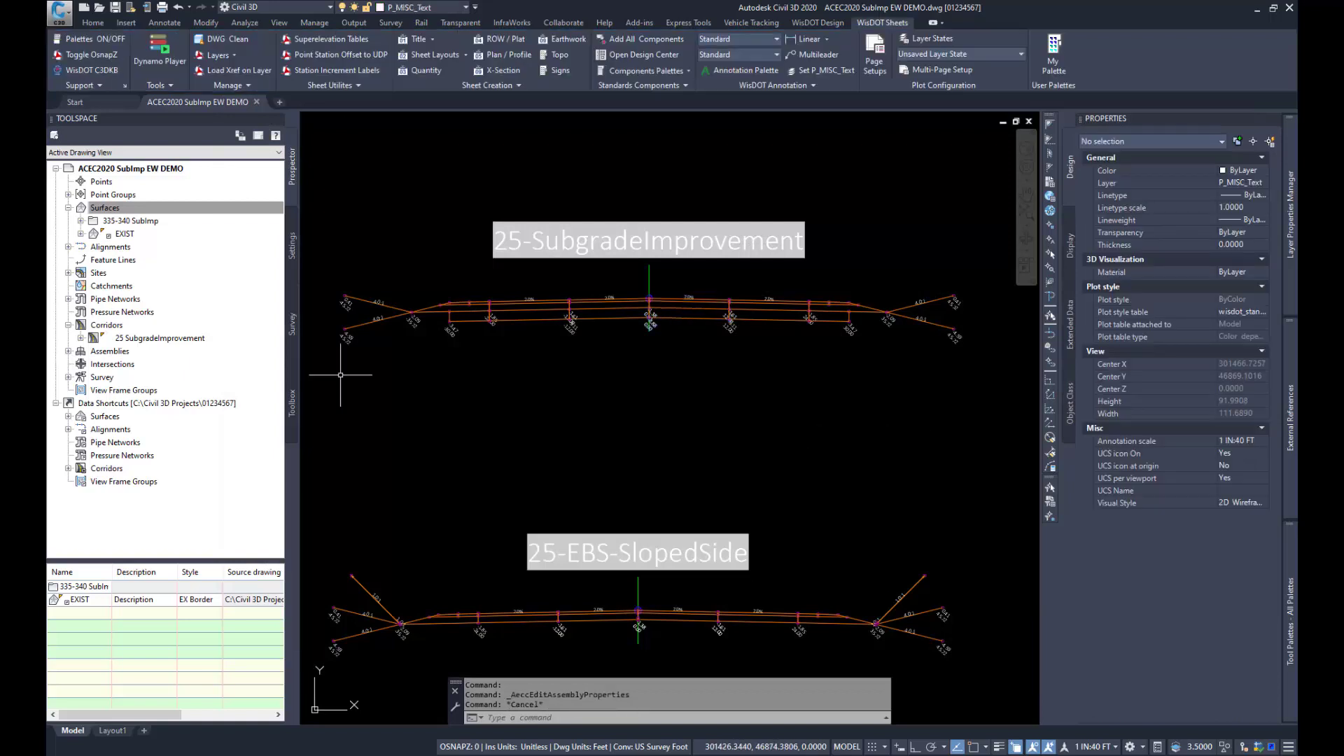
Step: Open the 25 SubgradeImprovement corridor's properties and examine which feature lines define its SubgradeImprovement surface
{"action": "left_click", "coordinate": [138, 342]}
{"action": "right_click", "coordinate": [140, 342]}
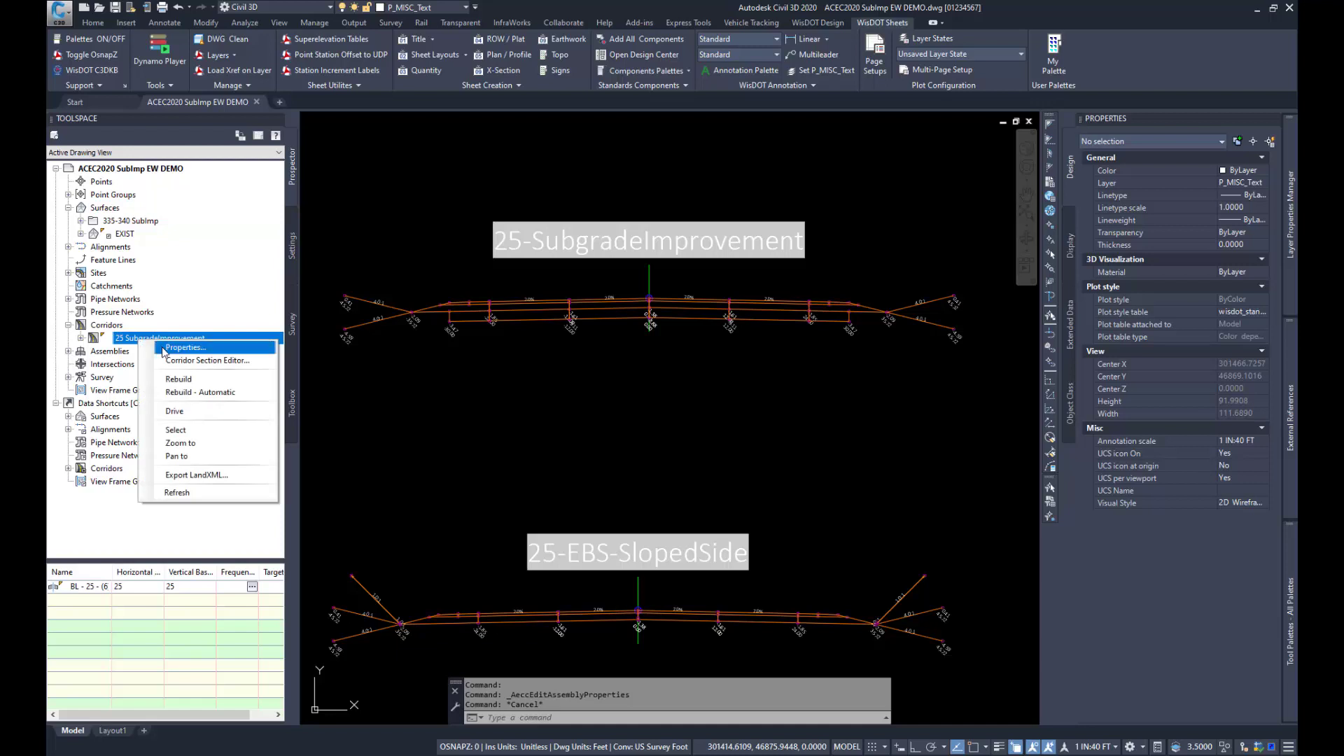
{"action": "left_click", "coordinate": [175, 350]}
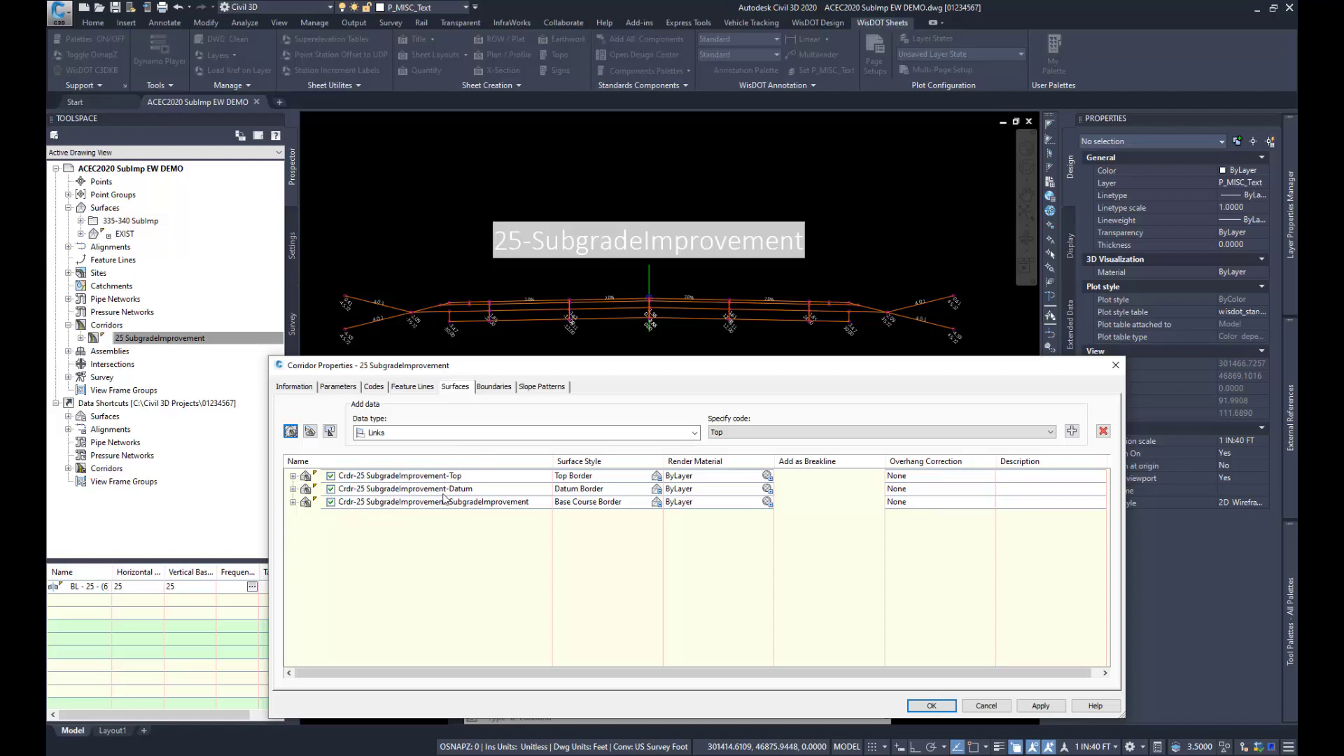
{"action": "left_click", "coordinate": [292, 502]}
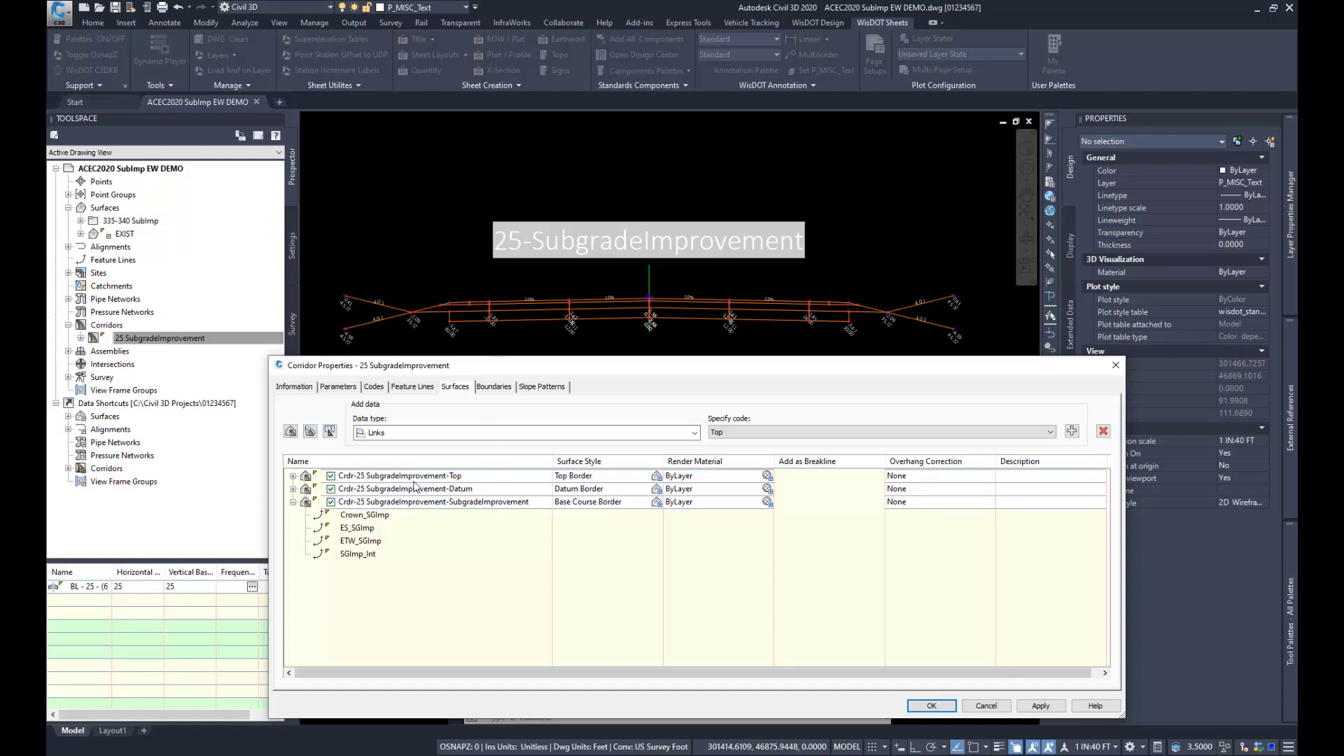
Step: Examine the outside boundary definition of the SubgradeImprovement corridor surface and leave the corridor properties without saving
{"action": "left_click", "coordinate": [493, 386]}
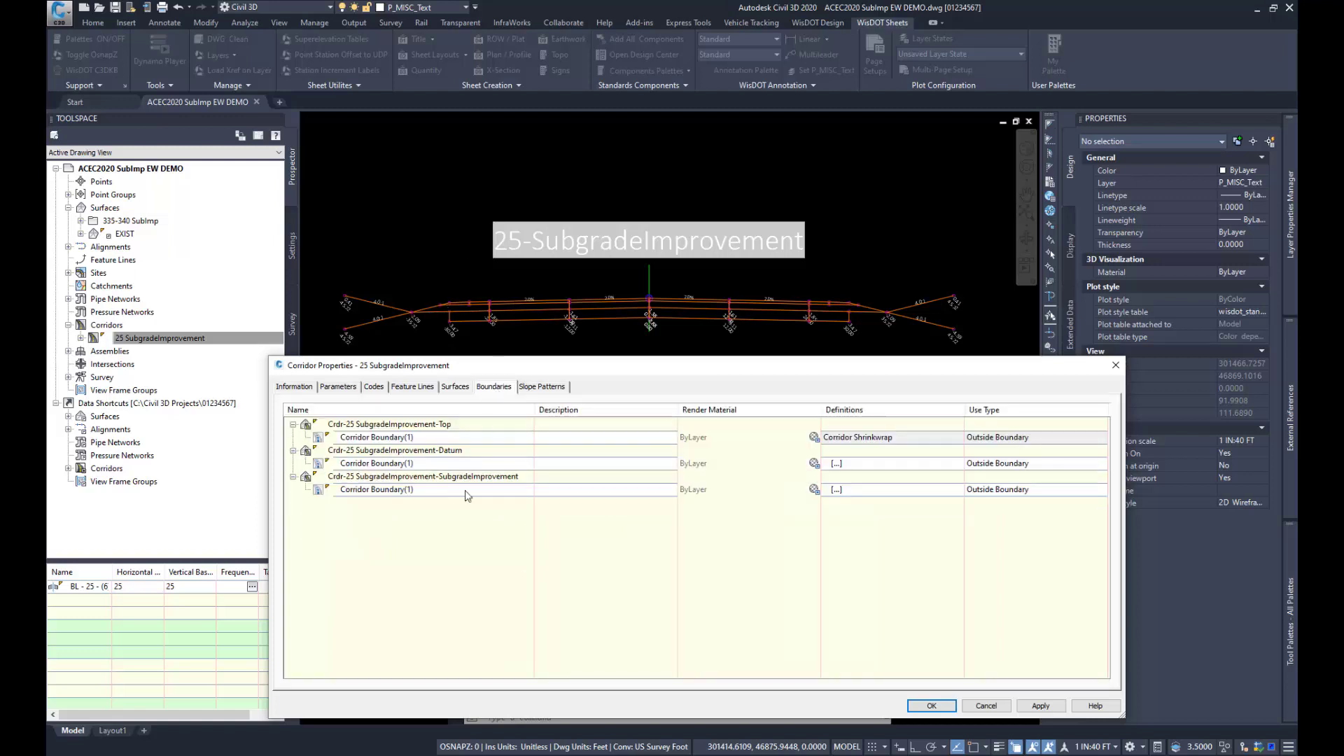
{"action": "left_click", "coordinate": [836, 489]}
{"action": "left_click", "coordinate": [836, 489]}
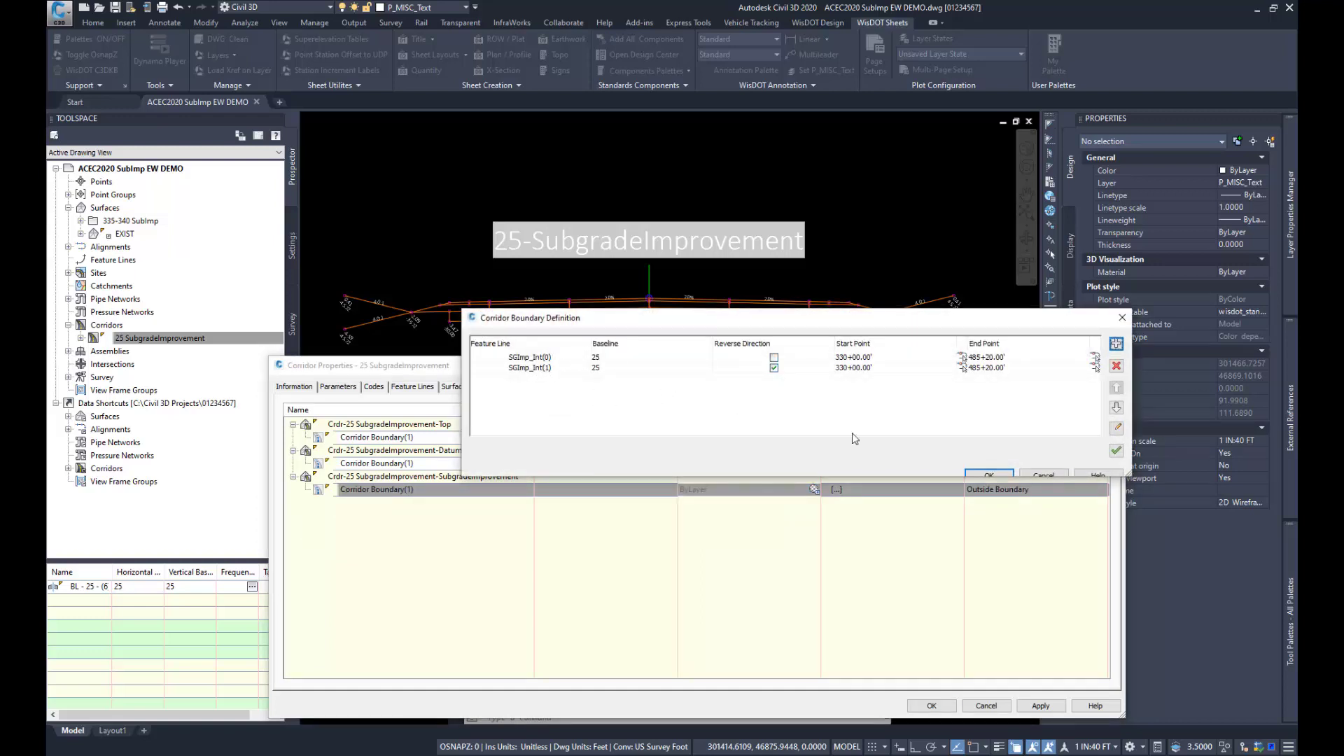
{"action": "left_click", "coordinate": [988, 475]}
{"action": "left_click", "coordinate": [984, 705]}
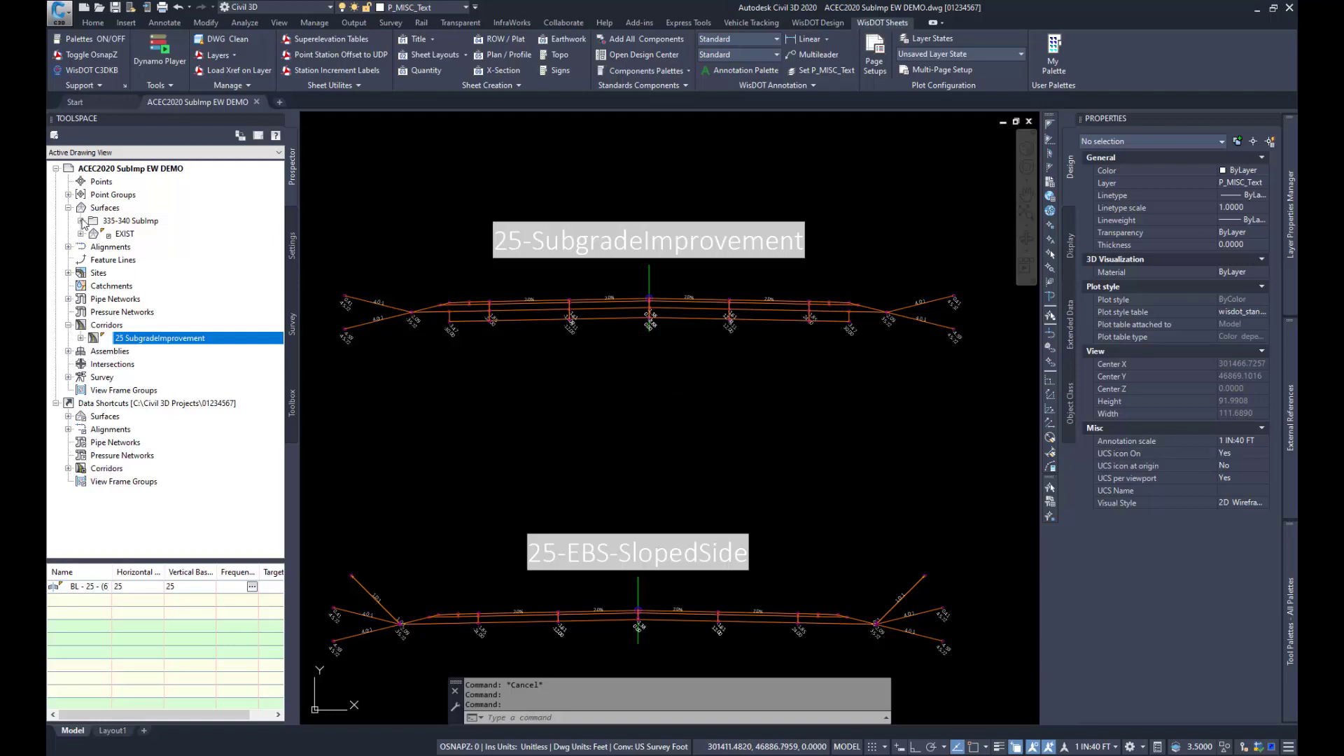
Step: Inspect the Crdr-25 SubgradeImprovement-SubgradeImprovement surface from the 335-340 SubImp folder in 3D in a maximized Object Viewer
{"action": "left_click", "coordinate": [82, 222]}
{"action": "left_click", "coordinate": [183, 248]}
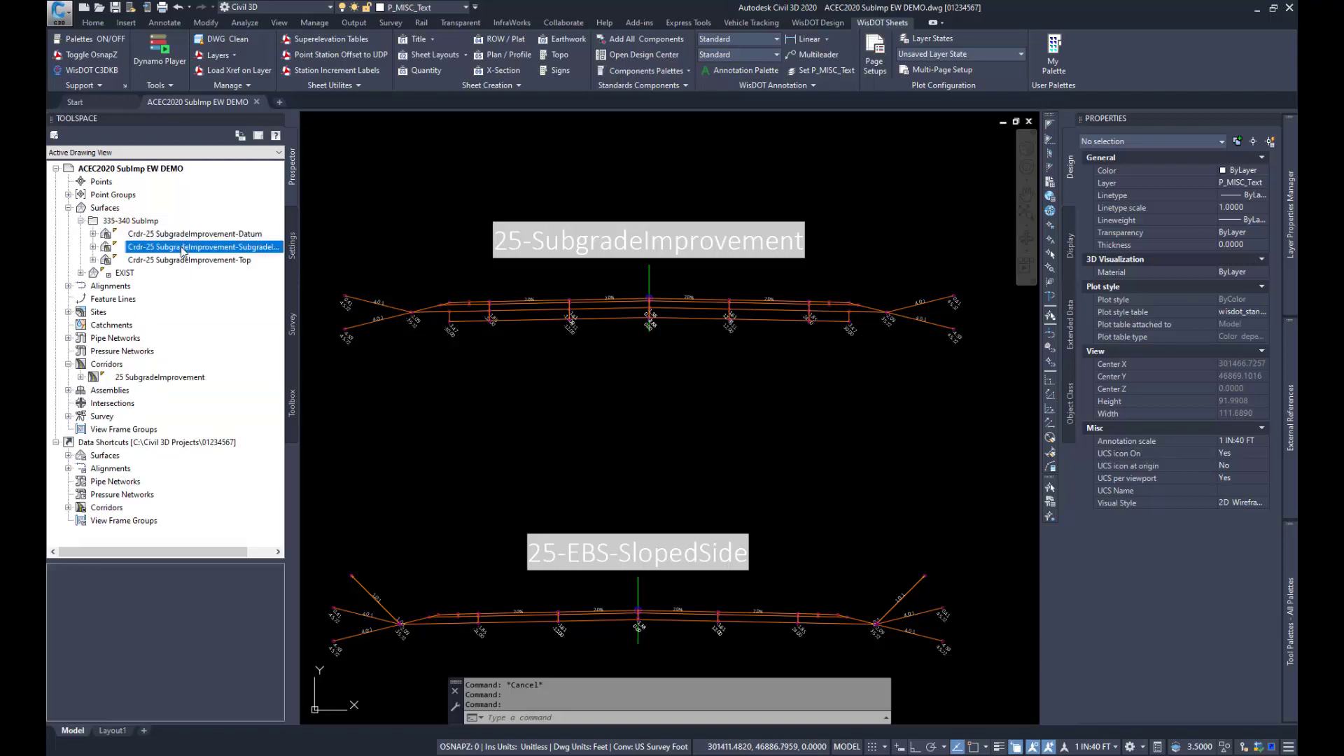
{"action": "right_click", "coordinate": [182, 250]}
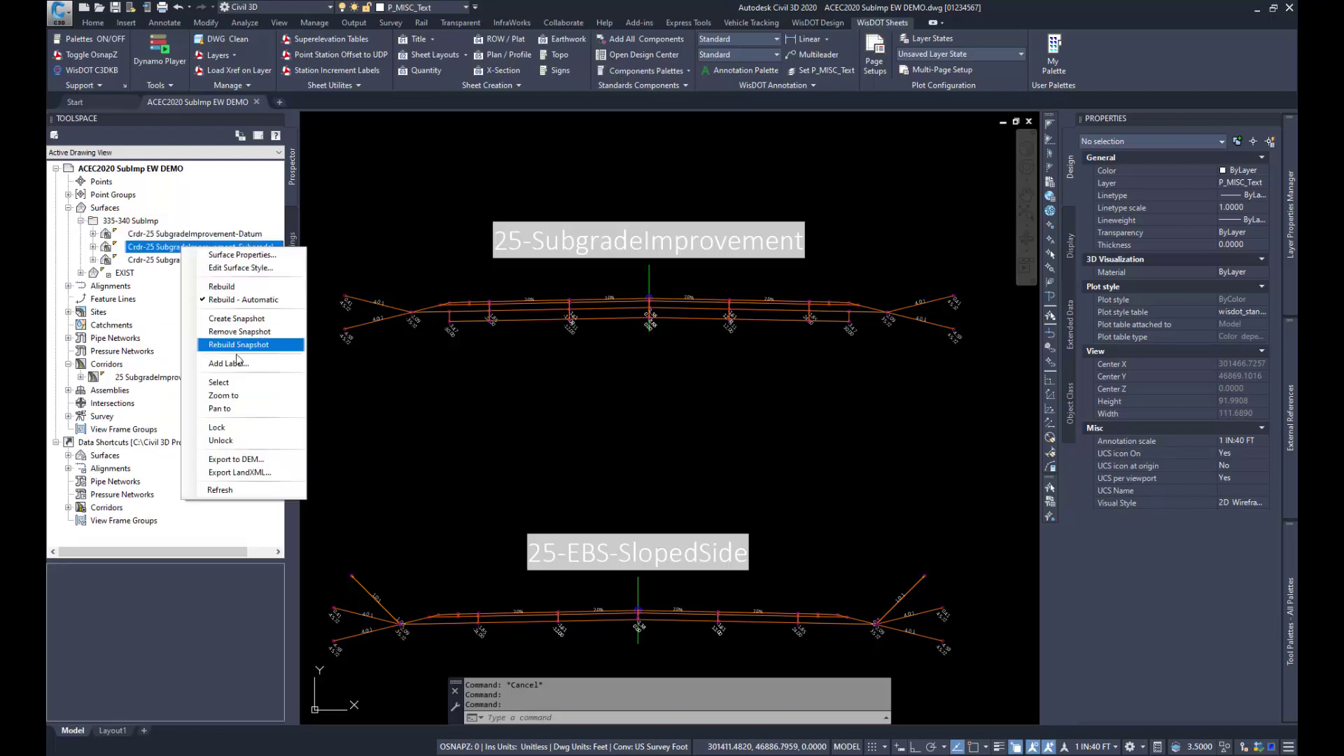
{"action": "left_click", "coordinate": [219, 383]}
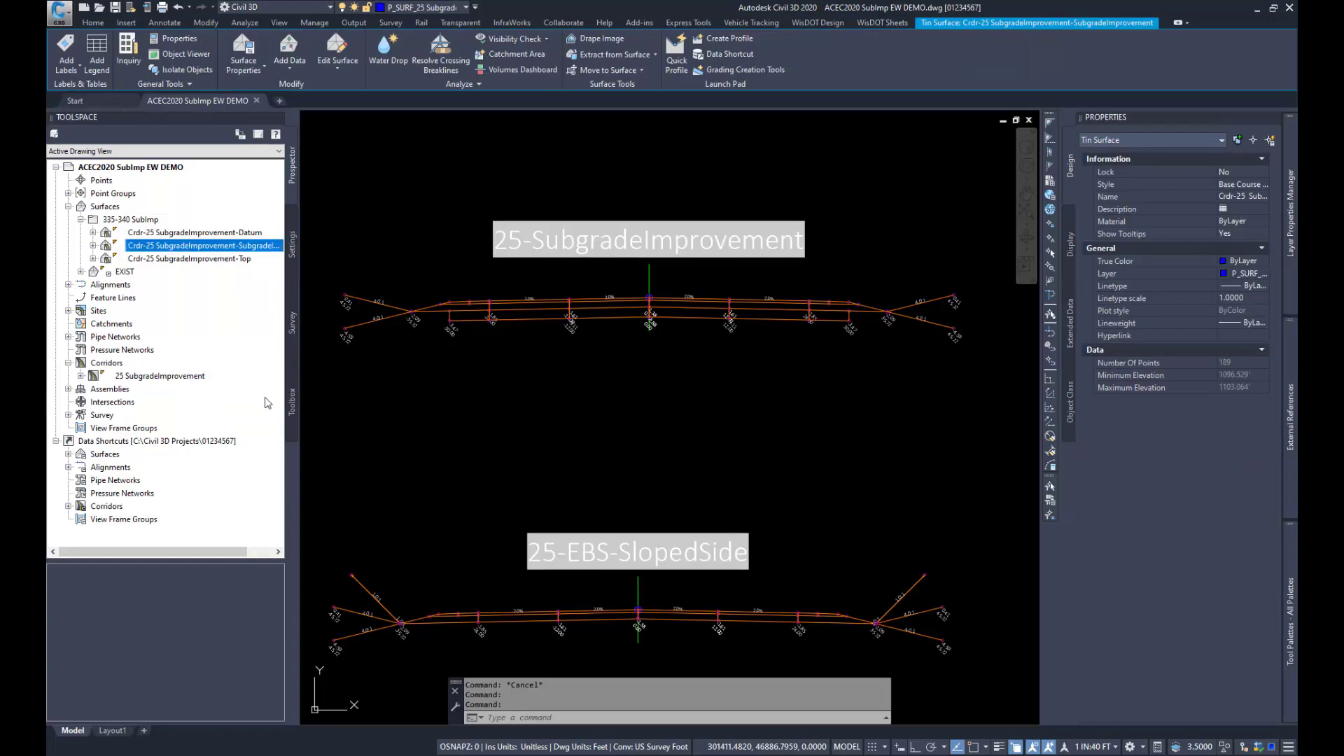
{"action": "left_click", "coordinate": [168, 57]}
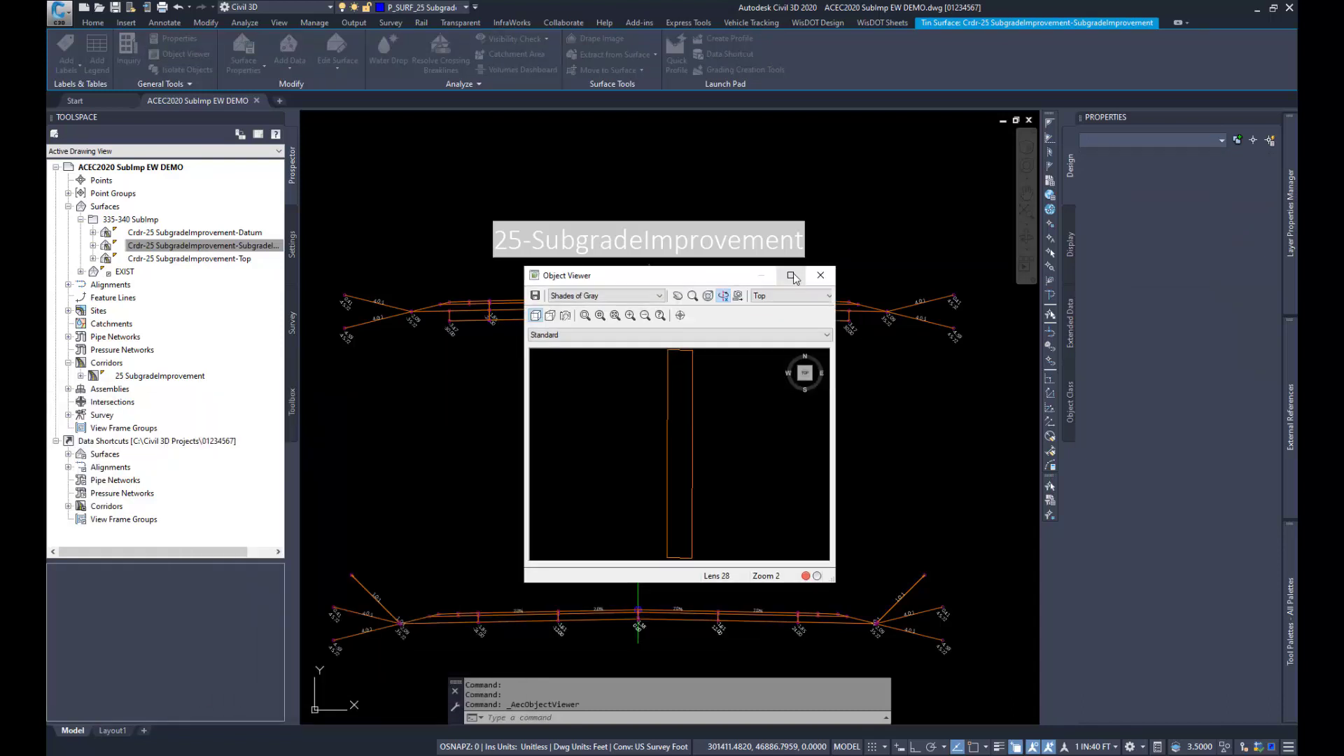
{"action": "left_click", "coordinate": [793, 278]}
{"action": "left_click_drag", "start_coordinate": [657, 600], "coordinate": [694, 497]}
{"action": "left_click_drag", "start_coordinate": [738, 574], "coordinate": [650, 467]}
{"action": "scroll", "coordinate": [650, 466], "scroll_direction": "up", "scroll_amount": 5}
{"action": "left_click_drag", "start_coordinate": [608, 547], "coordinate": [654, 520]}
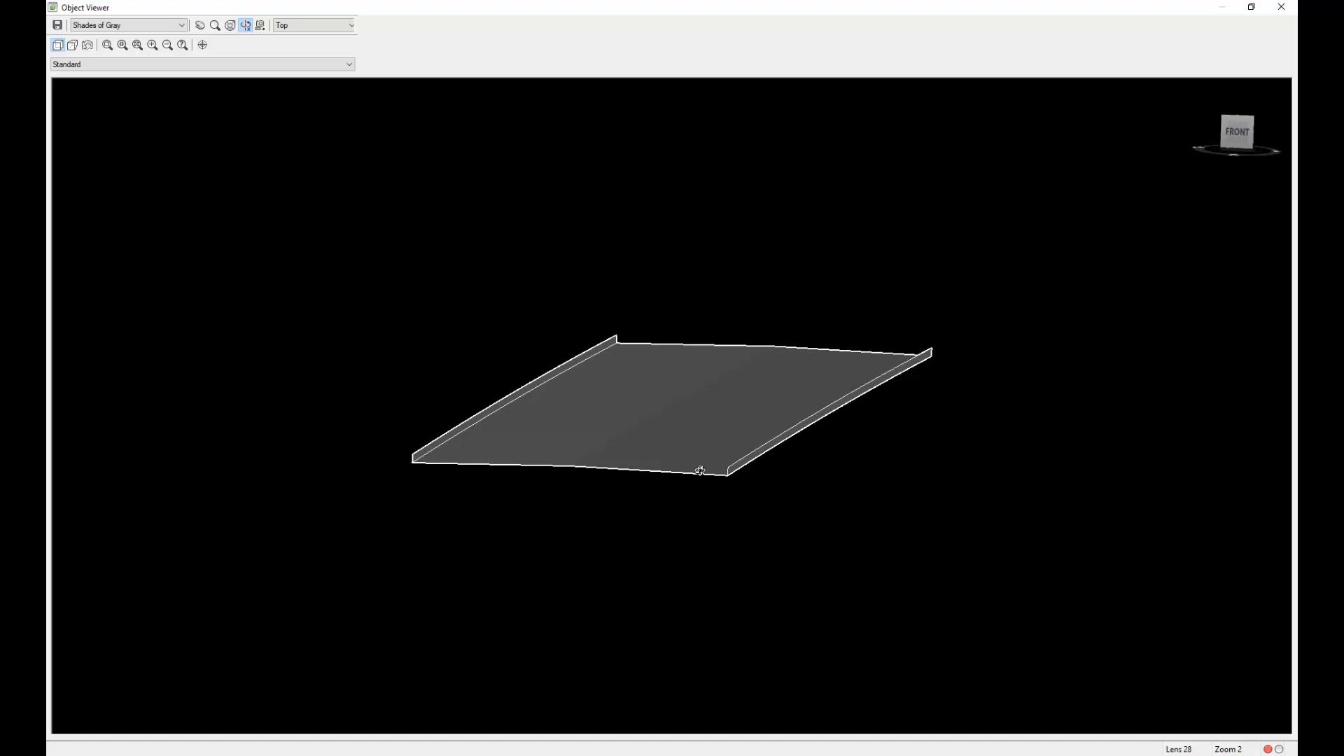
{"action": "scroll", "coordinate": [482, 489], "scroll_direction": "up", "scroll_amount": 1}
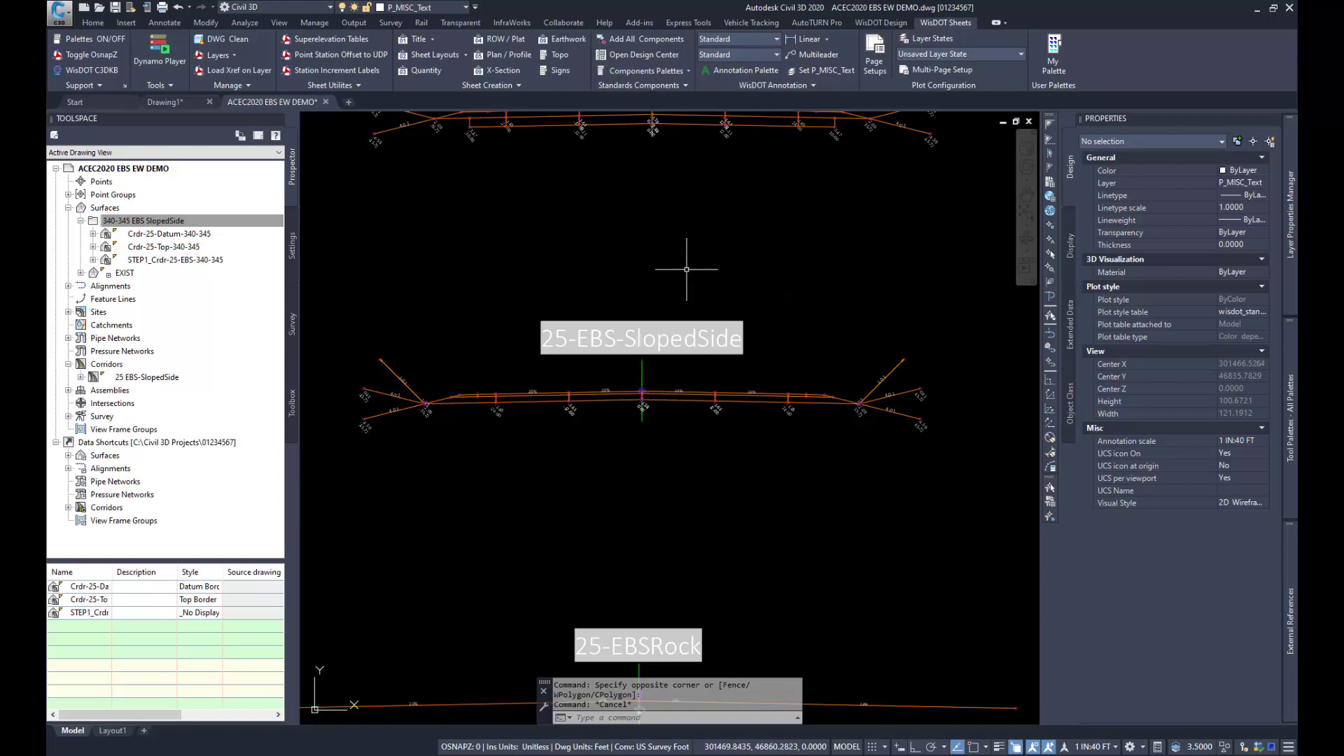
Step: Open the Slope/Width Control Editor in edit mode and load the ZCP-EBS-SlopedSide control profile of alignment 25
{"action": "left_click", "coordinate": [871, 24]}
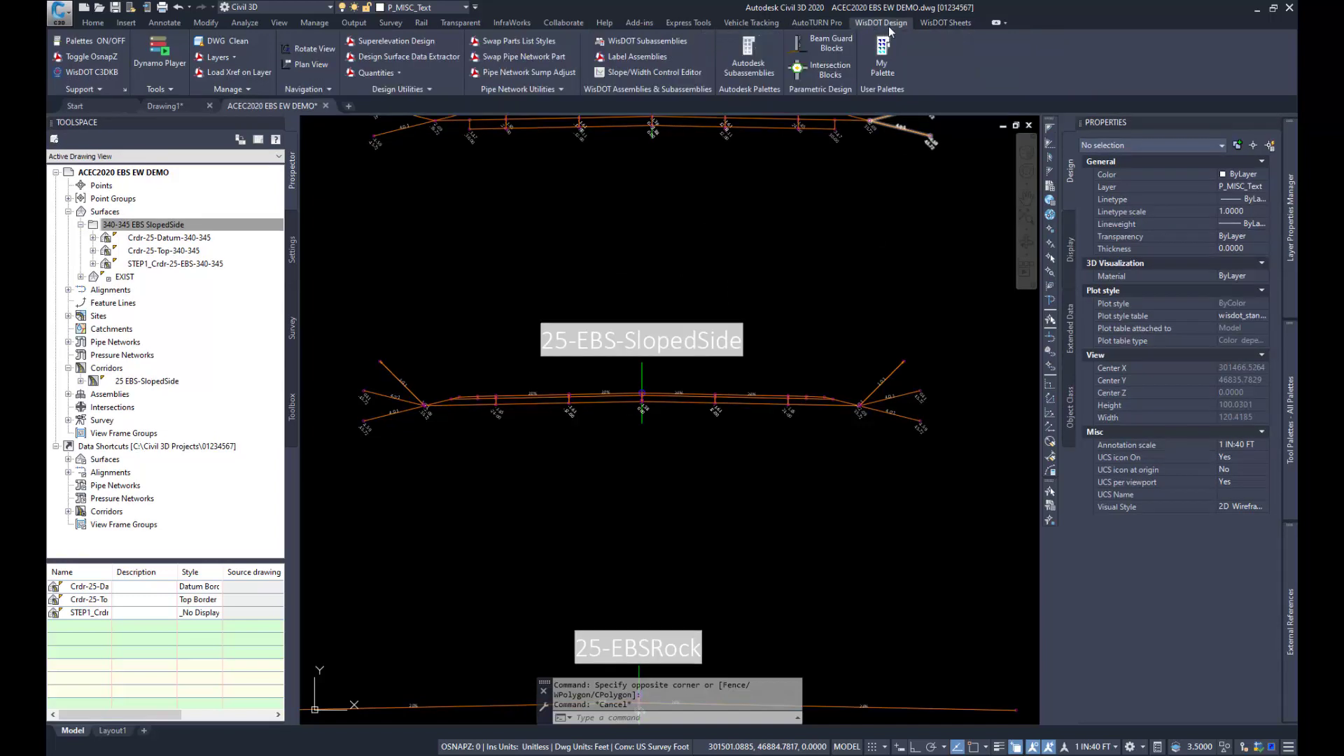
{"action": "left_click", "coordinate": [658, 74]}
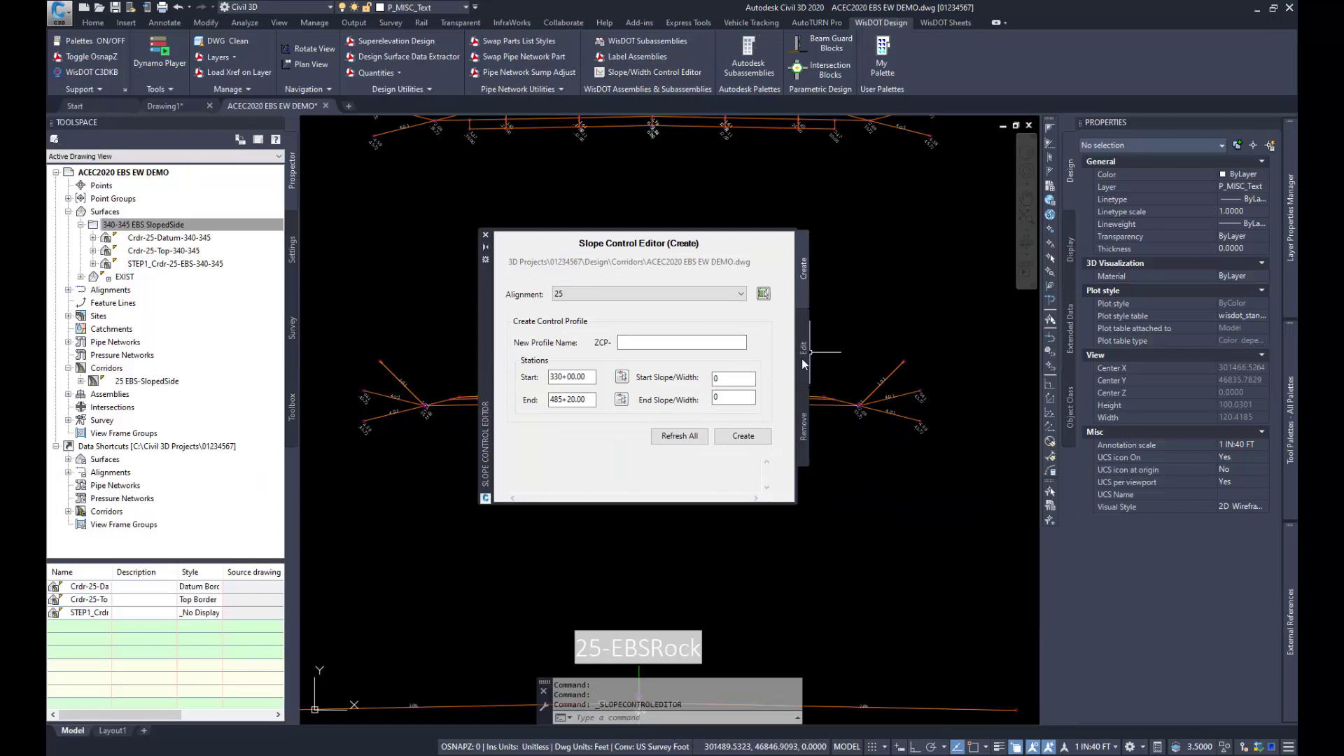
{"action": "left_click", "coordinate": [804, 348]}
{"action": "left_click_drag", "start_coordinate": [485, 430], "coordinate": [405, 374]}
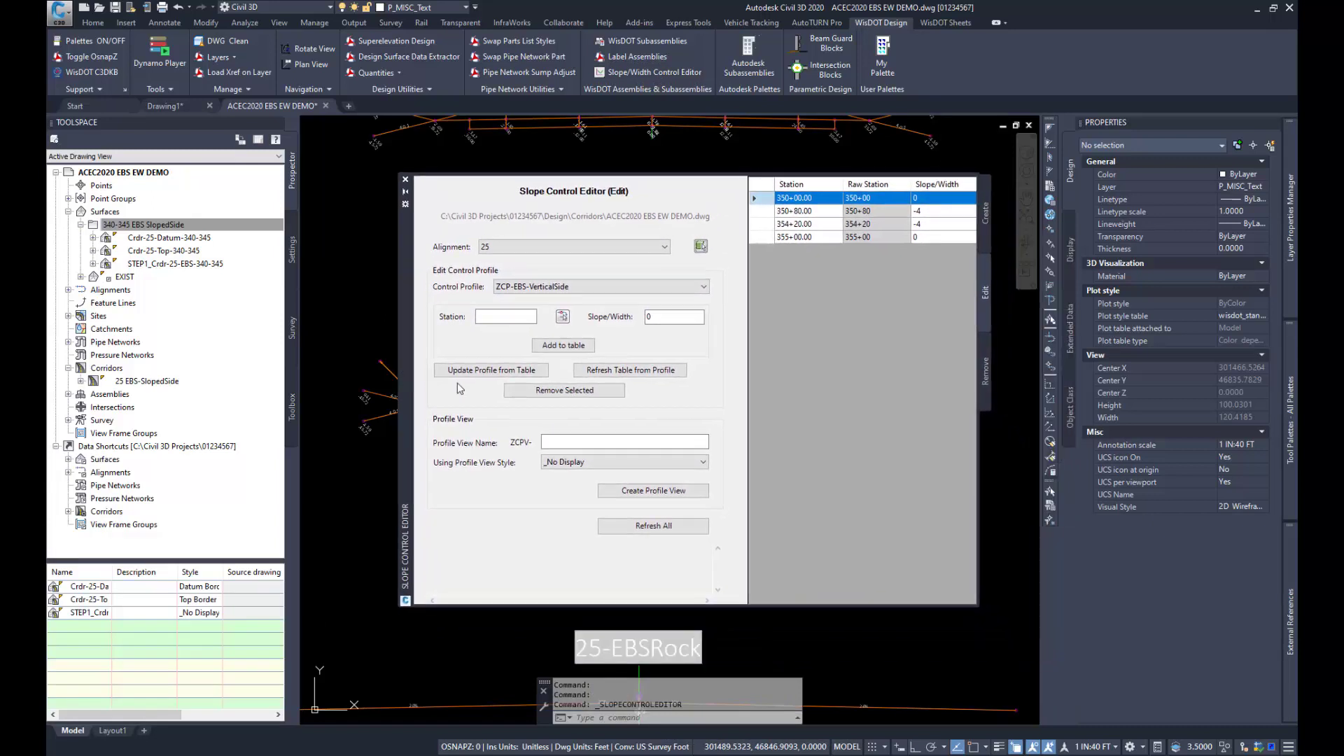
{"action": "left_click", "coordinate": [555, 287]}
{"action": "left_click", "coordinate": [565, 310]}
Step: Add station 342+00 with a slope/width of -4 to the control table and update the profile from it
{"action": "left_click", "coordinate": [508, 315]}
{"action": "type", "text": "34200"}
{"action": "left_click", "coordinate": [653, 314]}
{"action": "left_click", "coordinate": [654, 315]}
{"action": "key", "text": "BackSpace"}
{"action": "type", "text": "-4"}
{"action": "left_click", "coordinate": [578, 346]}
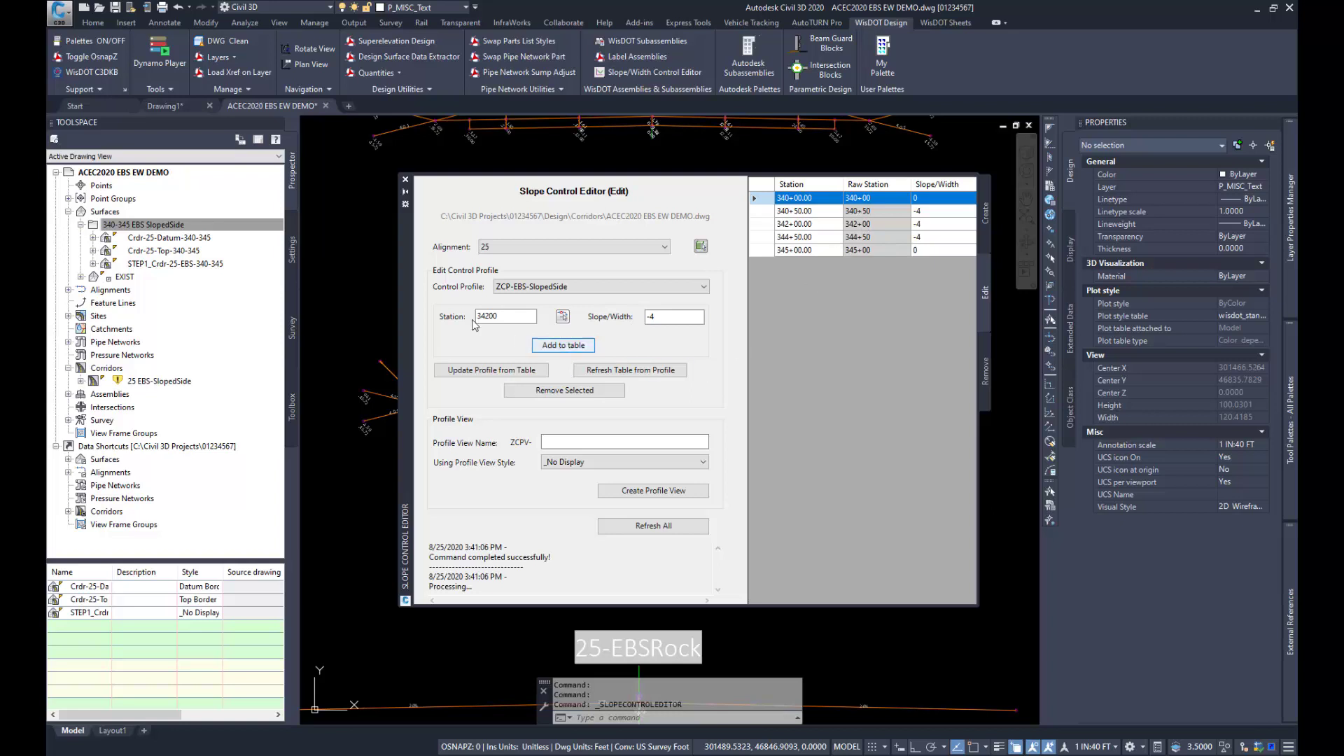
{"action": "left_click", "coordinate": [475, 371]}
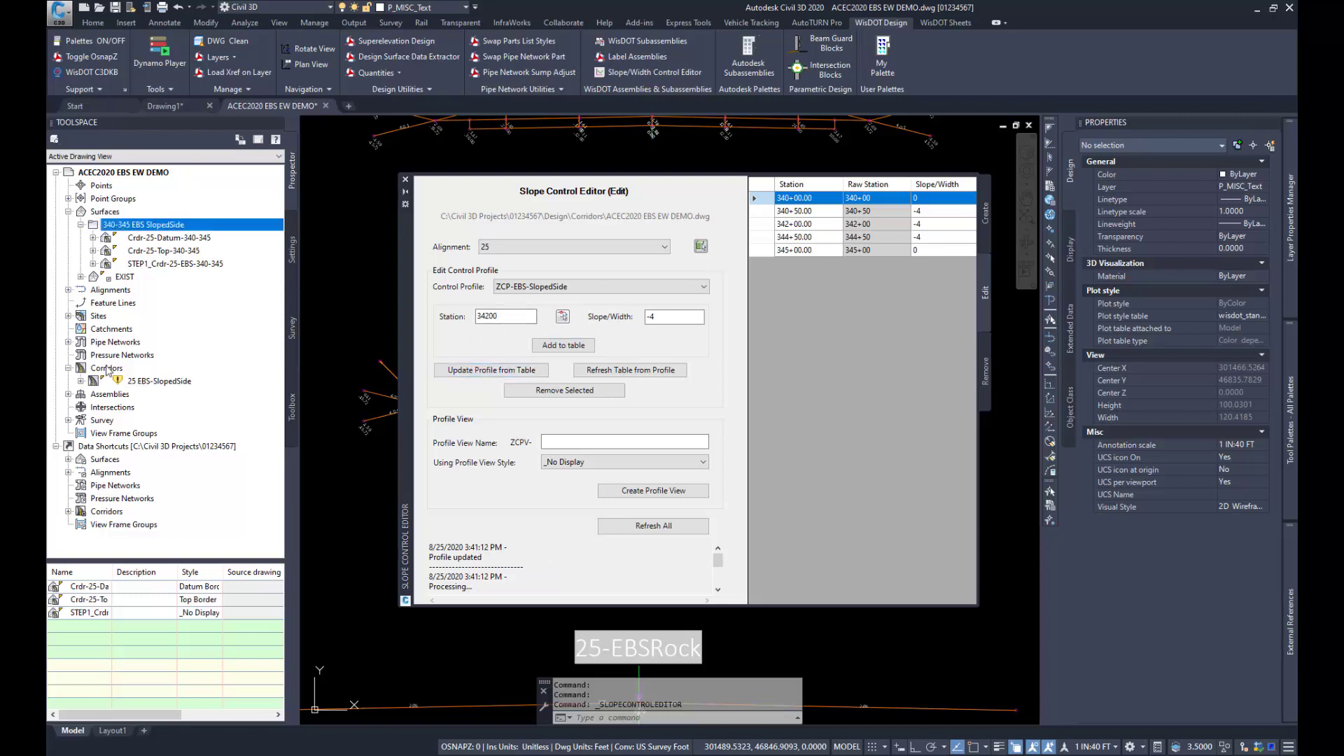
Step: Rebuild the 25 EBS-SlopedSide corridor with the updated control profile and close the Slope Control Editor
{"action": "left_click", "coordinate": [157, 382]}
{"action": "right_click", "coordinate": [157, 382]}
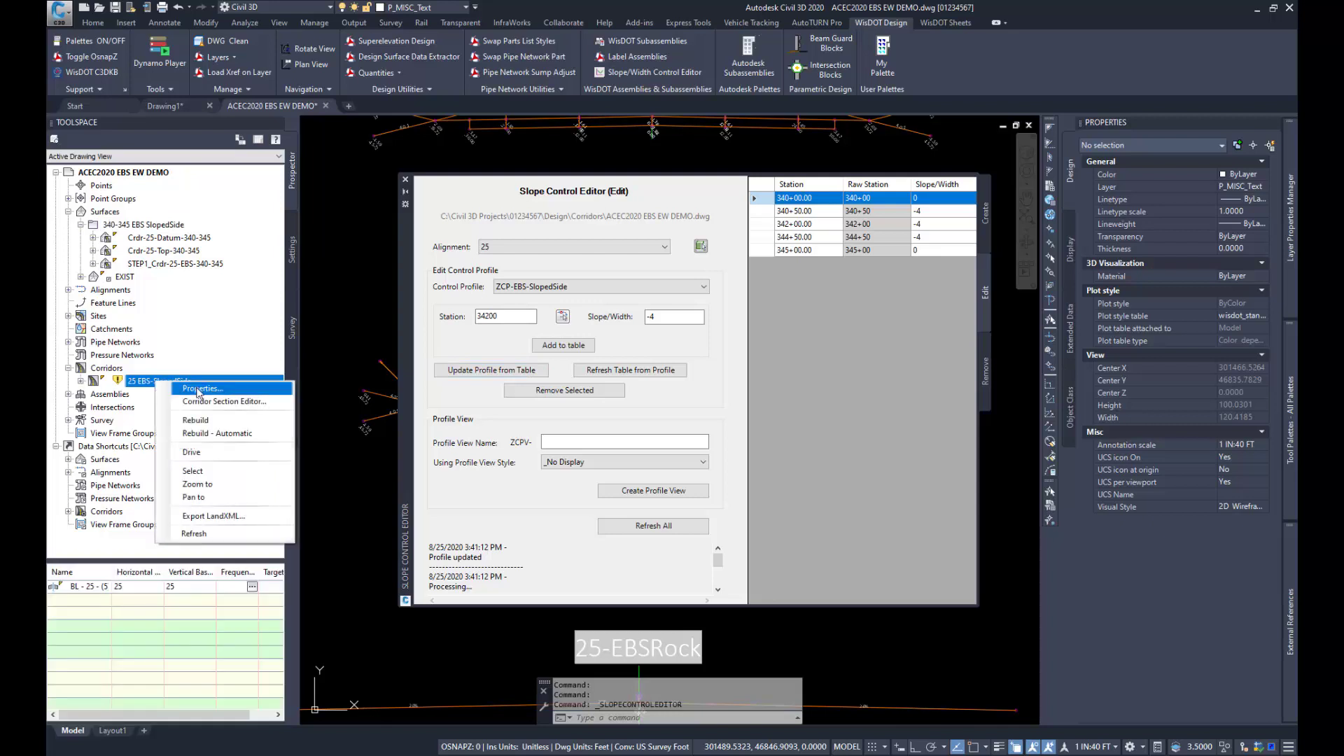
{"action": "left_click", "coordinate": [196, 421]}
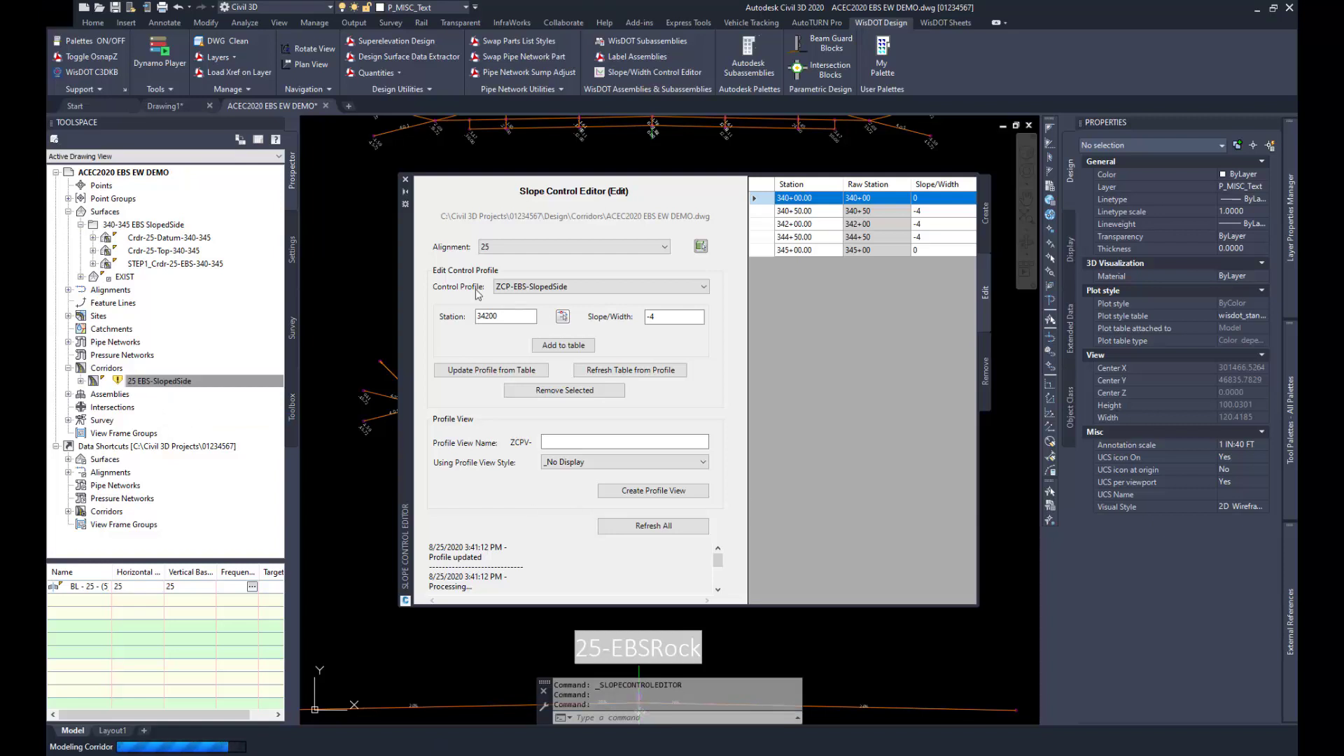
{"action": "left_click", "coordinate": [406, 181]}
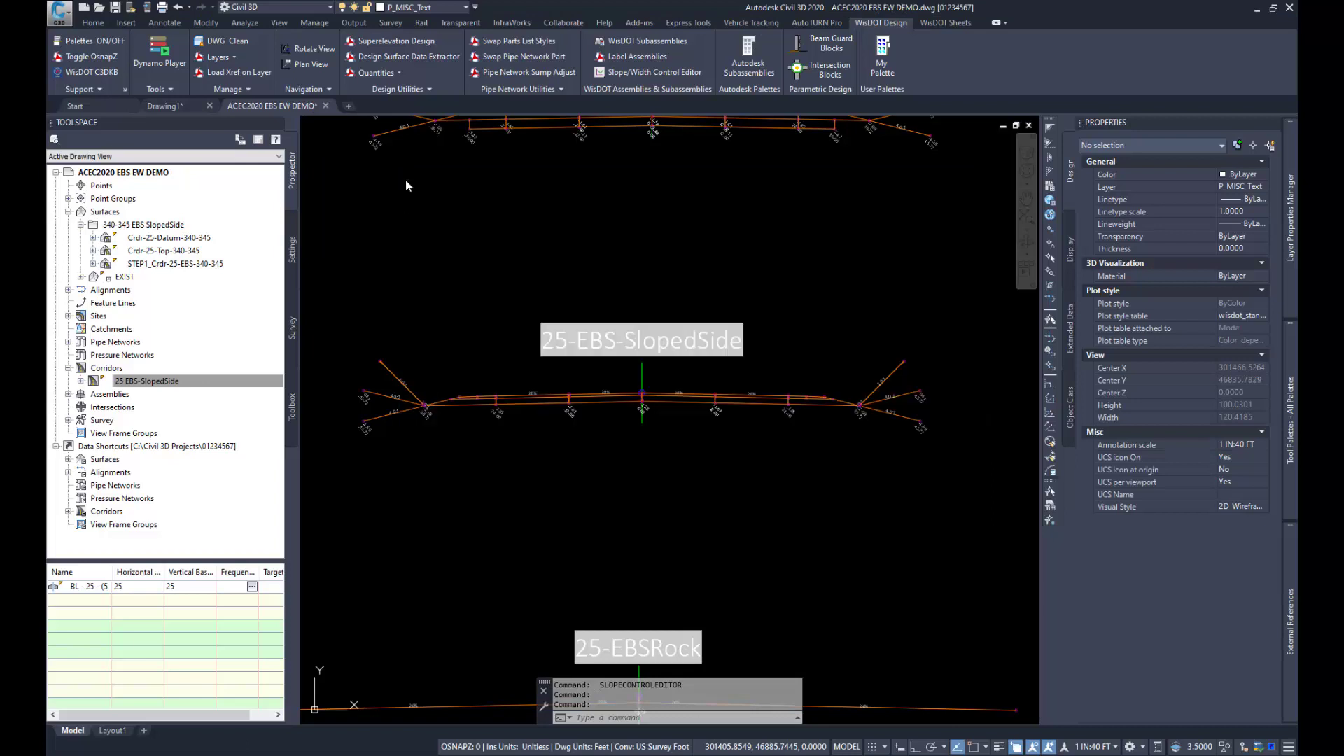
Step: In the 25-EBS-SlopedSide assembly properties, examine the left ProfileToParameterRef and the Vertical Deflection parameter reference of LinkSlopeAndVerticalDeflection
{"action": "left_click", "coordinate": [639, 371]}
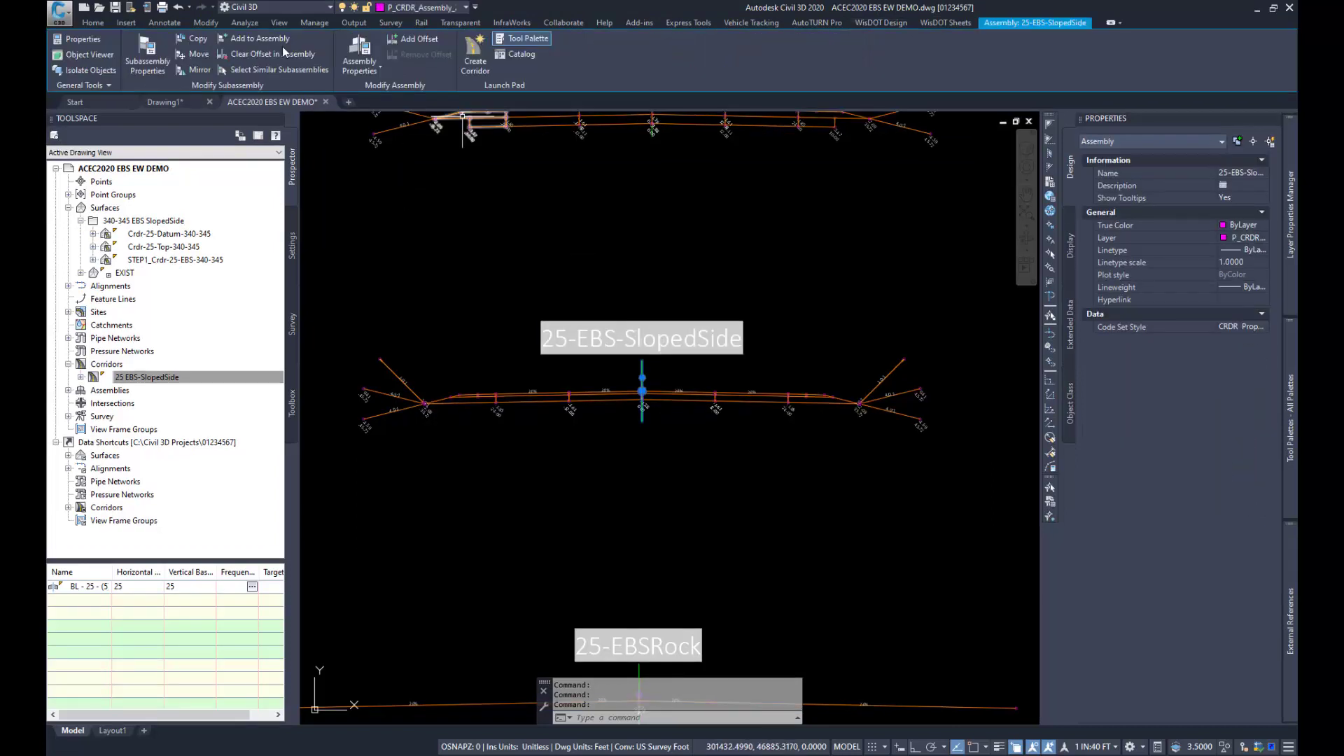
{"action": "left_click", "coordinate": [359, 55]}
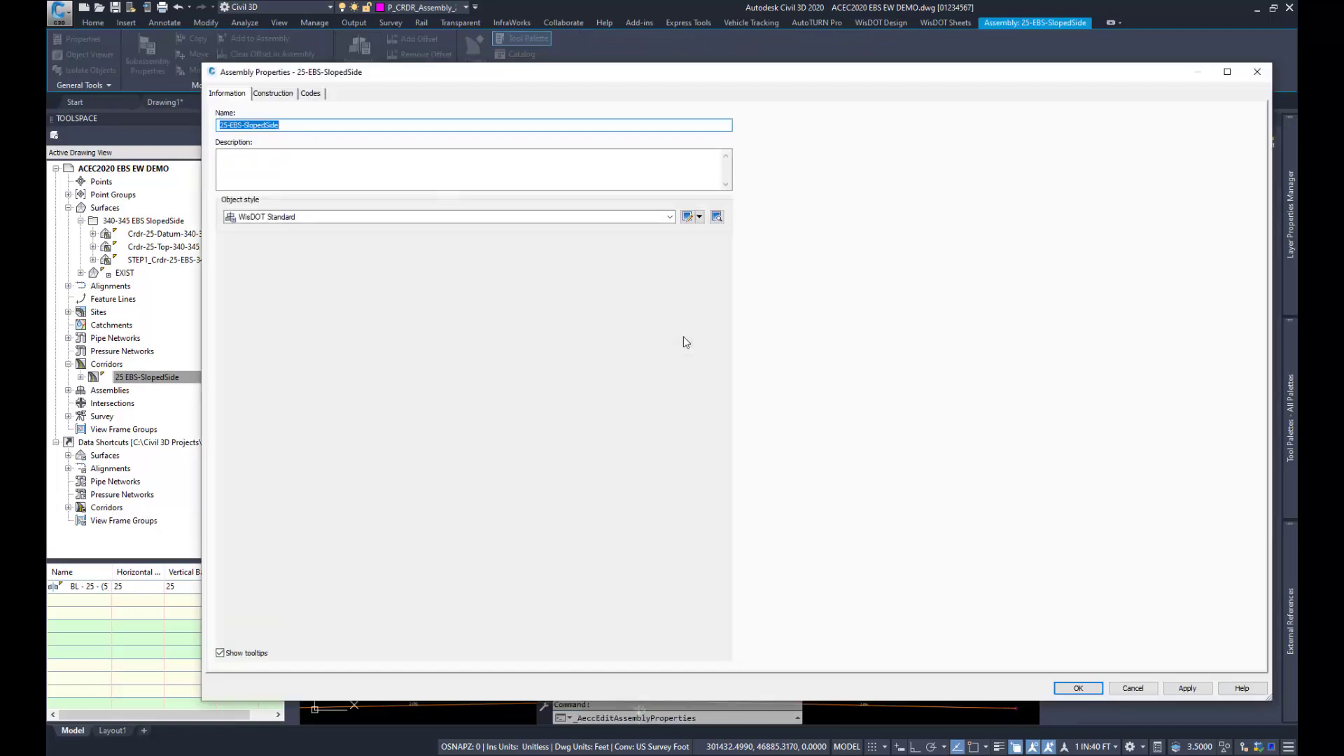
{"action": "left_click", "coordinate": [282, 89]}
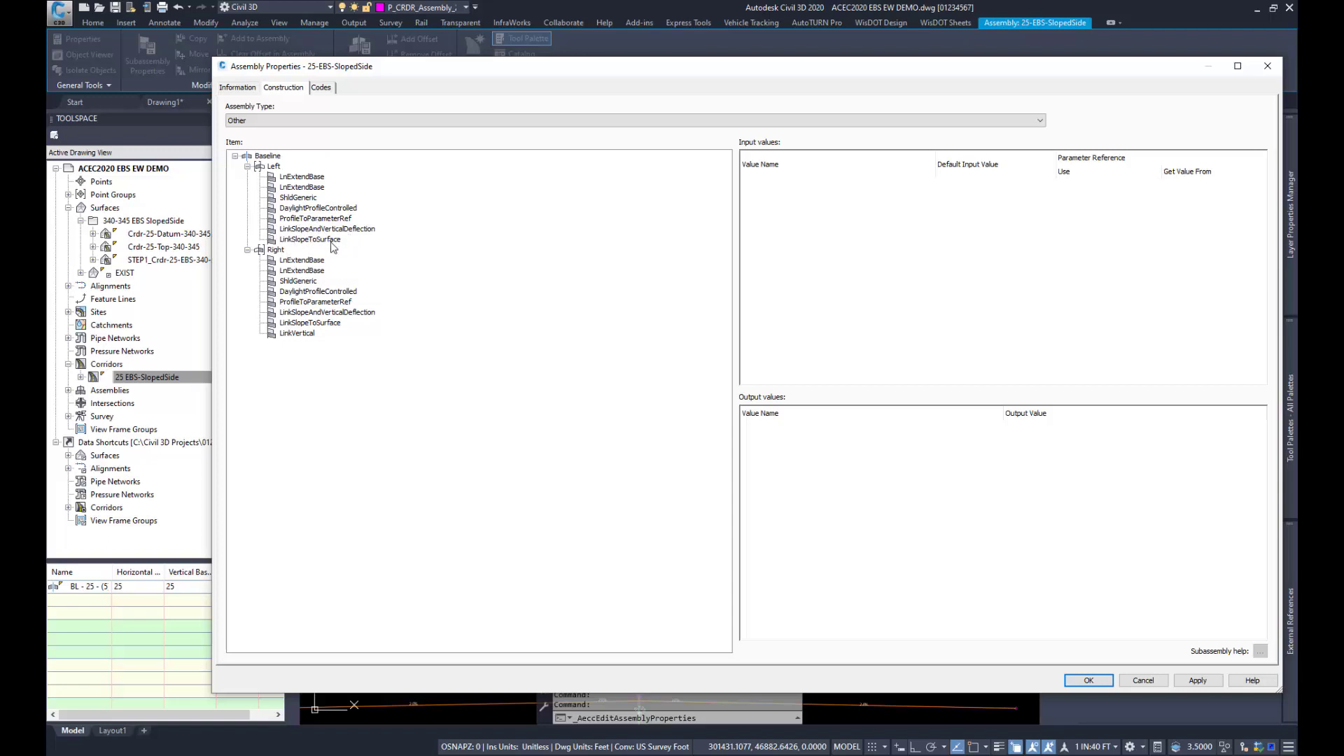
{"action": "left_click", "coordinate": [338, 220]}
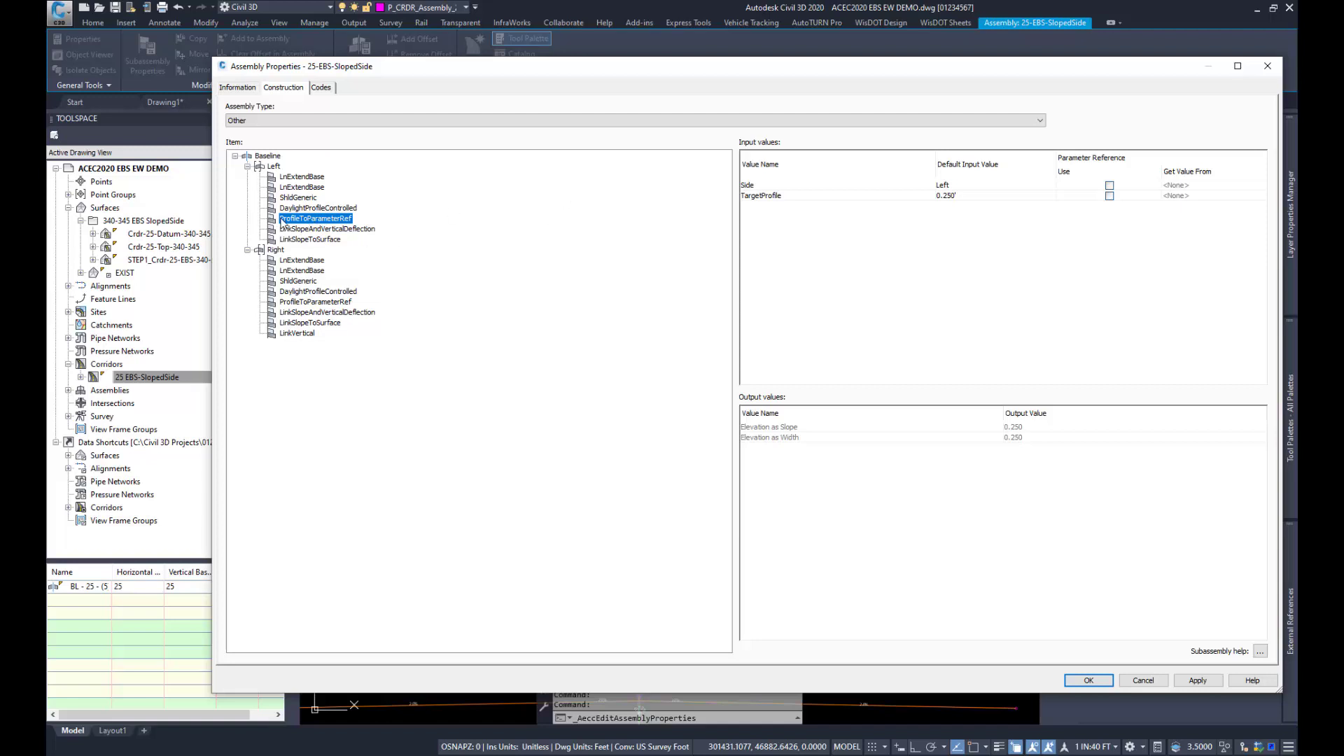
{"action": "left_click", "coordinate": [343, 231]}
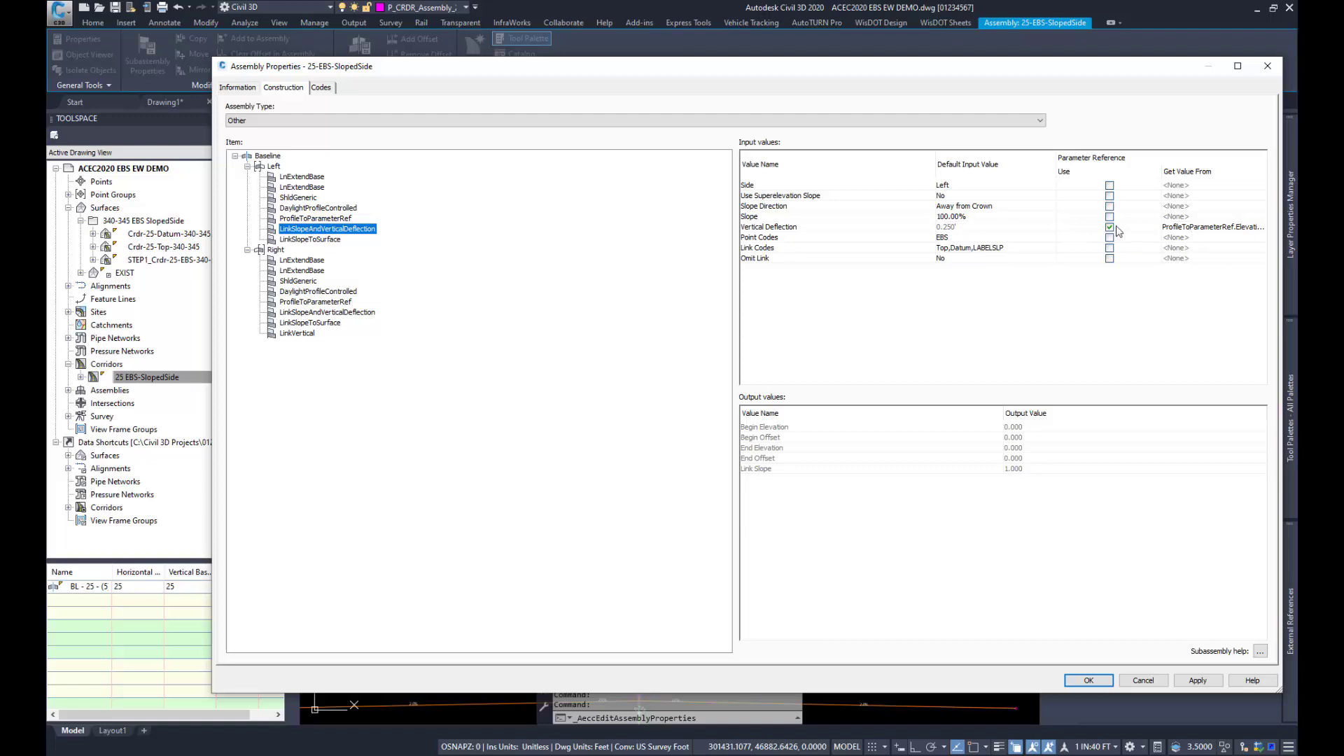
{"action": "left_click", "coordinate": [1198, 228]}
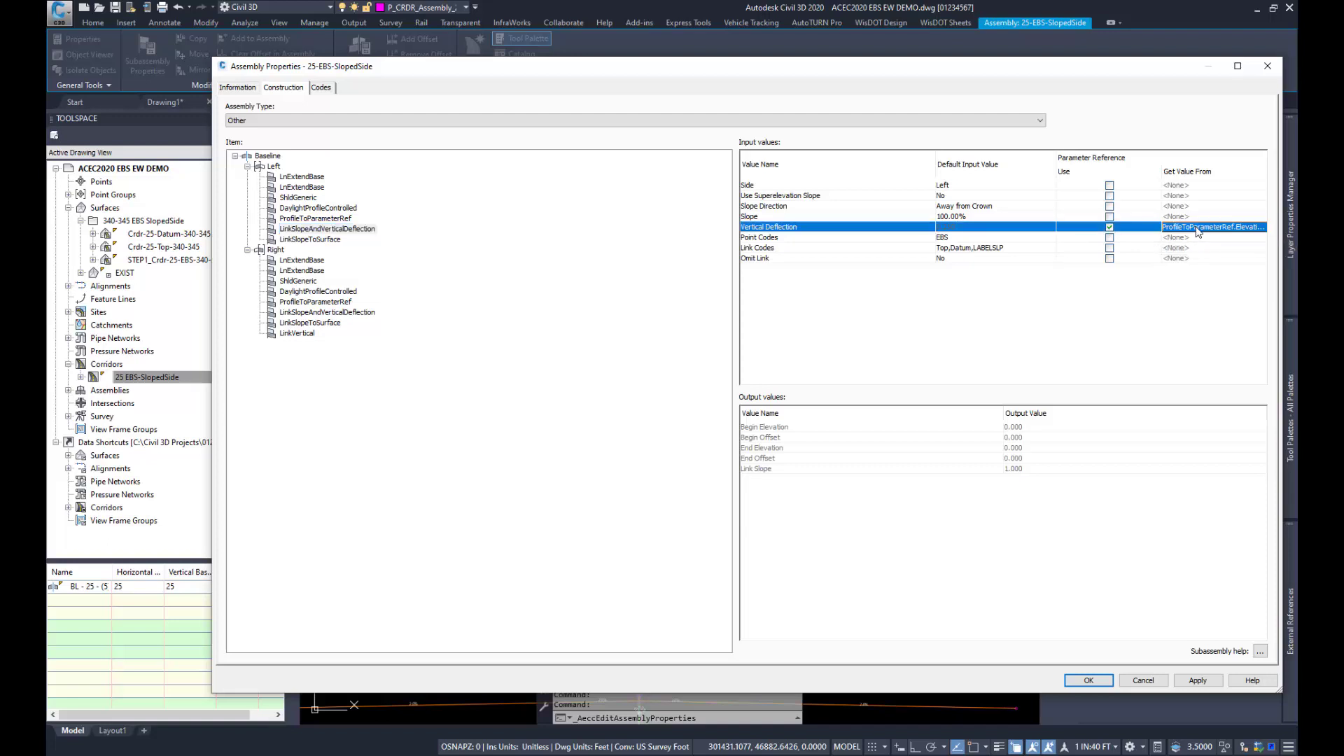
{"action": "left_click", "coordinate": [1199, 228]}
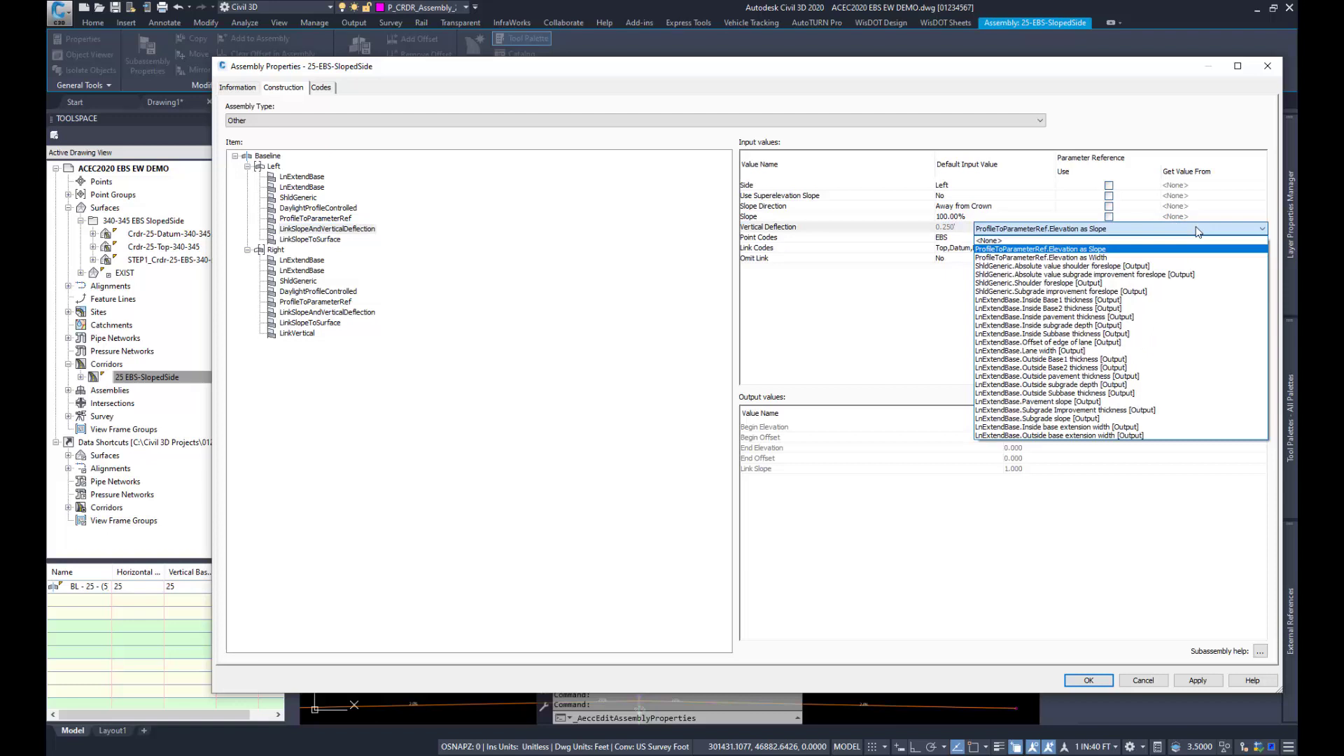
{"action": "left_click", "coordinate": [1101, 250]}
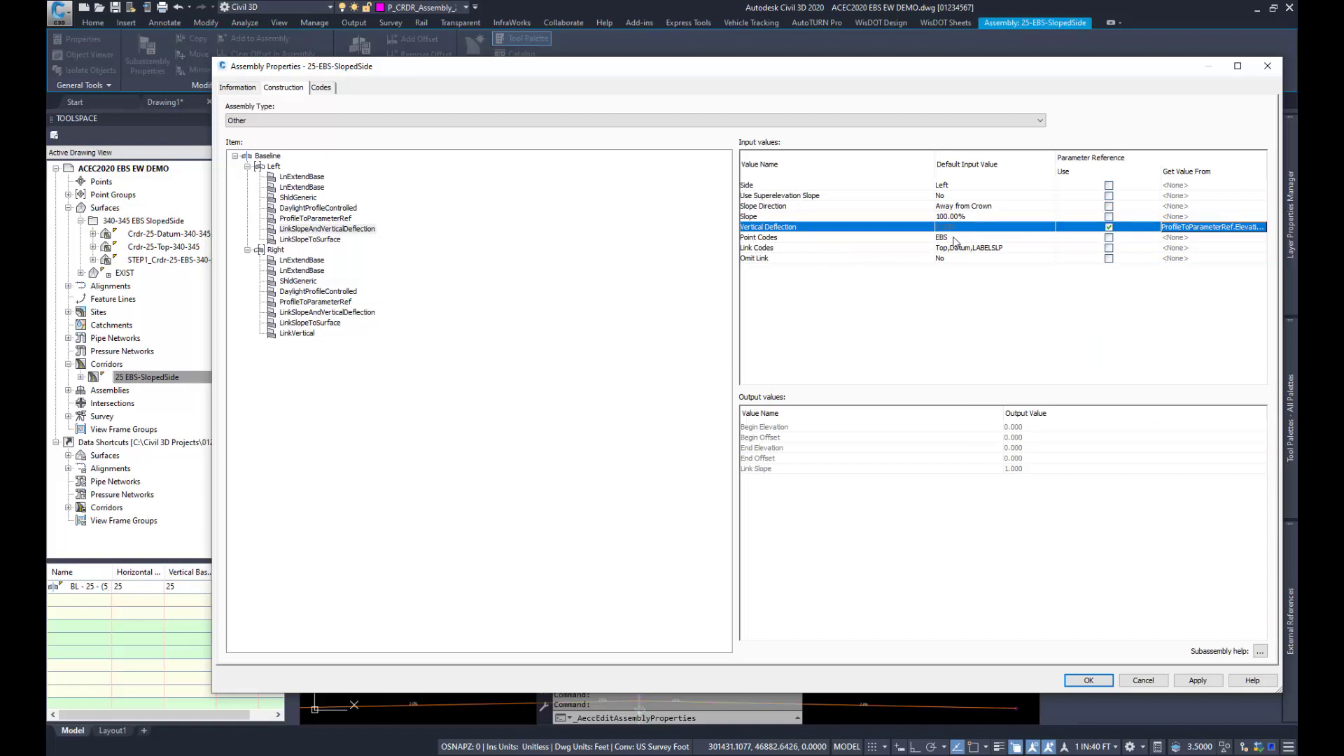
Step: Examine the input values of the left LinkSlopeToSurface subassembly, then leave the assembly properties without saving and deselect the assembly
{"action": "left_click", "coordinate": [326, 241]}
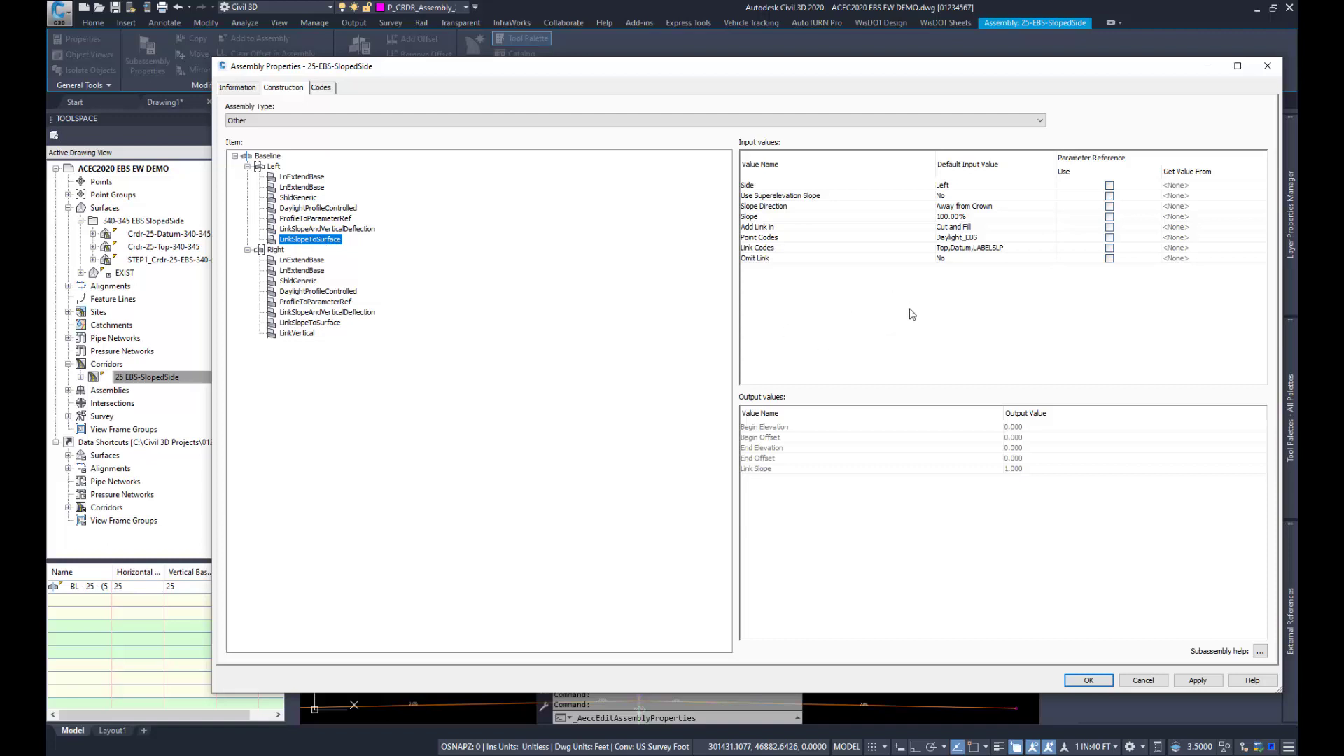
{"action": "left_click", "coordinate": [981, 232]}
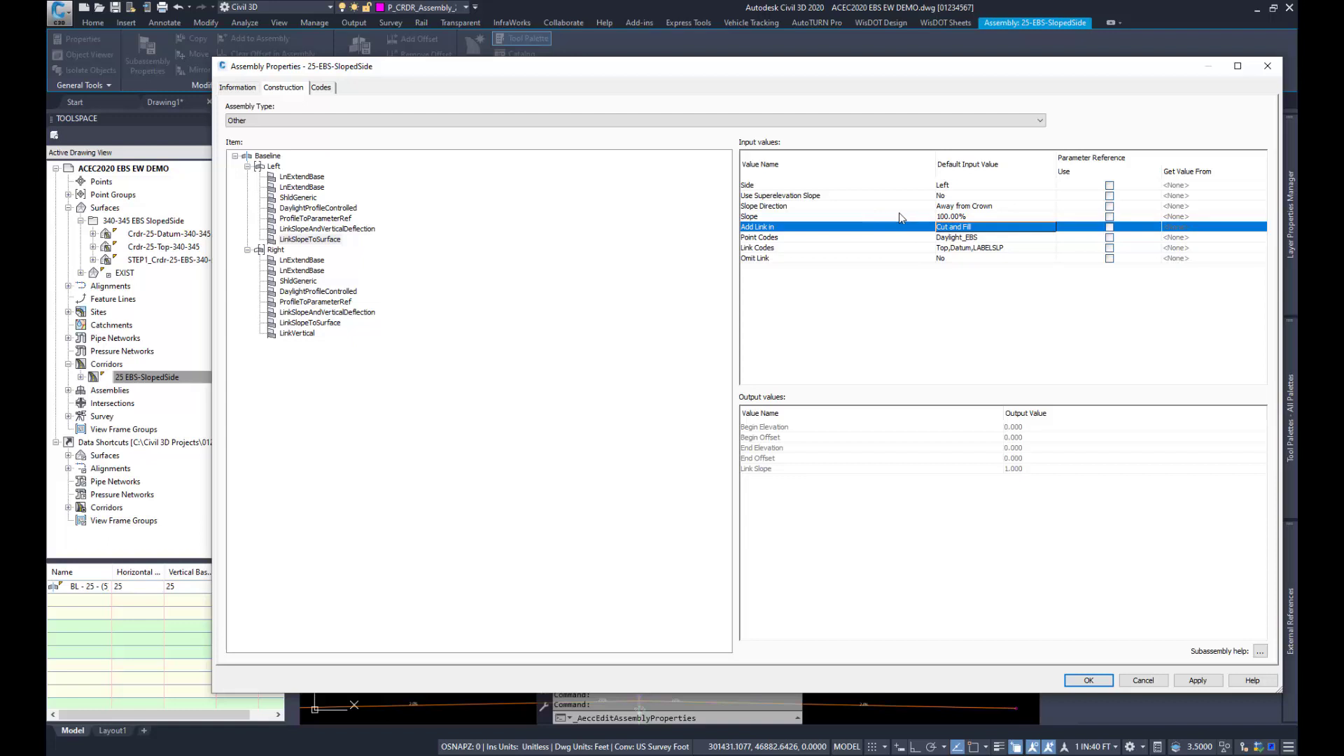
{"action": "left_click", "coordinate": [1152, 680]}
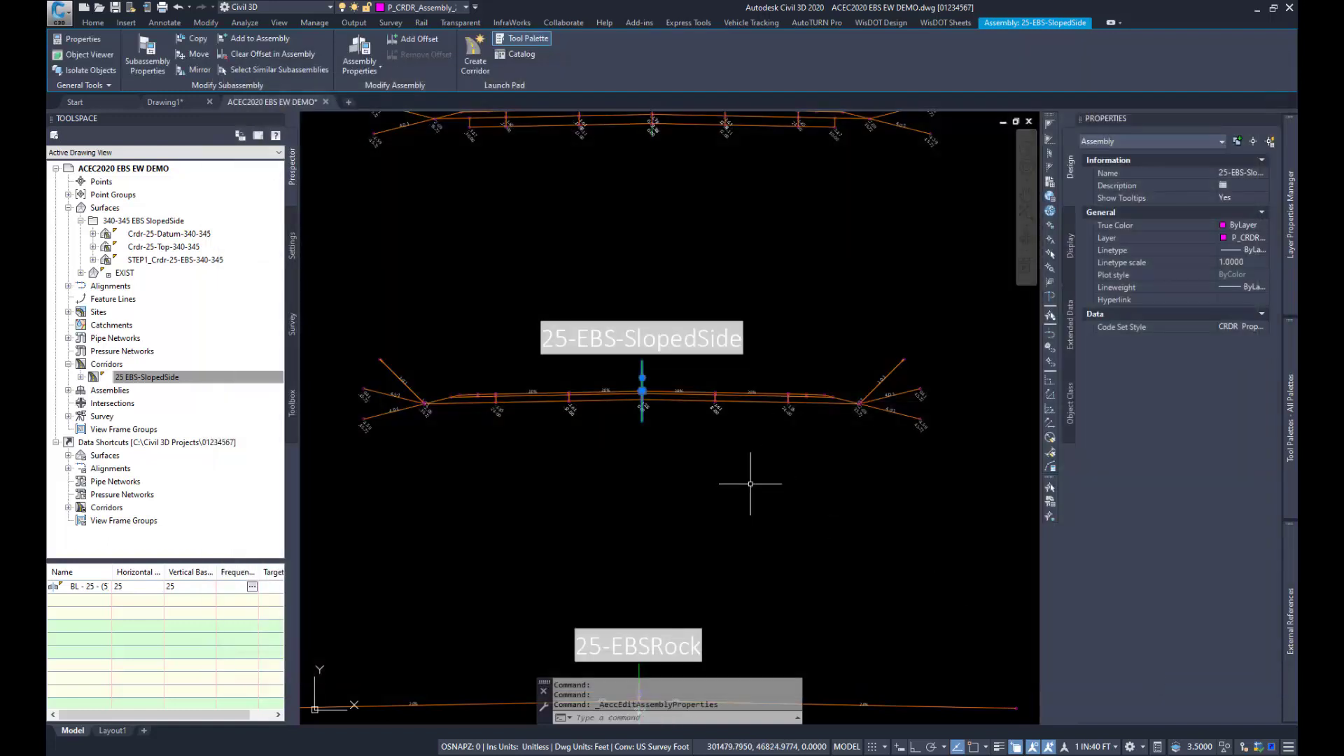
{"action": "key", "text": "Escape"}
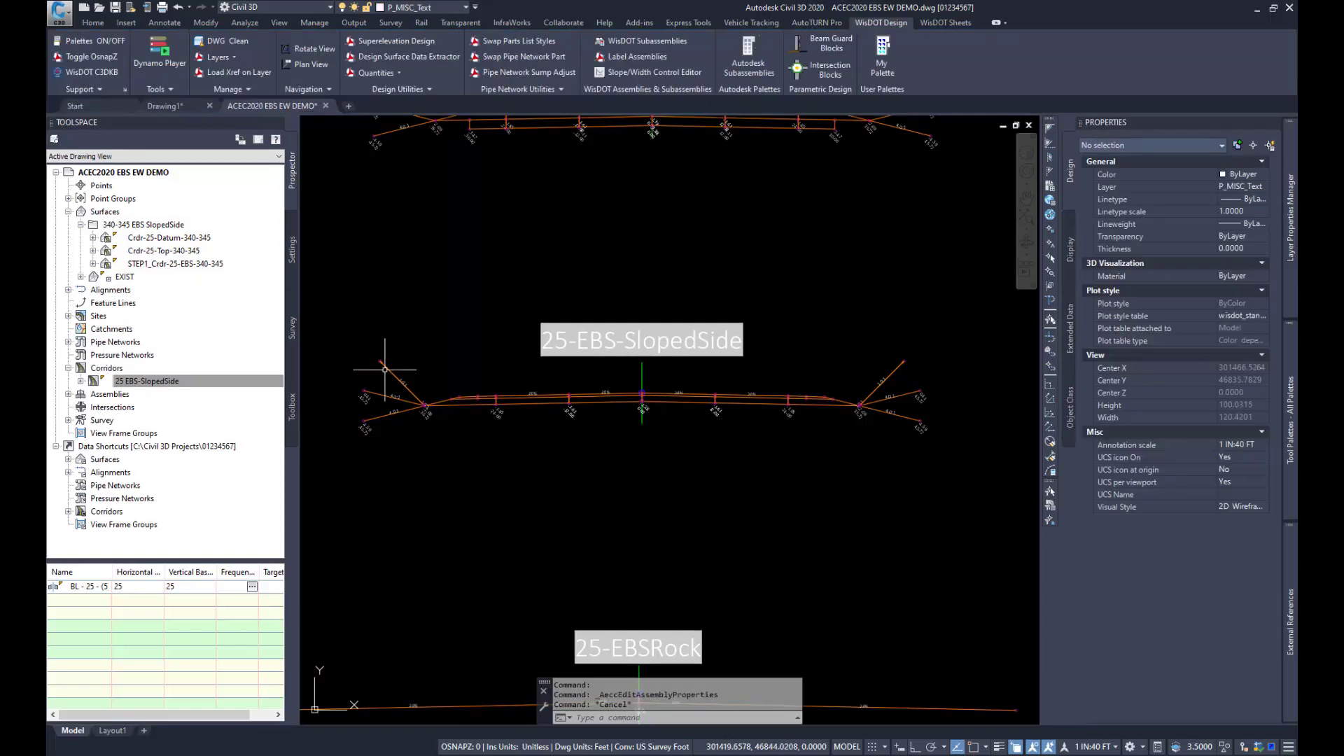
Step: Inspect up close where the left 1:1 EBS links meet the subgrade daylight point of the 25-EBS-SlopedSide assembly
{"action": "scroll", "coordinate": [405, 398], "scroll_direction": "up", "scroll_amount": 6}
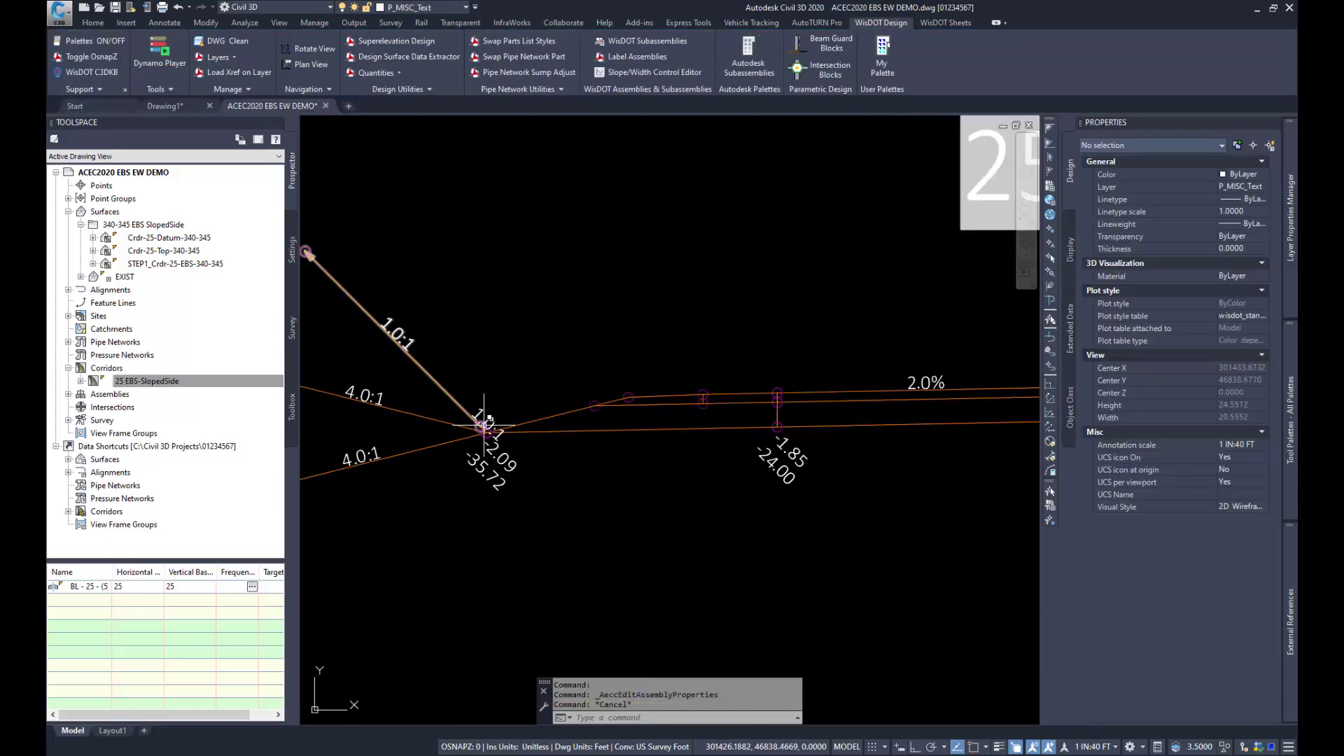
{"action": "scroll", "coordinate": [488, 419], "scroll_direction": "up", "scroll_amount": 4}
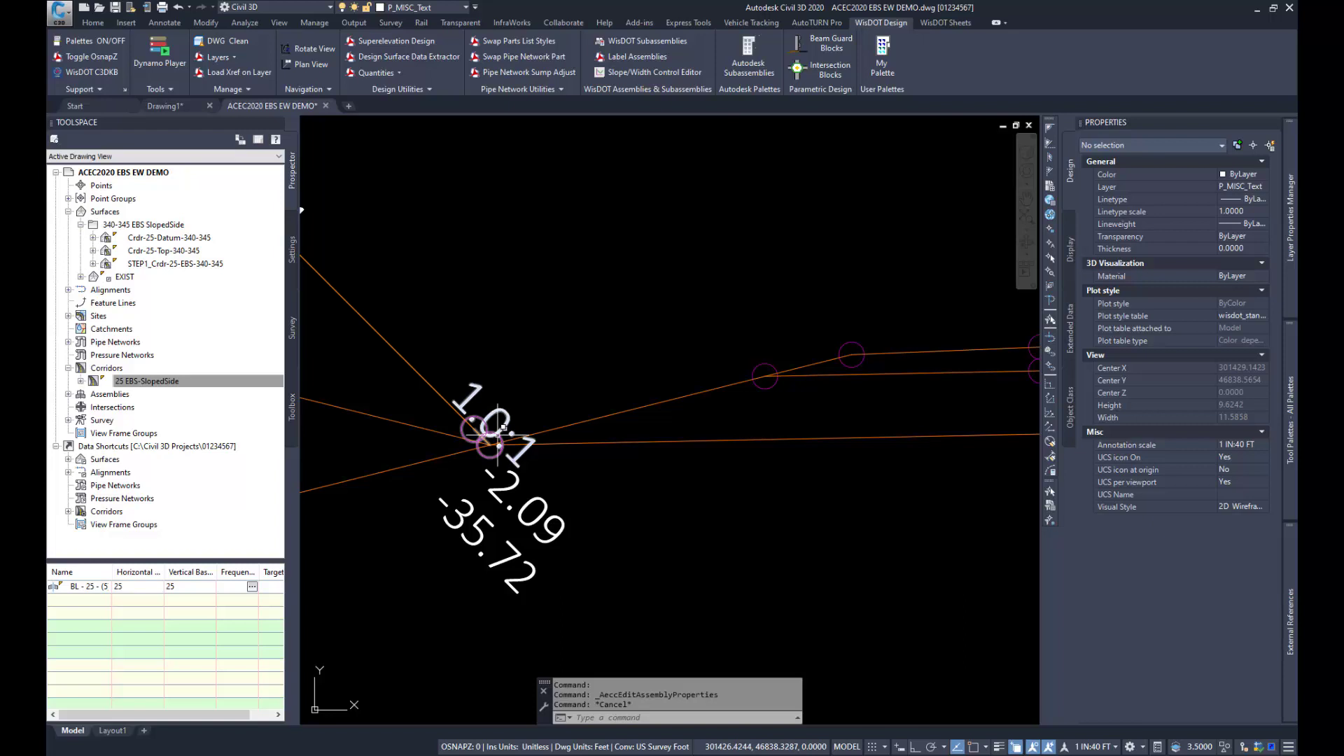
{"action": "scroll", "coordinate": [591, 434], "scroll_direction": "down", "scroll_amount": 4}
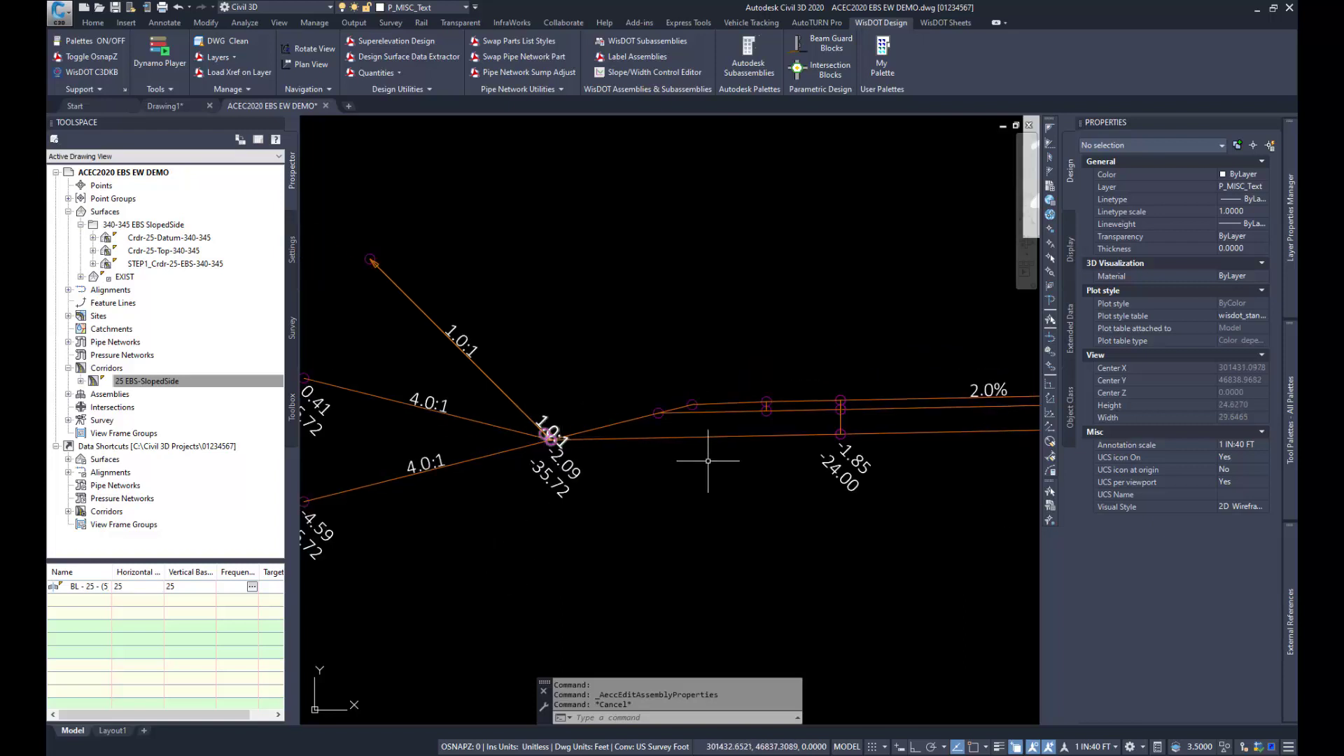
{"action": "scroll", "coordinate": [550, 438], "scroll_direction": "up", "scroll_amount": 4}
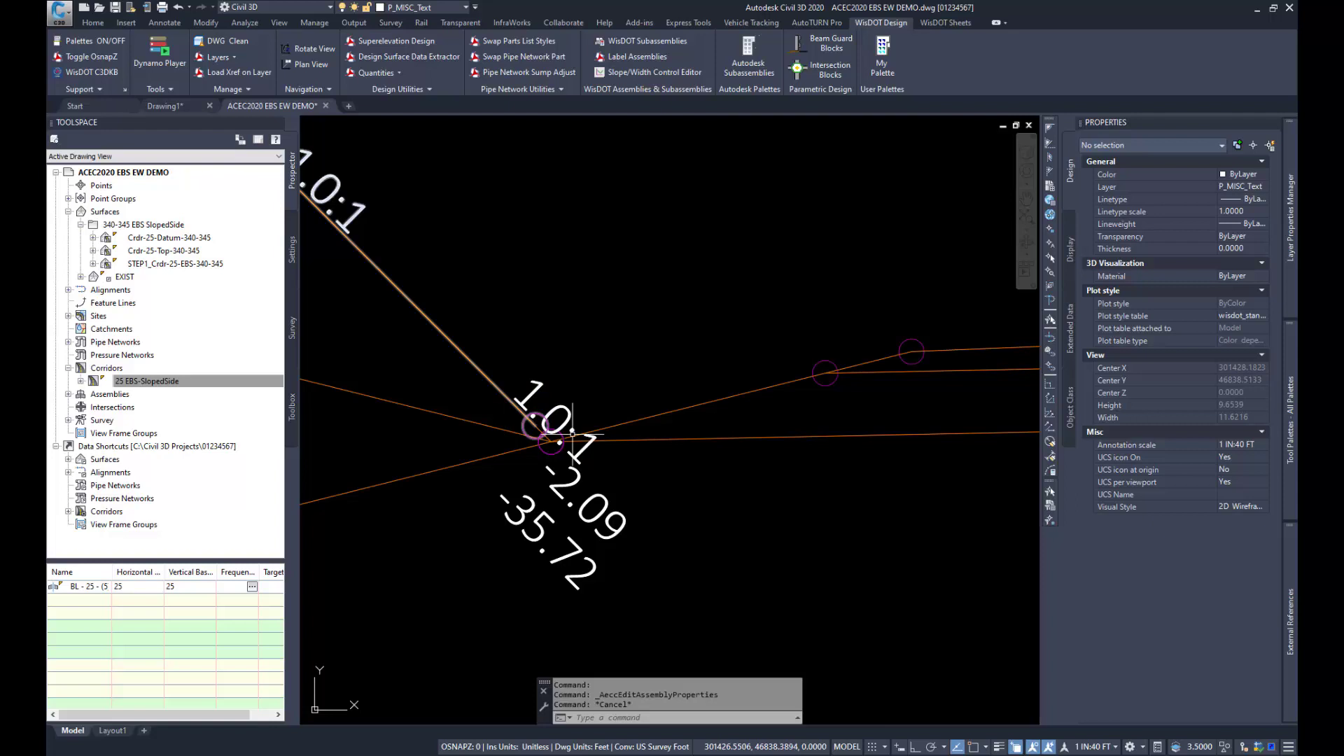
{"action": "scroll", "coordinate": [583, 439], "scroll_direction": "down", "scroll_amount": 6}
Step: Examine the surface and Profile Elevation targets of the 25 EBS-SlopedSide corridor region and leave the corridor properties without saving
{"action": "left_click", "coordinate": [176, 382]}
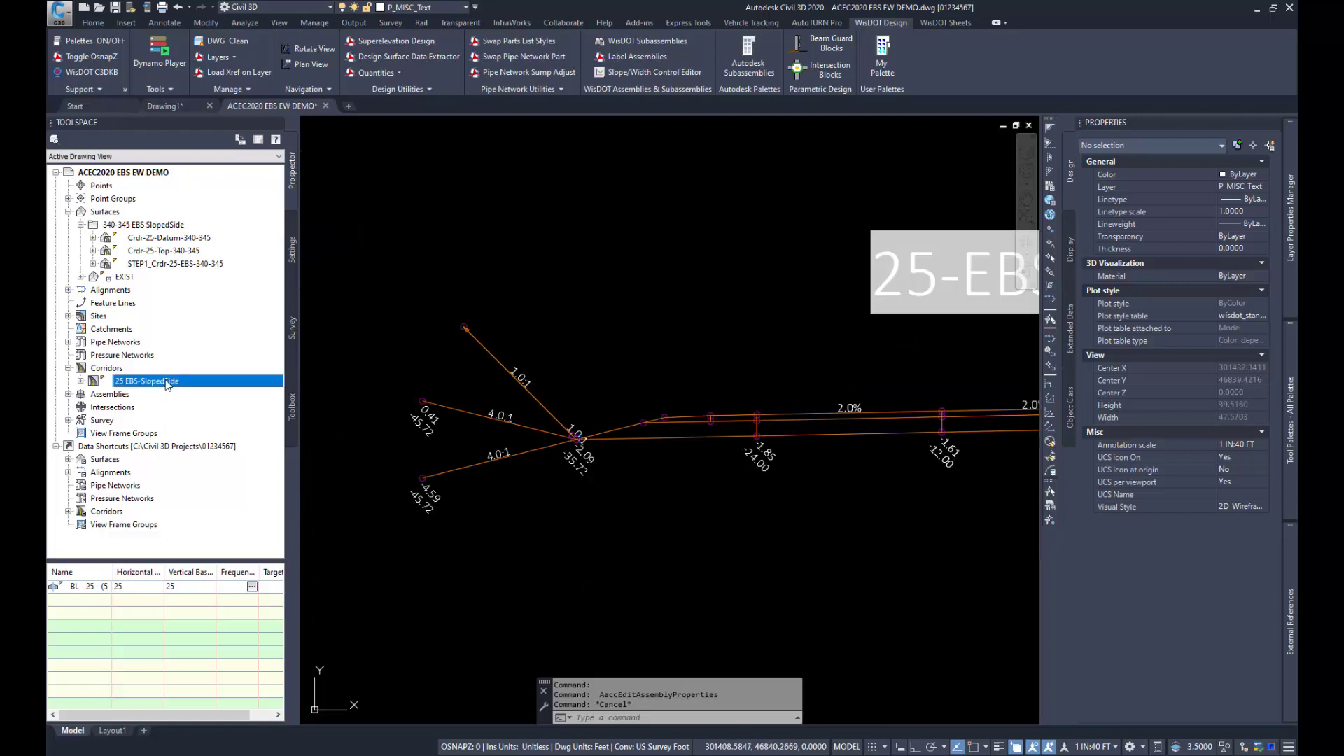
{"action": "right_click", "coordinate": [177, 384]}
{"action": "left_click", "coordinate": [222, 389]}
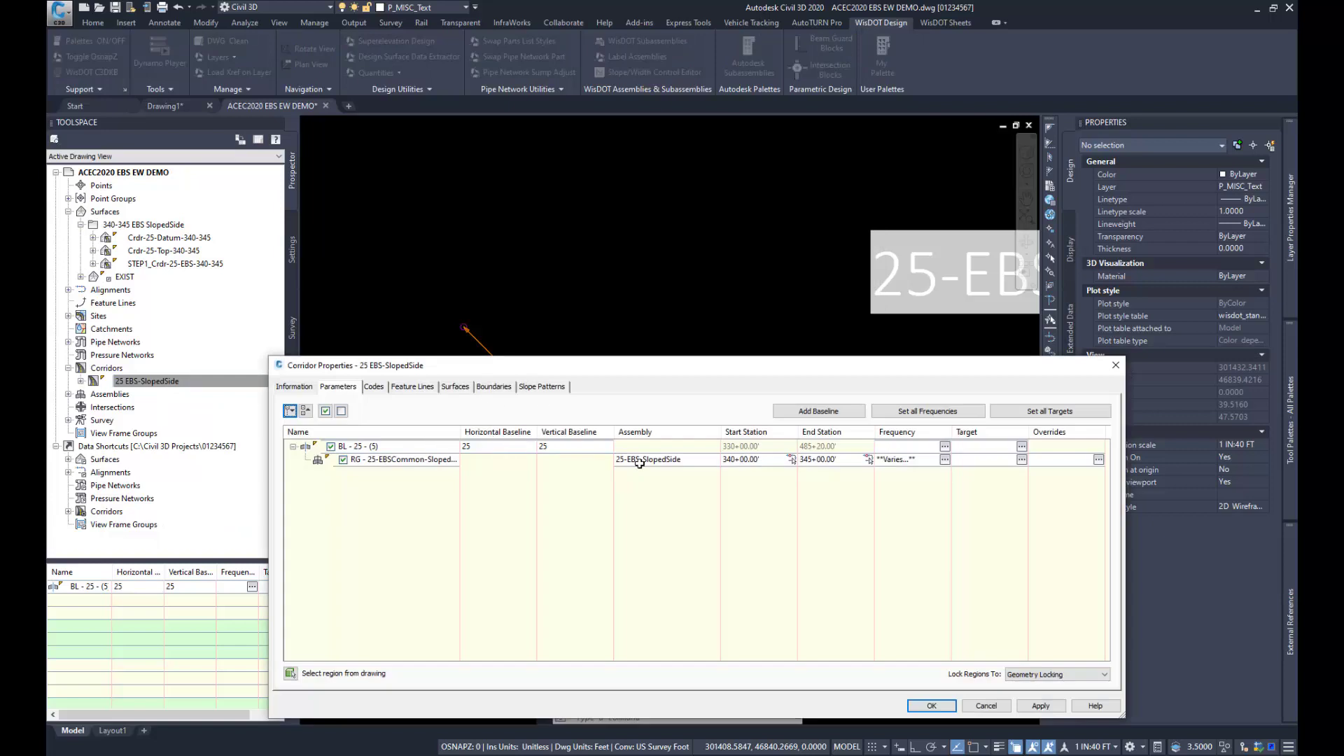
{"action": "left_click", "coordinate": [1021, 460]}
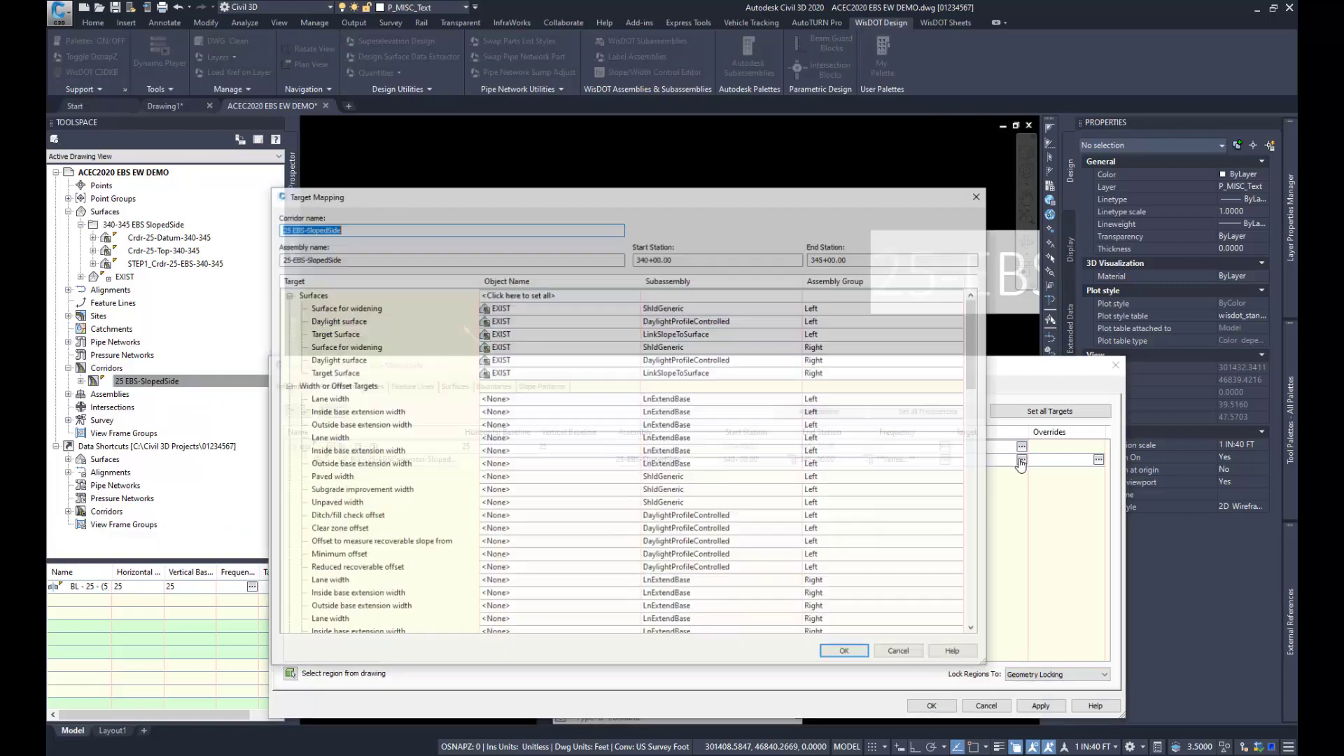
{"action": "scroll", "coordinate": [525, 343], "scroll_direction": "down", "scroll_amount": 11}
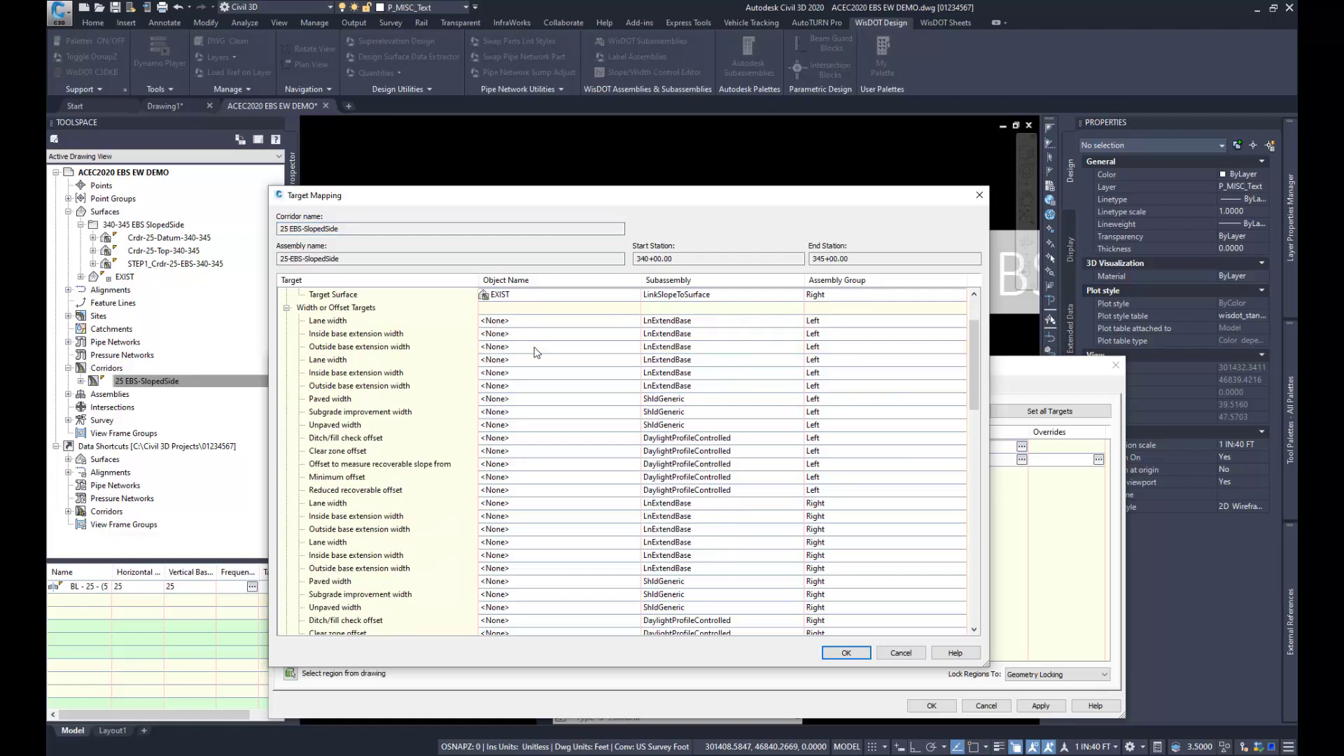
{"action": "scroll", "coordinate": [537, 352], "scroll_direction": "down", "scroll_amount": 5}
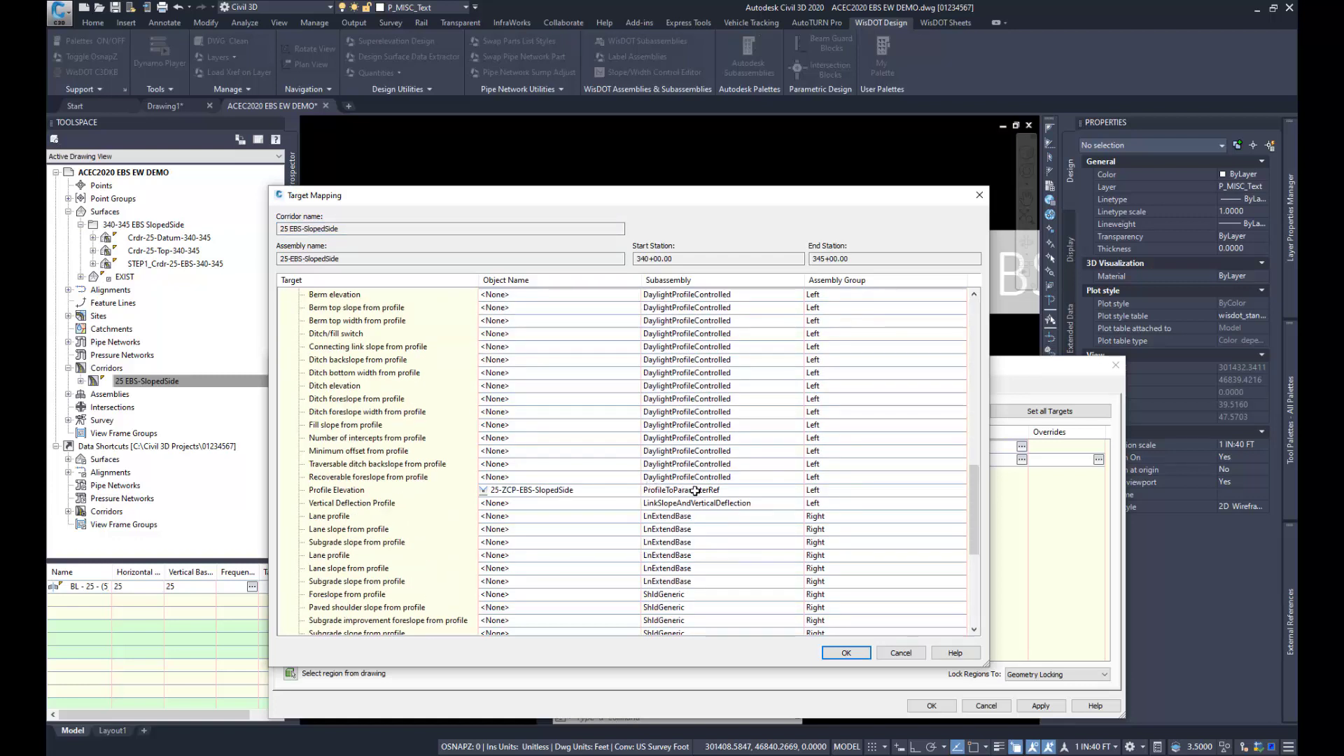
{"action": "scroll", "coordinate": [692, 501], "scroll_direction": "up", "scroll_amount": 1}
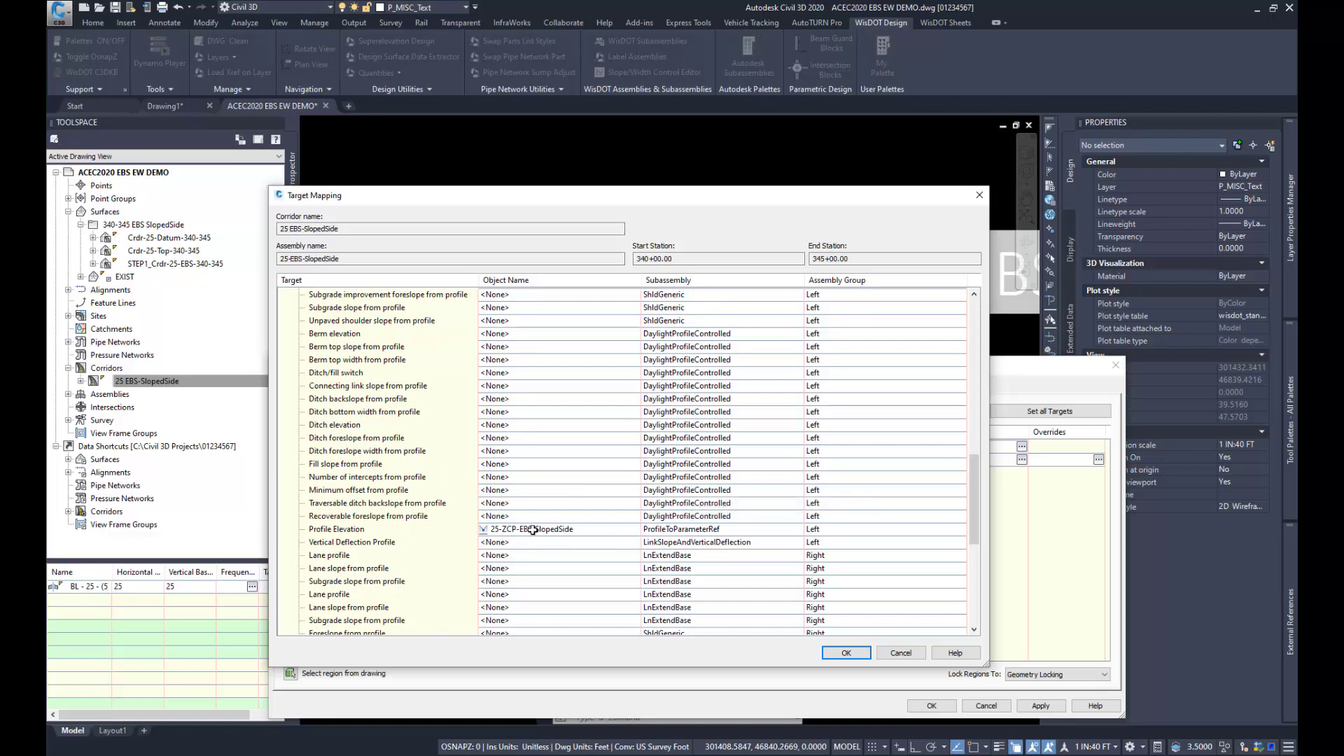
{"action": "left_click", "coordinate": [900, 652]}
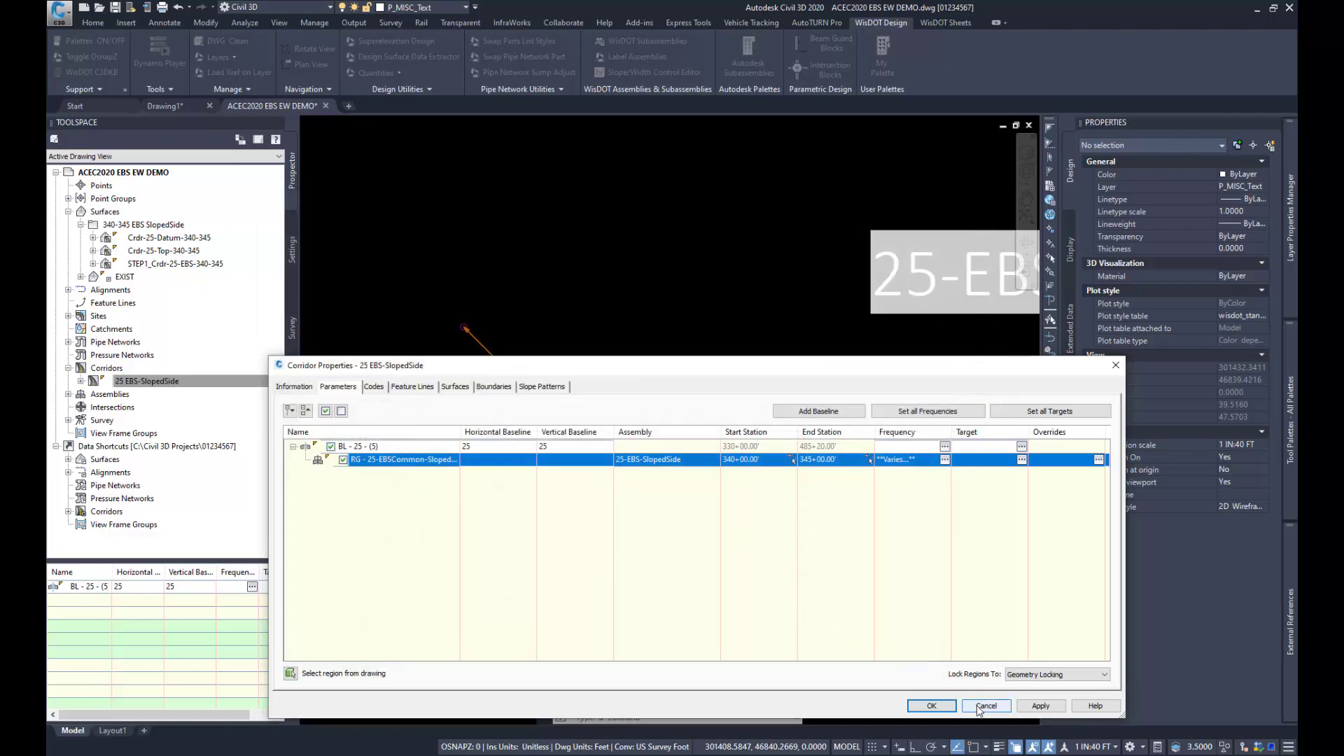
{"action": "left_click", "coordinate": [985, 705]}
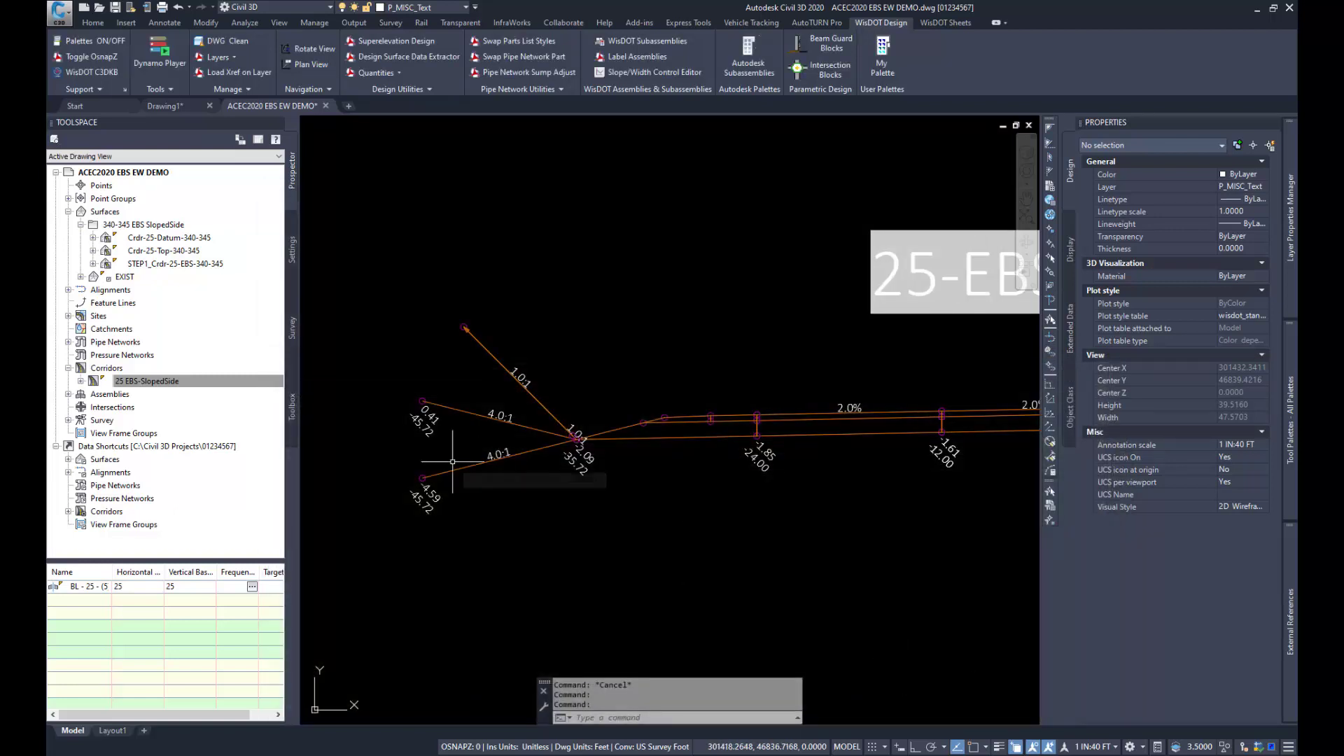
Step: Open the 25 EBS-SlopedSide corridor in the Section Editor and examine the EBS side slopes at station 340+50
{"action": "left_click", "coordinate": [162, 384]}
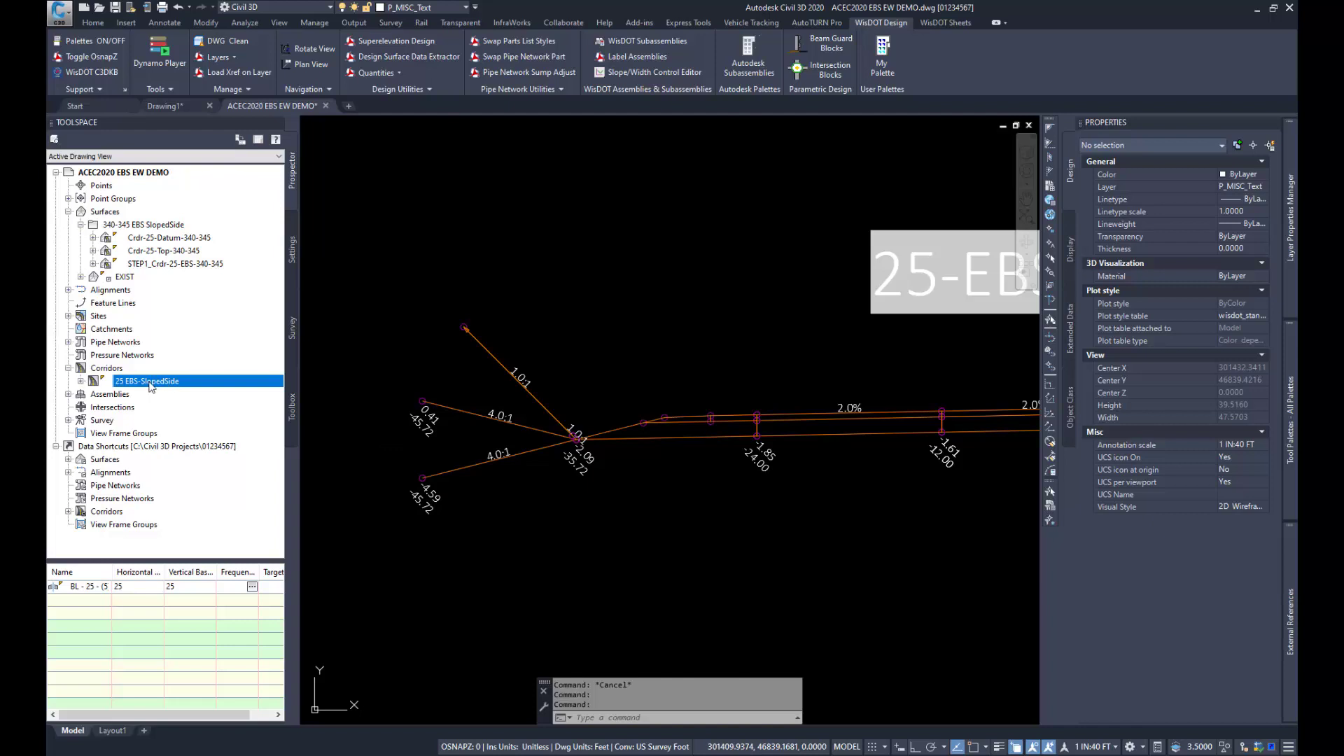
{"action": "scroll", "coordinate": [537, 429], "scroll_direction": "down", "scroll_amount": 5}
{"action": "scroll", "coordinate": [597, 438], "scroll_direction": "down", "scroll_amount": 15}
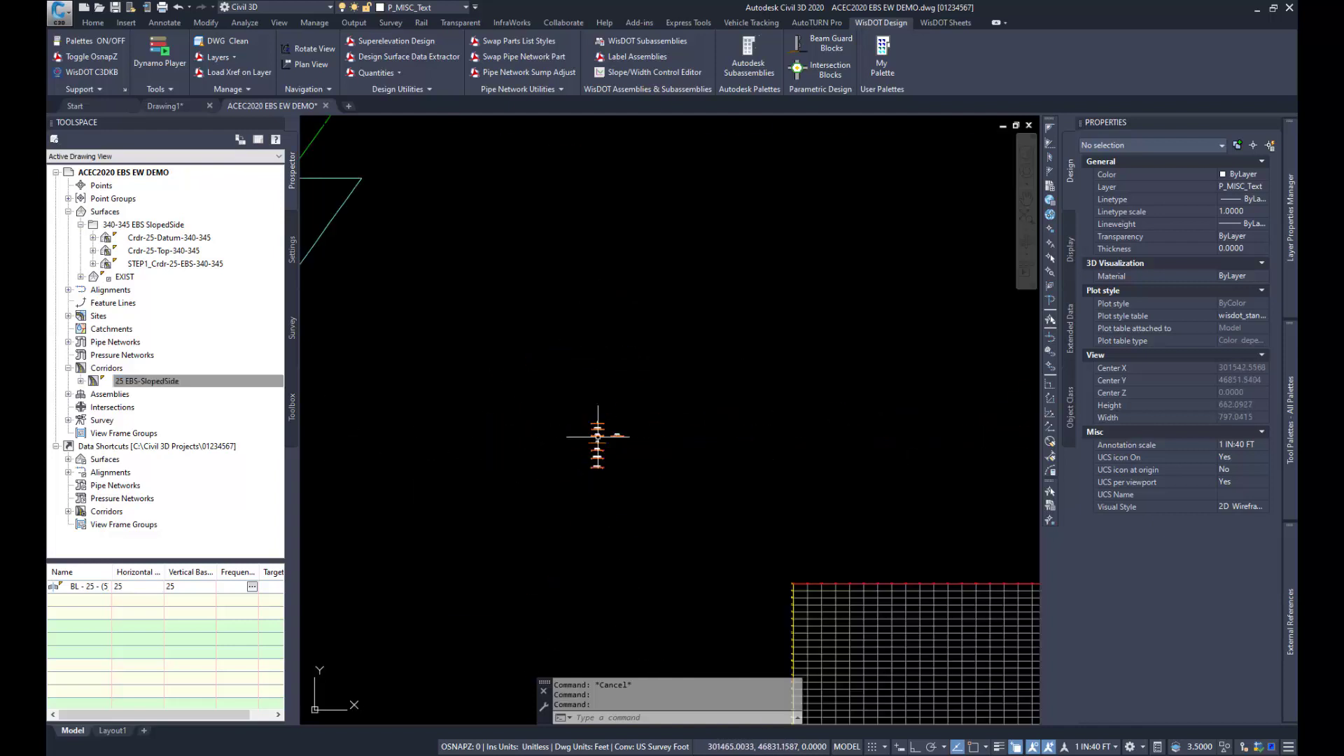
{"action": "scroll", "coordinate": [481, 516], "scroll_direction": "up", "scroll_amount": 6}
{"action": "scroll", "coordinate": [456, 511], "scroll_direction": "up", "scroll_amount": 6}
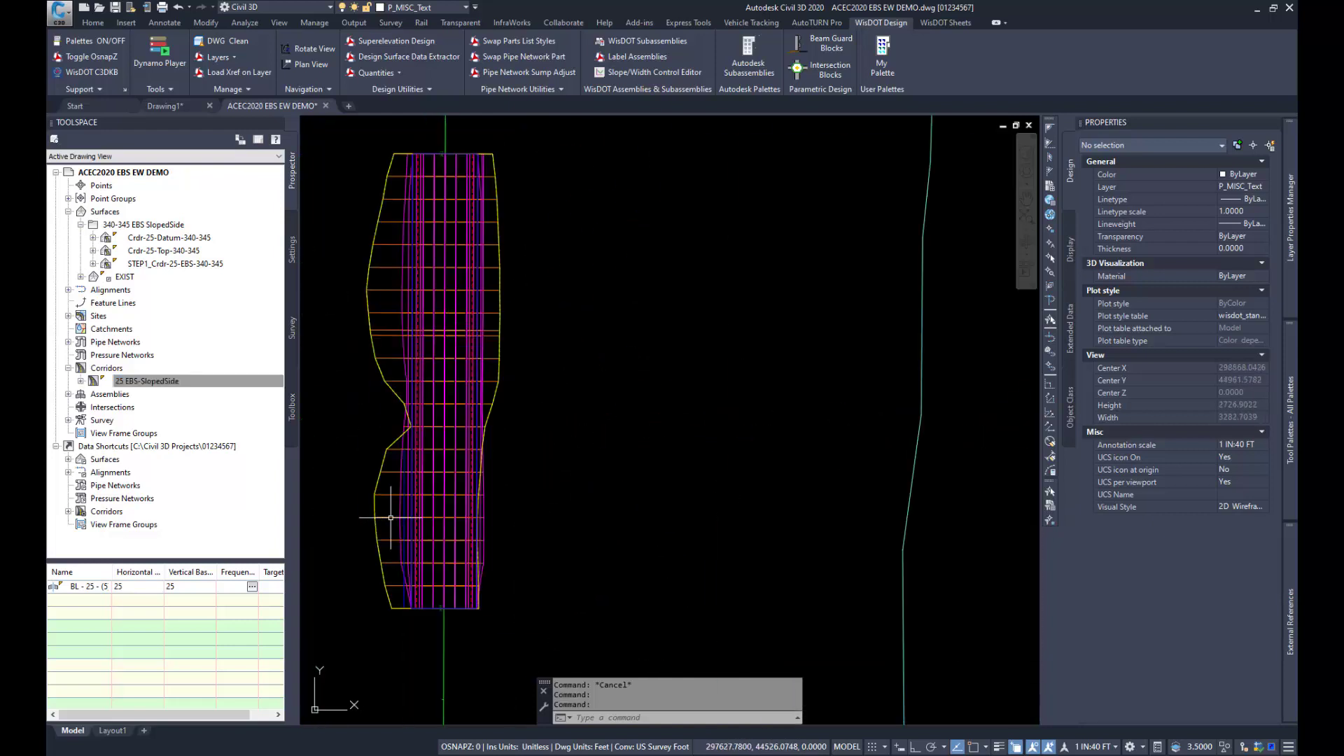
{"action": "left_click", "coordinate": [444, 590]}
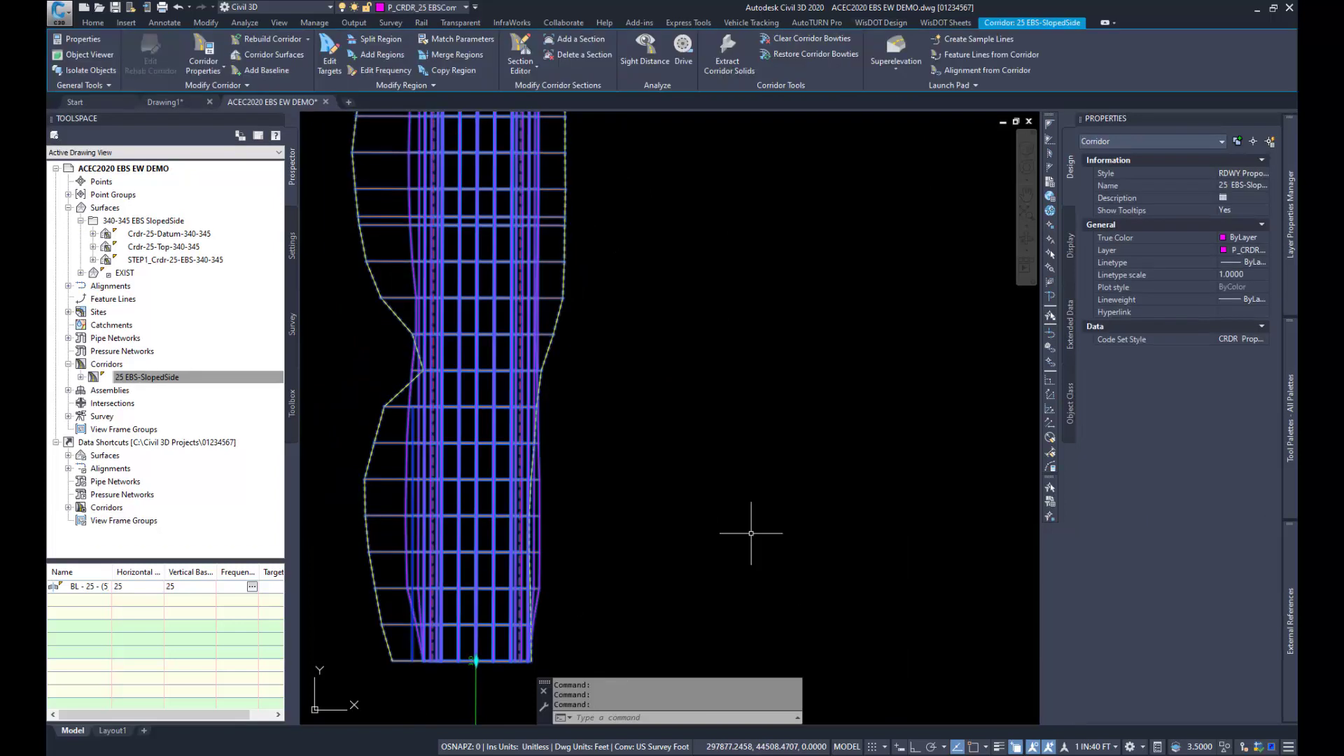
{"action": "left_click", "coordinate": [522, 53]}
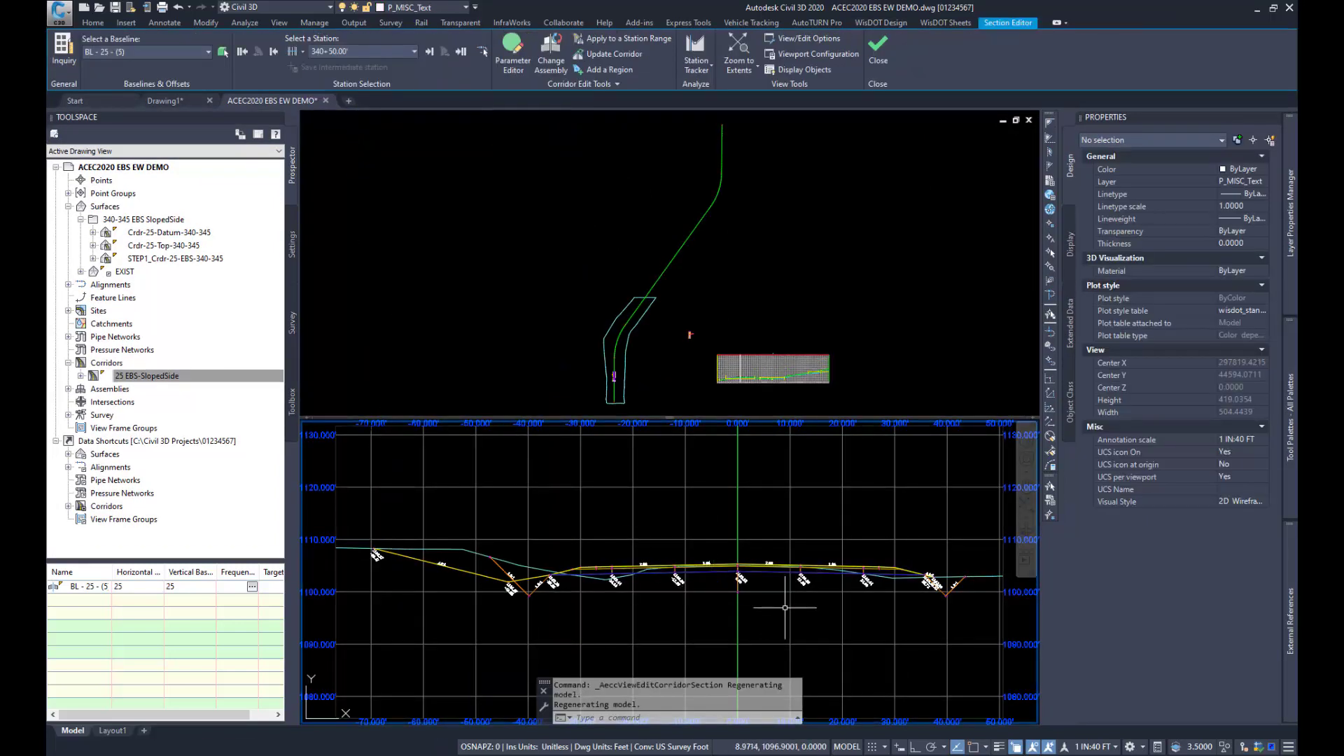
{"action": "scroll", "coordinate": [786, 606], "scroll_direction": "up", "scroll_amount": 2}
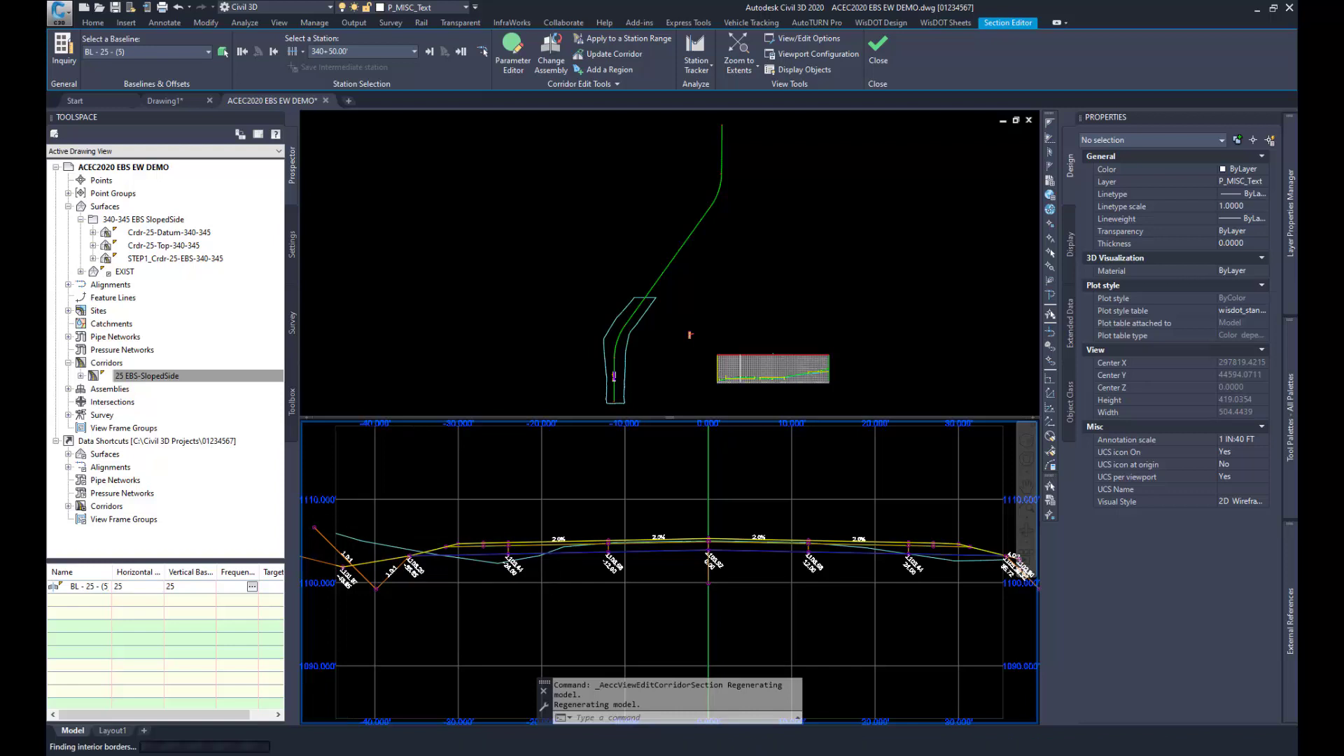
{"action": "scroll", "coordinate": [542, 559], "scroll_direction": "down", "scroll_amount": 2}
{"action": "scroll", "coordinate": [468, 559], "scroll_direction": "up", "scroll_amount": 2}
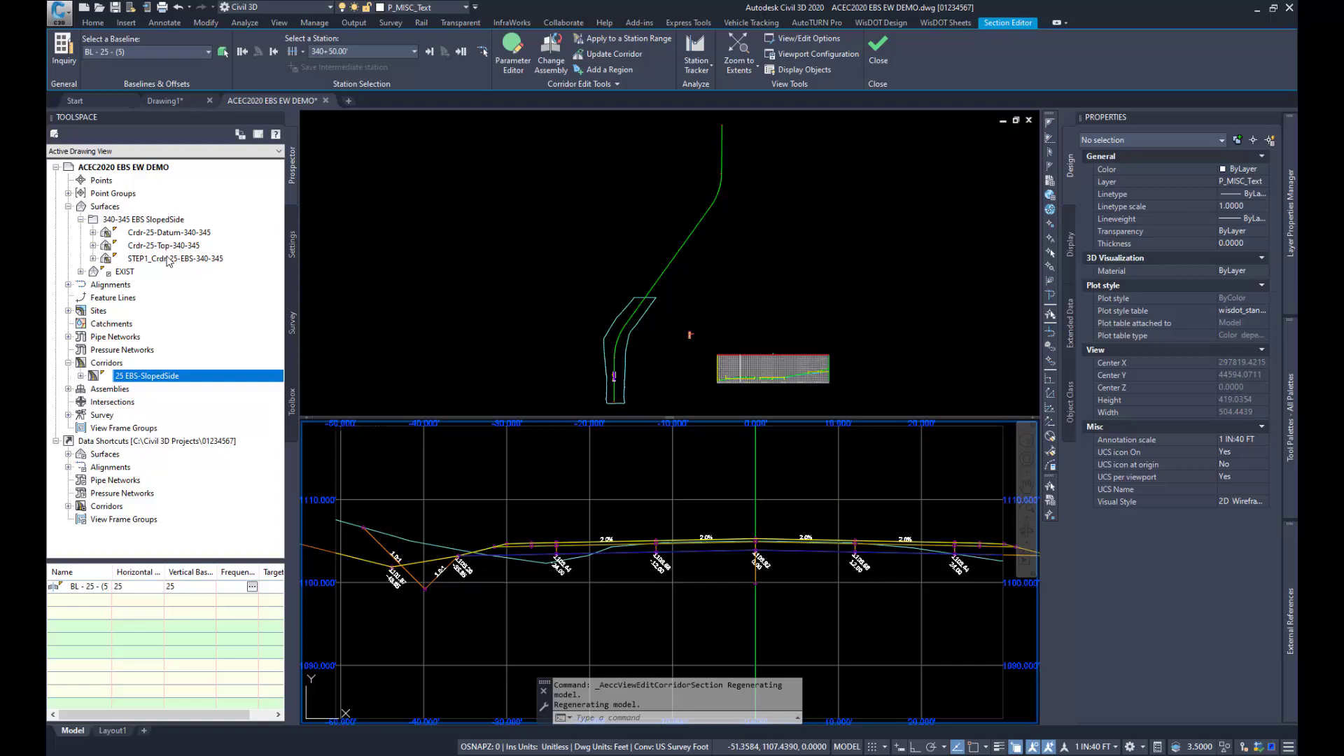
Step: Change the surface style of STEP1_Crdr-25-EBS-340-345 from the 340-345 EBS SlopedSide folder to Base Course Border
{"action": "left_click", "coordinate": [168, 259]}
{"action": "right_click", "coordinate": [168, 261]}
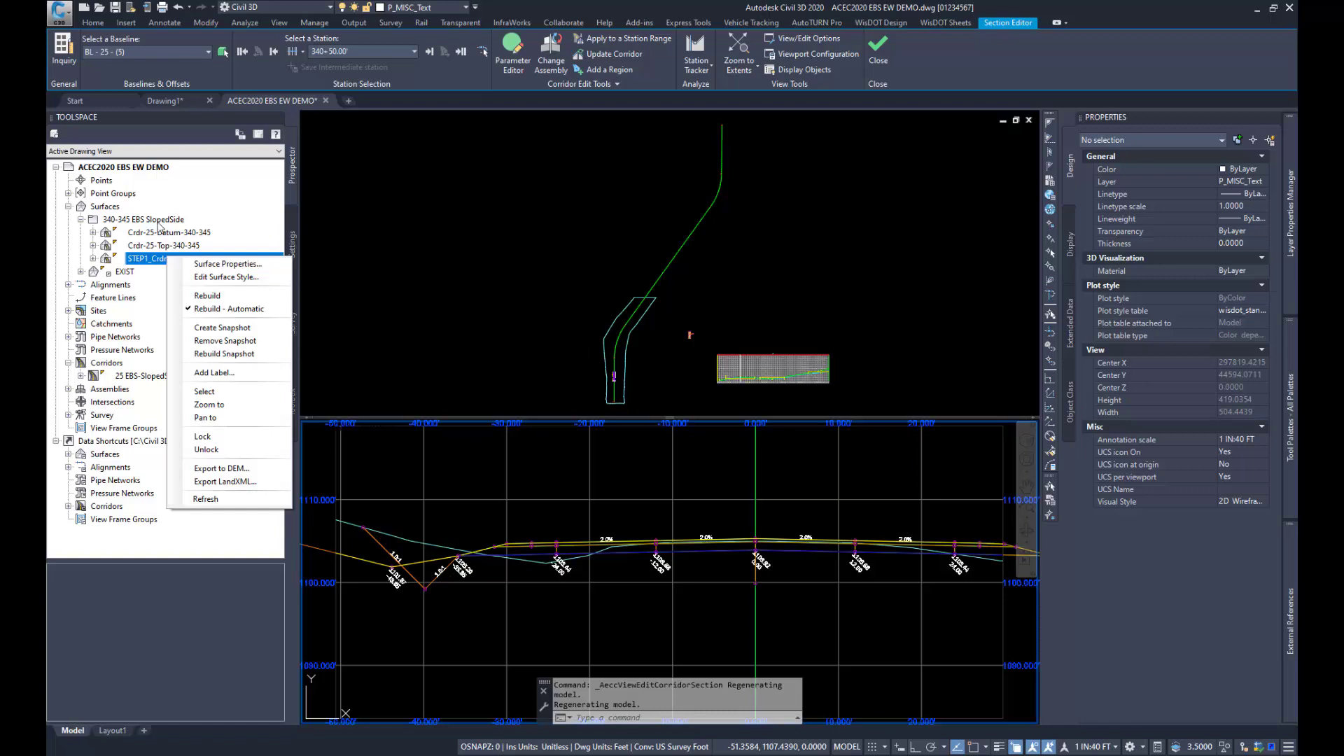
{"action": "left_click", "coordinate": [157, 221]}
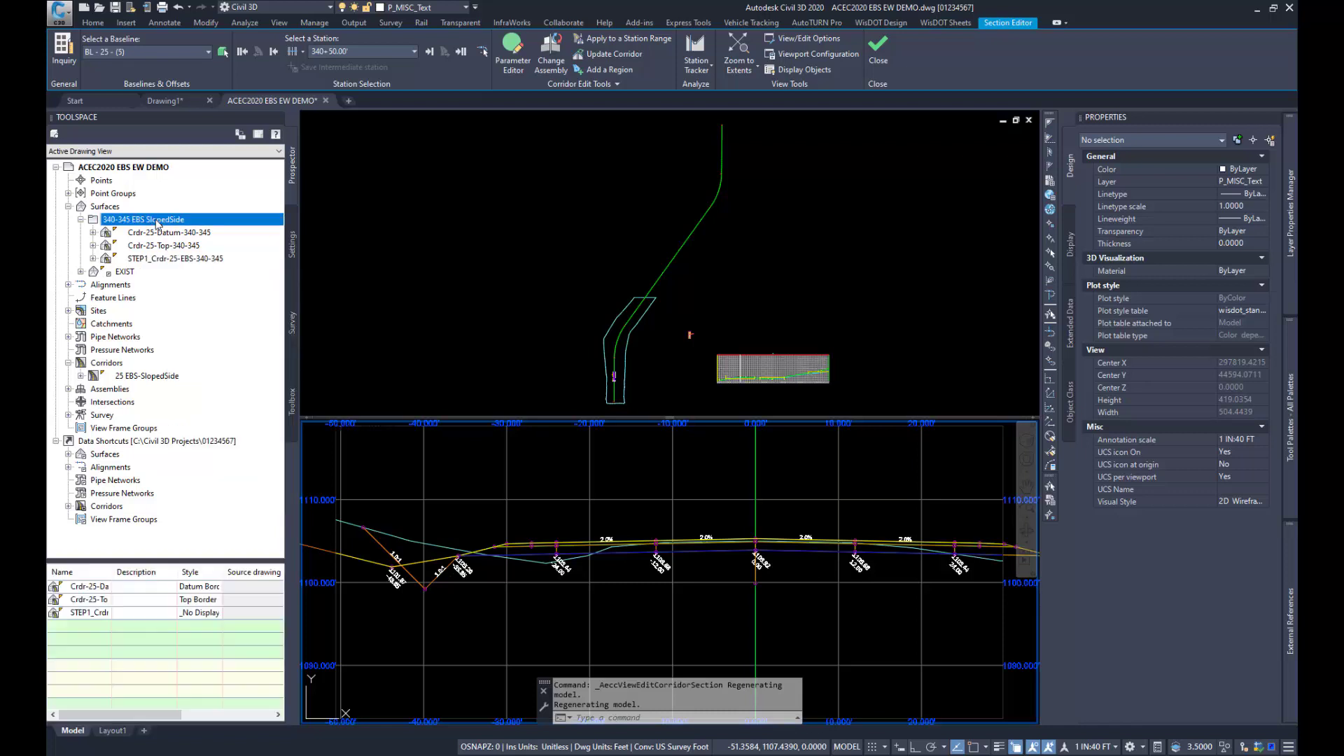
{"action": "left_click", "coordinate": [193, 612]}
{"action": "left_click", "coordinate": [192, 613]}
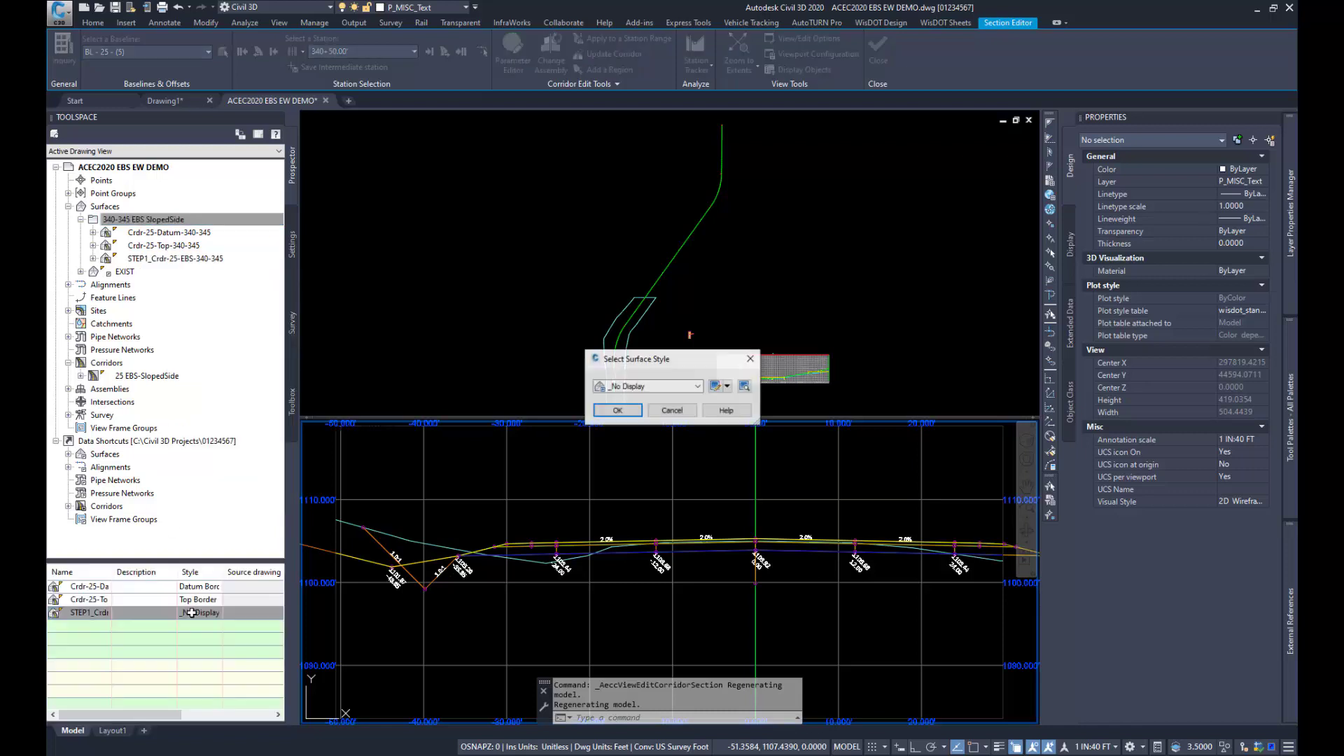
{"action": "left_click", "coordinate": [655, 387]}
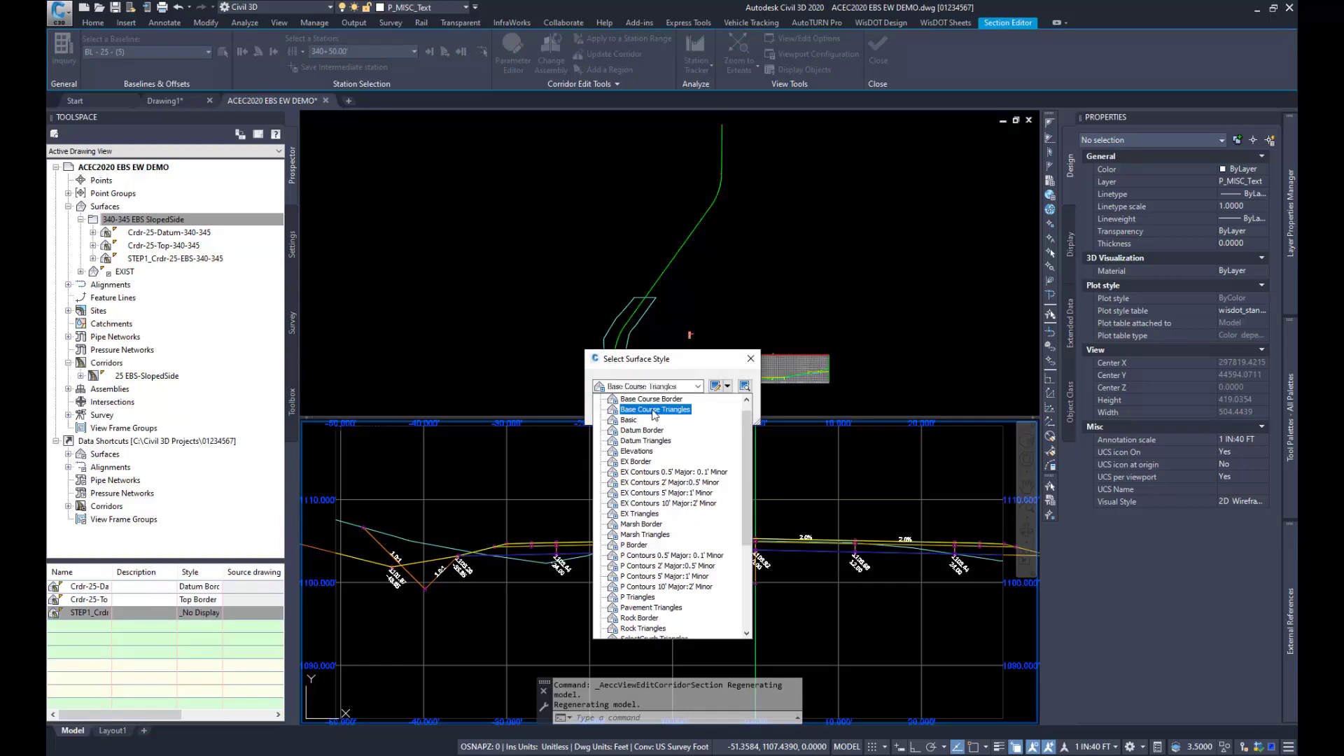
{"action": "left_click", "coordinate": [655, 409]}
{"action": "left_click", "coordinate": [658, 388]}
{"action": "left_click", "coordinate": [655, 396]}
{"action": "left_click", "coordinate": [635, 412]}
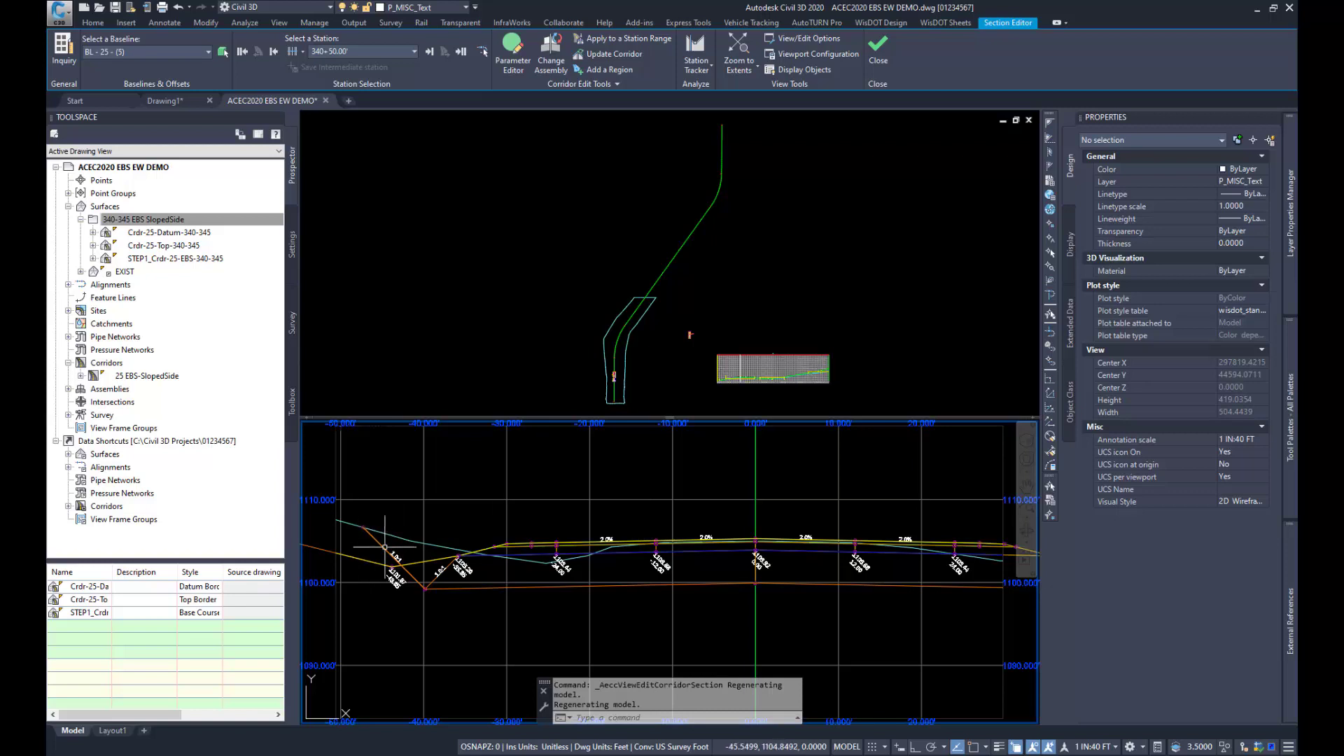
Step: Examine the EBS surface line at both side slopes of station 340+50, and step back to the section at 340+00
{"action": "scroll", "coordinate": [423, 599], "scroll_direction": "down", "scroll_amount": 2}
{"action": "scroll", "coordinate": [850, 594], "scroll_direction": "up", "scroll_amount": 2}
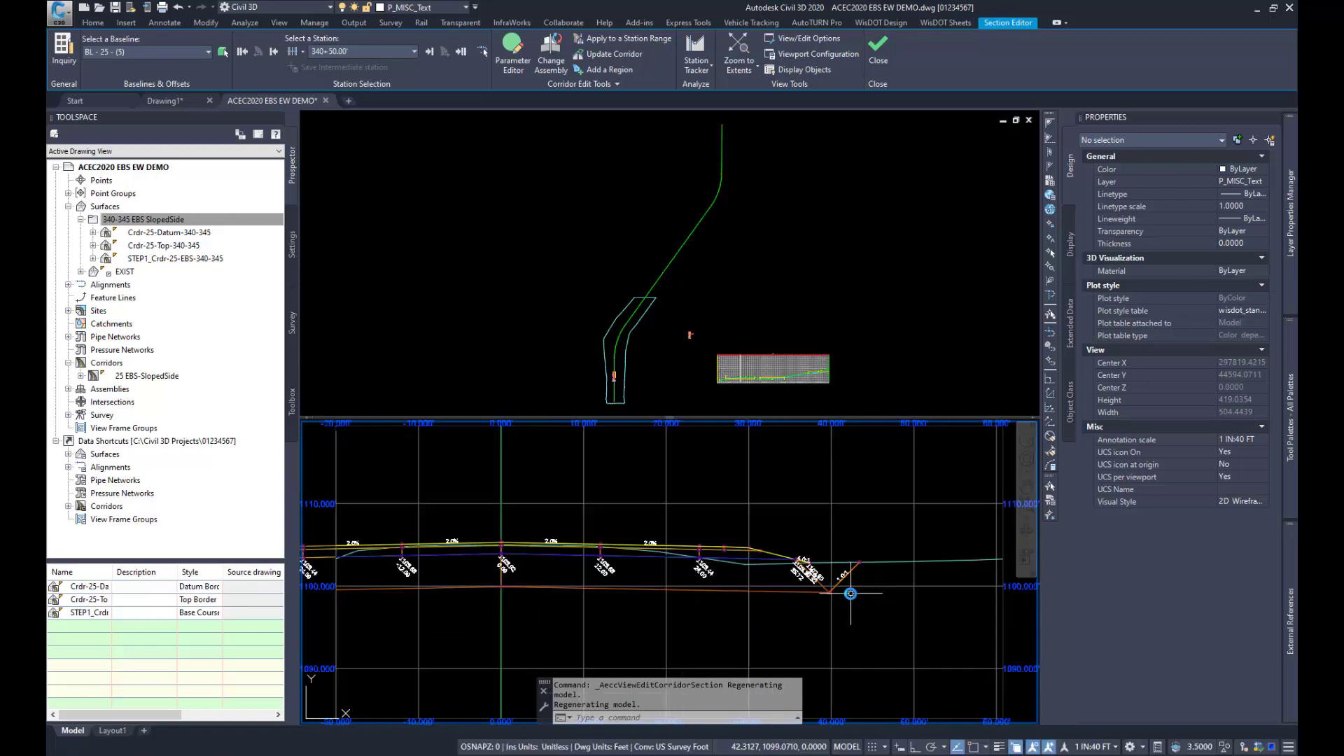
{"action": "scroll", "coordinate": [850, 594], "scroll_direction": "down", "scroll_amount": 2}
{"action": "scroll", "coordinate": [565, 593], "scroll_direction": "up", "scroll_amount": 2}
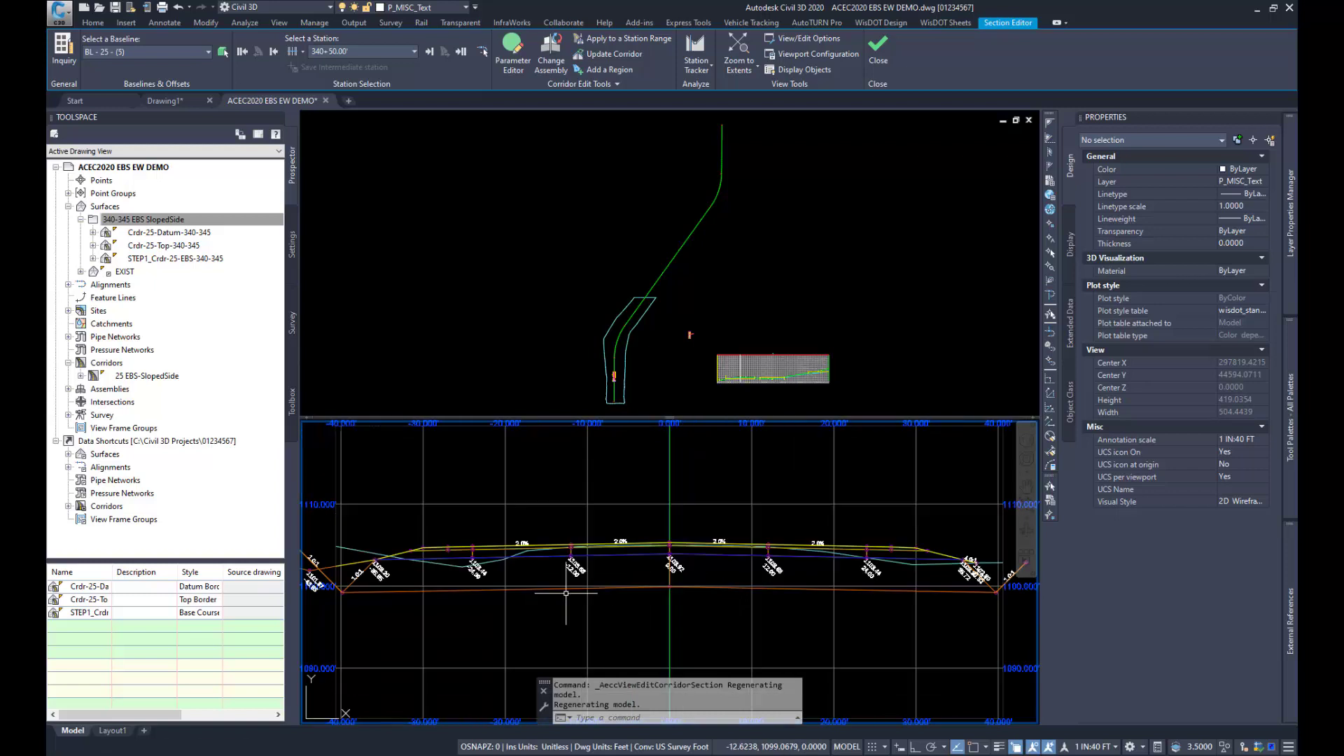
{"action": "left_click", "coordinate": [273, 52]}
{"action": "left_click", "coordinate": [273, 52]}
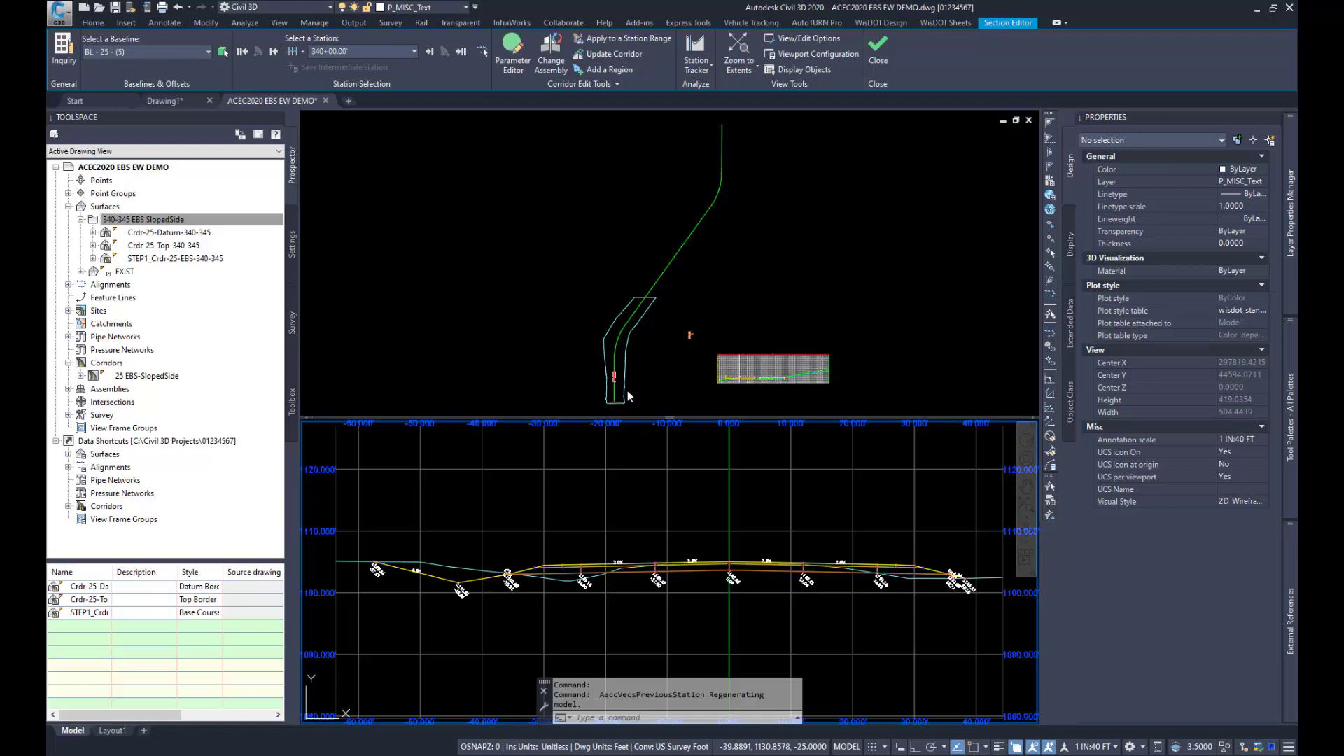
Step: Step forward through the corridor sections from 340+00 to 341+25, examining the EBS excavation at each station
{"action": "scroll", "coordinate": [628, 396], "scroll_direction": "up", "scroll_amount": 4}
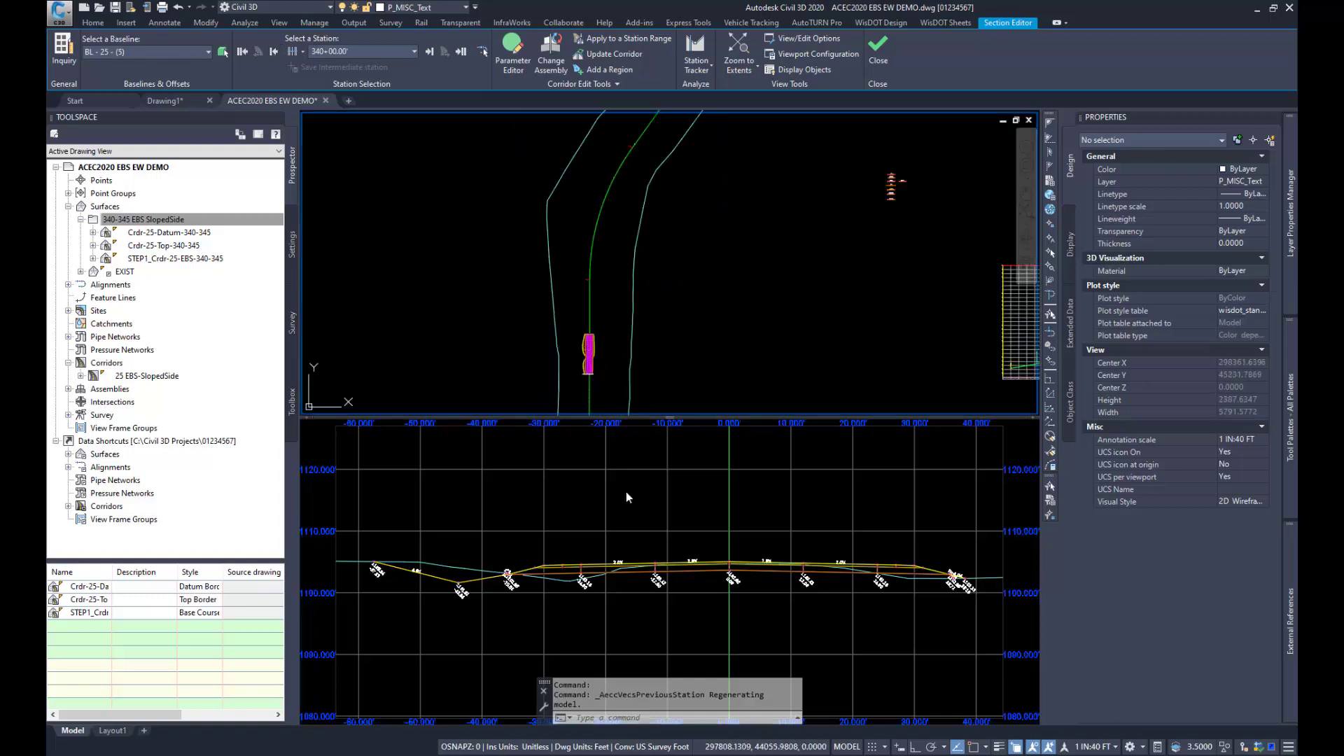
{"action": "left_click", "coordinate": [429, 51]}
{"action": "left_click", "coordinate": [430, 52]}
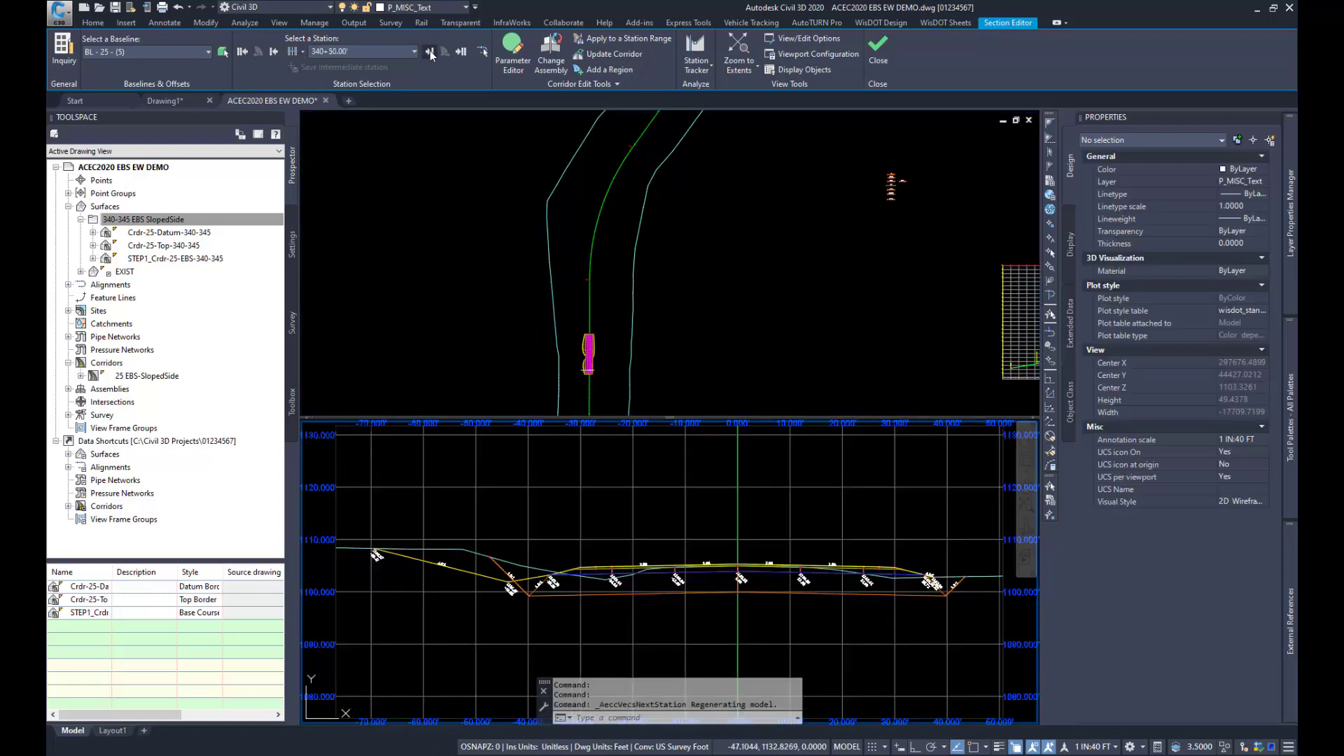
{"action": "left_click", "coordinate": [429, 52]}
{"action": "left_click", "coordinate": [430, 52]}
{"action": "left_click", "coordinate": [430, 52]}
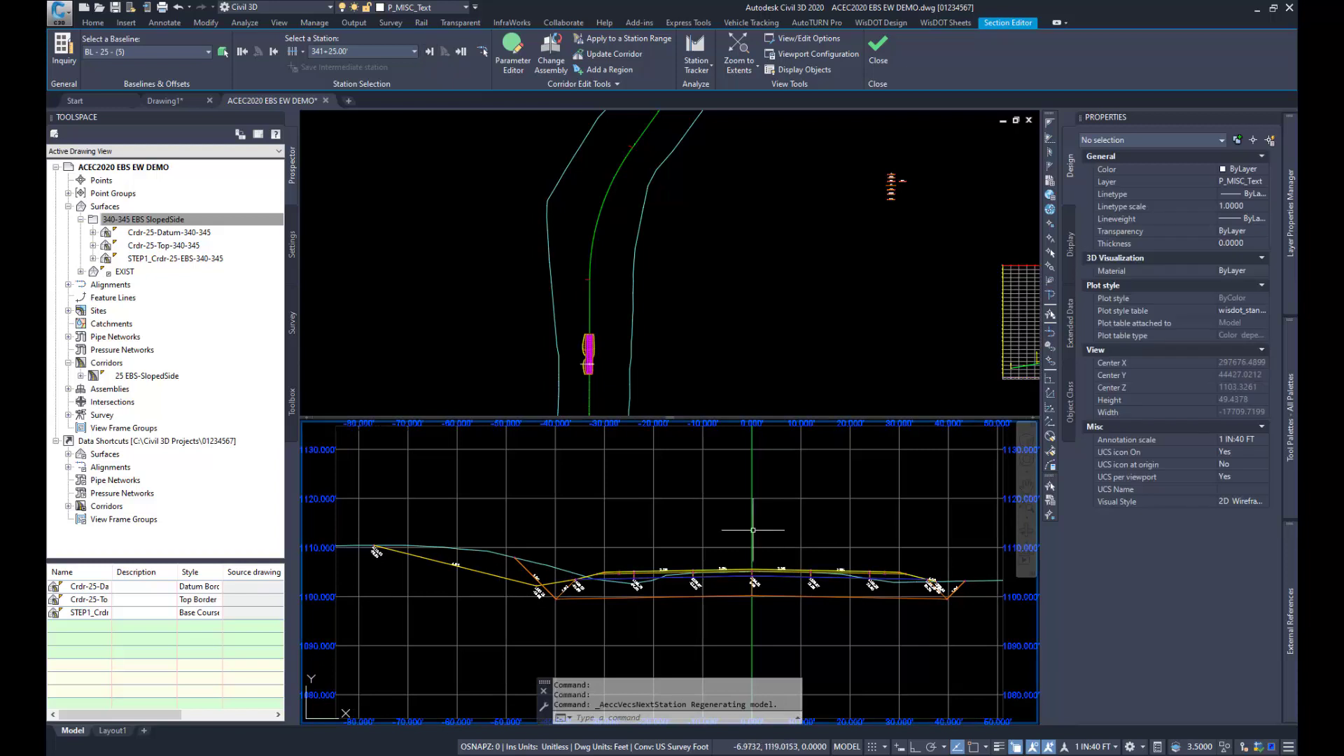
Step: Examine the EBS side slopes in the following sections up to station 343+50, and leave the Section Editor
{"action": "left_click", "coordinate": [604, 371]}
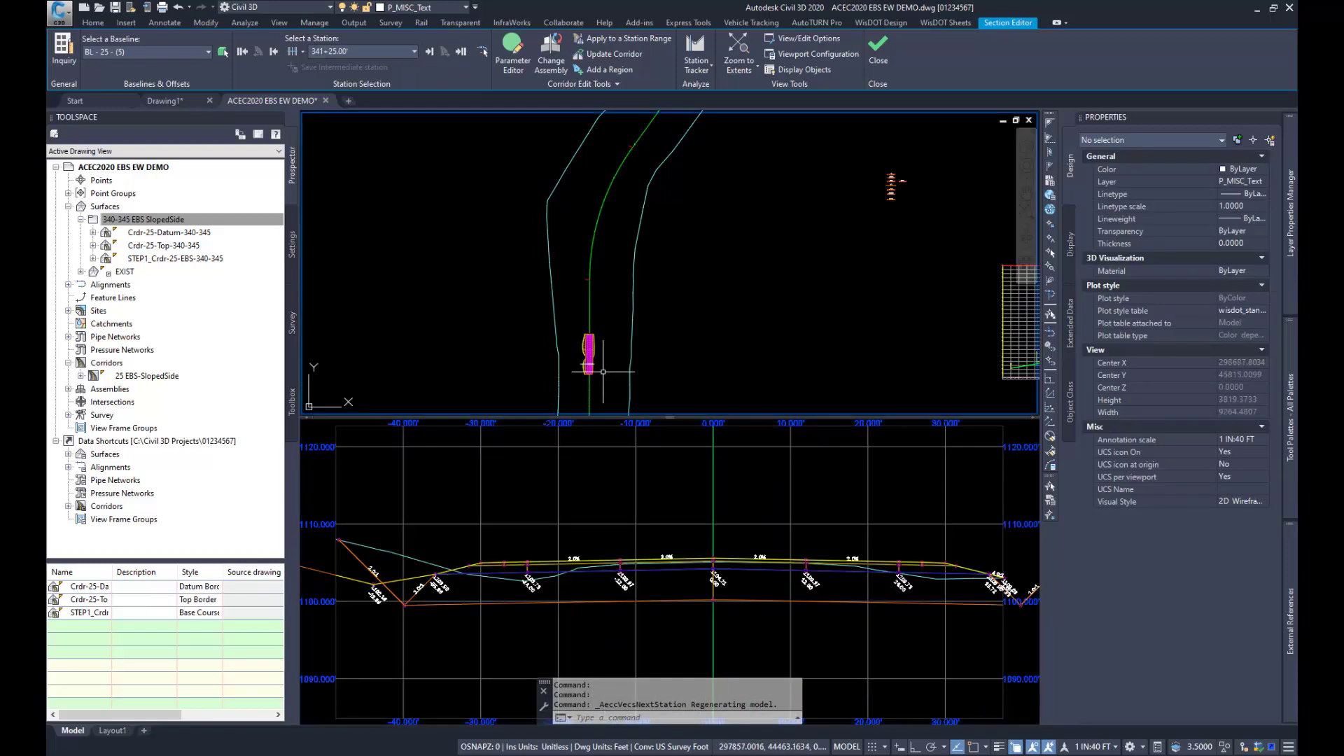
{"action": "scroll", "coordinate": [600, 390], "scroll_direction": "up", "scroll_amount": 6}
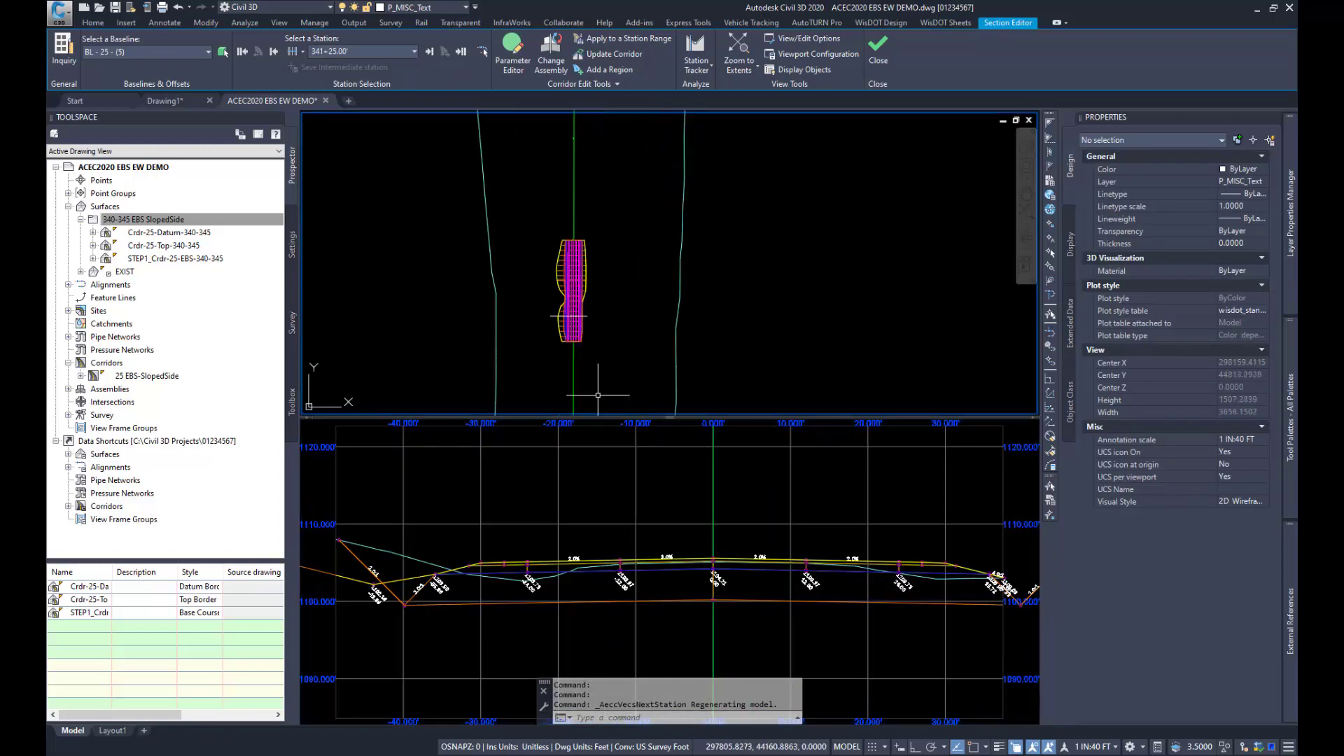
{"action": "left_click", "coordinate": [430, 54]}
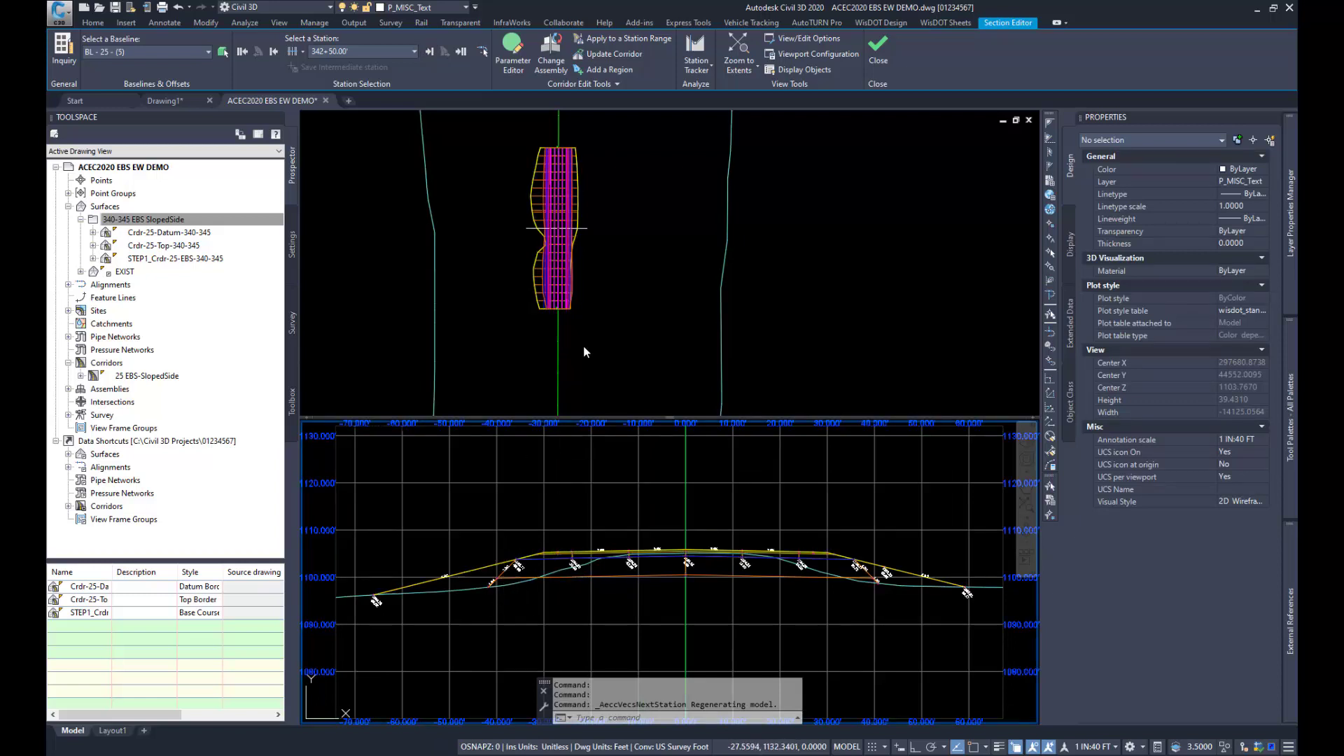
{"action": "left_click", "coordinate": [429, 52]}
{"action": "left_click", "coordinate": [429, 52]}
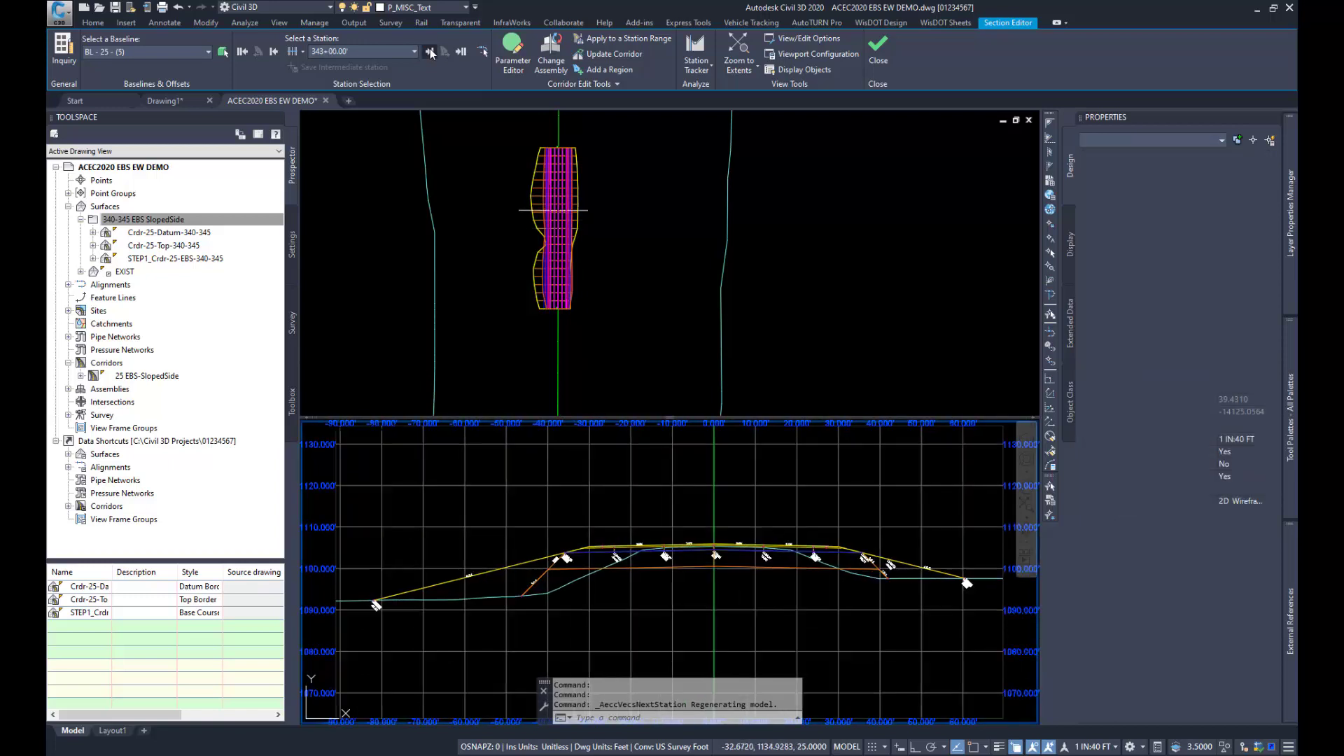
{"action": "left_click", "coordinate": [430, 53]}
{"action": "left_click", "coordinate": [431, 53]}
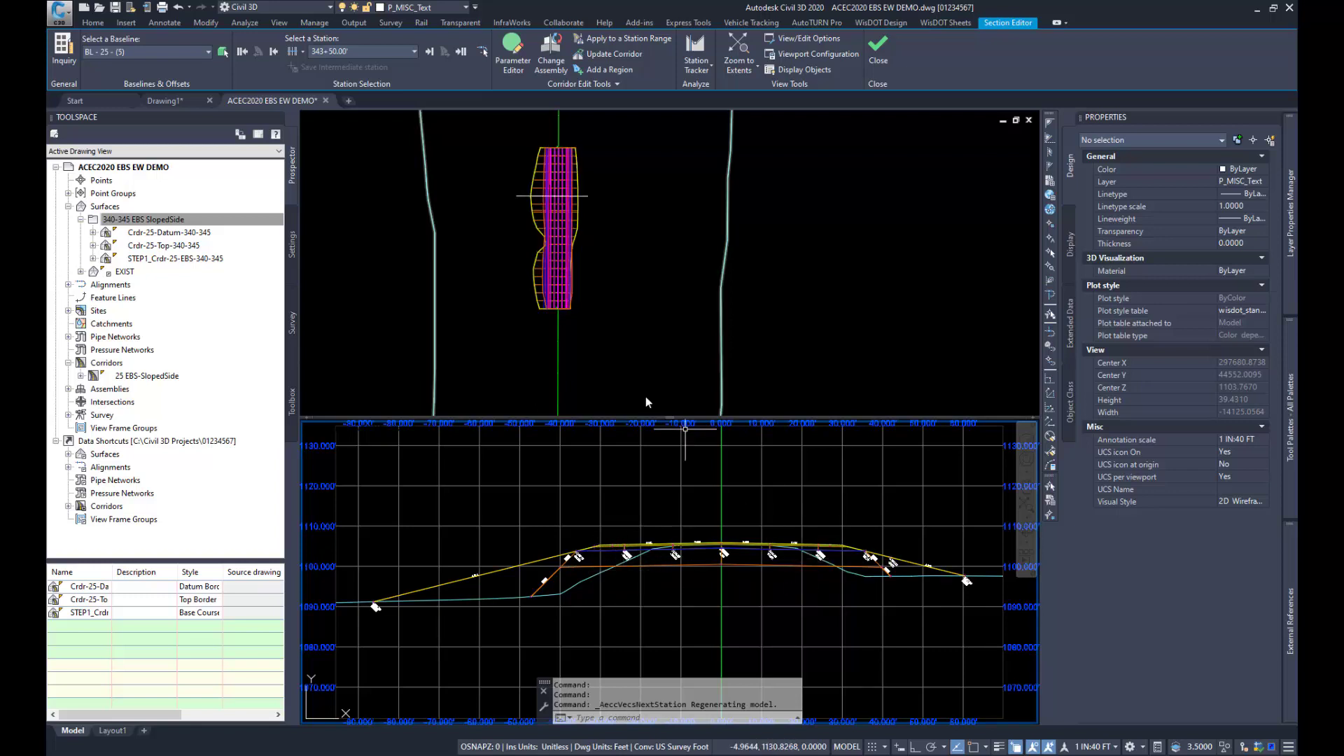
{"action": "left_click", "coordinate": [877, 58]}
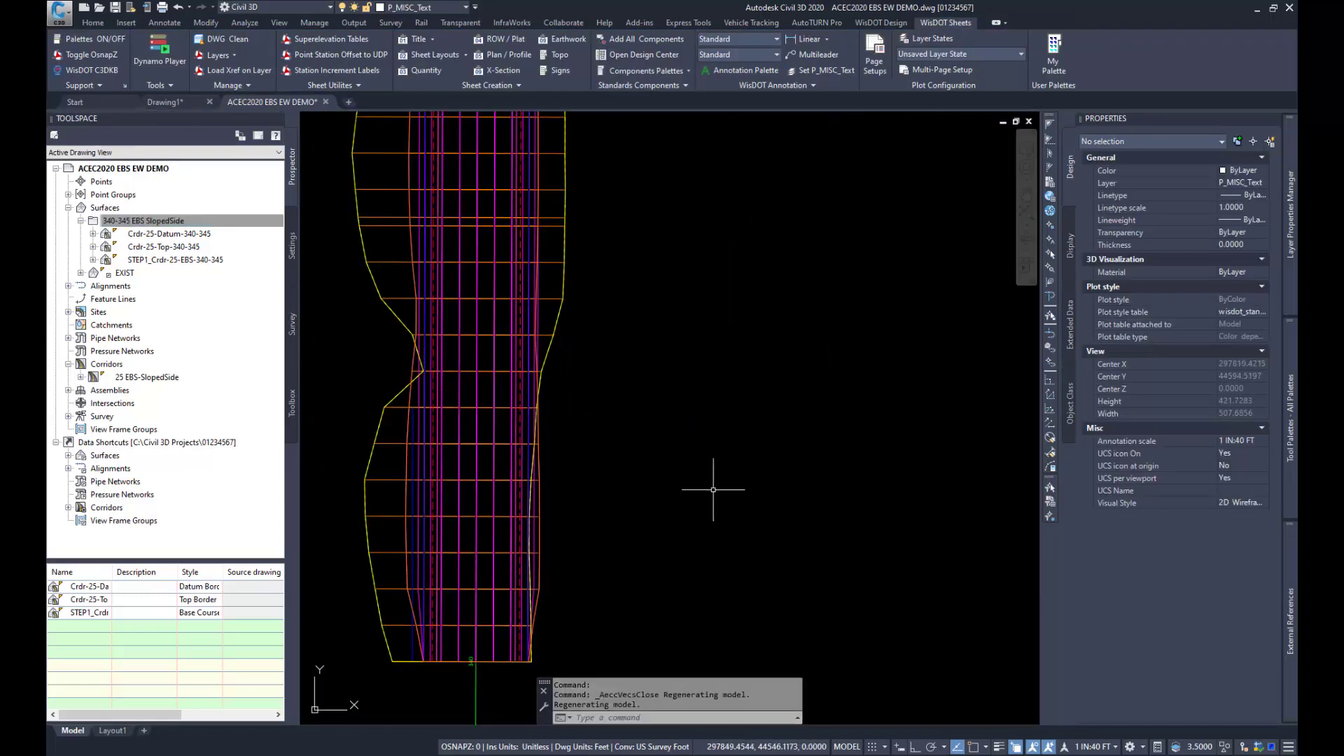
Step: Start creating a new surface in the drawing and set its type to TIN volume surface
{"action": "scroll", "coordinate": [671, 473], "scroll_direction": "down", "scroll_amount": 2}
{"action": "scroll", "coordinate": [691, 518], "scroll_direction": "down", "scroll_amount": 2}
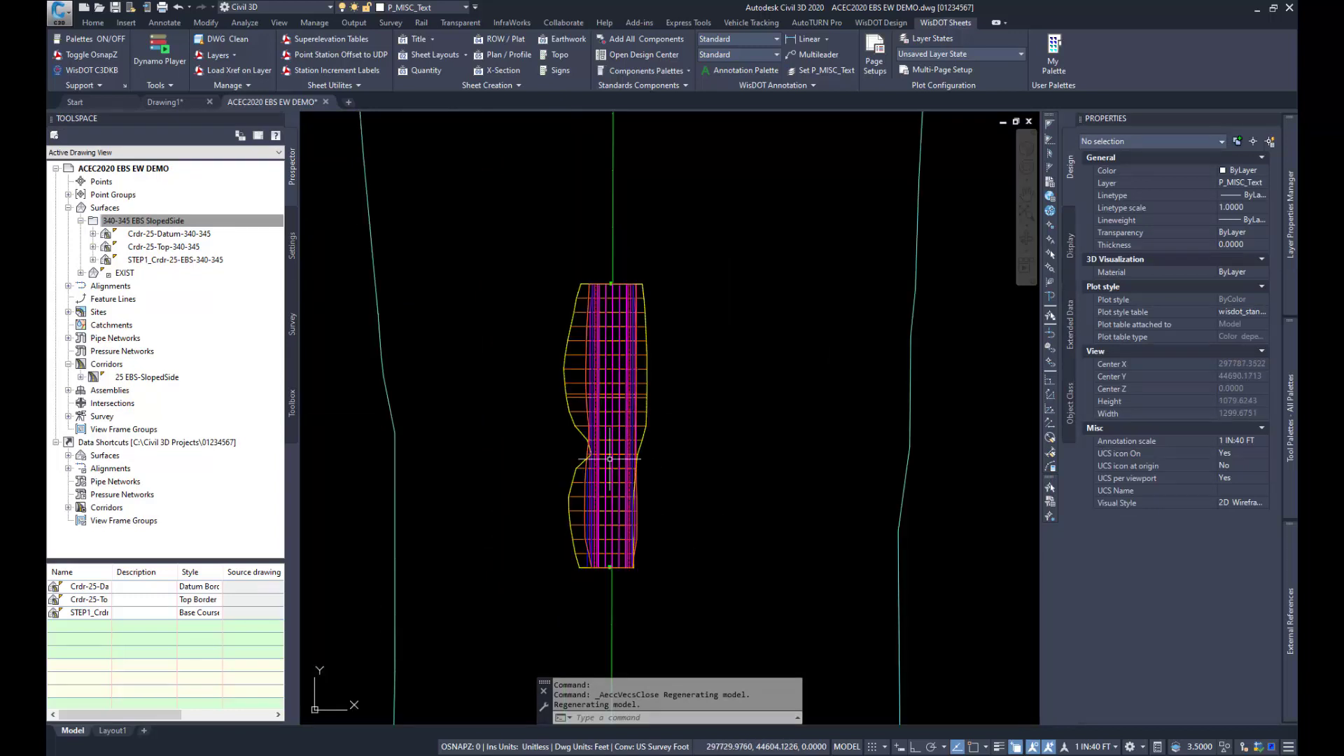
{"action": "scroll", "coordinate": [623, 465], "scroll_direction": "up", "scroll_amount": 2}
{"action": "scroll", "coordinate": [595, 462], "scroll_direction": "up", "scroll_amount": 1}
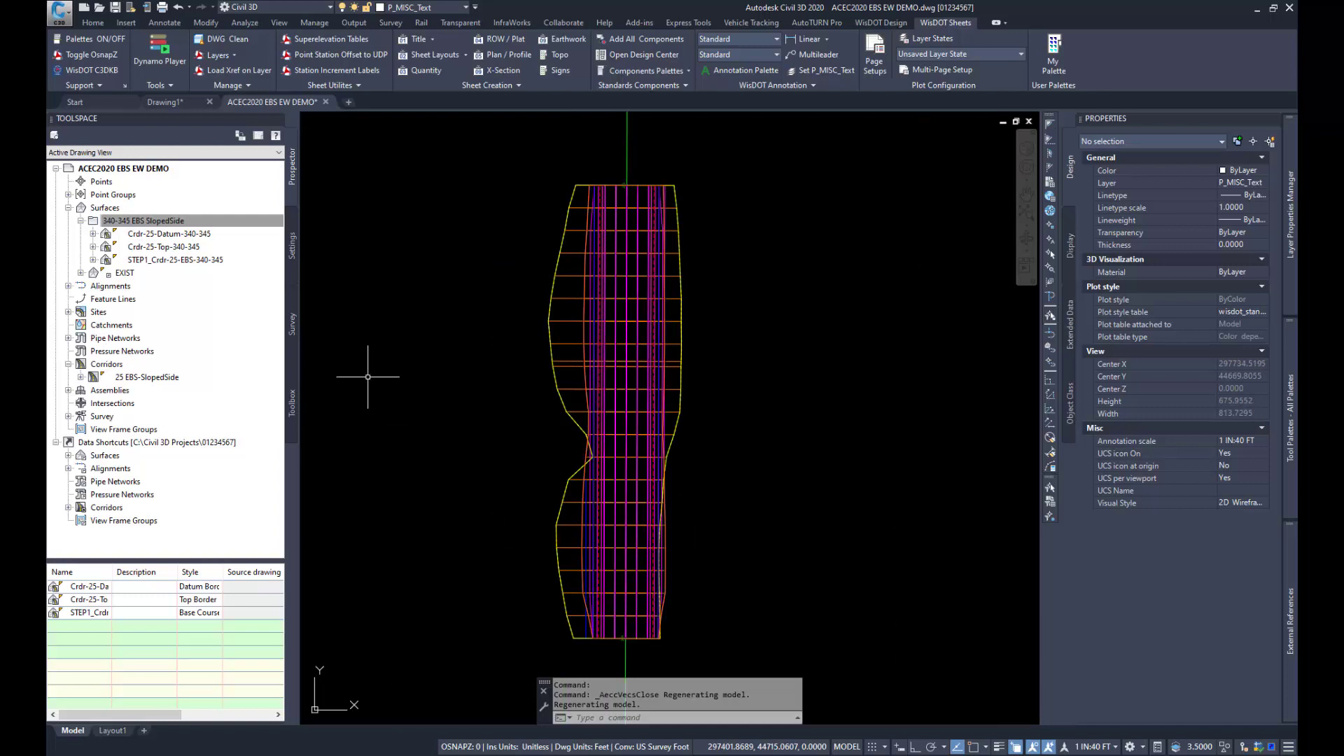
{"action": "left_click", "coordinate": [111, 210]}
{"action": "right_click", "coordinate": [124, 209]}
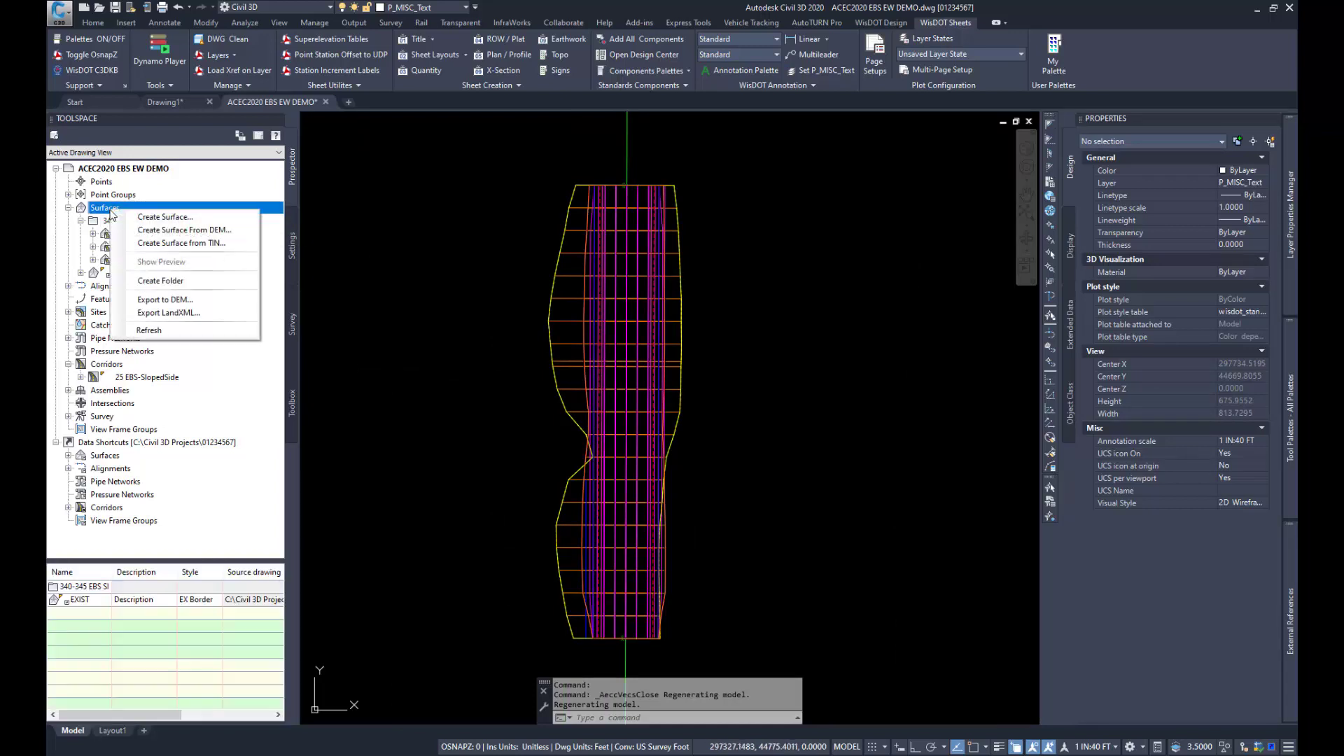
{"action": "left_click", "coordinate": [166, 218]}
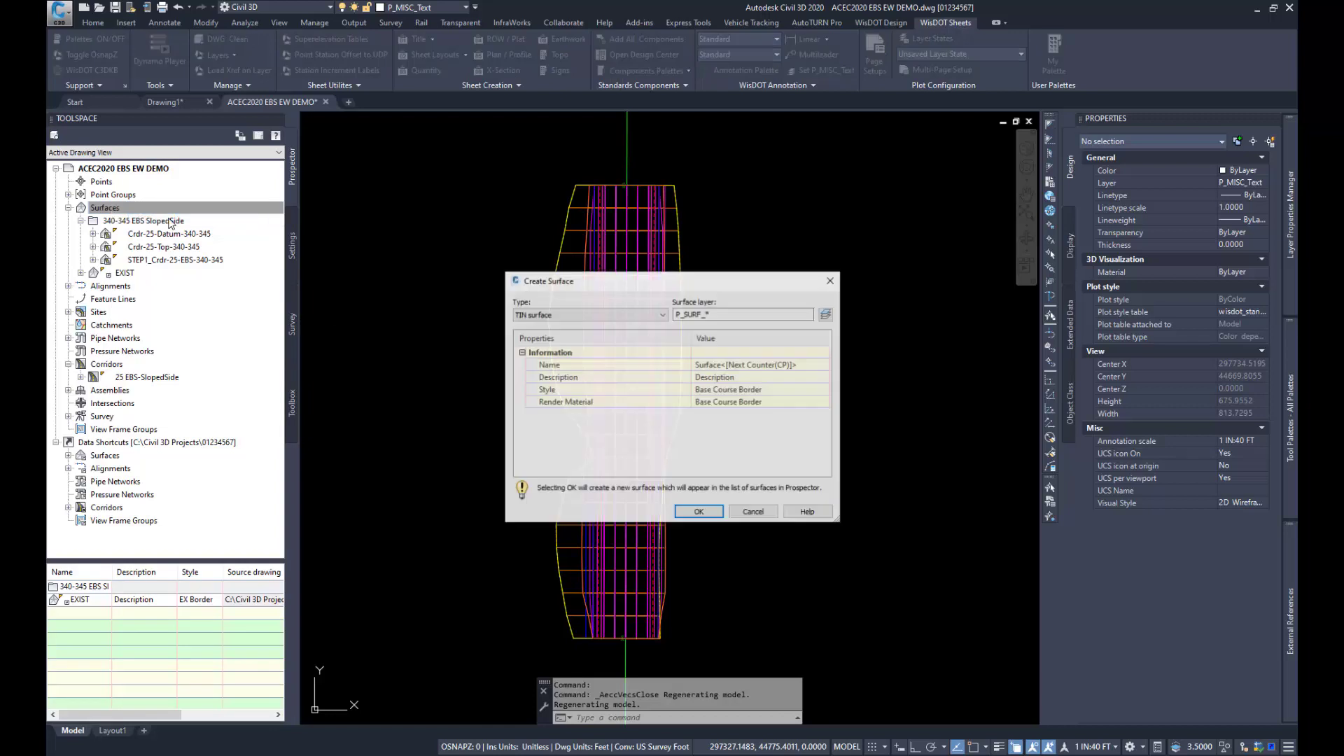
{"action": "left_click", "coordinate": [572, 313]}
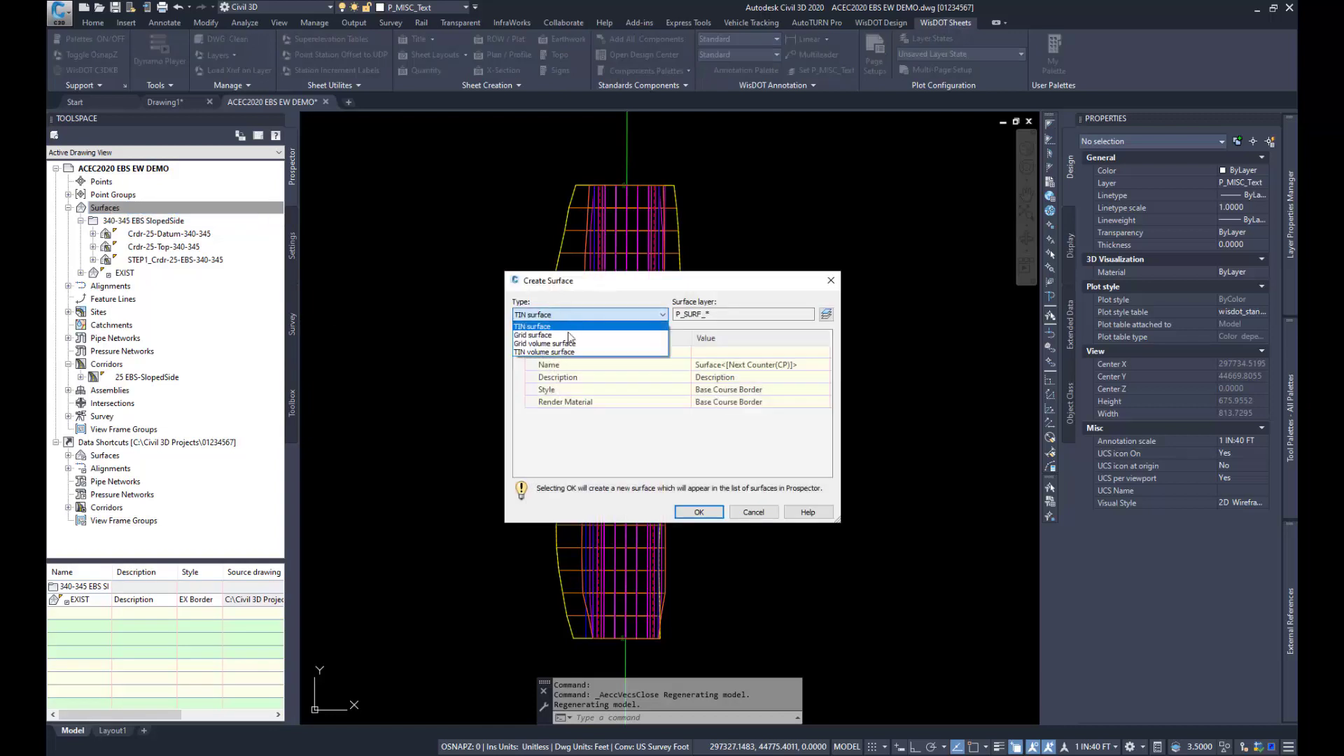
{"action": "left_click", "coordinate": [566, 352]}
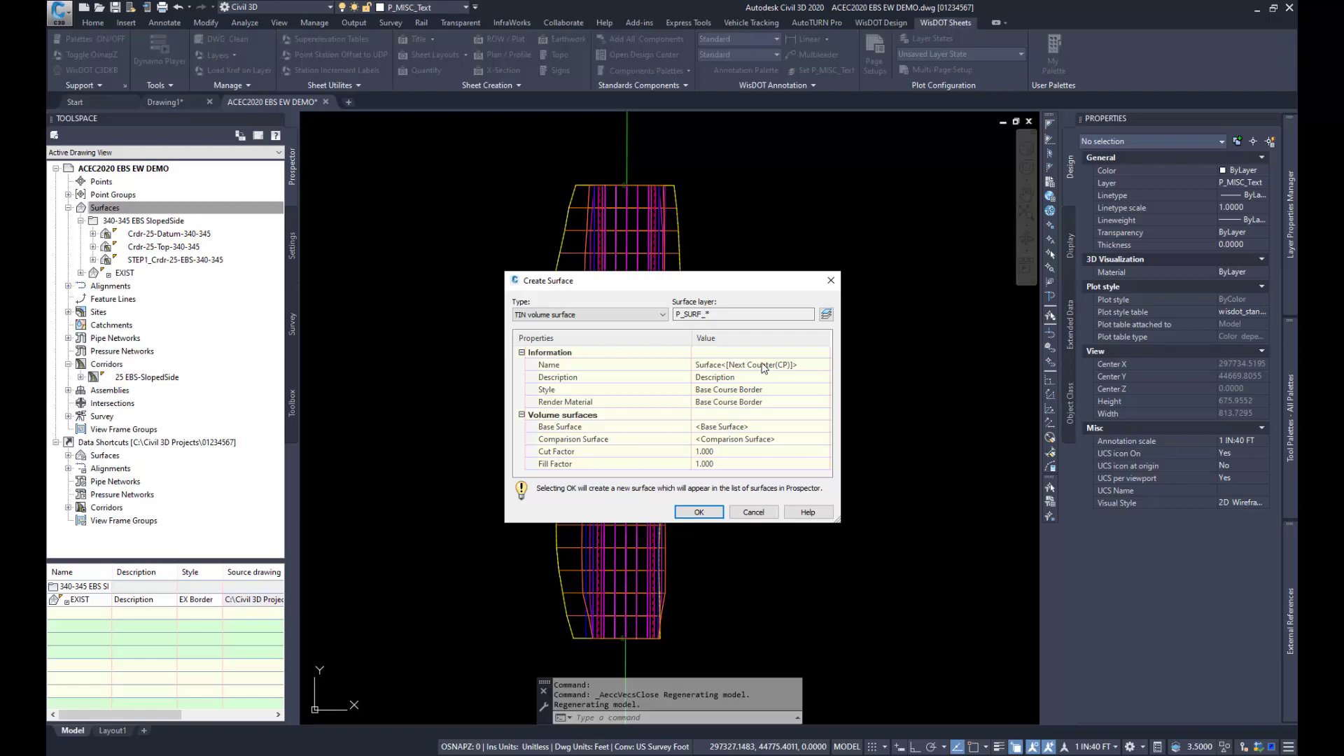
Step: Name the new volume surface STEP2_Vol EBSvsEXIST
{"action": "left_click", "coordinate": [762, 366]}
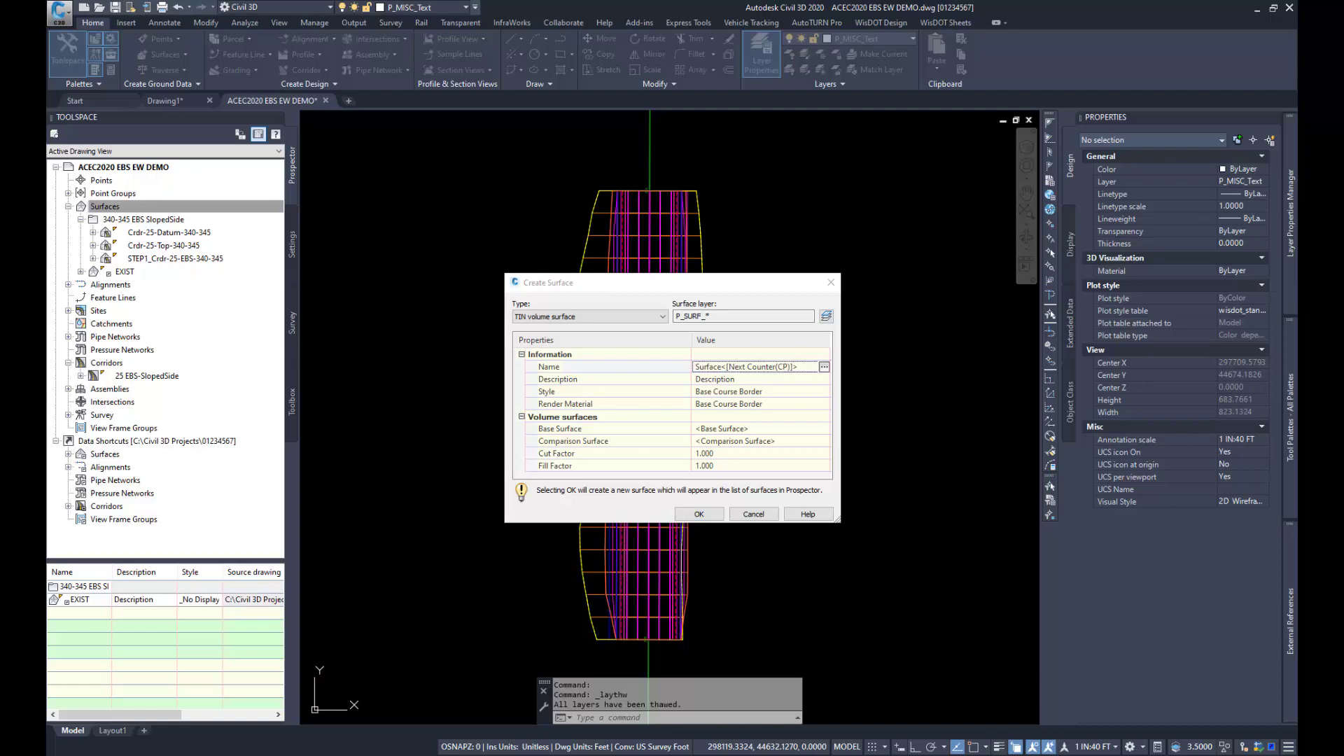
{"action": "left_click", "coordinate": [725, 367]}
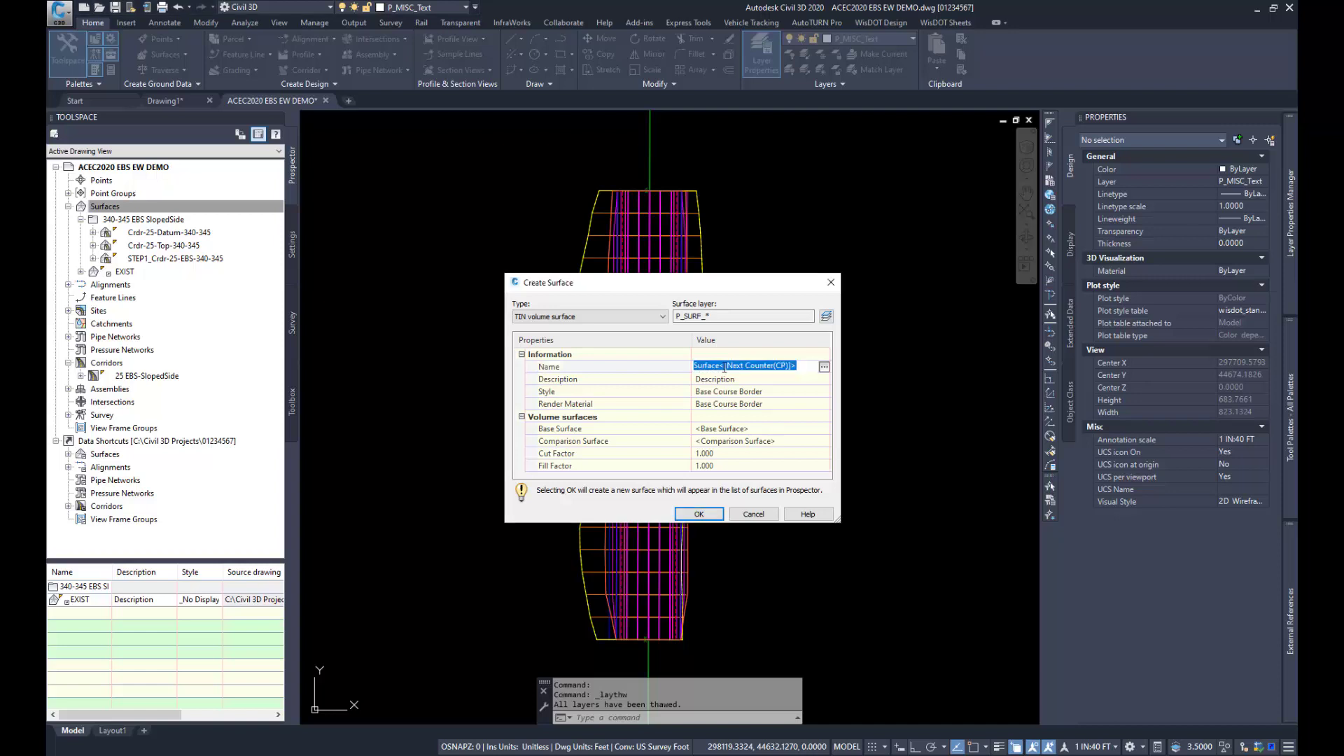
{"action": "type", "text": "STEP2_Vol EBSvsEXIST"}
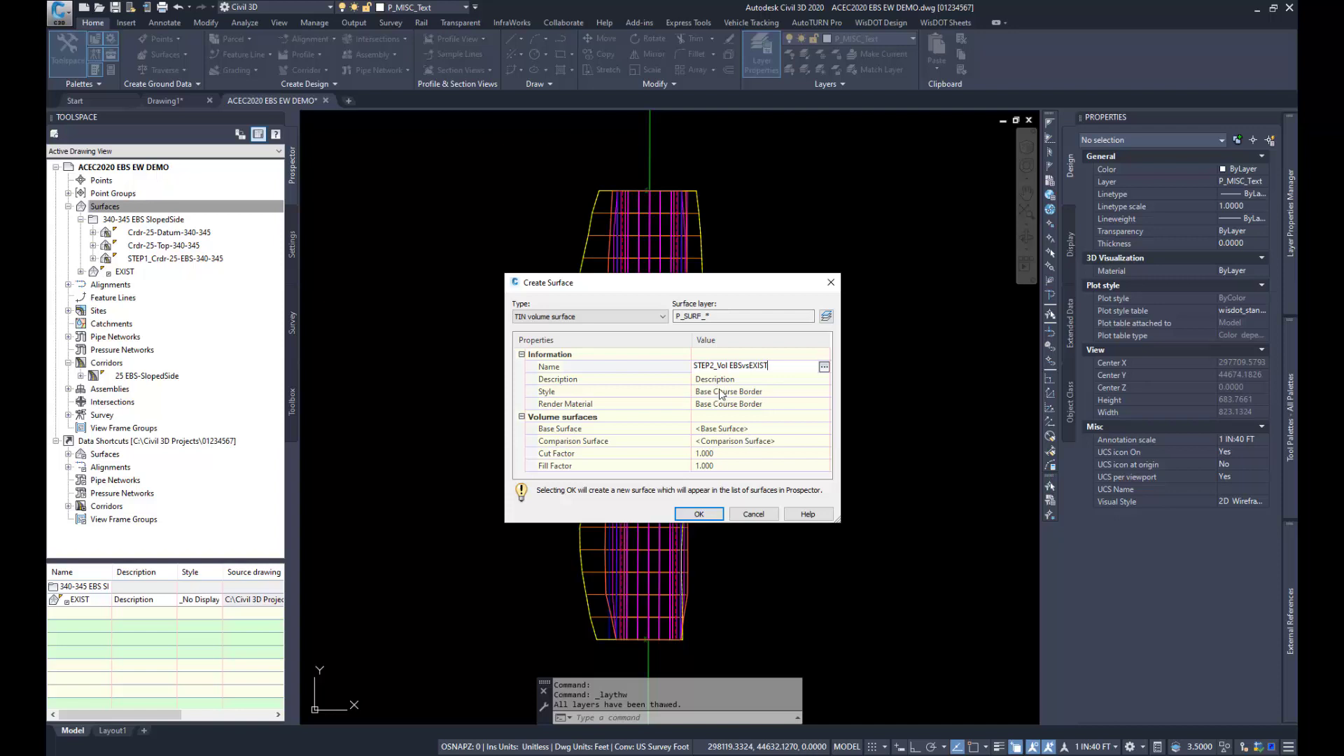
{"action": "key", "text": "Return"}
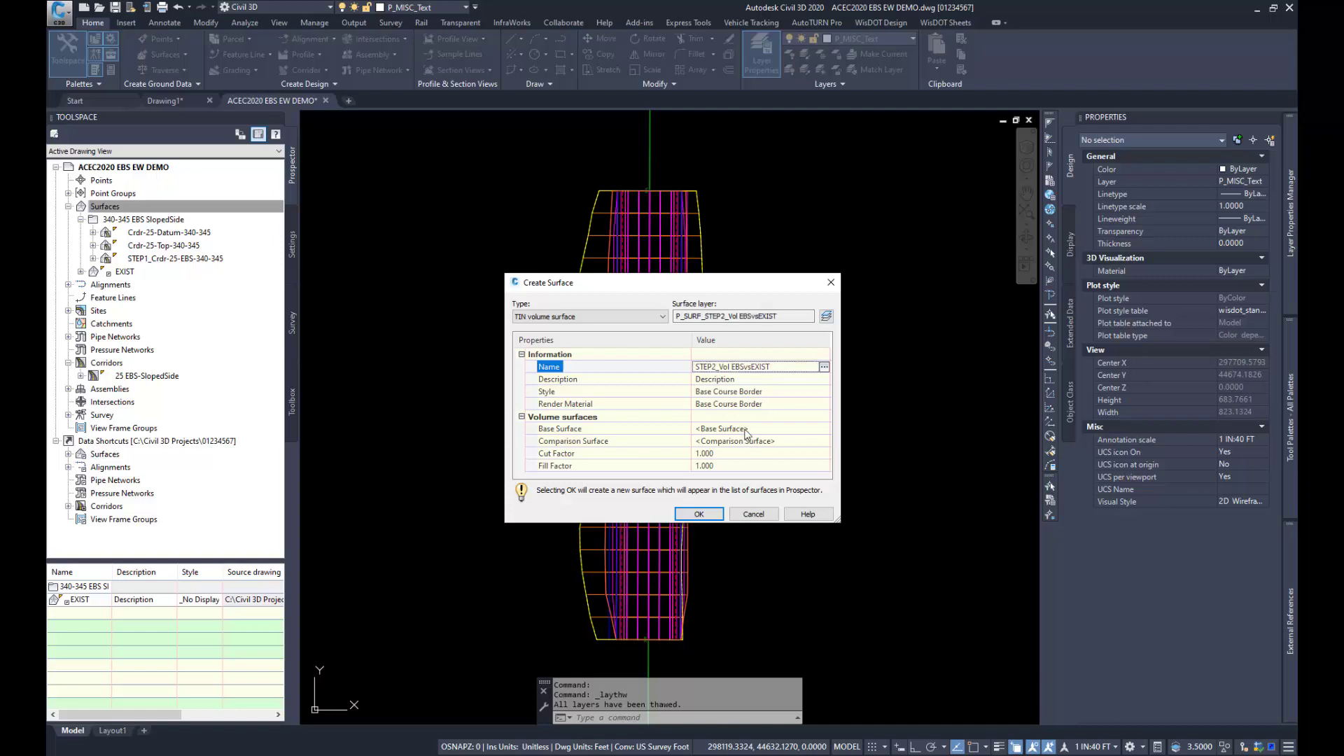
Step: Create the volume surface with STEP1_Crdr-25-EBS-340-345 as base surface and EXIST as comparison surface
{"action": "left_click", "coordinate": [745, 430]}
{"action": "left_click", "coordinate": [825, 429]}
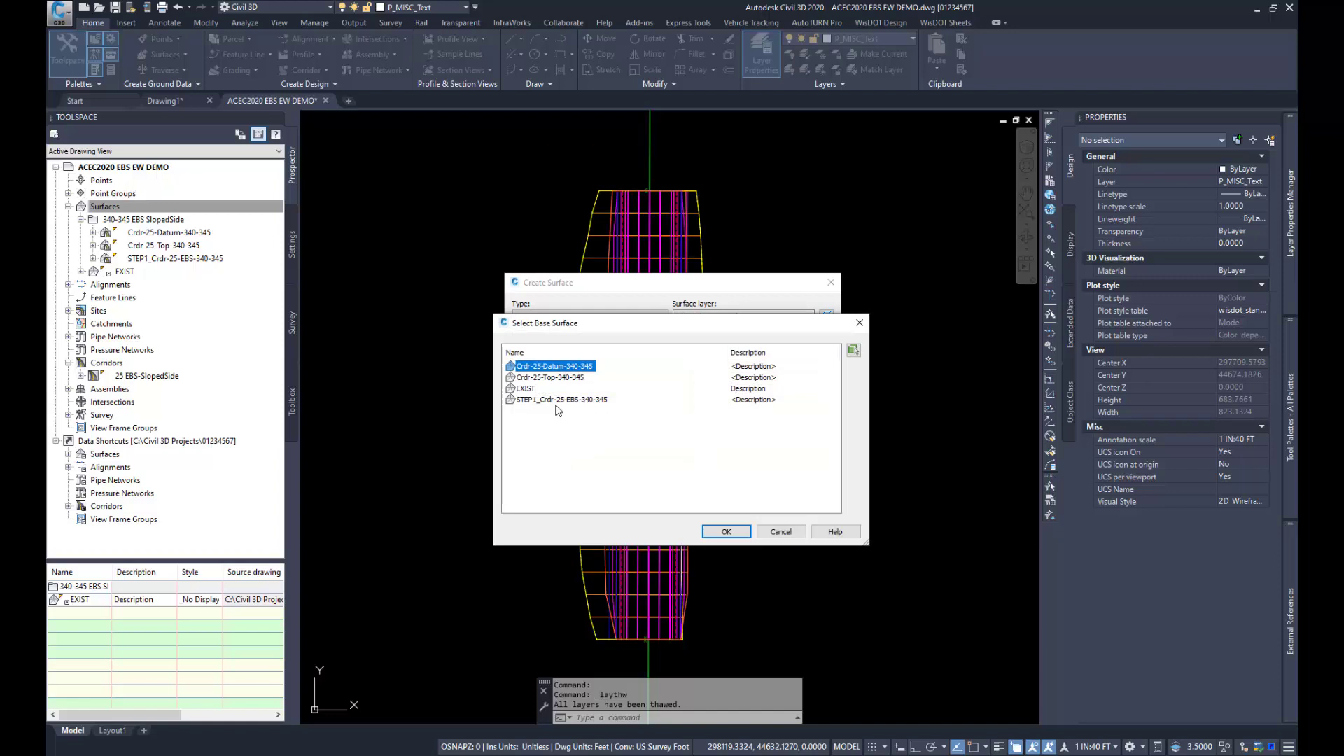
{"action": "left_click", "coordinate": [571, 401]}
{"action": "left_click", "coordinate": [730, 537]}
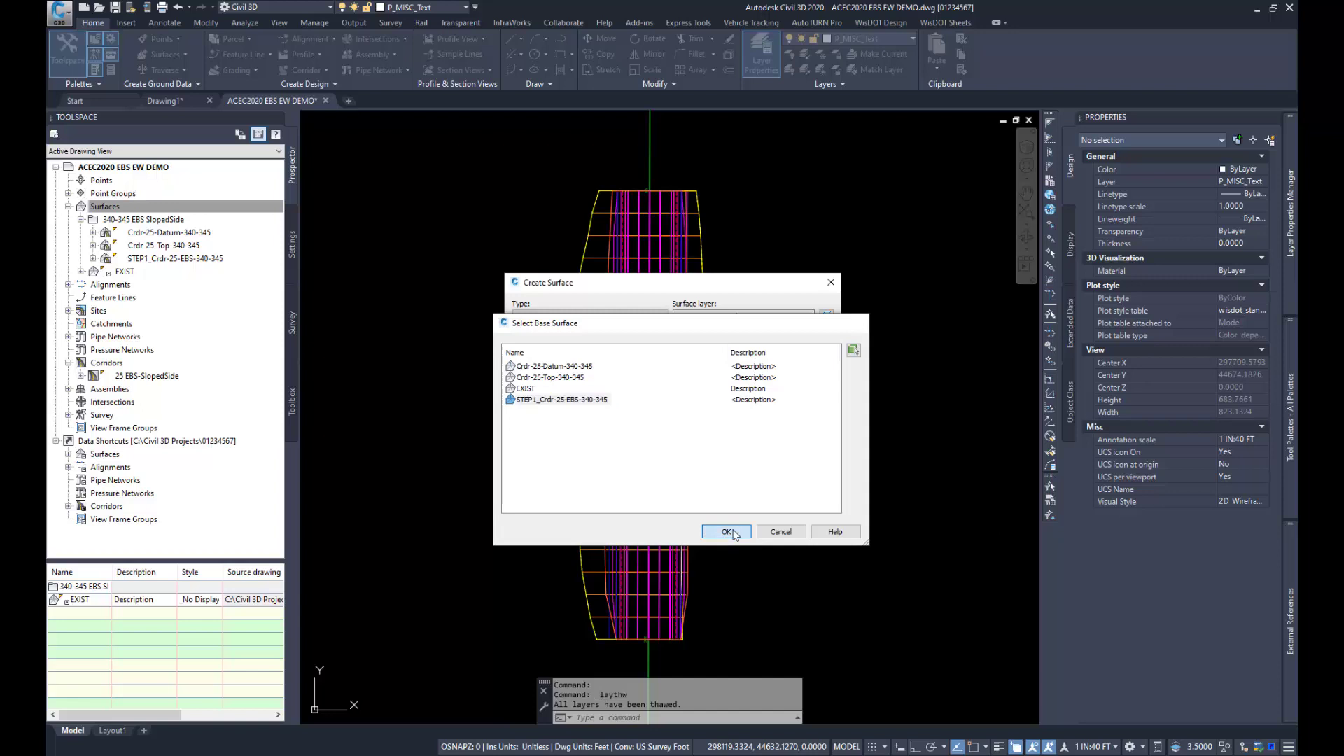
{"action": "left_click", "coordinate": [744, 441]}
{"action": "left_click", "coordinate": [824, 440]}
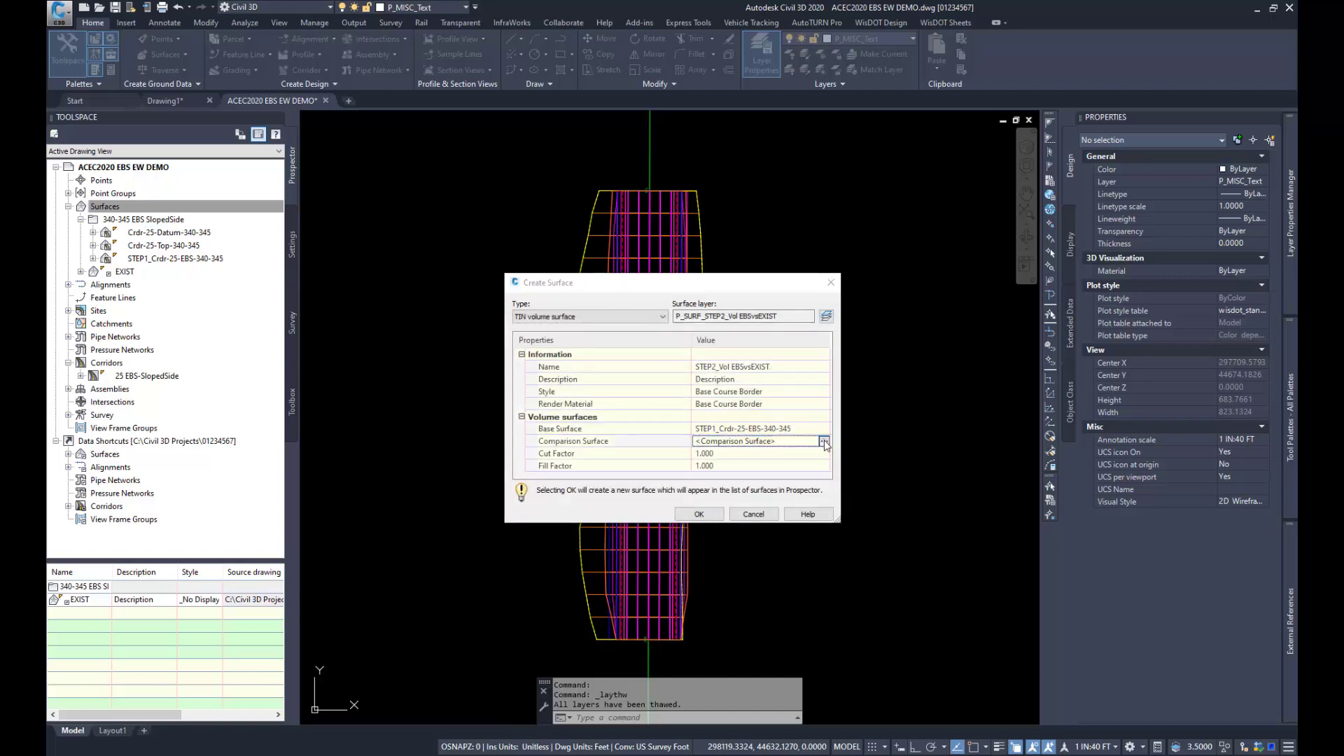
{"action": "left_click", "coordinate": [536, 387]}
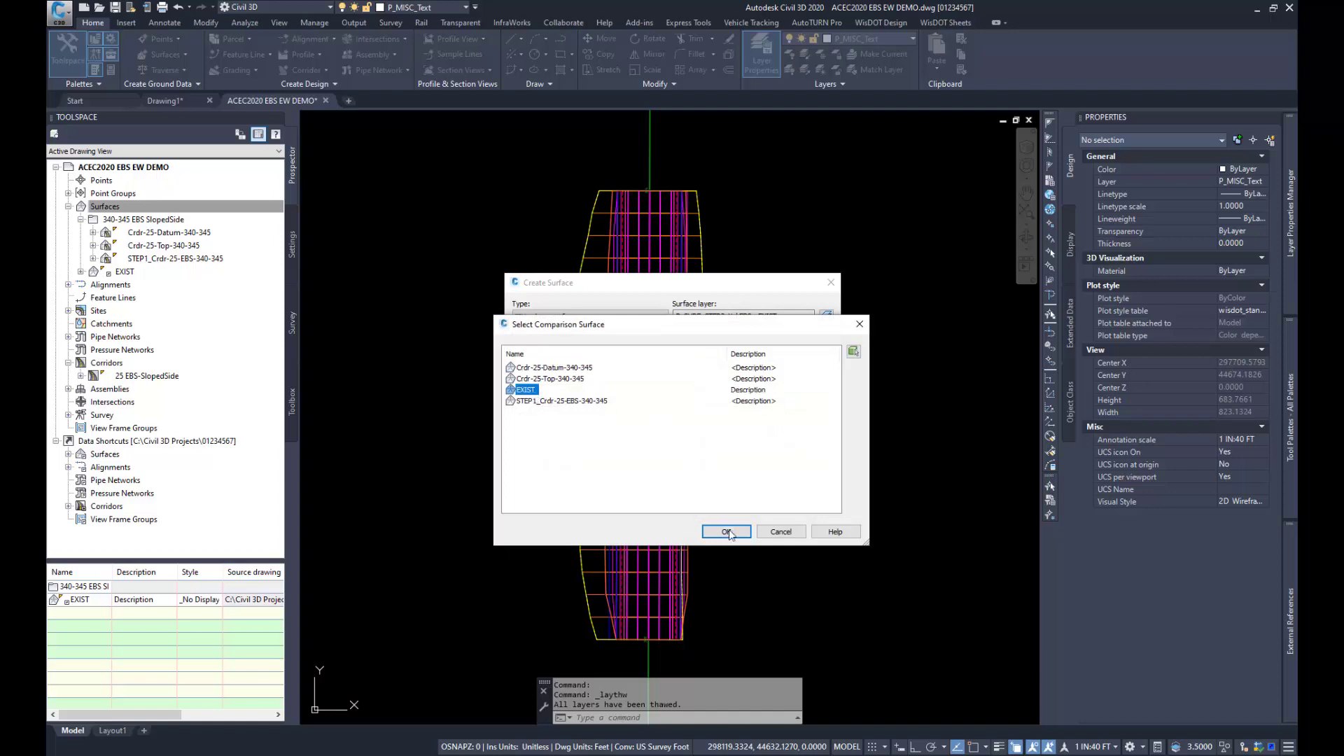
{"action": "left_click", "coordinate": [725, 531]}
{"action": "left_click", "coordinate": [698, 513]}
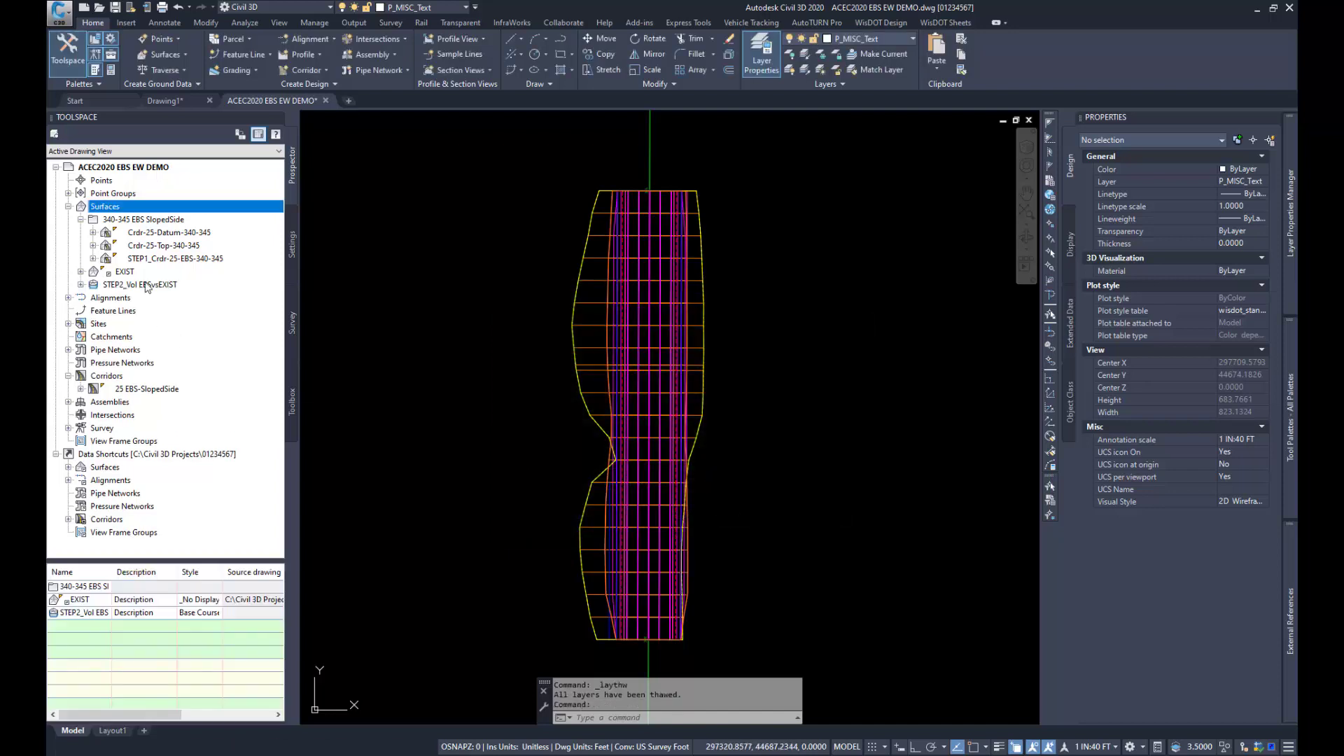
Step: Set the surface style of STEP2_Vol EBSvsEXIST to EX Contours 2' Major:0.5' Minor
{"action": "right_click", "coordinate": [140, 287]}
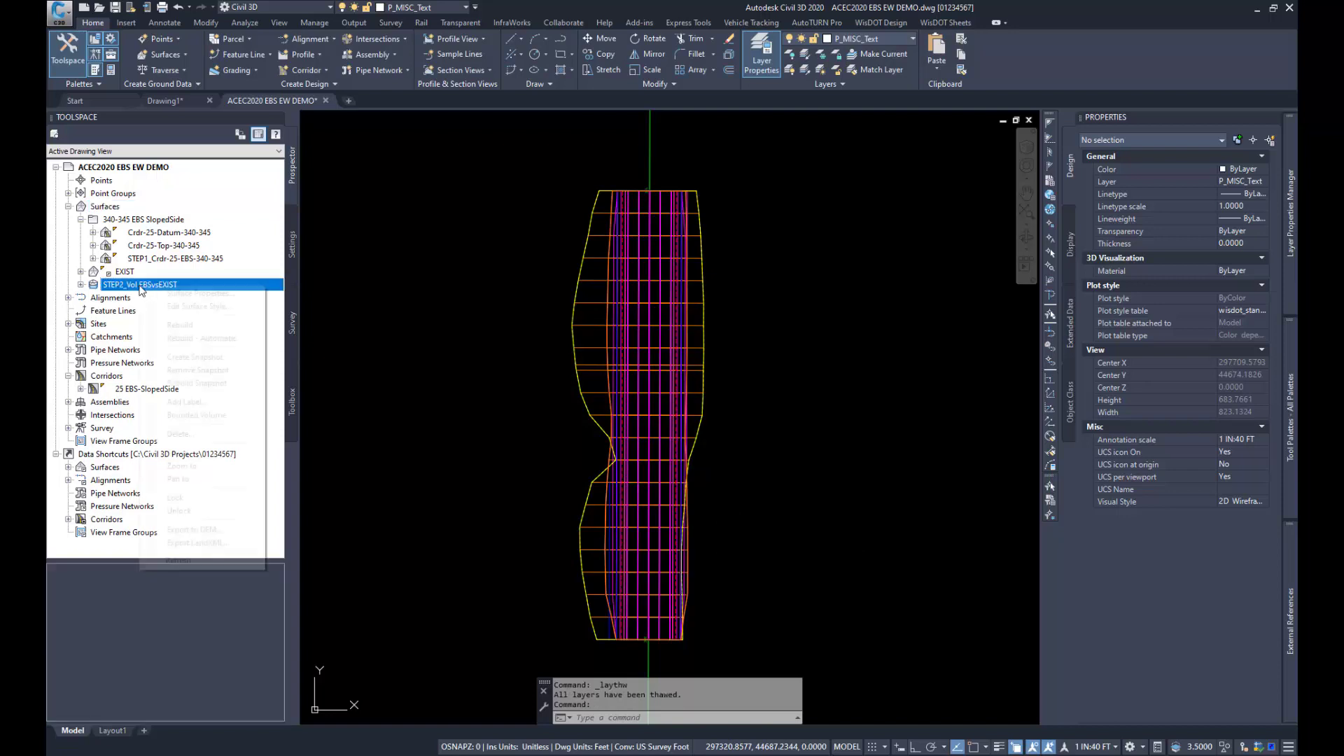
{"action": "left_click", "coordinate": [191, 294]}
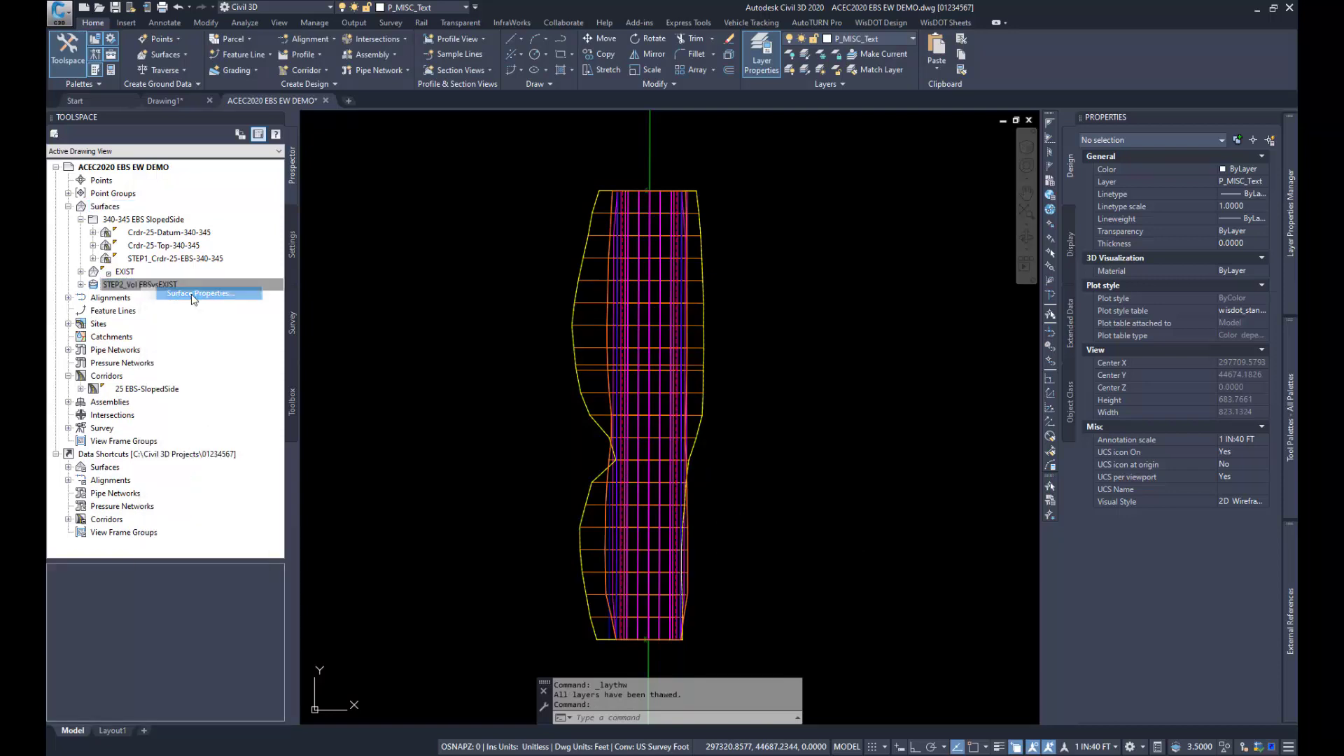
{"action": "left_click", "coordinate": [558, 409]}
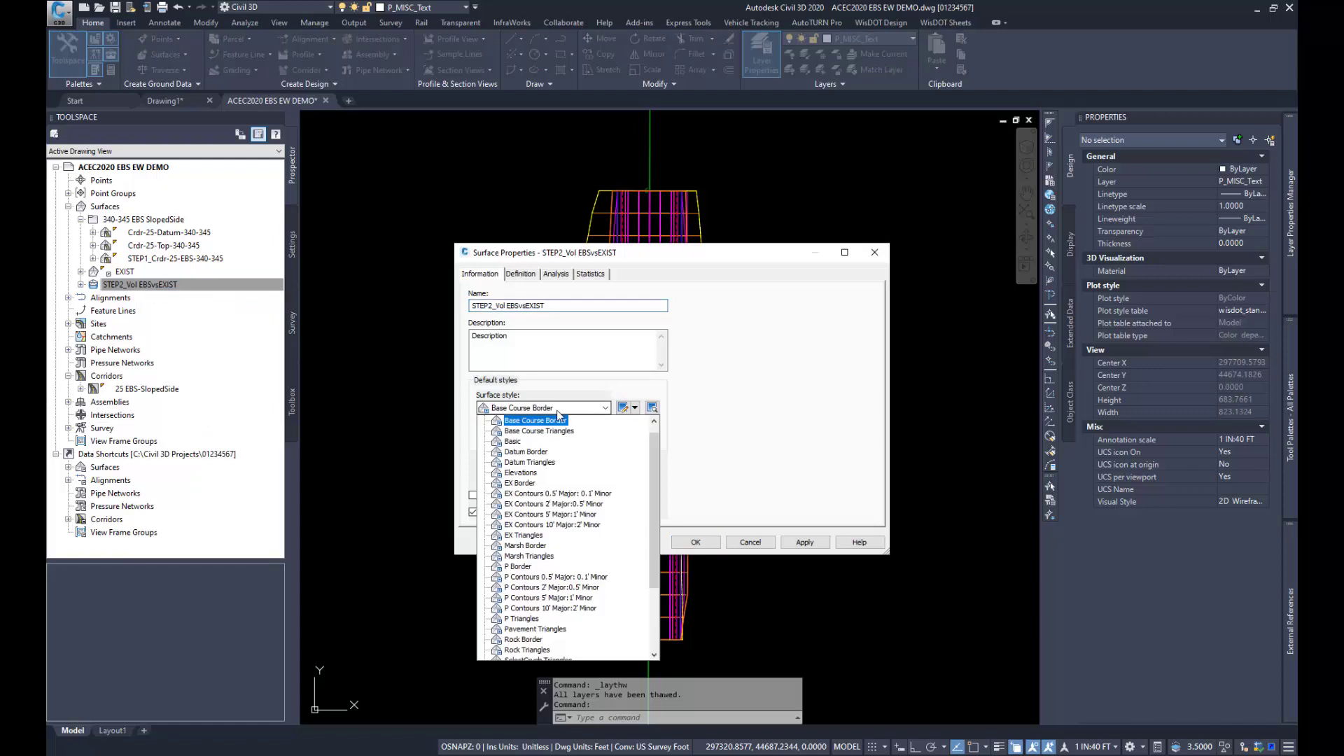
{"action": "left_click", "coordinate": [553, 504]}
{"action": "left_click", "coordinate": [695, 542]}
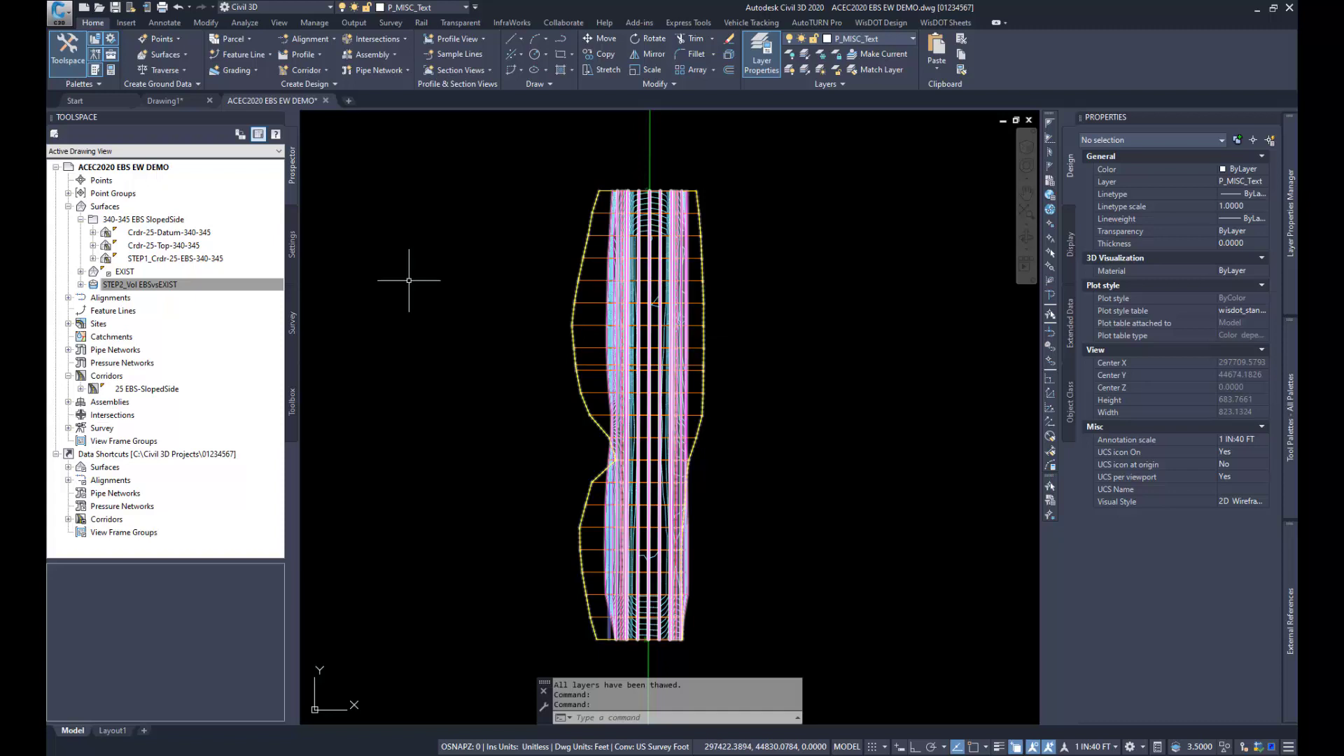
Step: Copy the current surface style of STEP2_Vol EBSvsEXIST and name the new style ZeroContour
{"action": "left_click", "coordinate": [148, 285]}
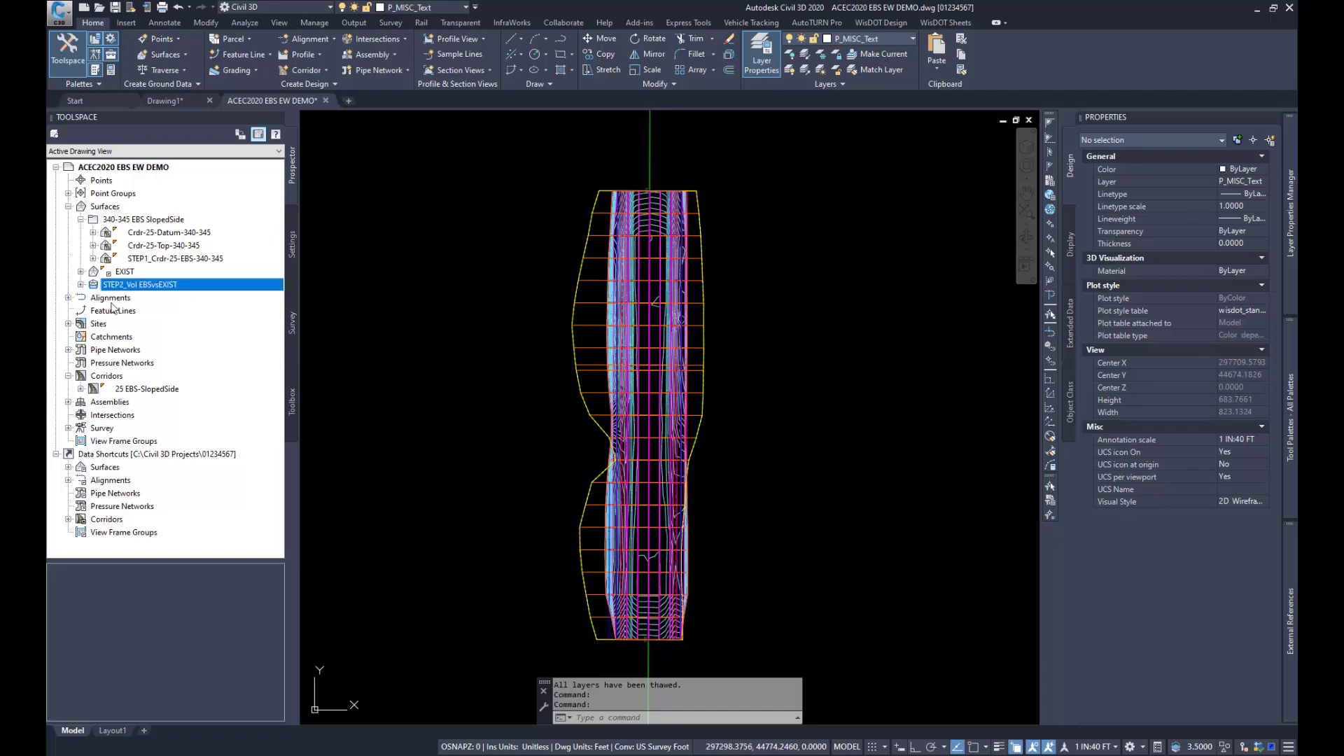
{"action": "right_click", "coordinate": [150, 285]}
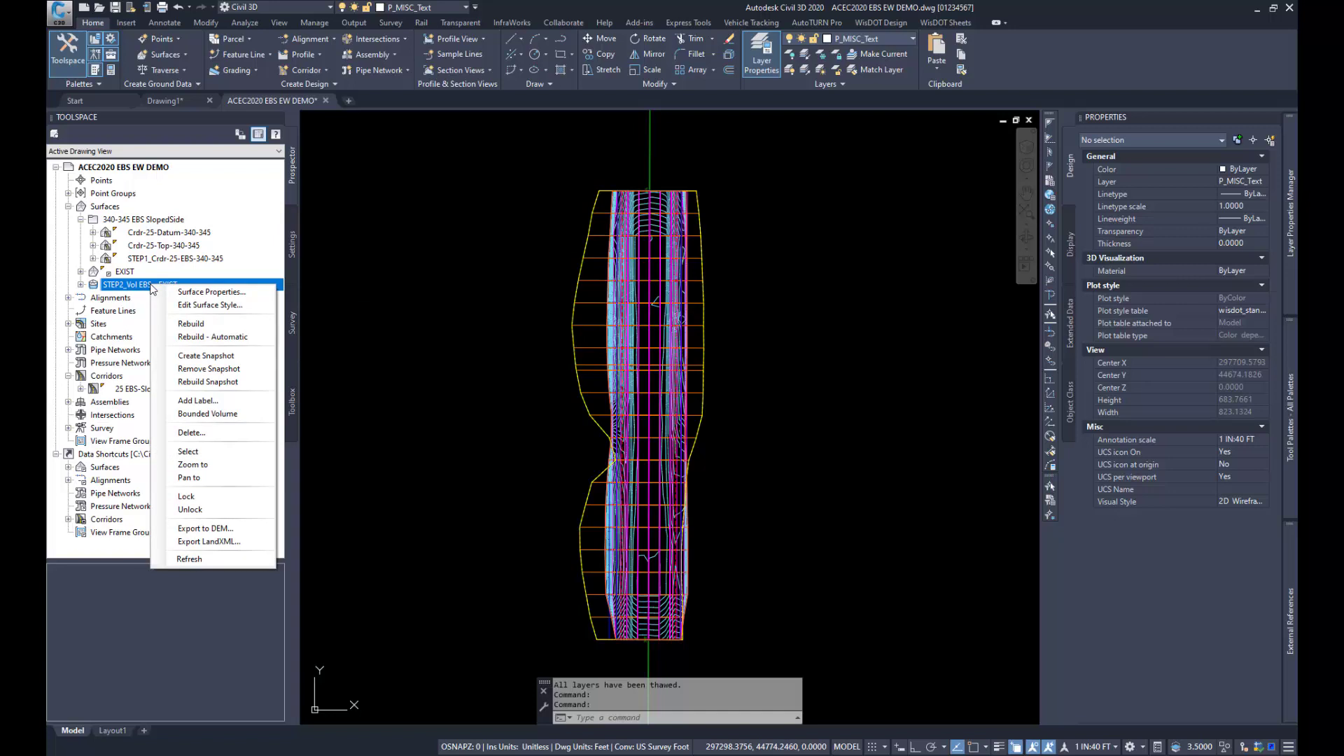
{"action": "left_click", "coordinate": [195, 293]}
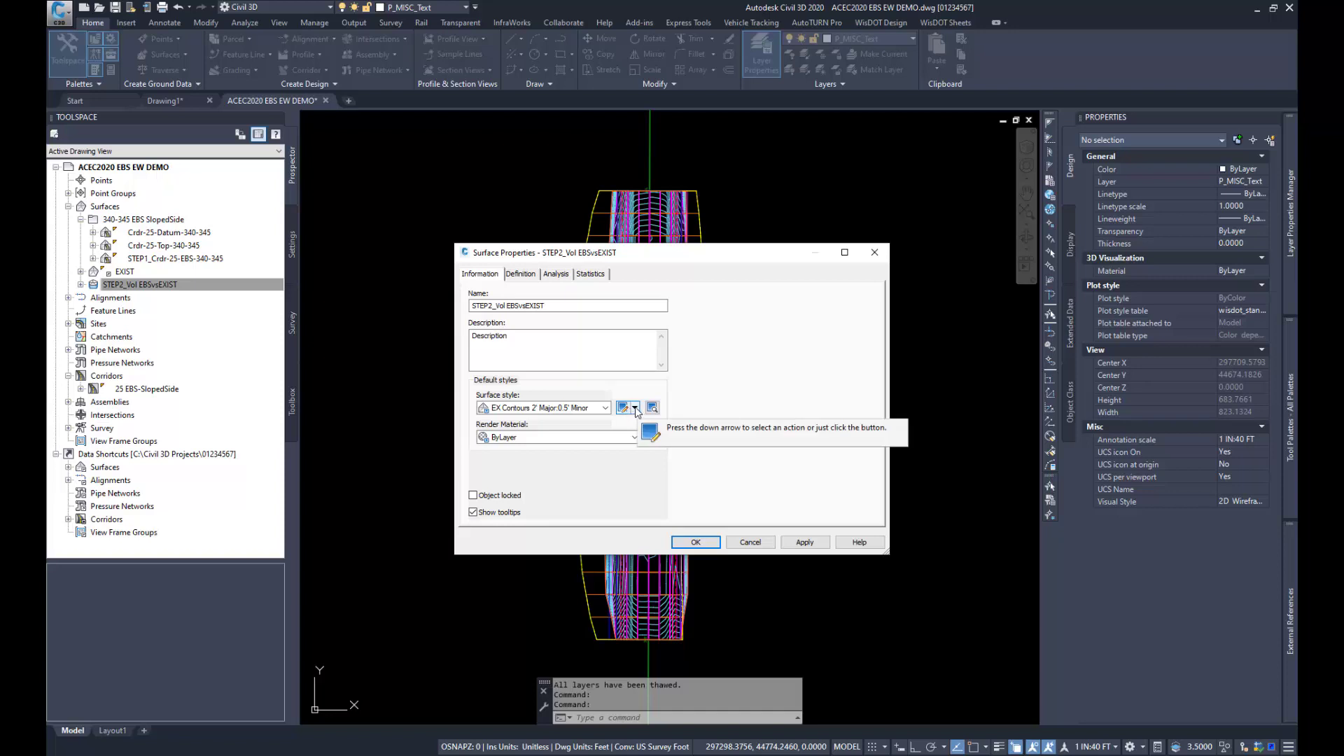
{"action": "left_click", "coordinate": [635, 409]}
{"action": "left_click", "coordinate": [671, 437]}
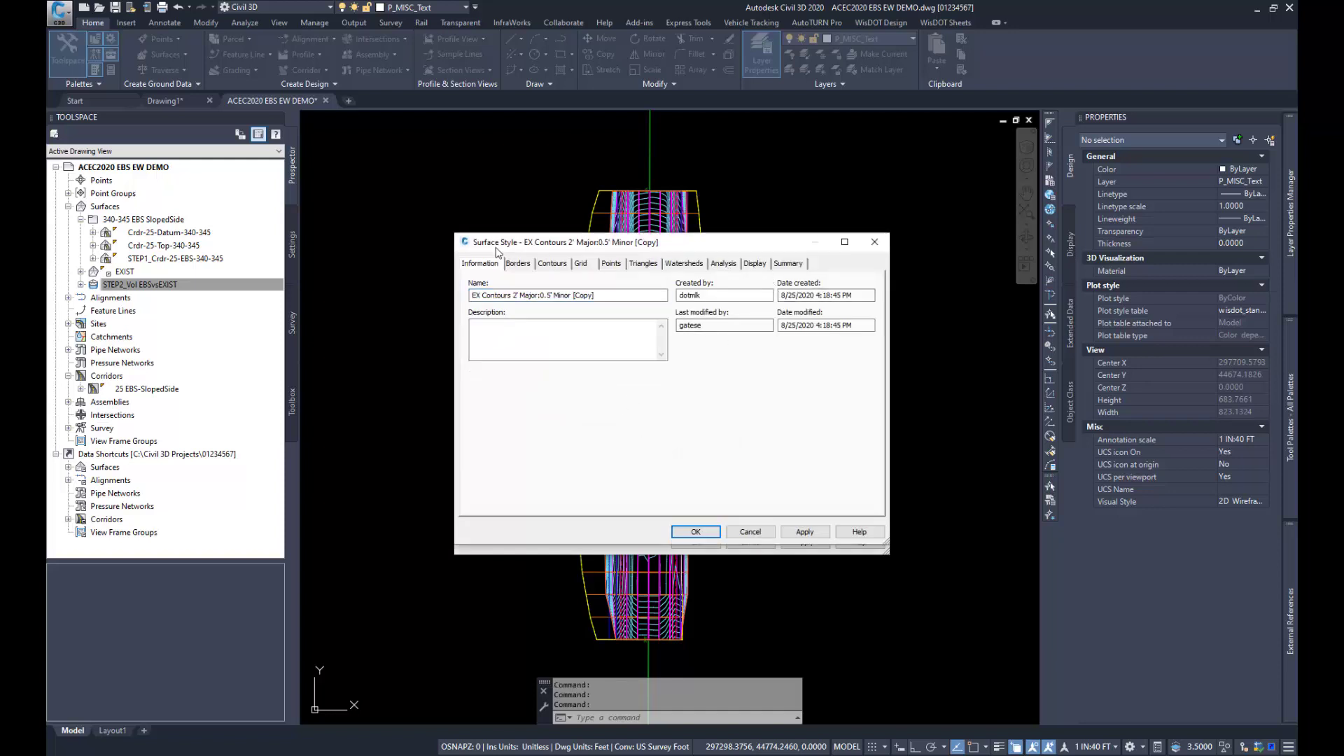
{"action": "left_click", "coordinate": [609, 298]}
{"action": "left_click_drag", "start_coordinate": [608, 297], "coordinate": [505, 303]}
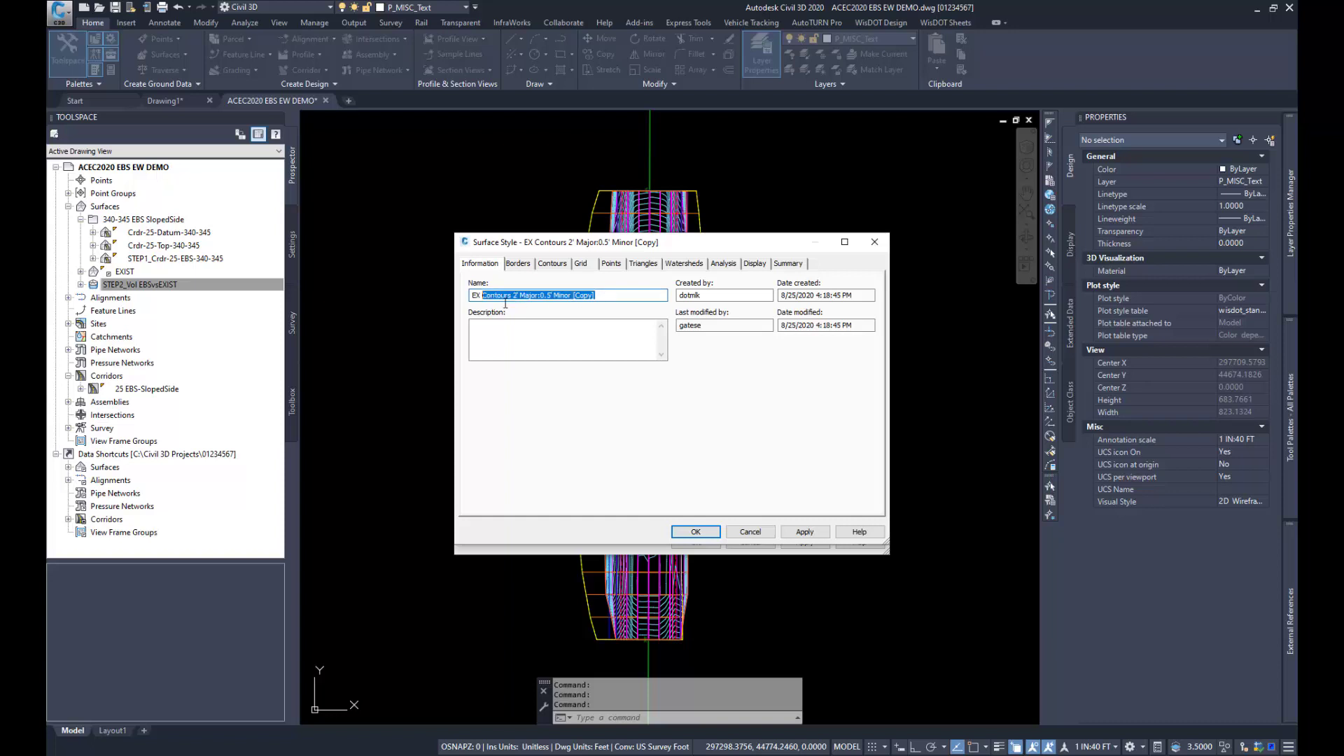
{"action": "type", "text": "ZeroContour"}
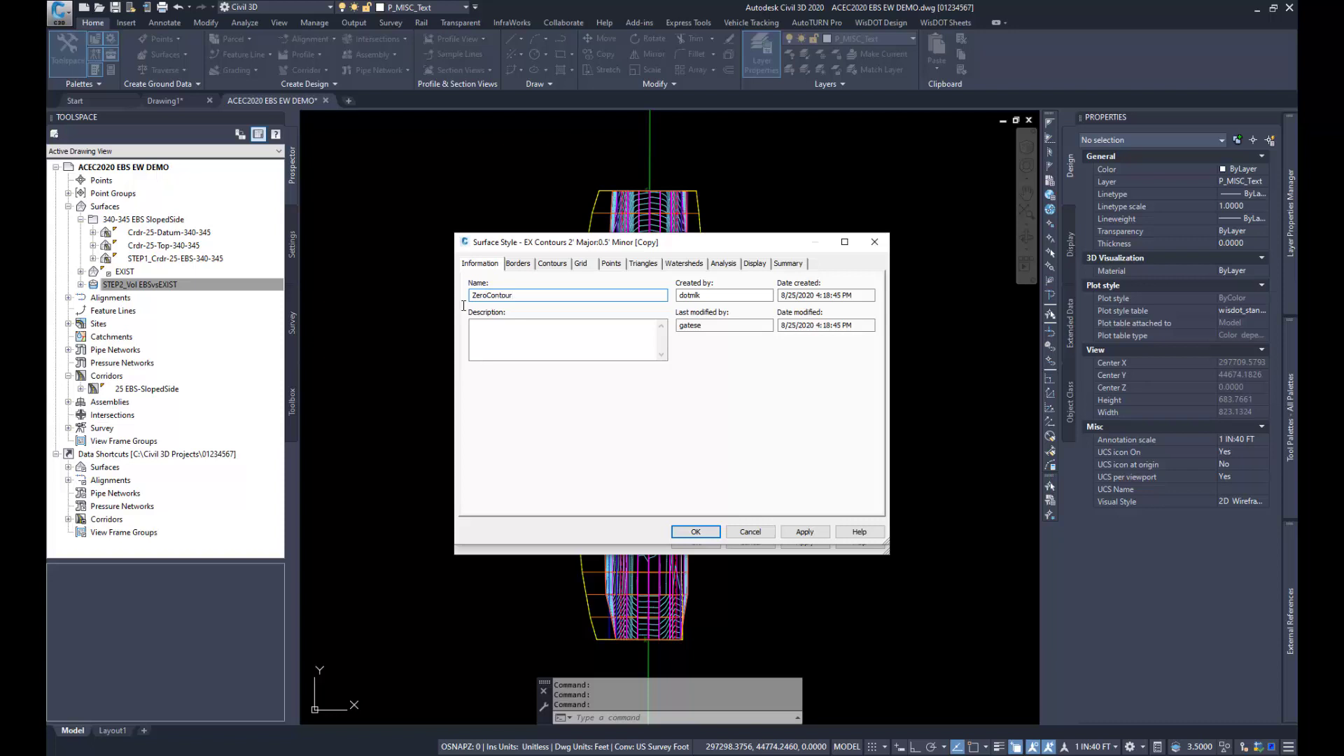
Step: Assign the ZeroContour style's Border component to layer _P_SURF_Vol-Boundary in plan view
{"action": "left_click", "coordinate": [724, 265]}
{"action": "left_click", "coordinate": [754, 264]}
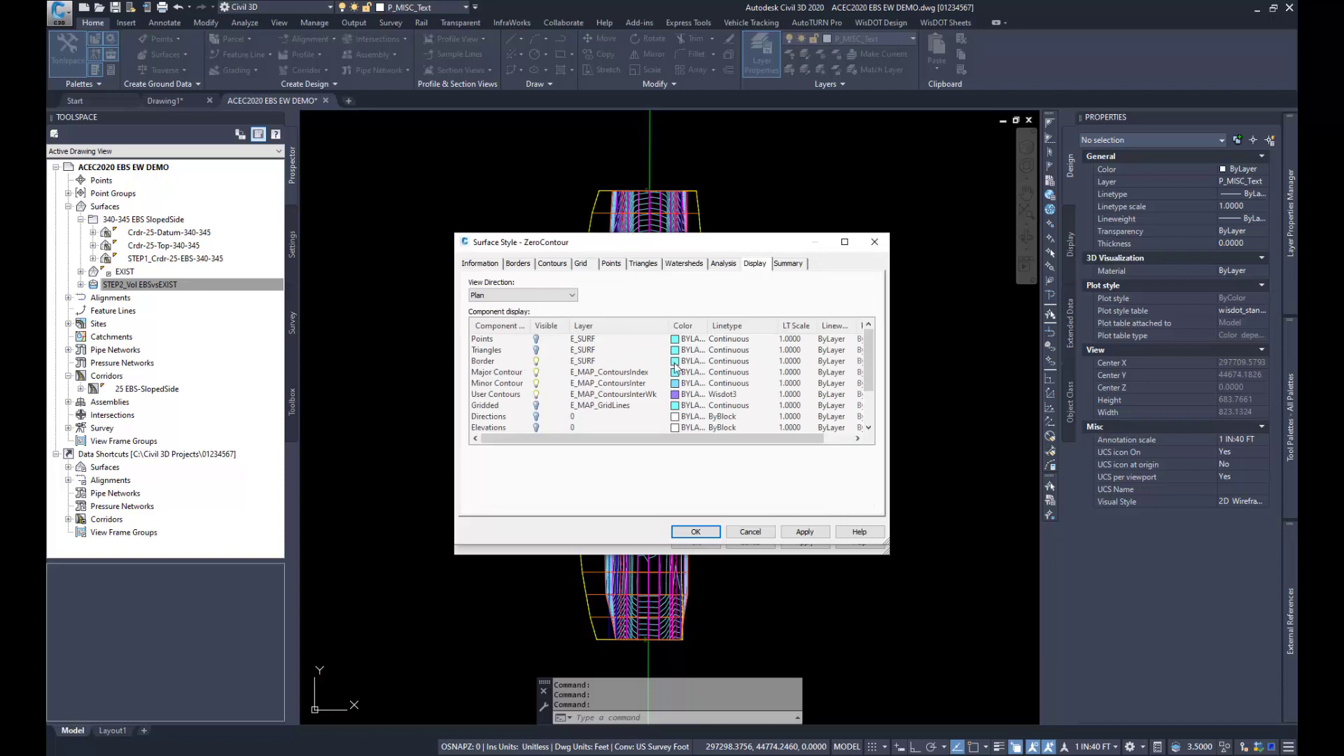
{"action": "left_click", "coordinate": [587, 361]}
{"action": "left_click", "coordinate": [587, 362]}
{"action": "scroll", "coordinate": [570, 352], "scroll_direction": "up", "scroll_amount": 5}
{"action": "scroll", "coordinate": [571, 355], "scroll_direction": "up", "scroll_amount": 10}
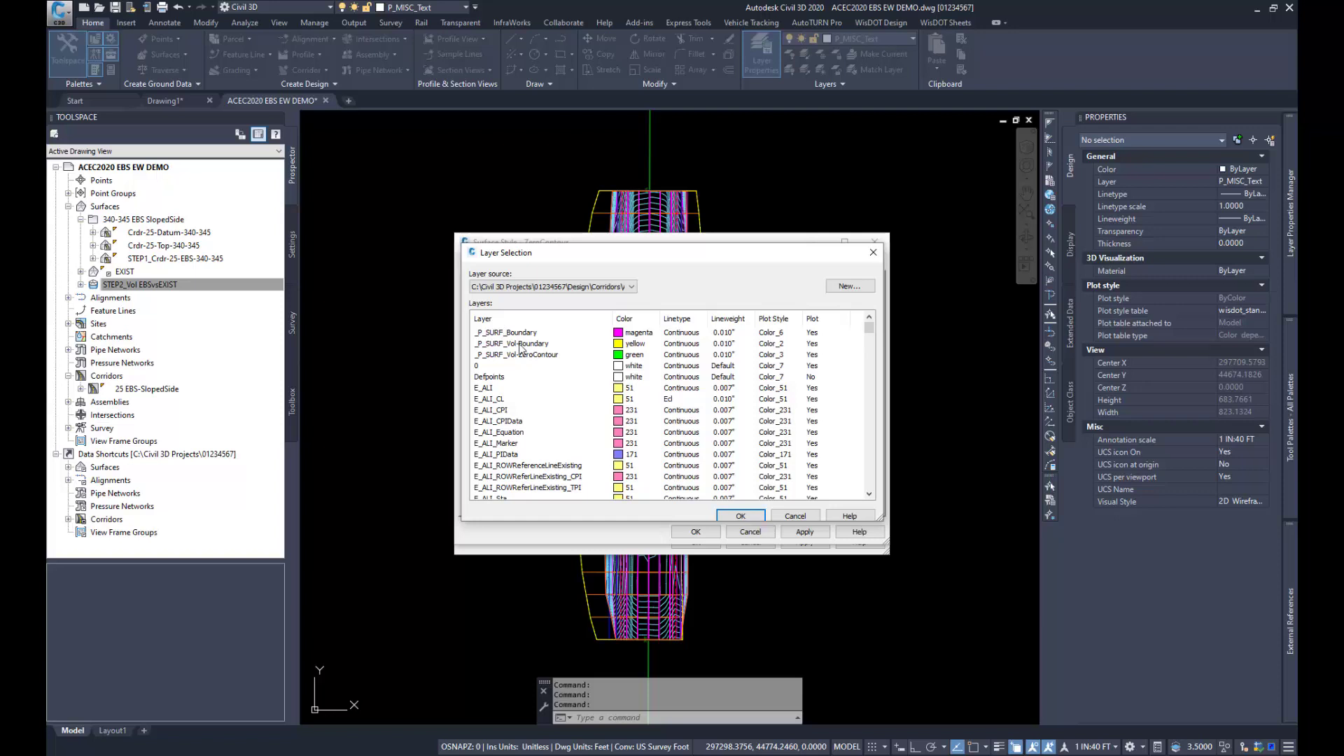
{"action": "left_click", "coordinate": [518, 345]}
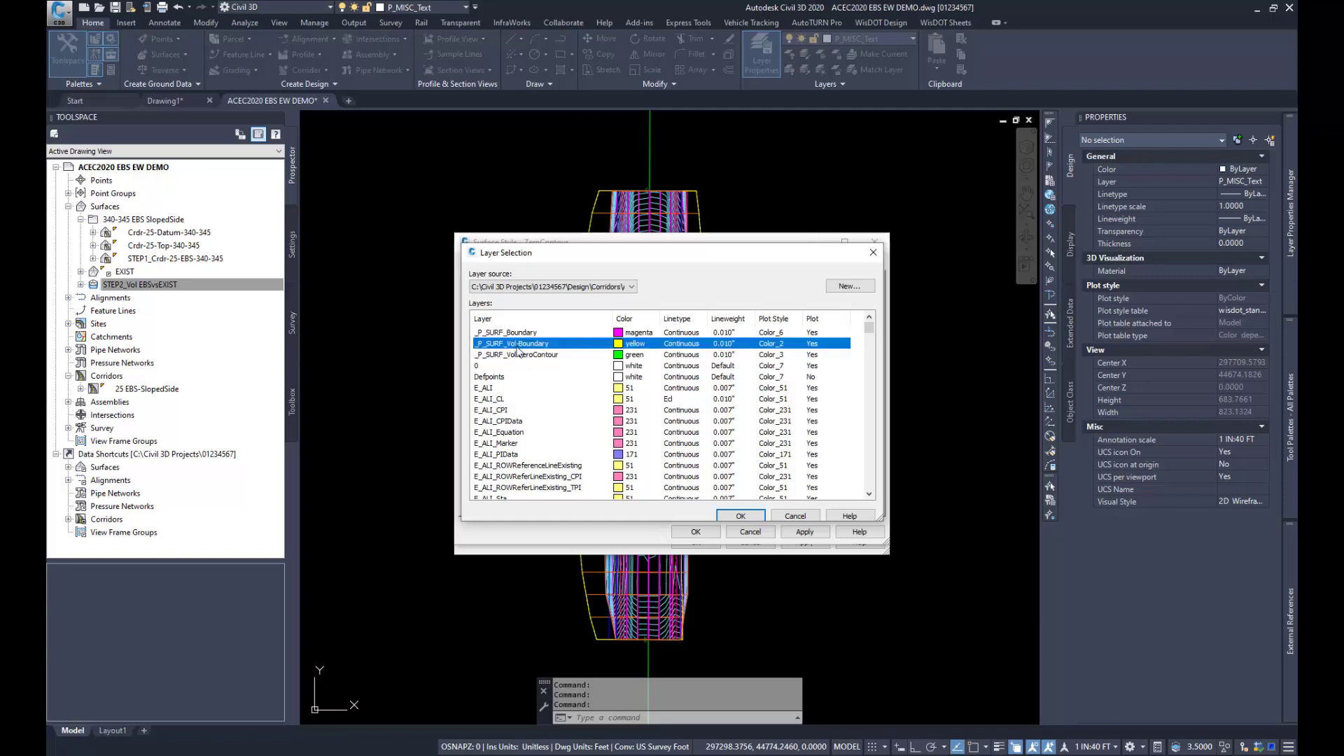
{"action": "left_click", "coordinate": [749, 518]}
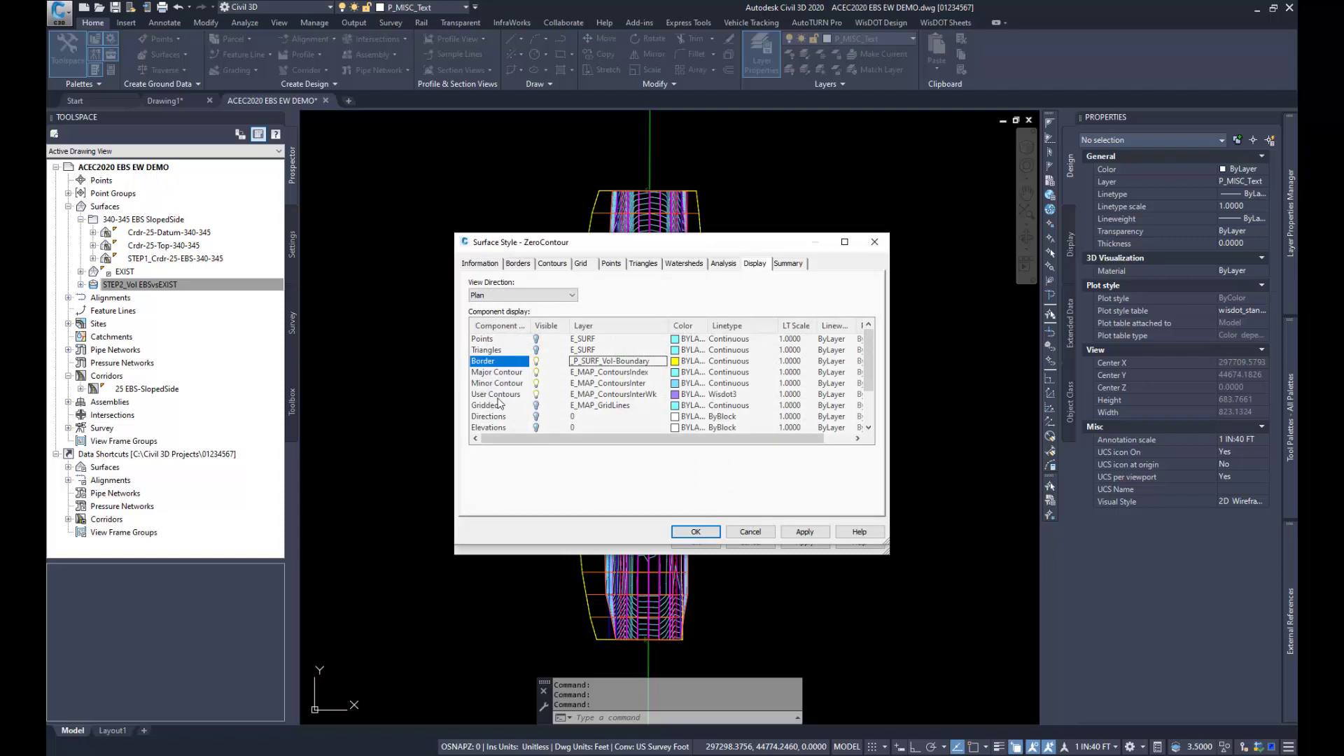
Step: Turn off the style's major and minor contours, assign User Contours to layer _P_SURF_Vol-ZeroContour, and save the style
{"action": "left_click", "coordinate": [536, 376]}
{"action": "left_click", "coordinate": [537, 384]}
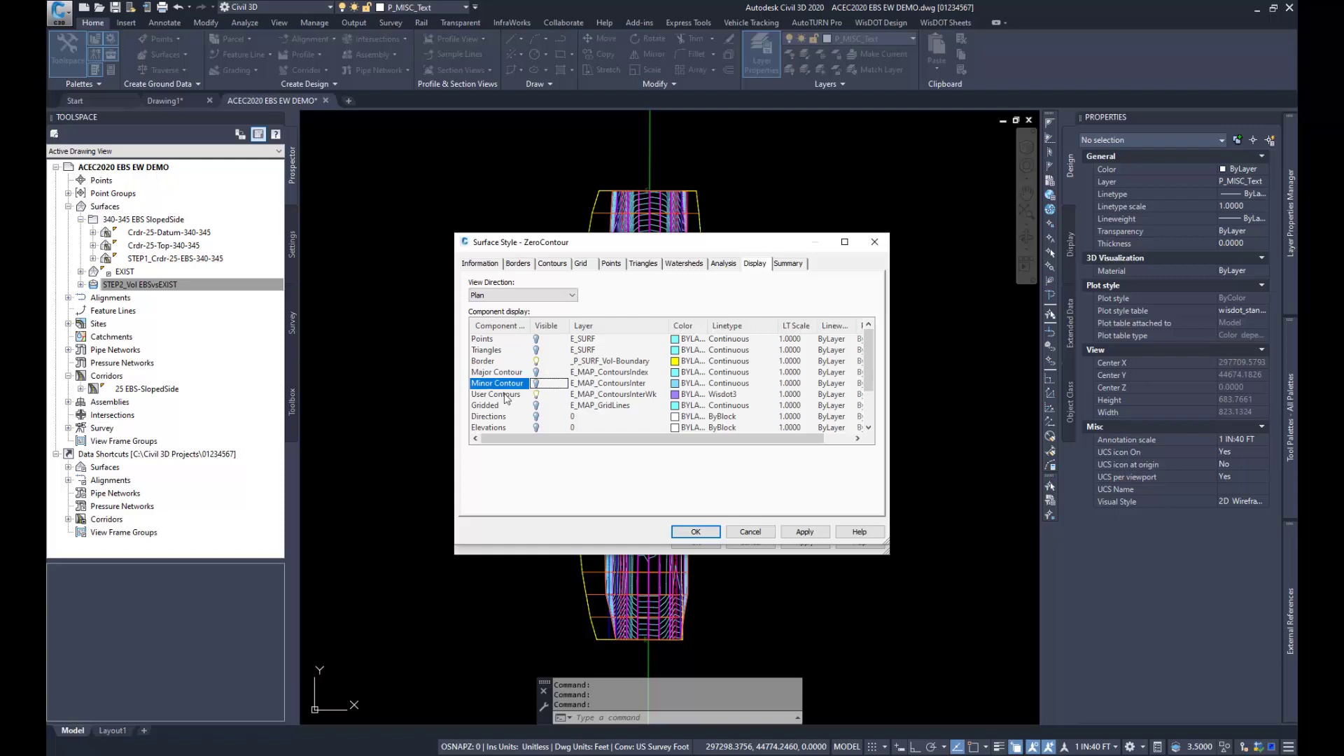
{"action": "left_click", "coordinate": [595, 396]}
{"action": "left_click", "coordinate": [595, 396]}
{"action": "scroll", "coordinate": [560, 392], "scroll_direction": "up", "scroll_amount": 15}
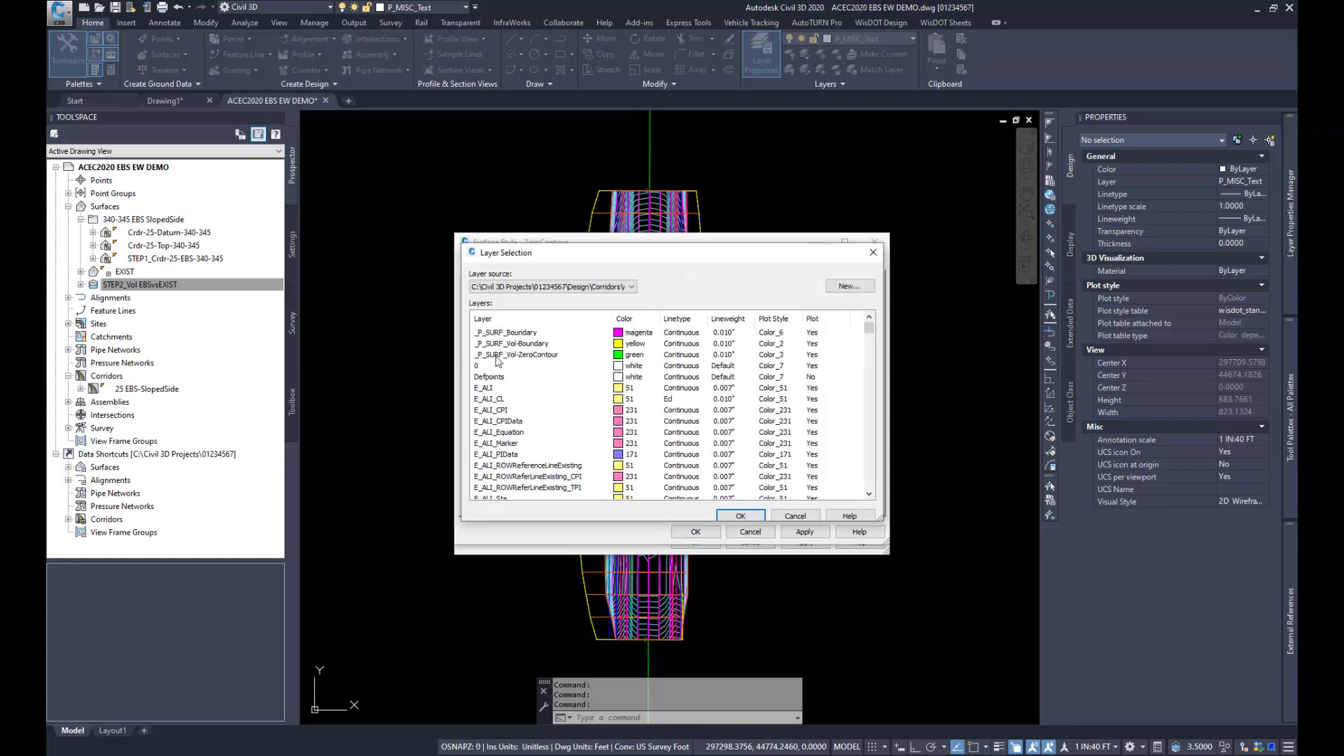
{"action": "left_click", "coordinate": [523, 355]}
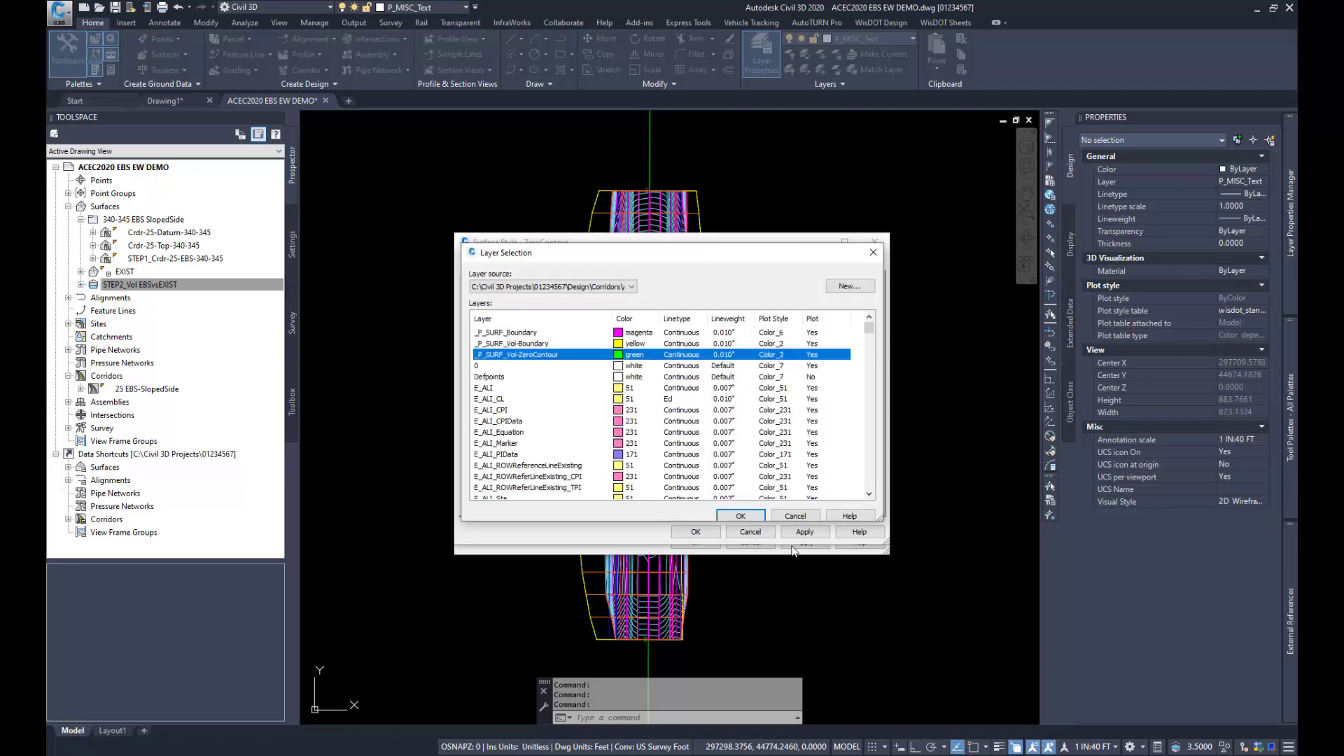
{"action": "left_click", "coordinate": [740, 516]}
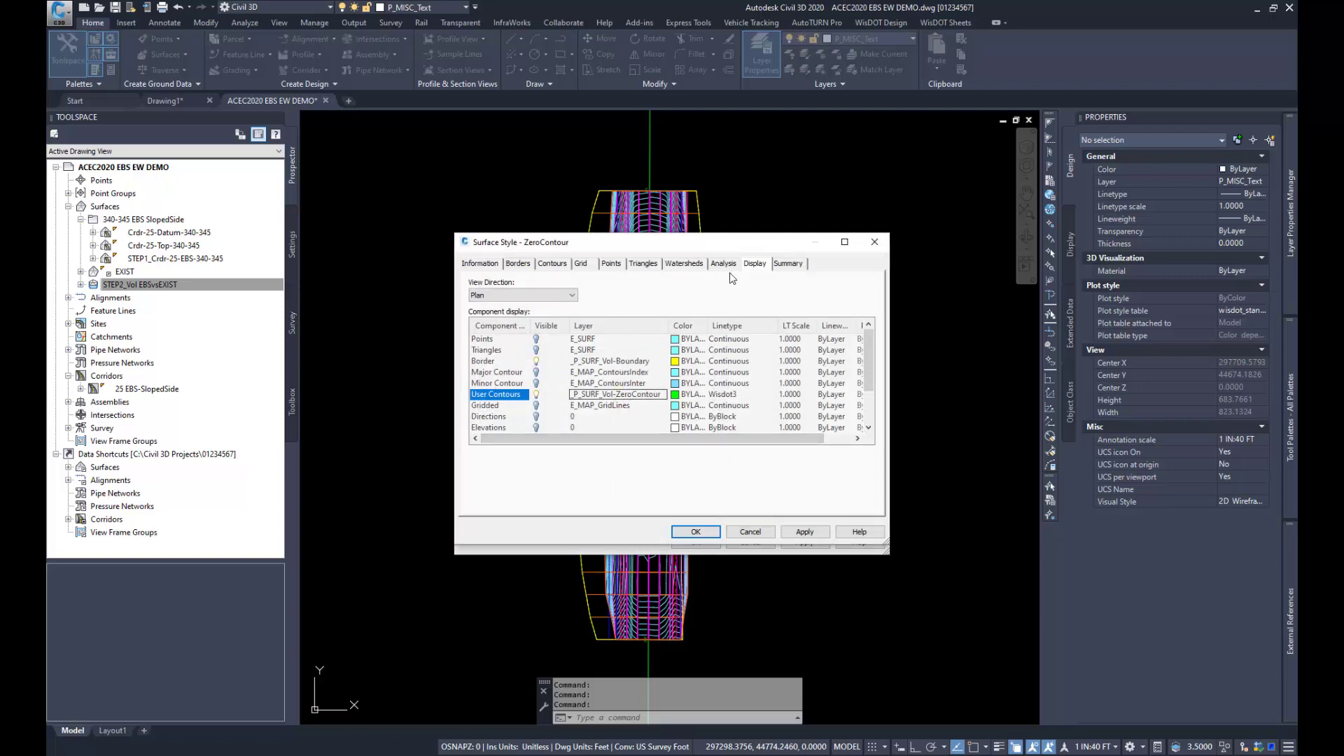
{"action": "left_click", "coordinate": [805, 532]}
{"action": "left_click", "coordinate": [696, 532]}
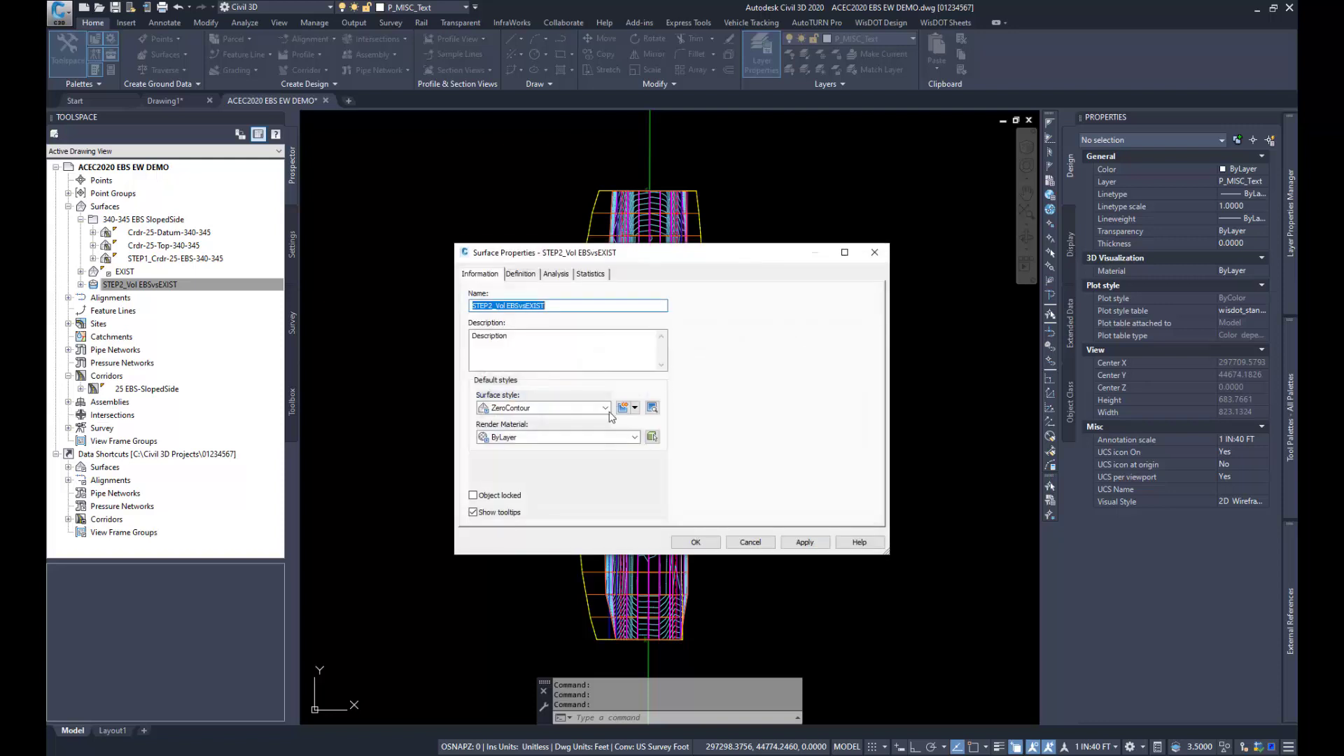
Step: Run a user-defined contours analysis with one range on the volume surface
{"action": "left_click", "coordinate": [556, 273]}
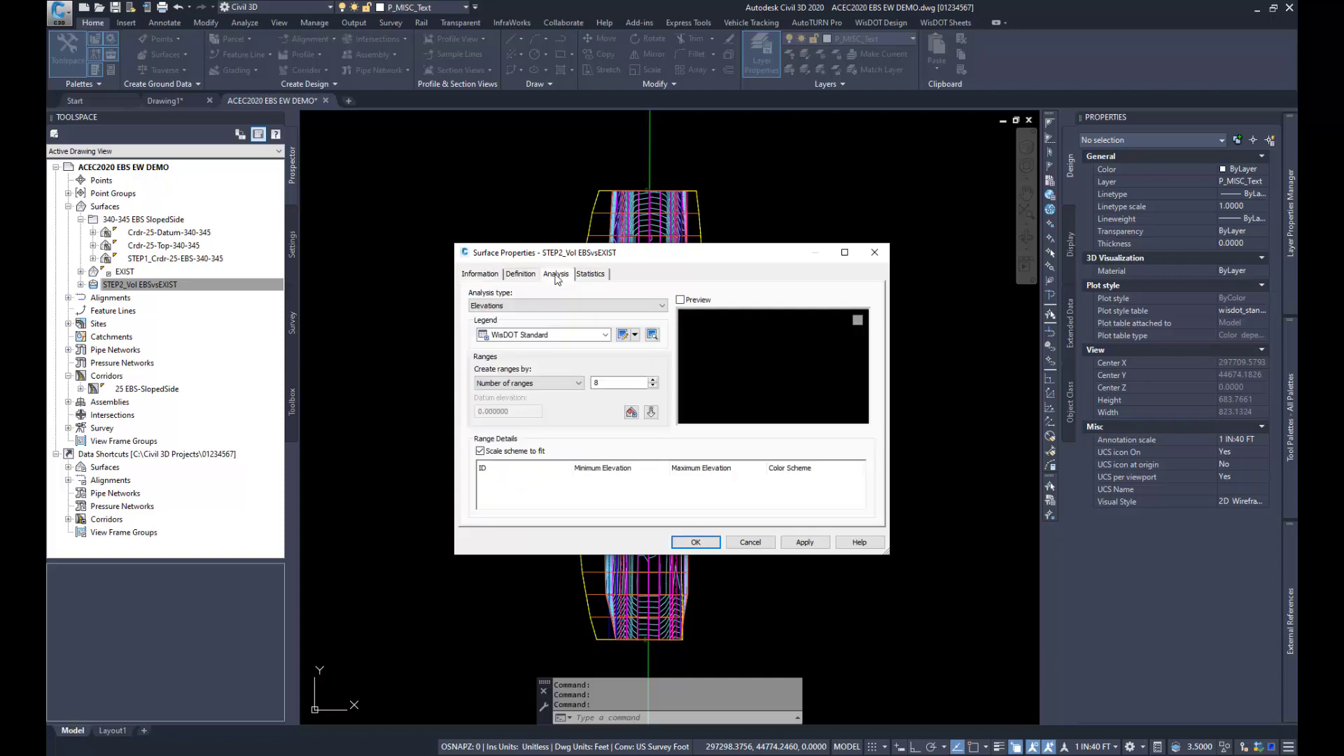
{"action": "left_click", "coordinate": [513, 306]}
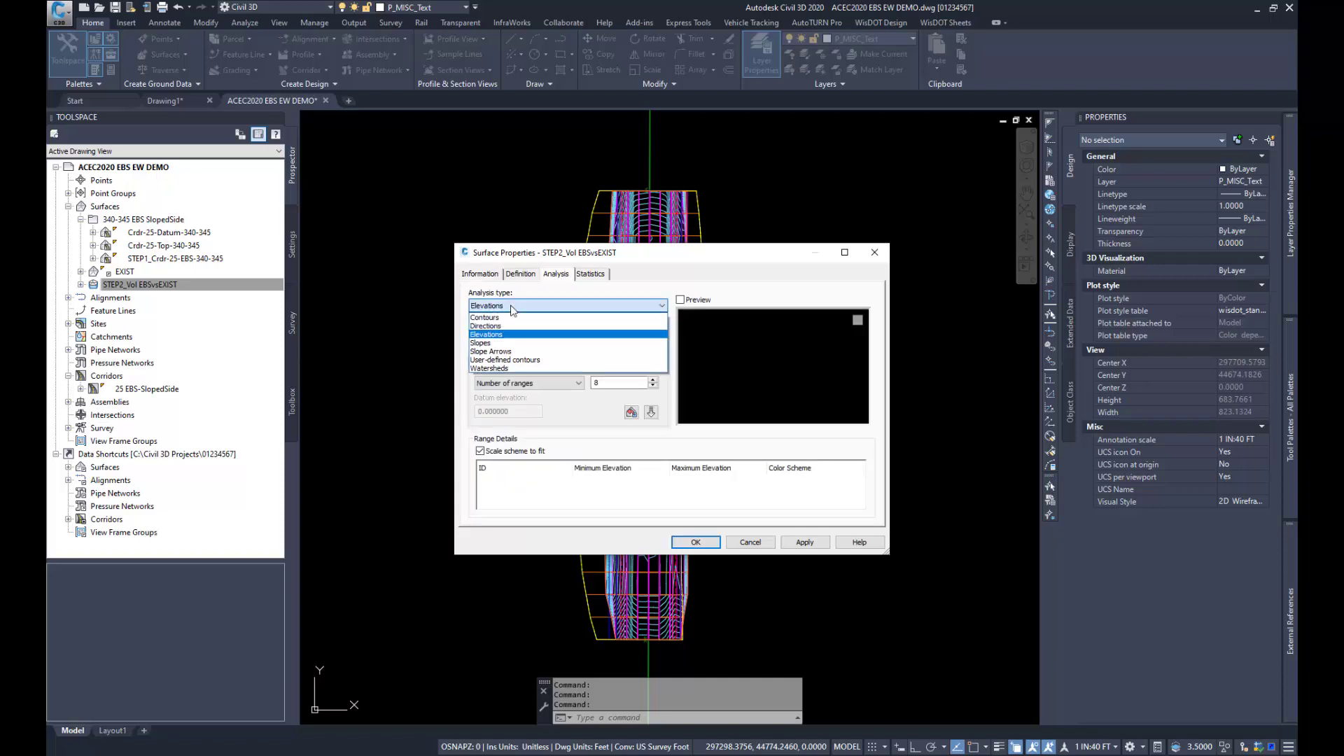
{"action": "left_click", "coordinate": [519, 360]}
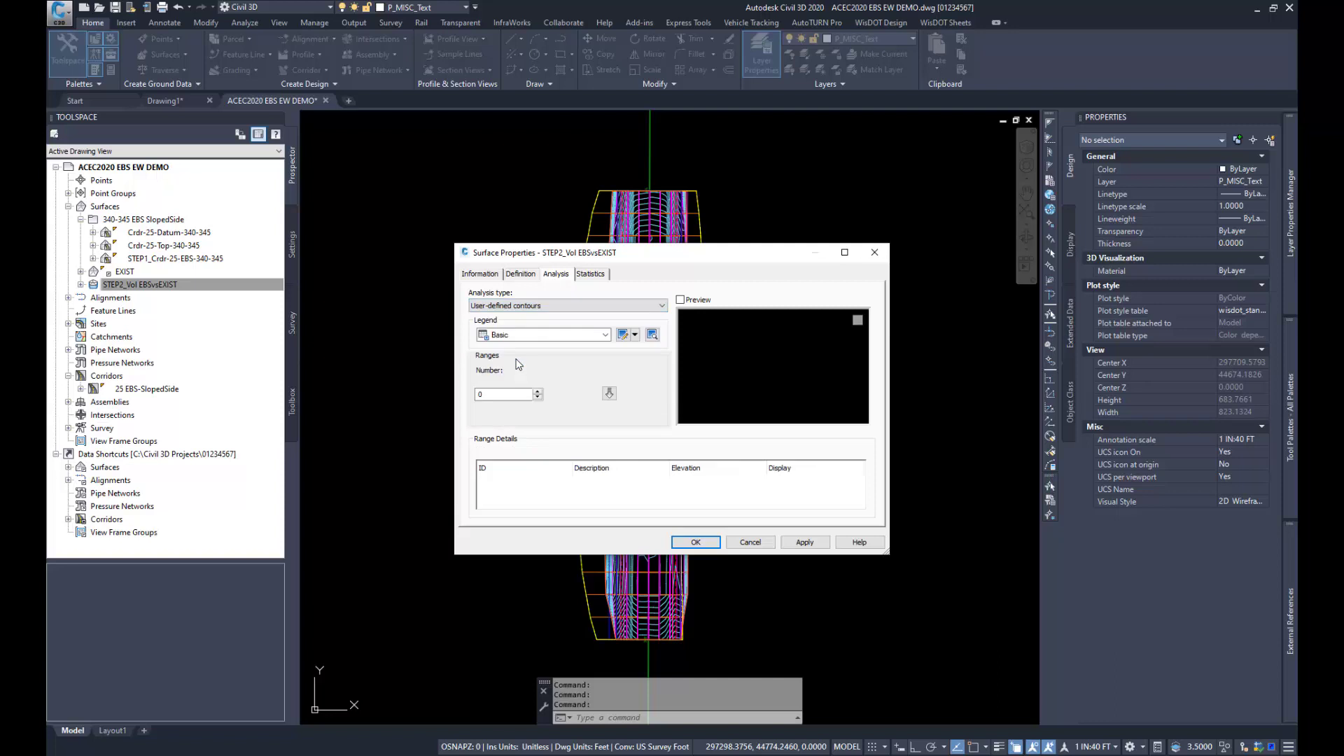
{"action": "left_click_drag", "start_coordinate": [483, 394], "coordinate": [466, 395]}
{"action": "left_click", "coordinate": [609, 393]}
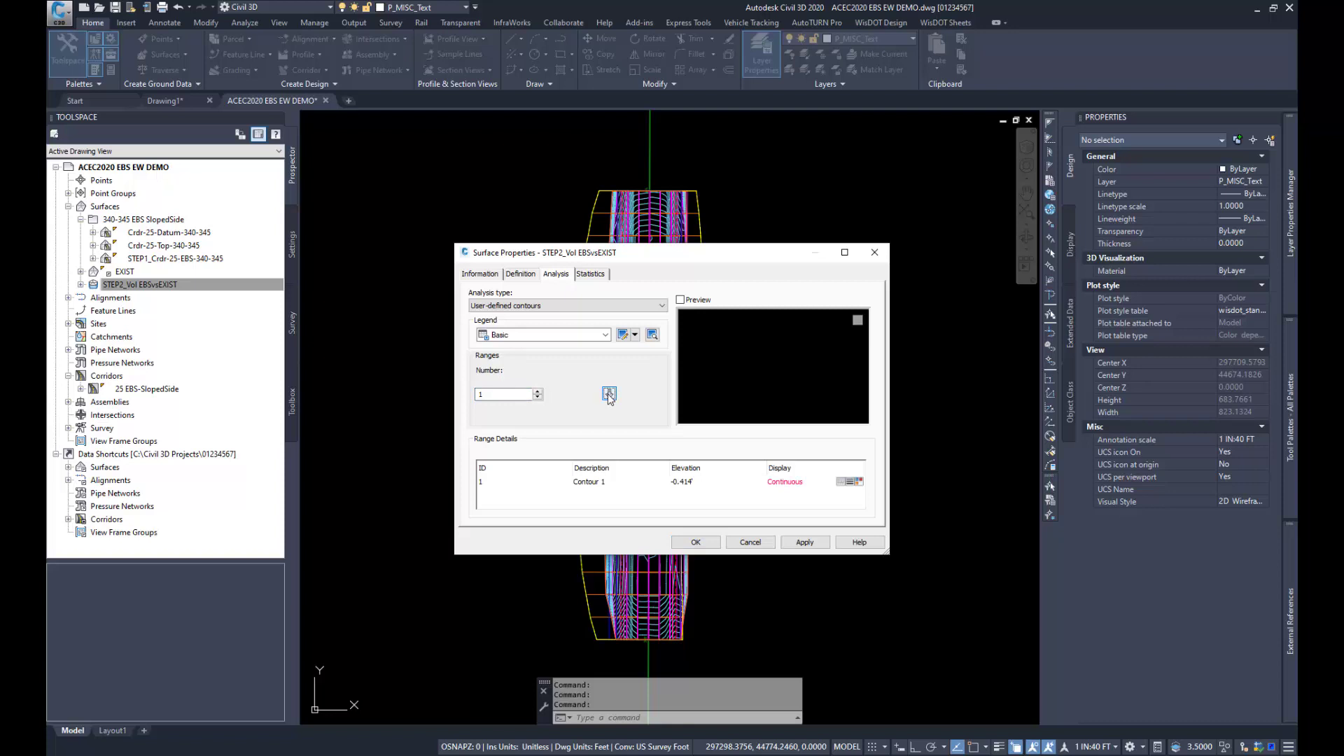
Step: Set the elevation of user-defined Contour 1 to 0 and apply the surface properties
{"action": "left_click", "coordinate": [684, 490]}
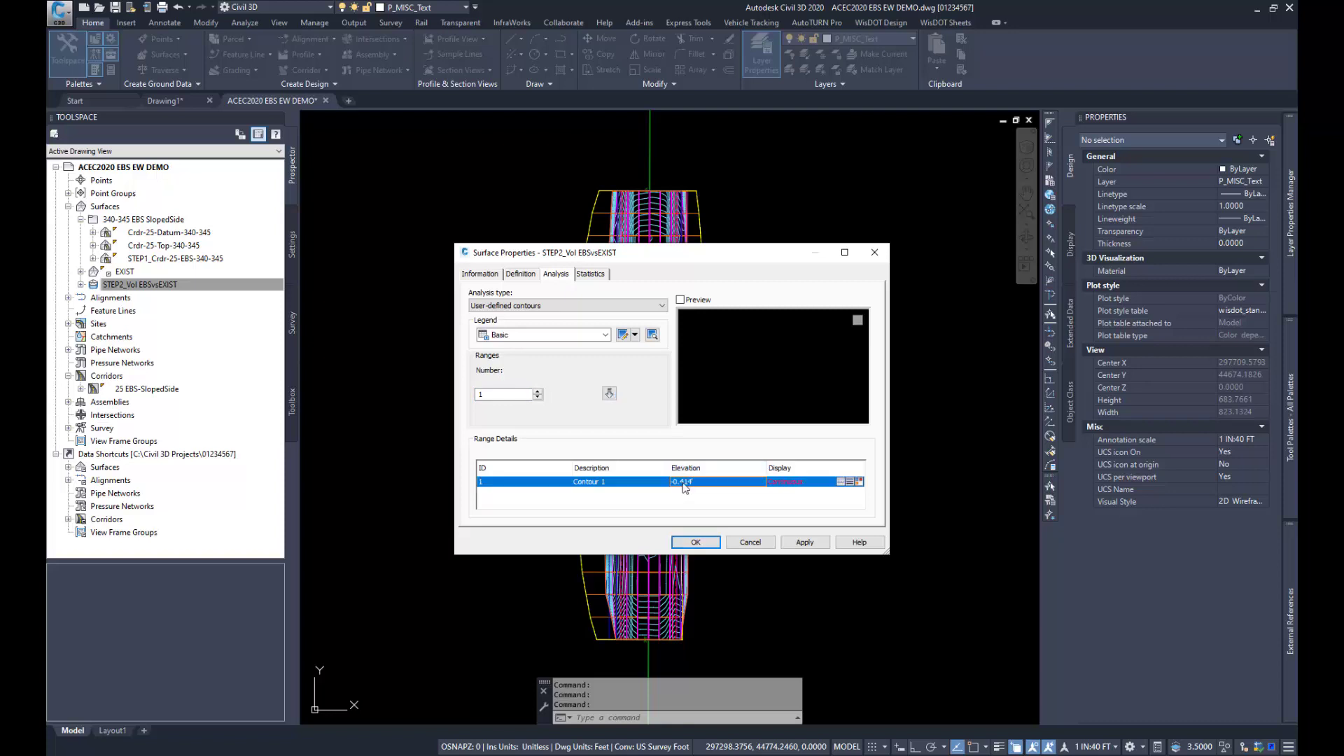
{"action": "left_click", "coordinate": [685, 482]}
{"action": "type", "text": "0"}
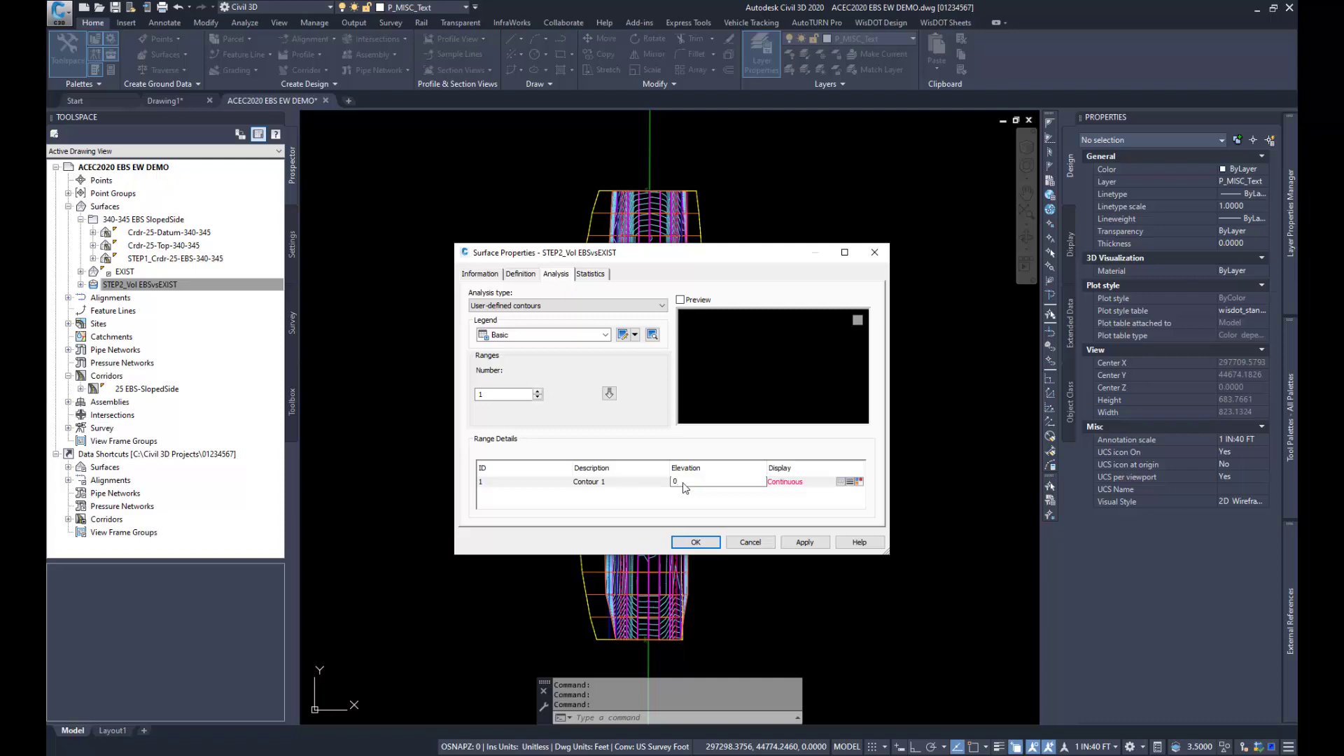
{"action": "left_click", "coordinate": [803, 545]}
{"action": "left_click", "coordinate": [701, 544]}
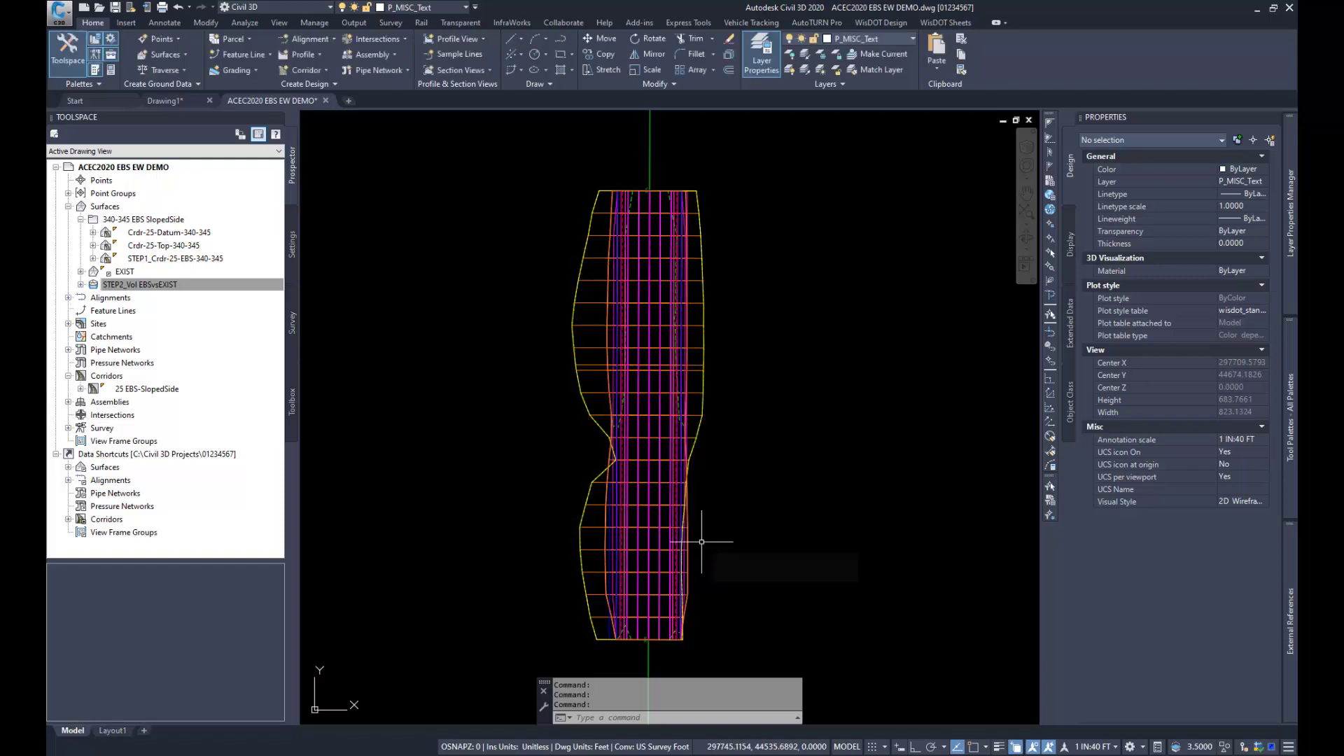
Step: Freeze the layers of the corridor, the outer yellow surface boundary, the alignment with its labels, and the blue lines inside the volume surface
{"action": "scroll", "coordinate": [650, 190], "scroll_direction": "up", "scroll_amount": 2}
{"action": "scroll", "coordinate": [650, 190], "scroll_direction": "up", "scroll_amount": 2}
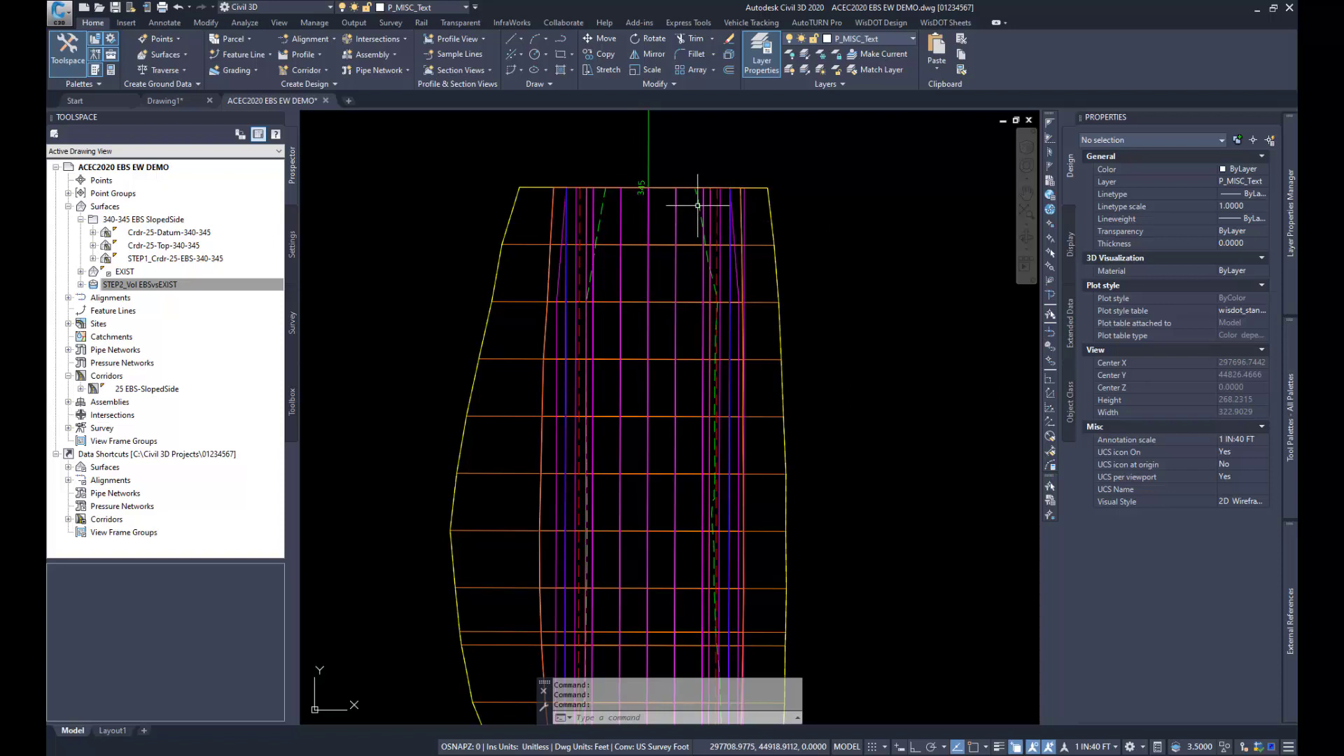
{"action": "mouse_move", "coordinate": [699, 201]}
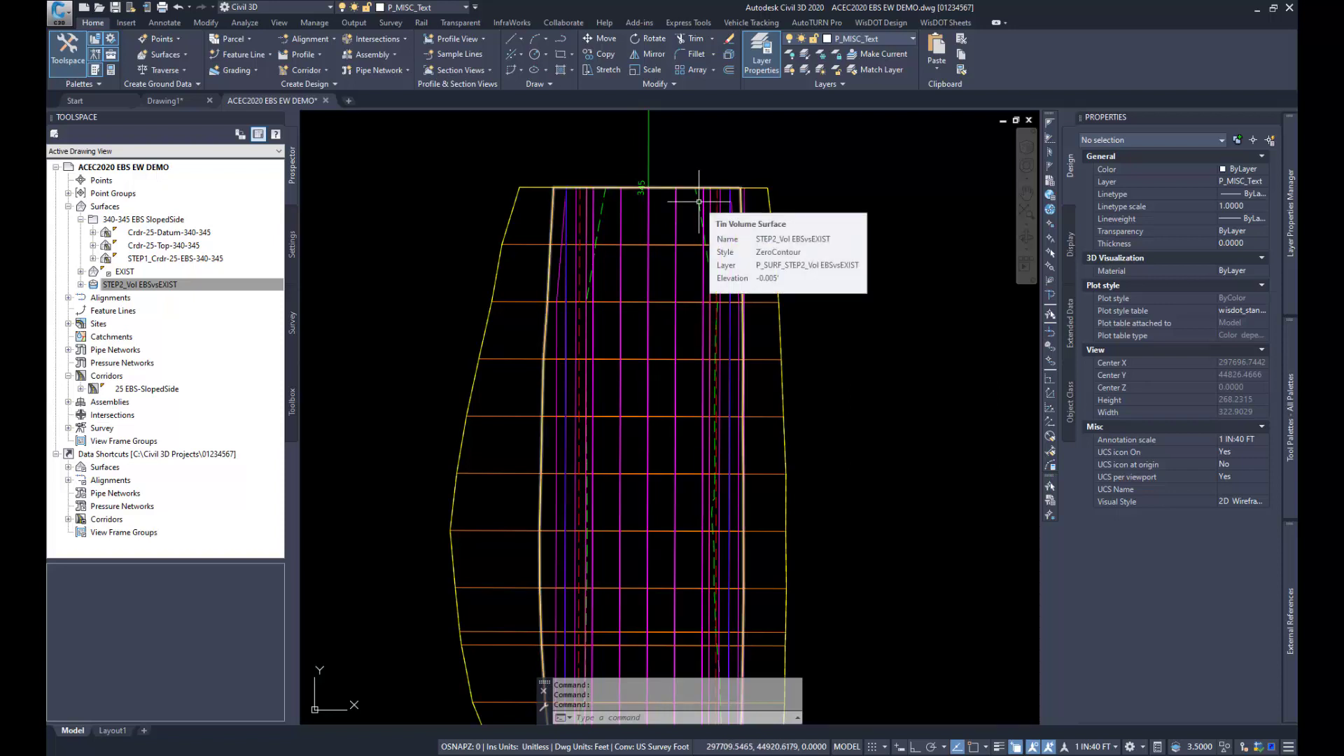
{"action": "scroll", "coordinate": [698, 202], "scroll_direction": "down", "scroll_amount": 2}
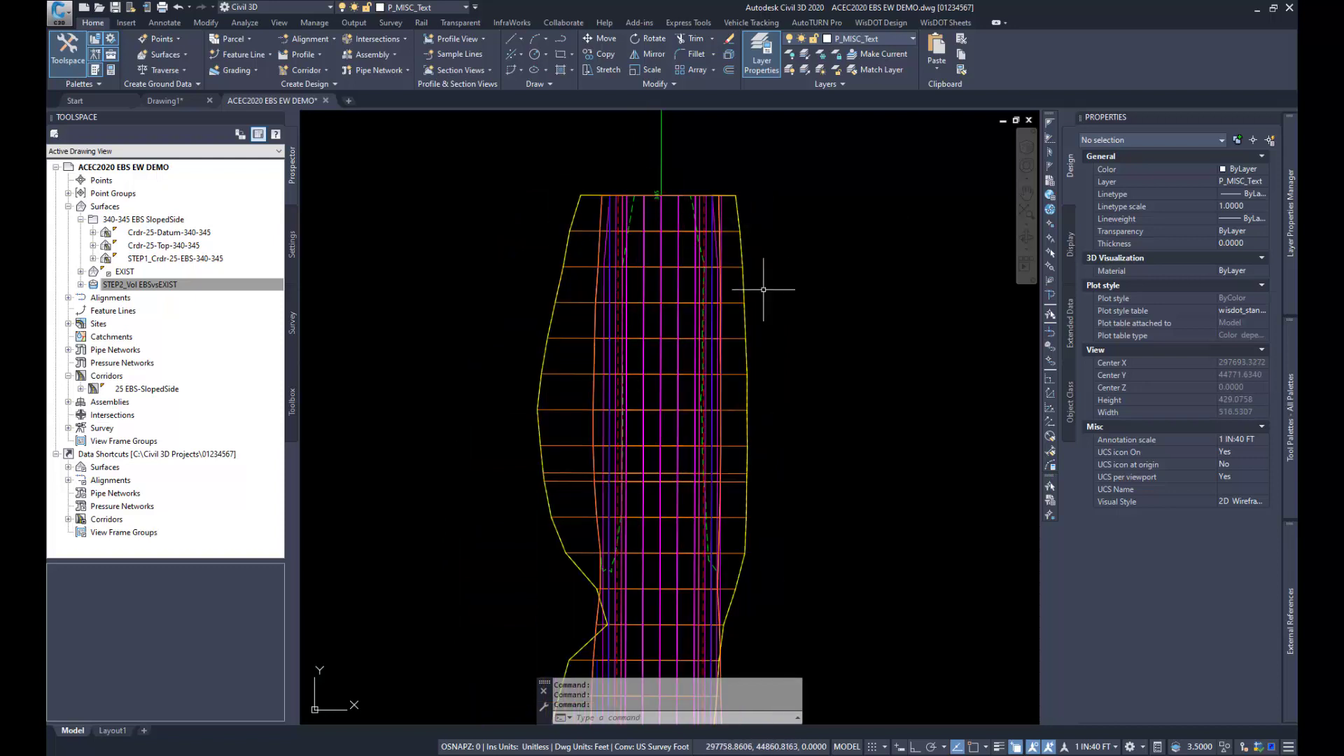
{"action": "left_click", "coordinate": [821, 50]}
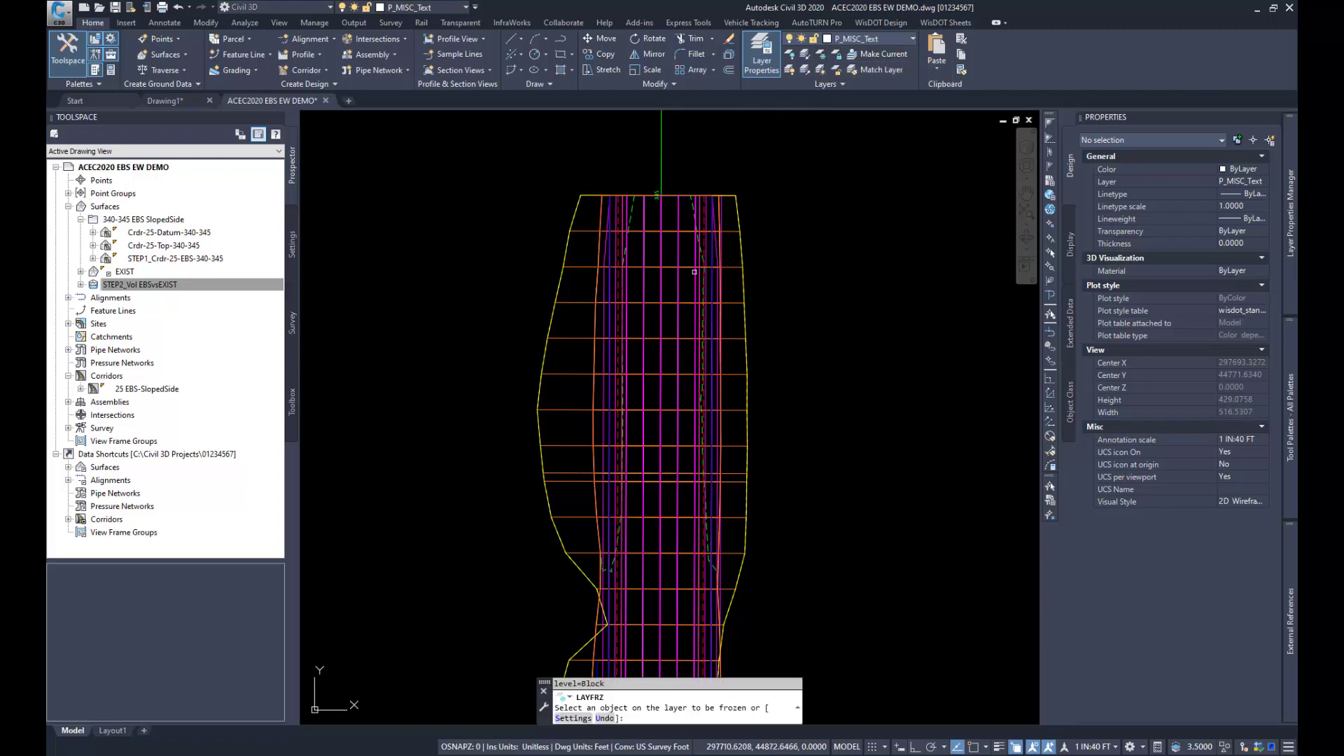
{"action": "left_click", "coordinate": [728, 263]}
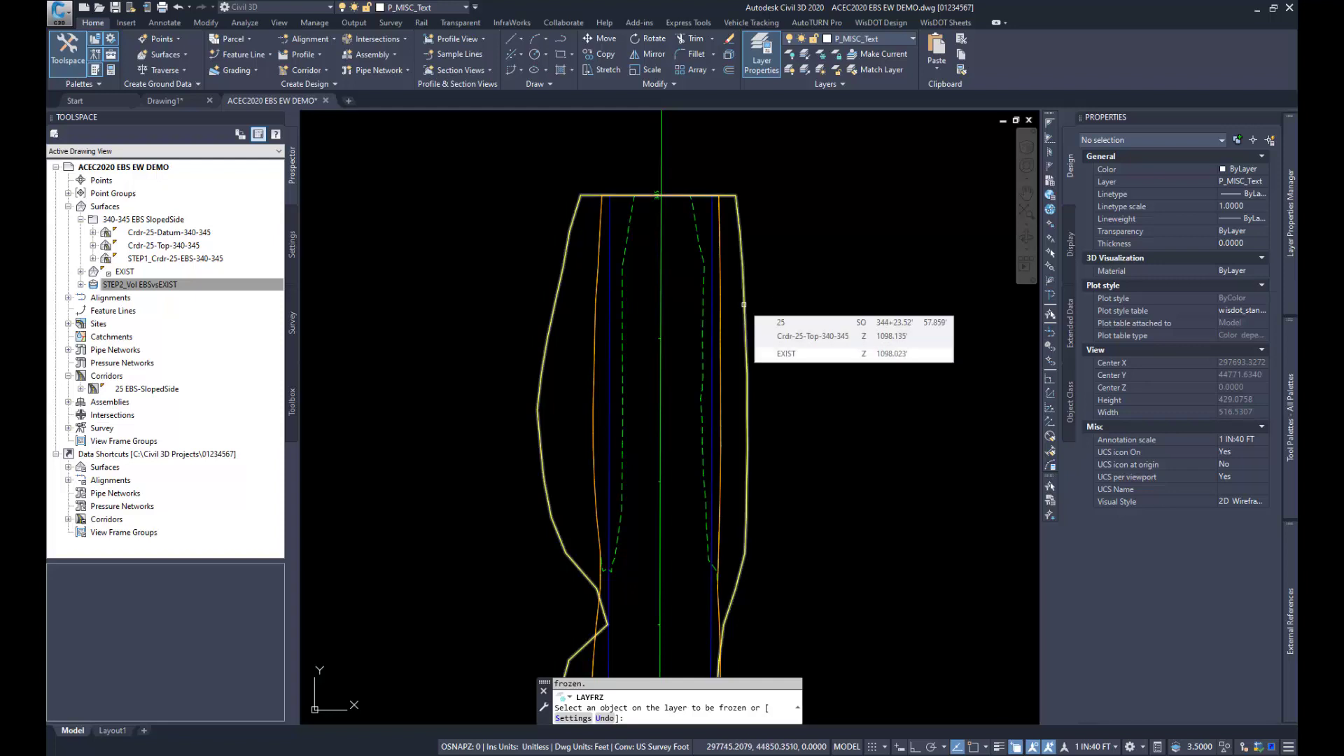
{"action": "left_click", "coordinate": [743, 304]}
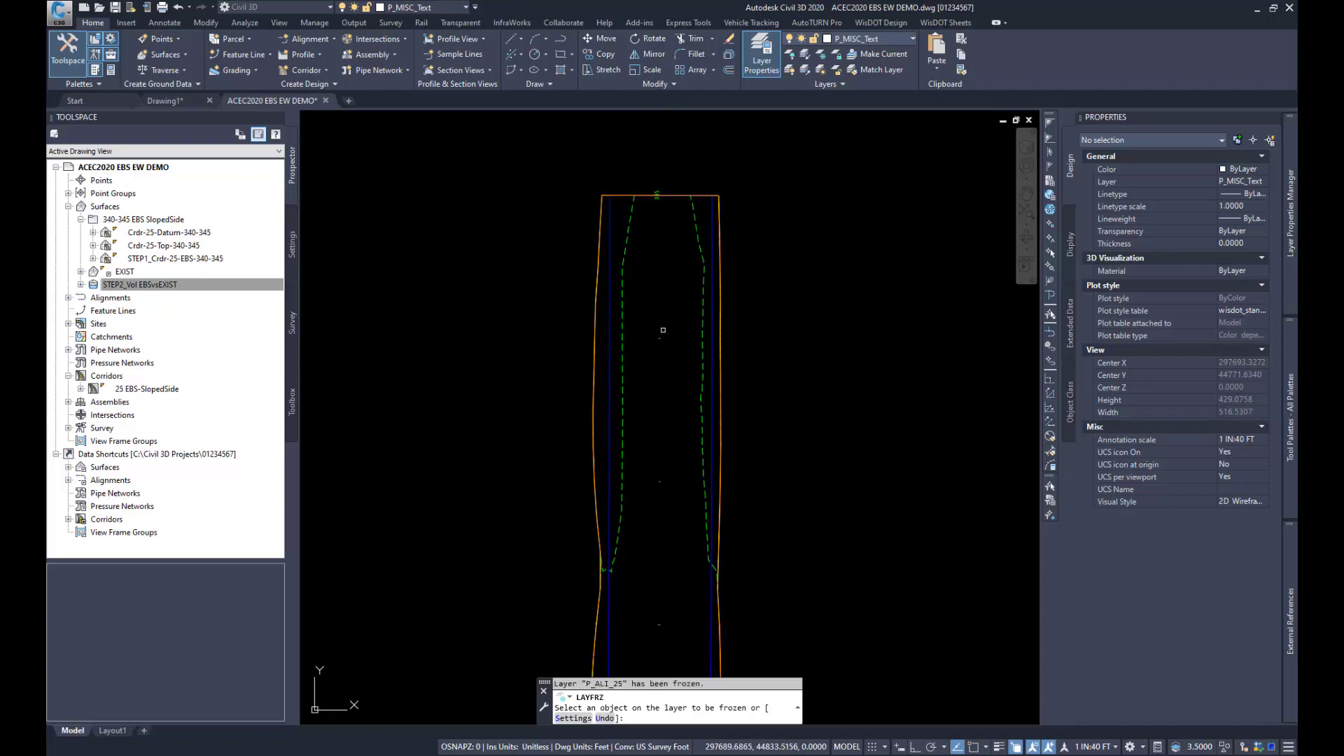
{"action": "left_click", "coordinate": [660, 338]}
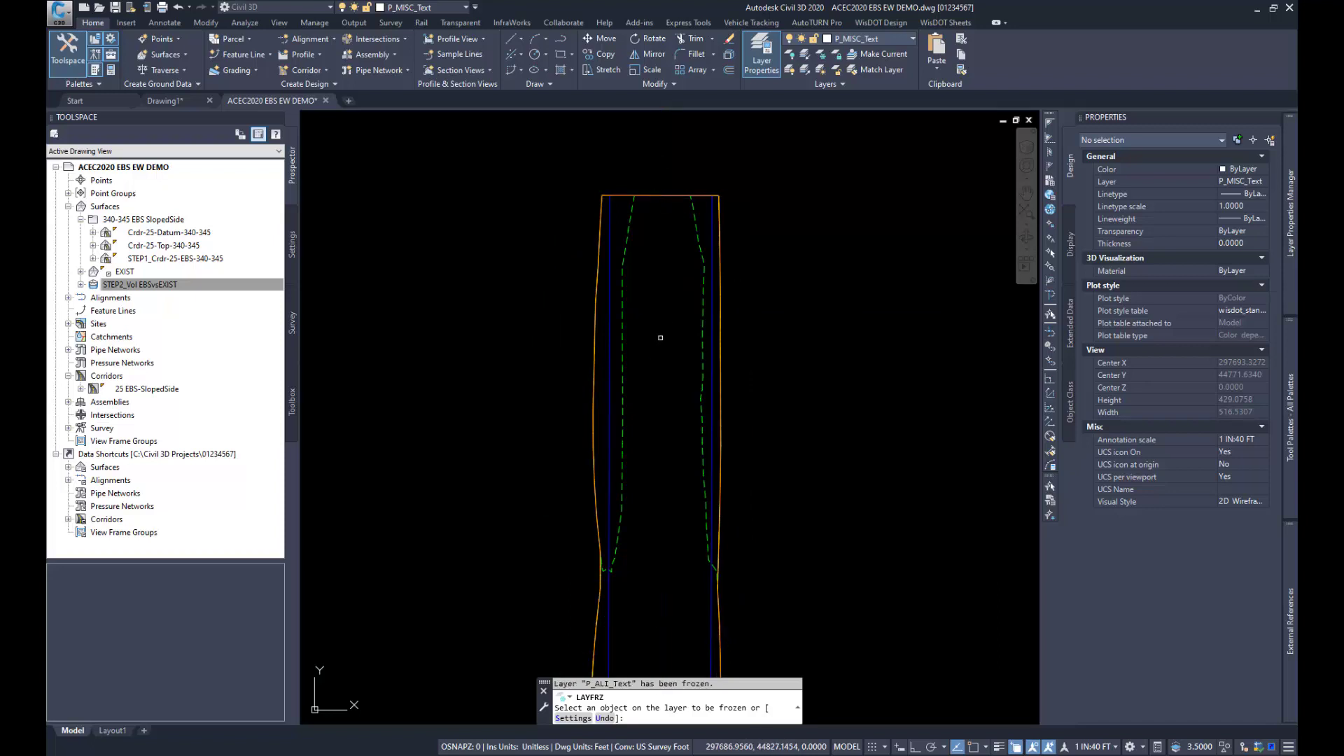
{"action": "left_click", "coordinate": [608, 312]}
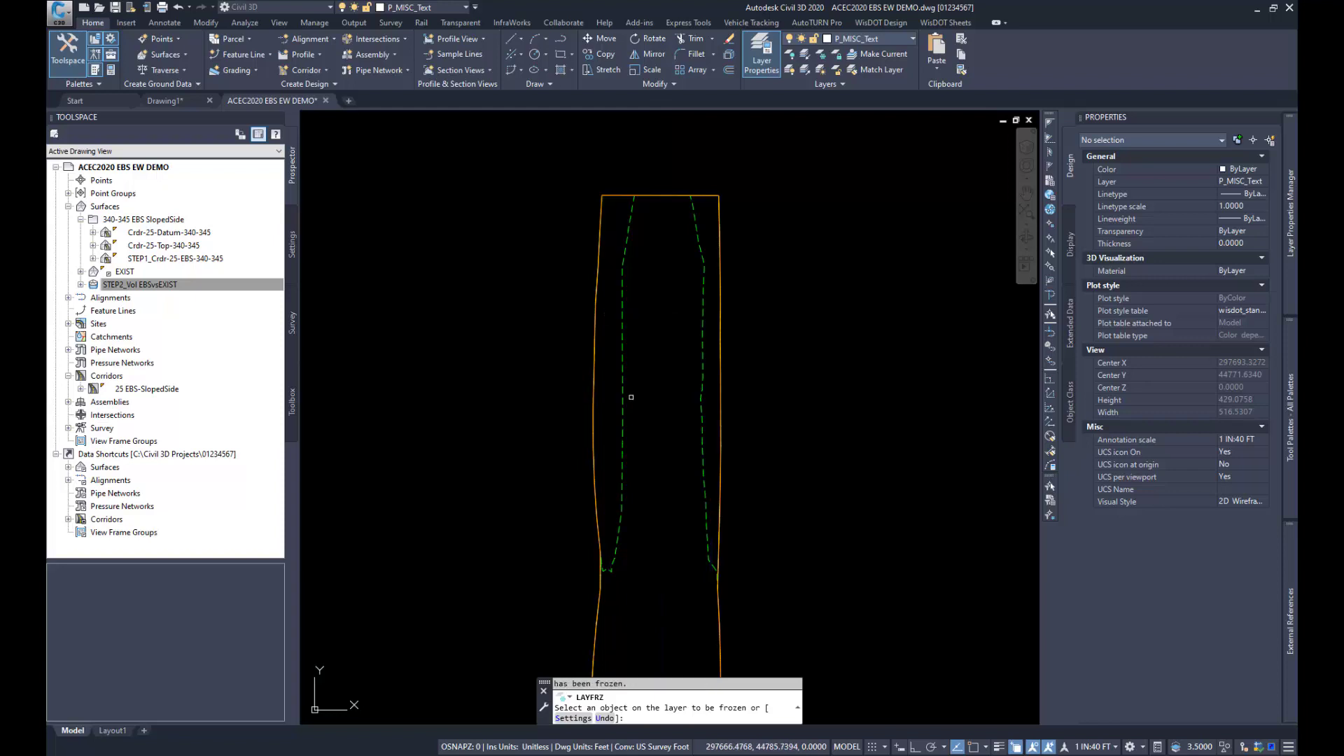
{"action": "key", "text": "Return"}
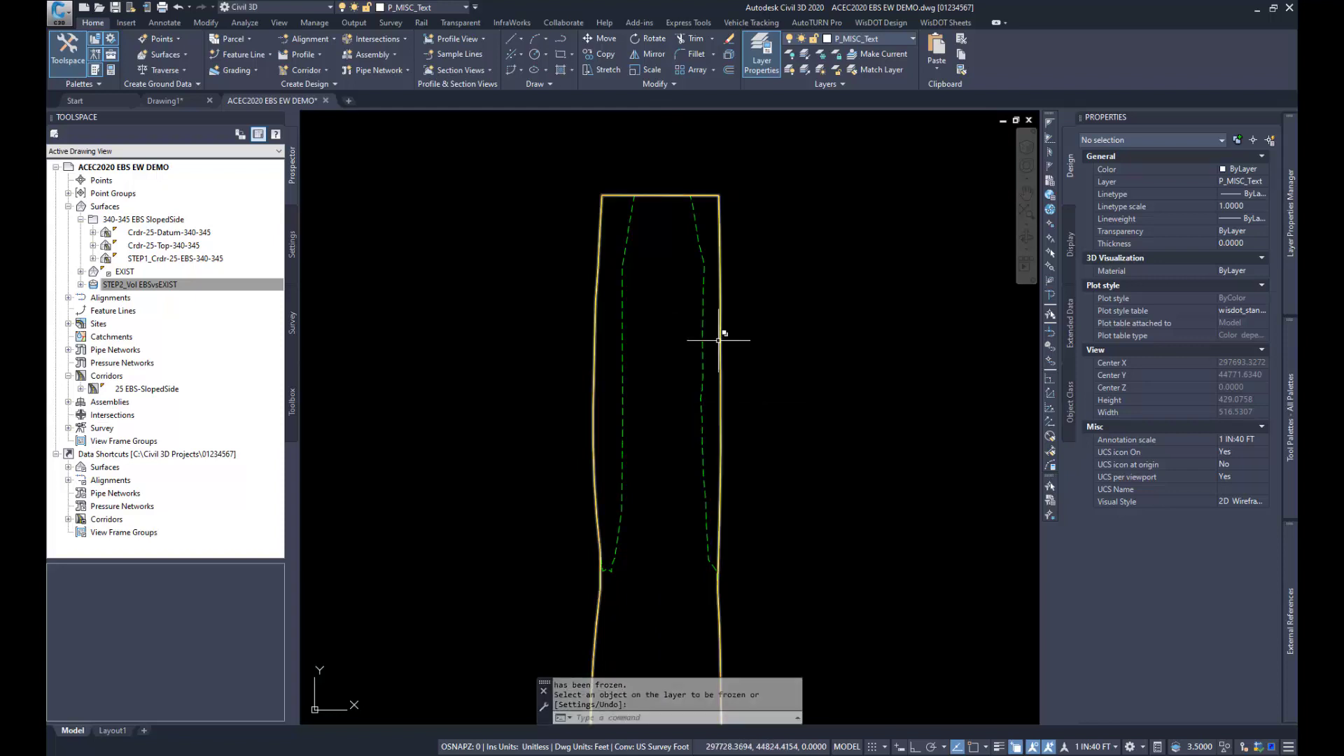
Step: Extract the border and user contours from the STEP2_Vol EBSvsEXIST volume surface as separate drawing objects
{"action": "left_click", "coordinate": [622, 328]}
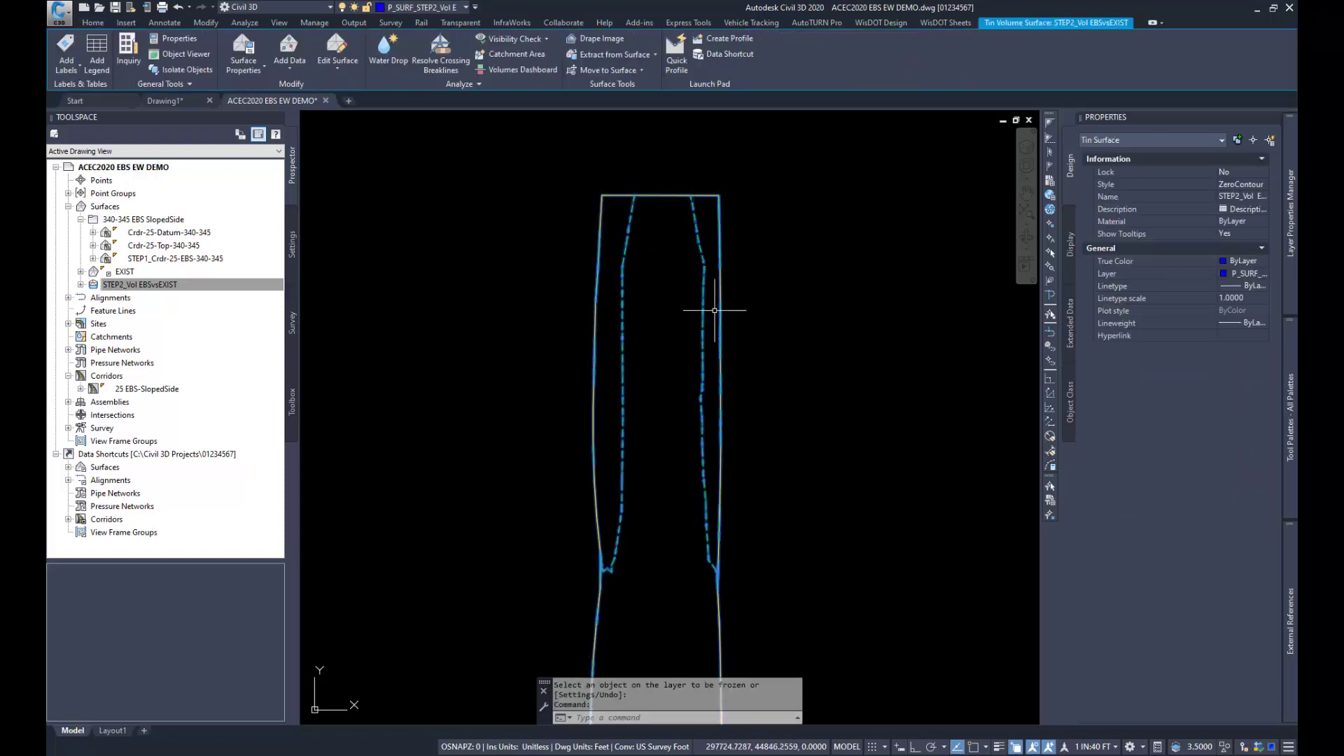
{"action": "scroll", "coordinate": [646, 265], "scroll_direction": "down", "scroll_amount": 2}
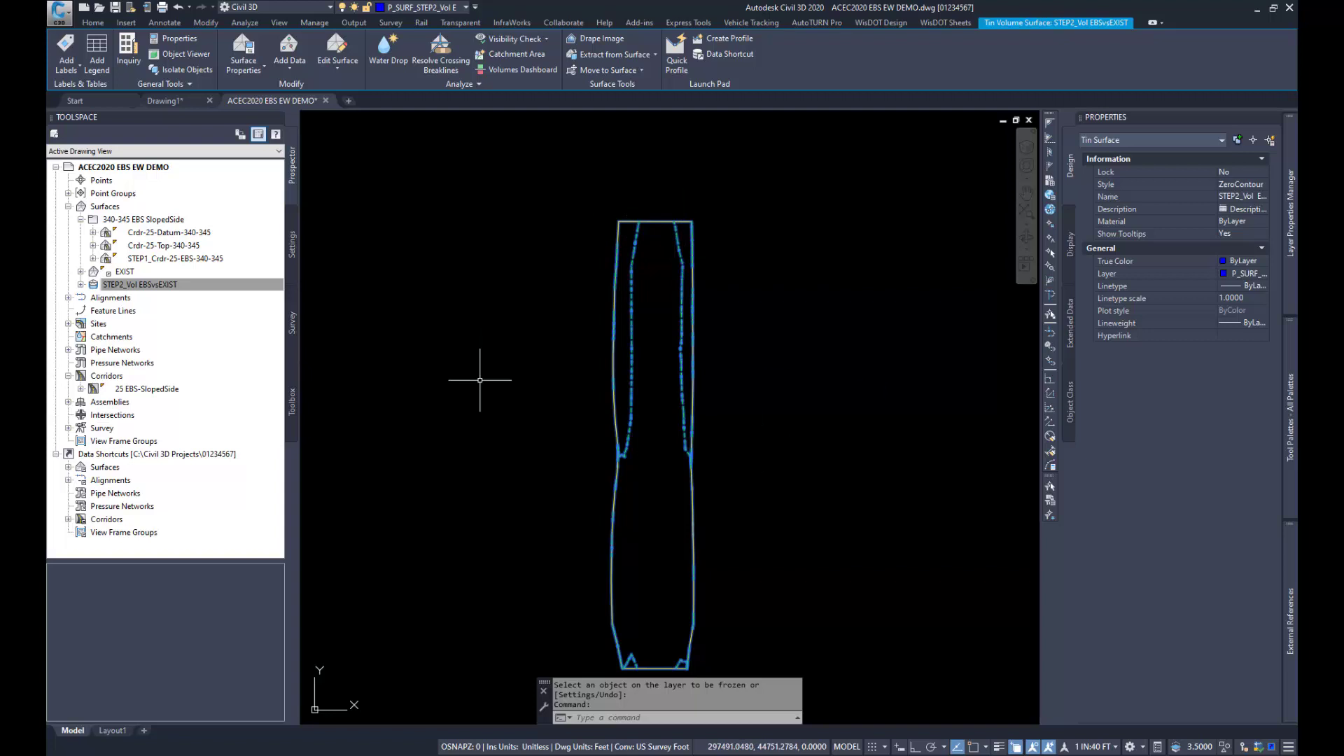
{"action": "left_click", "coordinate": [621, 56]}
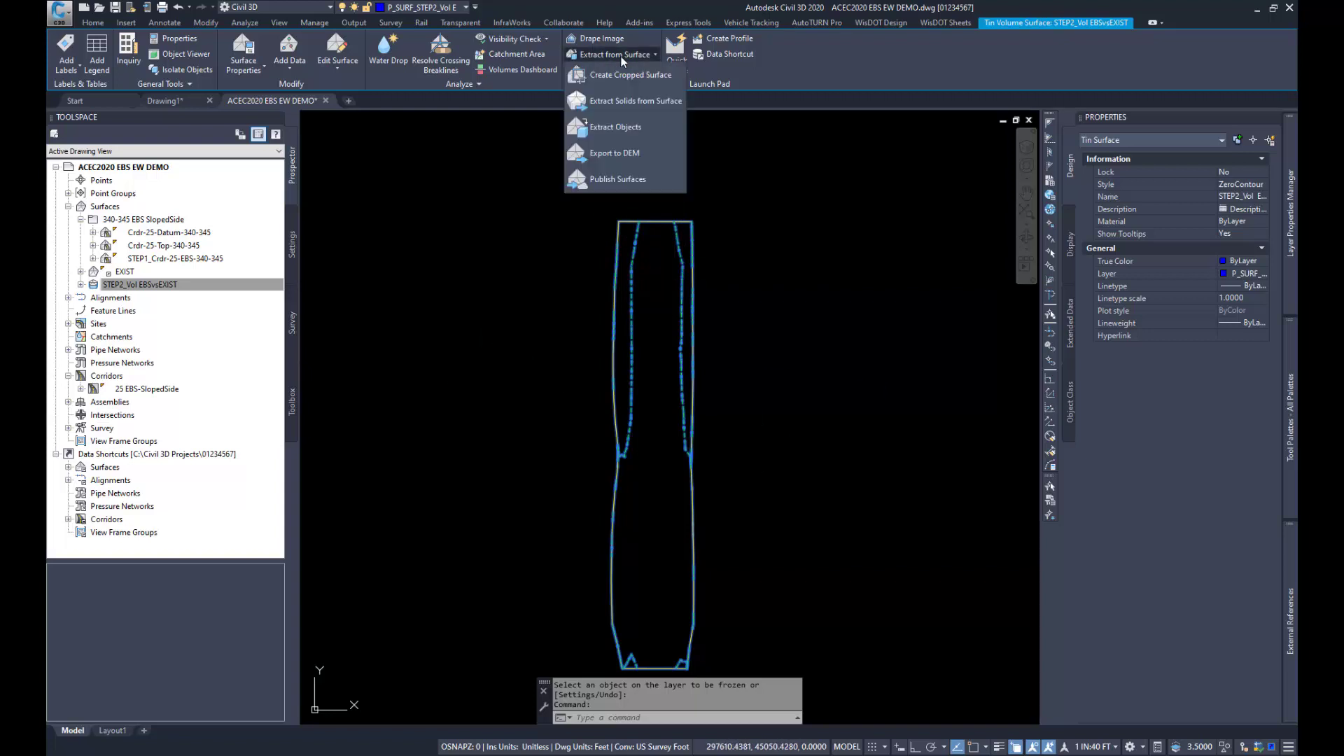
{"action": "left_click", "coordinate": [610, 127]}
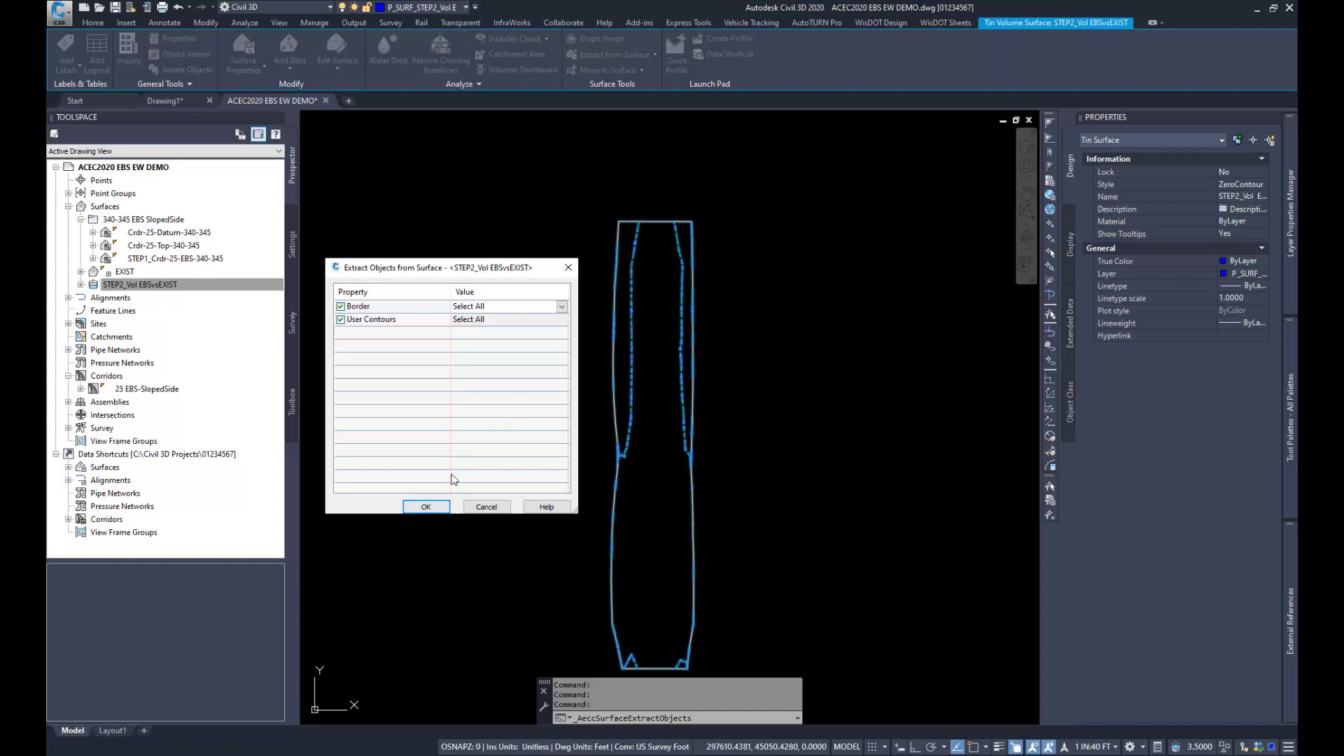
{"action": "left_click", "coordinate": [426, 506]}
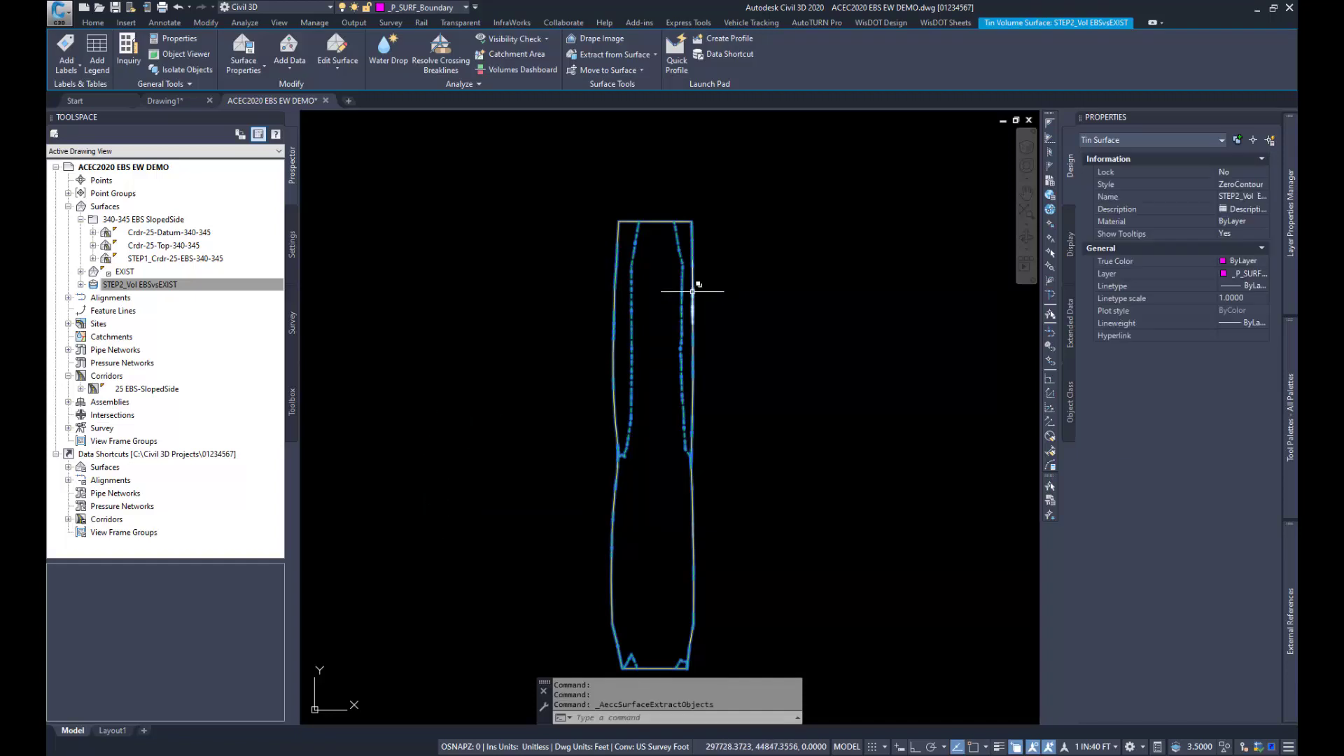
{"action": "mouse_move", "coordinate": [683, 289]}
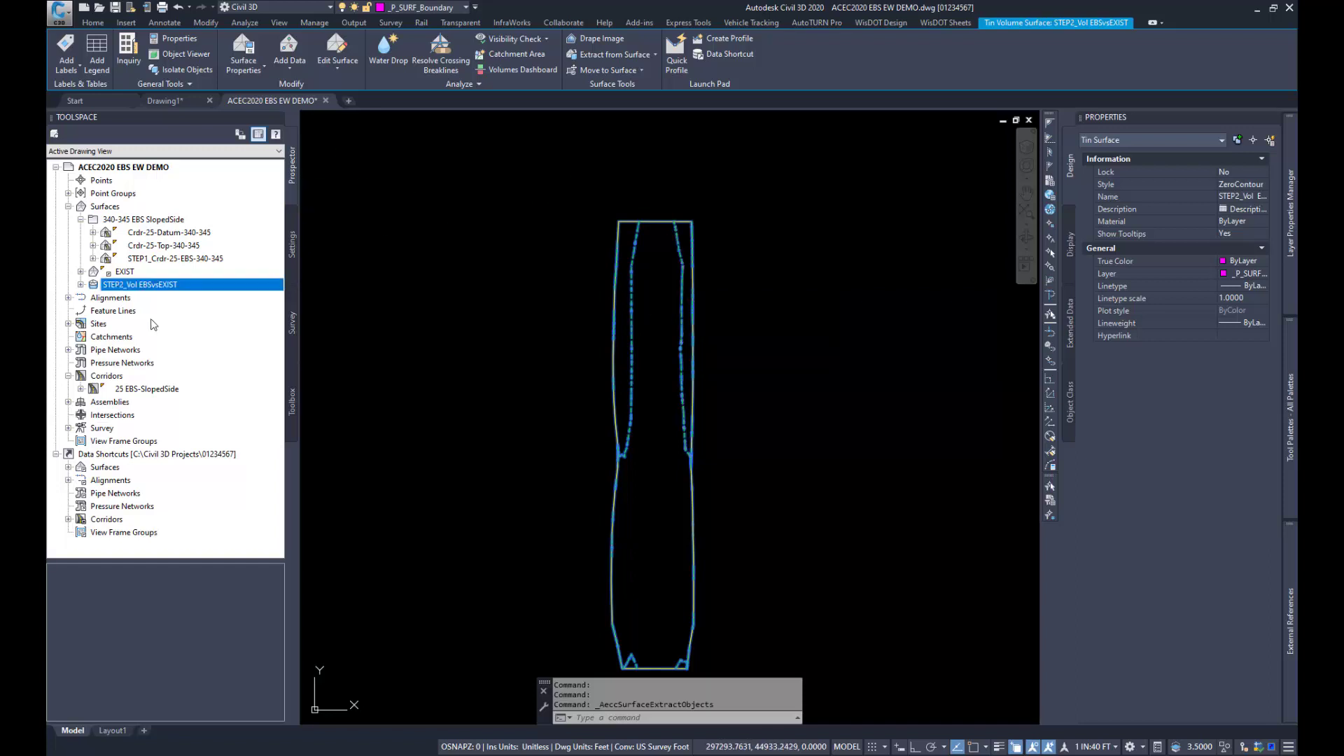
Step: Set the surface style of STEP2_Vol EBSvsEXIST to _No Display
{"action": "right_click", "coordinate": [149, 287]}
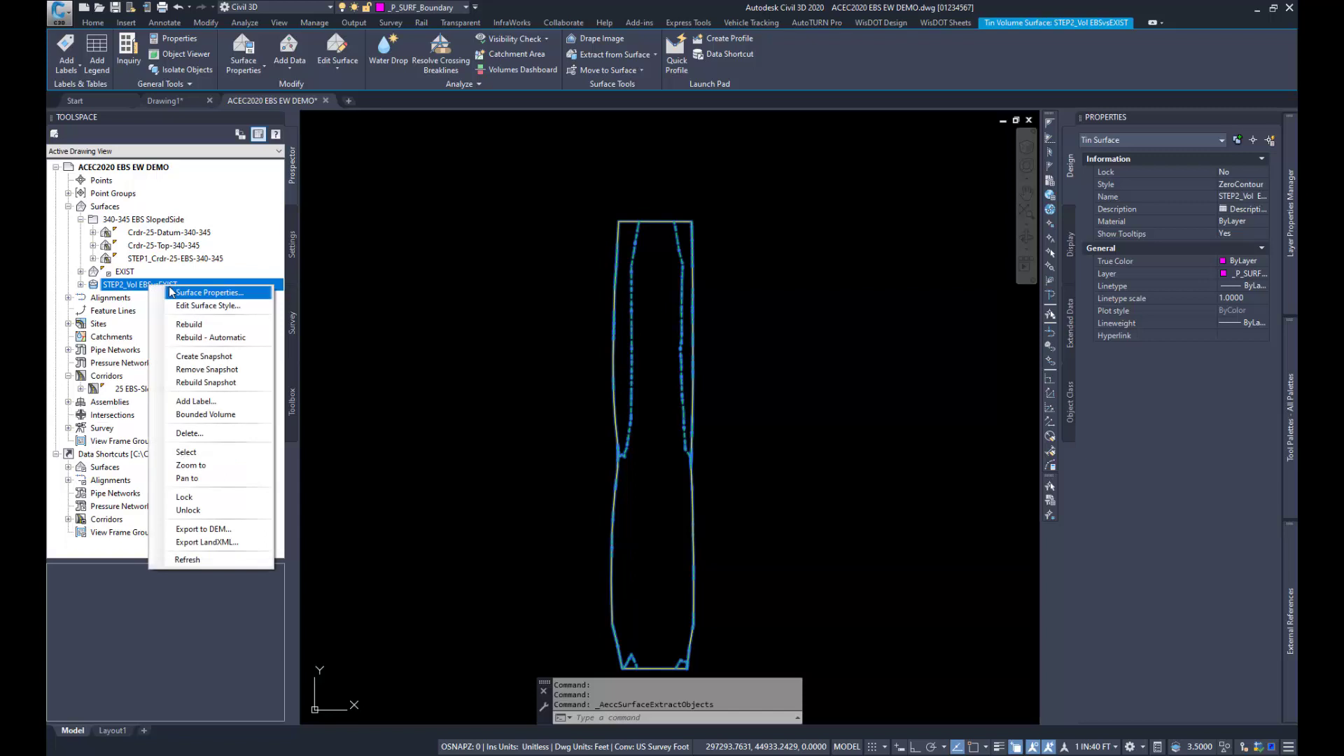
{"action": "left_click", "coordinate": [181, 293]}
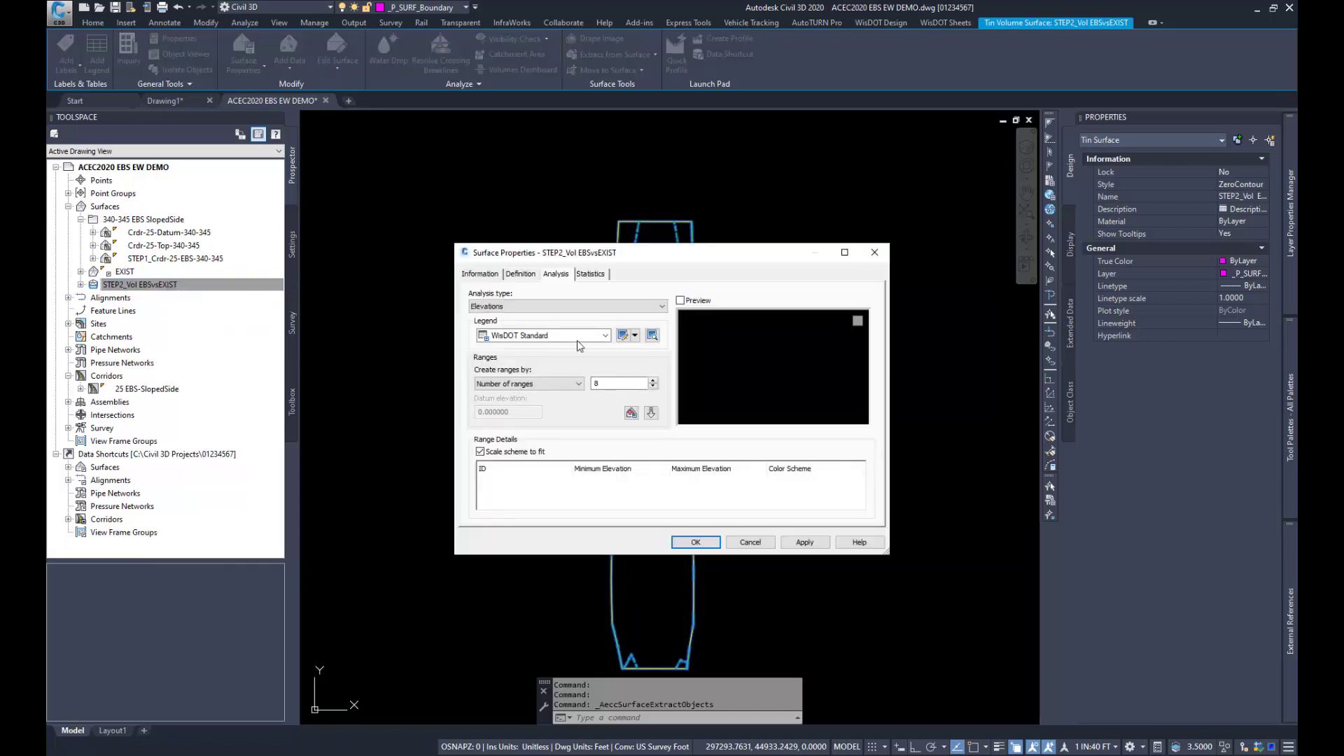
{"action": "left_click", "coordinate": [480, 273]}
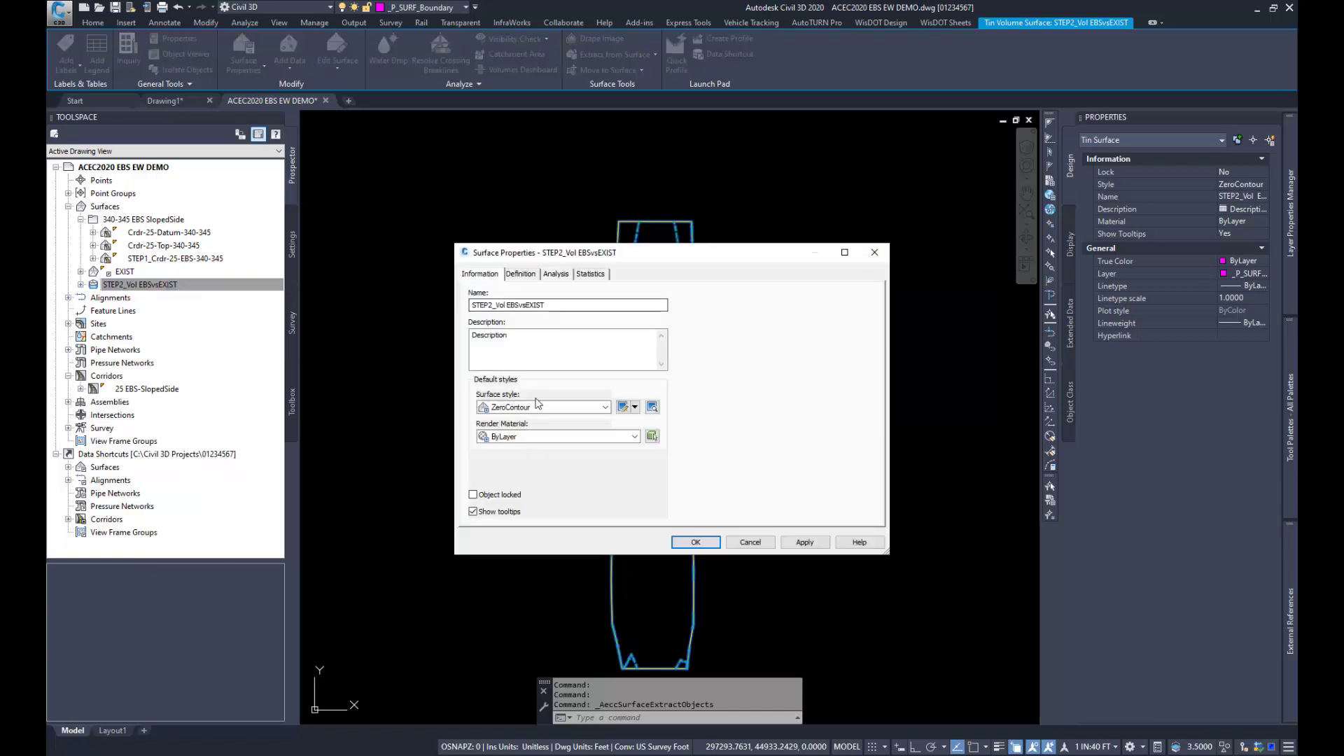
{"action": "left_click", "coordinate": [540, 407]}
{"action": "scroll", "coordinate": [553, 432], "scroll_direction": "up", "scroll_amount": 4}
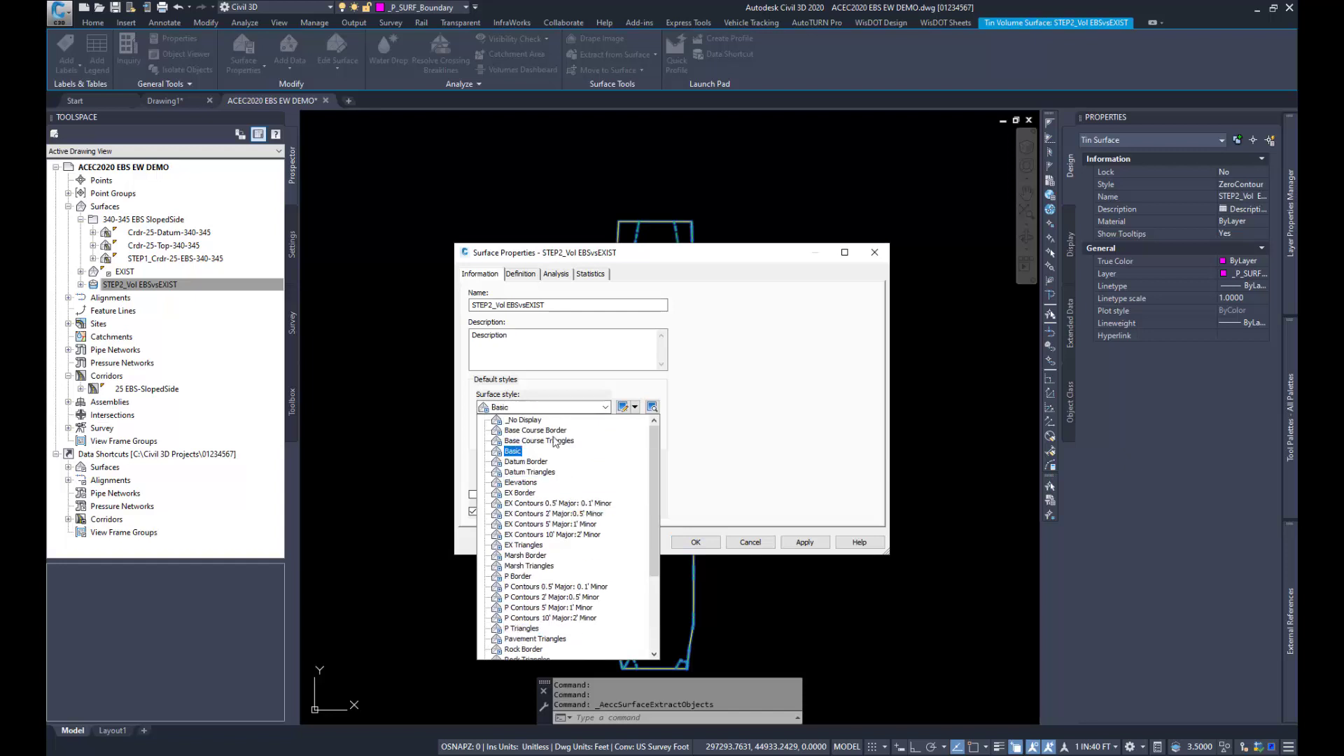
{"action": "left_click", "coordinate": [532, 420]}
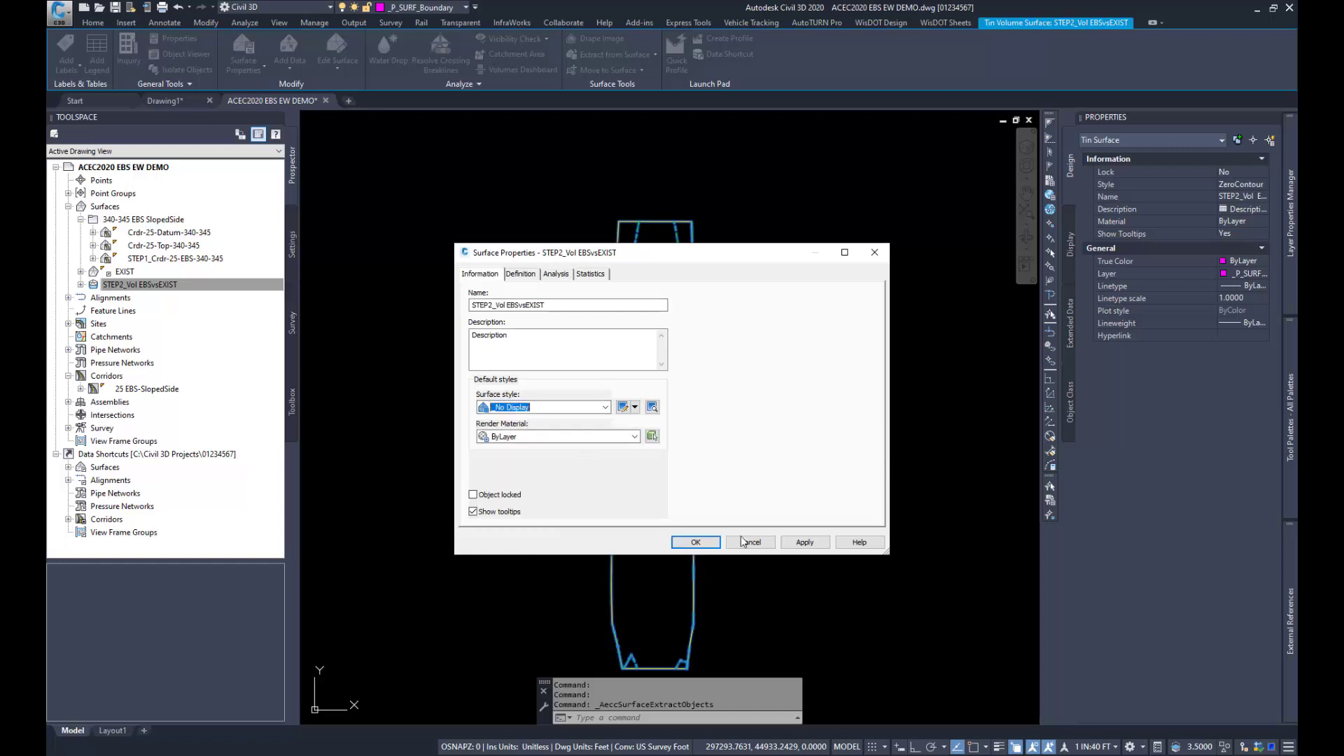
{"action": "left_click", "coordinate": [706, 540]}
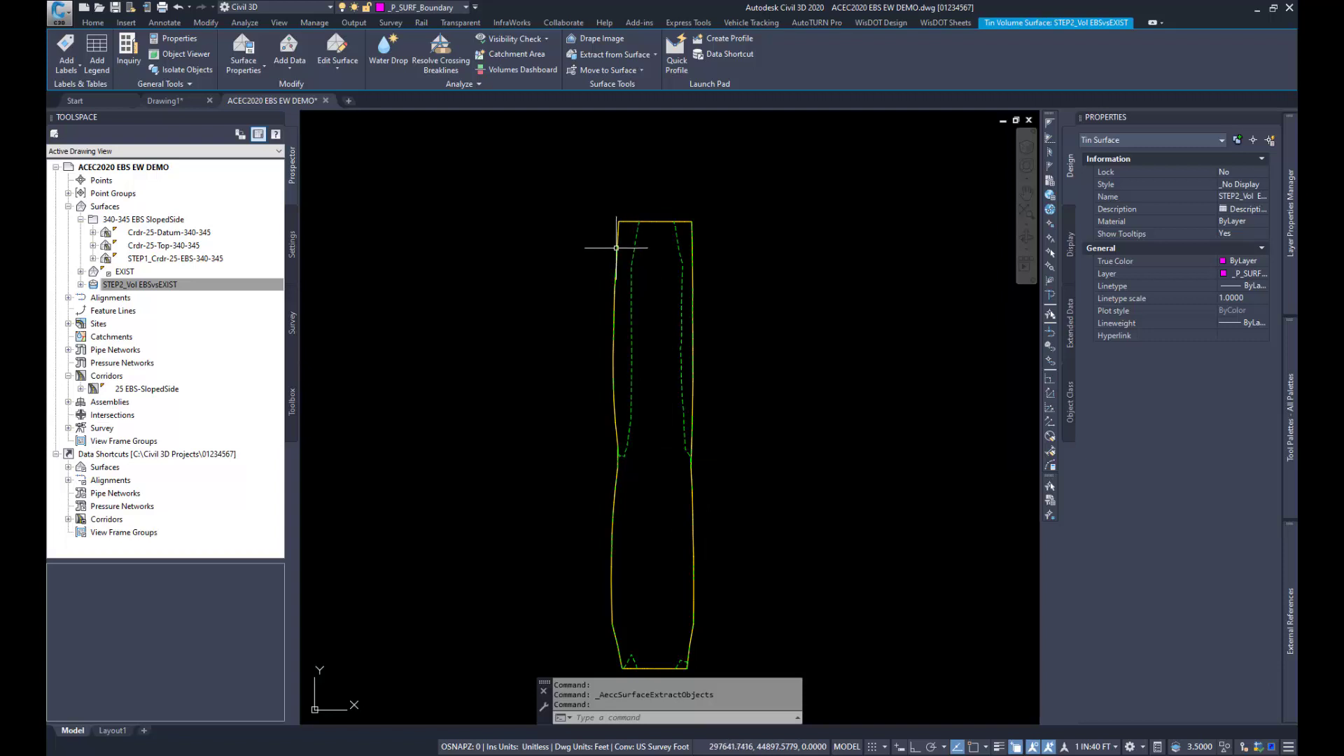
Step: Convert the extracted 3D border polyline to a 2D polyline and save the drawing
{"action": "scroll", "coordinate": [654, 210], "scroll_direction": "down", "scroll_amount": 2}
{"action": "scroll", "coordinate": [654, 309], "scroll_direction": "up", "scroll_amount": 2}
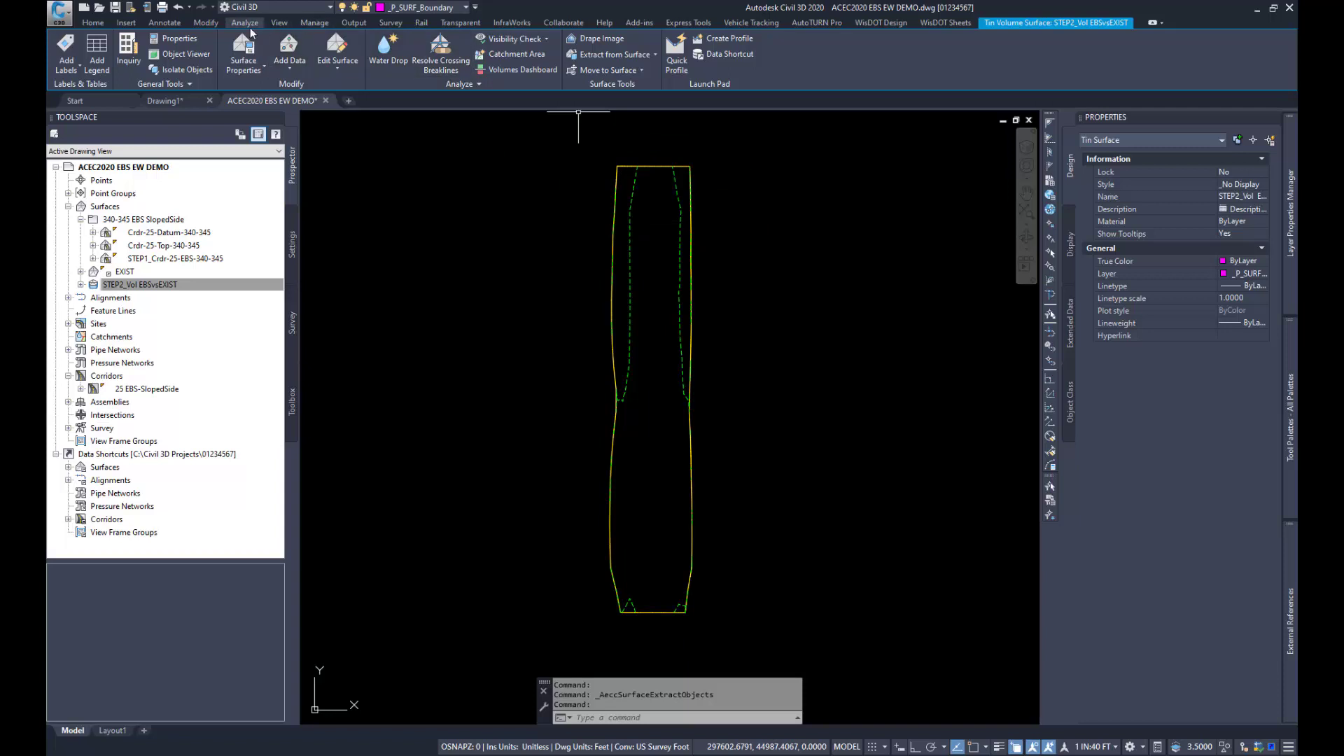
{"action": "left_click", "coordinate": [212, 25]}
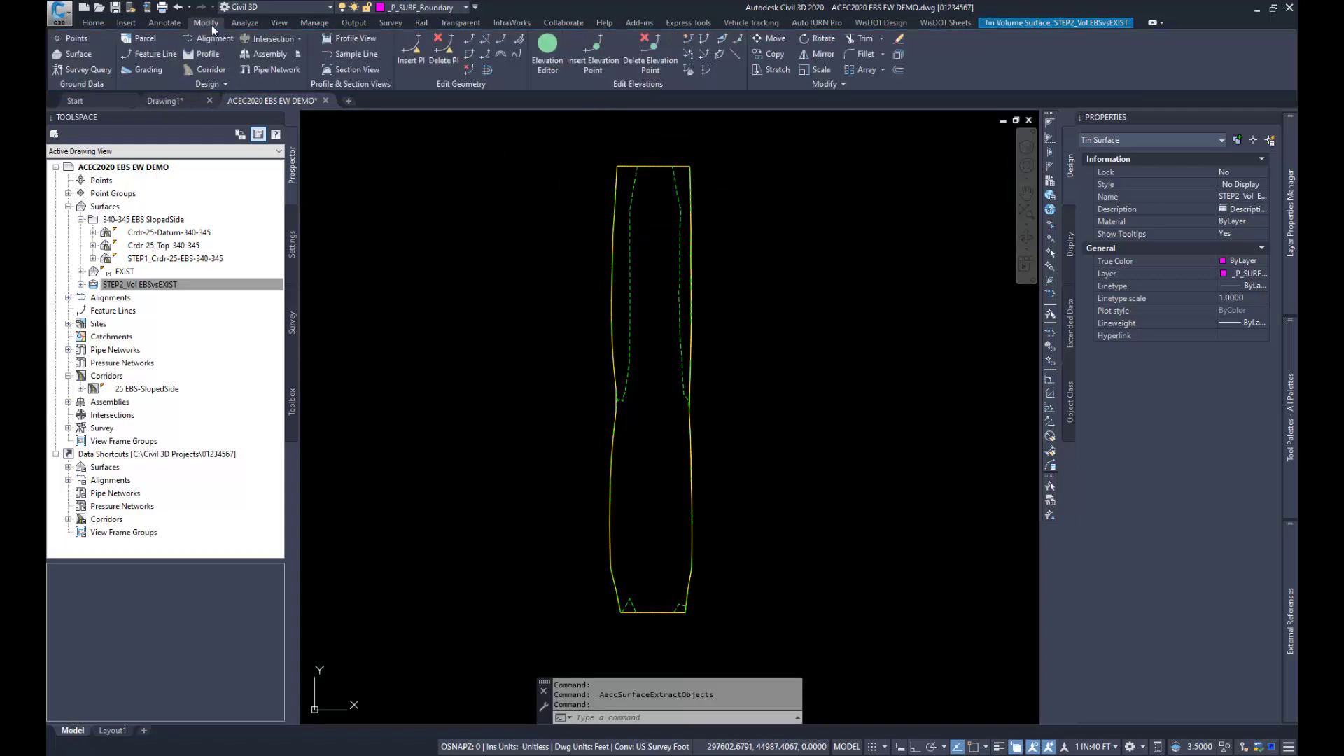
{"action": "left_click", "coordinate": [196, 82]}
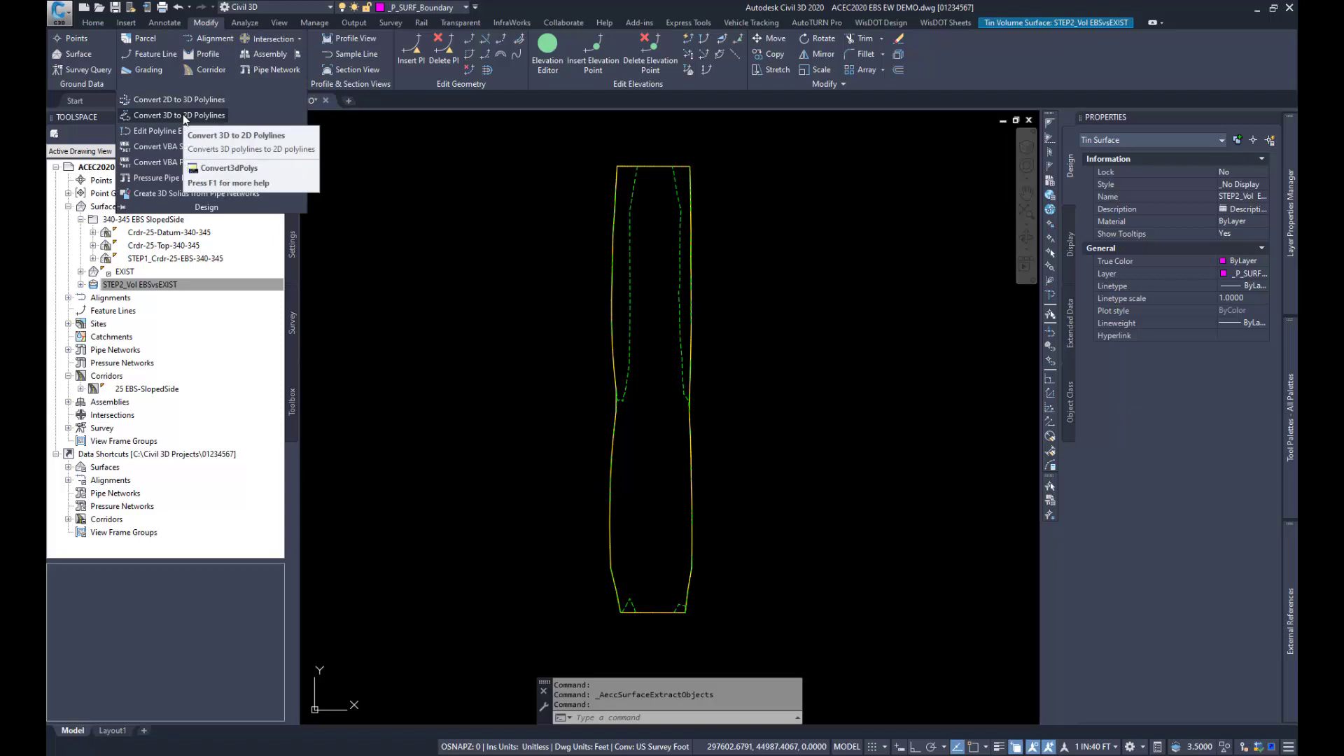
{"action": "left_click", "coordinate": [183, 115]}
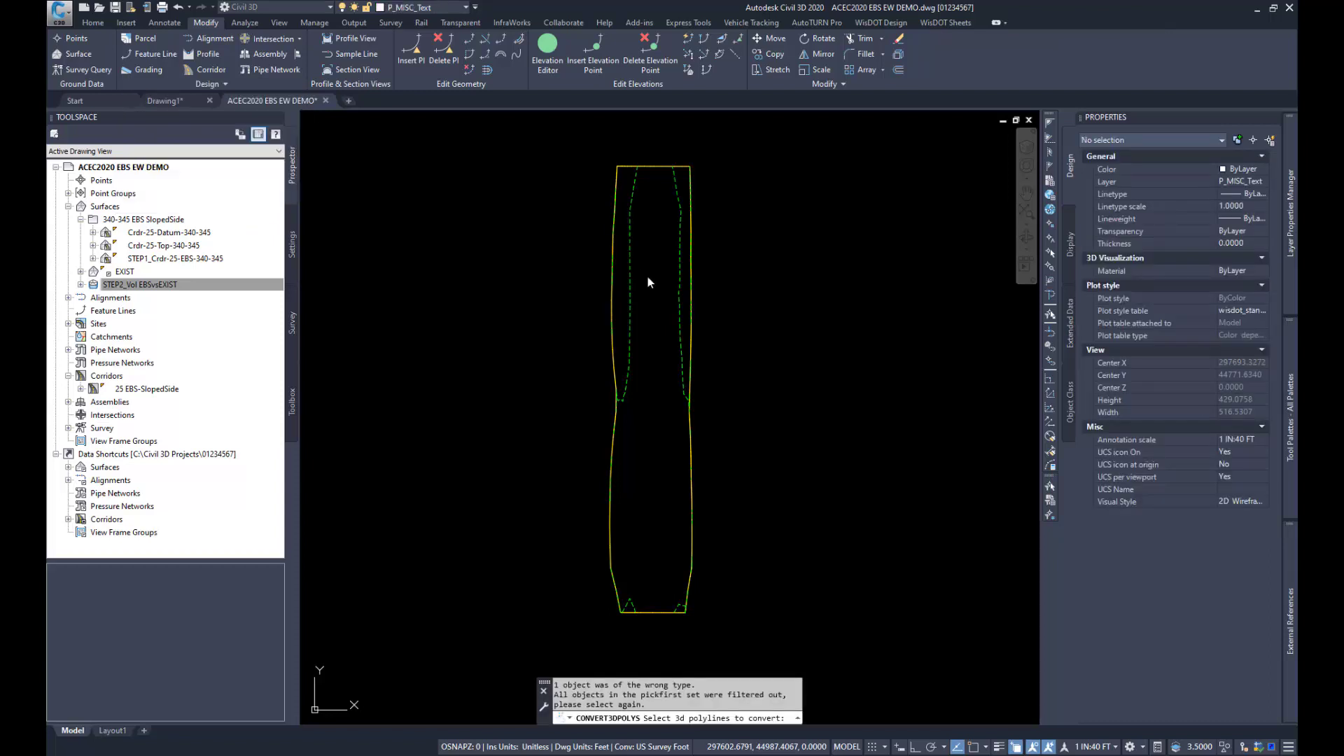
{"action": "left_click", "coordinate": [620, 153]}
{"action": "left_click", "coordinate": [581, 111]}
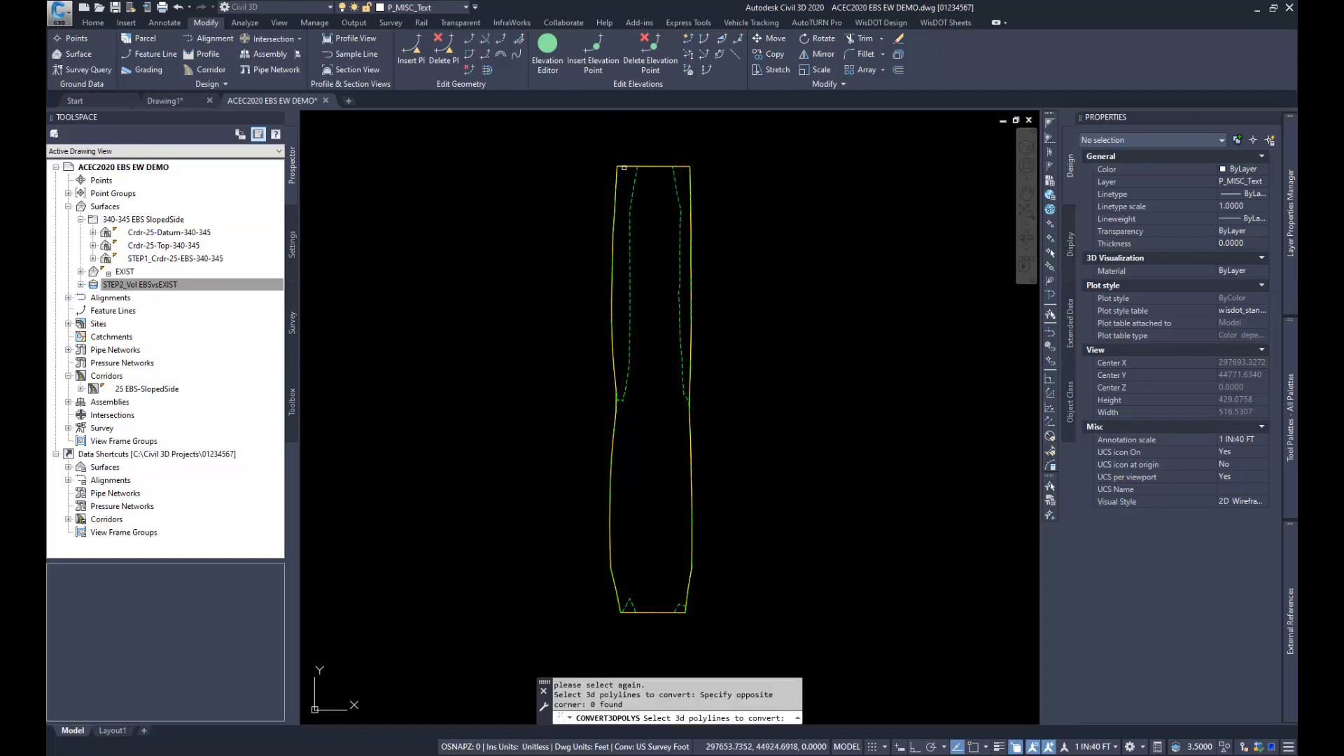
{"action": "left_click", "coordinate": [630, 165]}
{"action": "left_click", "coordinate": [685, 216]}
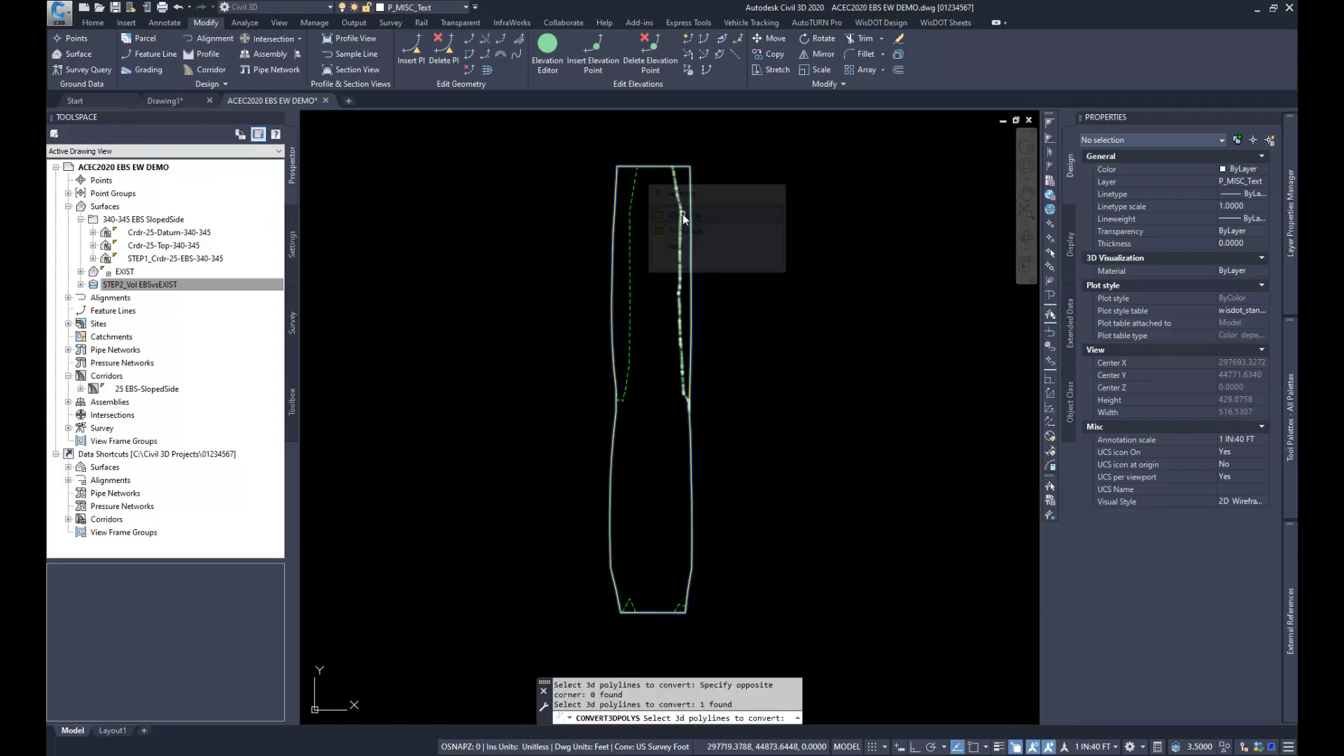
{"action": "key", "text": "Return"}
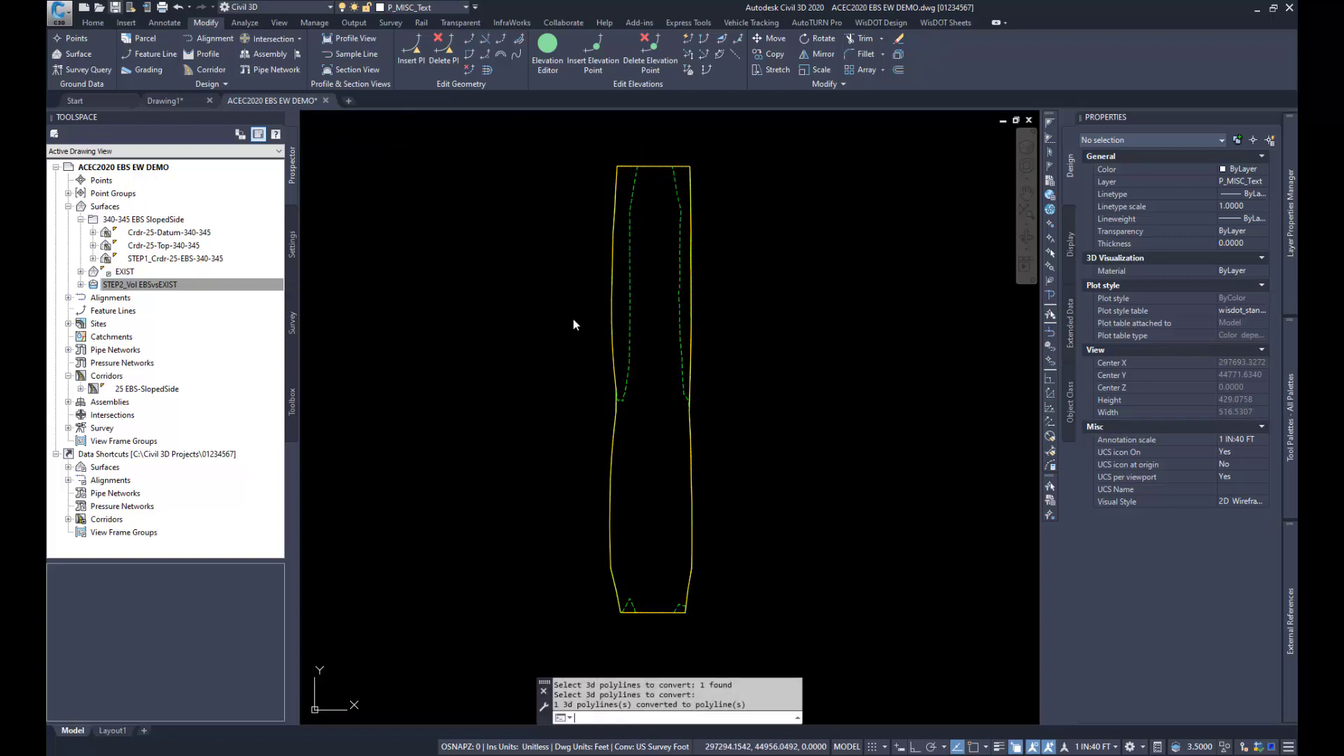
{"action": "key", "text": "ctrl+s"}
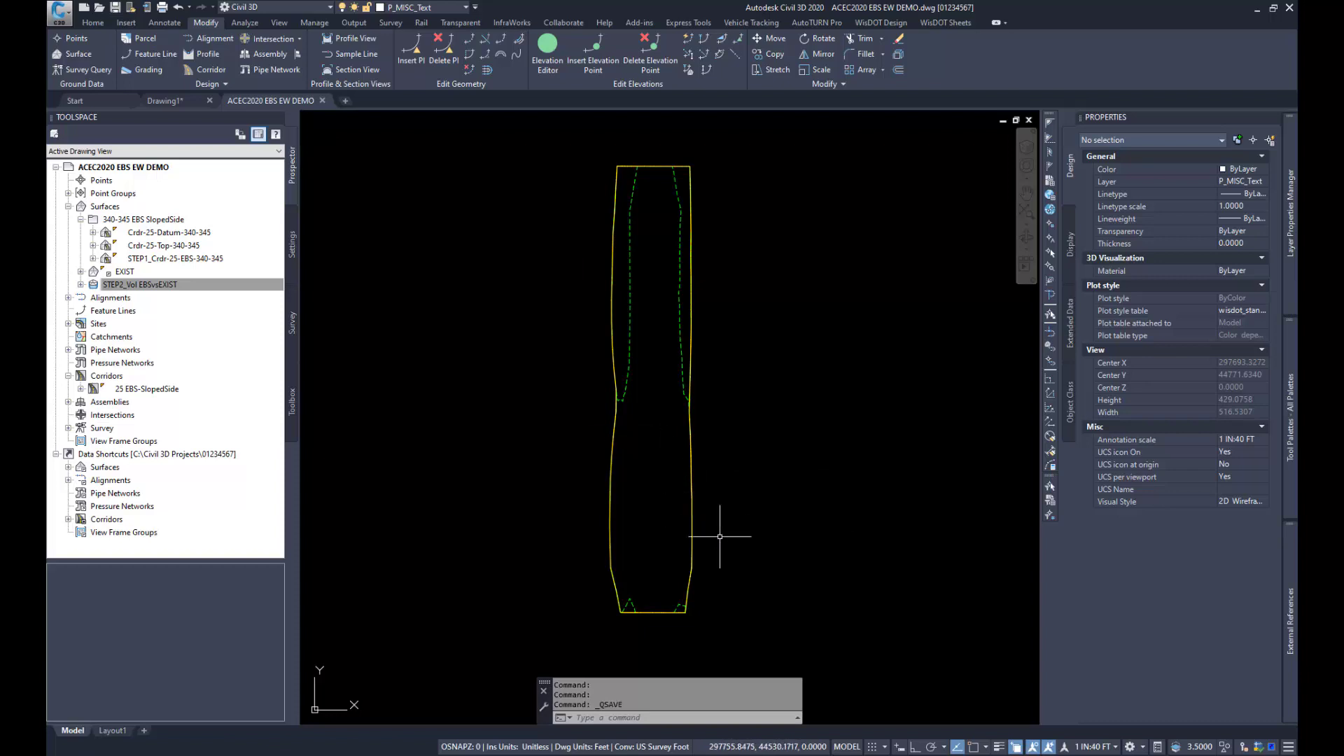
Step: Create a boundary polyline with island detection off from a point inside the area enclosed by the zero contours and border
{"action": "left_click", "coordinate": [641, 717]}
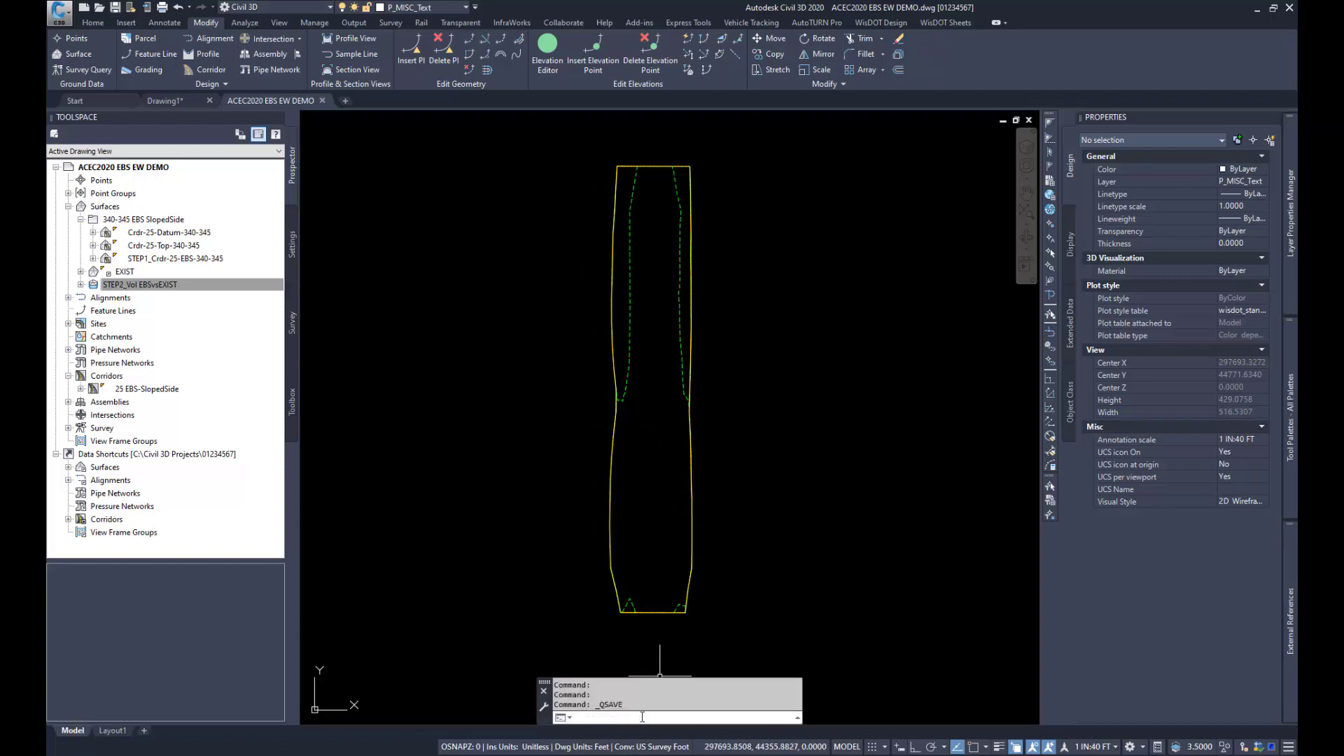
{"action": "type", "text": "Boundar"}
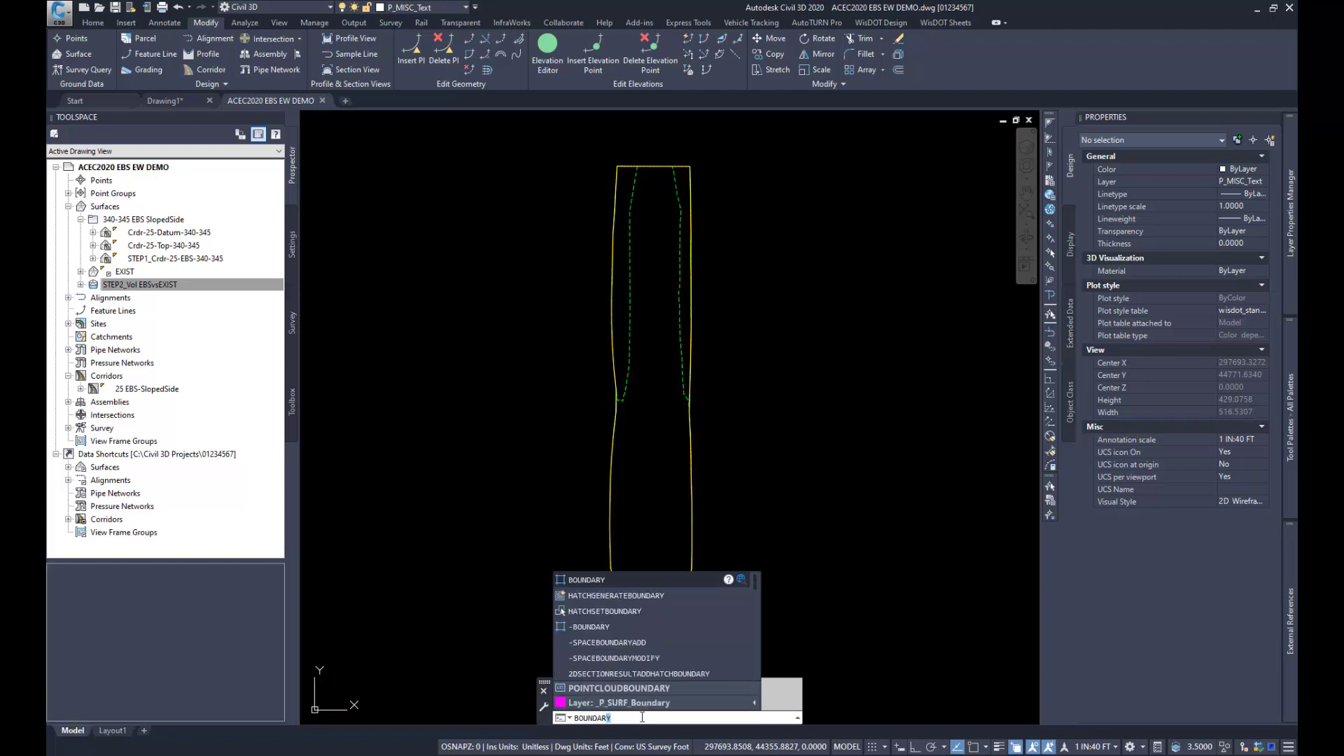
{"action": "key", "text": "Return"}
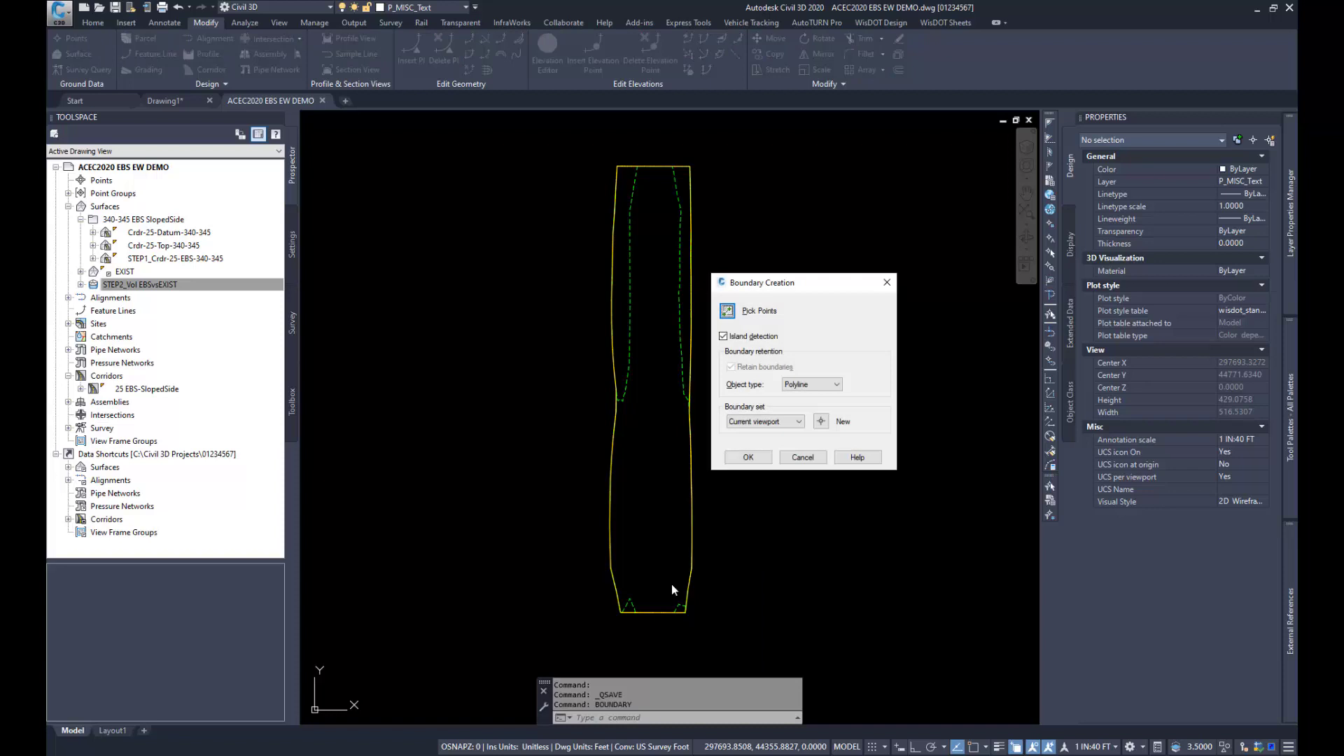
{"action": "left_click", "coordinate": [725, 337]}
{"action": "left_click", "coordinate": [729, 312]}
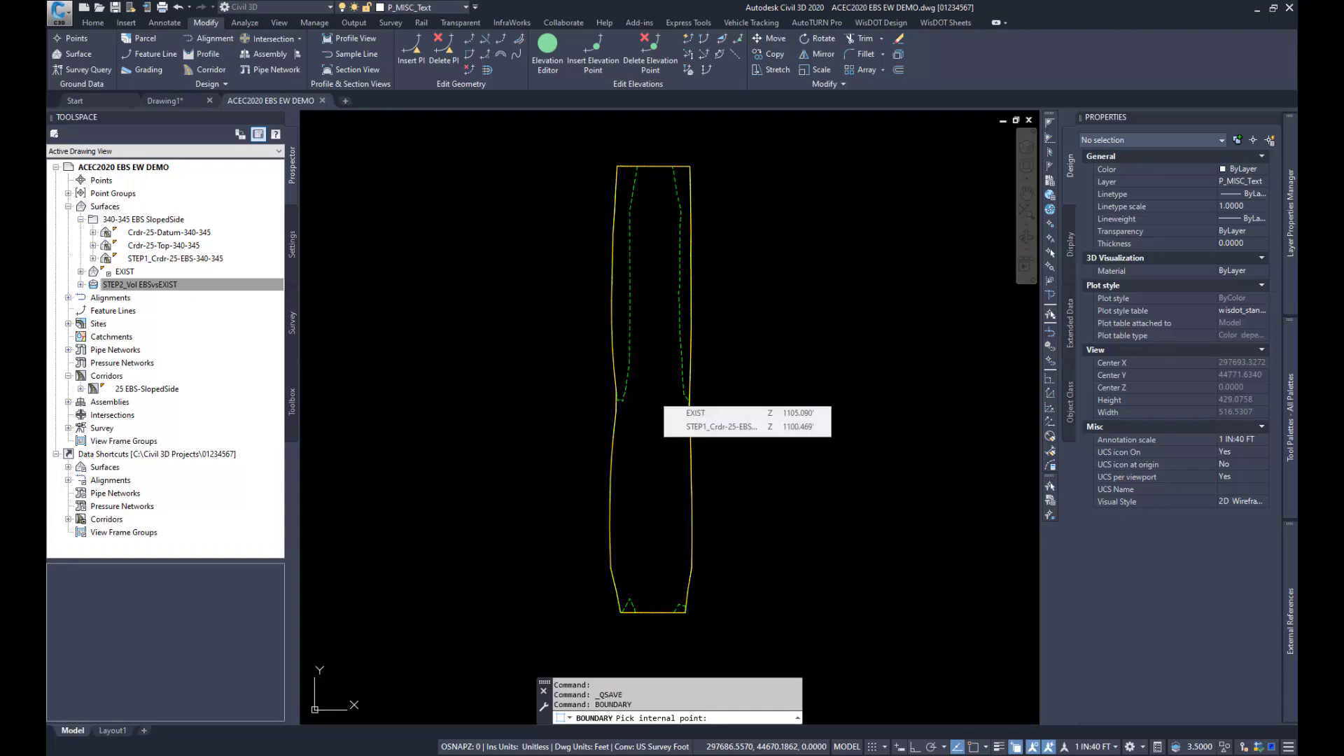
{"action": "left_click", "coordinate": [653, 394]}
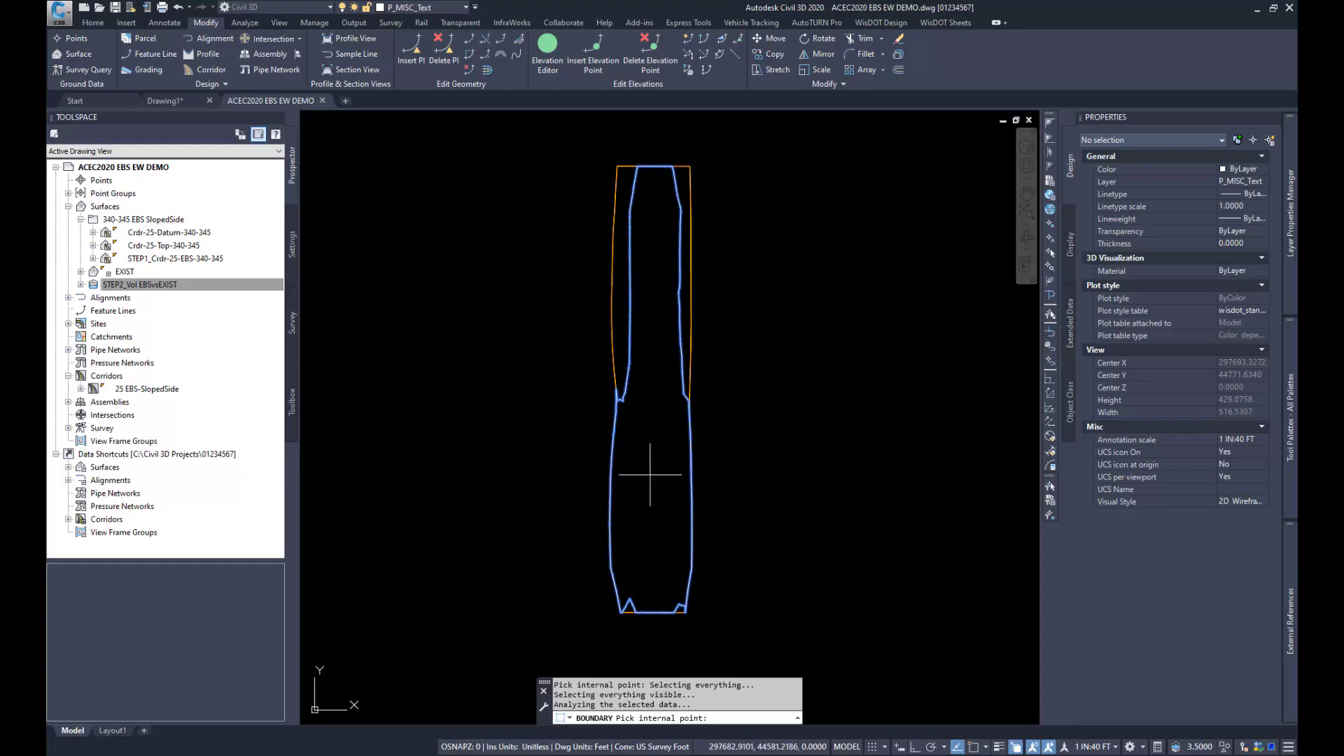
{"action": "mouse_move", "coordinate": [645, 464]}
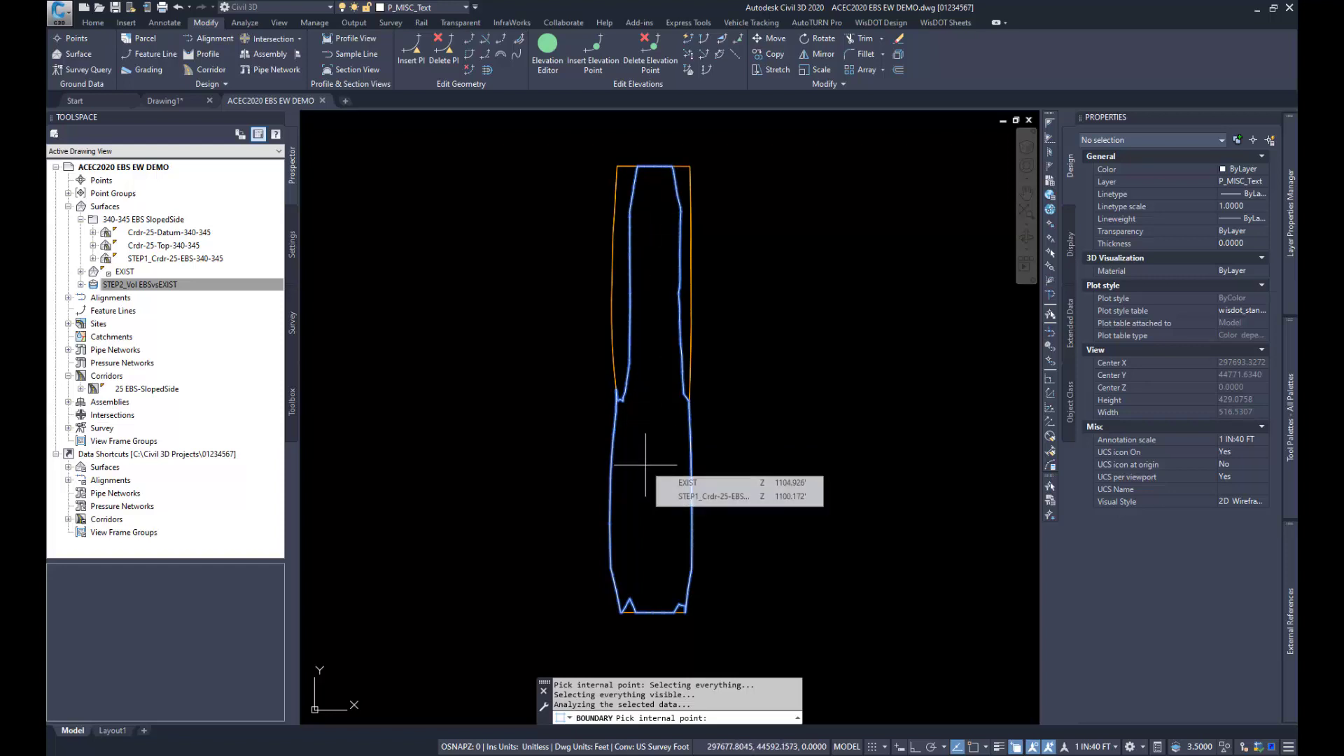
{"action": "key", "text": "Return"}
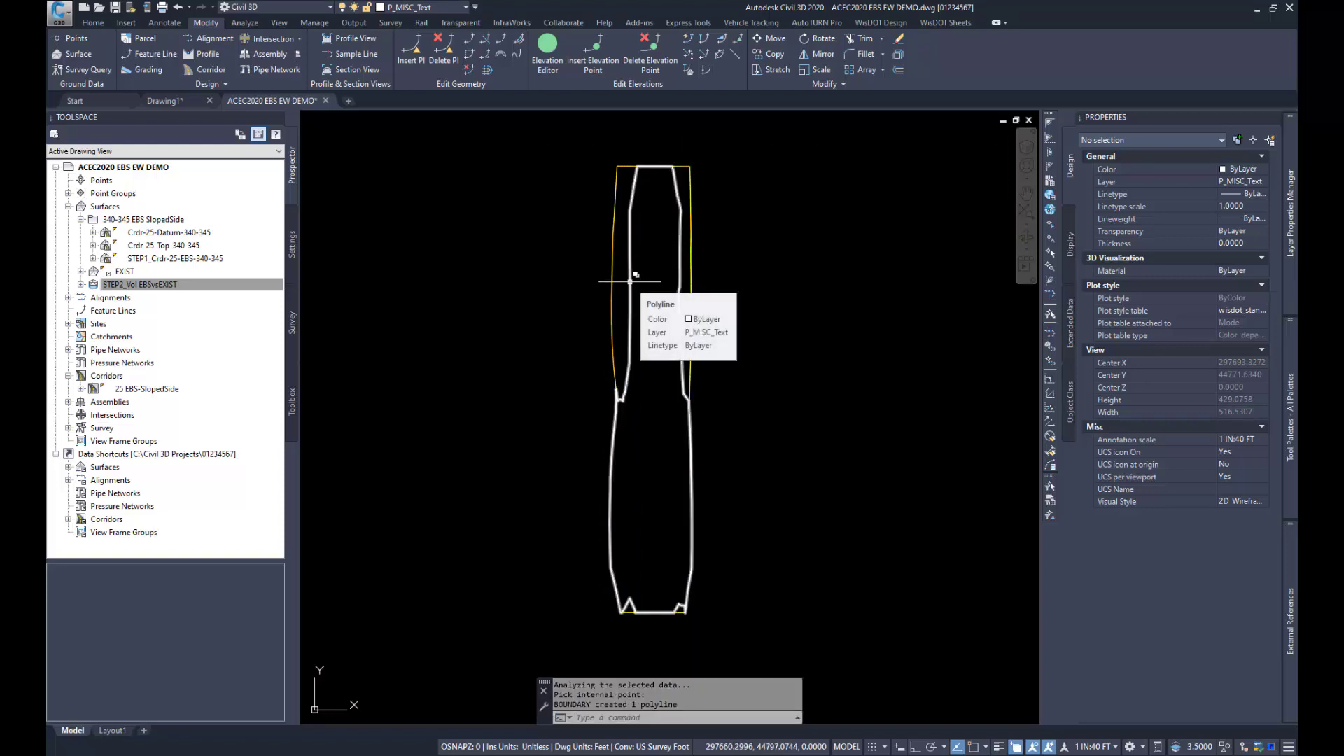
Step: Create a TIN surface named STEP3_Final EBS SlopedSide
{"action": "left_click", "coordinate": [212, 284]}
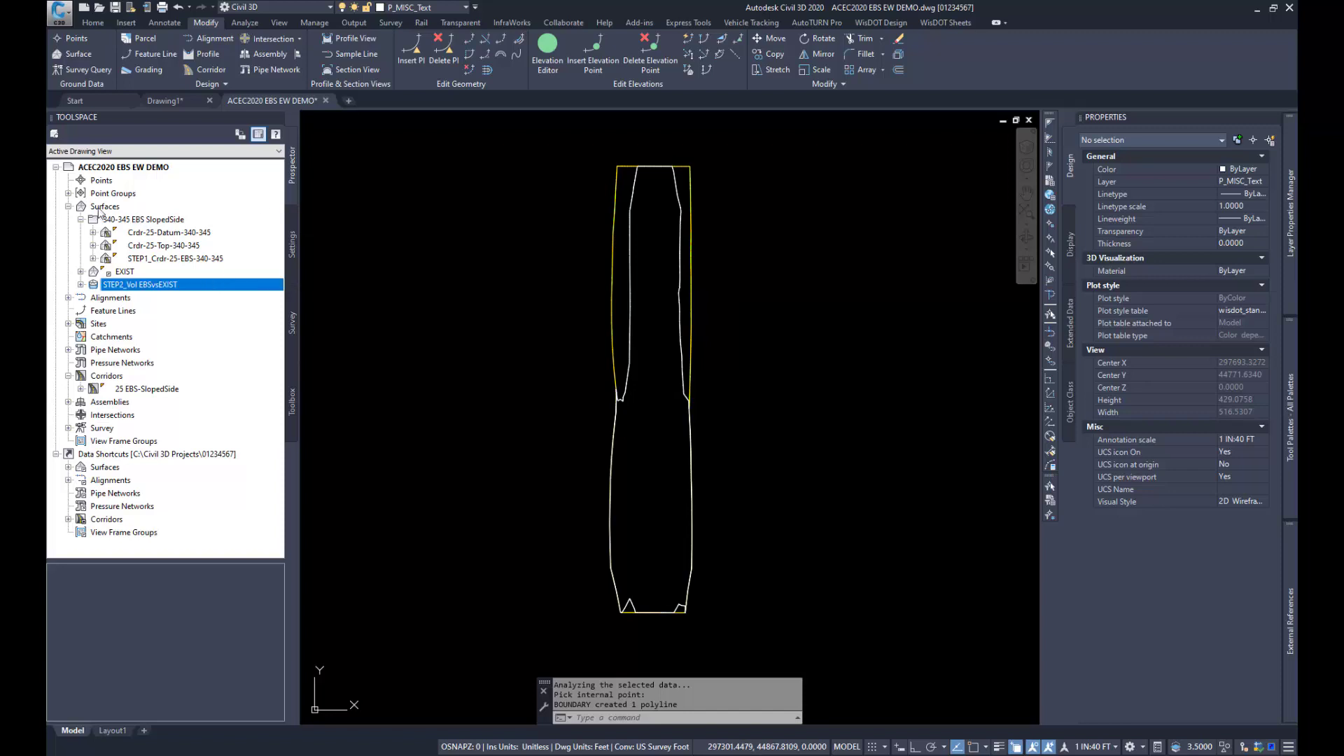
{"action": "right_click", "coordinate": [103, 207]}
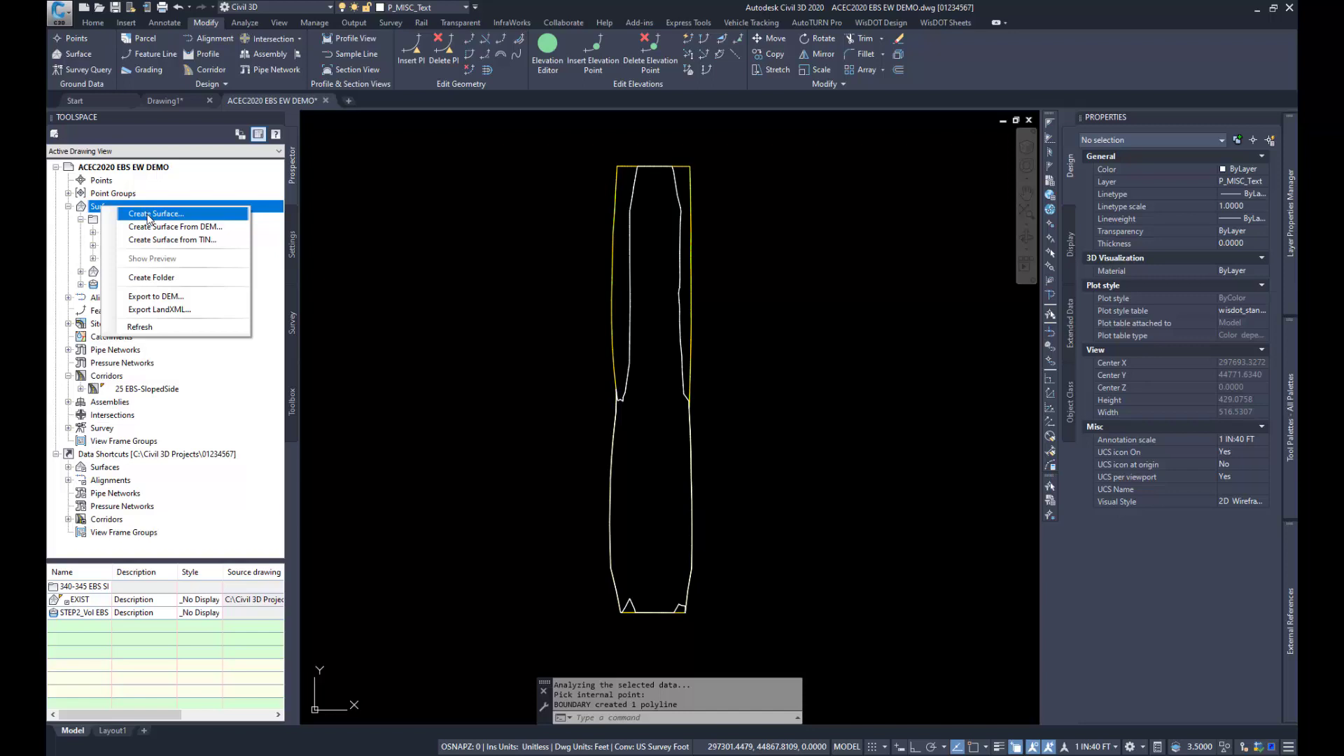
{"action": "left_click", "coordinate": [149, 214]}
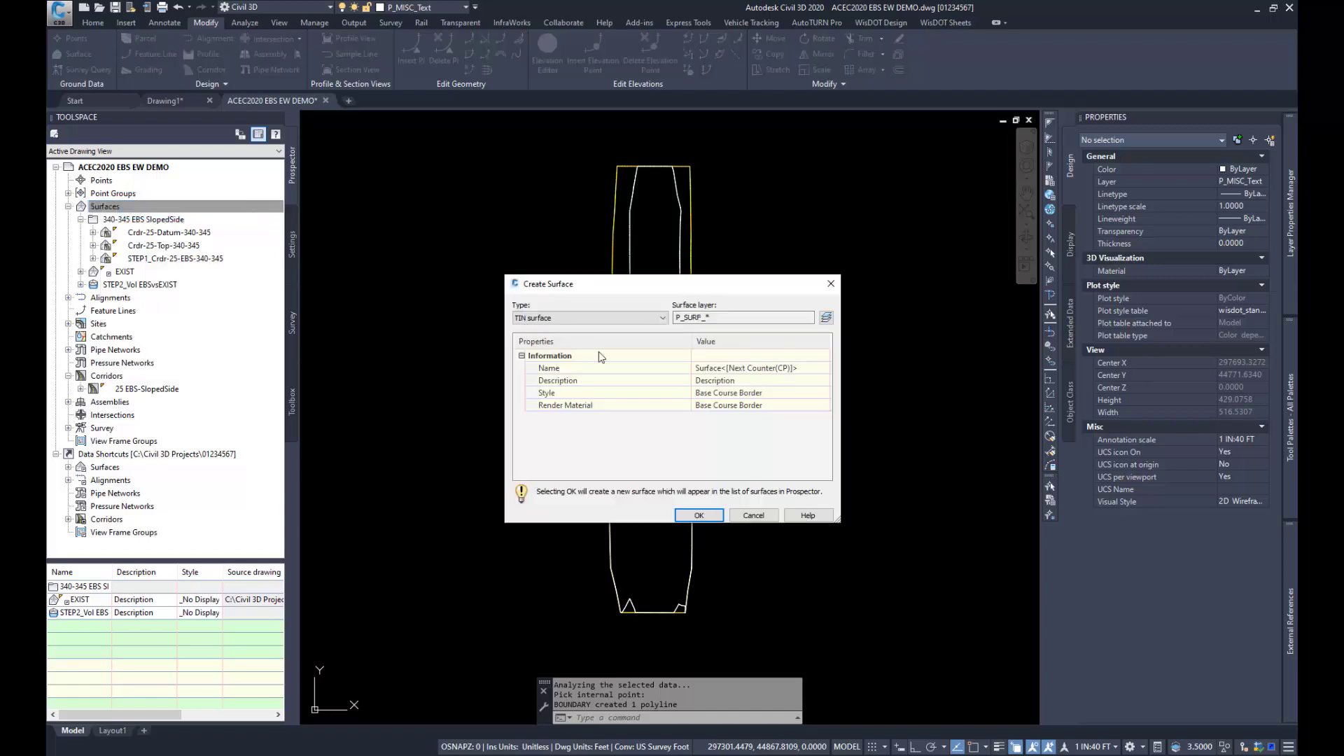
{"action": "left_click", "coordinate": [724, 369]}
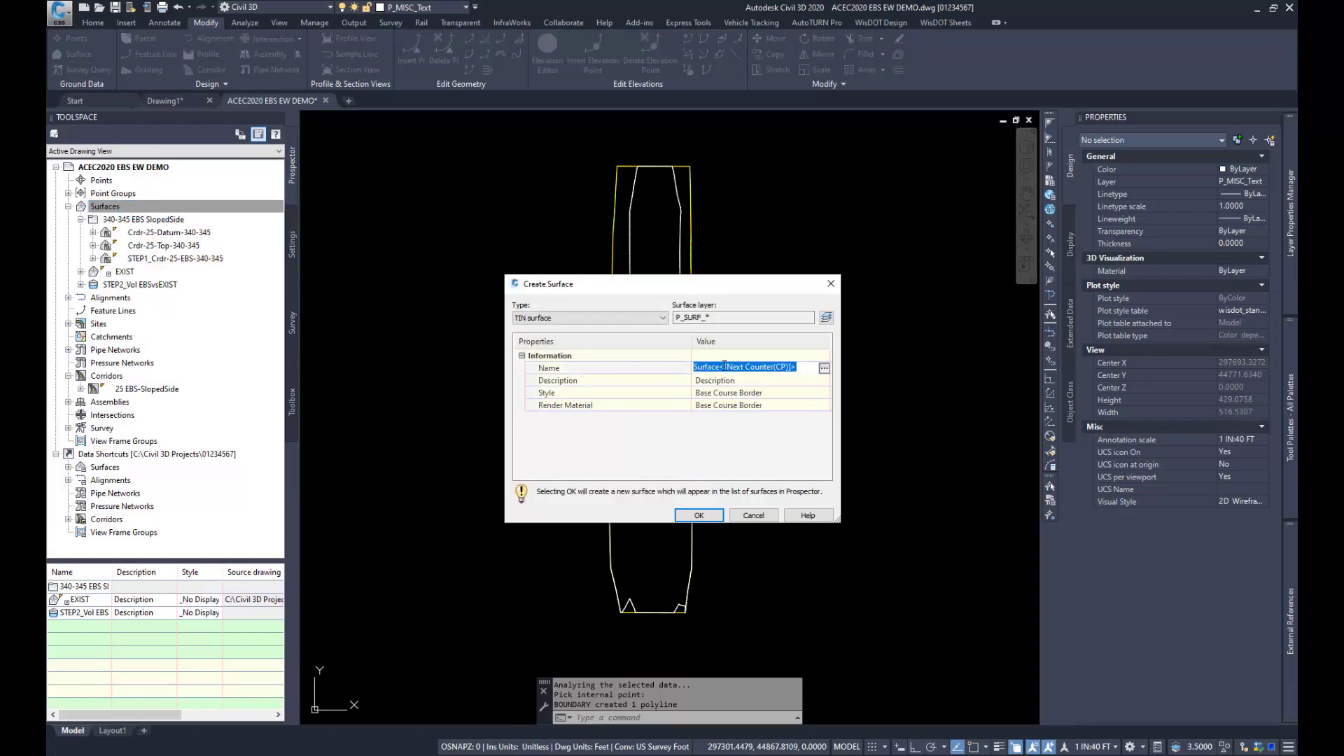
{"action": "type", "text": "STEP3_Final EBS SlopedSide"}
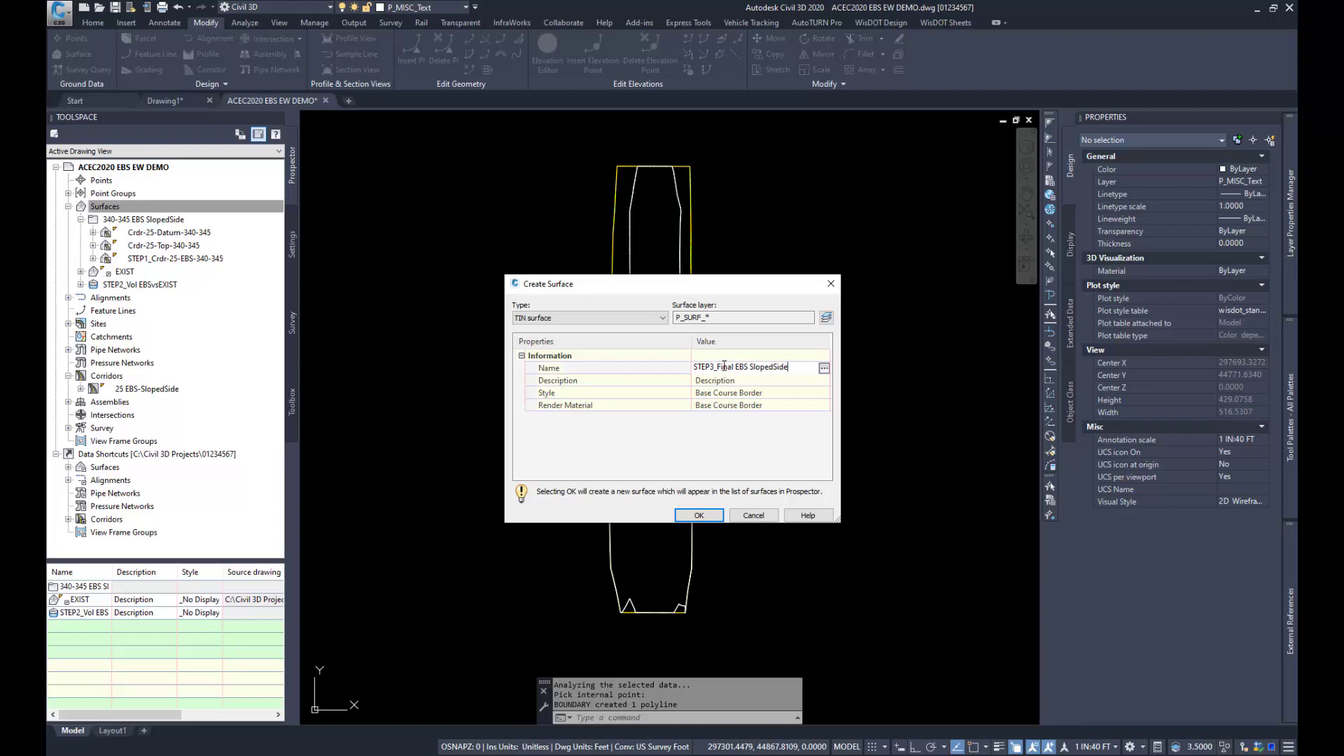
{"action": "key", "text": "Return"}
{"action": "left_click", "coordinate": [699, 515]}
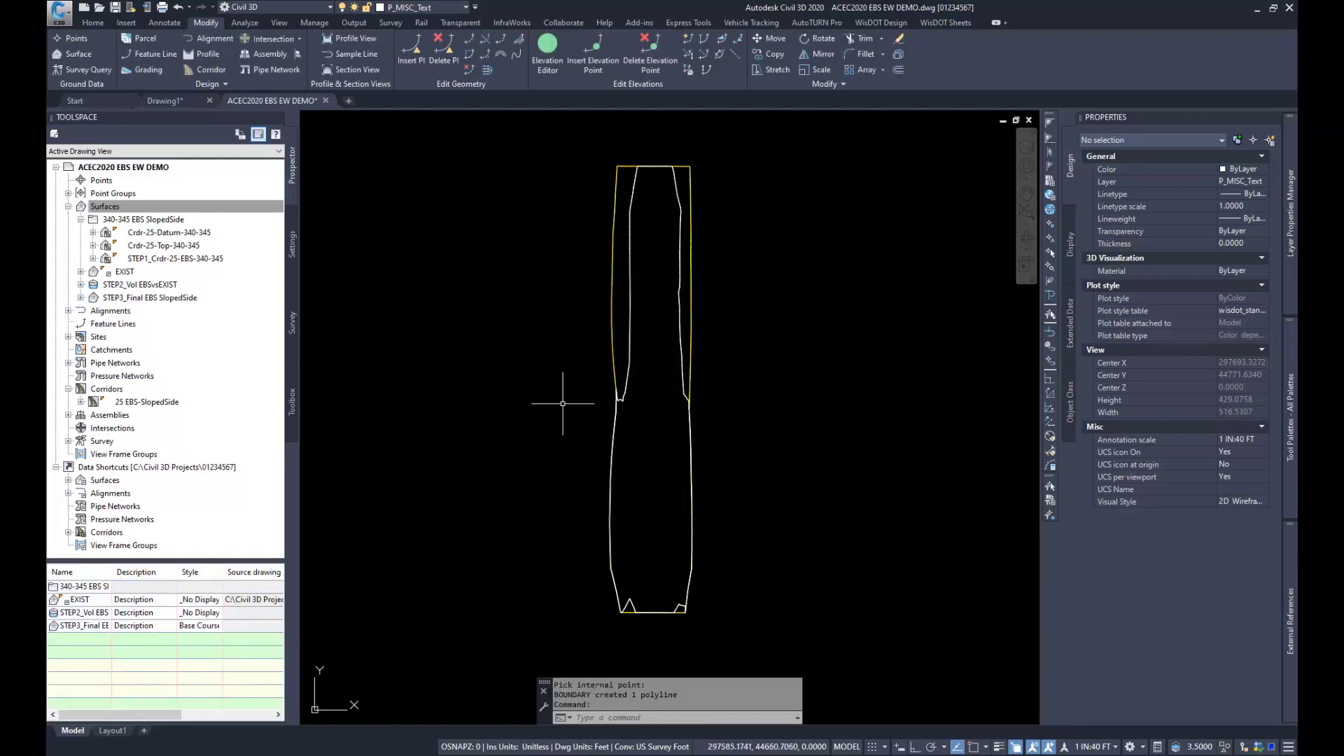
Step: Paste the STEP1_Crdr-25-EBS-340-345 surface into the STEP3_Final EBS SlopedSide surface as a definition edit
{"action": "left_click", "coordinate": [81, 298]}
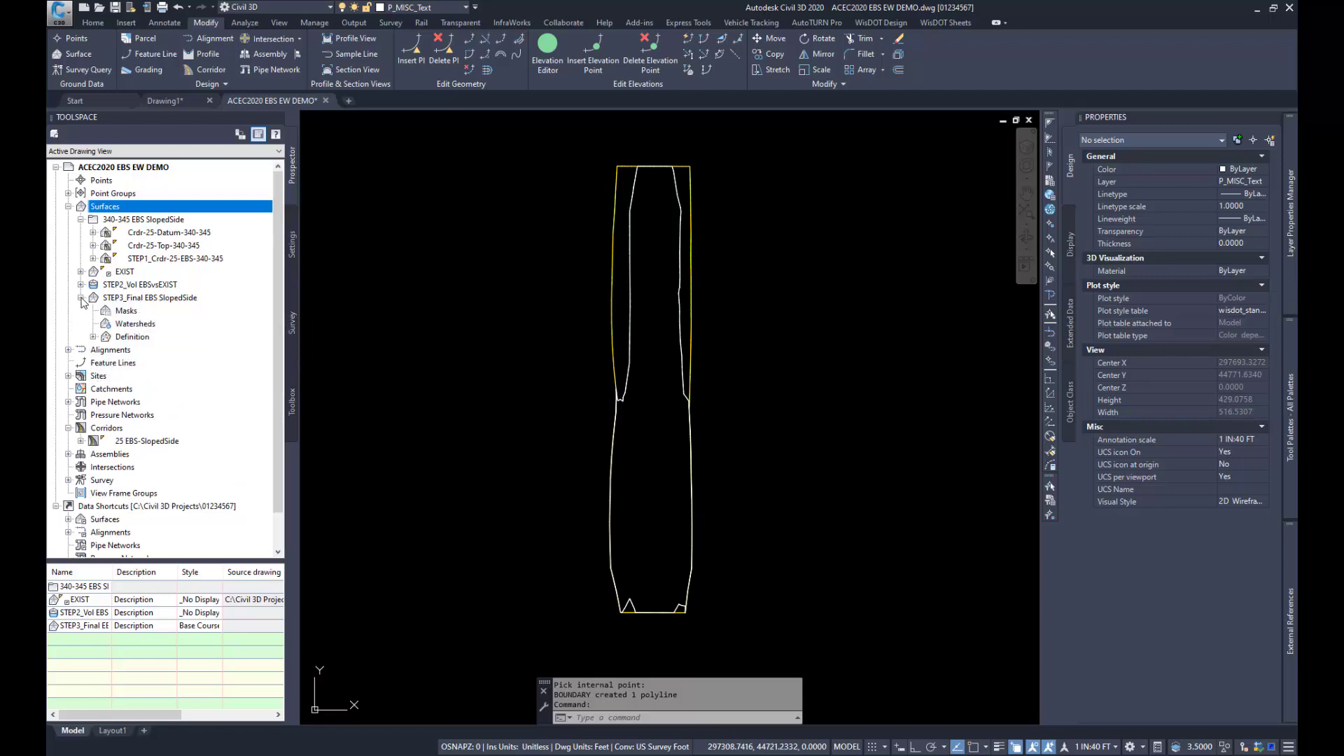
{"action": "left_click", "coordinate": [94, 338]}
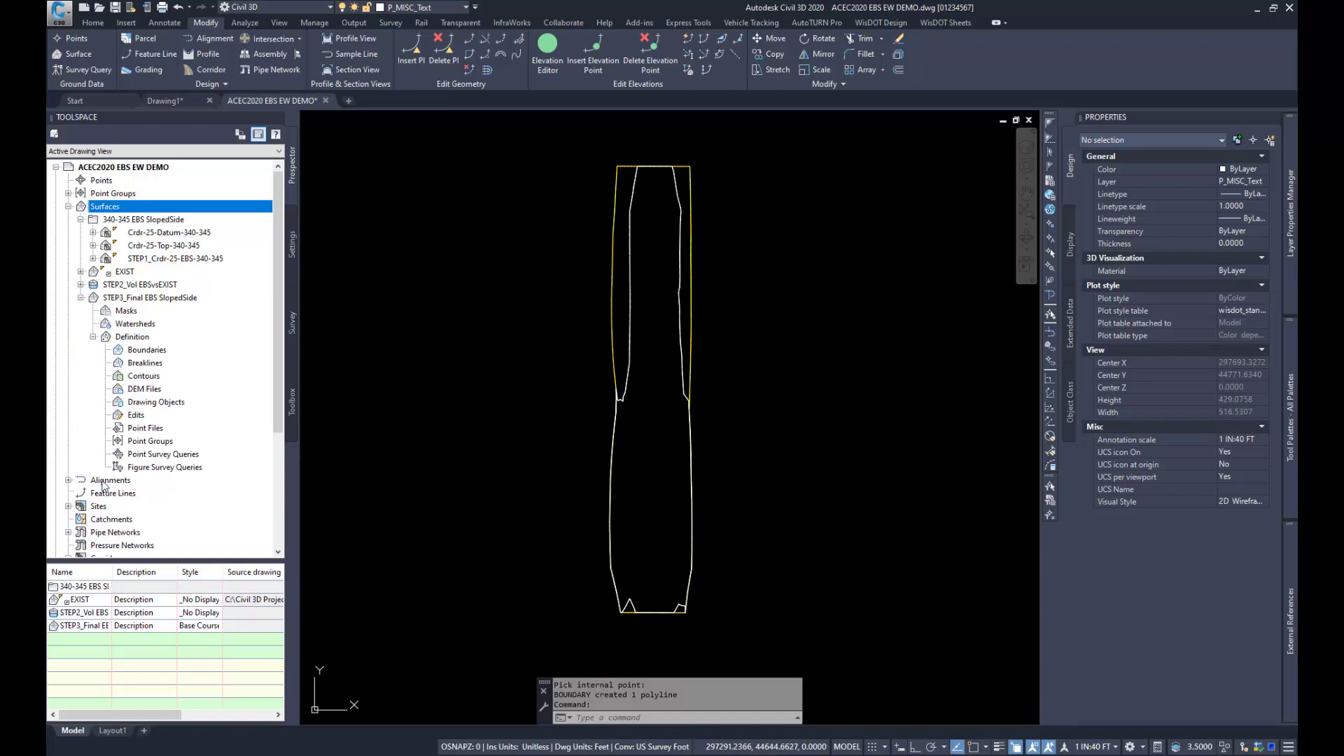
{"action": "left_click", "coordinate": [136, 416]}
{"action": "right_click", "coordinate": [137, 418]}
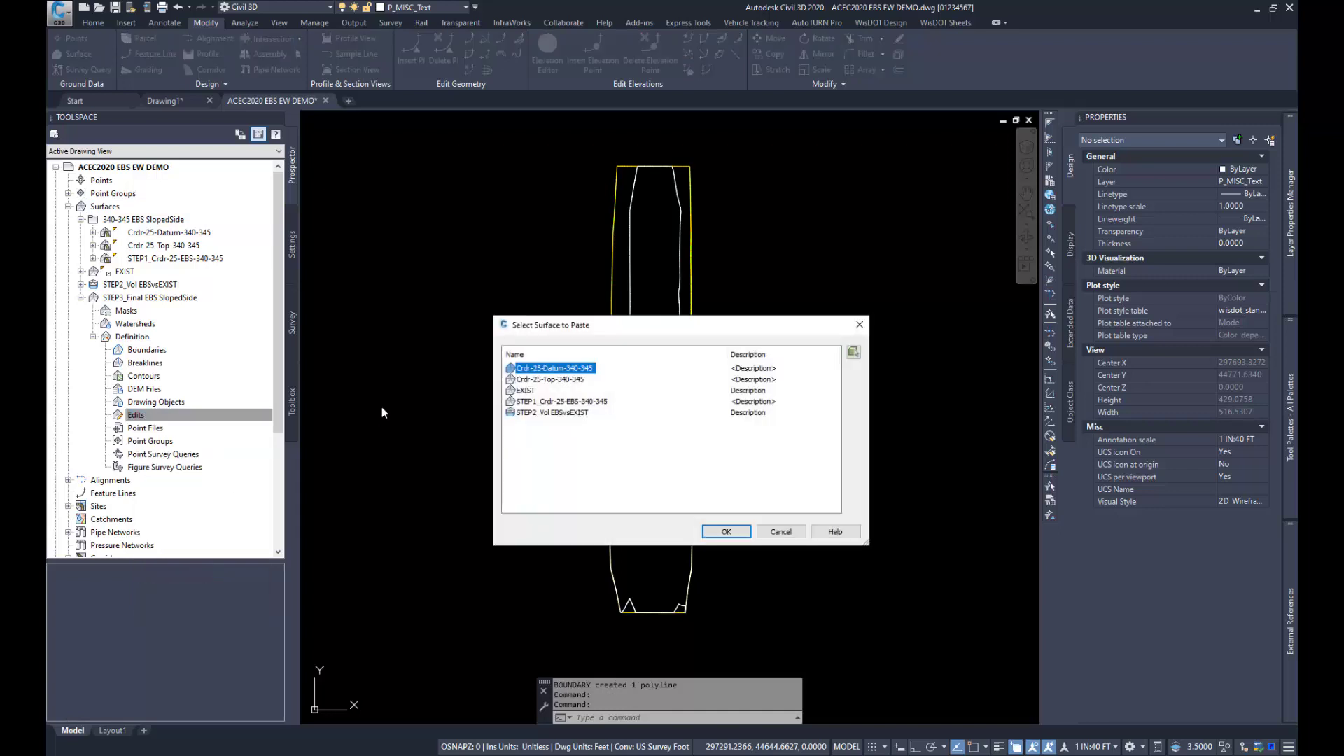
{"action": "left_click", "coordinate": [557, 401]}
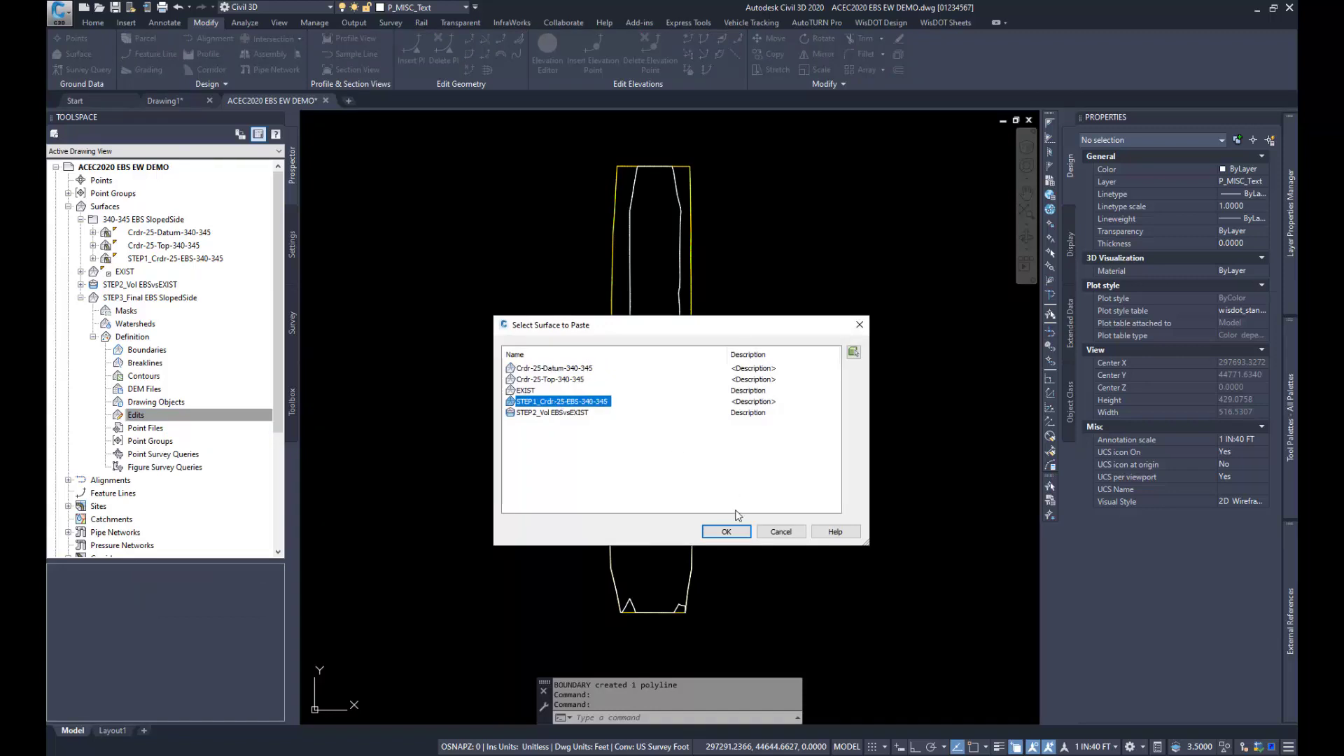
{"action": "left_click", "coordinate": [728, 532]}
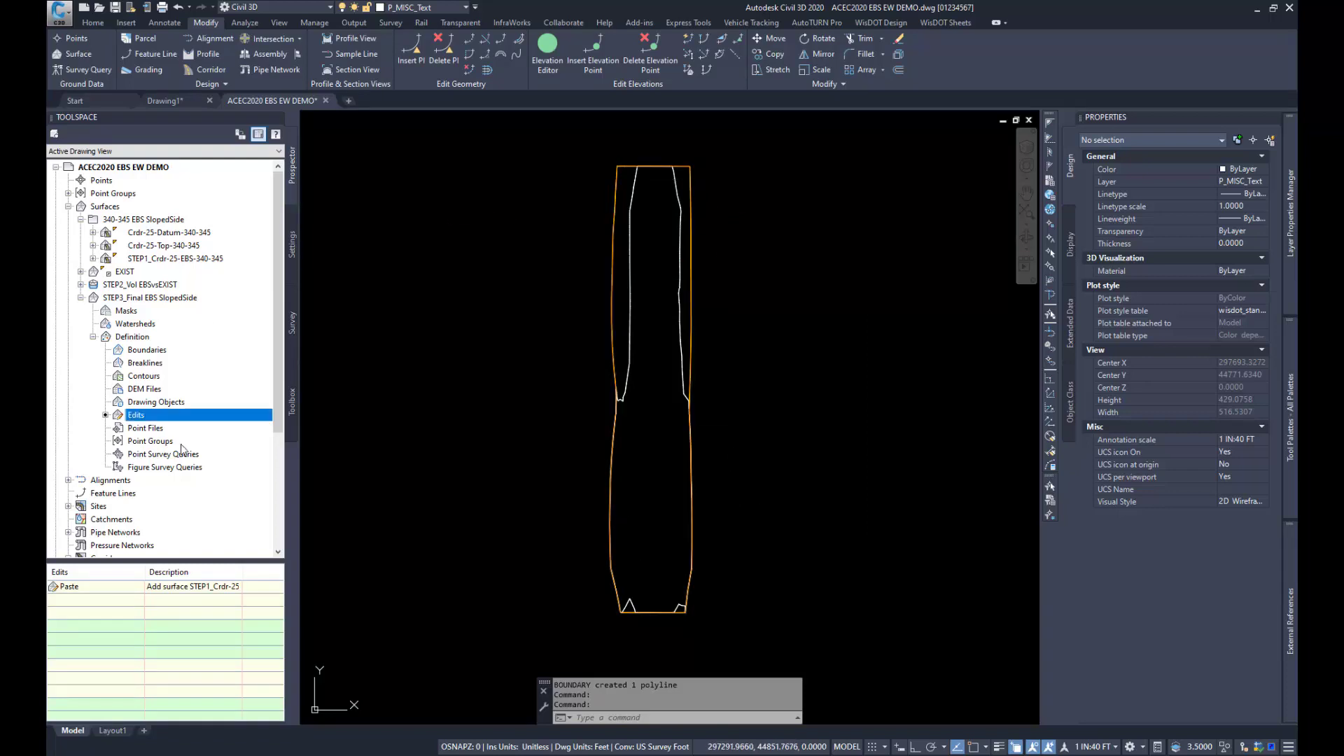
Step: Add an outer boundary named Outer with non-destructive breakline to STEP3_Final EBS SlopedSide, using the polyline created from the enclosed area
{"action": "left_click", "coordinate": [147, 350]}
{"action": "right_click", "coordinate": [148, 352]}
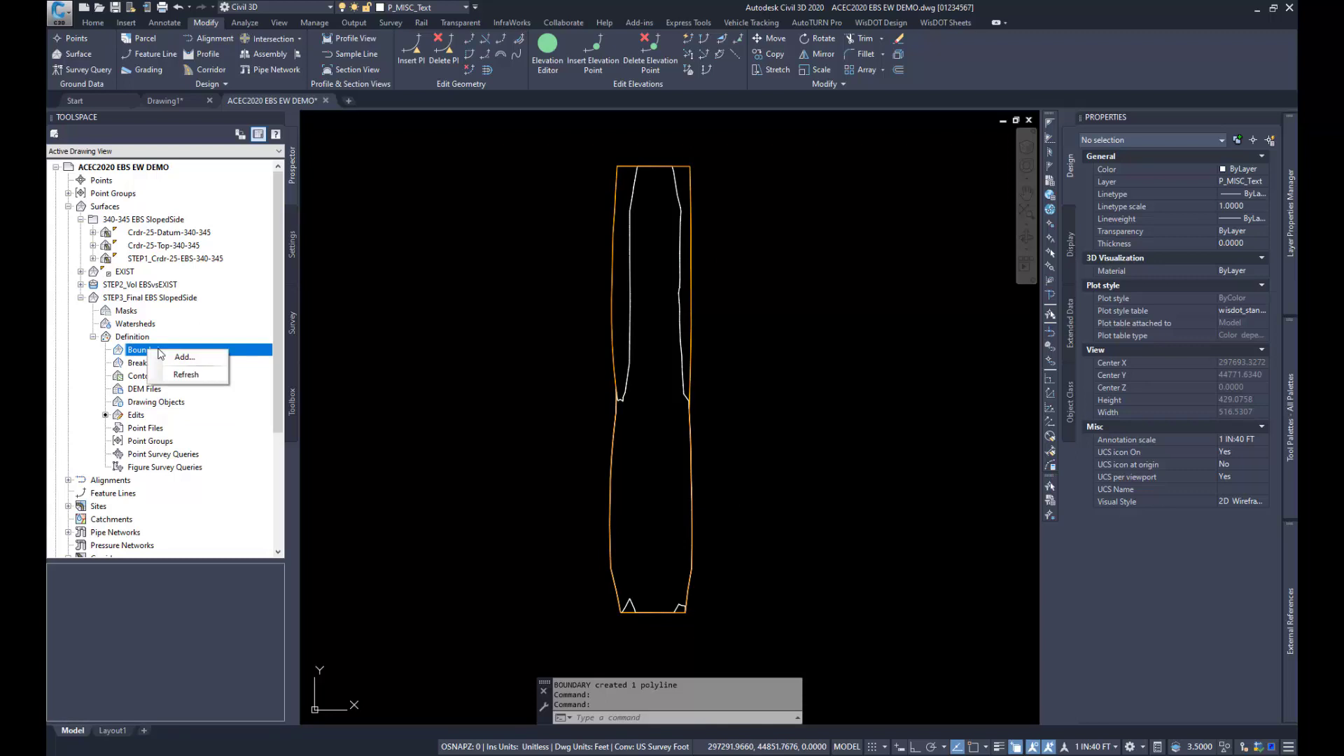
{"action": "left_click", "coordinate": [174, 357]}
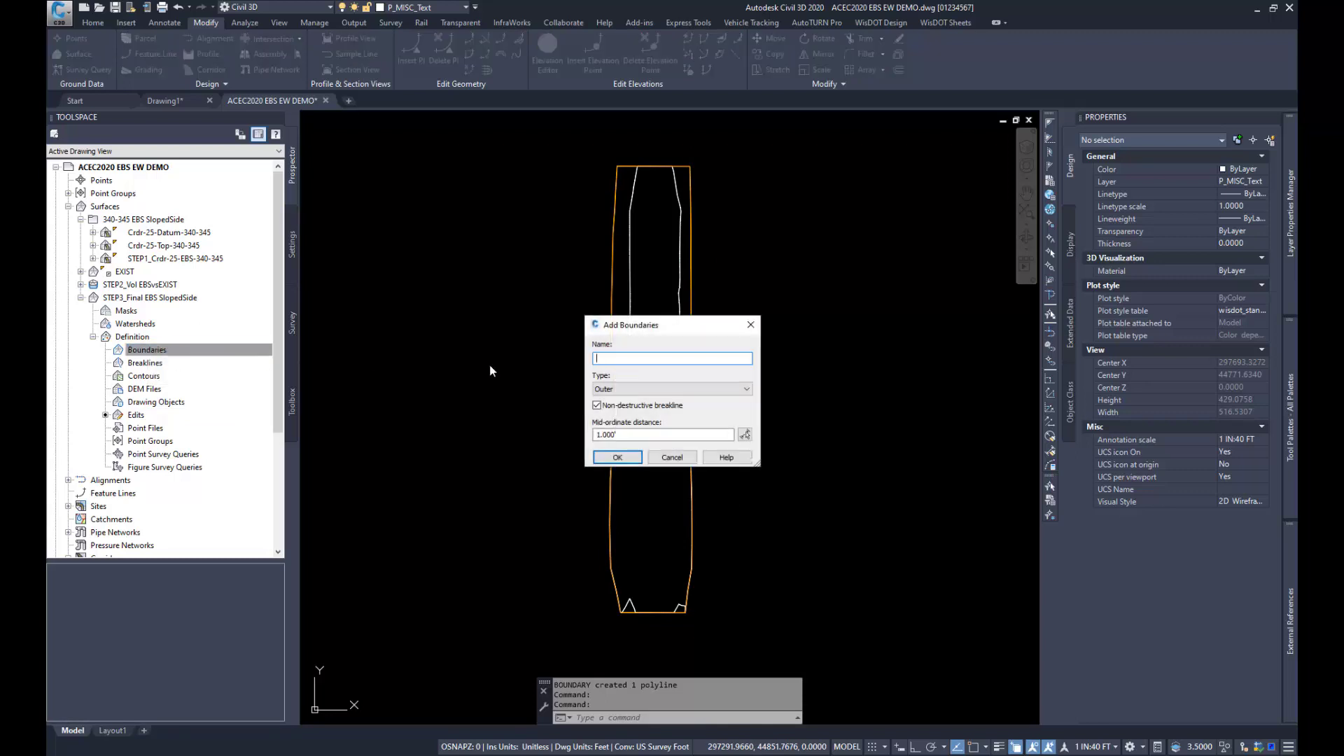
{"action": "type", "text": "Outer"}
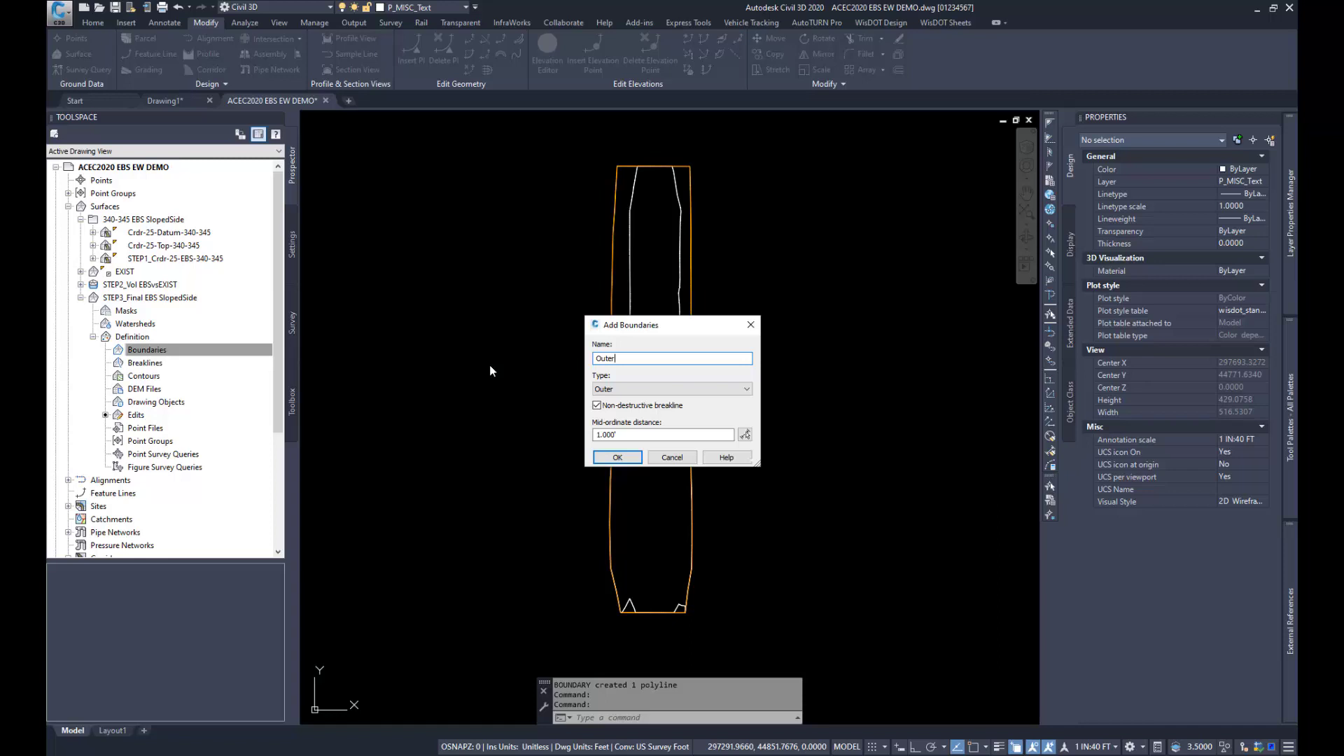
{"action": "left_click", "coordinate": [618, 457]}
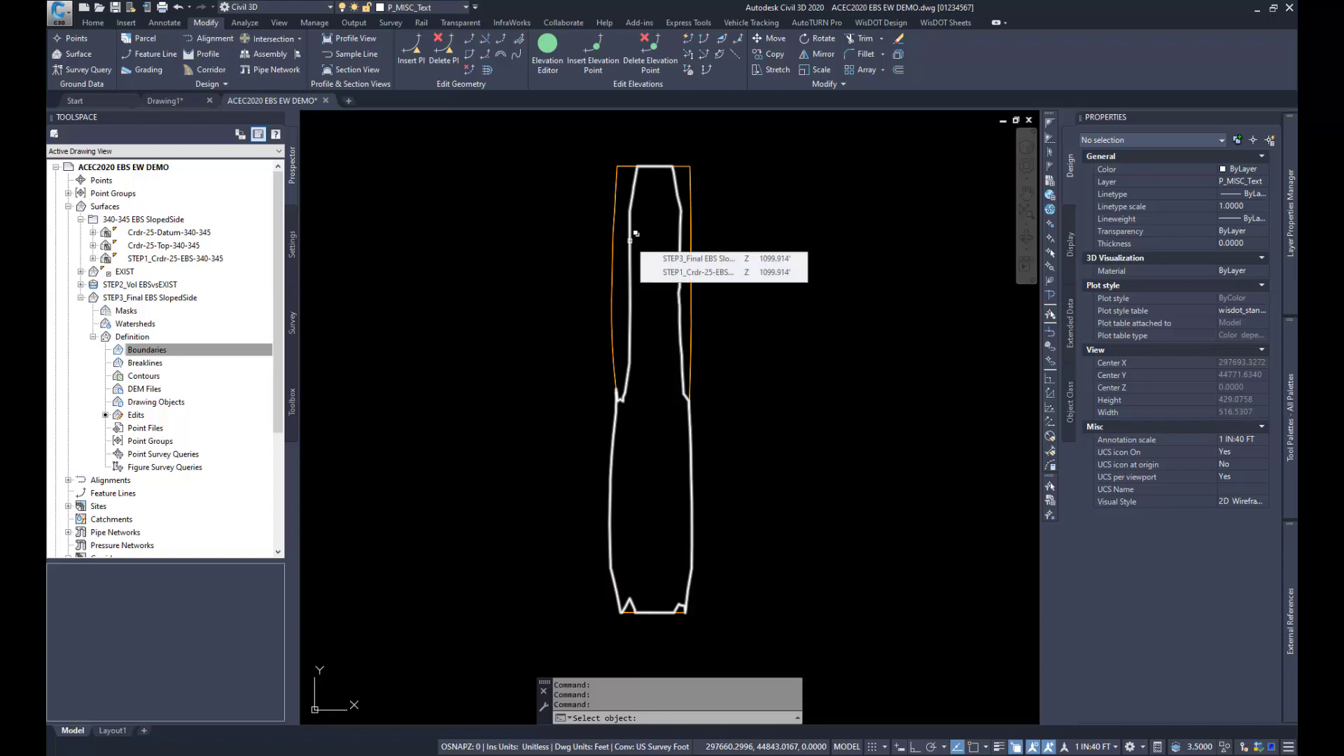
{"action": "left_click", "coordinate": [634, 235]}
{"action": "left_click", "coordinate": [688, 289]}
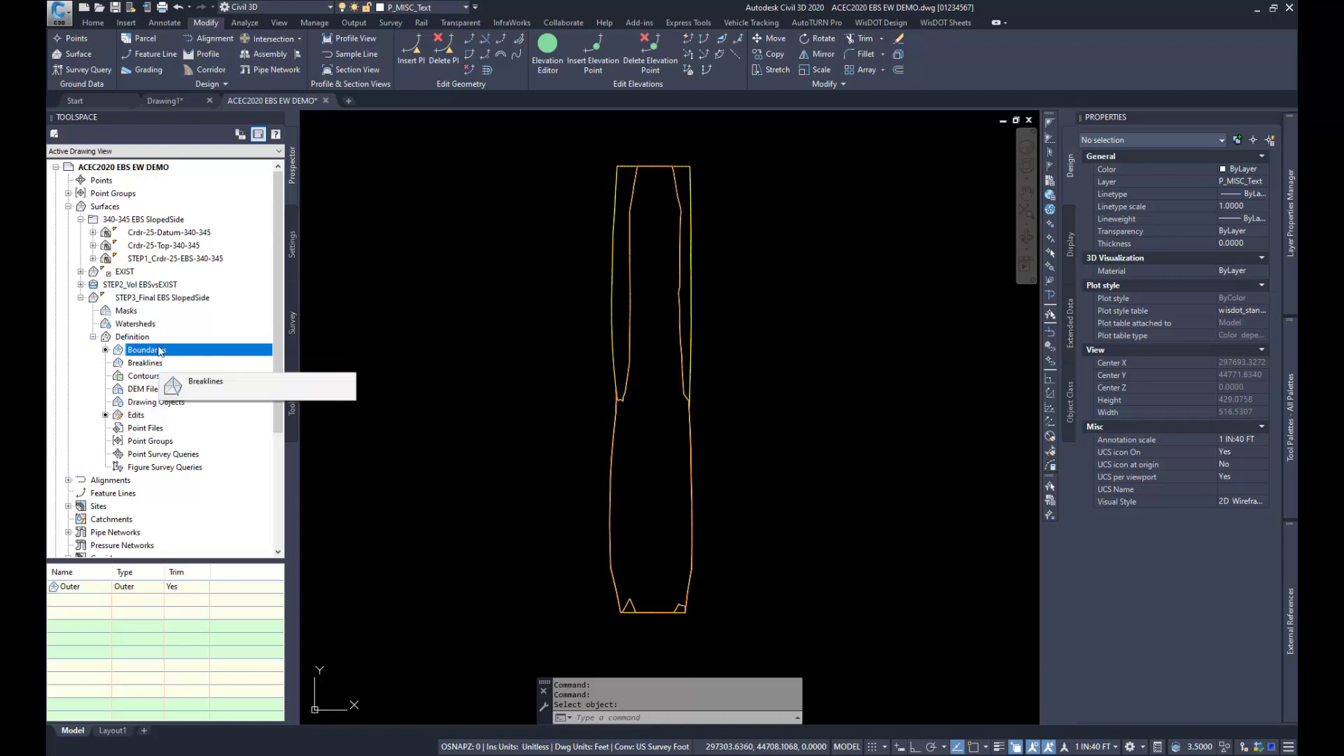
Step: Examine the STEP3_Final EBS SlopedSide surface from several 3D angles in the Object Viewer
{"action": "right_click", "coordinate": [149, 300]}
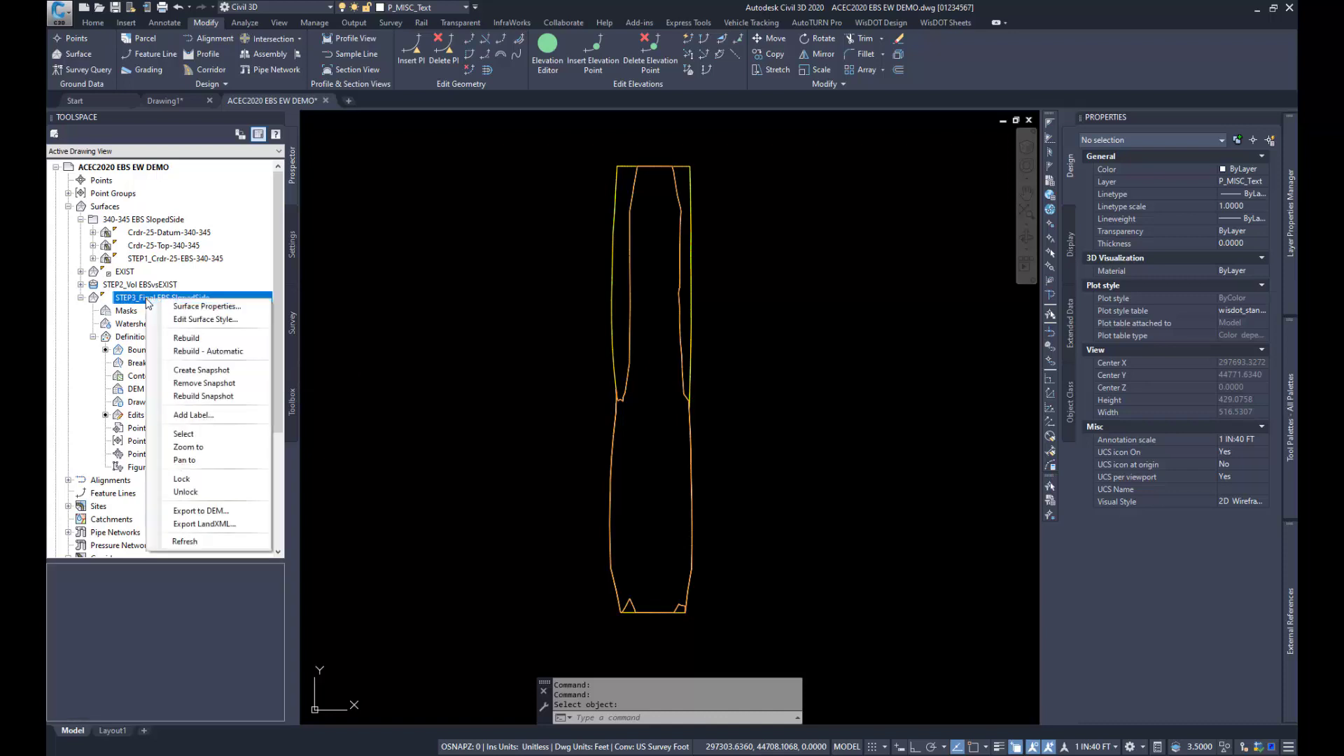
{"action": "left_click", "coordinate": [184, 433]}
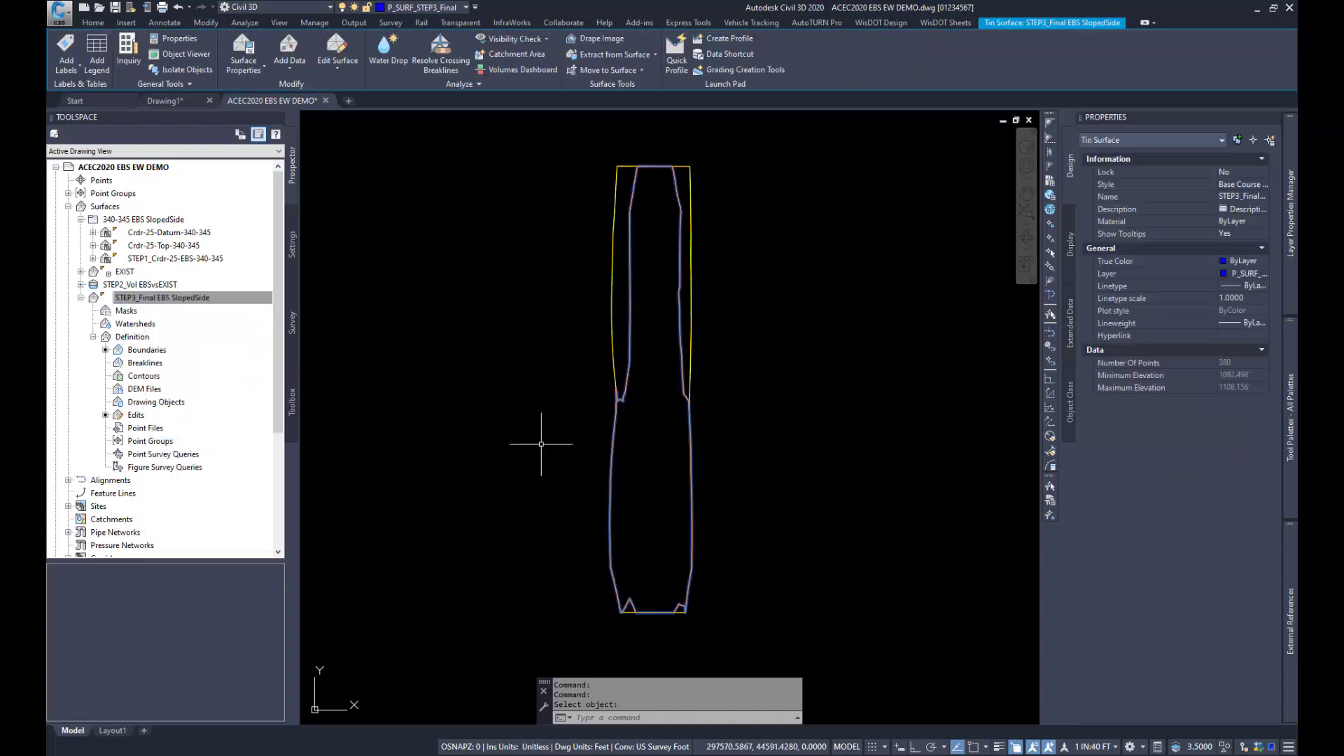
{"action": "left_click", "coordinate": [174, 54]}
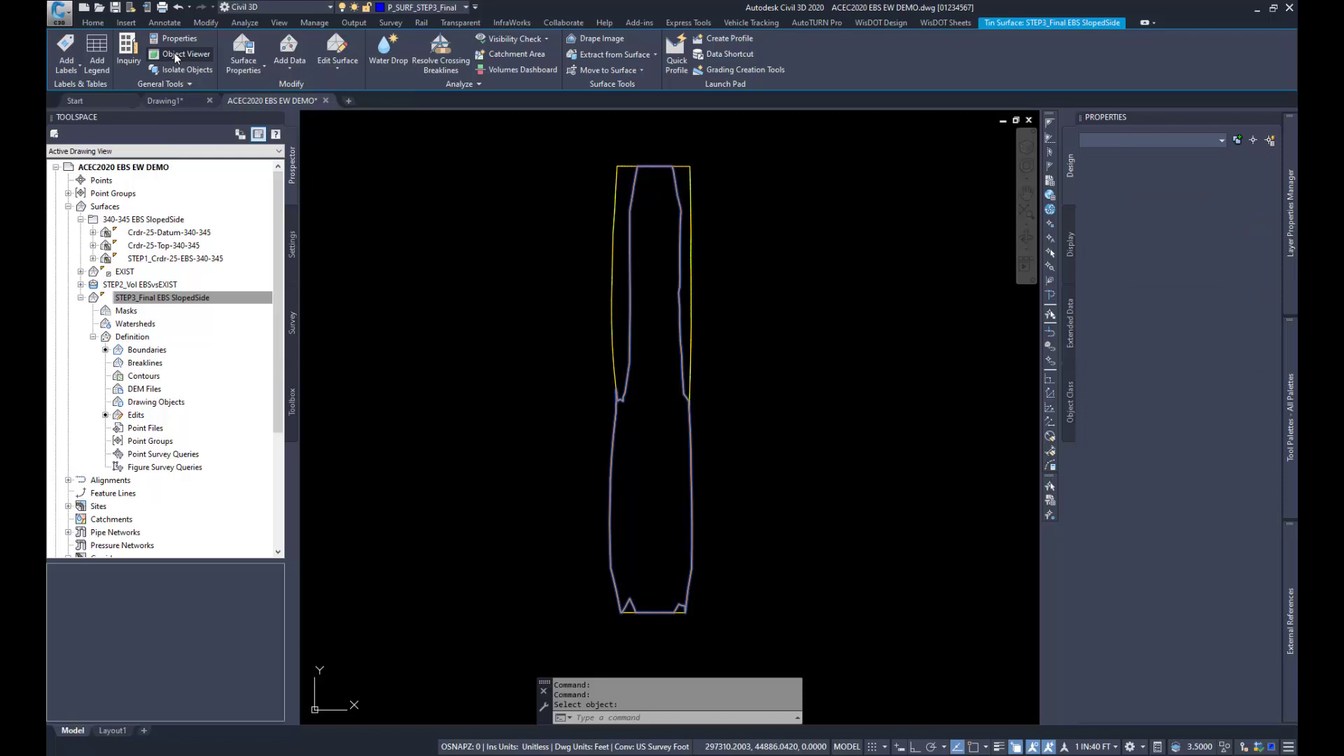
{"action": "left_click_drag", "start_coordinate": [294, 330], "coordinate": [748, 230]}
{"action": "left_click", "coordinate": [858, 230]}
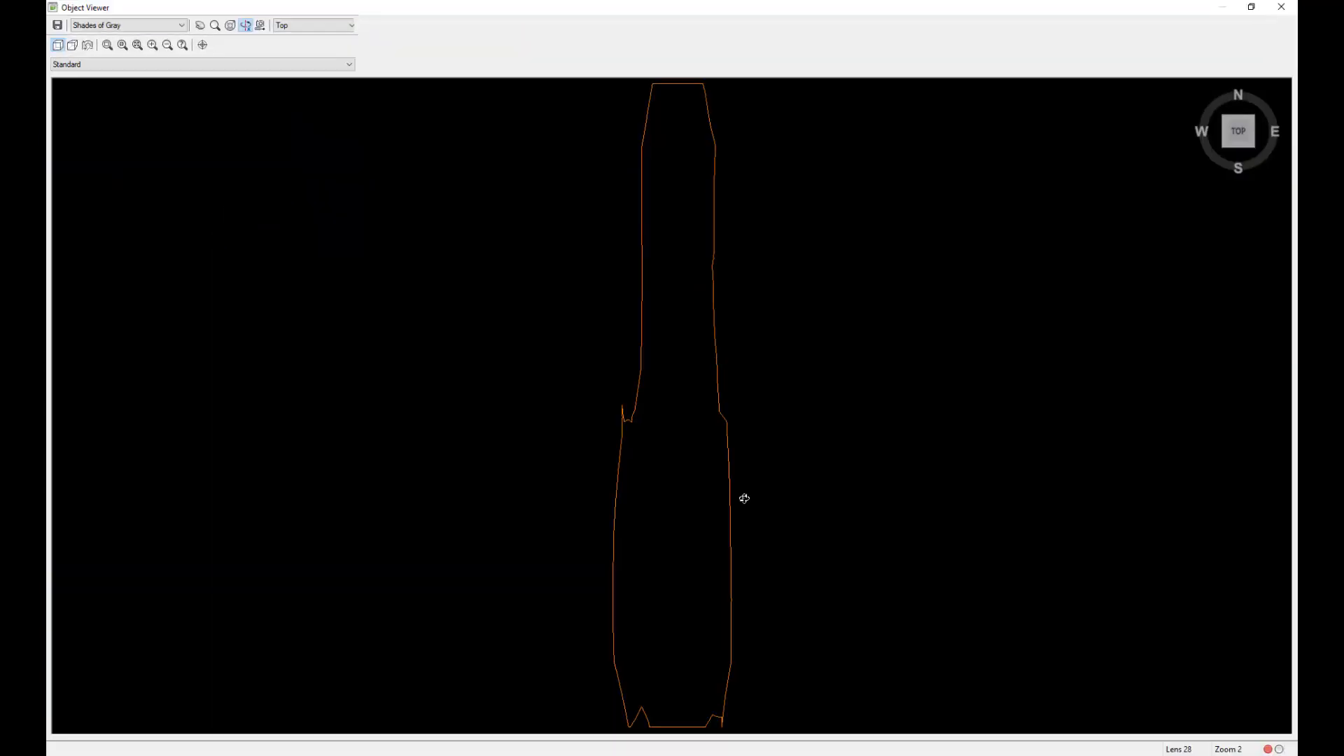
{"action": "left_click_drag", "start_coordinate": [684, 618], "coordinate": [645, 383]}
{"action": "left_click_drag", "start_coordinate": [682, 567], "coordinate": [597, 529]}
{"action": "scroll", "coordinate": [636, 436], "scroll_direction": "up", "scroll_amount": 2}
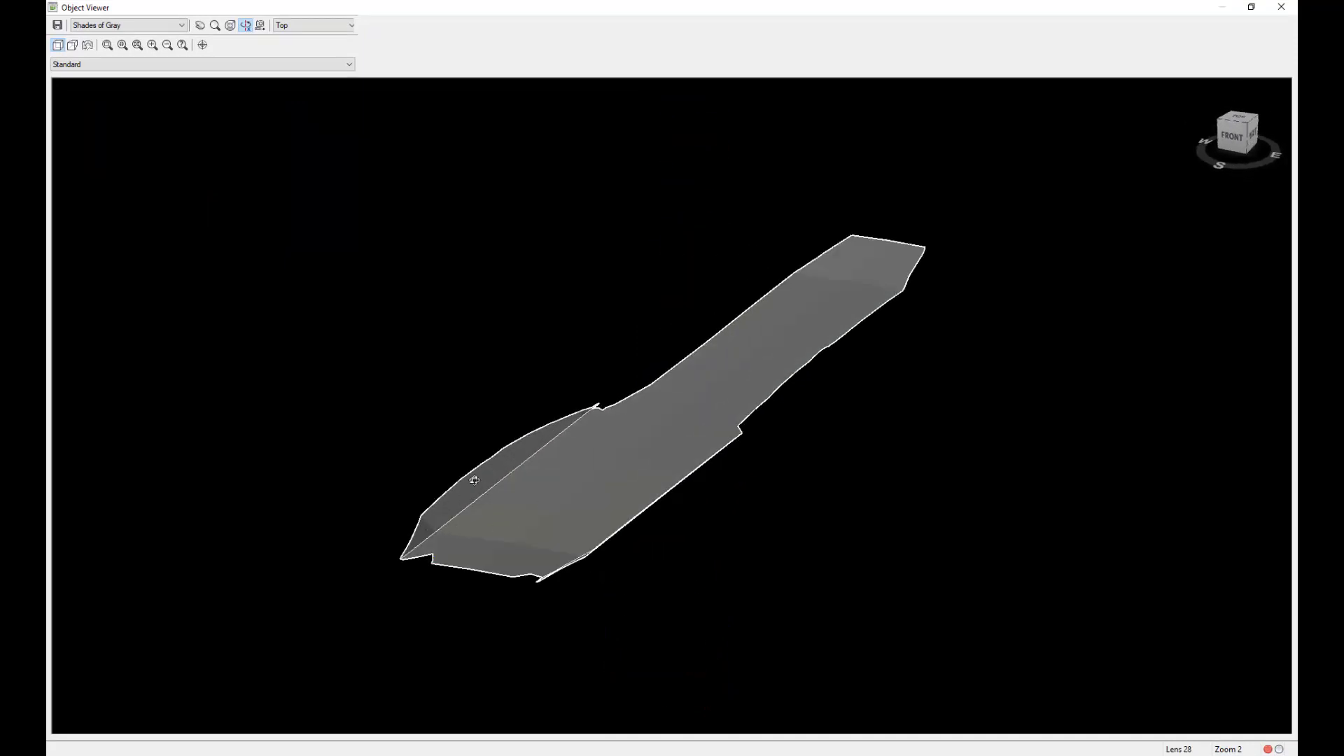
{"action": "left_click_drag", "start_coordinate": [548, 524], "coordinate": [645, 516]}
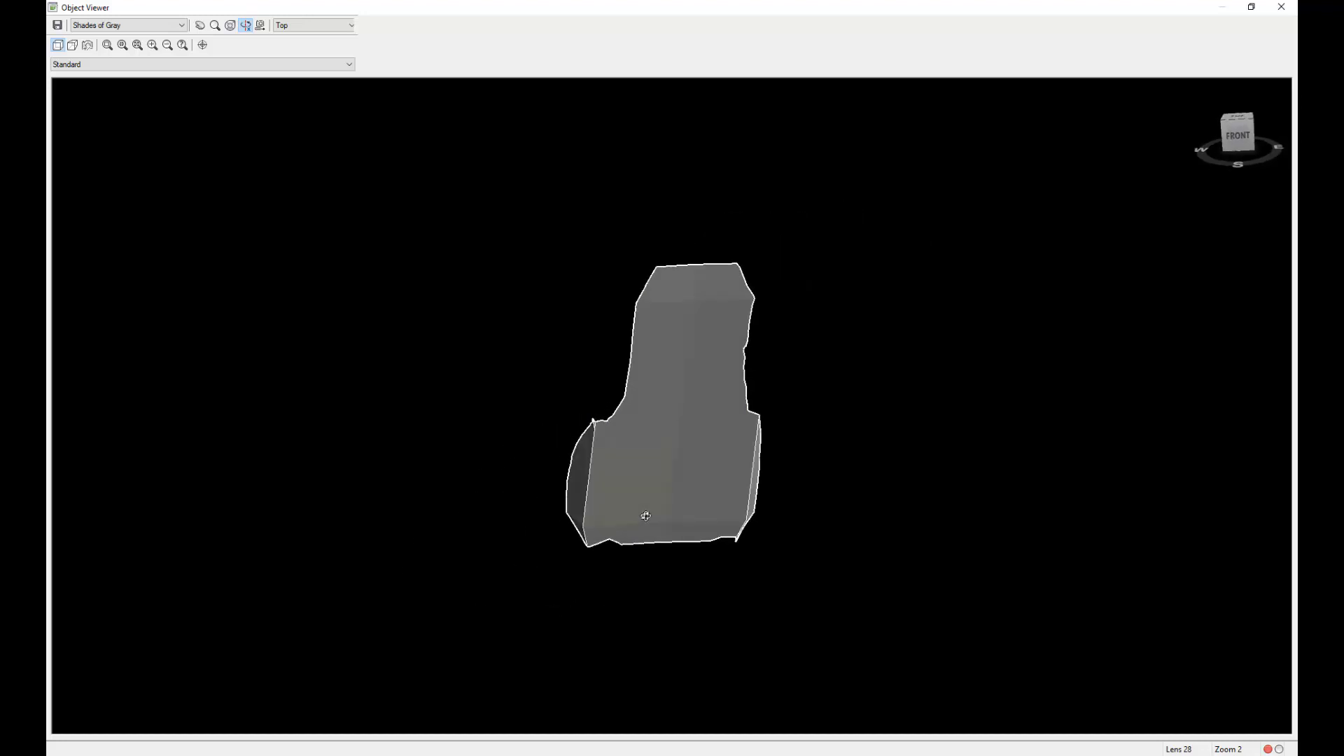
{"action": "left_click_drag", "start_coordinate": [817, 389], "coordinate": [822, 399]}
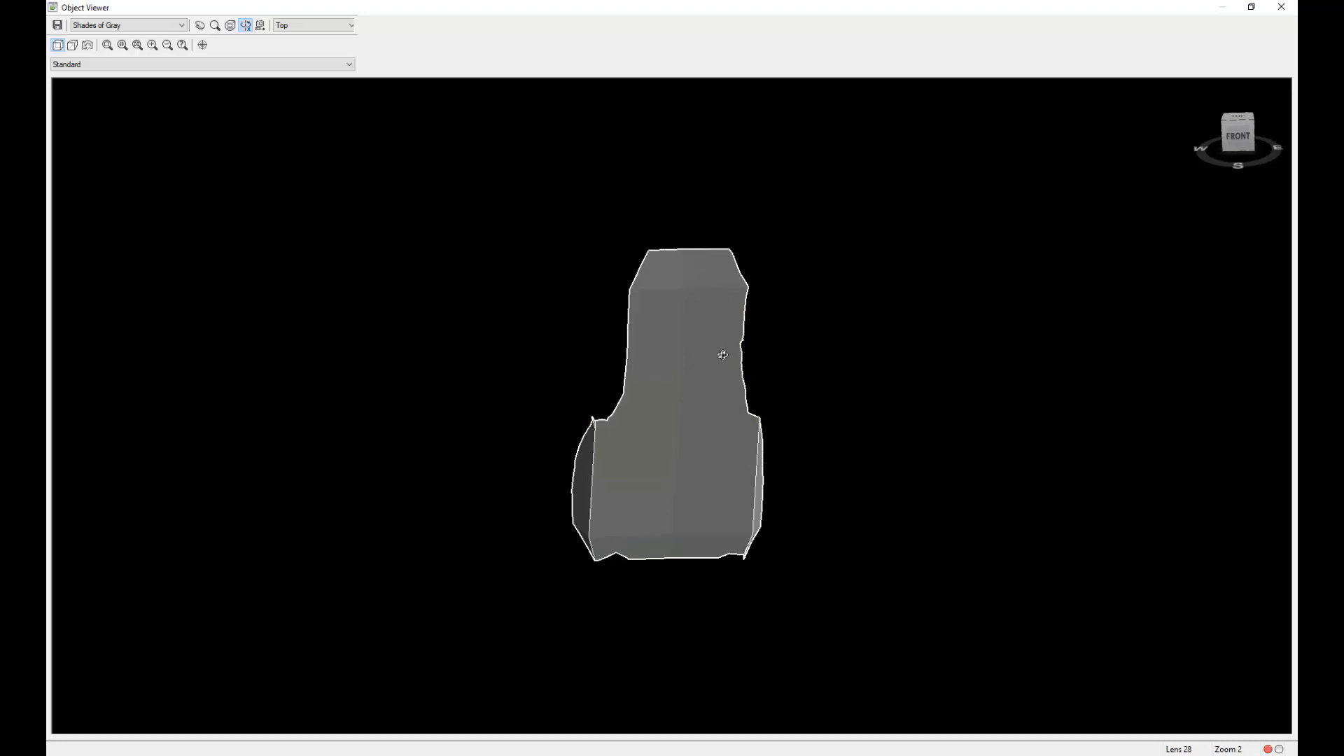
{"action": "left_click_drag", "start_coordinate": [800, 585], "coordinate": [777, 567]}
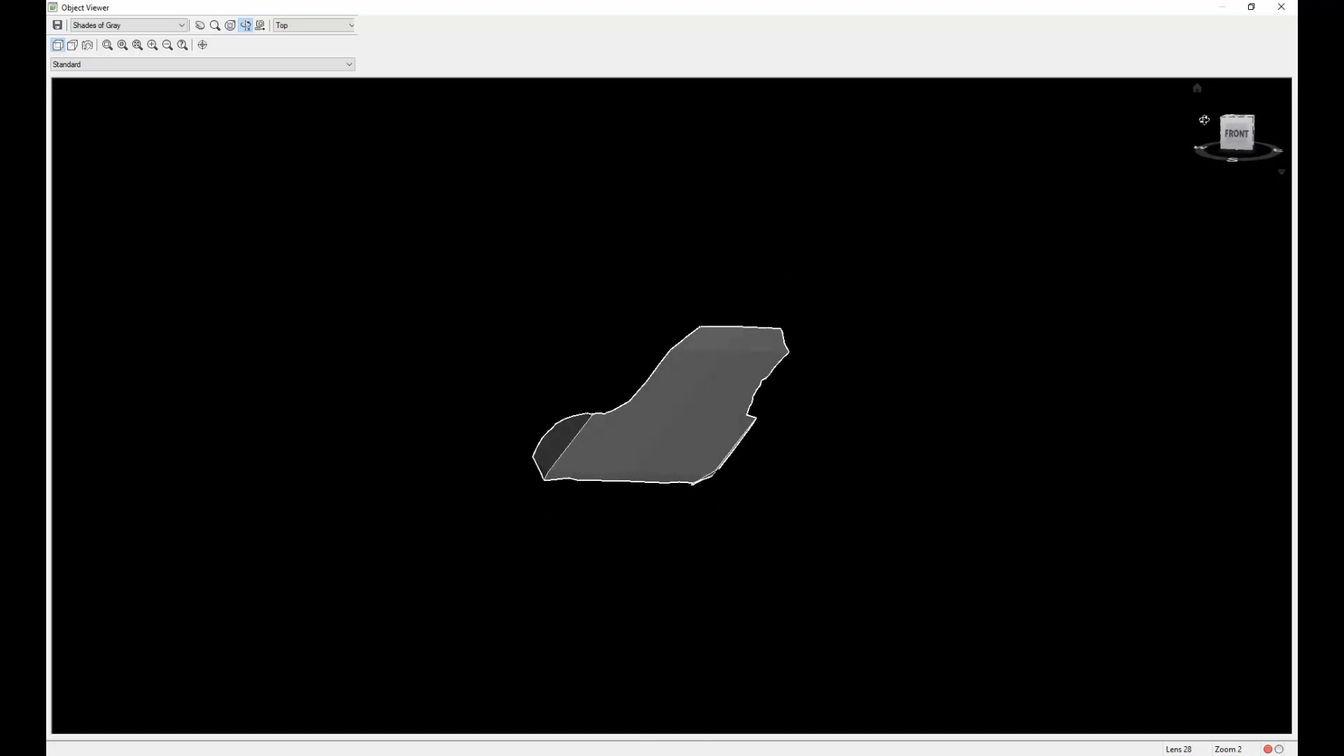
{"action": "left_click", "coordinate": [1278, 10]}
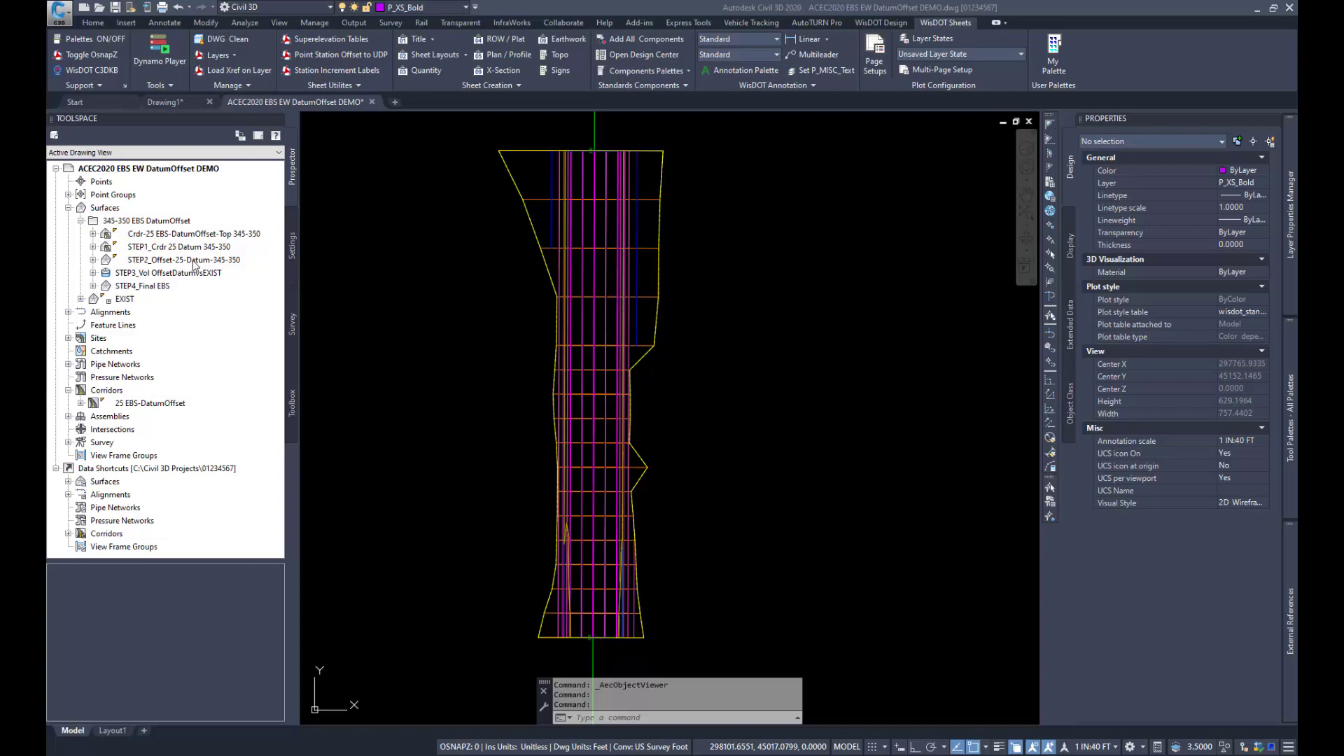
Step: Review the edits, the Raise/Lower Surface option and the boundaries of STEP2_Offset-25-Datum-345-350 in the DatumOffset drawing
{"action": "left_click", "coordinate": [93, 260]}
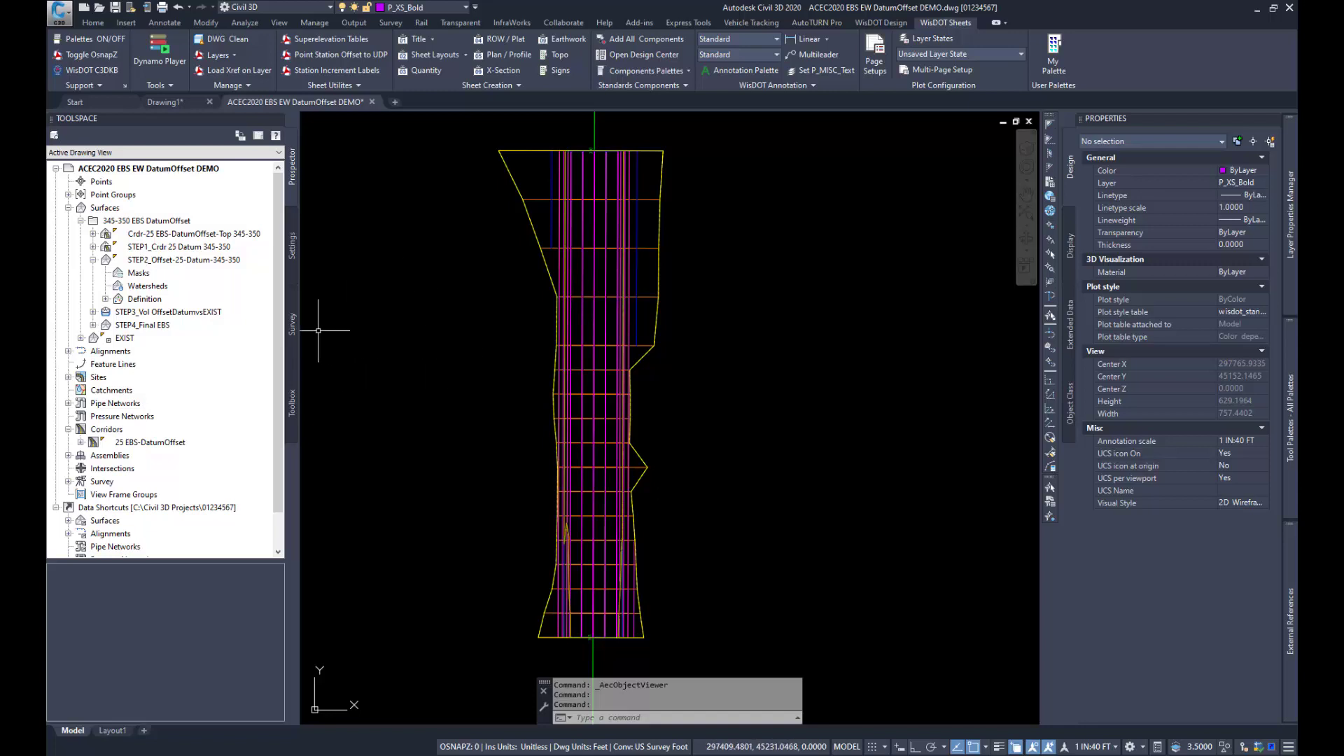
{"action": "left_click", "coordinate": [106, 300]}
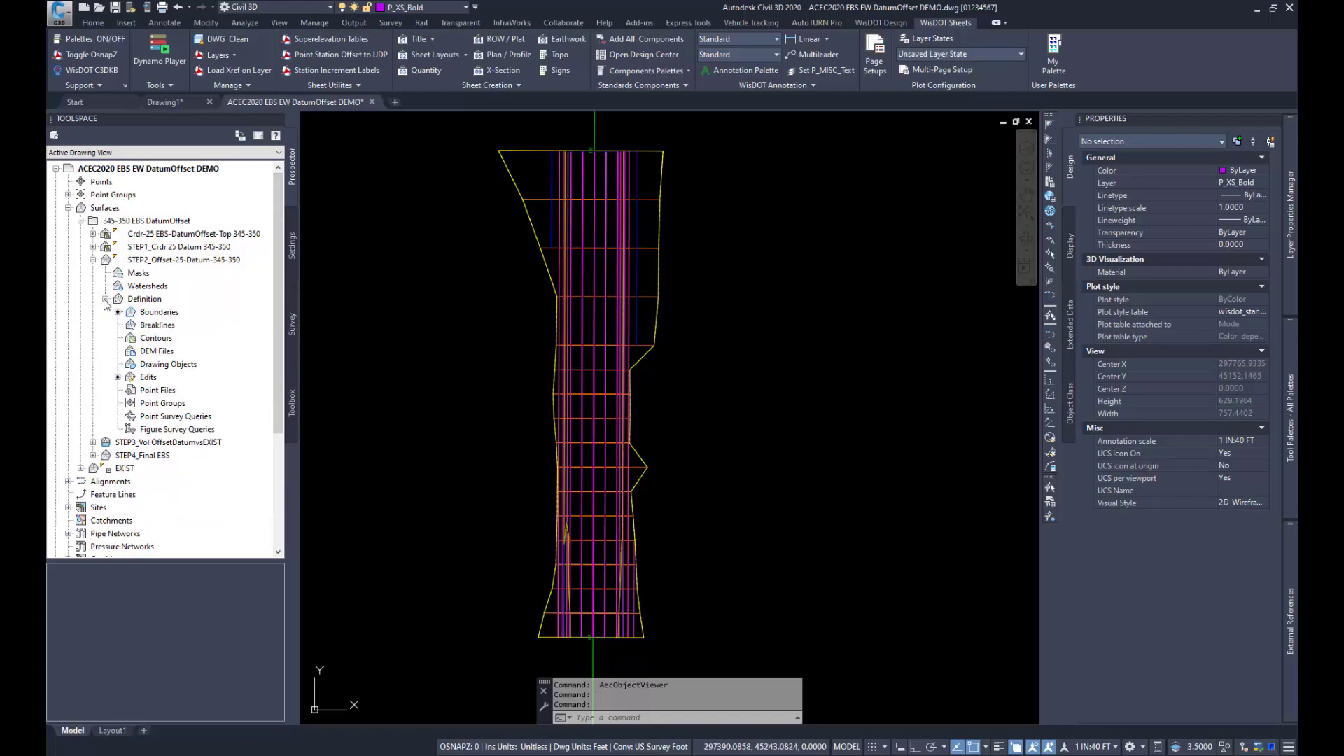
{"action": "left_click", "coordinate": [148, 378]}
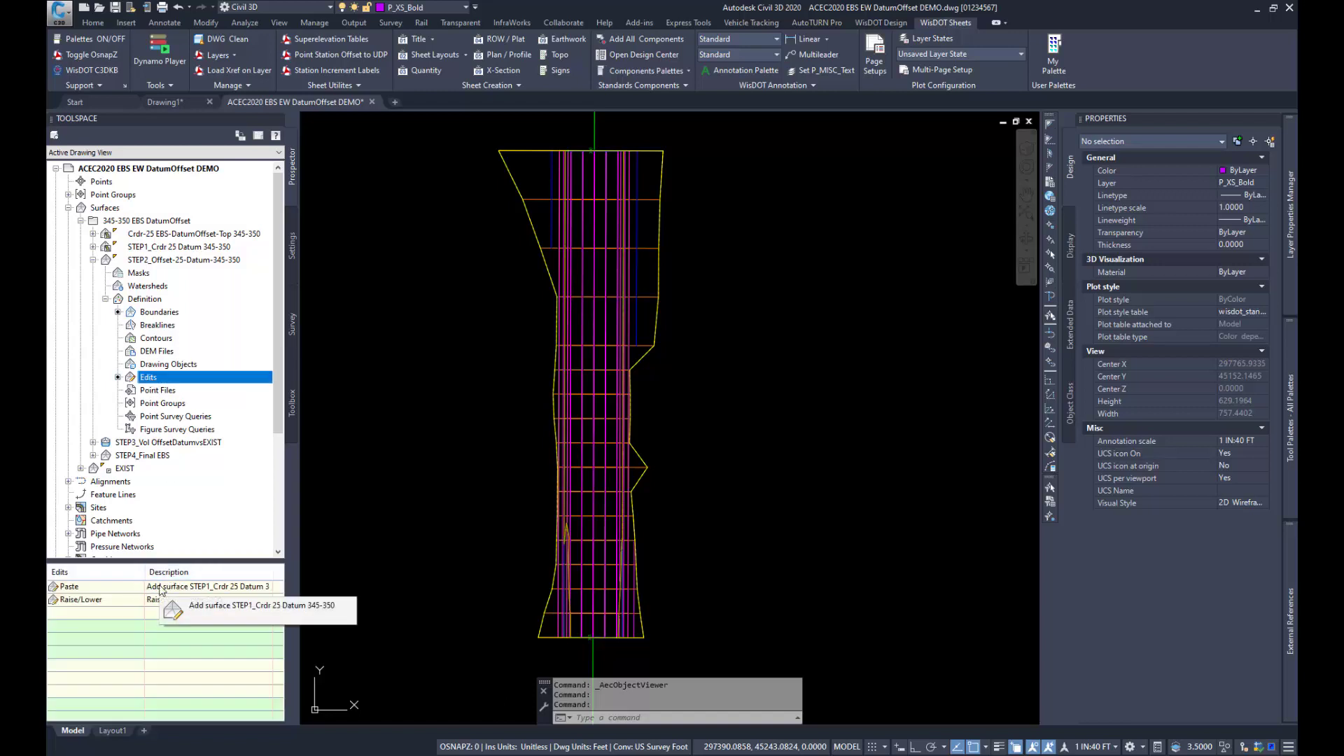
{"action": "right_click", "coordinate": [193, 380]}
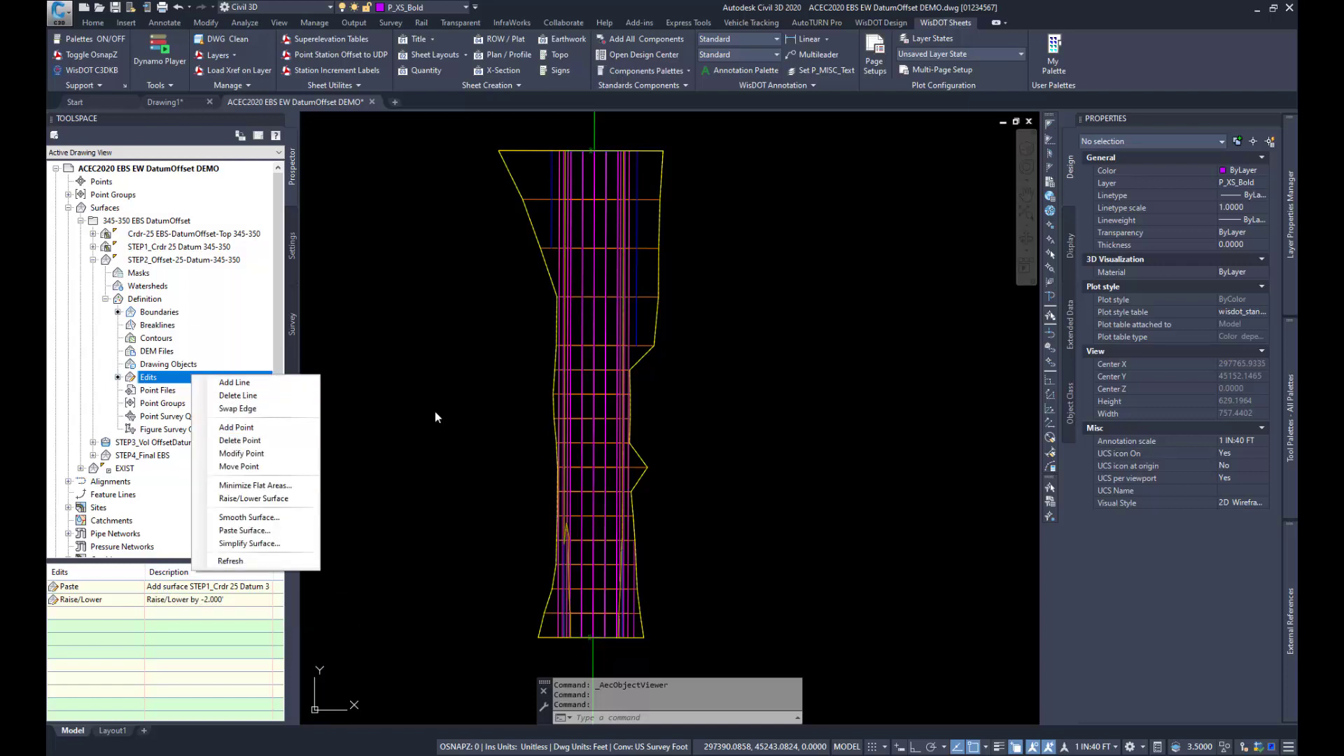
{"action": "left_click", "coordinate": [253, 497]}
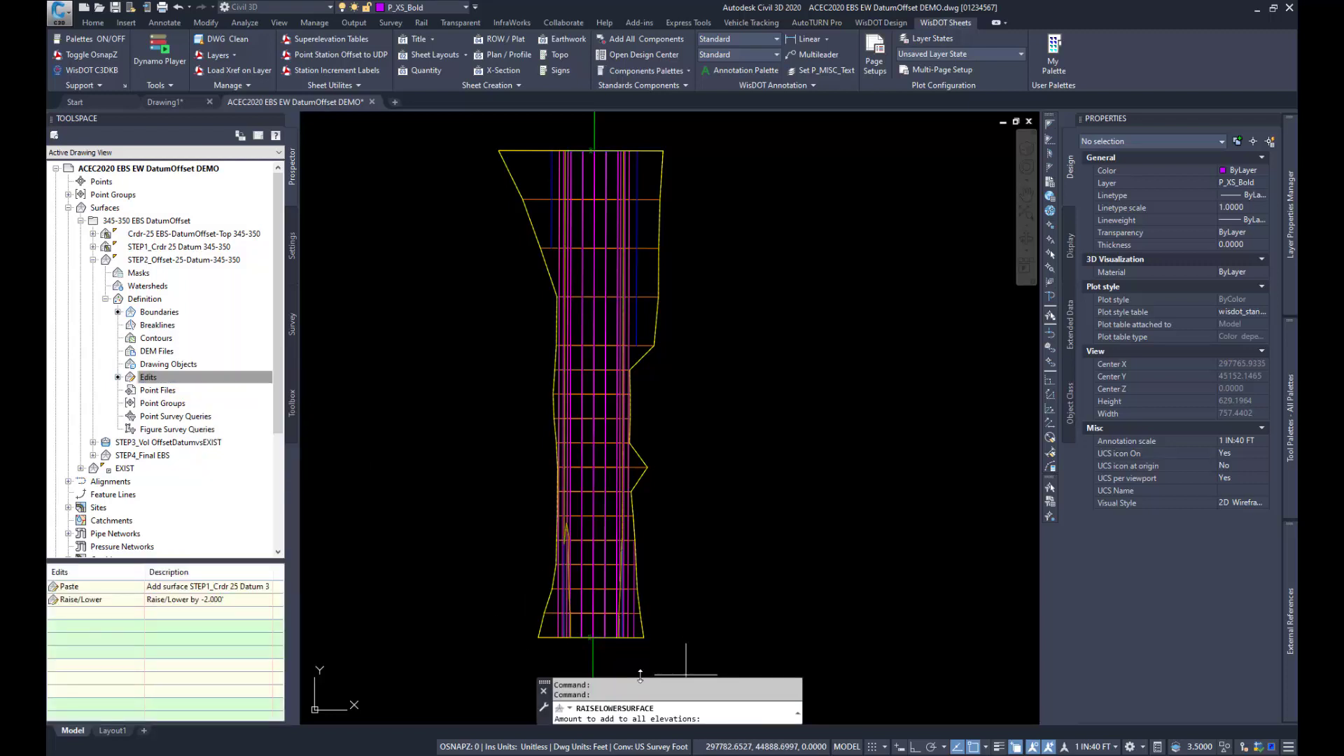
{"action": "key", "text": "Escape"}
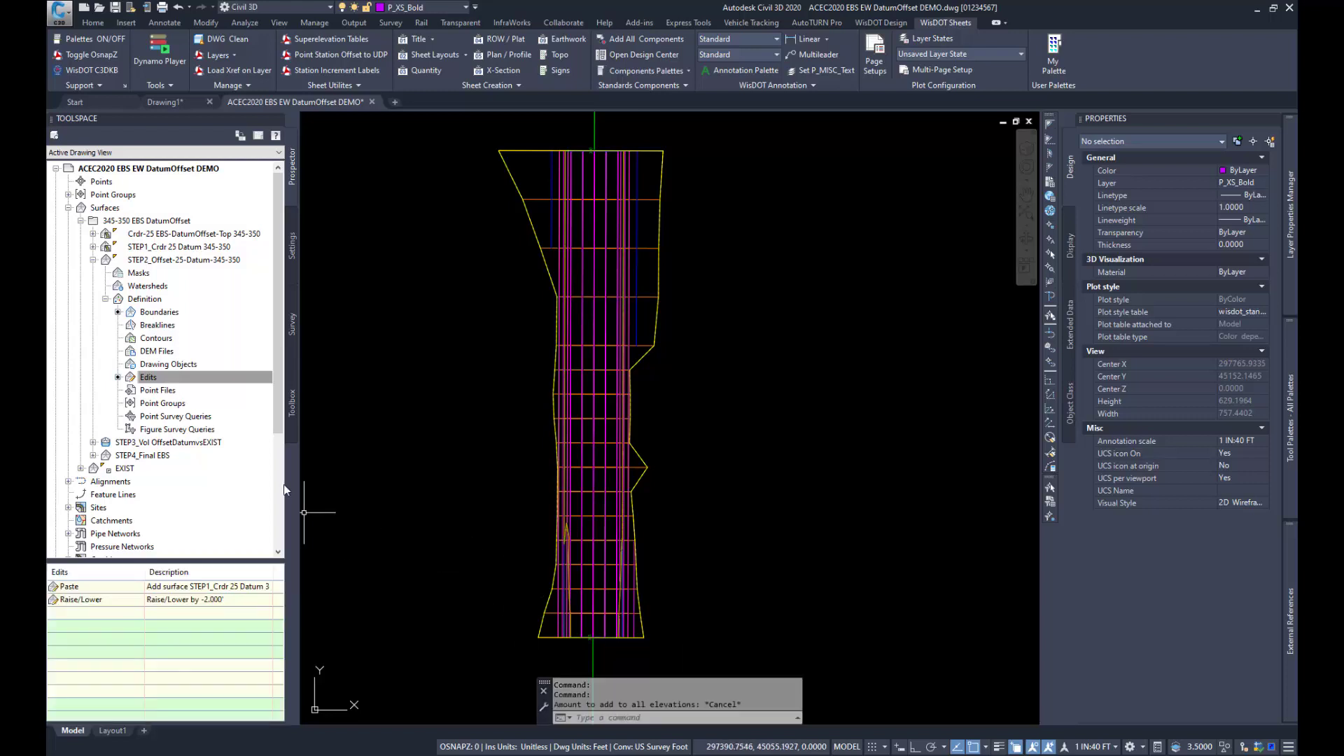
{"action": "left_click", "coordinate": [149, 313]}
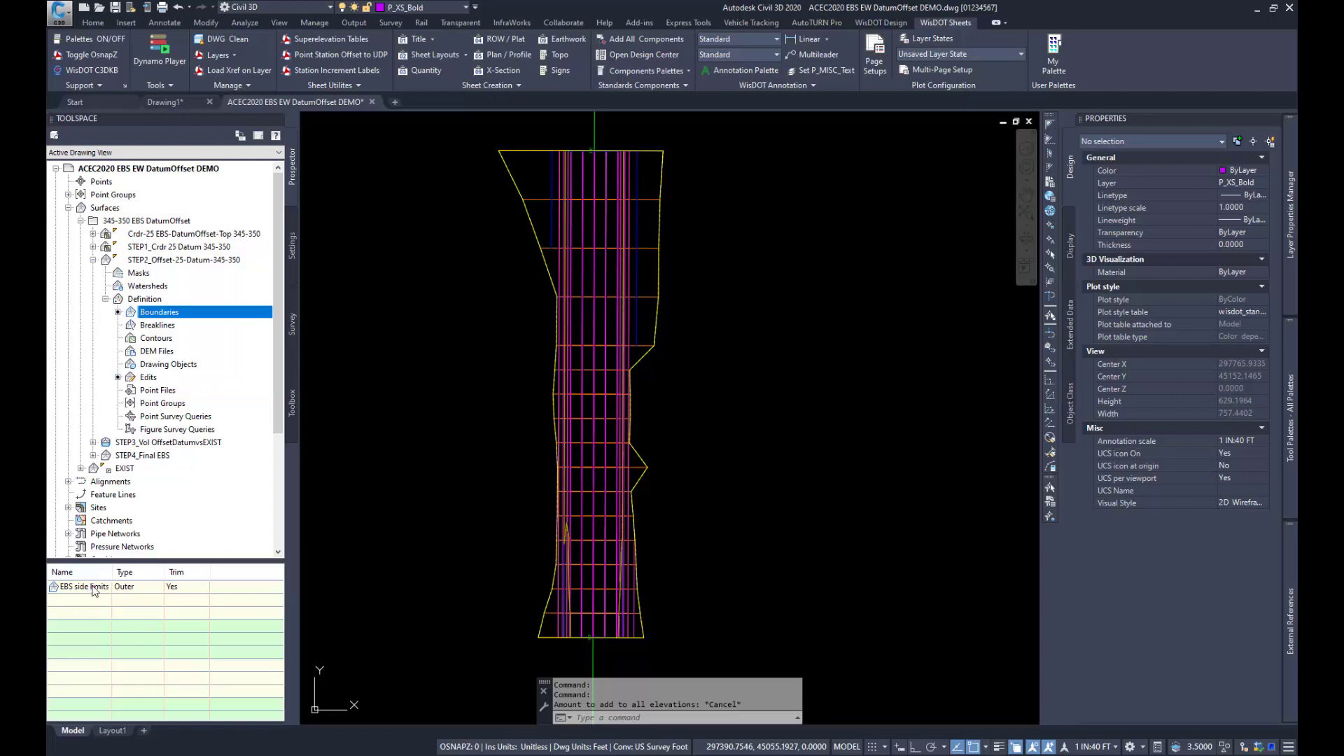
{"action": "mouse_move", "coordinate": [111, 570]}
{"action": "left_mouse_down"}
{"action": "mouse_move", "coordinate": [149, 571]}
{"action": "mouse_move", "coordinate": [122, 571]}
{"action": "left_mouse_up"}
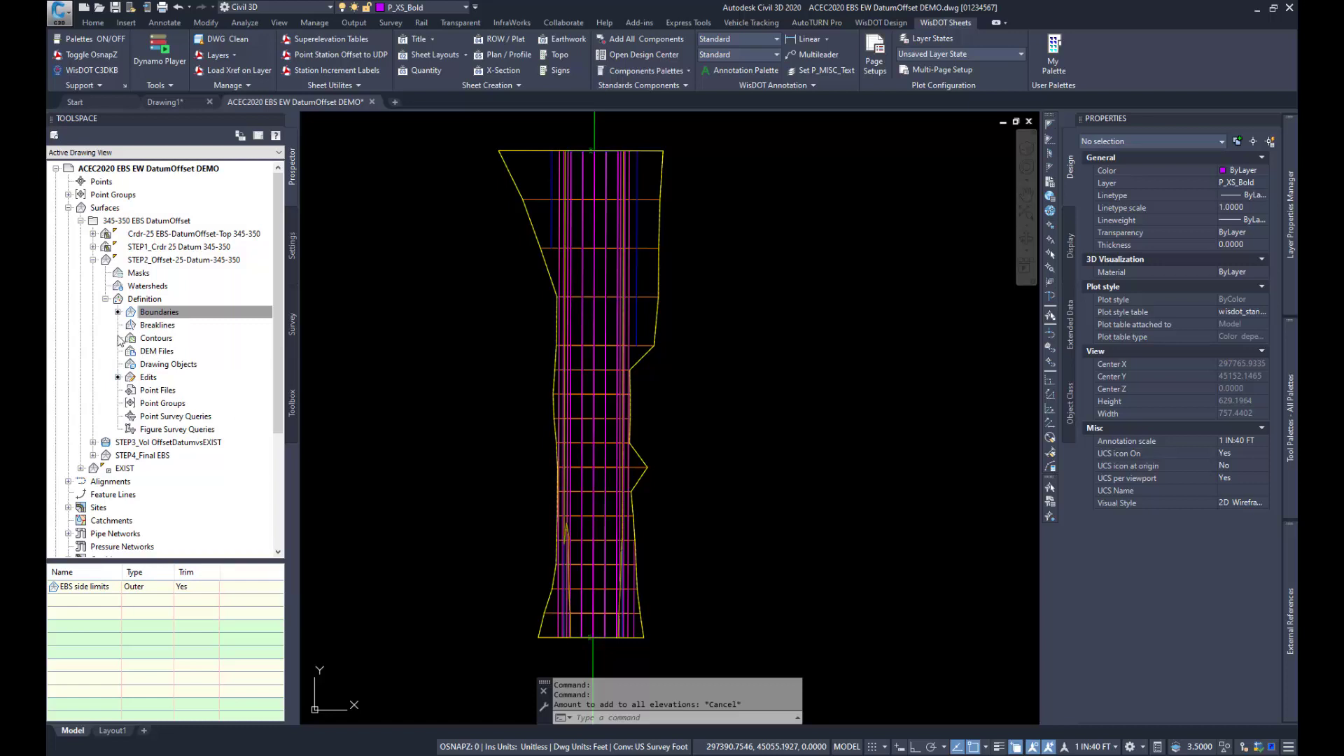
{"action": "left_click", "coordinate": [93, 259]}
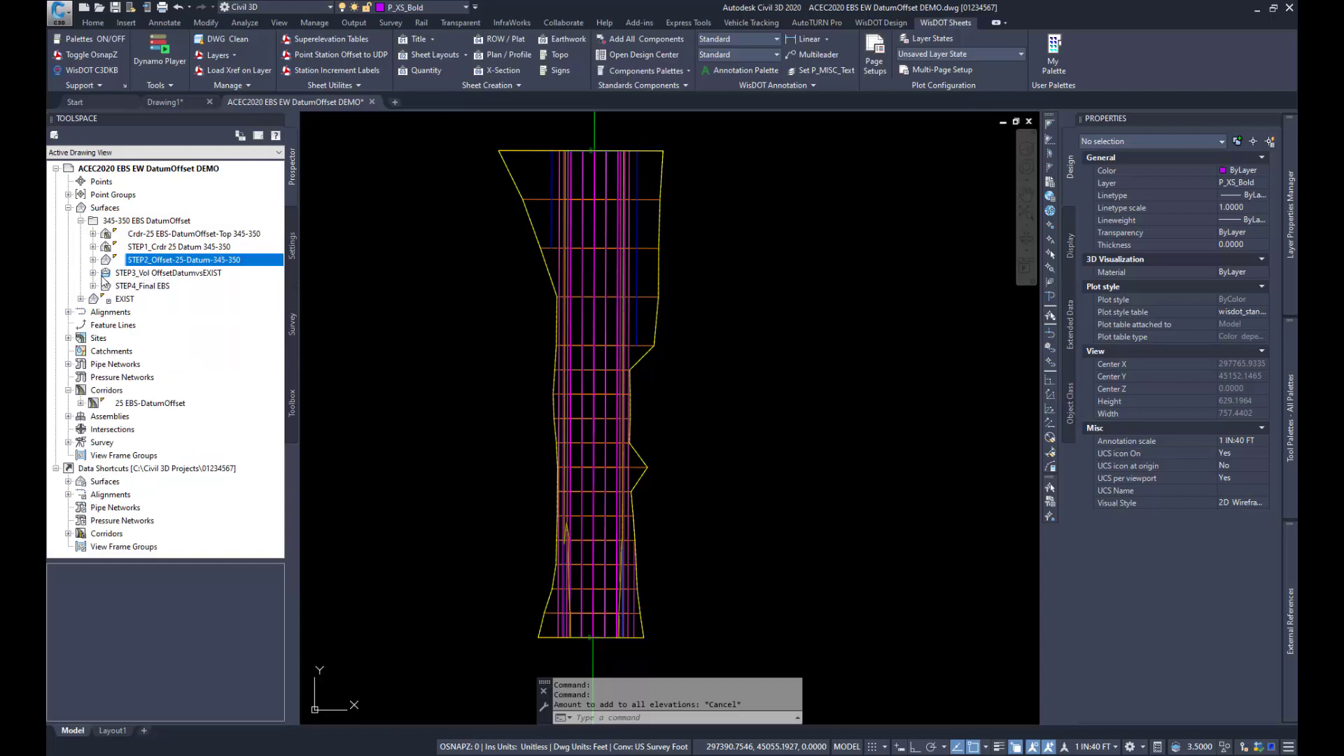
Step: Review the definition of the STEP3_Vol OffsetDatumvsEXIST volume surface and the edits and boundaries of STEP4_Final EBS
{"action": "left_click", "coordinate": [93, 273]}
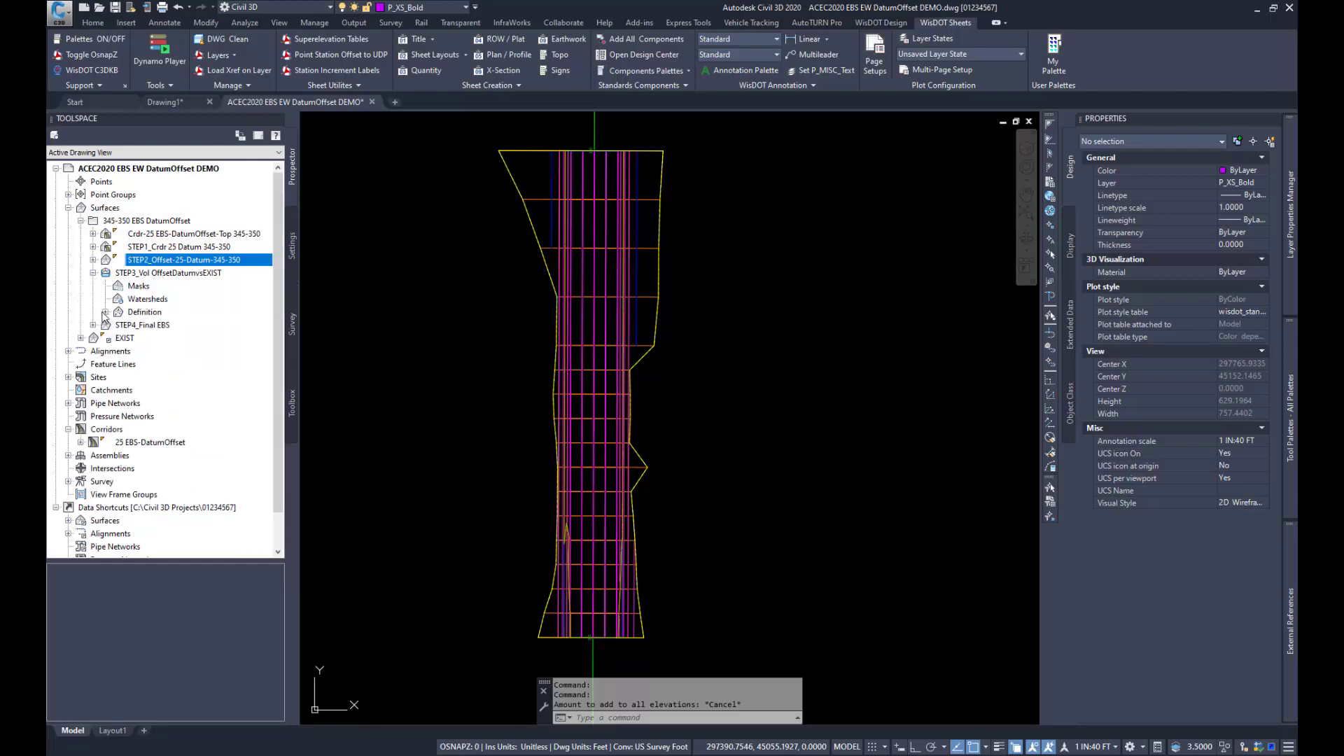
{"action": "left_click", "coordinate": [105, 312]}
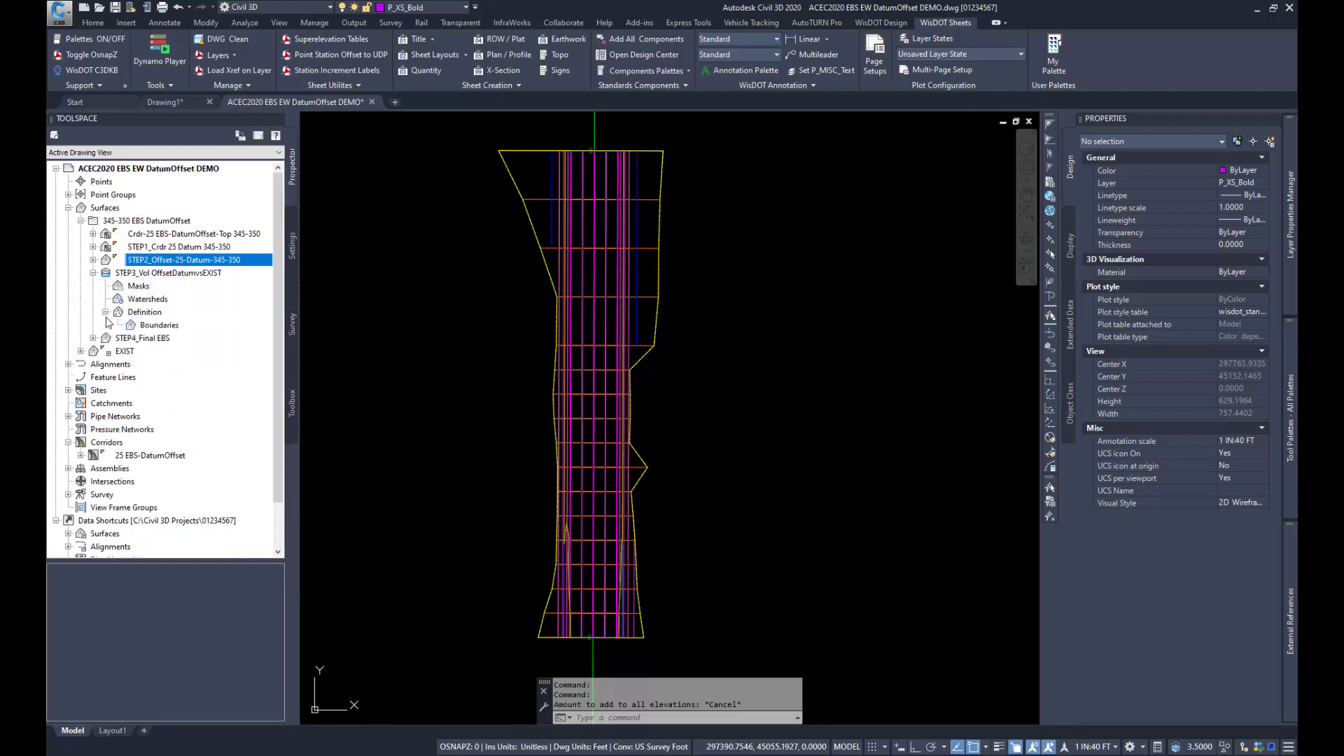
{"action": "left_click", "coordinate": [93, 273]}
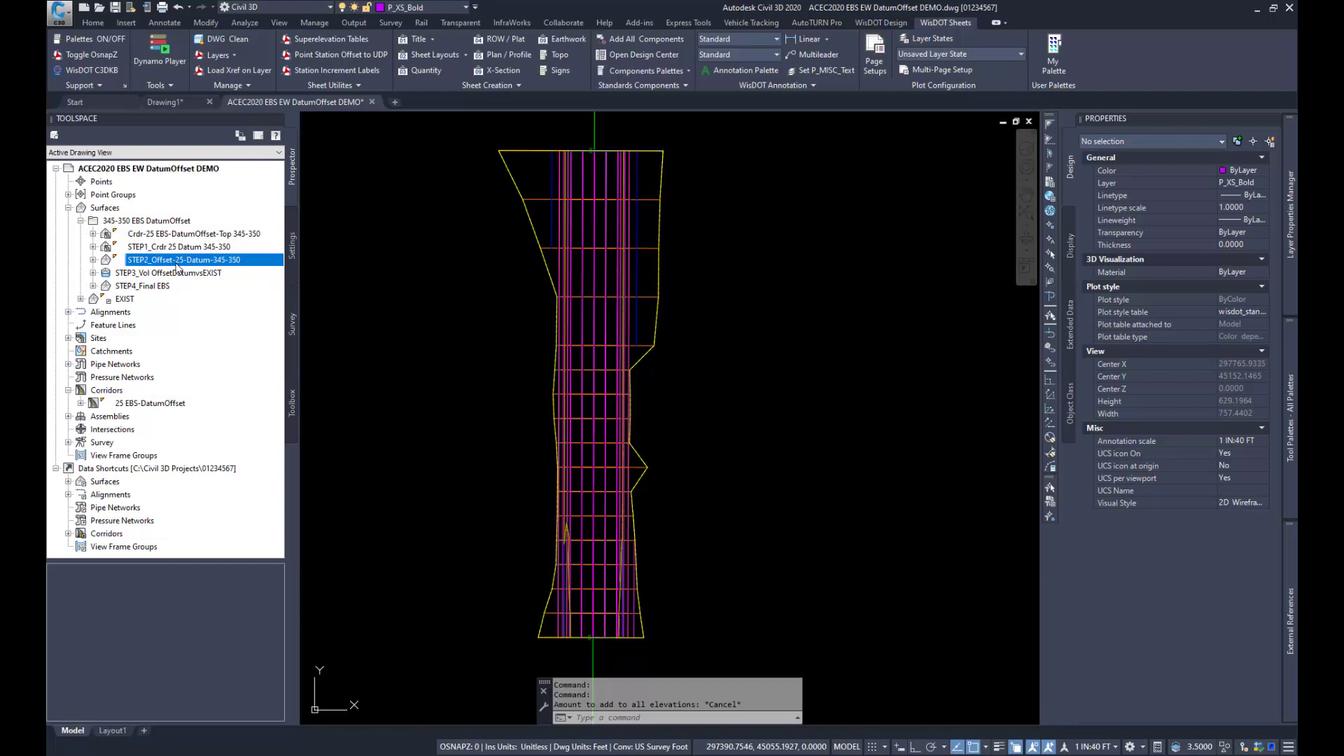
{"action": "left_click", "coordinate": [93, 286]}
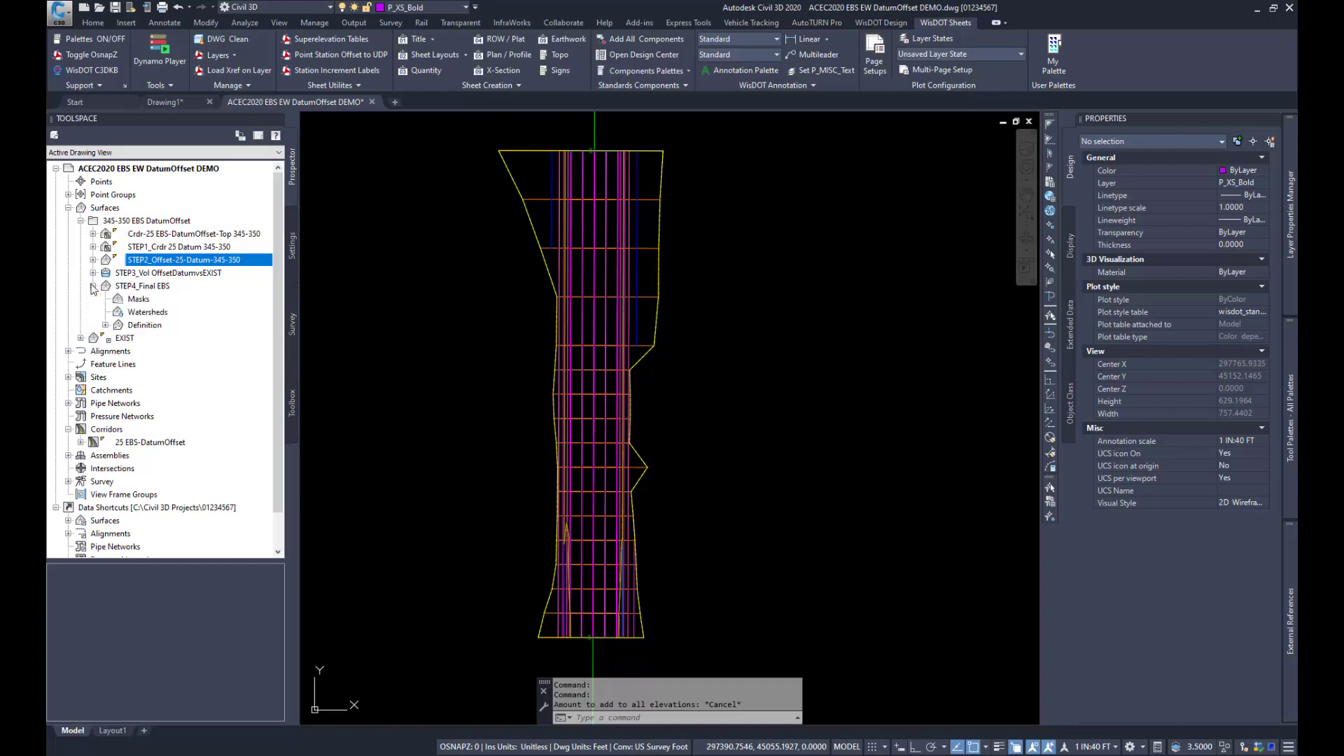
{"action": "left_click", "coordinate": [105, 325]}
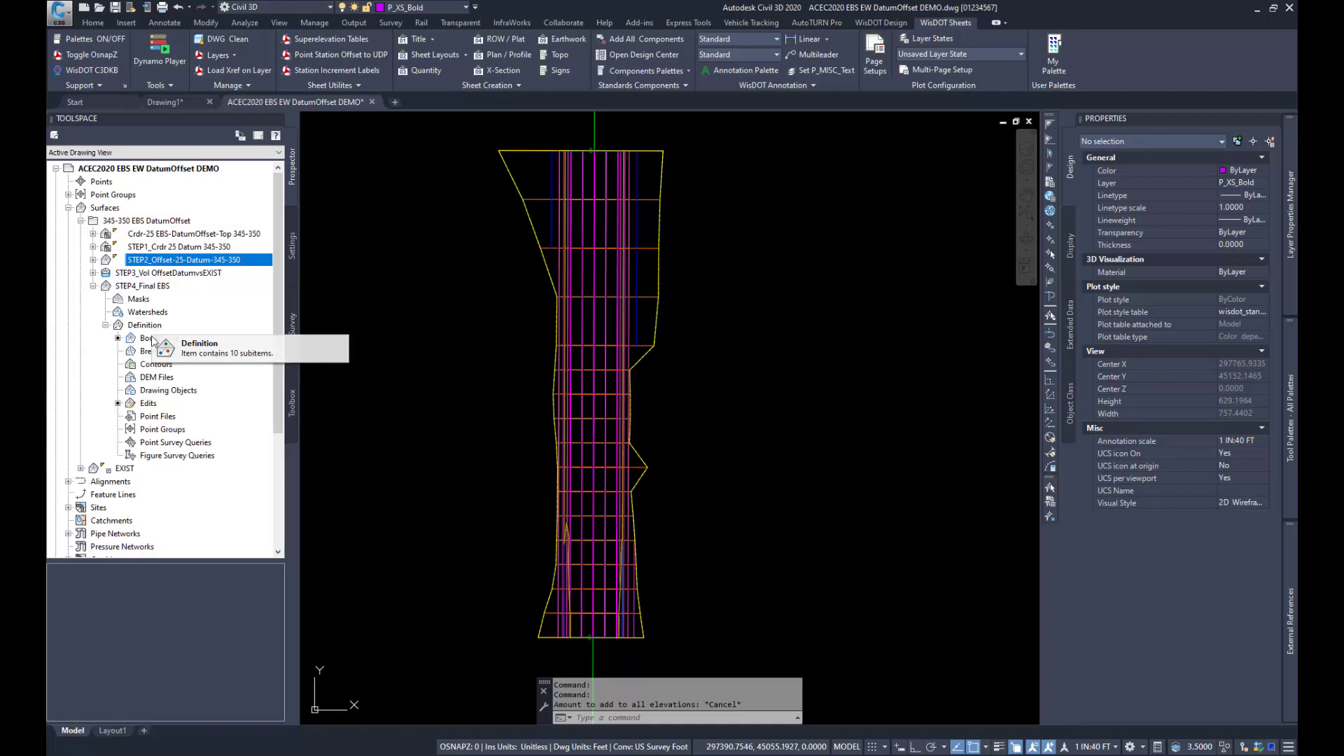
{"action": "left_click", "coordinate": [150, 403]}
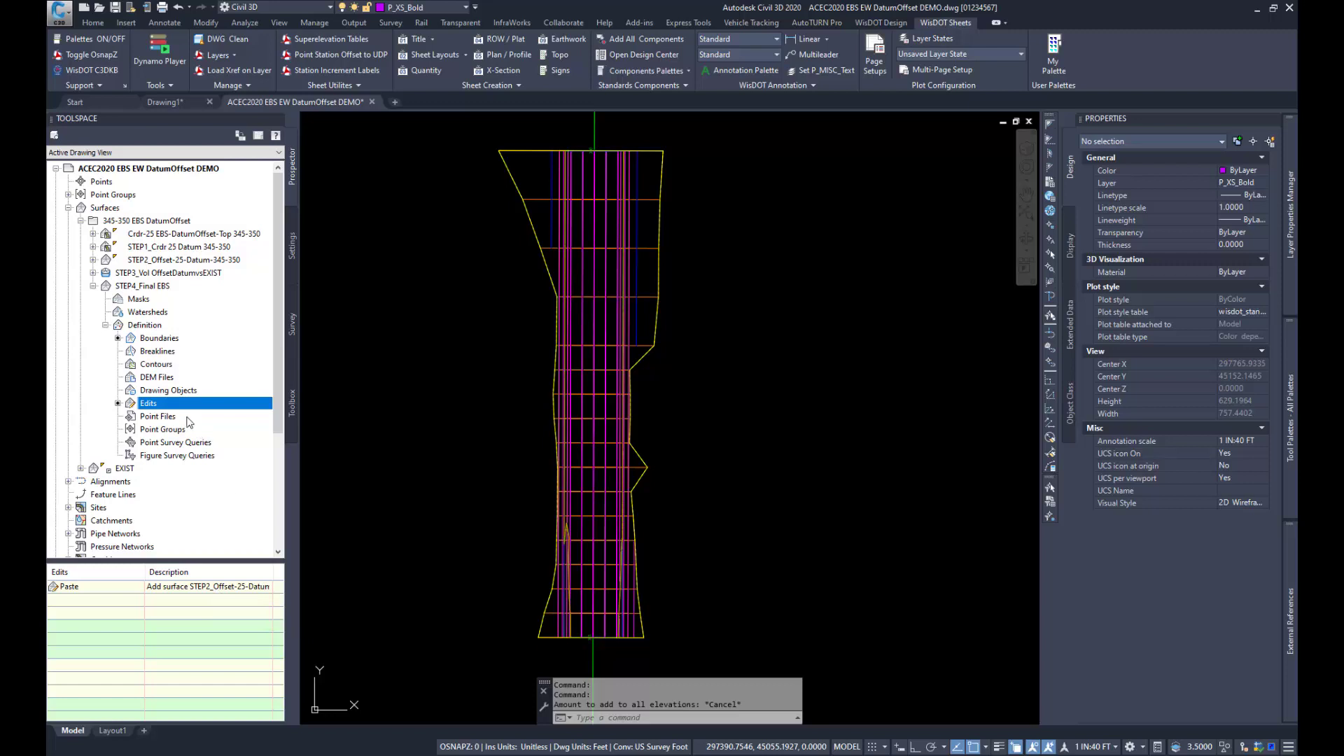
{"action": "left_click", "coordinate": [160, 340]}
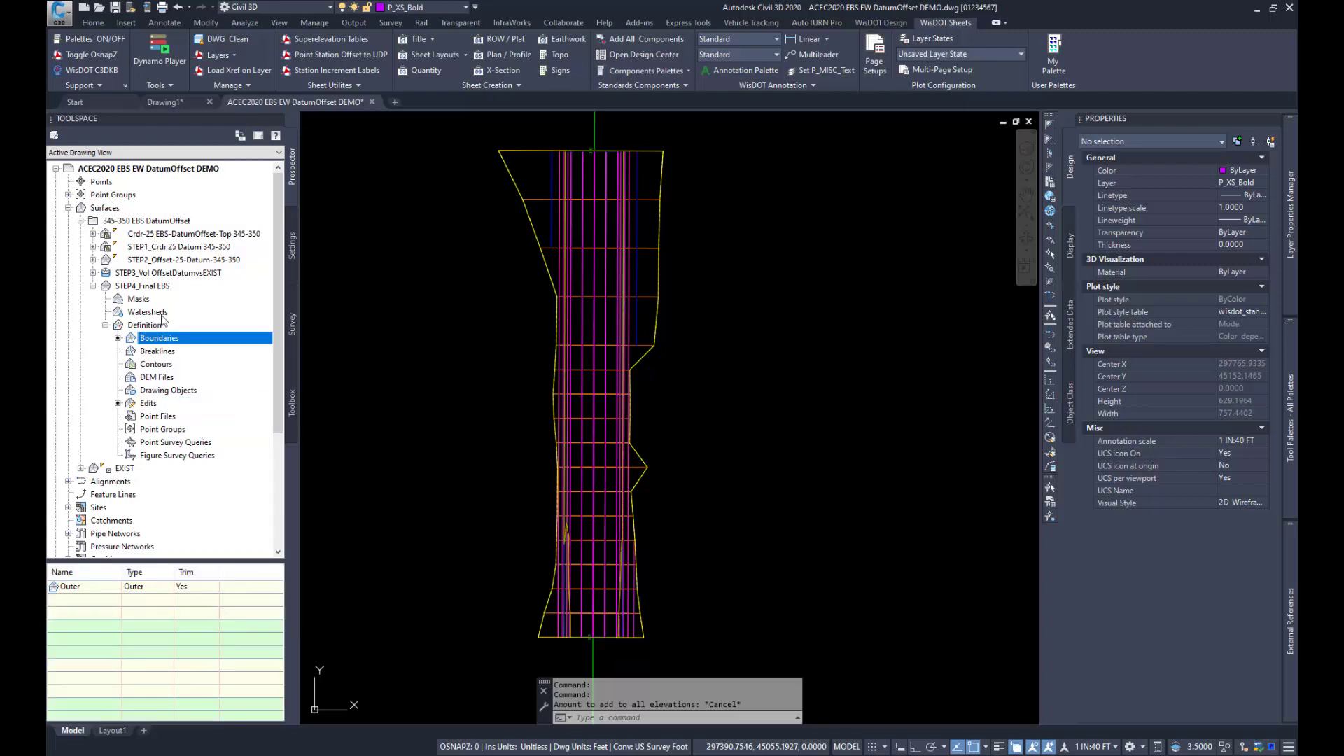
Step: Examine the STEP4_Final EBS surface from several 3D angles in the Object Viewer
{"action": "left_click", "coordinate": [145, 288]}
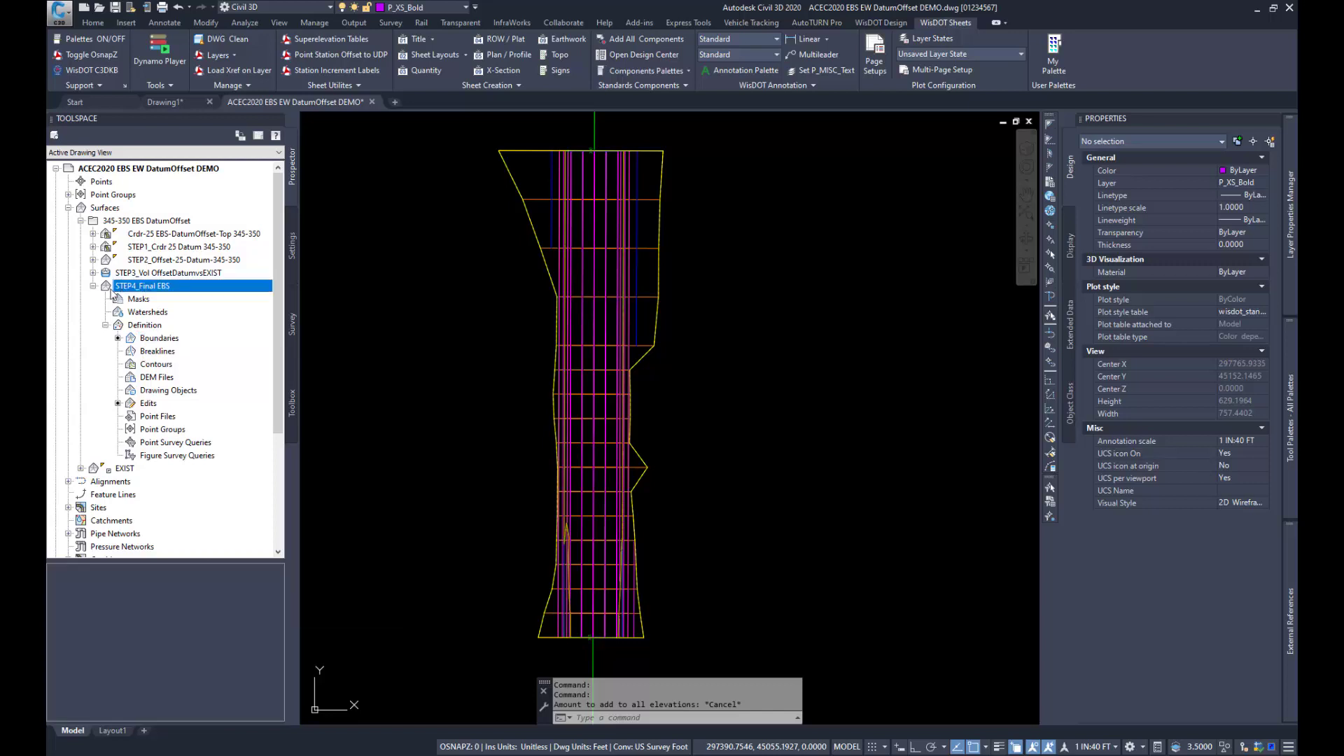
{"action": "left_click", "coordinate": [93, 286]}
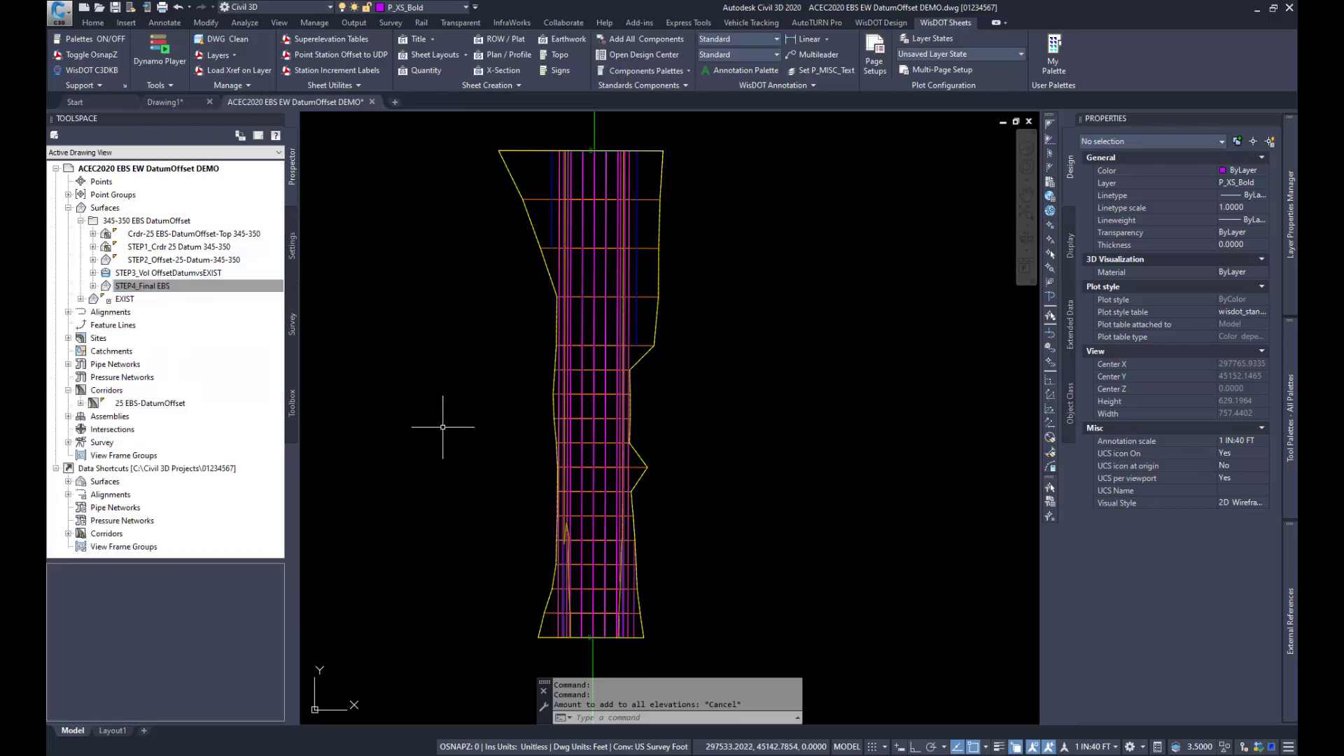
{"action": "right_click", "coordinate": [138, 291]}
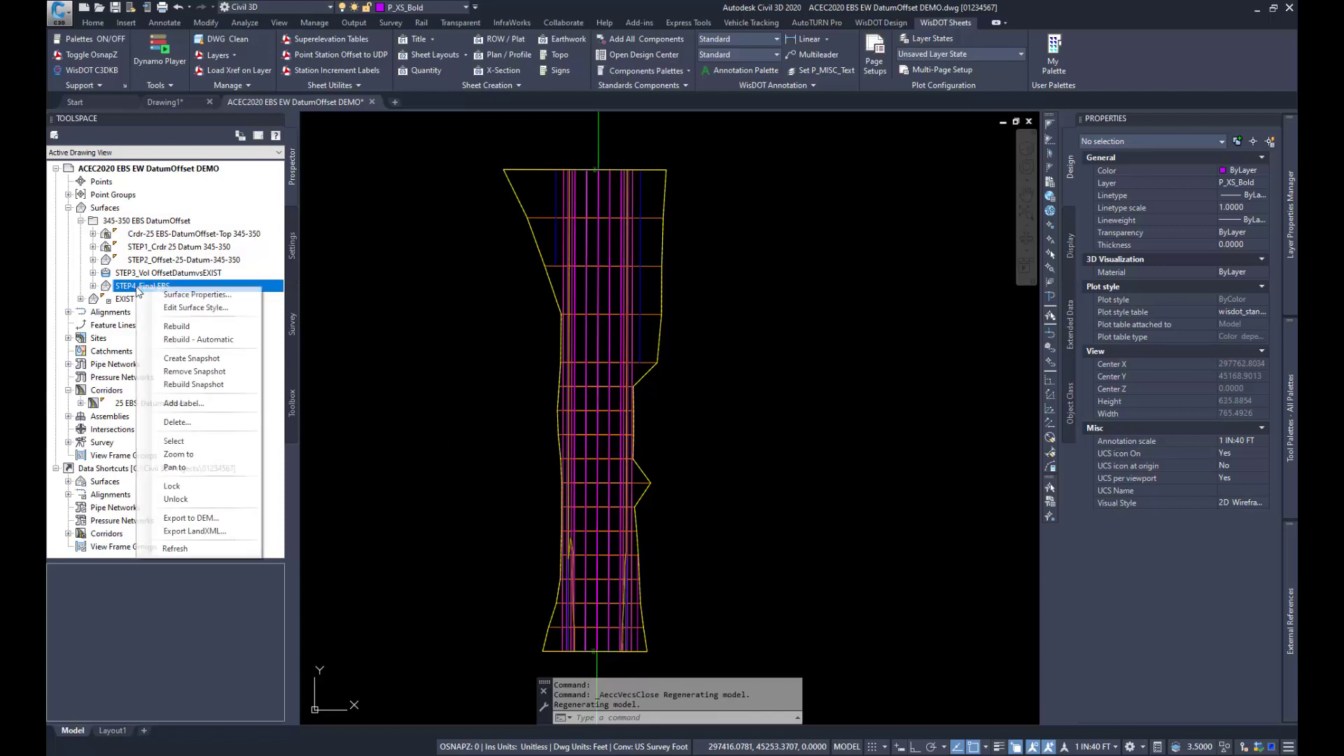
{"action": "left_click", "coordinate": [174, 441]}
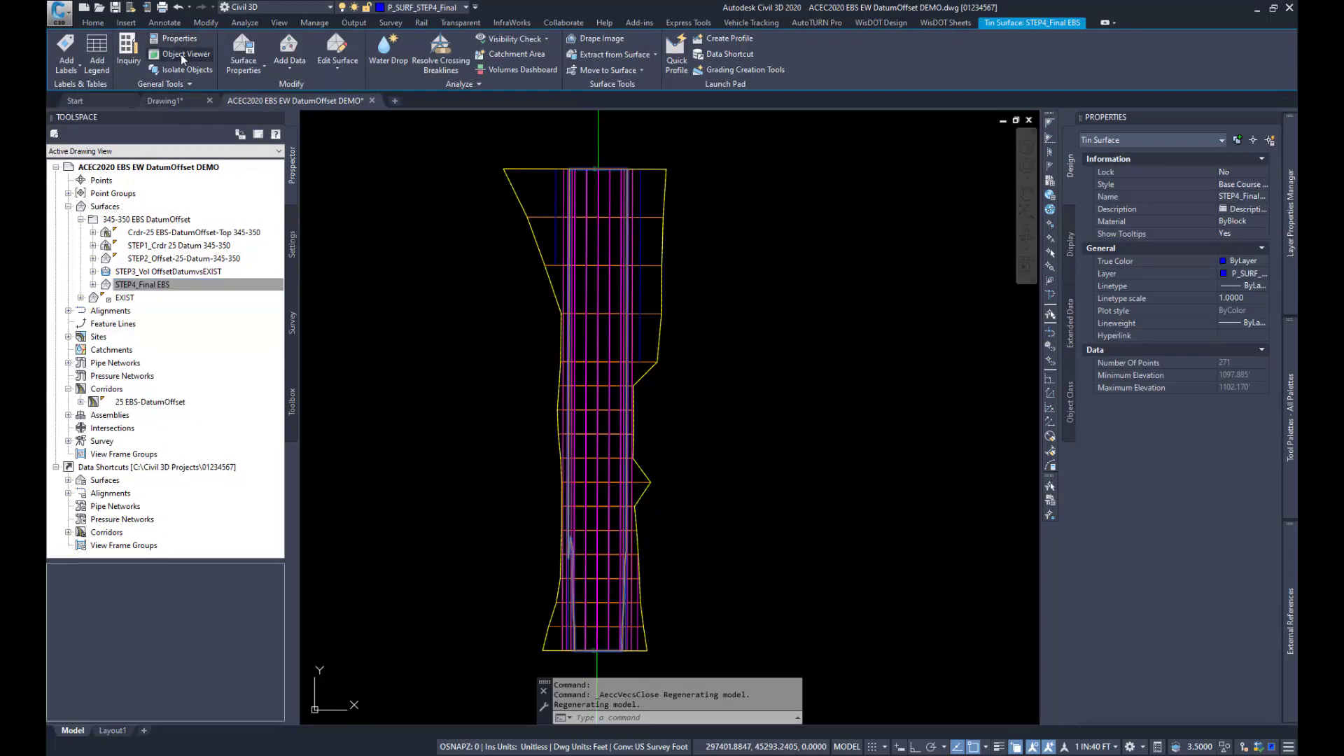
{"action": "left_click", "coordinate": [180, 55]}
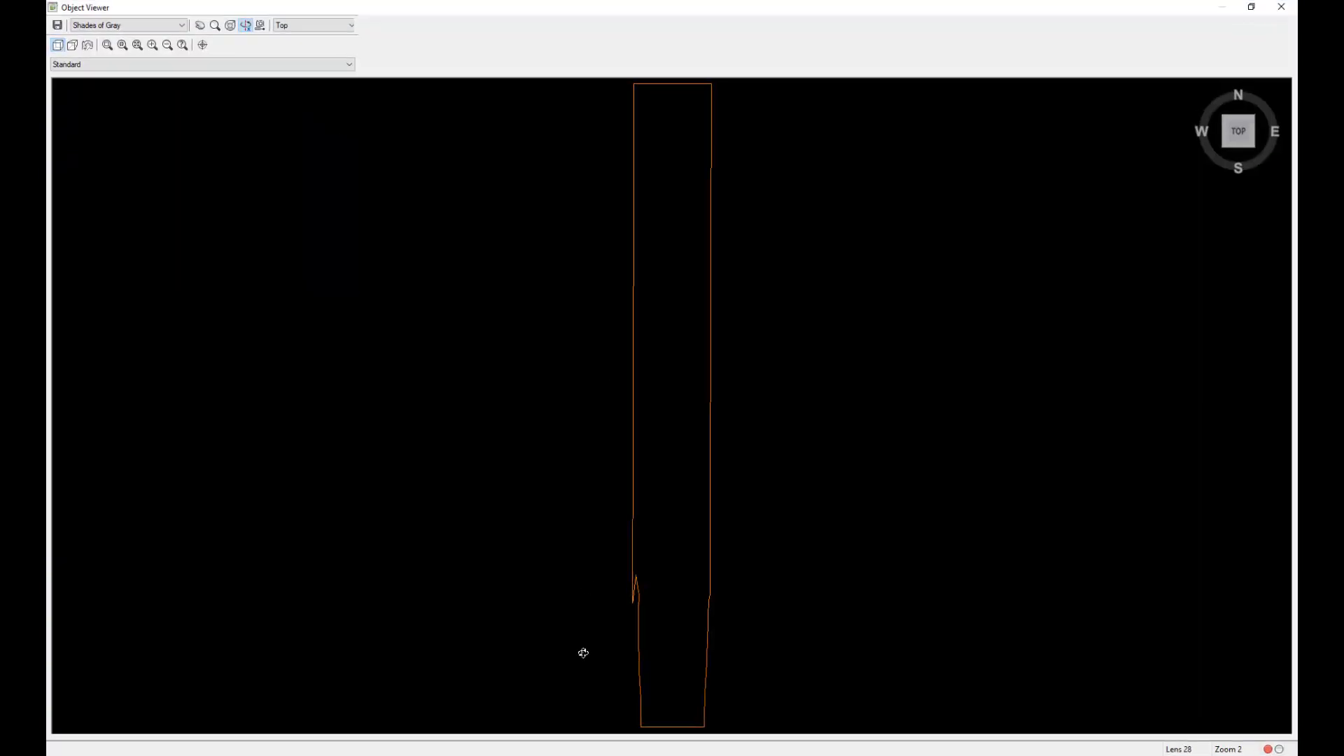
{"action": "mouse_move", "coordinate": [582, 651]}
{"action": "left_mouse_down"}
{"action": "mouse_move", "coordinate": [576, 590]}
{"action": "mouse_move", "coordinate": [816, 539]}
{"action": "mouse_move", "coordinate": [840, 500]}
{"action": "mouse_move", "coordinate": [801, 378]}
{"action": "left_mouse_up"}
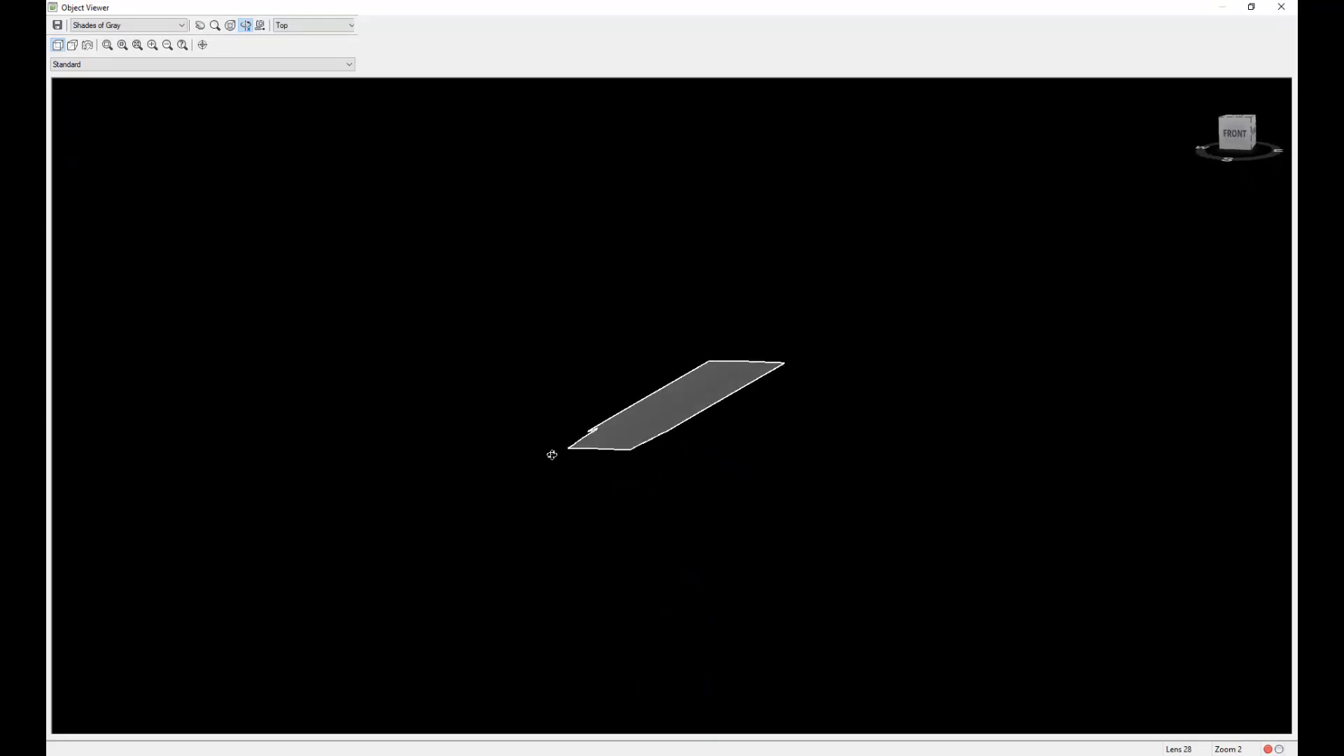
{"action": "left_click_drag", "start_coordinate": [608, 465], "coordinate": [634, 487]}
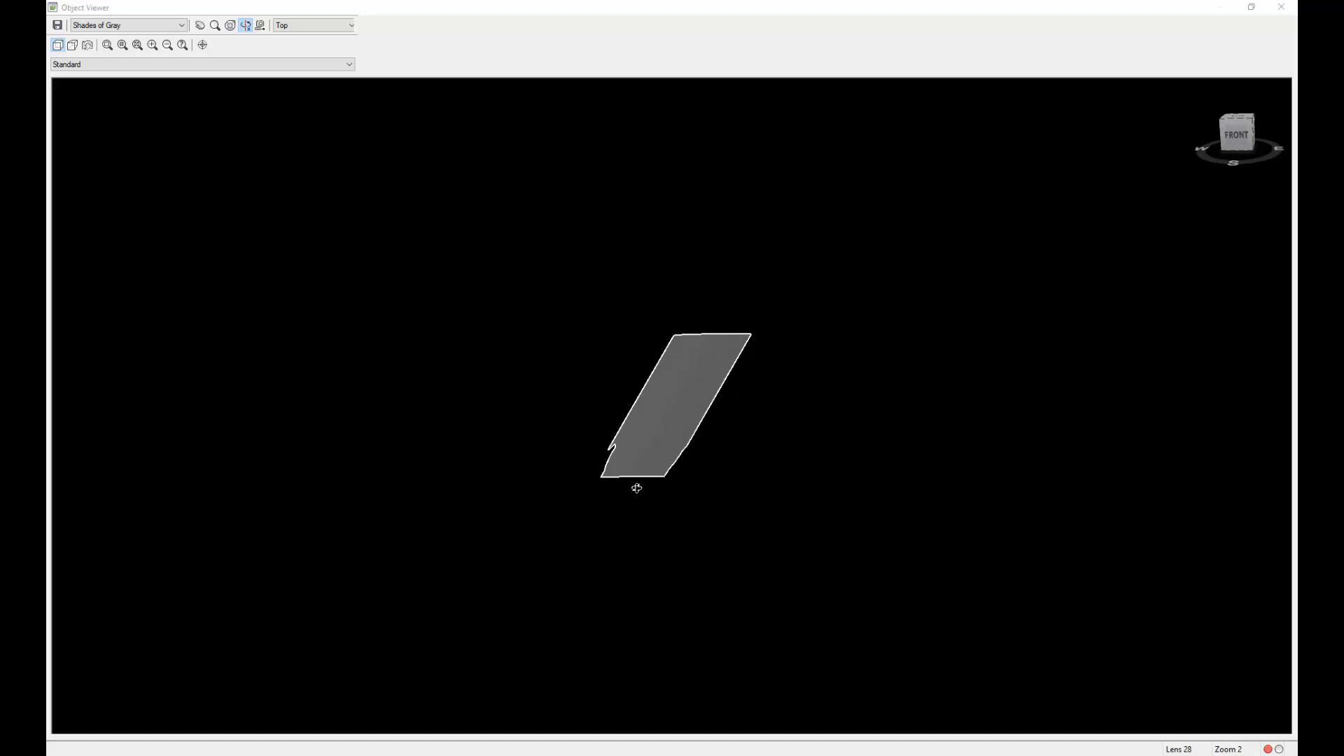
{"action": "scroll", "coordinate": [642, 474], "scroll_direction": "up", "scroll_amount": 3}
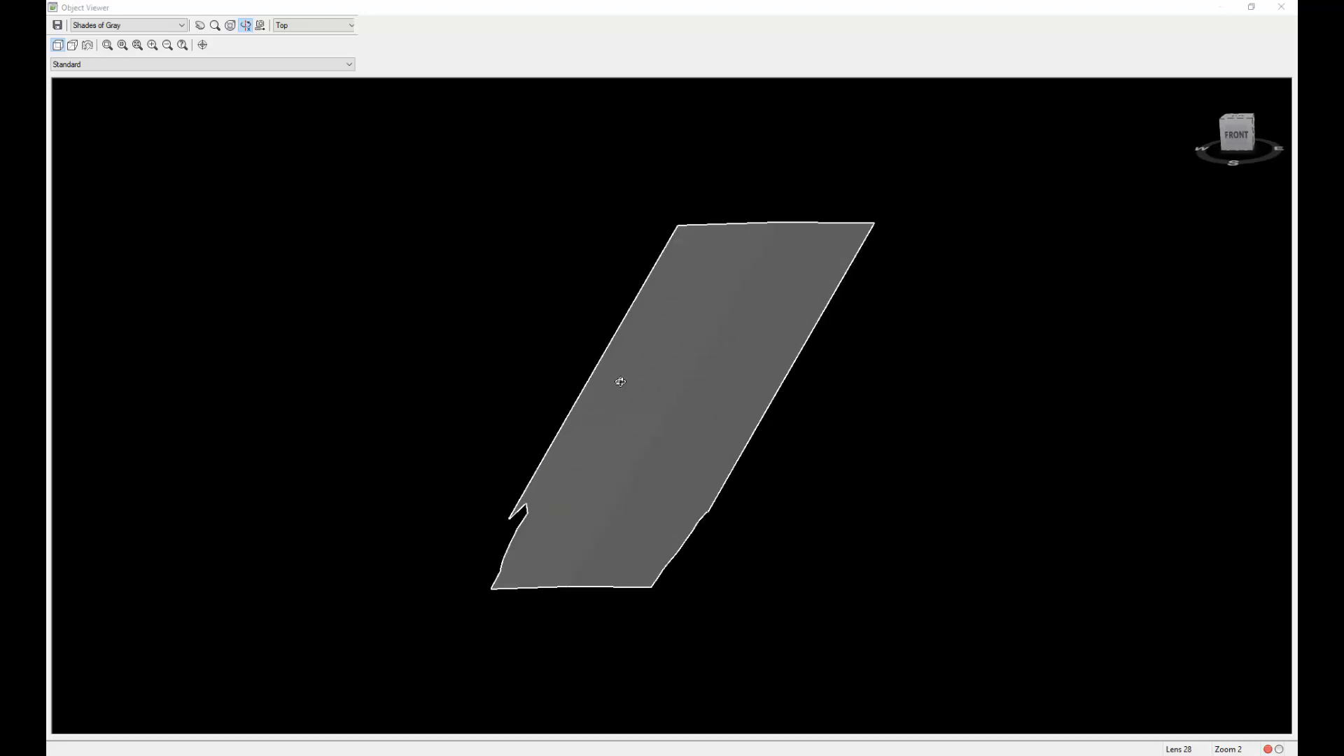
{"action": "left_click_drag", "start_coordinate": [495, 480], "coordinate": [499, 456]}
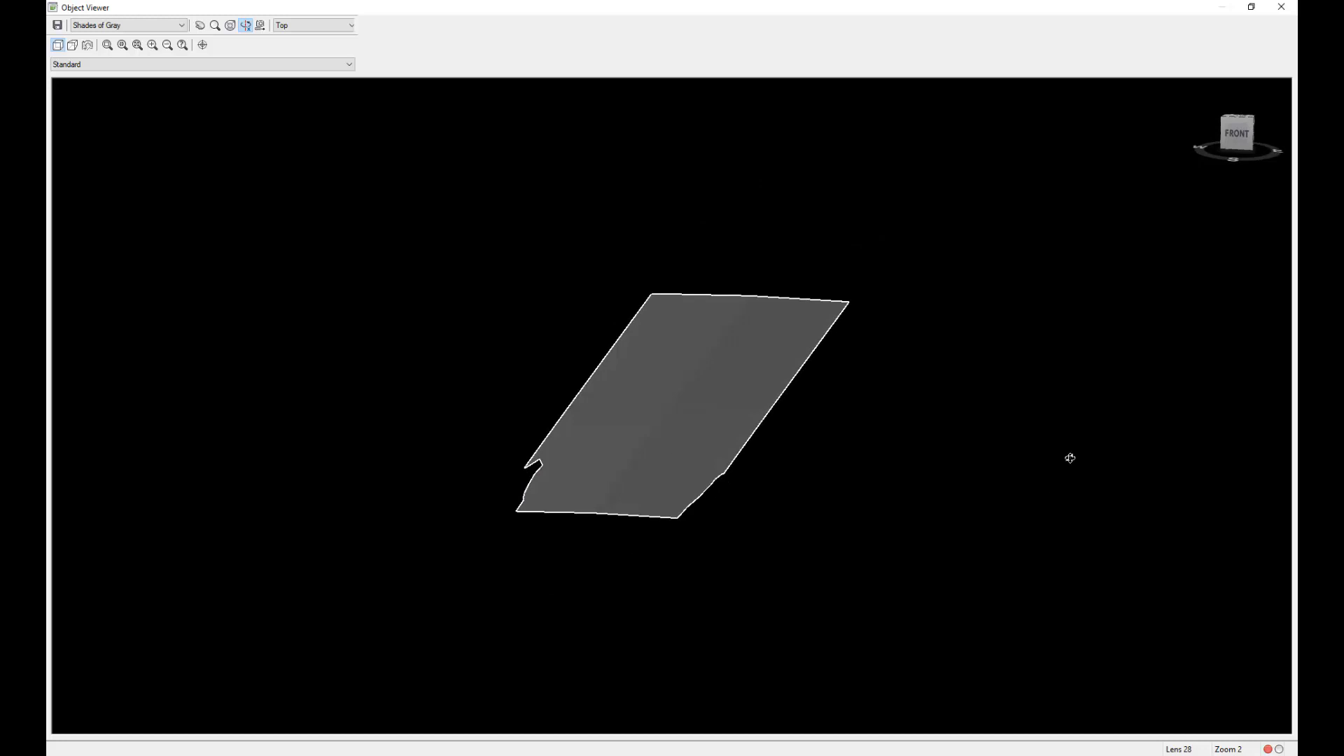
{"action": "left_click", "coordinate": [1281, 7]}
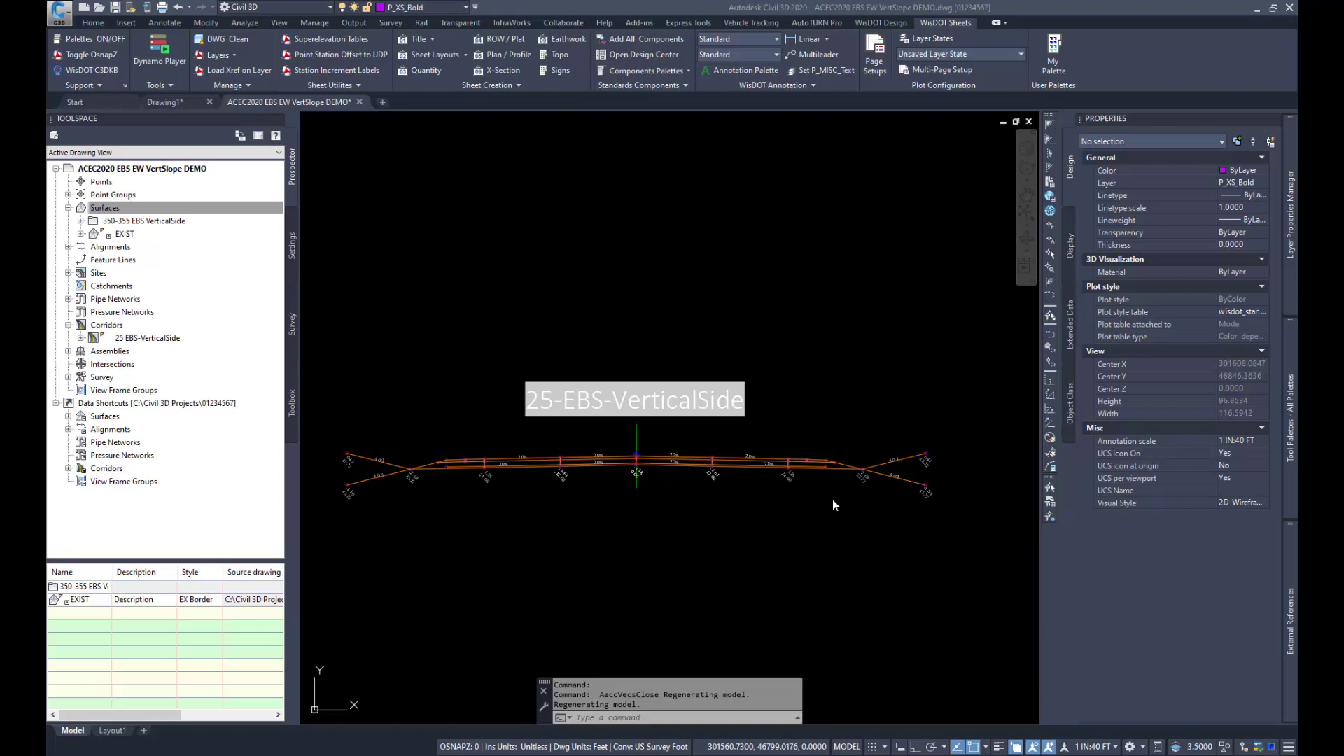
Step: Review the construction of the 25-EBS-VerticalSide assembly and the input and output values of its ProfileToParameterRef subassembly
{"action": "scroll", "coordinate": [647, 489], "scroll_direction": "up", "scroll_amount": 2}
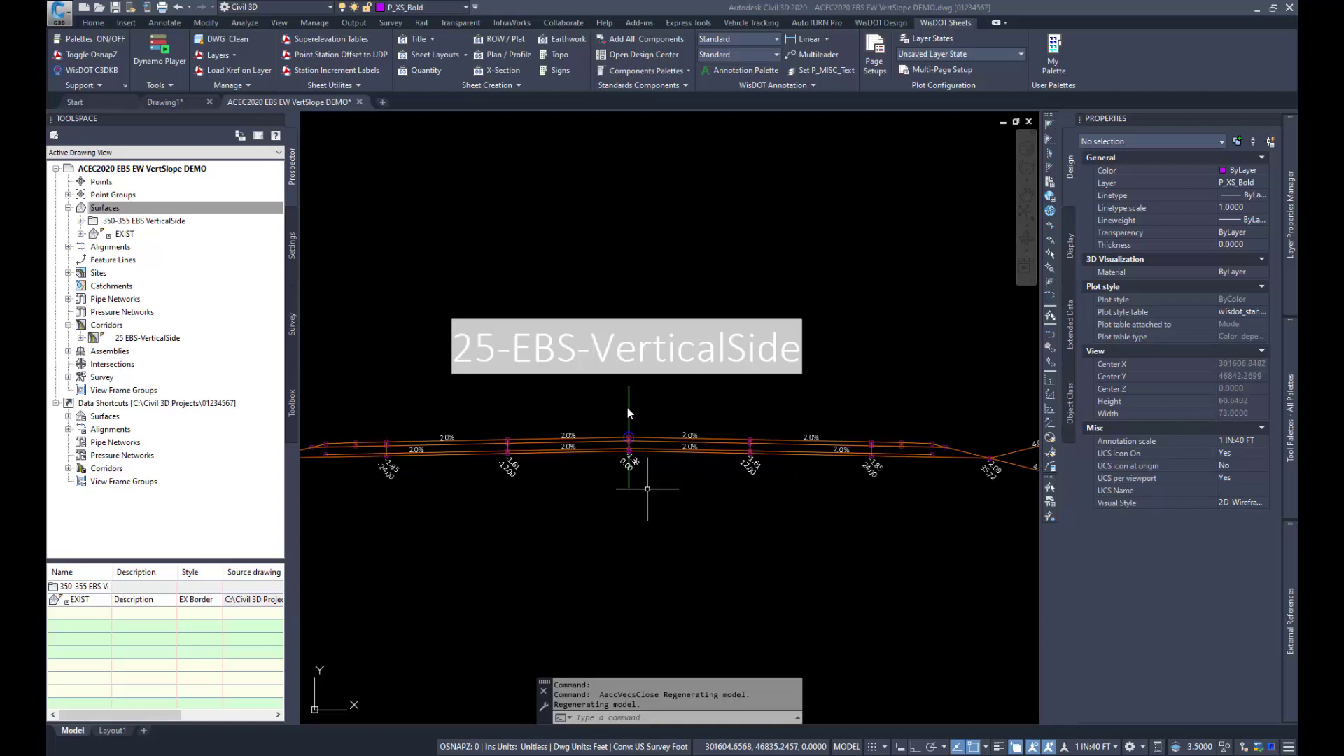
{"action": "left_click", "coordinate": [634, 442]}
{"action": "left_click", "coordinate": [359, 50]}
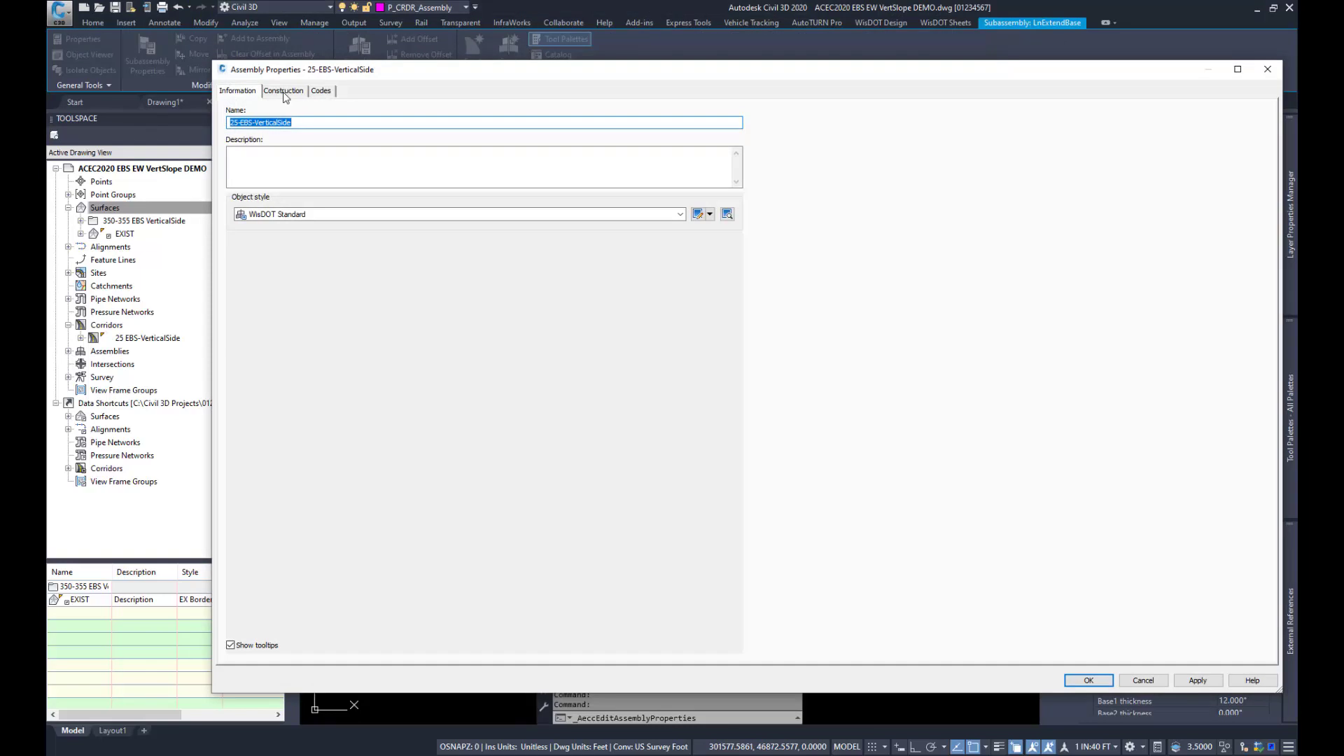
{"action": "left_click", "coordinate": [284, 91]}
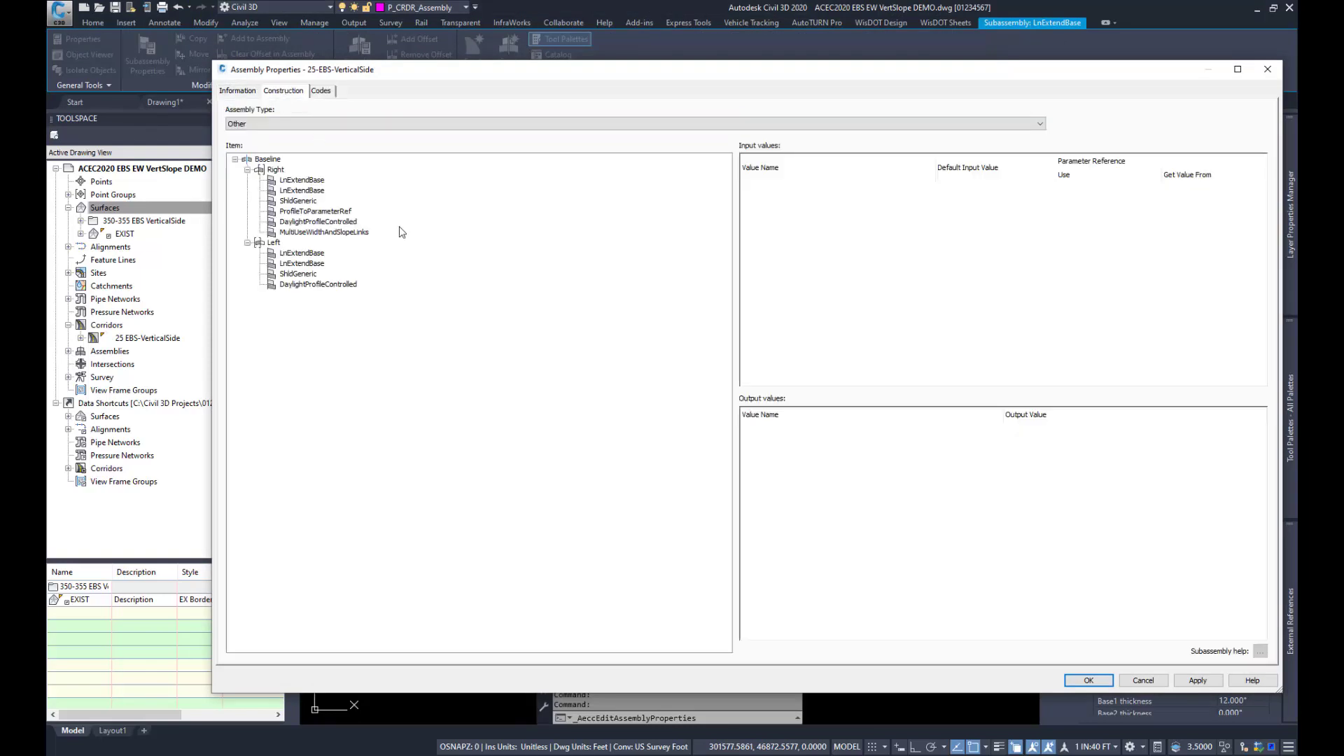
{"action": "left_click", "coordinate": [336, 212]}
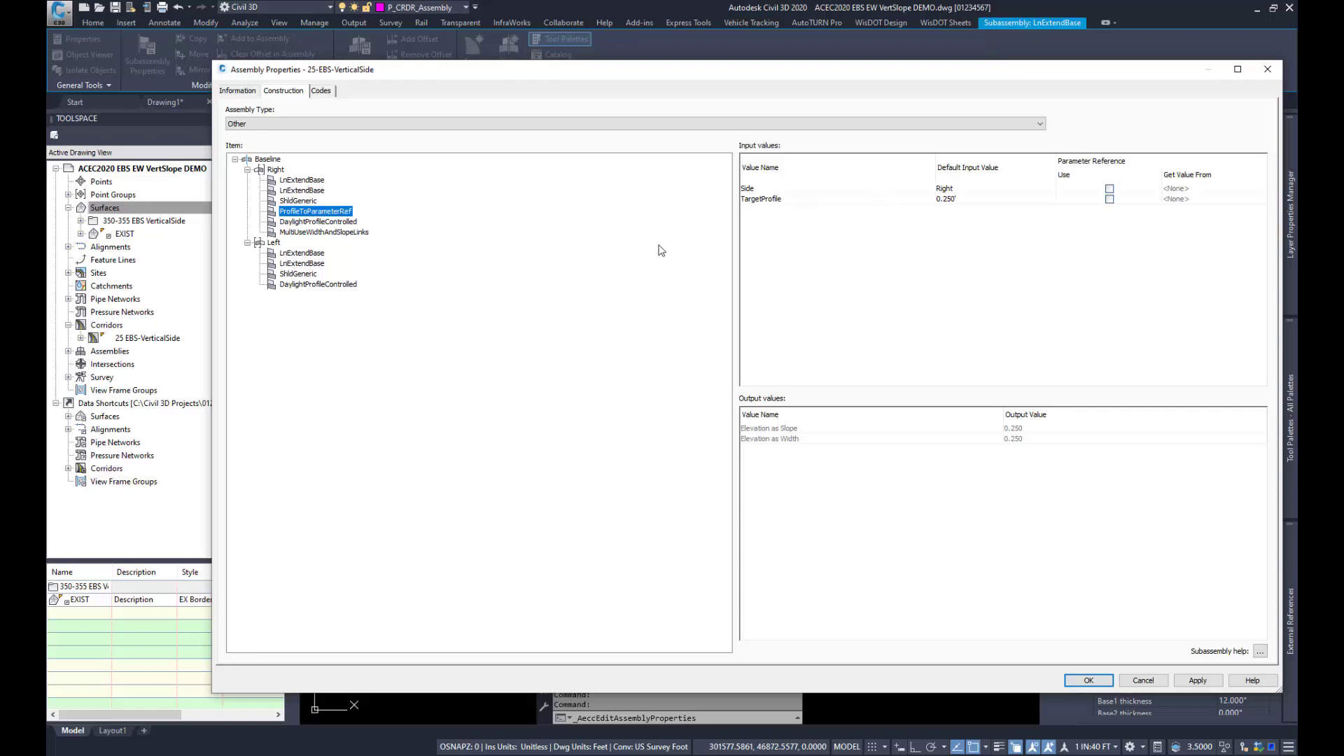
Step: Review the MultiUseWidthAndSlopeLinks subassembly's inputs, including its parameter reference, daylight link settings, daylight slopes and point codes, leaving the assembly unchanged
{"action": "left_click", "coordinate": [322, 233]}
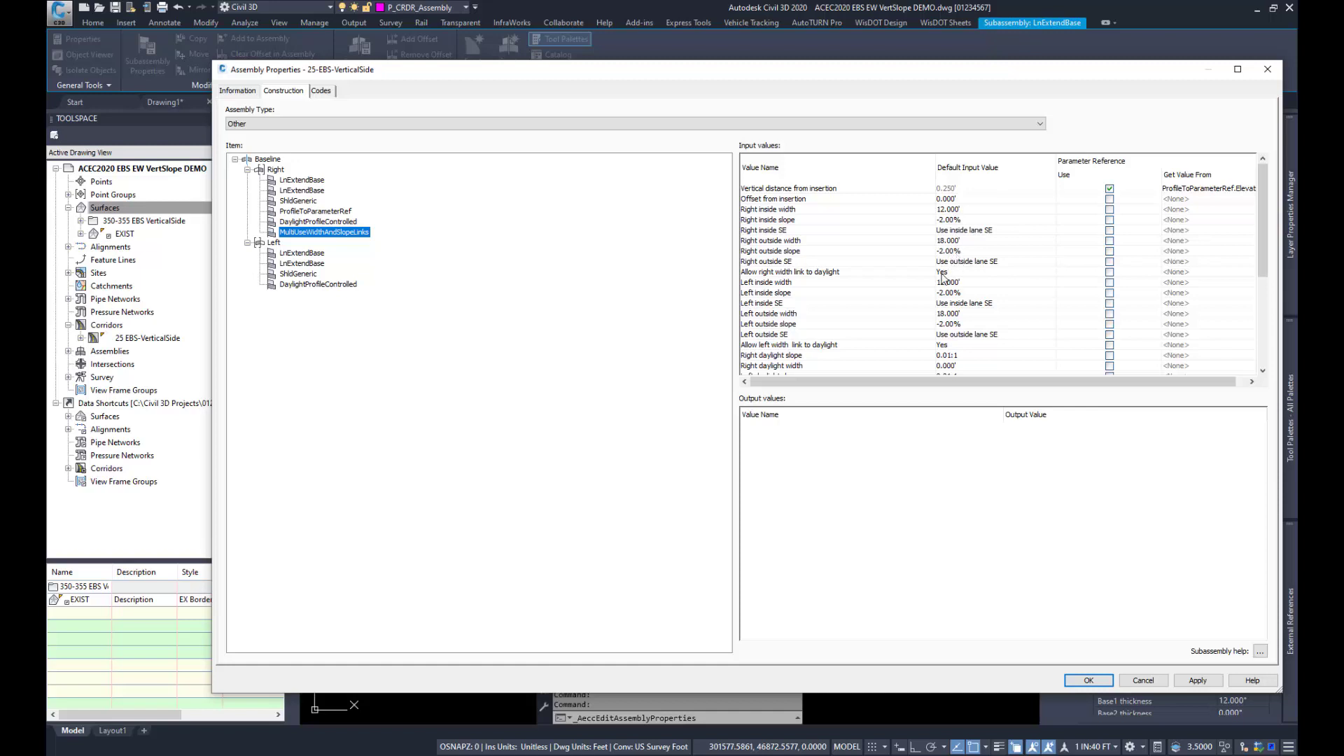
{"action": "left_click", "coordinate": [867, 273]}
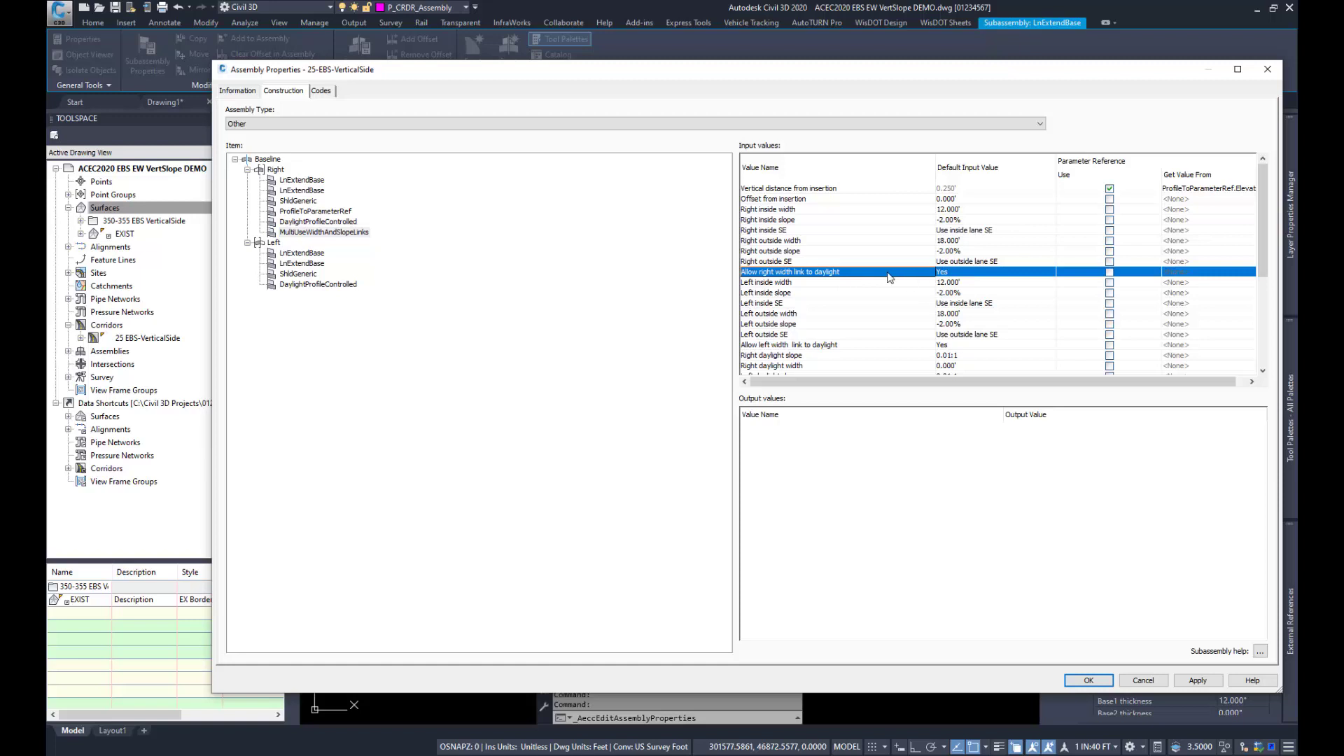
{"action": "scroll", "coordinate": [889, 278], "scroll_direction": "down", "scroll_amount": 1}
{"action": "left_click", "coordinate": [877, 311]}
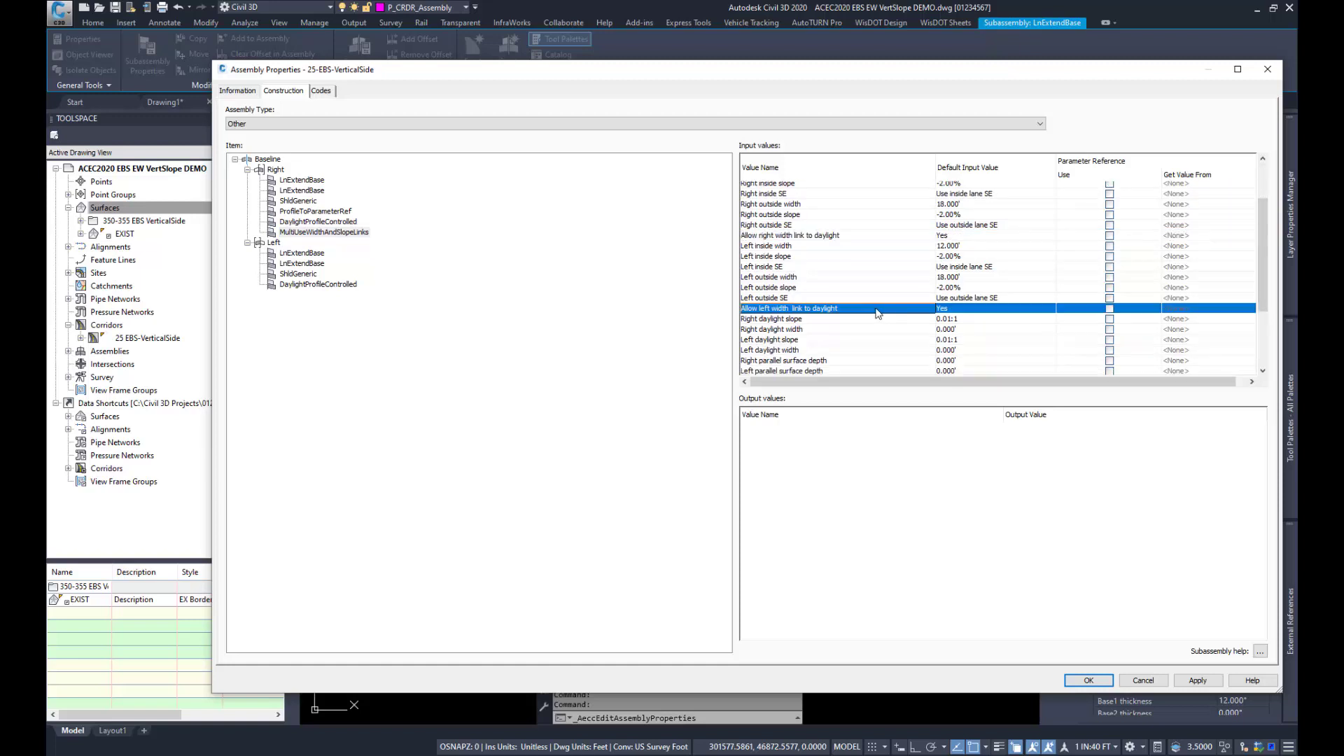
{"action": "scroll", "coordinate": [877, 313], "scroll_direction": "down", "scroll_amount": 4}
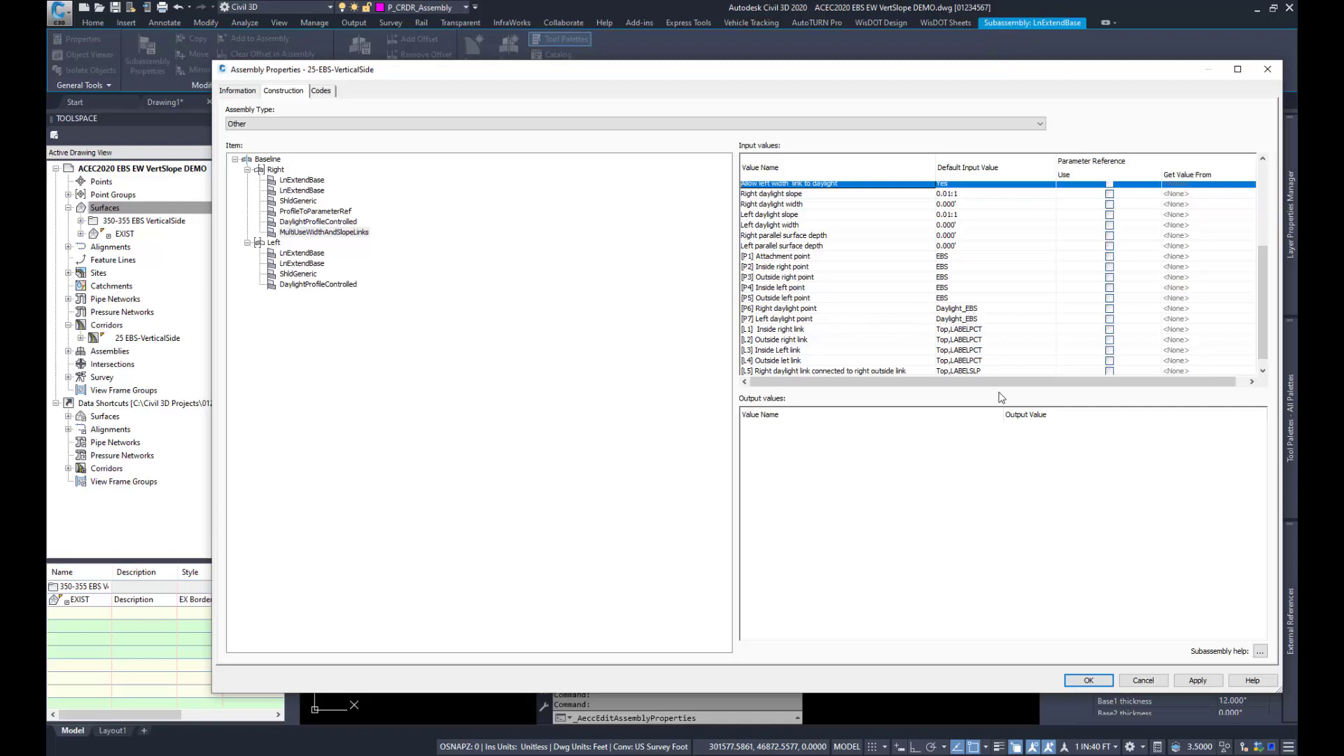
{"action": "left_click", "coordinate": [1131, 683]}
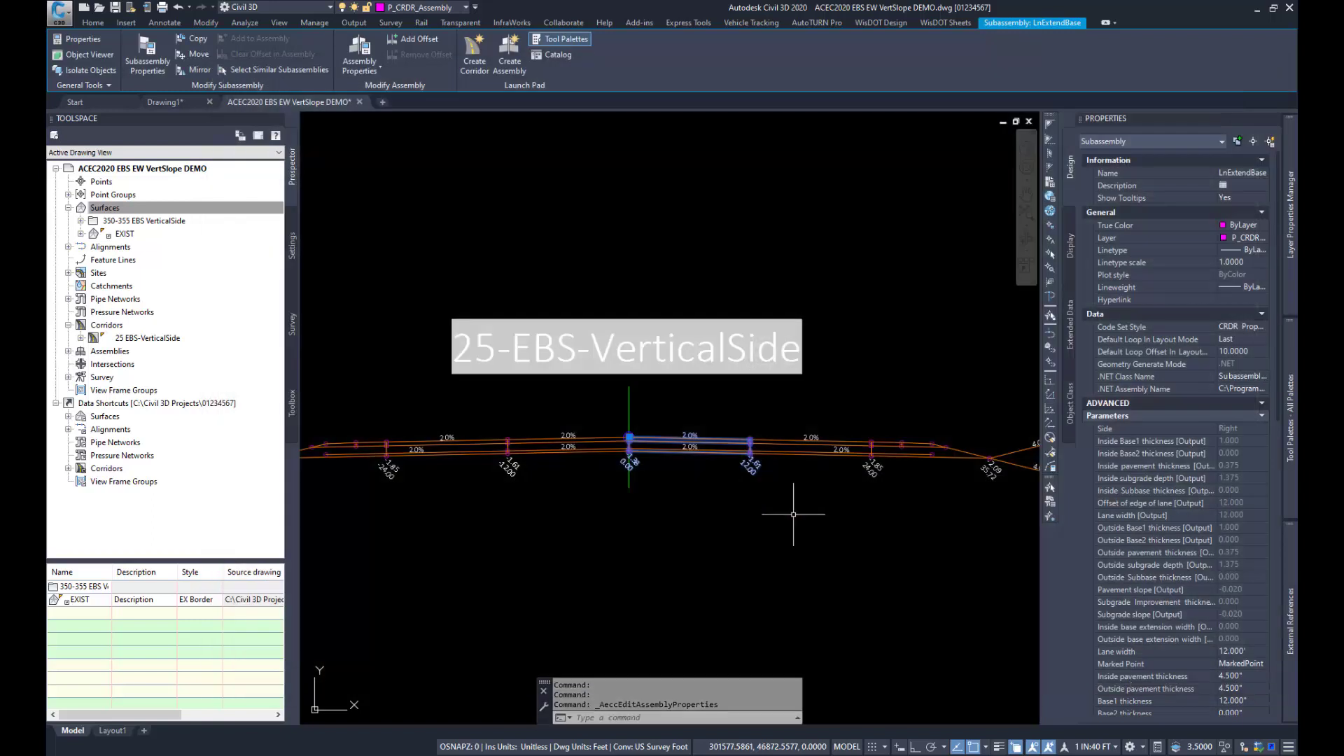
{"action": "key", "text": "Escape"}
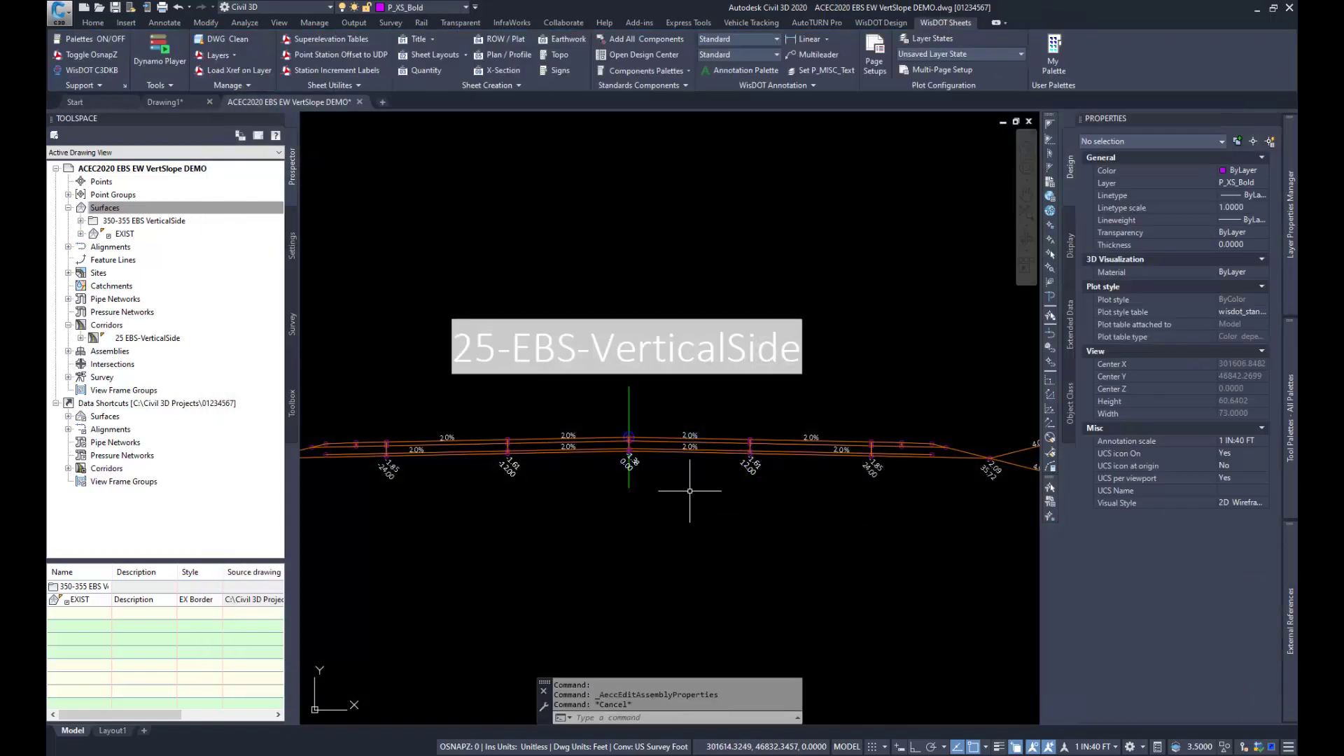
Step: Review the surface, width and profile targets of the 25 EBS-VerticalSide corridor region from station 350+00 to 355+00
{"action": "scroll", "coordinate": [661, 322], "scroll_direction": "down", "scroll_amount": 9}
{"action": "scroll", "coordinate": [636, 366], "scroll_direction": "down", "scroll_amount": 13}
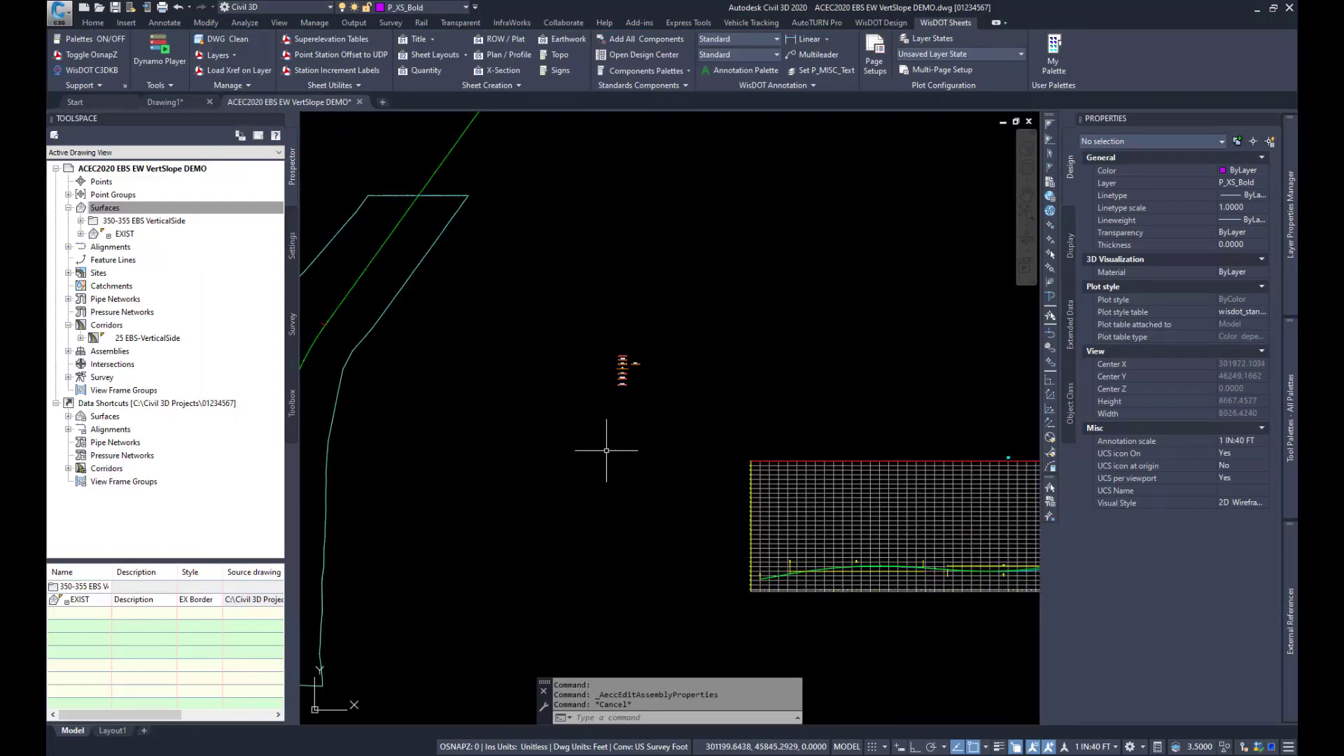
{"action": "scroll", "coordinate": [484, 450], "scroll_direction": "up", "scroll_amount": 2}
{"action": "scroll", "coordinate": [470, 451], "scroll_direction": "up", "scroll_amount": 12}
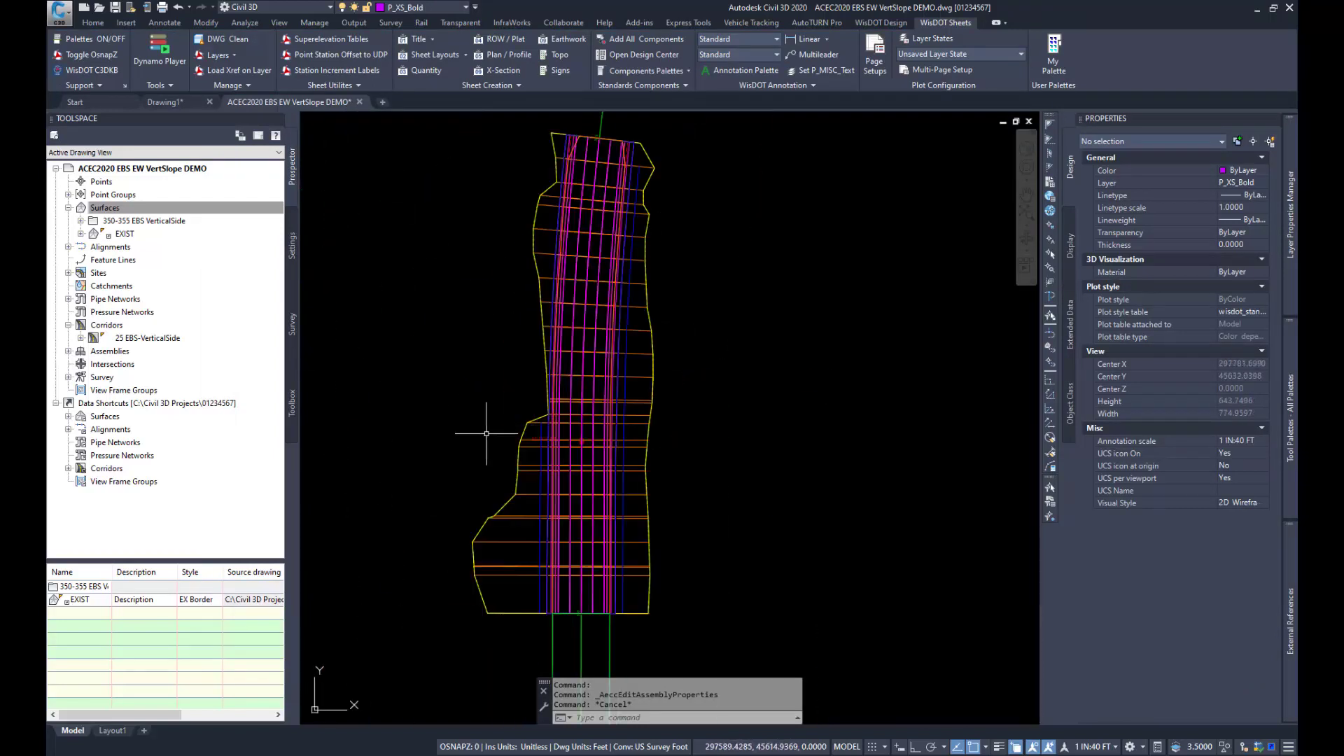
{"action": "left_click", "coordinate": [642, 373]}
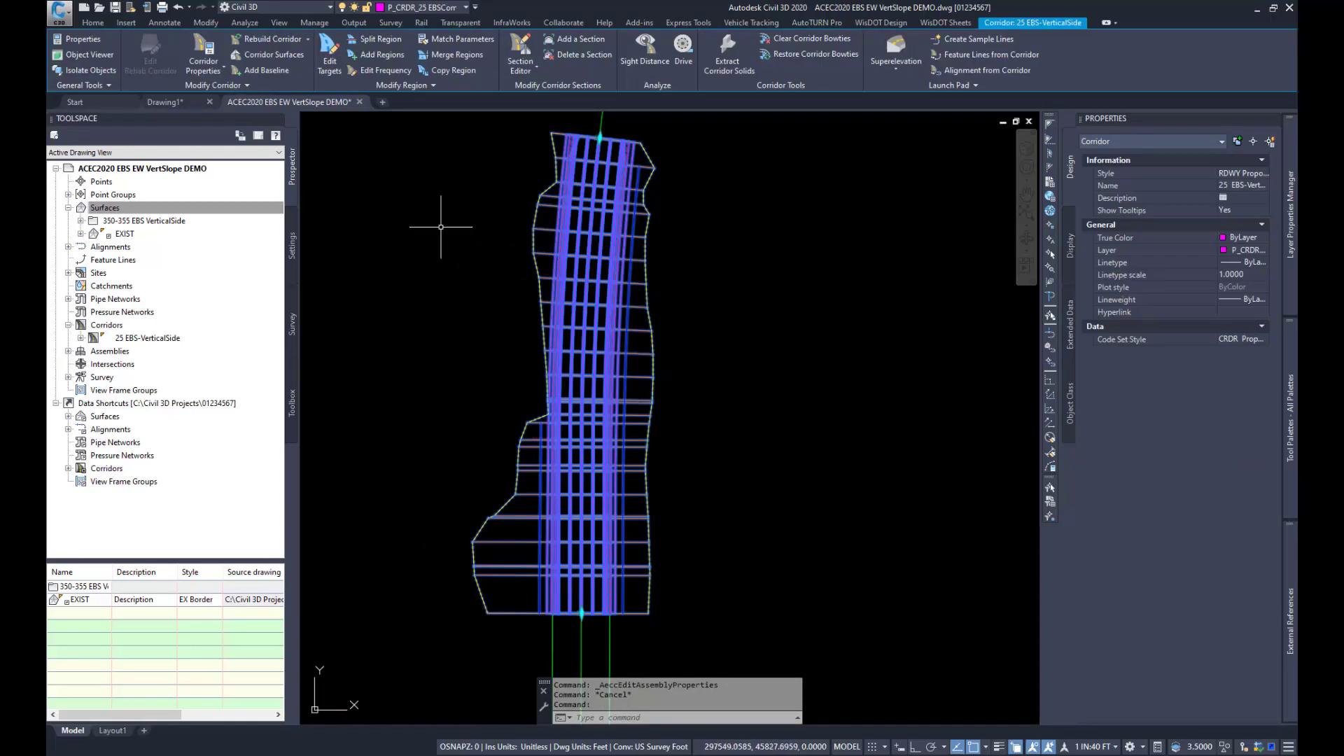
{"action": "left_click", "coordinate": [330, 55]}
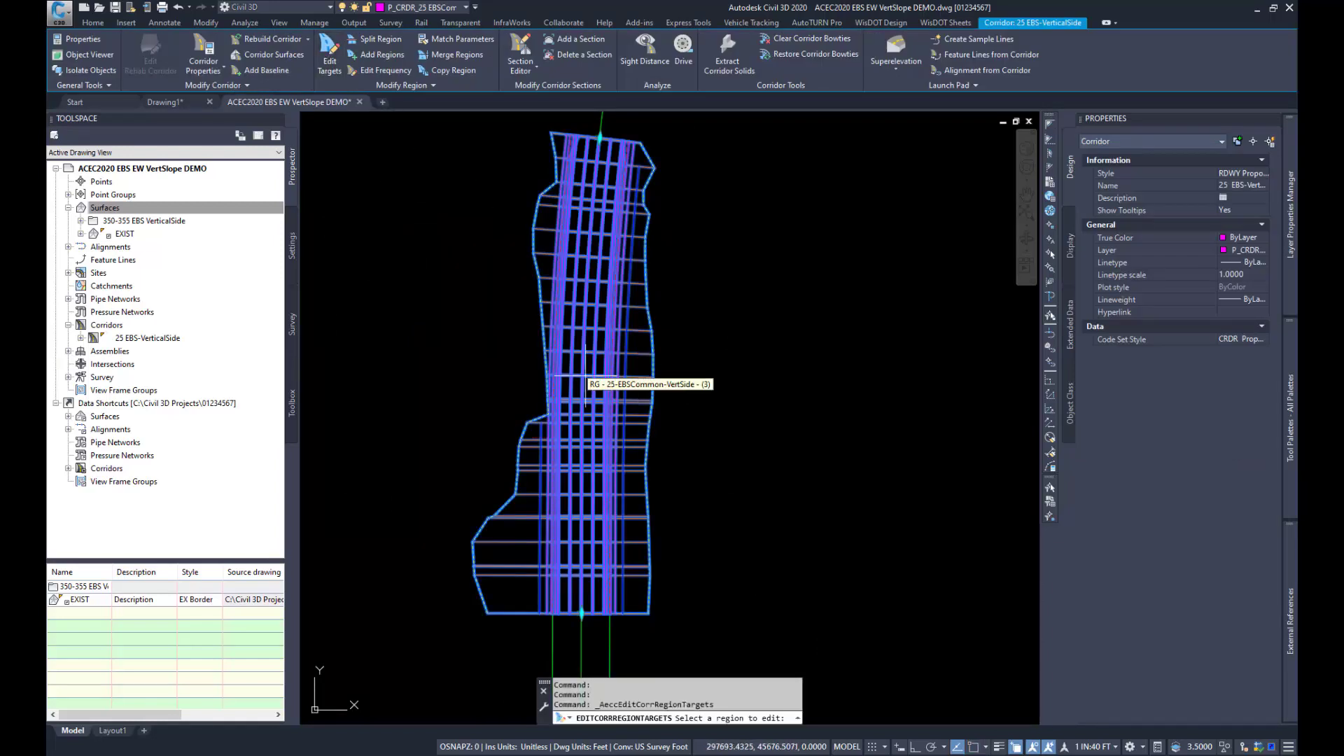
{"action": "left_click", "coordinate": [563, 346]}
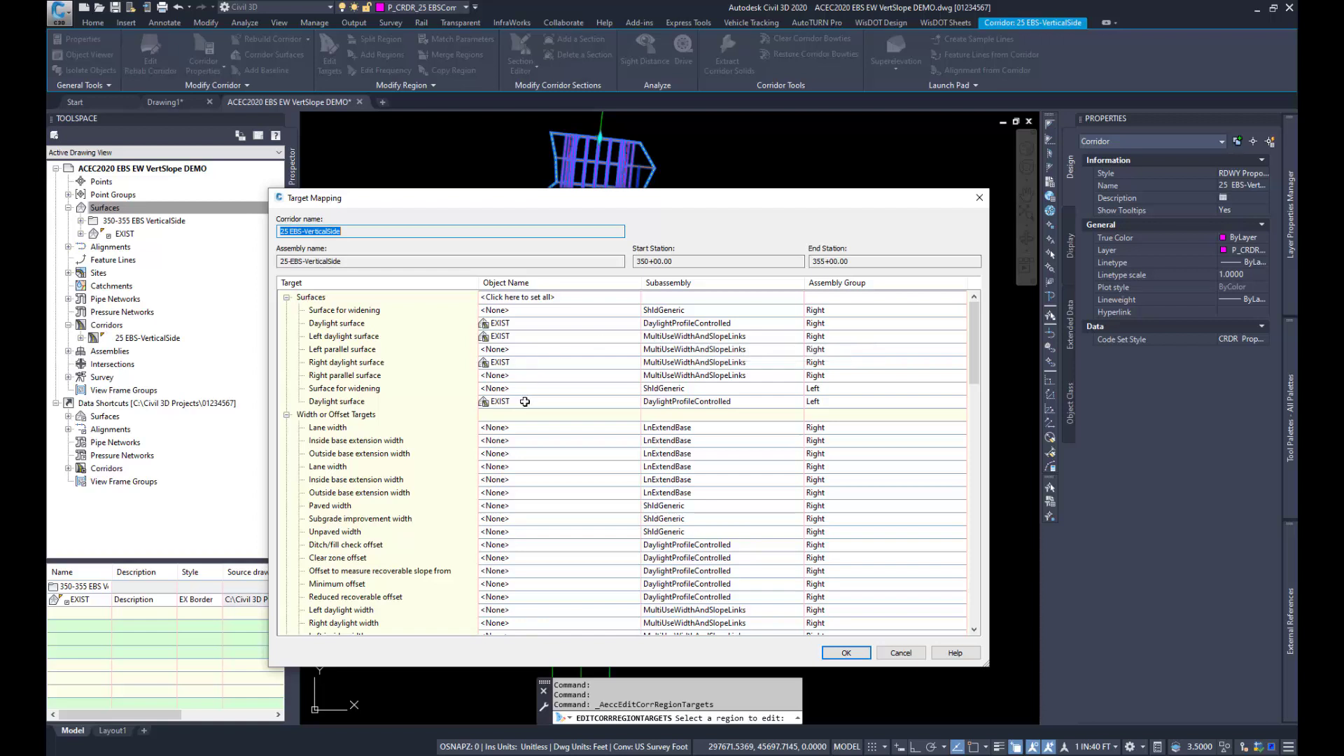
{"action": "scroll", "coordinate": [526, 402], "scroll_direction": "down", "scroll_amount": 6}
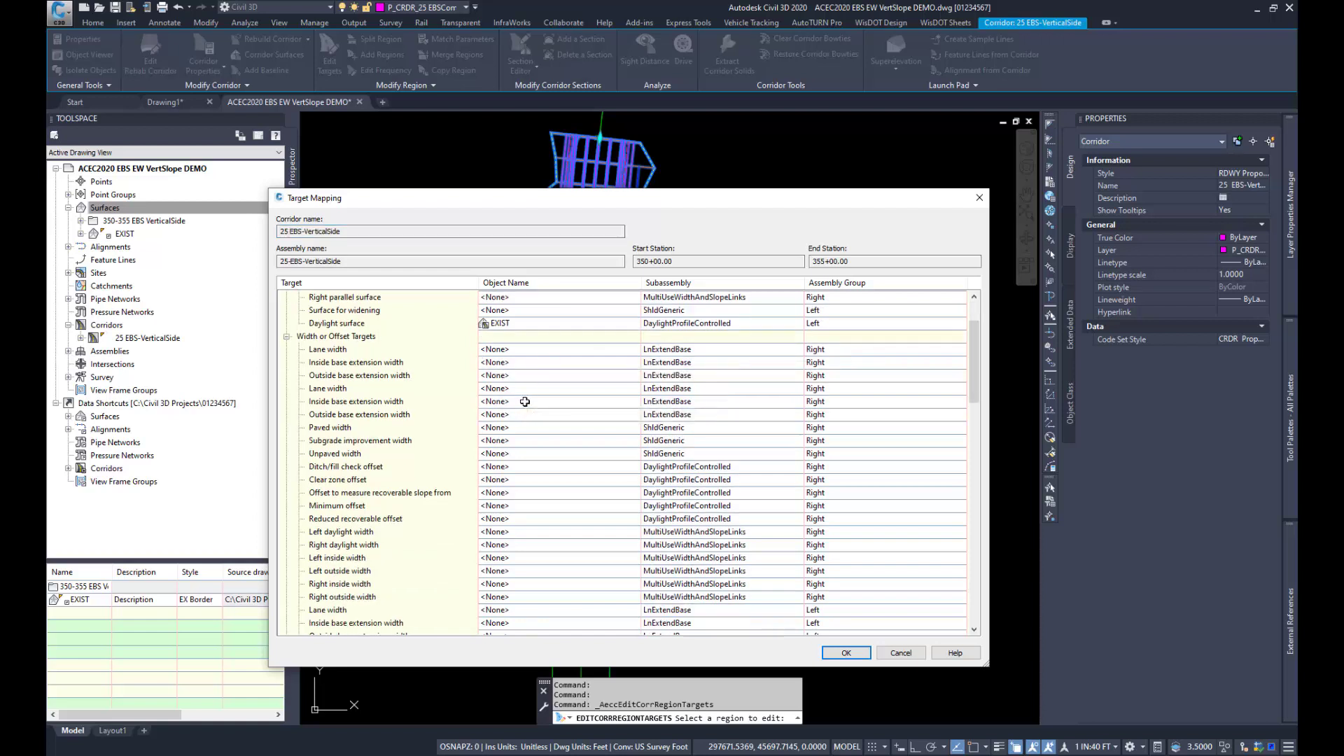
{"action": "scroll", "coordinate": [533, 402], "scroll_direction": "down", "scroll_amount": 8}
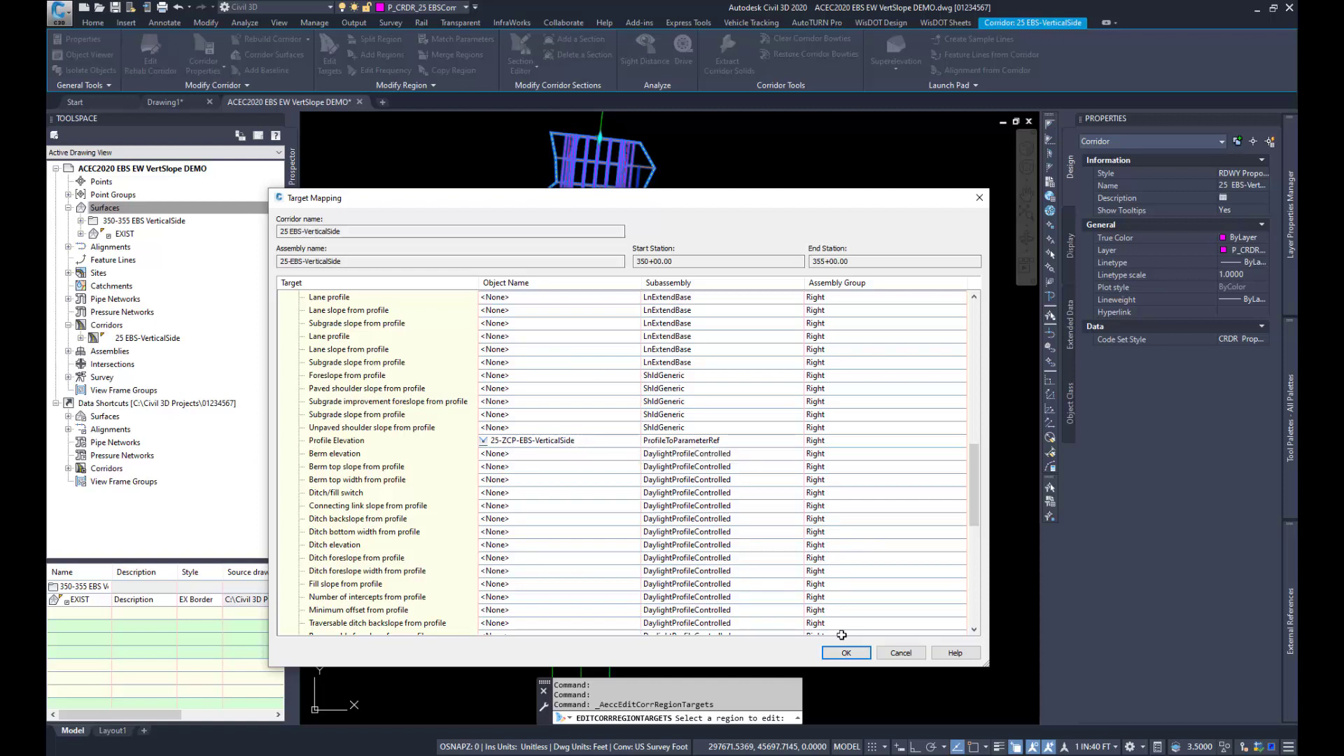
{"action": "left_click", "coordinate": [901, 653]}
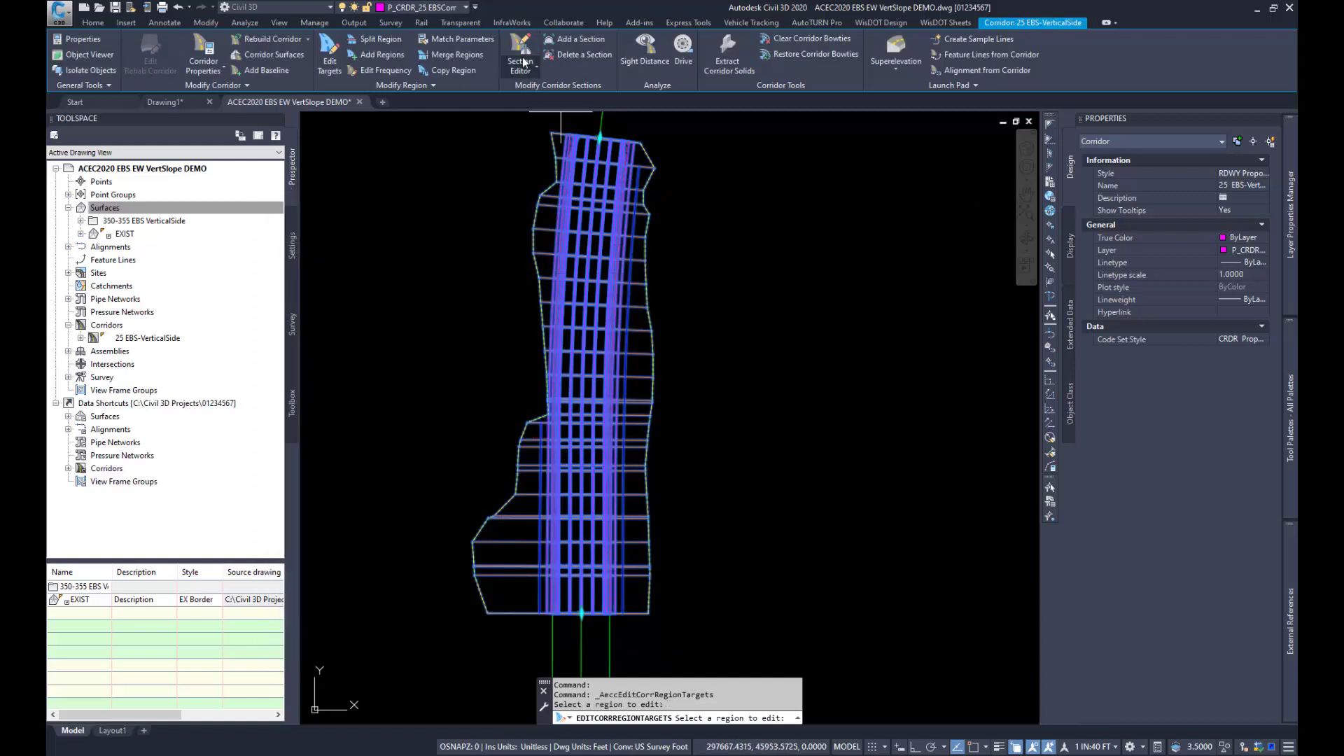
Step: Open the 25 EBS-VerticalSide corridor in the Section Editor and show the cross section at station 350+00
{"action": "left_click", "coordinate": [524, 62]}
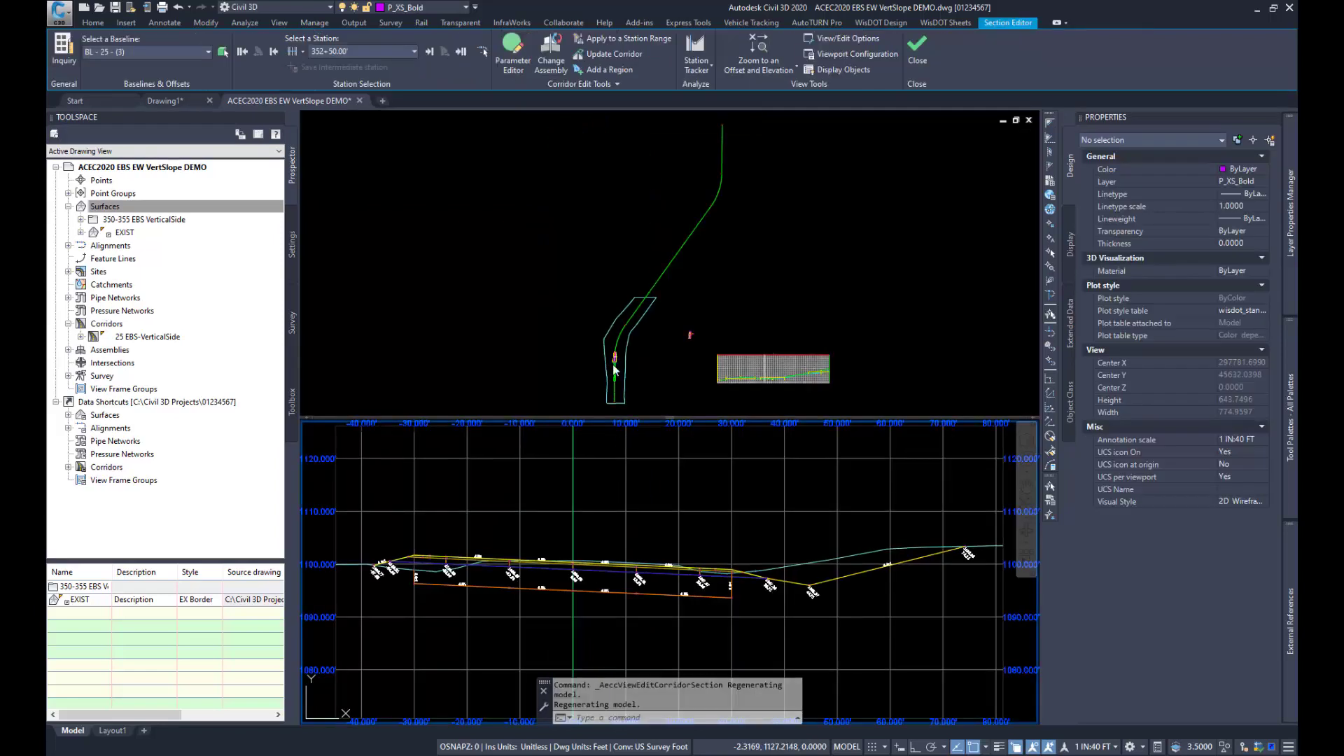
{"action": "left_click", "coordinate": [616, 356]}
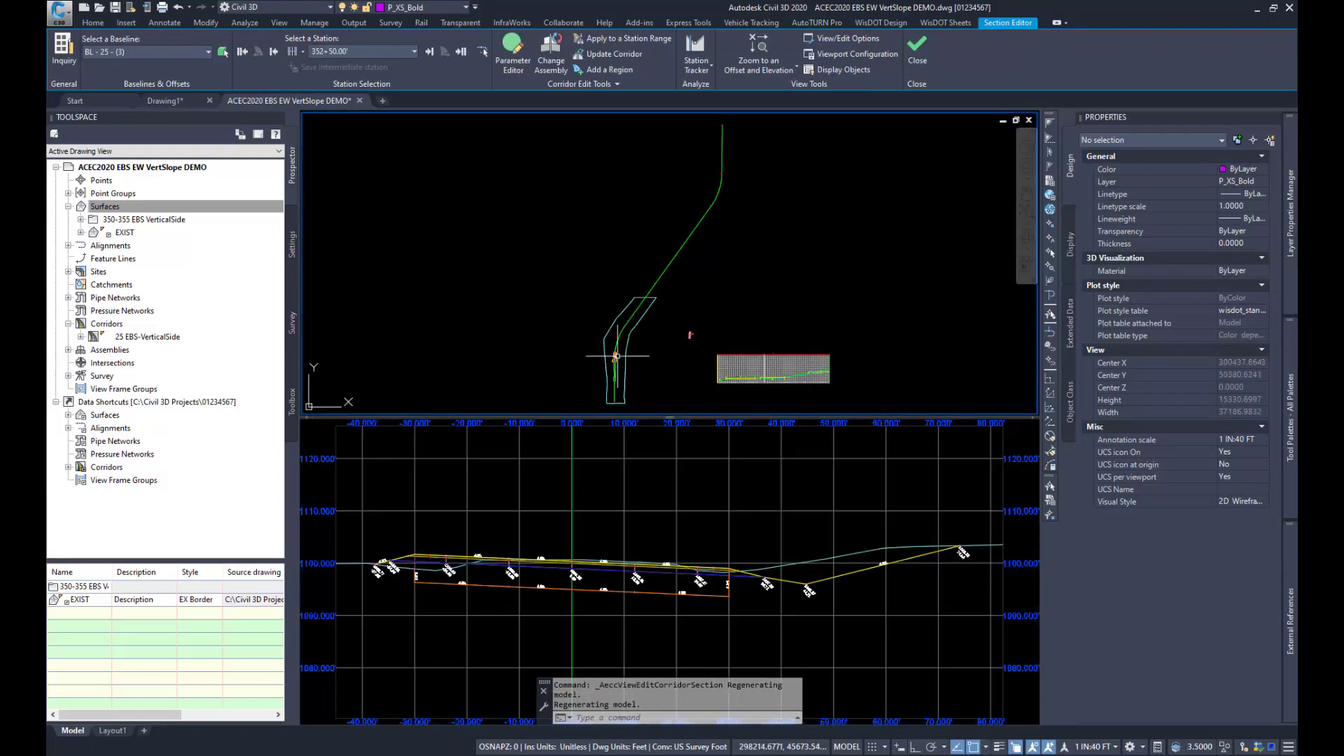
{"action": "scroll", "coordinate": [616, 356], "scroll_direction": "up", "scroll_amount": 10}
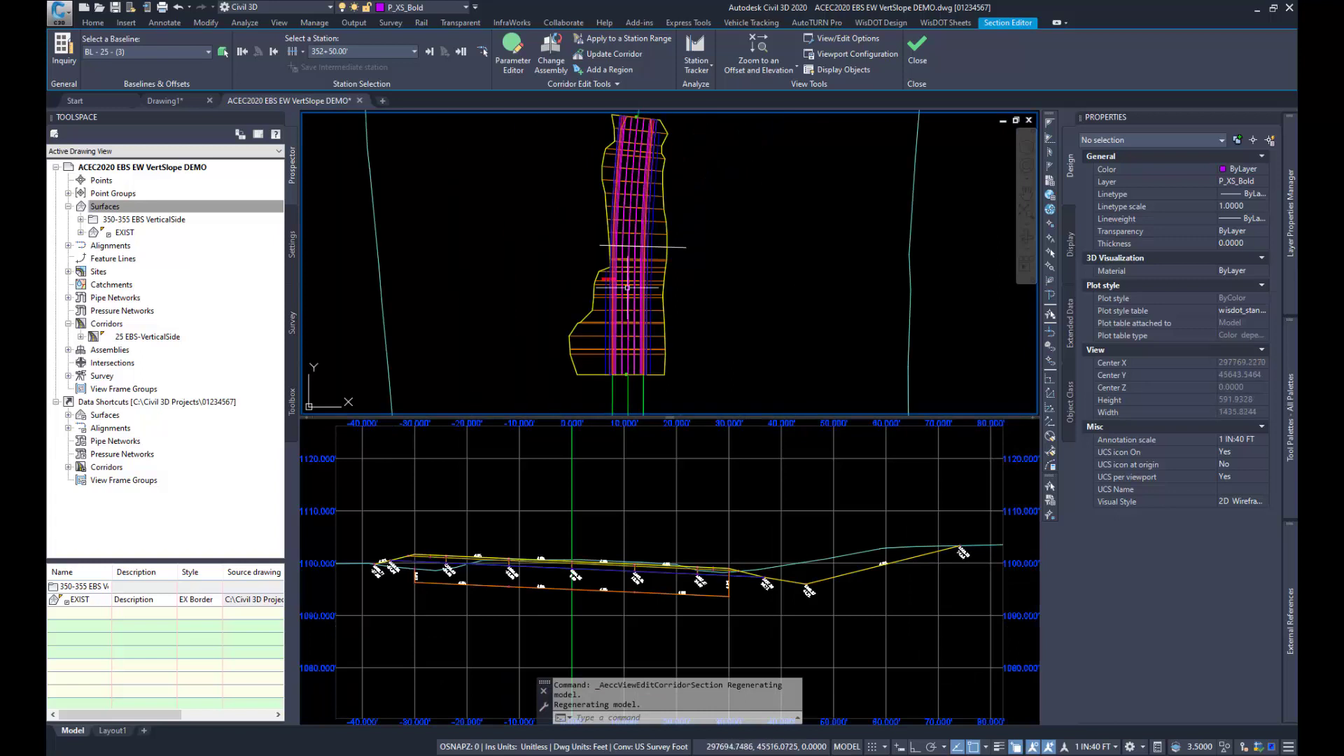
{"action": "left_click", "coordinate": [483, 51]}
{"action": "left_click", "coordinate": [664, 375]}
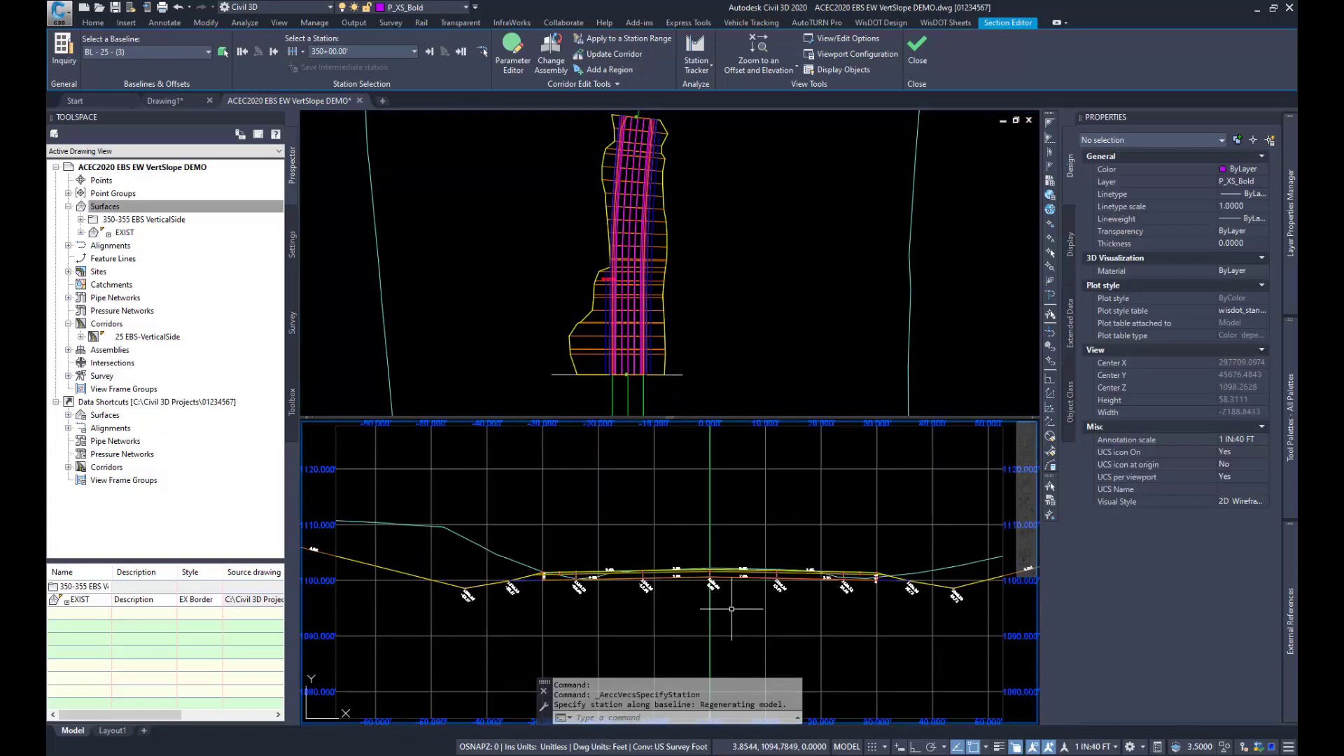
Step: Zoom the section view to an offset and elevation at the left vertical side of the EBS excavation
{"action": "scroll", "coordinate": [731, 609], "scroll_direction": "up", "scroll_amount": 2}
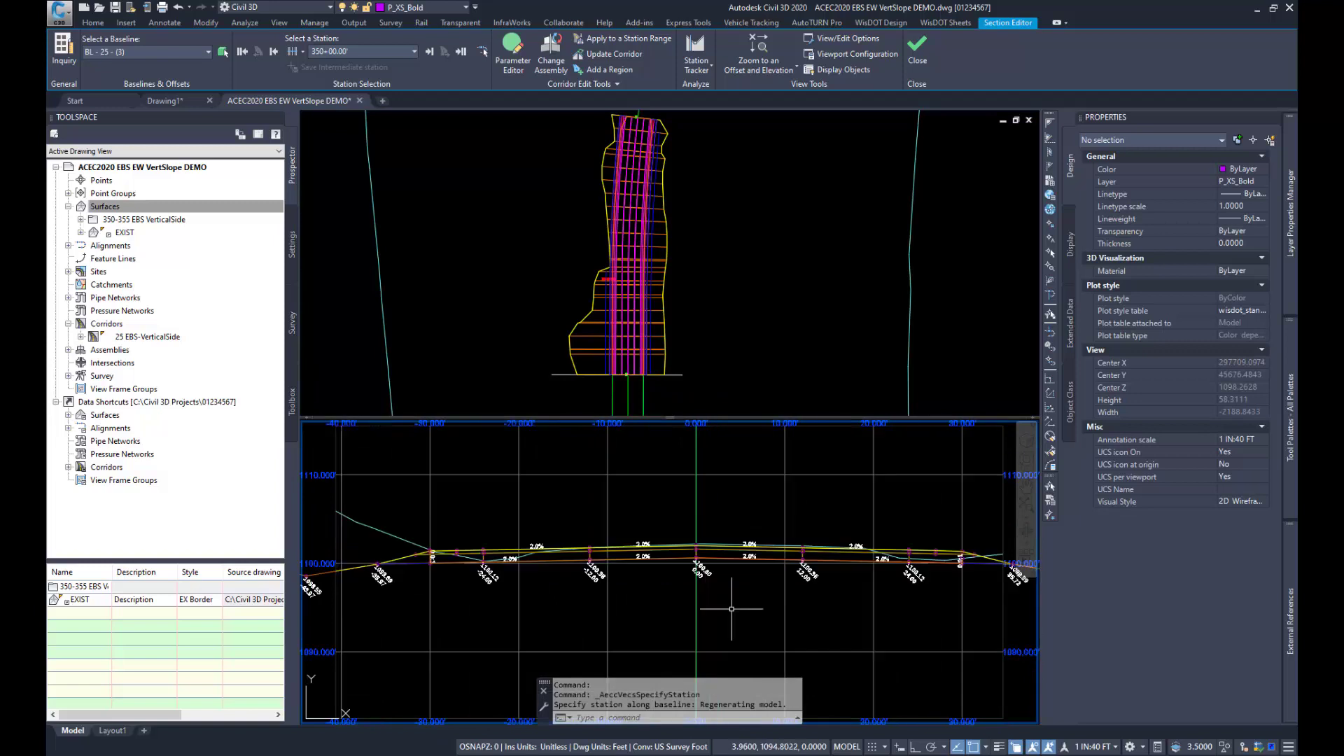
{"action": "left_click", "coordinate": [758, 61]}
{"action": "left_click", "coordinate": [784, 118]}
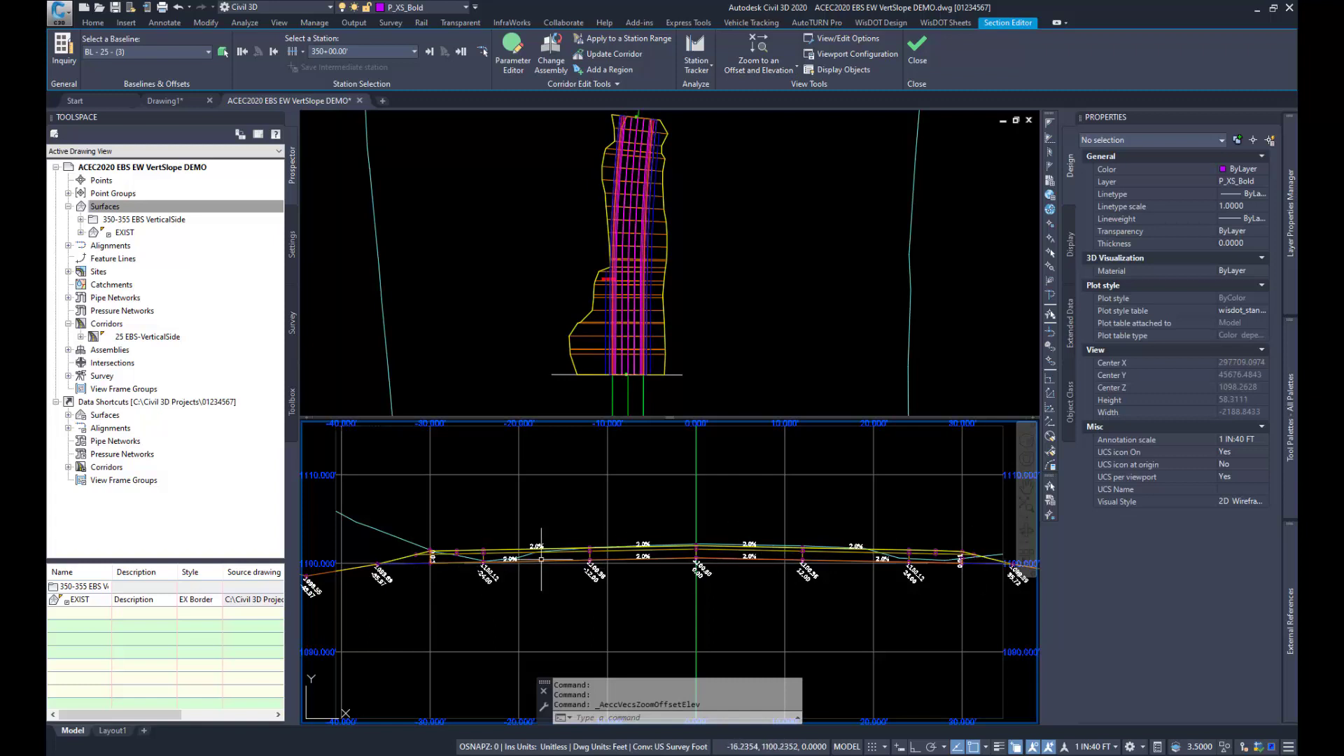
{"action": "left_click", "coordinate": [449, 550]}
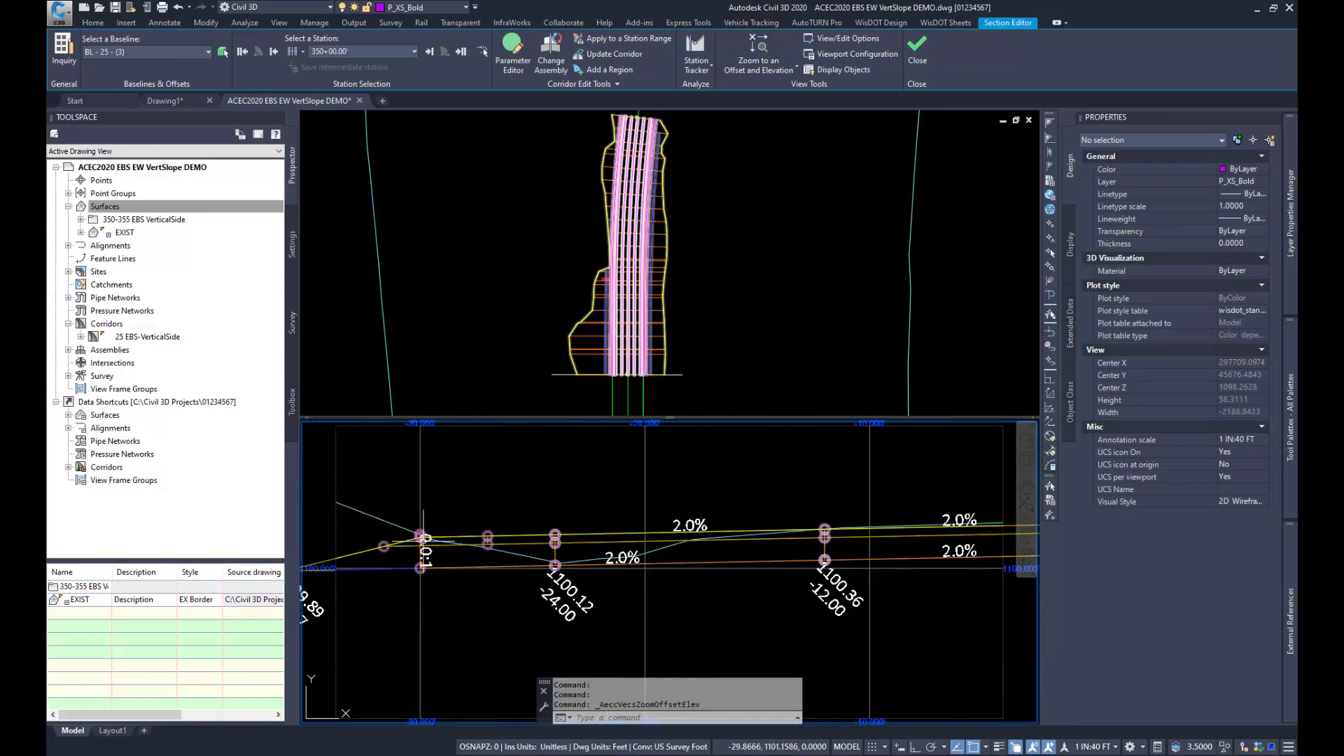
Step: Advance through the corridor cross sections from station 350+00 to 351+00, examining the EBS excavation's left vertical side at close range
{"action": "scroll", "coordinate": [409, 530], "scroll_direction": "down", "scroll_amount": 2}
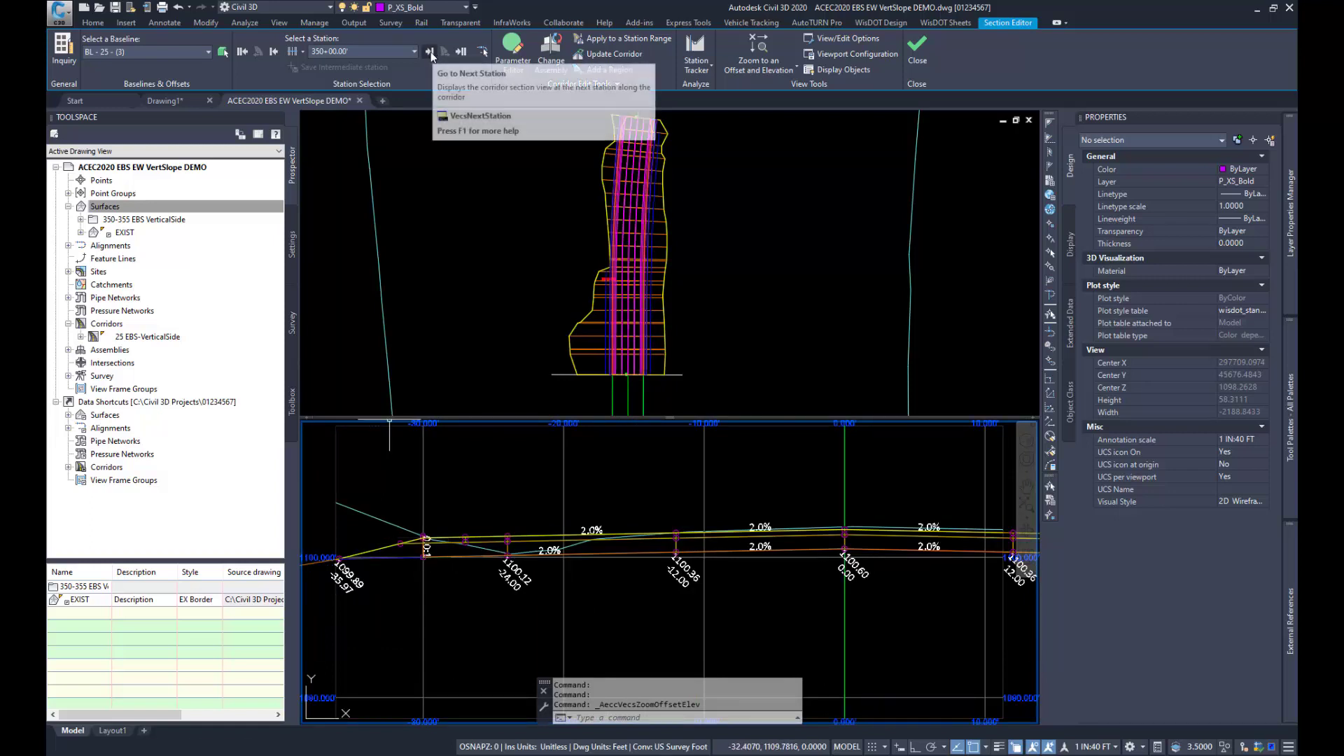
{"action": "left_click", "coordinate": [431, 51]}
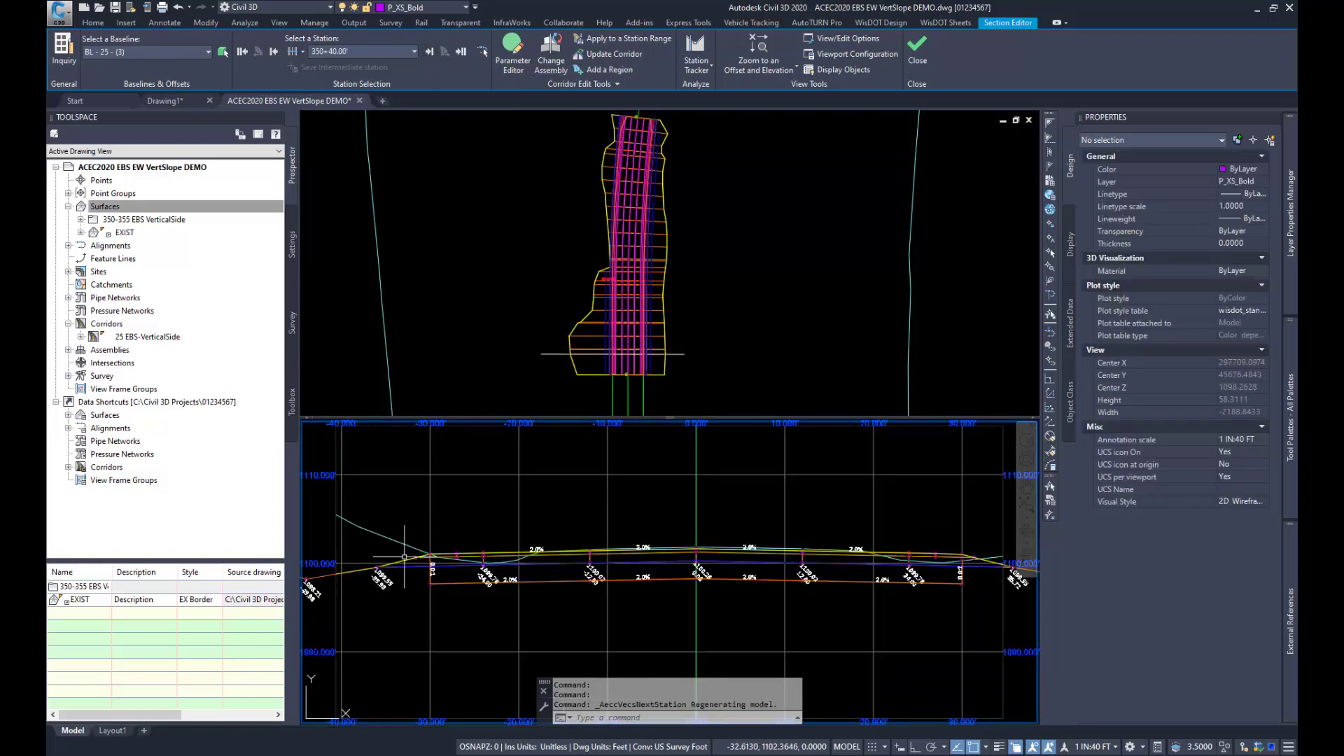
{"action": "scroll", "coordinate": [415, 597], "scroll_direction": "up", "scroll_amount": 2}
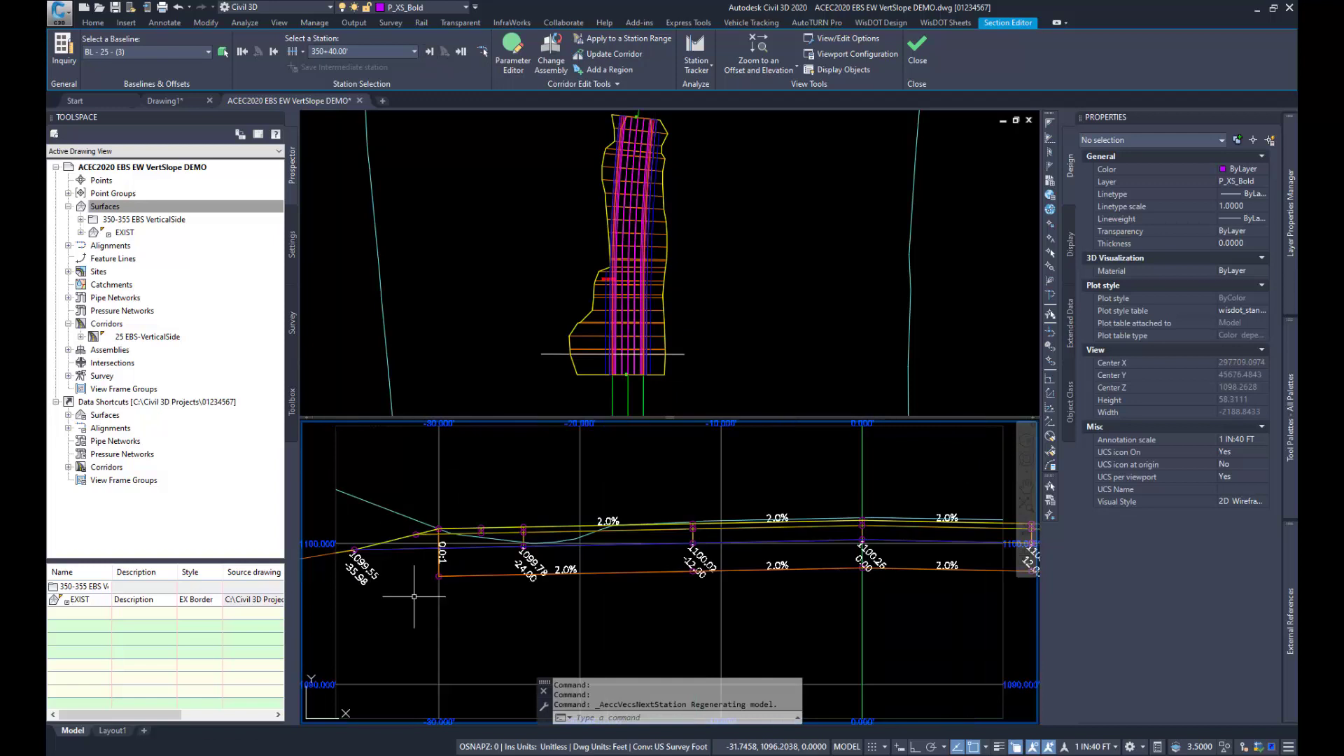
{"action": "left_click", "coordinate": [430, 54]}
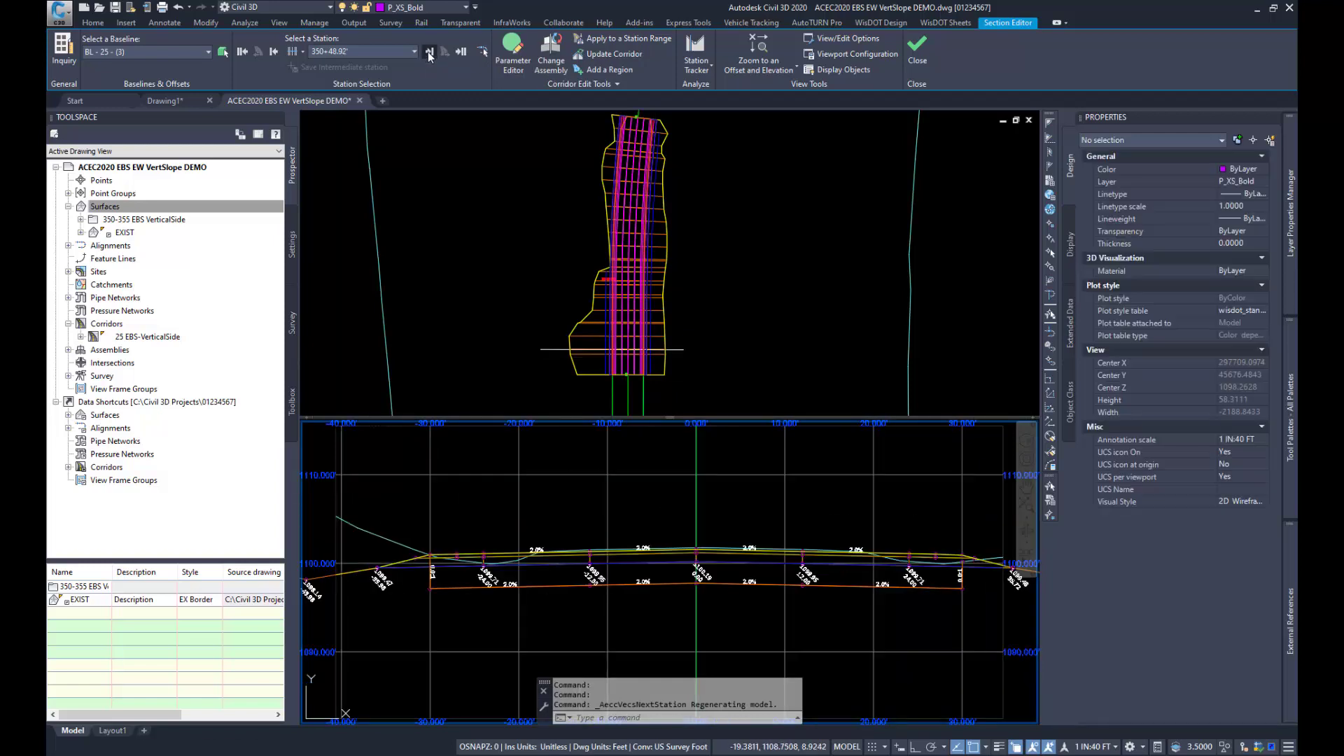
{"action": "left_click", "coordinate": [430, 55]}
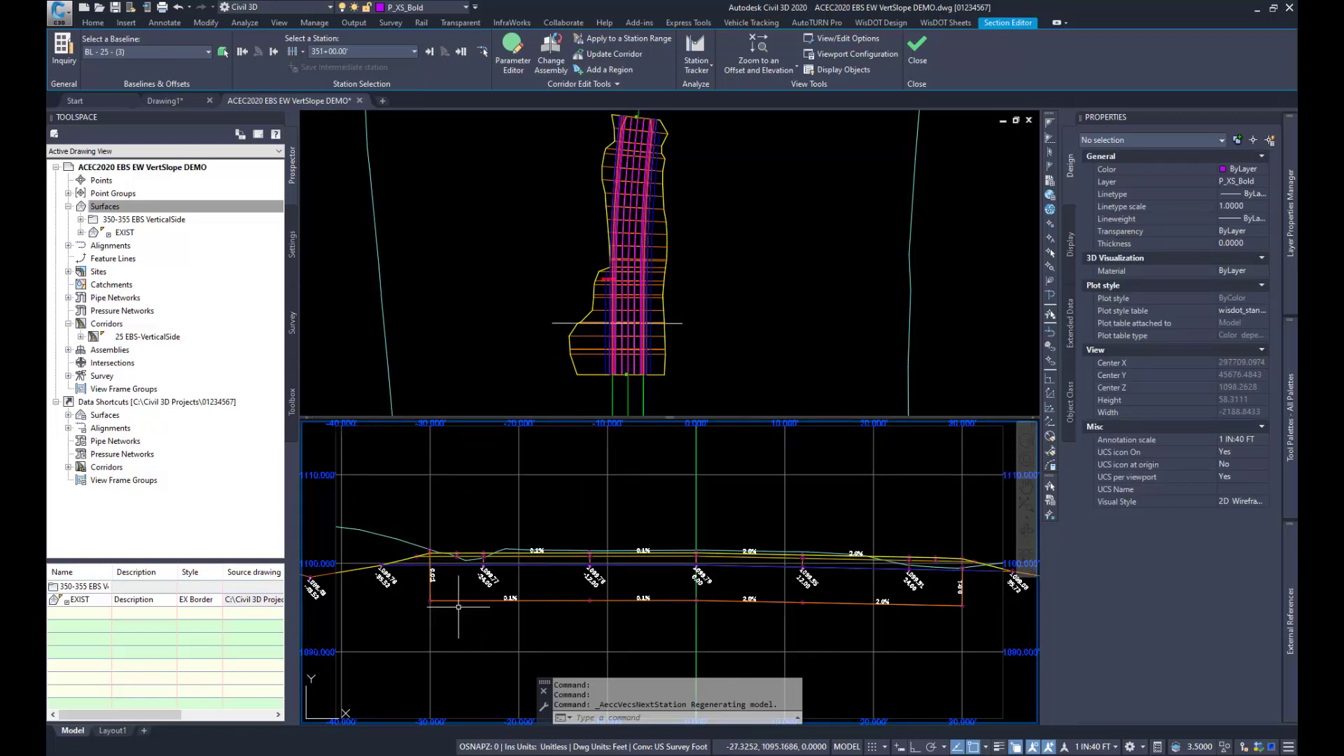
{"action": "scroll", "coordinate": [425, 595], "scroll_direction": "up", "scroll_amount": 2}
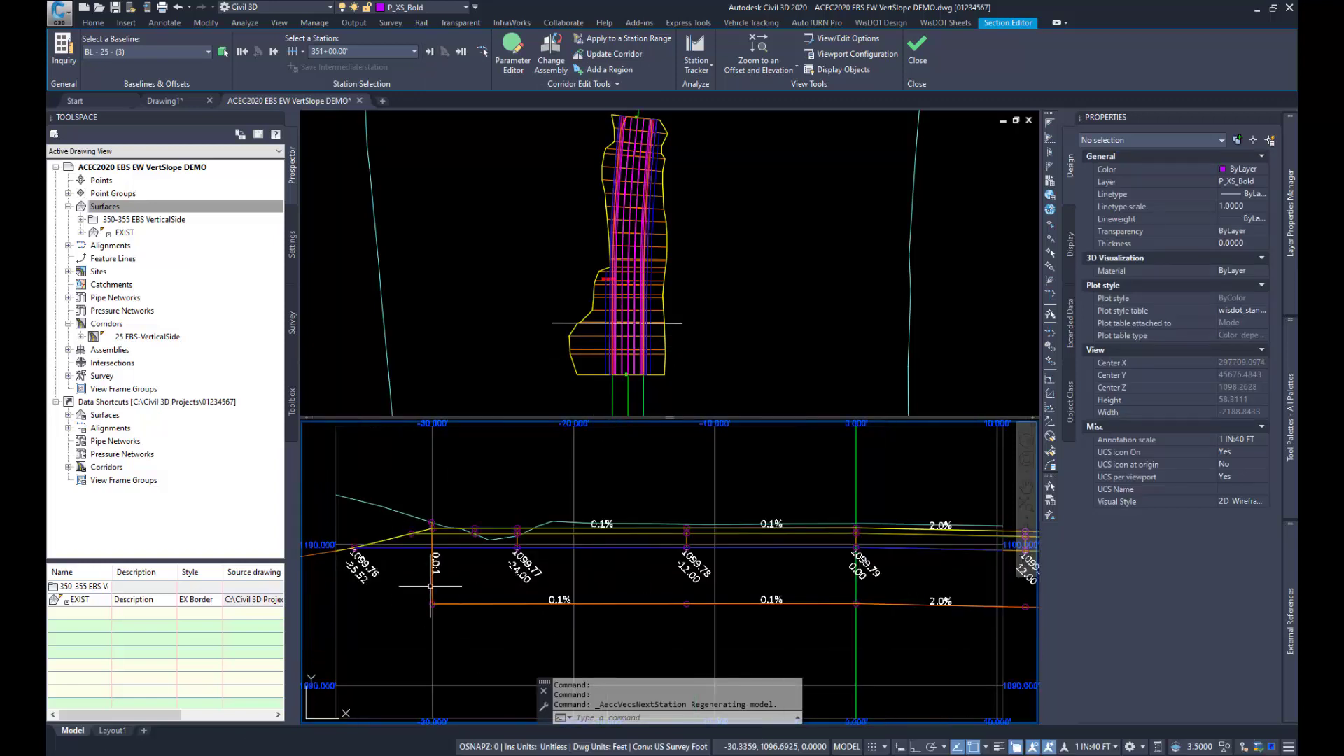
{"action": "scroll", "coordinate": [428, 575], "scroll_direction": "down", "scroll_amount": 2}
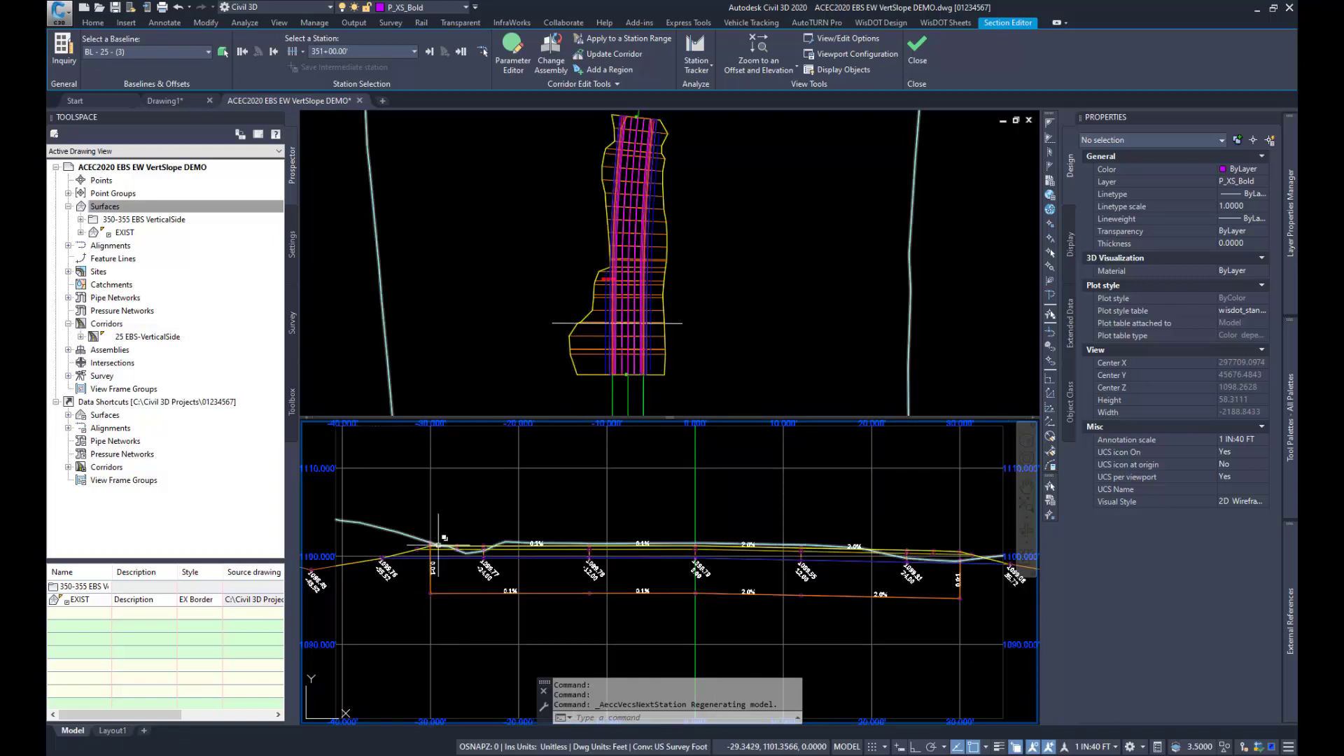
Step: Continue through the corridor cross sections to station 351+82.26, examine the EBS bottom below the roadway, and close the Section Editor
{"action": "left_click", "coordinate": [429, 53]}
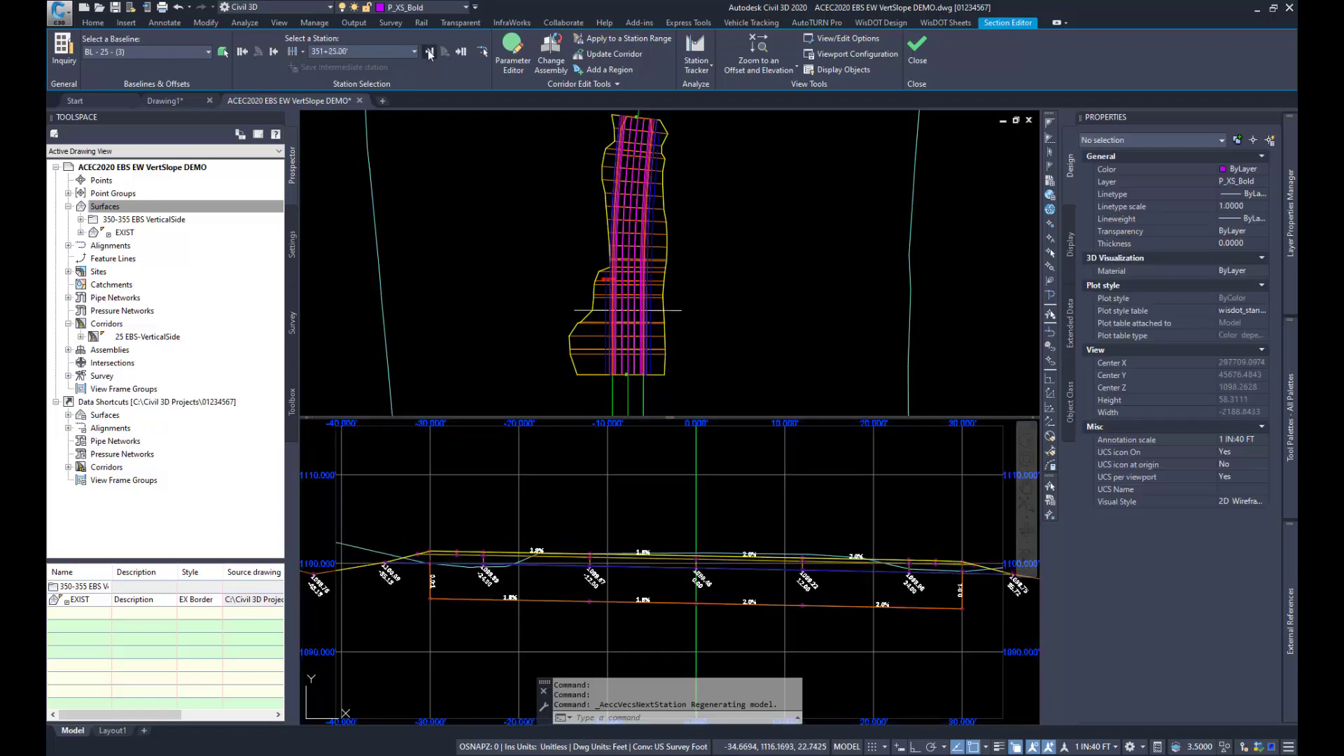
{"action": "left_click", "coordinate": [428, 52]}
{"action": "left_click", "coordinate": [428, 52]}
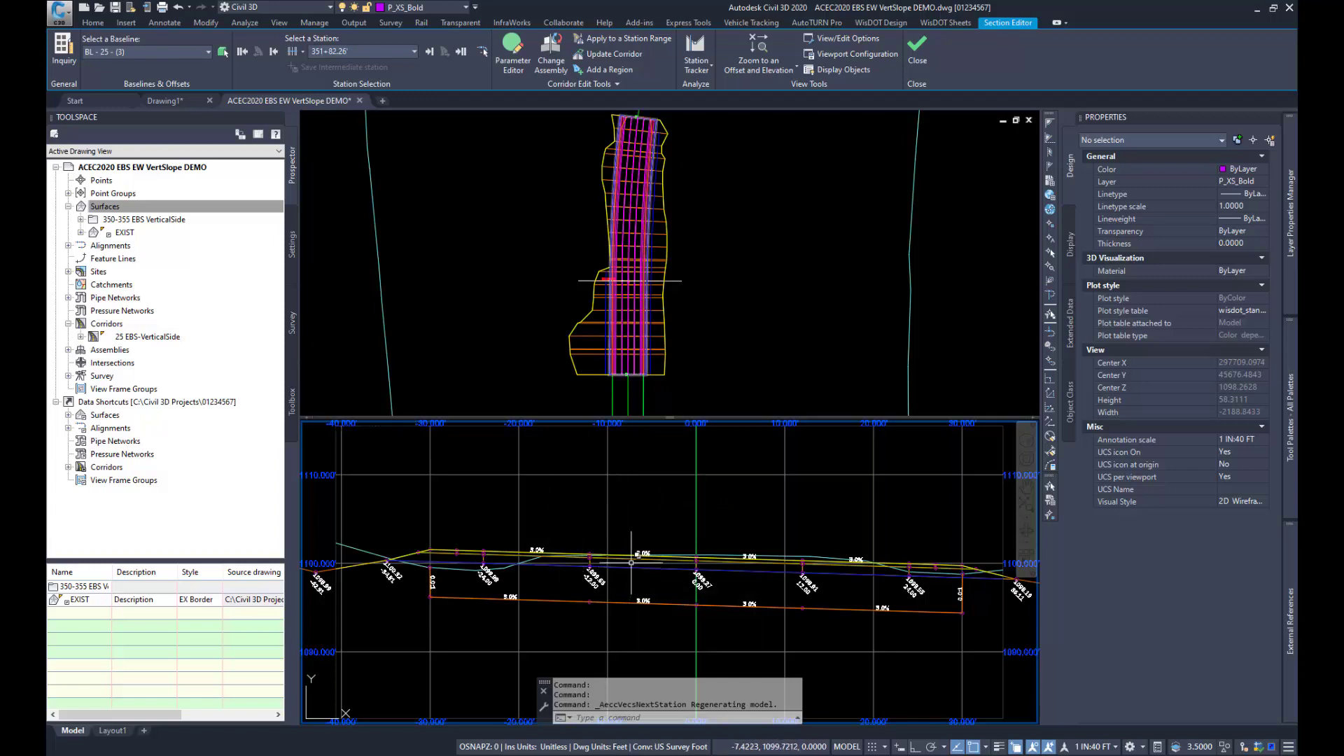
{"action": "mouse_move", "coordinate": [697, 569]}
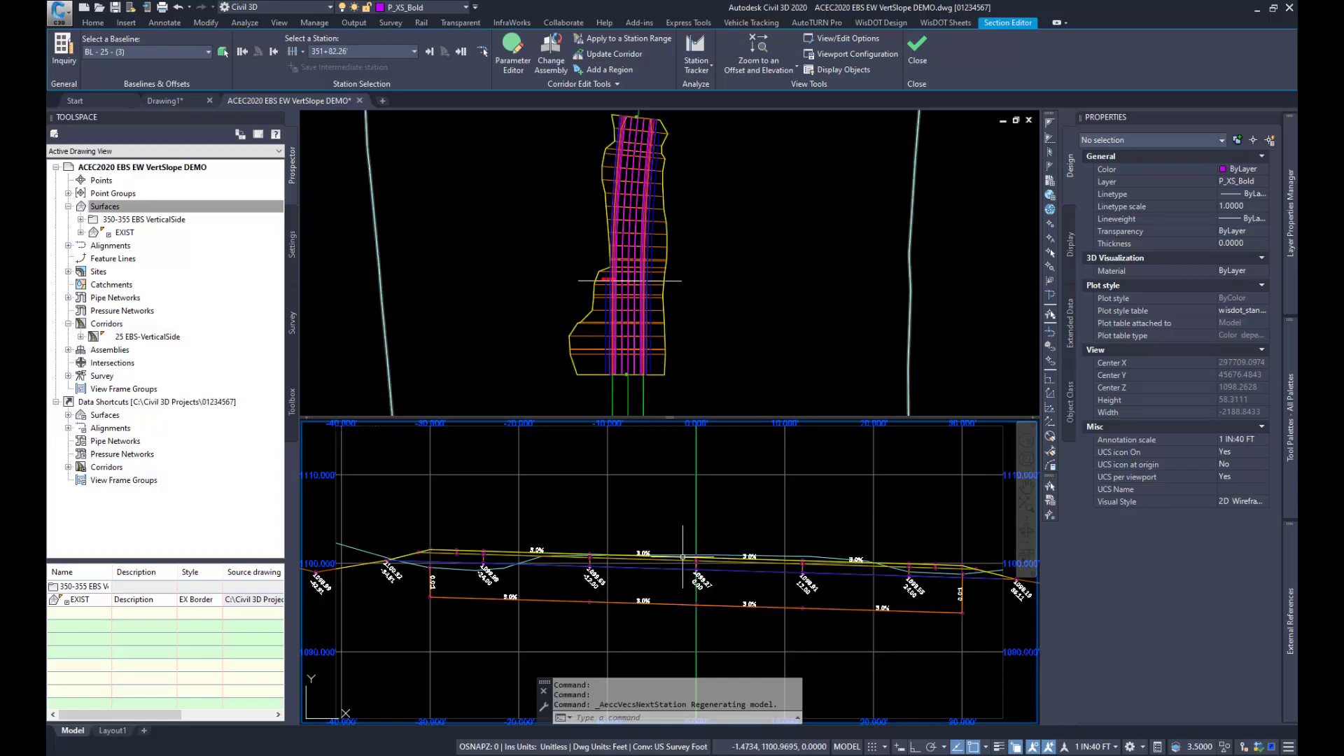
{"action": "mouse_move", "coordinate": [676, 601]}
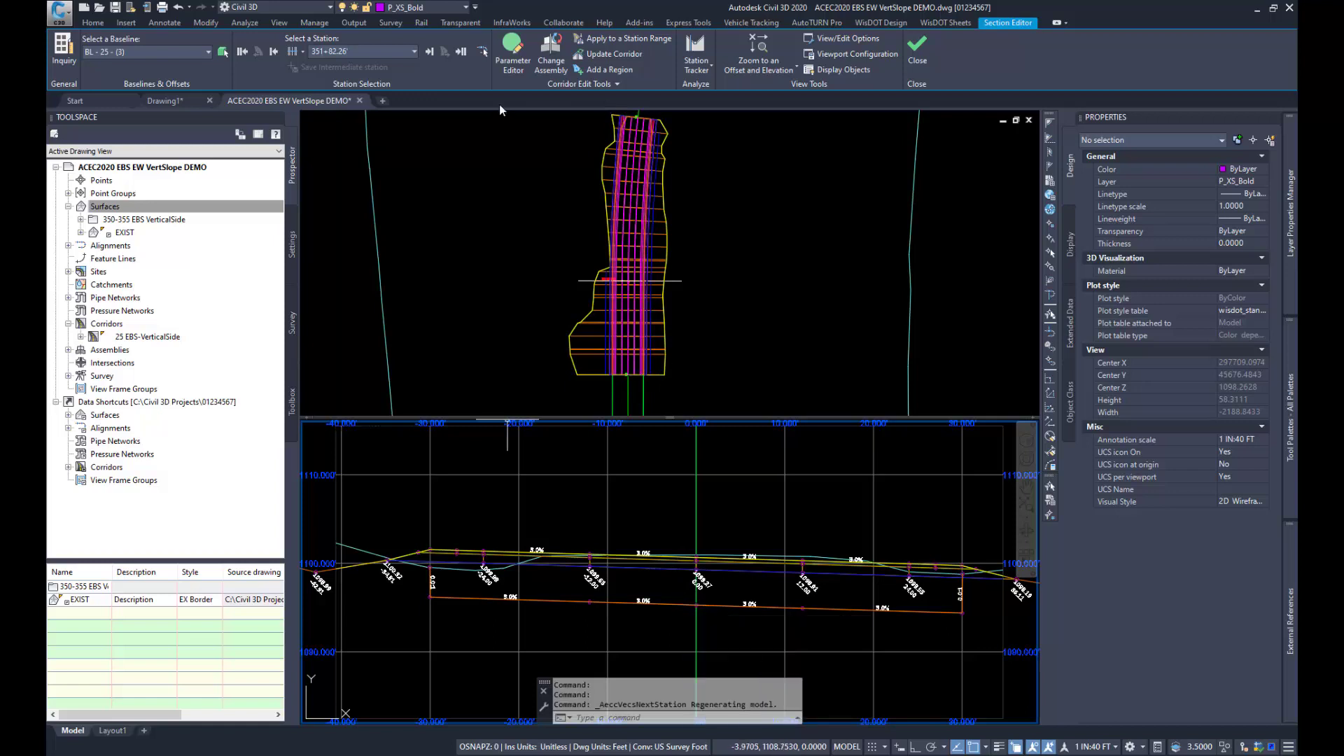
{"action": "left_click", "coordinate": [916, 48]}
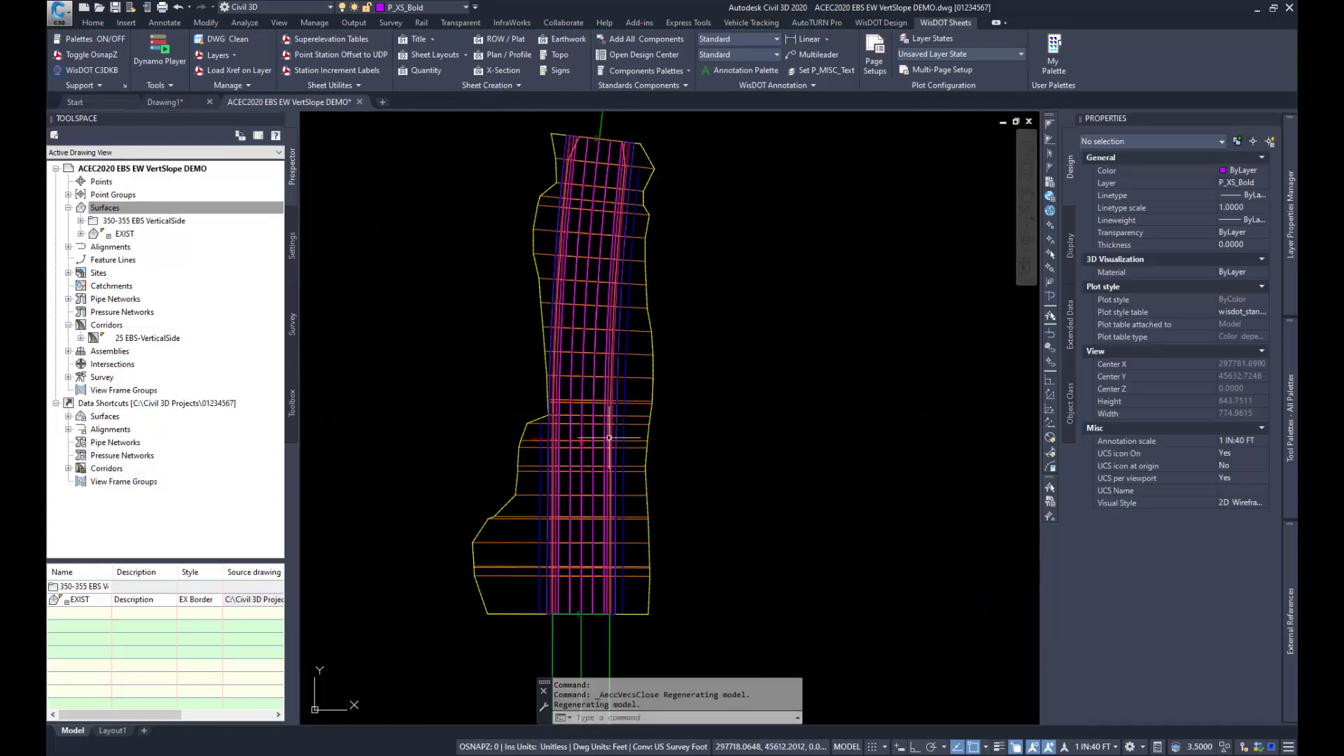
Step: Show the Crdr-25-EBS-350-355 surface in a maximized Object Viewer and examine its bottom and vertical sides in 3D
{"action": "left_click", "coordinate": [81, 220]}
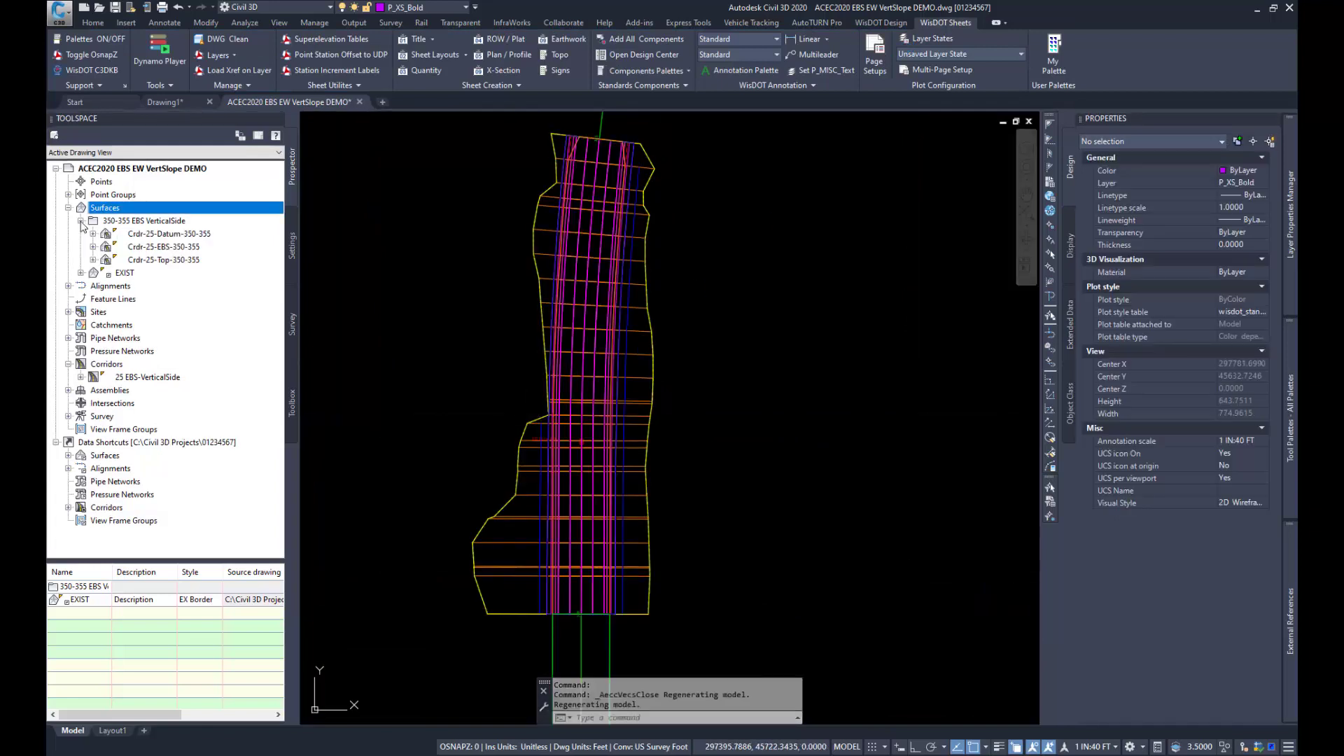
{"action": "right_click", "coordinate": [163, 248]}
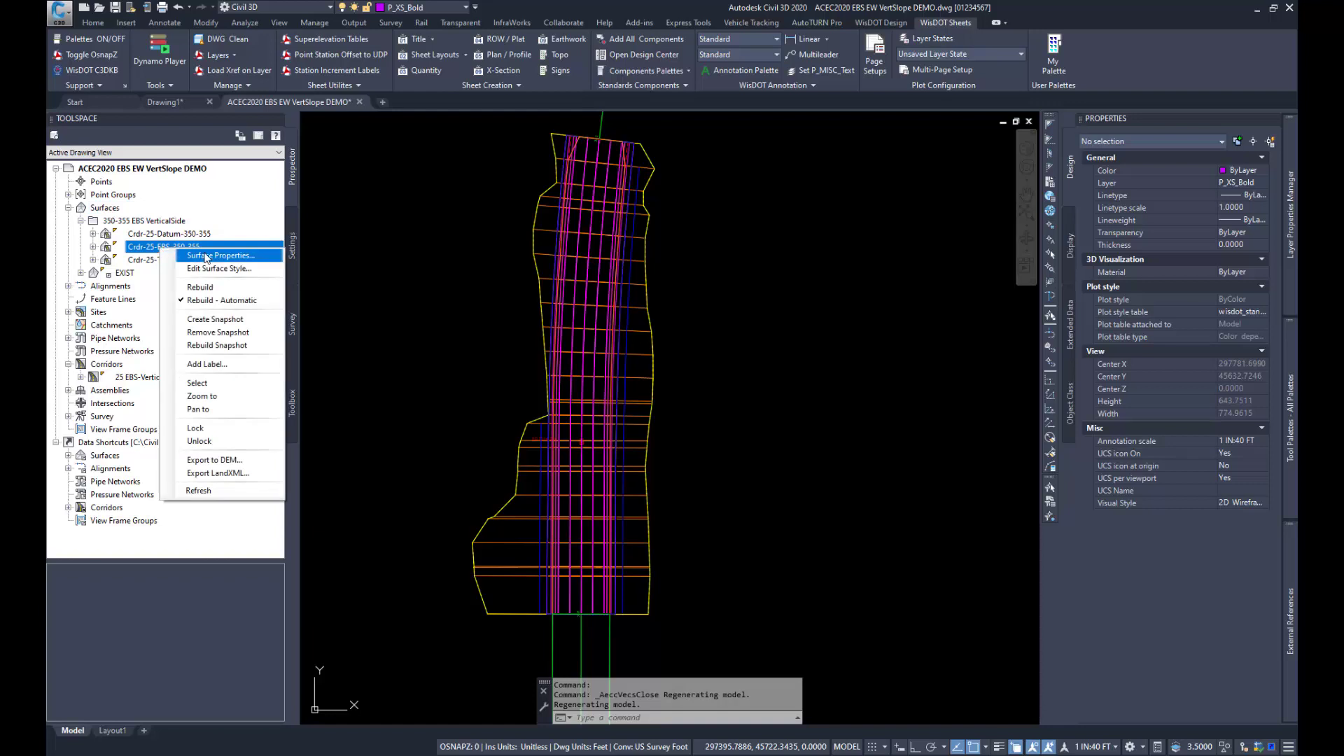
{"action": "left_click", "coordinate": [217, 384]}
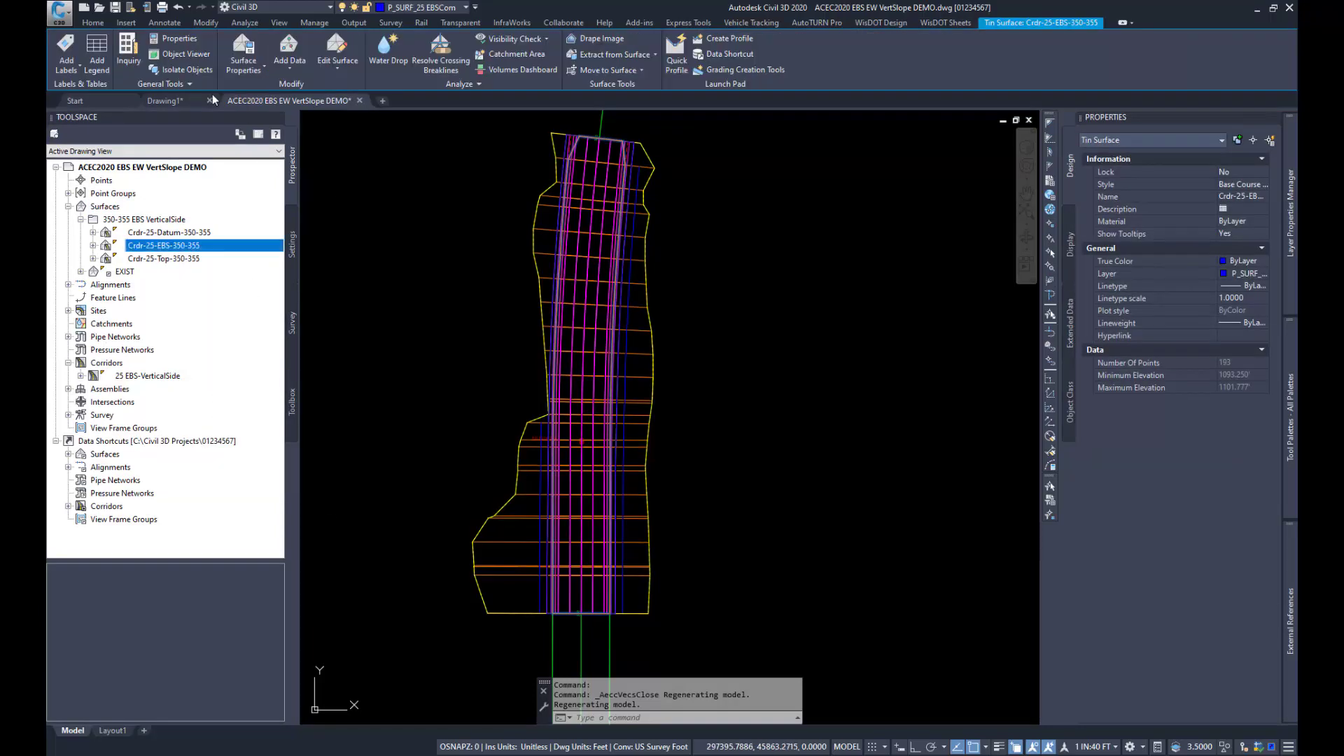
{"action": "left_click", "coordinate": [191, 50]}
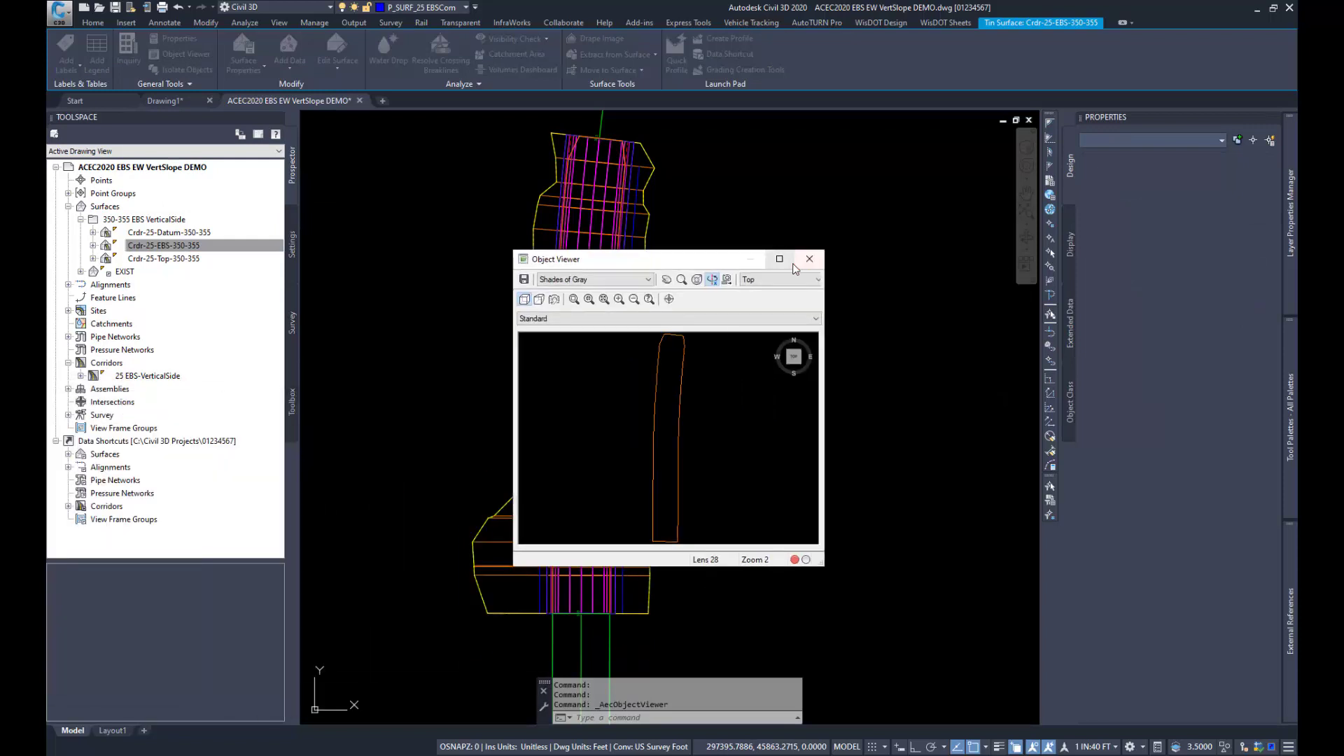
{"action": "double_click", "coordinate": [778, 263]}
{"action": "mouse_move", "coordinate": [645, 579]}
{"action": "left_mouse_down"}
{"action": "mouse_move", "coordinate": [651, 456]}
{"action": "mouse_move", "coordinate": [719, 399]}
{"action": "mouse_move", "coordinate": [828, 492]}
{"action": "mouse_move", "coordinate": [822, 426]}
{"action": "mouse_move", "coordinate": [609, 489]}
{"action": "mouse_move", "coordinate": [630, 441]}
{"action": "left_mouse_up"}
{"action": "scroll", "coordinate": [630, 441], "scroll_direction": "up", "scroll_amount": 3}
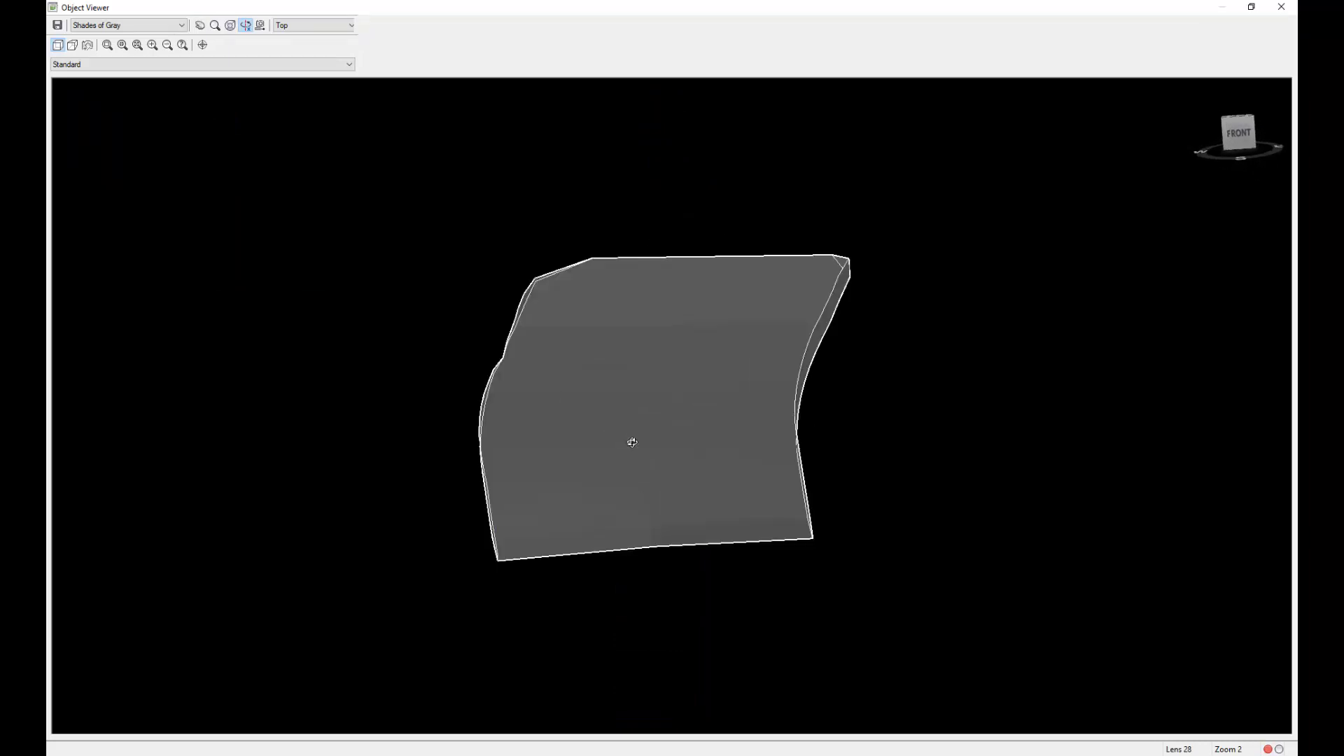
{"action": "scroll", "coordinate": [537, 553], "scroll_direction": "up", "scroll_amount": 3}
{"action": "left_click_drag", "start_coordinate": [557, 549], "coordinate": [532, 539]}
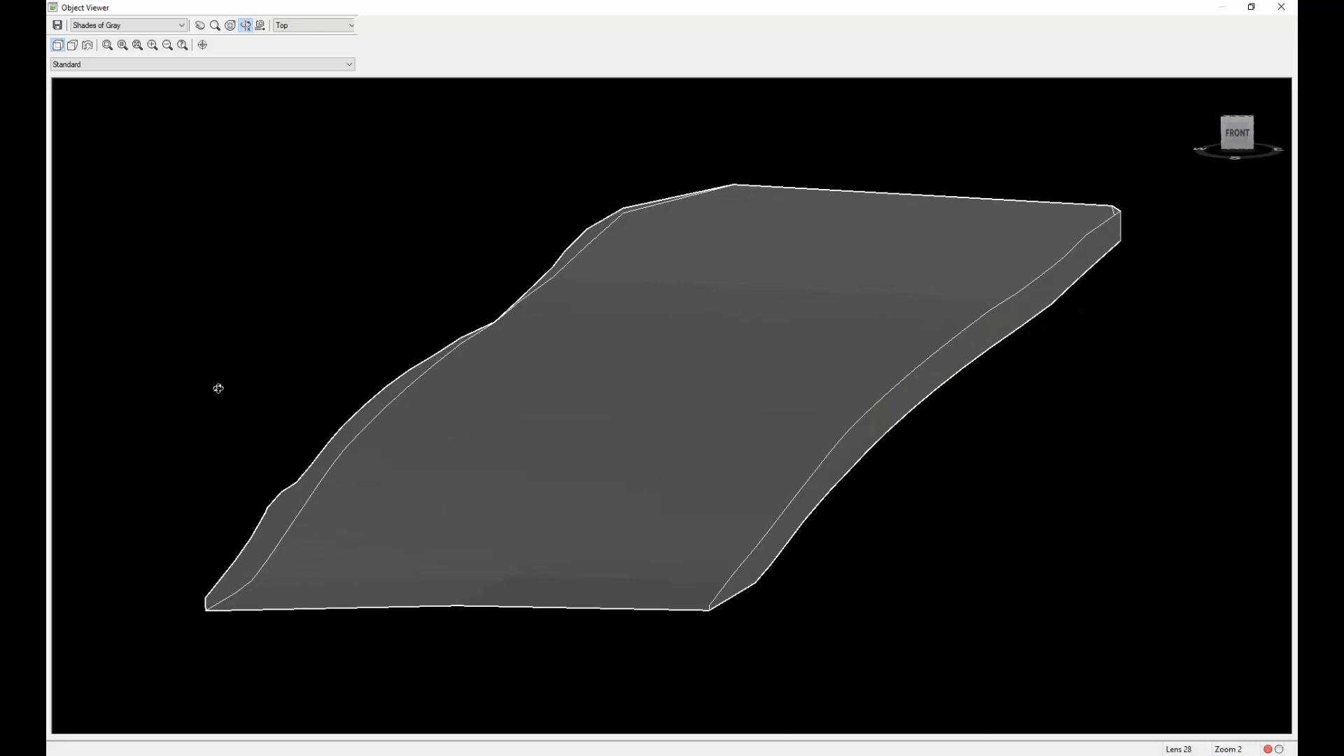
{"action": "left_click_drag", "start_coordinate": [218, 387], "coordinate": [220, 374]}
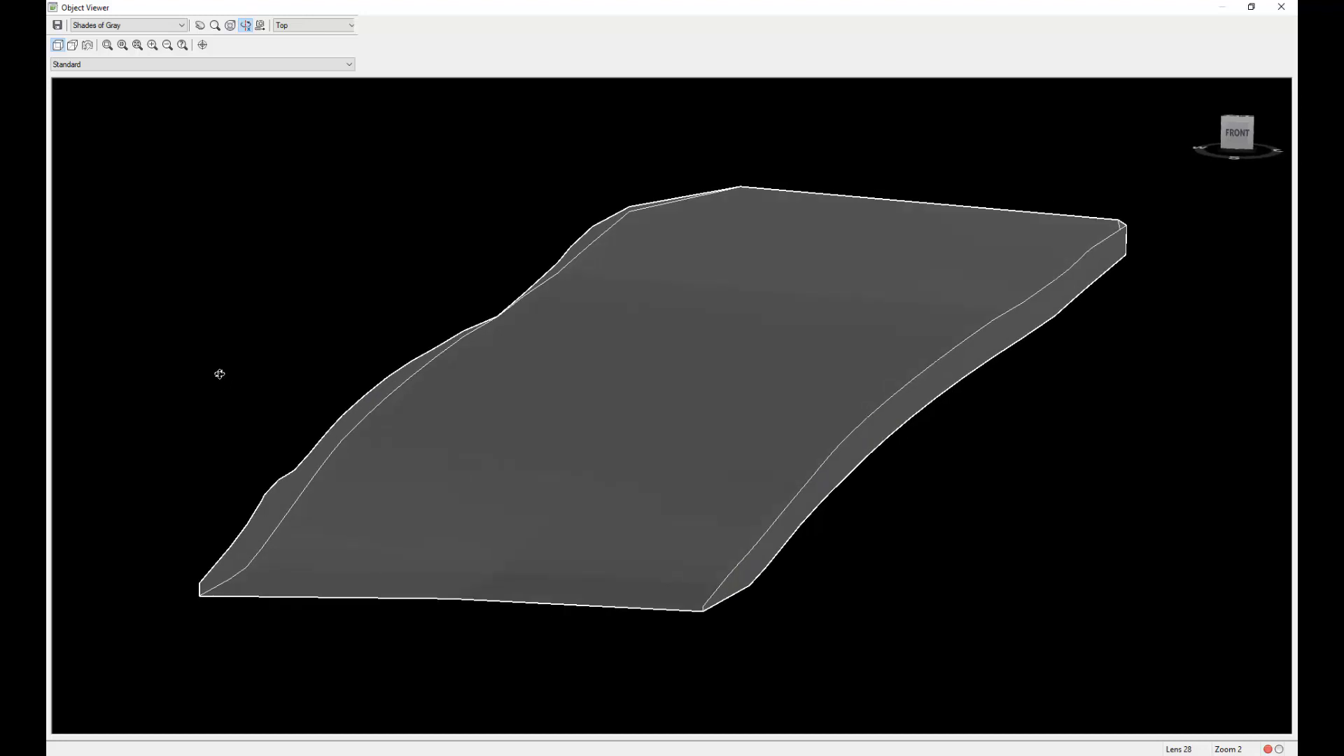
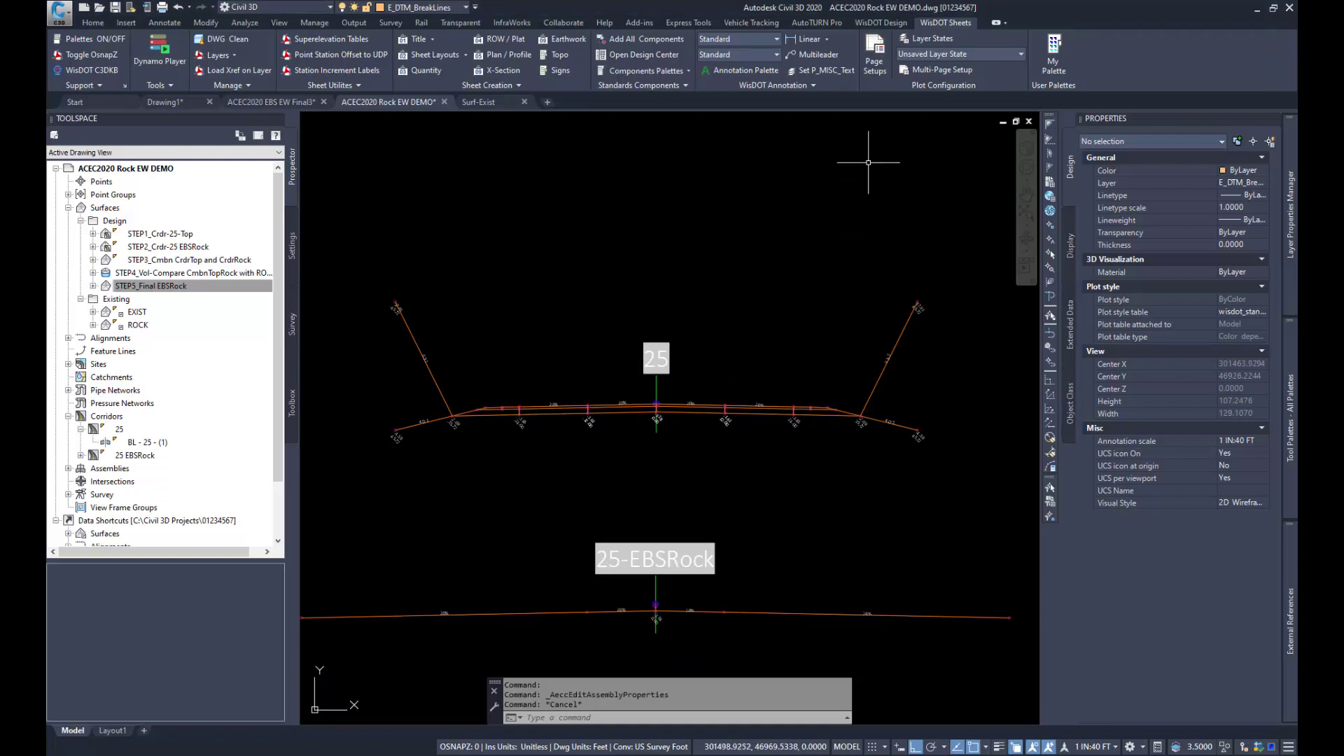
Step: Open the Slope/Width Control Editor, review the ZCP-EBSRock-Depth control profile's stations and slope/width values on alignment 25, and close it
{"action": "left_click", "coordinate": [873, 25]}
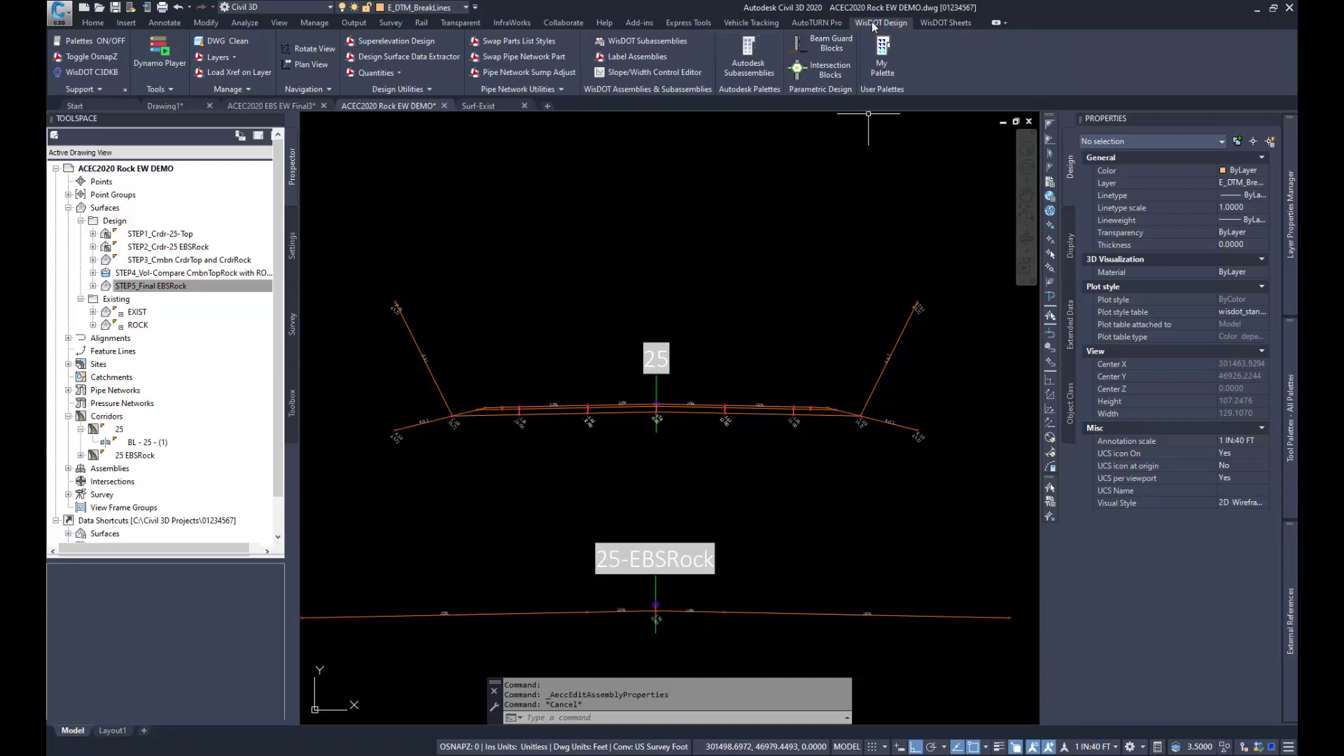
{"action": "left_click", "coordinate": [629, 71]}
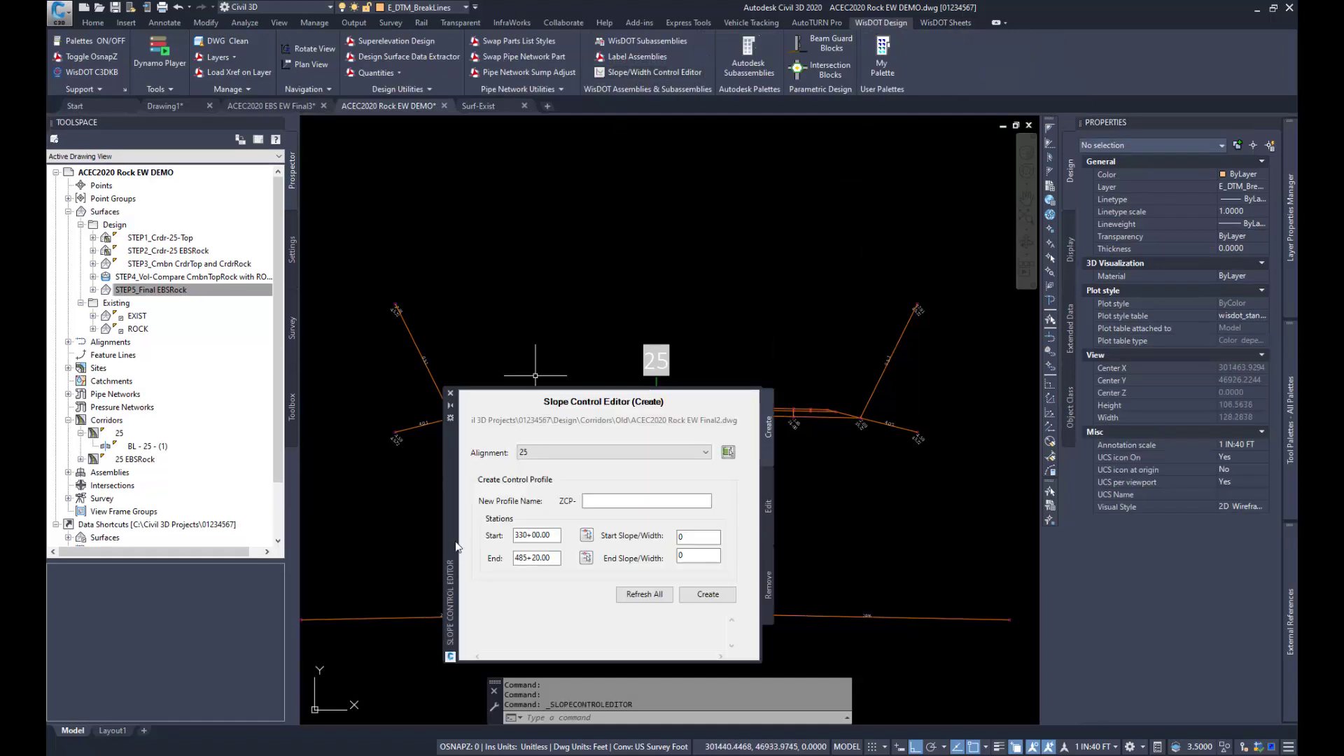
{"action": "left_click_drag", "start_coordinate": [451, 544], "coordinate": [487, 364]}
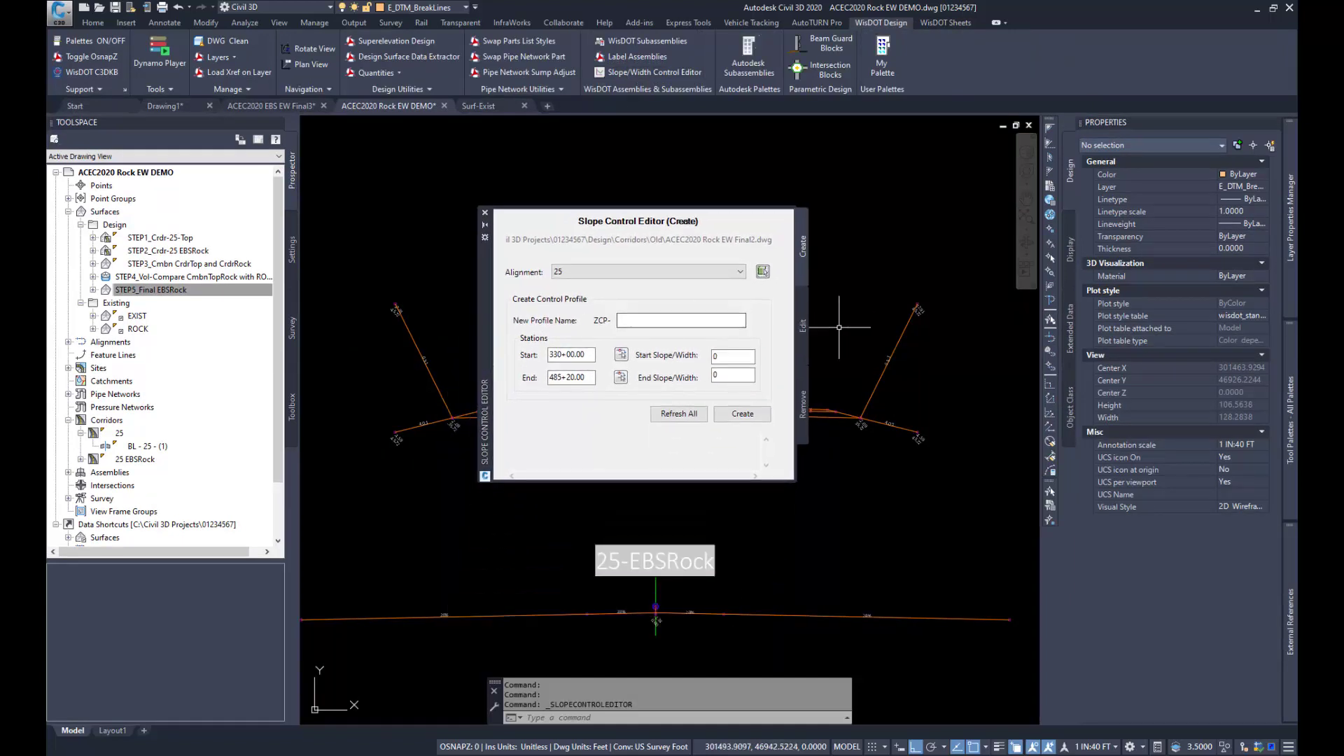
{"action": "left_click", "coordinate": [799, 329]}
{"action": "left_click", "coordinate": [636, 279]}
{"action": "left_click", "coordinate": [636, 278]}
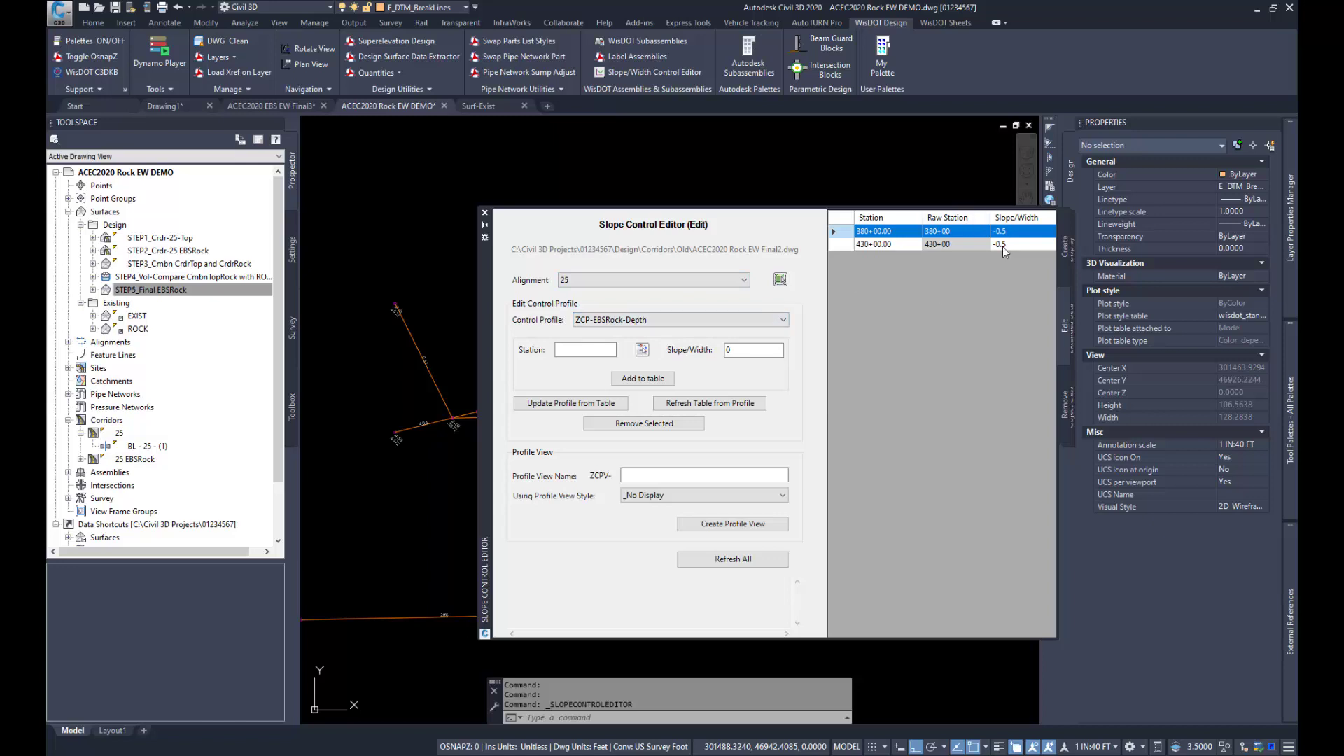
{"action": "left_click", "coordinate": [485, 213]}
Step: Open the 25-EBSRock assembly's properties and inspect the construction input and output values of its ProfileToParameterRef subassembly
{"action": "left_click", "coordinate": [808, 583]}
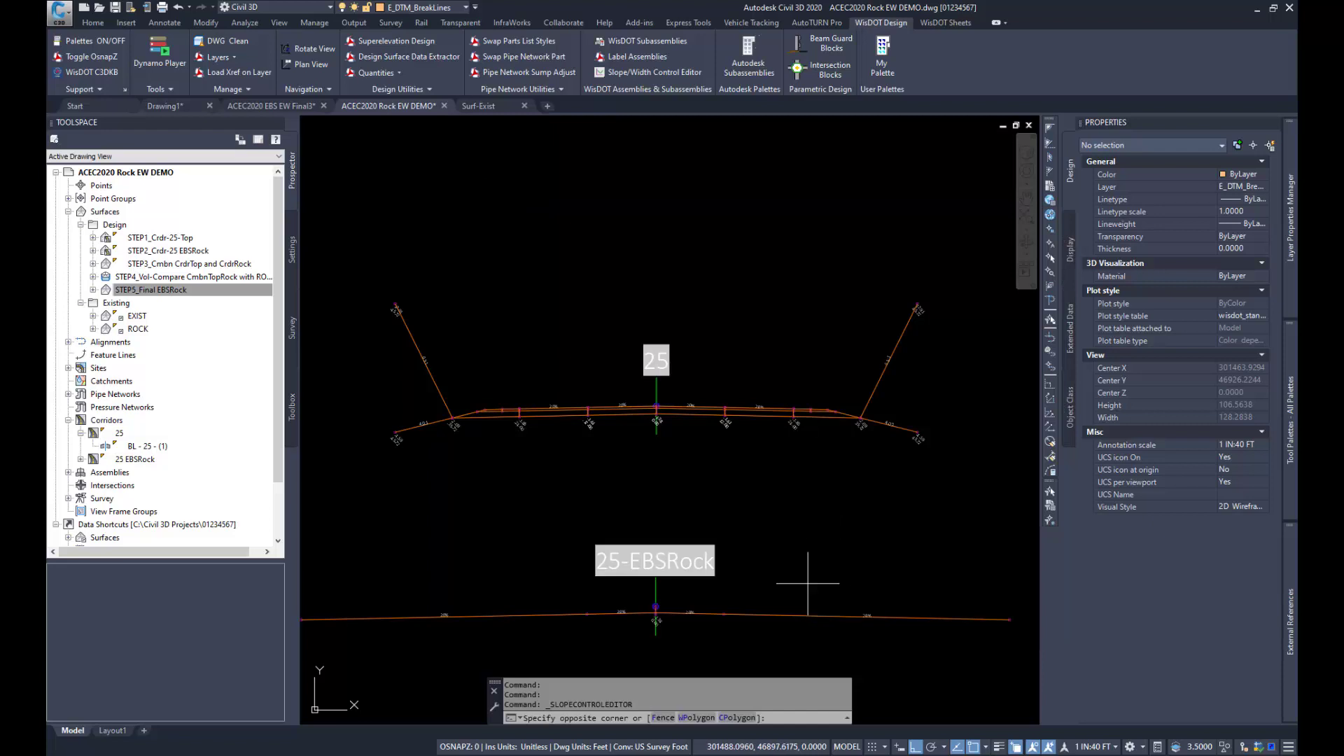
{"action": "left_click", "coordinate": [780, 630]}
{"action": "left_click", "coordinate": [359, 49]}
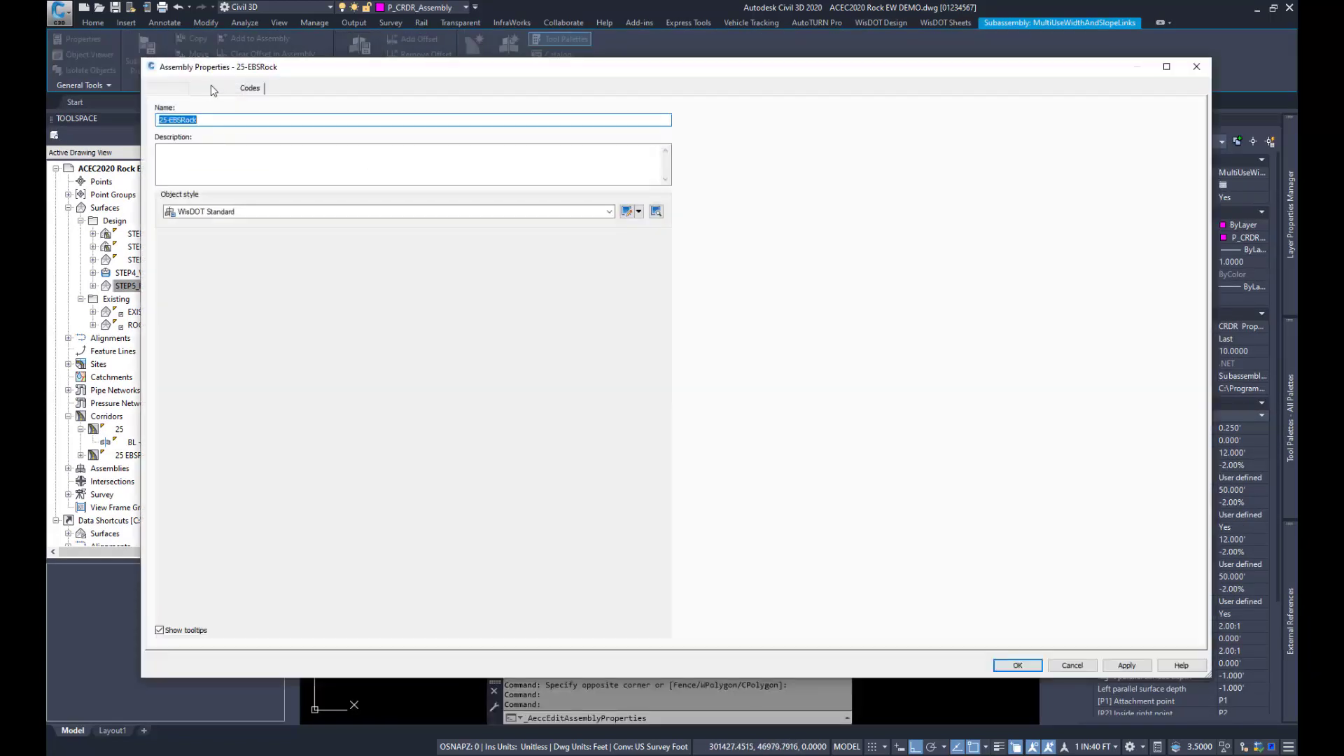
{"action": "left_click", "coordinate": [212, 87]}
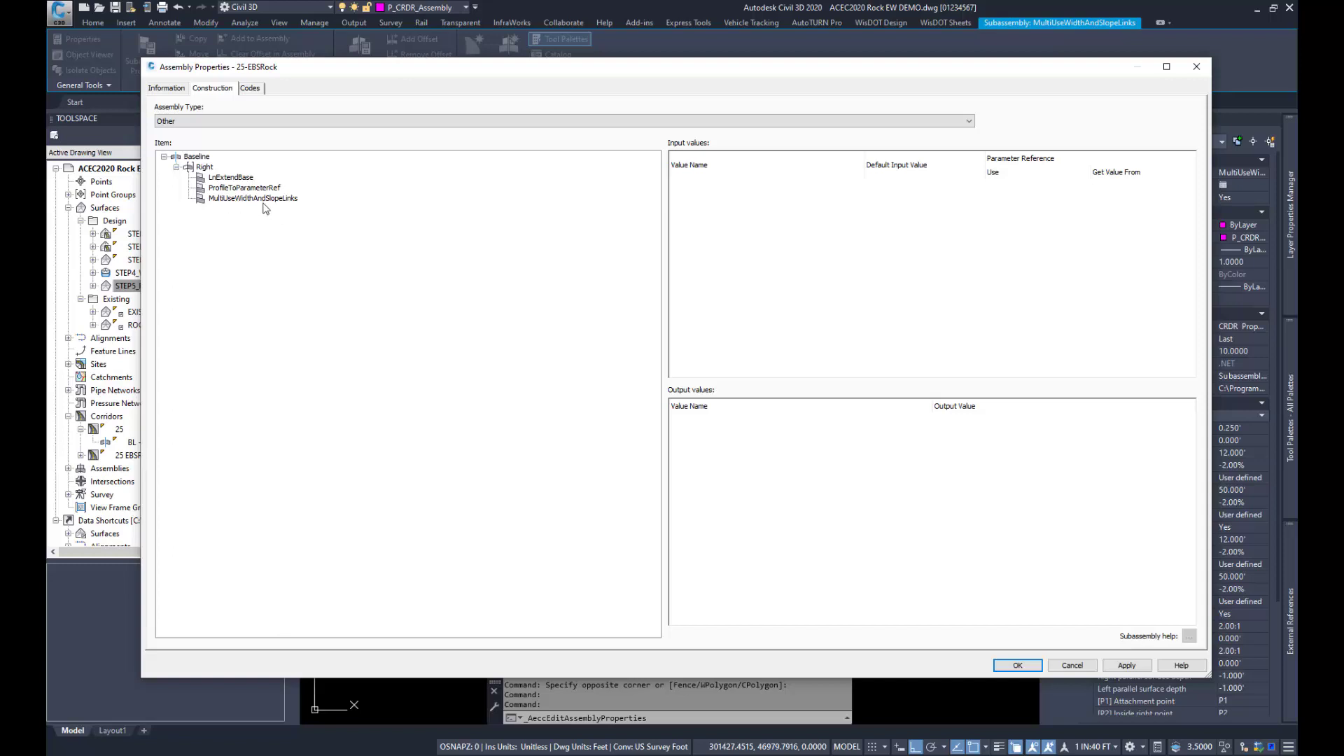
{"action": "left_click", "coordinate": [239, 189]}
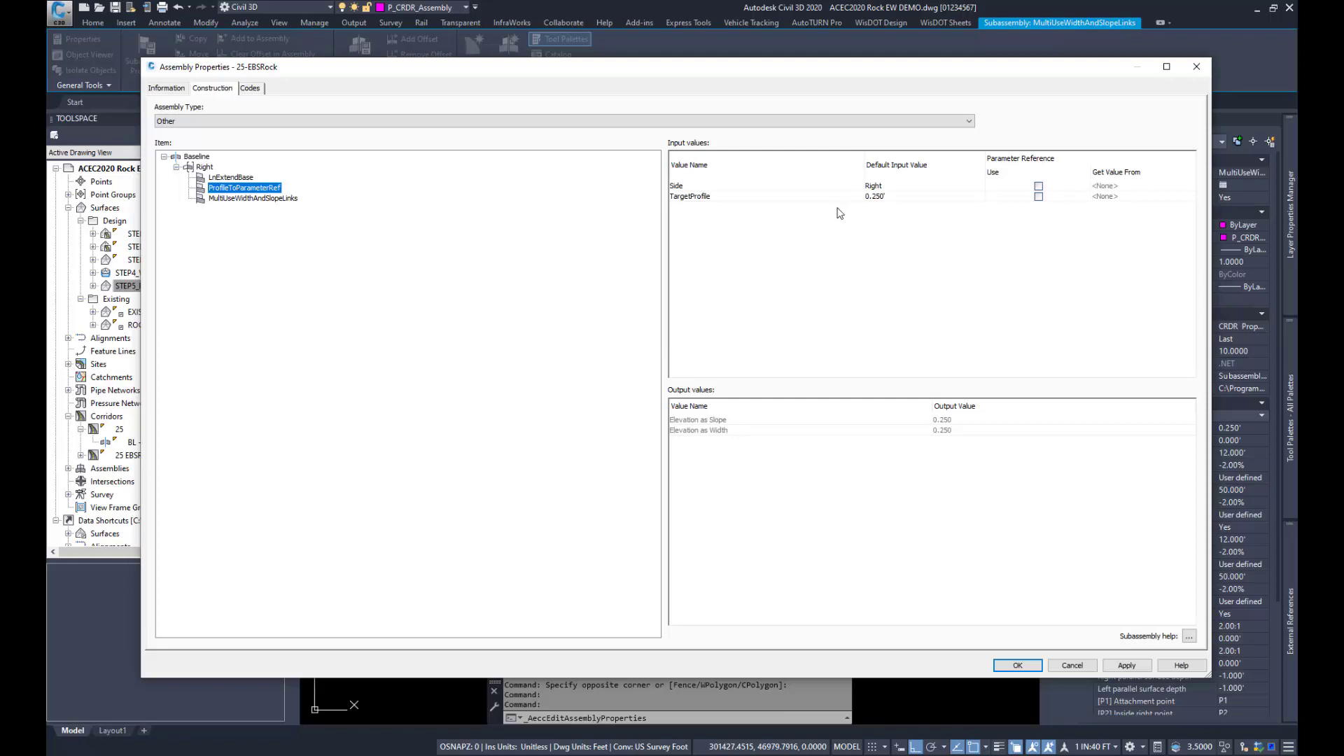
Step: Review the MultiUseWidthAndSlopeLinks parameters, from vertical distance reference to point and link codes, and leave the assembly properties without changes
{"action": "left_click", "coordinate": [256, 199]}
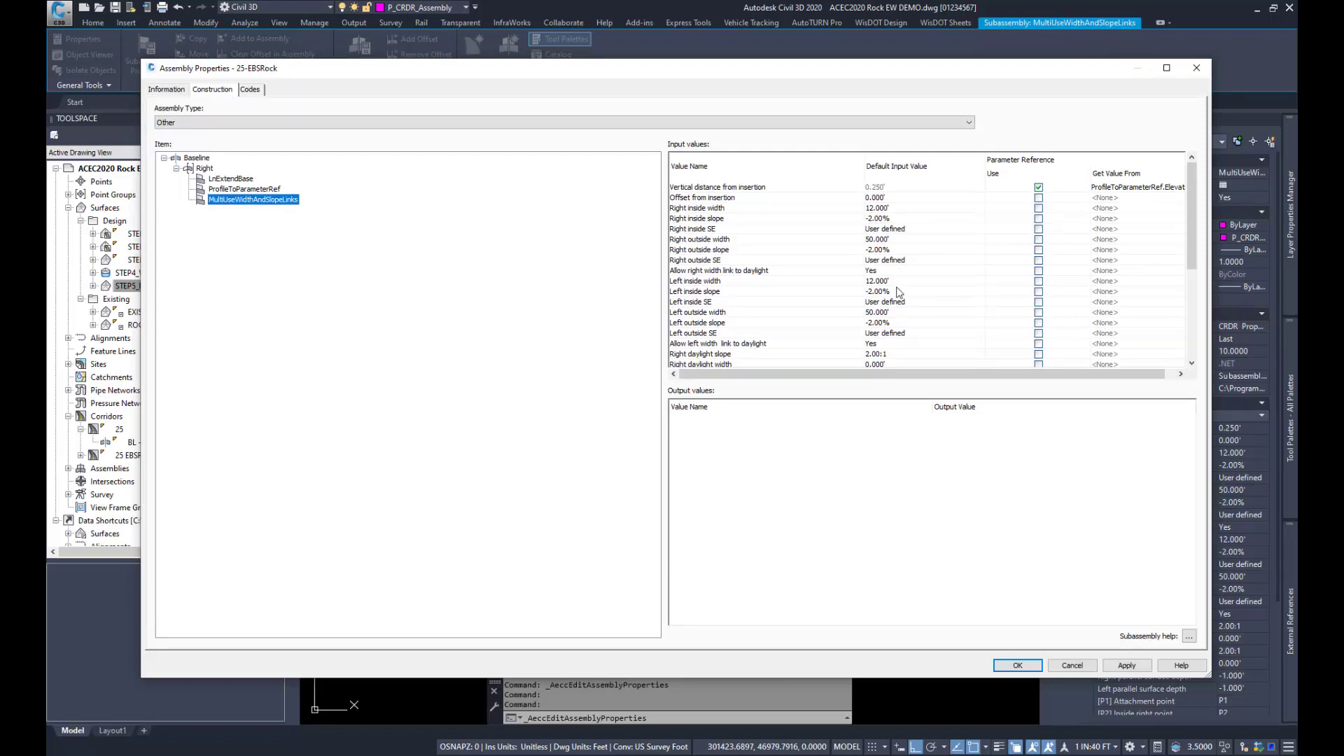
{"action": "scroll", "coordinate": [899, 290], "scroll_direction": "down", "scroll_amount": 2}
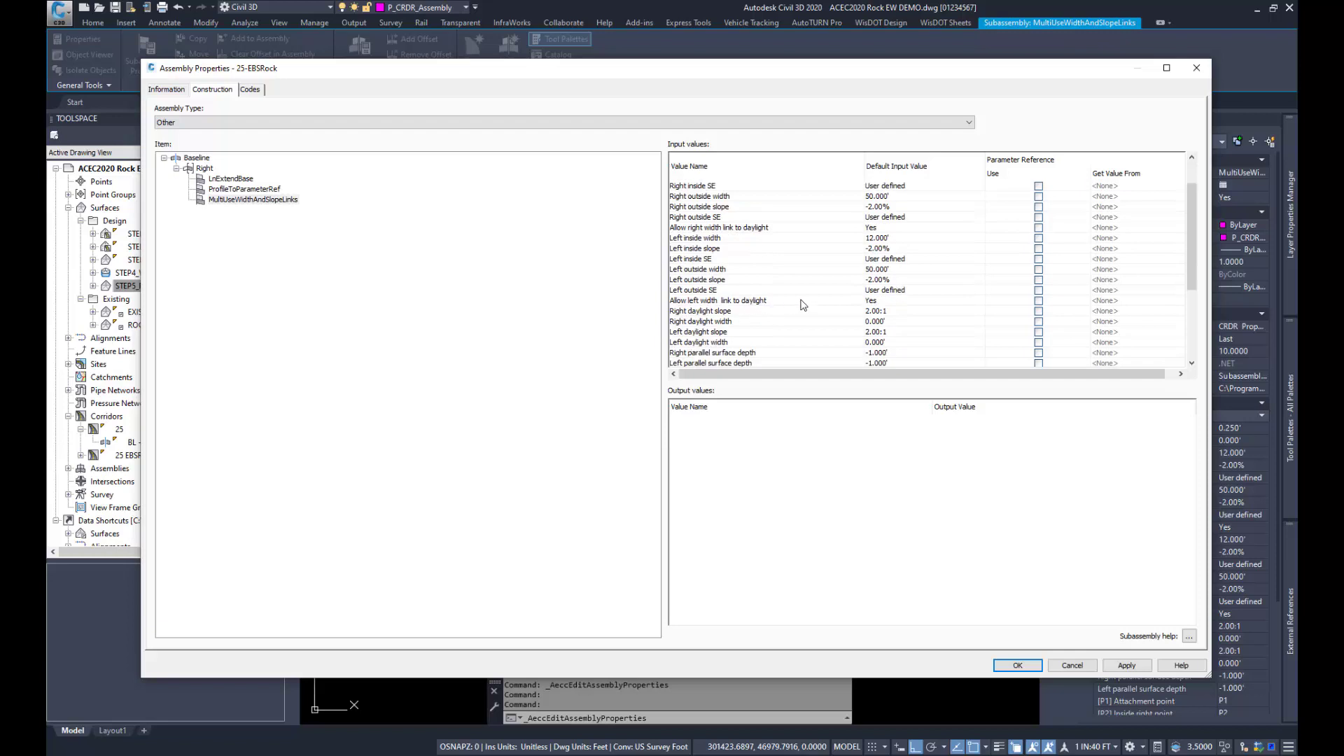
{"action": "scroll", "coordinate": [803, 305], "scroll_direction": "down", "scroll_amount": 2}
{"action": "scroll", "coordinate": [840, 296], "scroll_direction": "down", "scroll_amount": 1}
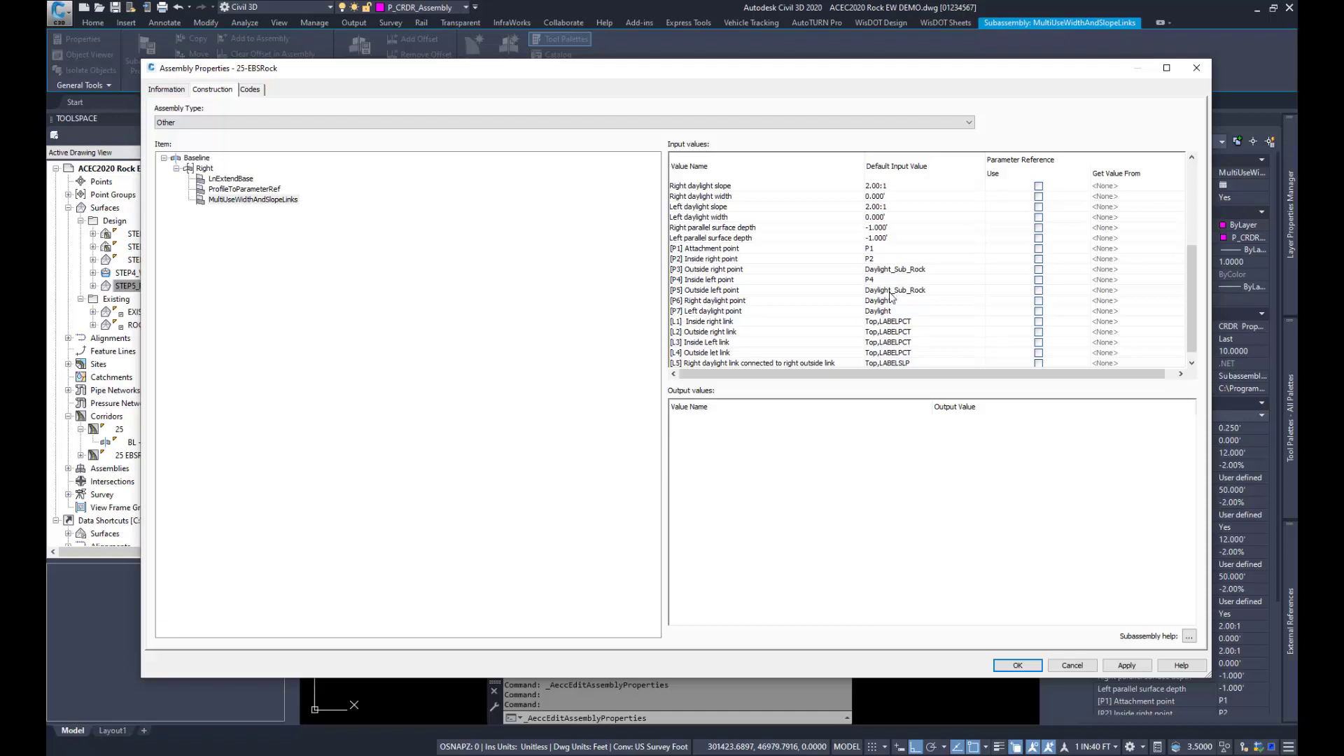
{"action": "left_click", "coordinate": [1073, 665]}
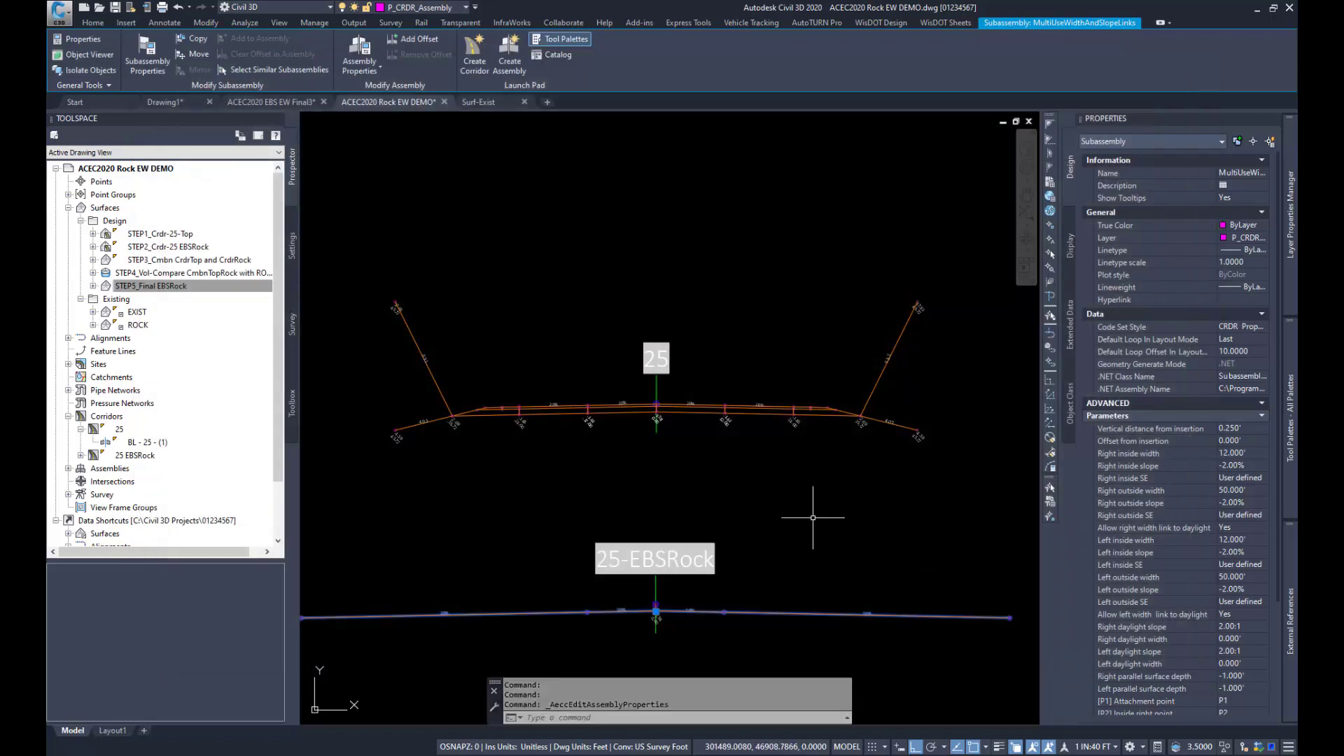
{"action": "key", "text": "Escape"}
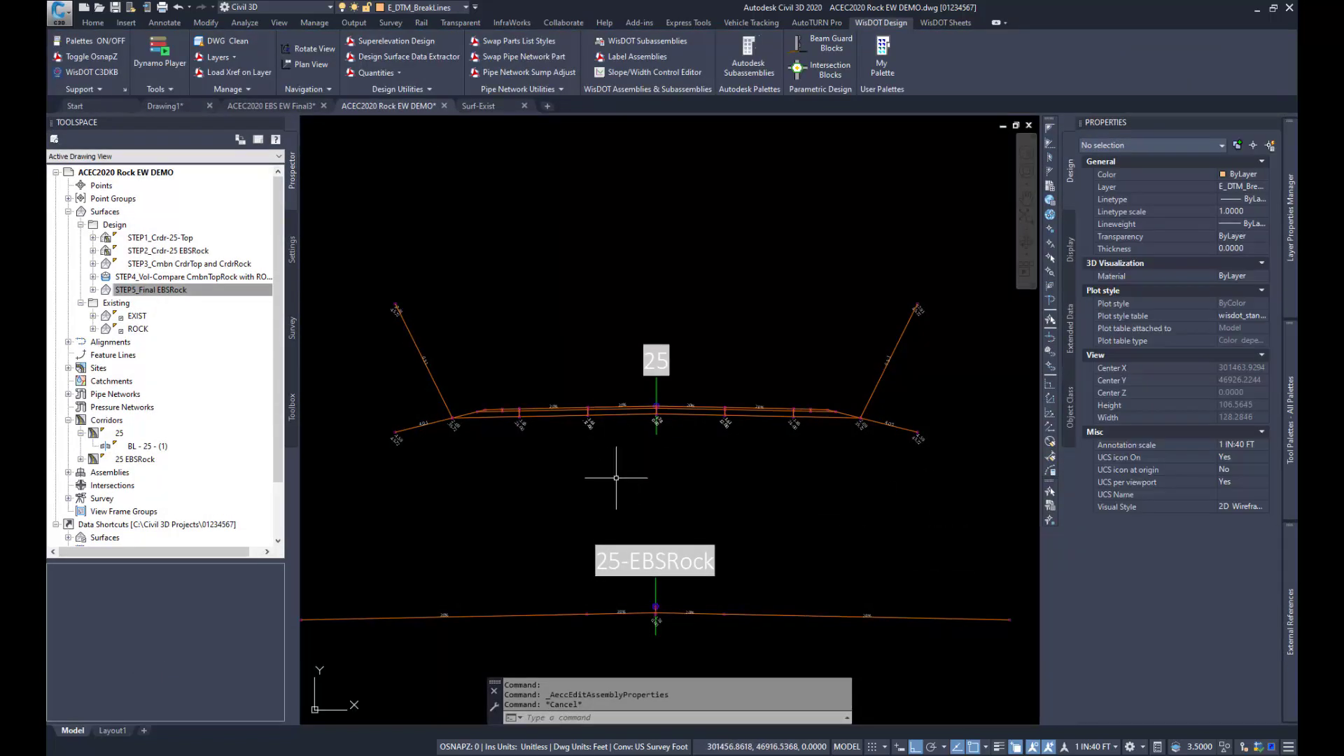
Step: Review the target mapping of the 25-EBSRock region in the 25 EBSRock corridor's properties and cancel out without changes
{"action": "left_click", "coordinate": [145, 459]}
{"action": "right_click", "coordinate": [145, 459]}
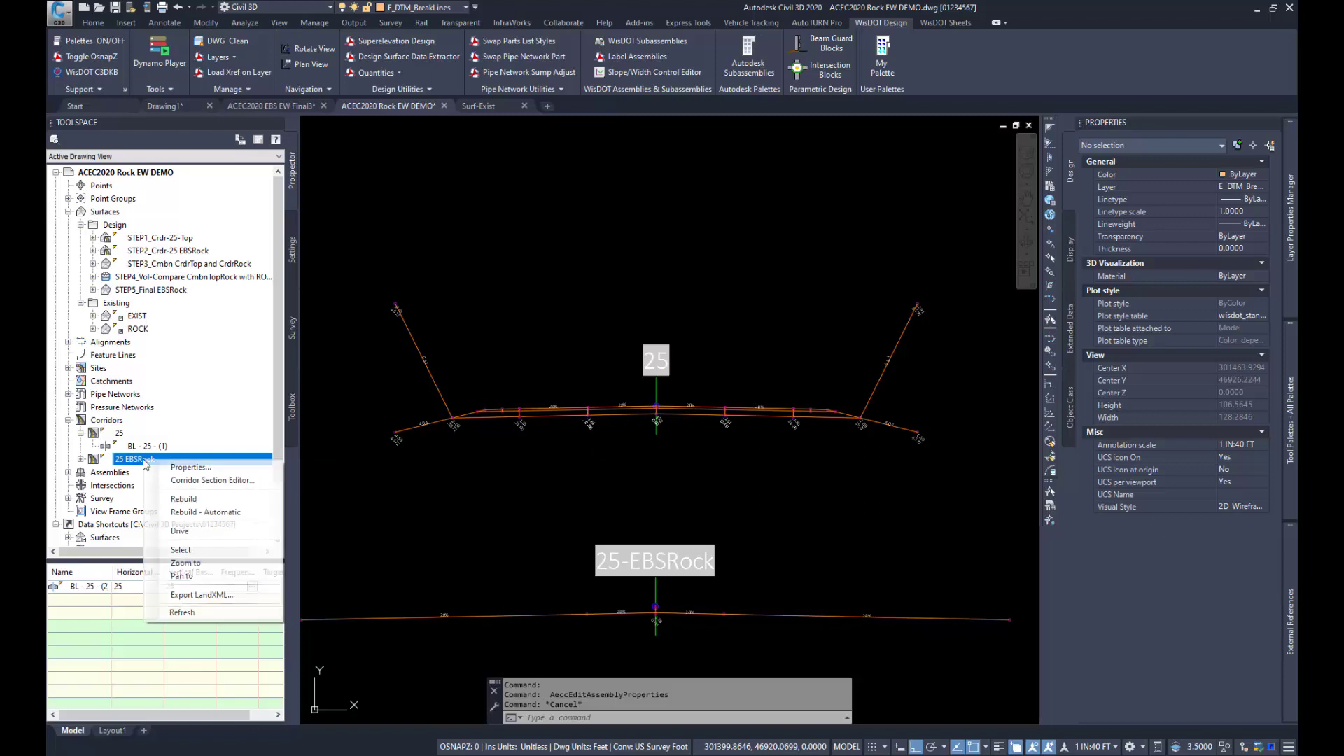
{"action": "left_click", "coordinate": [188, 467]}
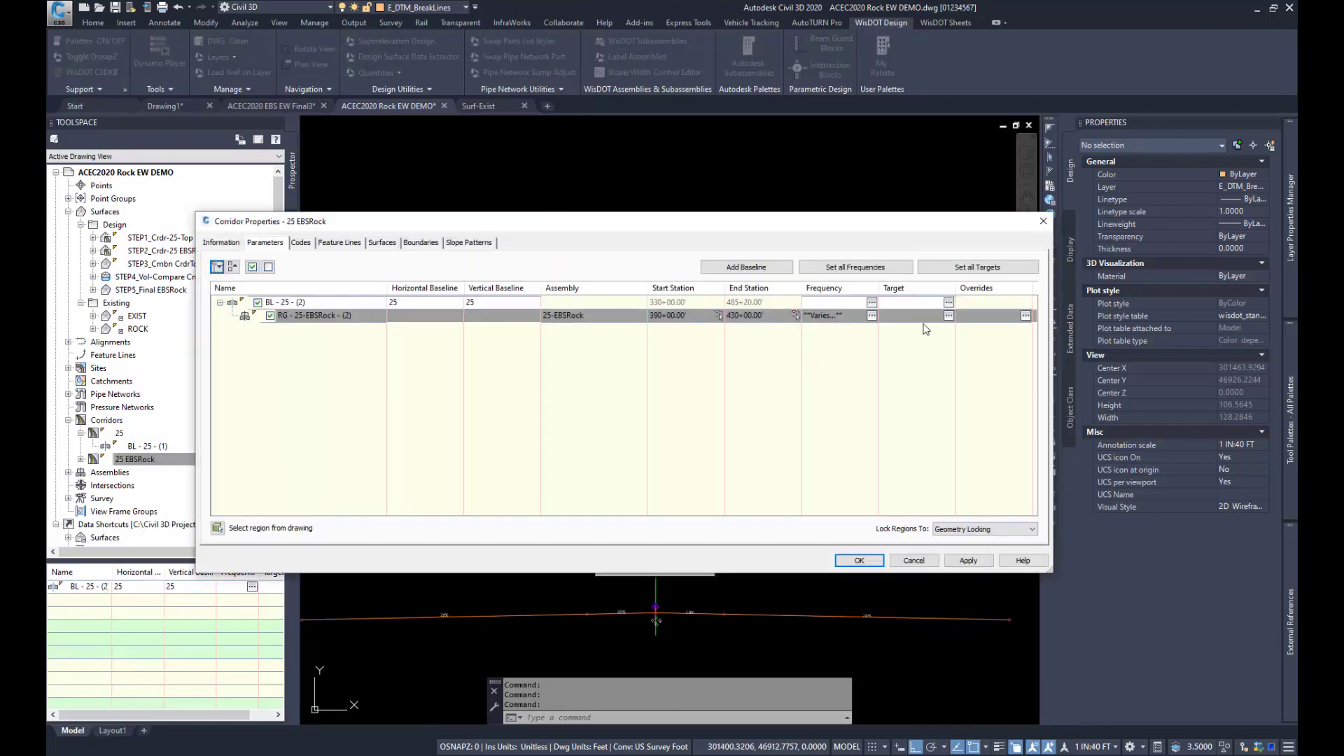
{"action": "left_click", "coordinate": [949, 315]}
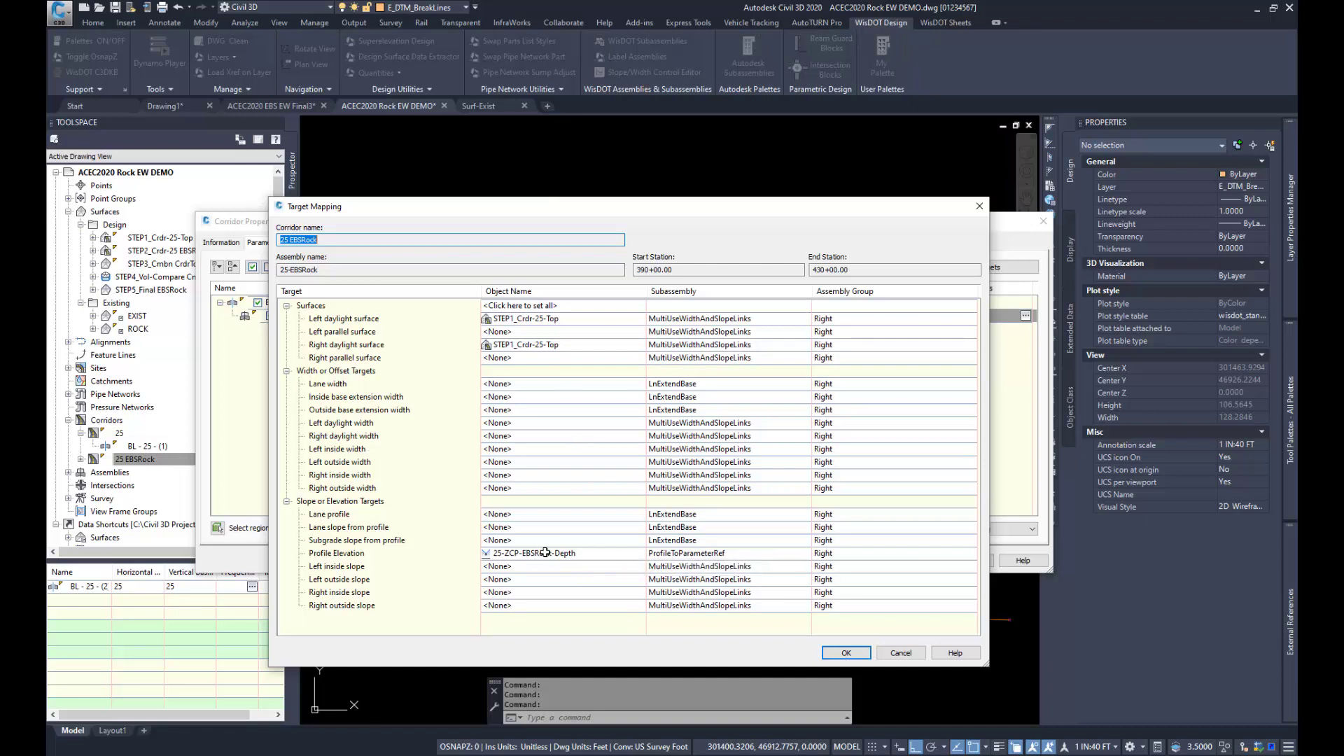
{"action": "left_click", "coordinate": [894, 654]}
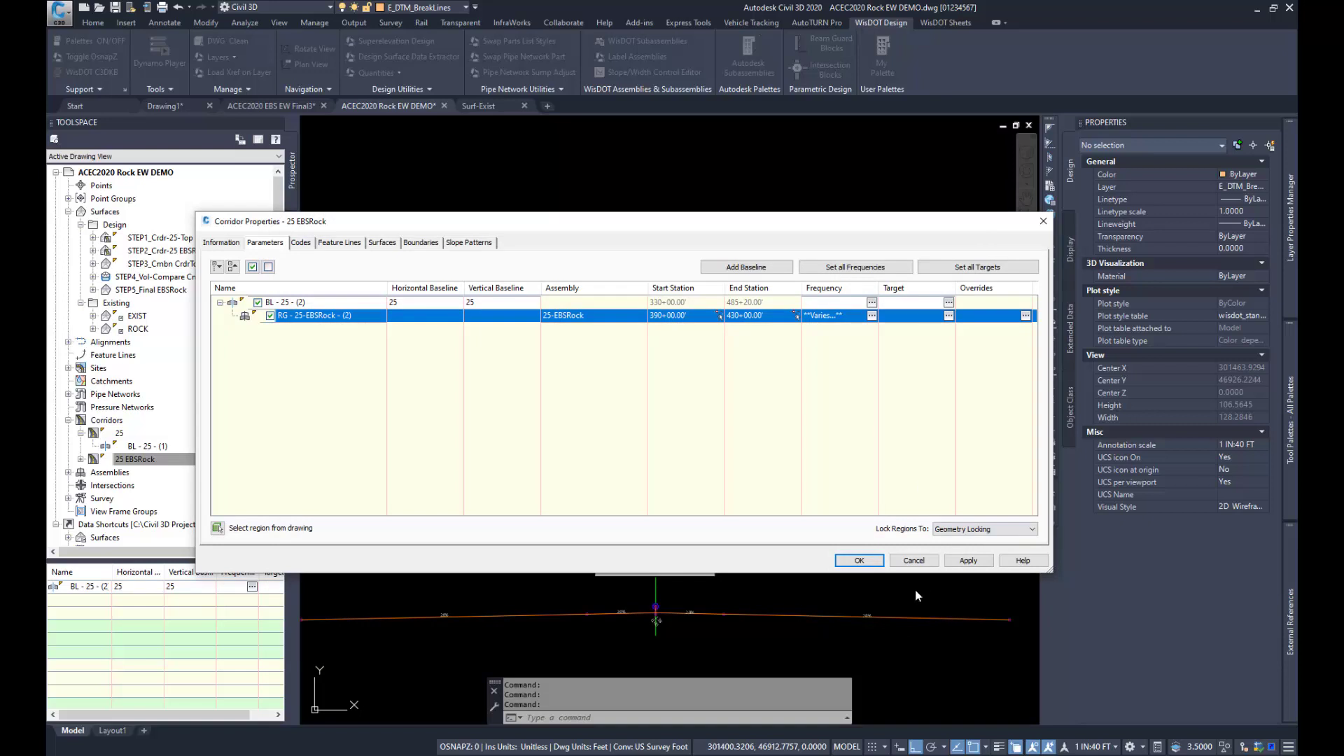
{"action": "left_click", "coordinate": [913, 561]}
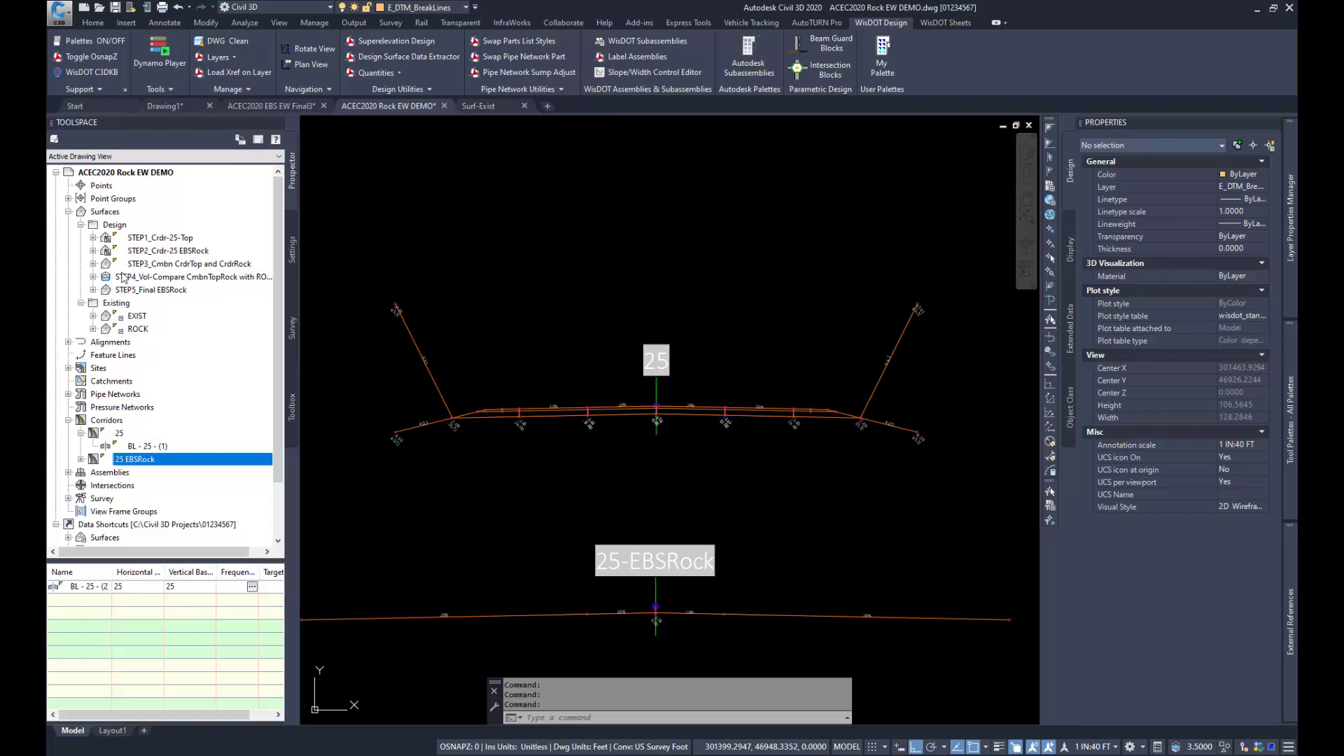
Step: Examine the edits in the definition of the STEP3_Cmbn CrdrTop and CrdrRock surface and its available surface edit operations
{"action": "left_click", "coordinate": [94, 265]}
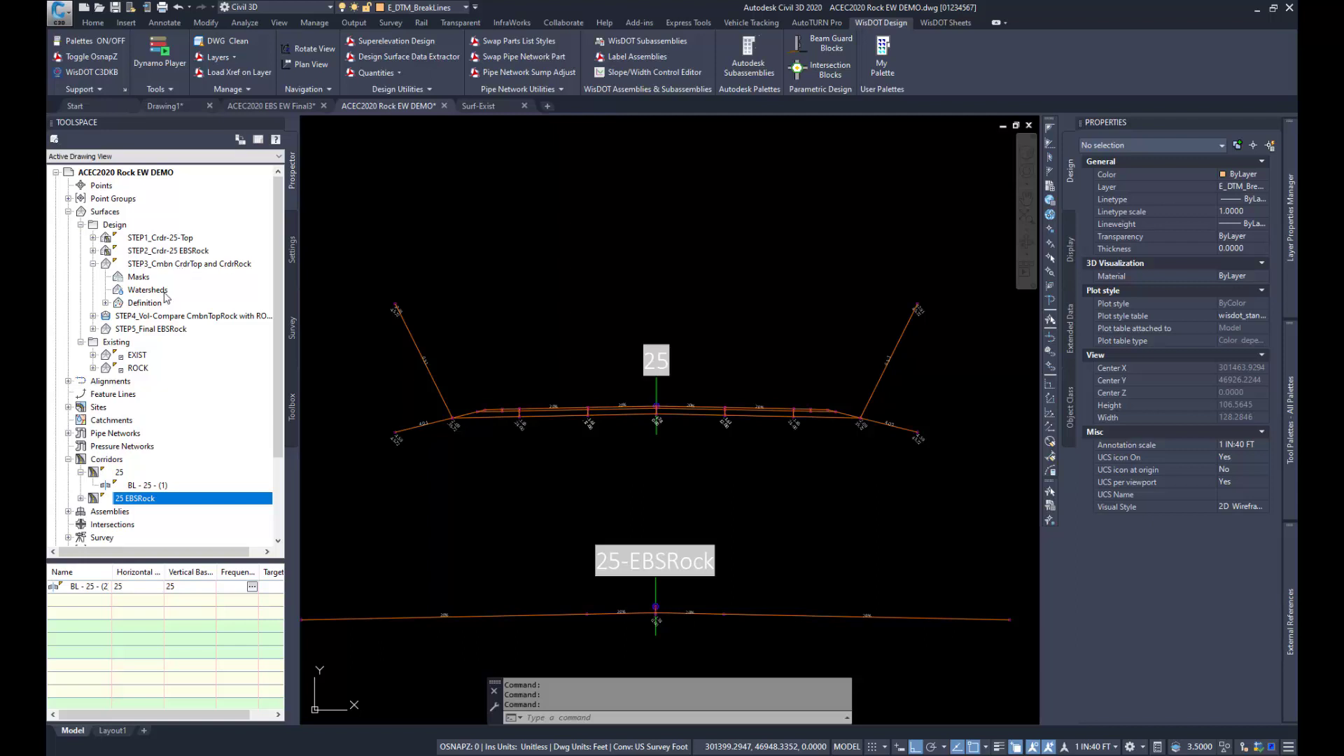
{"action": "left_click", "coordinate": [105, 303]}
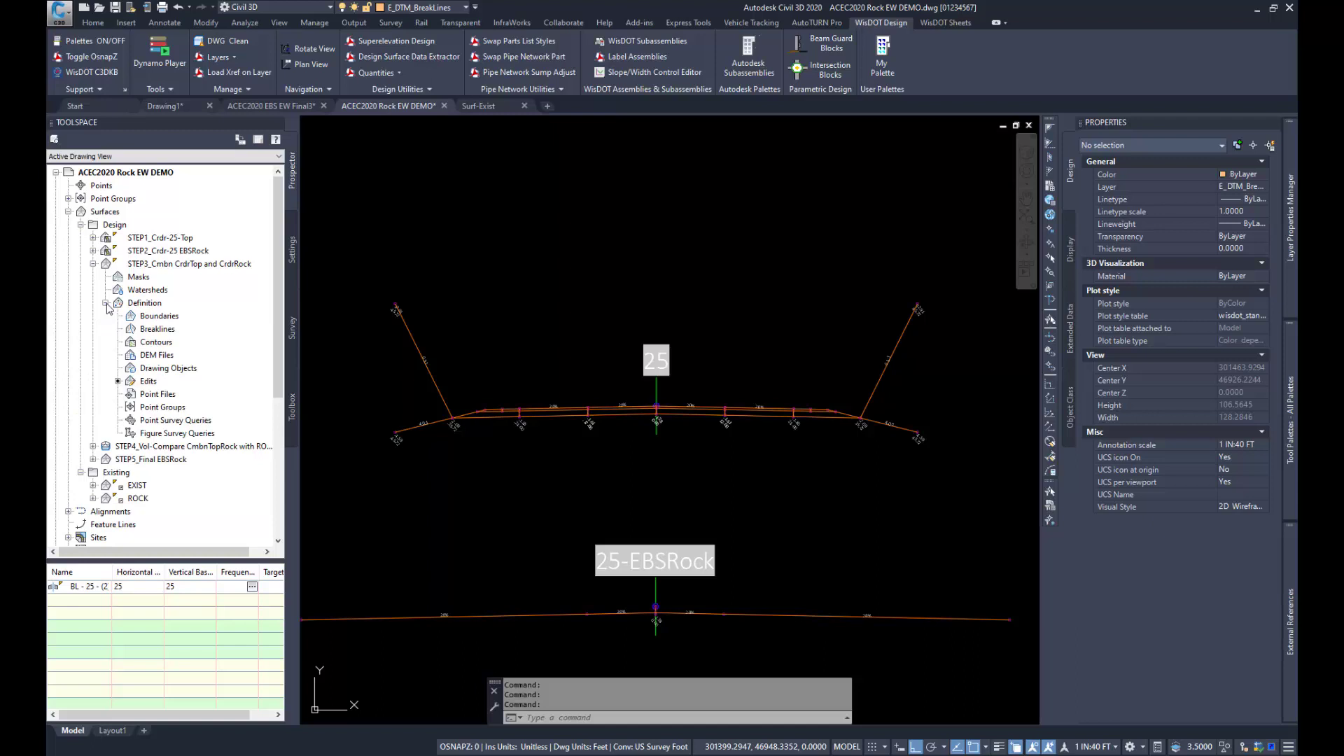
{"action": "left_click", "coordinate": [148, 380]}
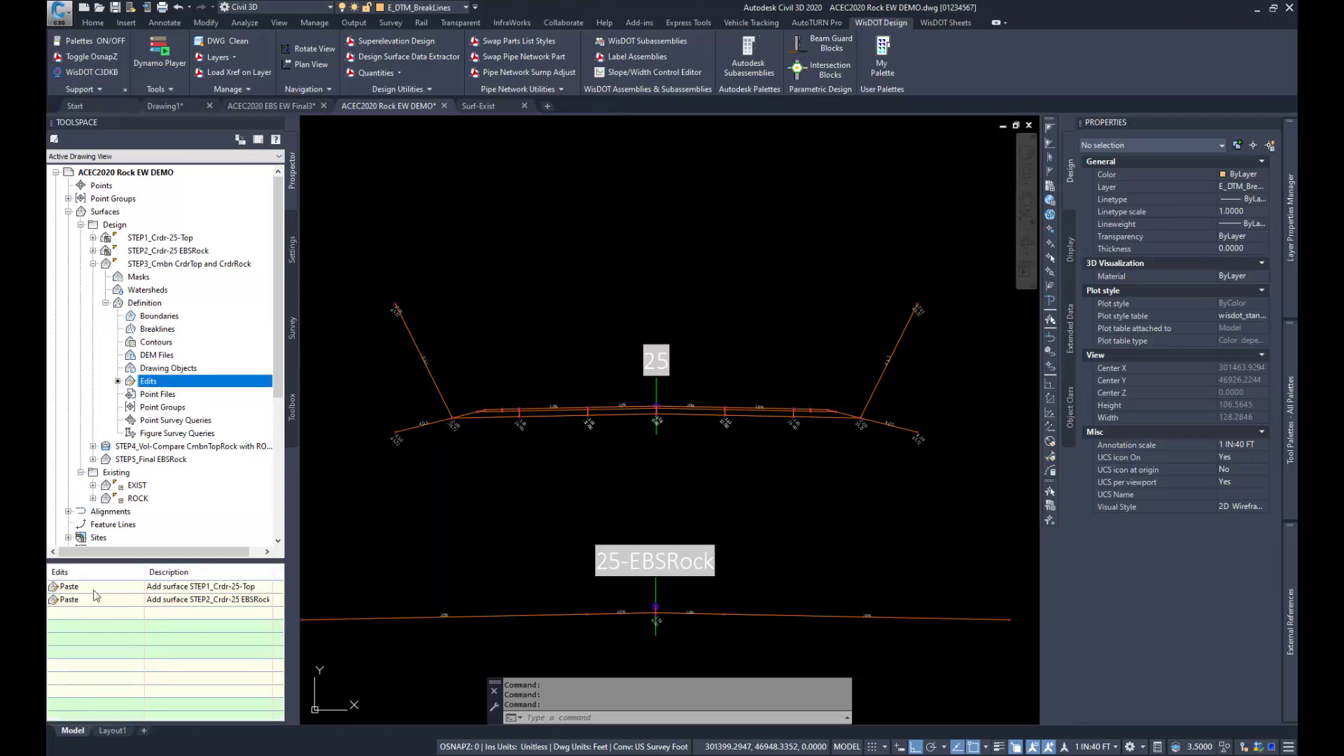
{"action": "right_click", "coordinate": [168, 383]}
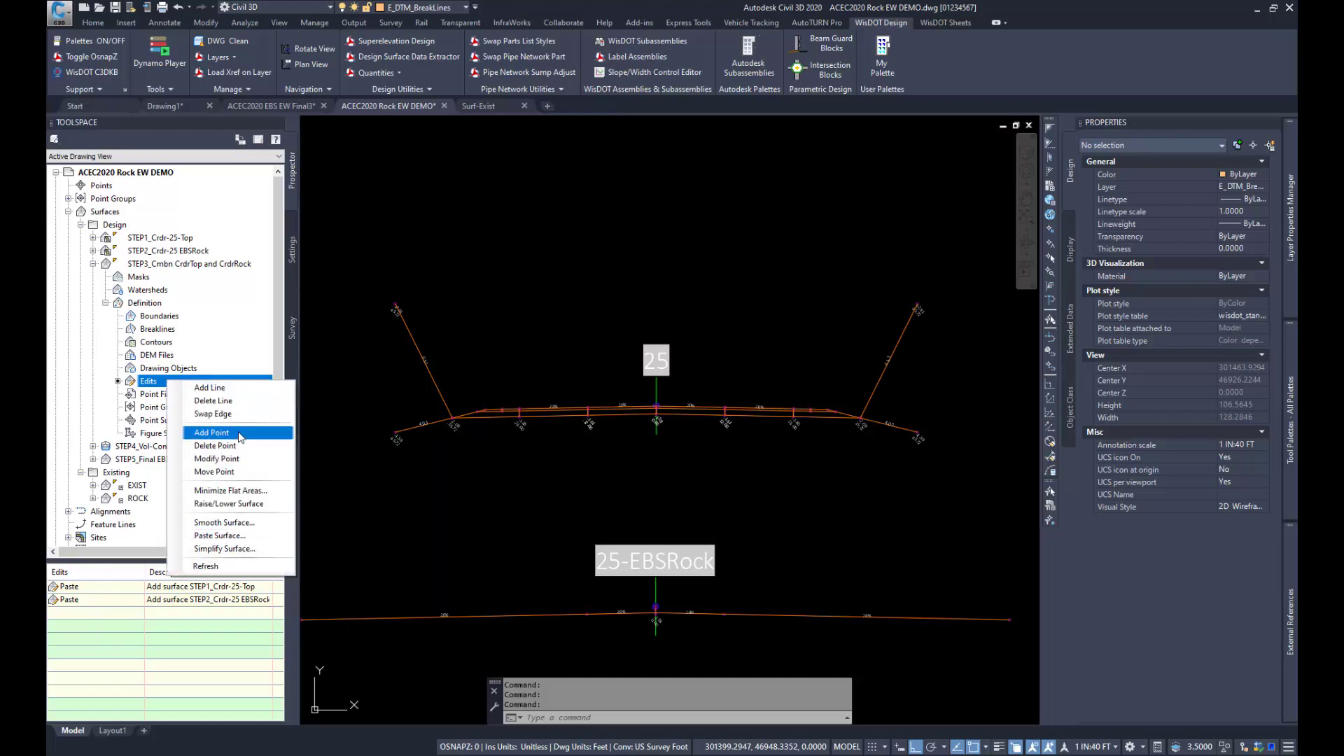
{"action": "key", "text": "Escape"}
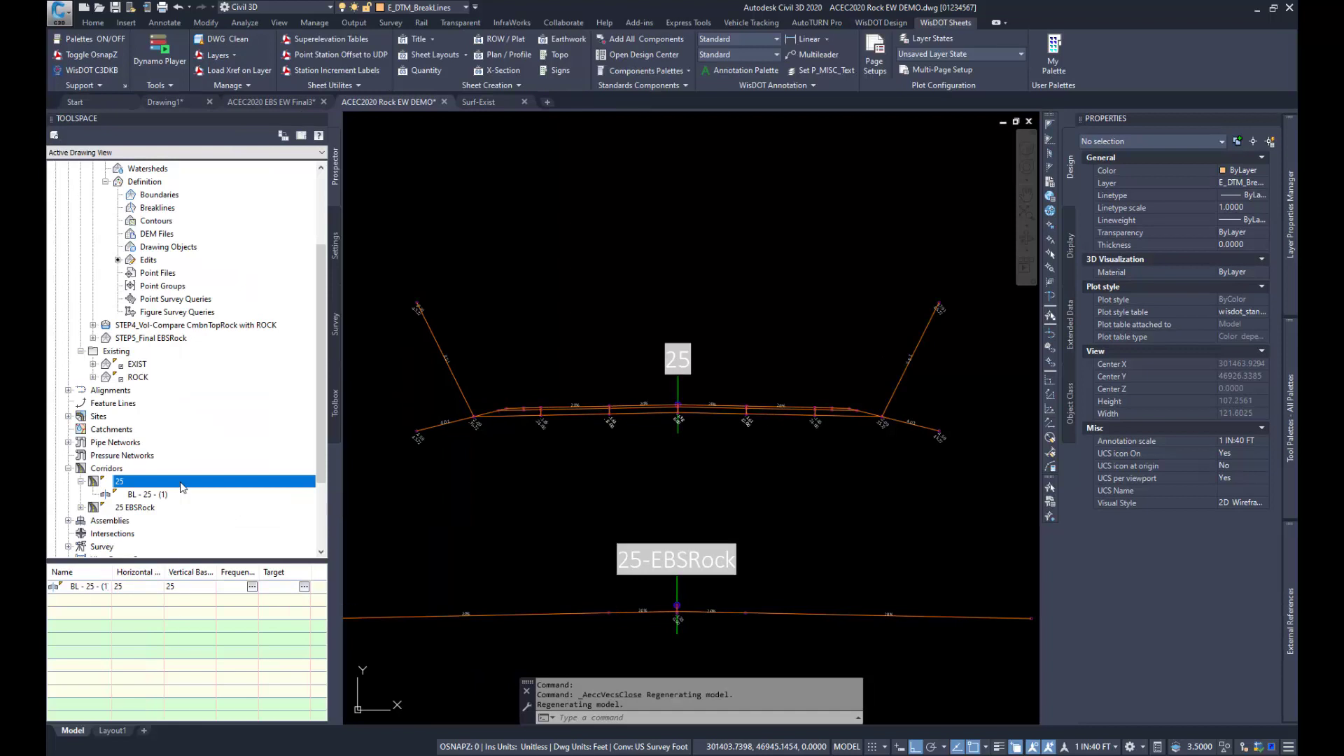
Step: Open corridor 25 in the Section Editor and pick station 399+64.32 along the baseline in the plan view
{"action": "right_click", "coordinate": [181, 485]}
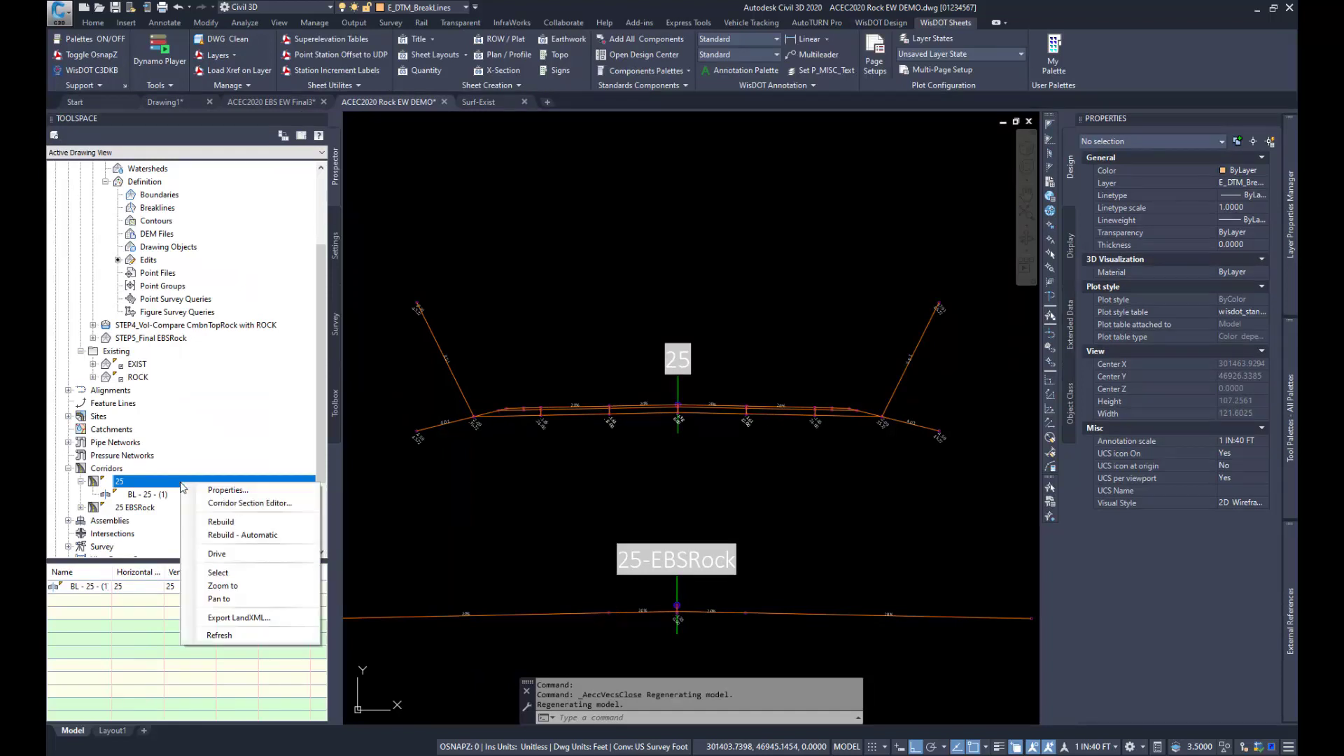
{"action": "left_click", "coordinate": [242, 572]}
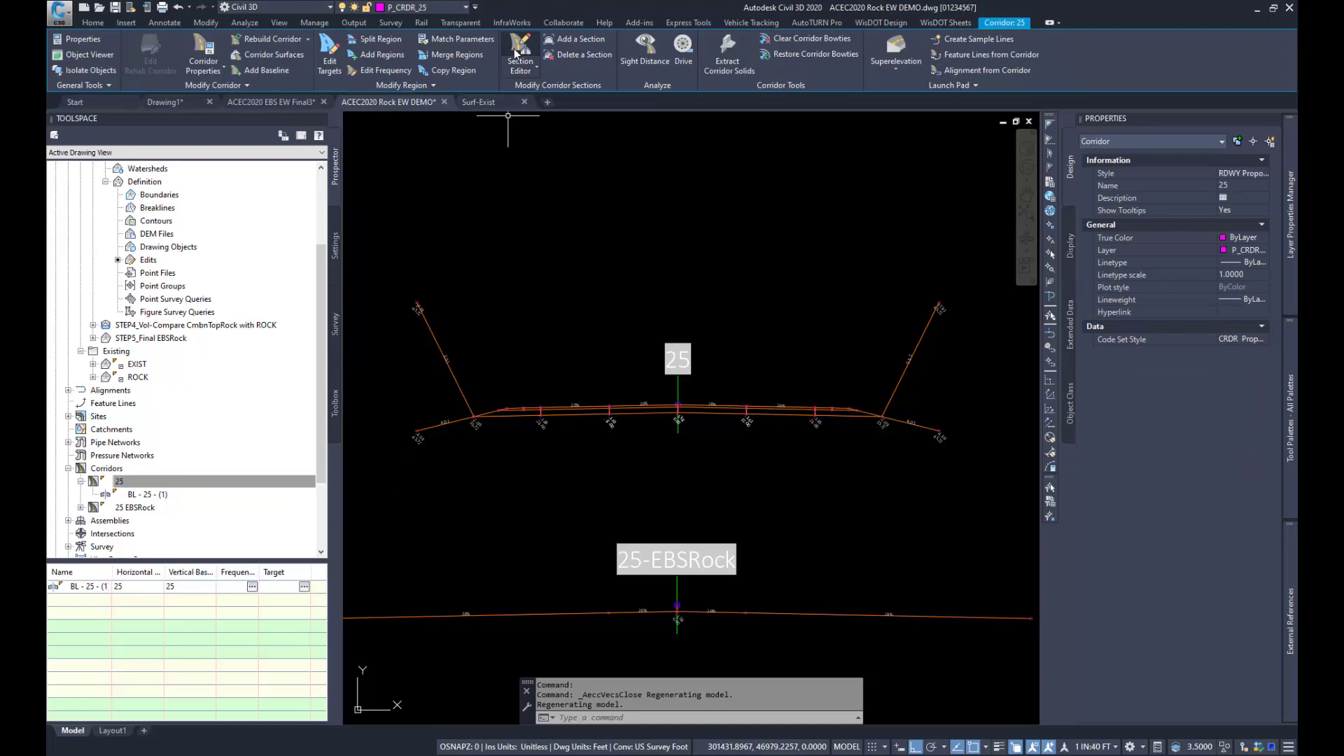
{"action": "left_click", "coordinate": [518, 53]}
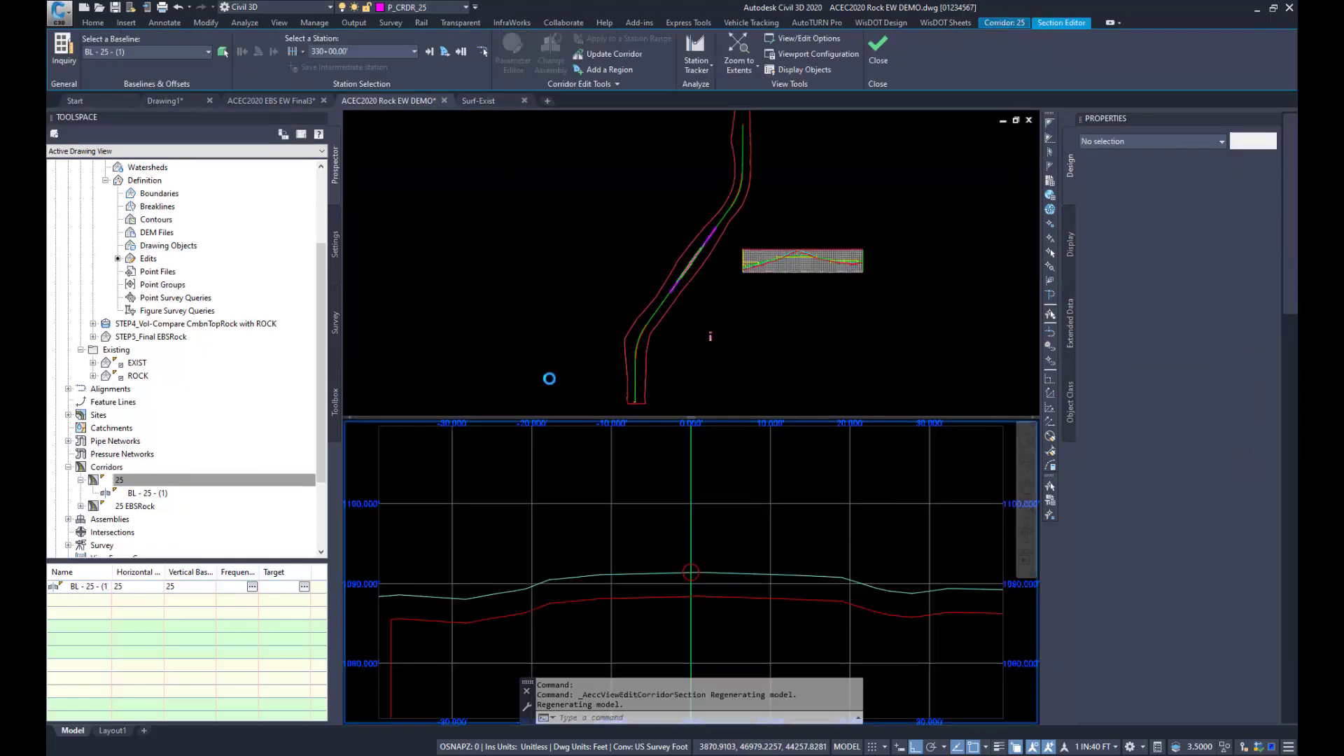
{"action": "left_click", "coordinate": [692, 287]}
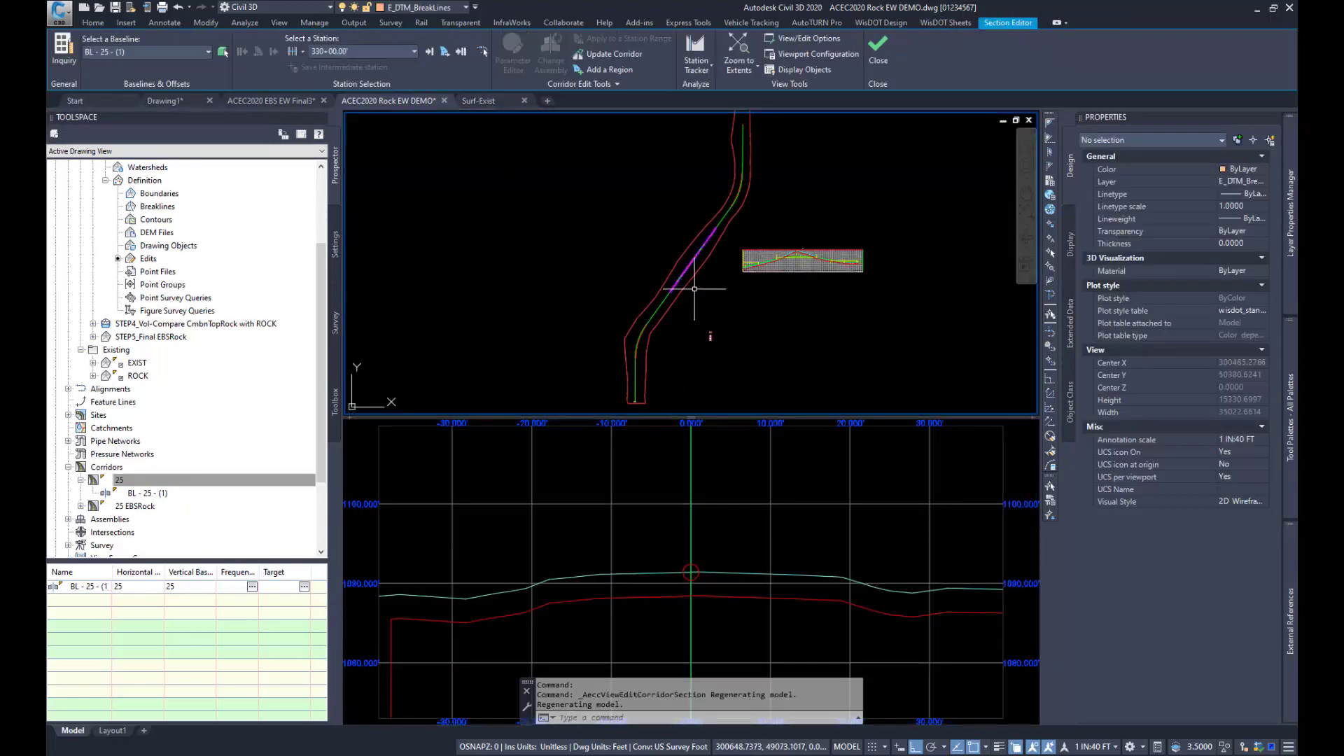
{"action": "scroll", "coordinate": [694, 289], "scroll_direction": "up", "scroll_amount": 10}
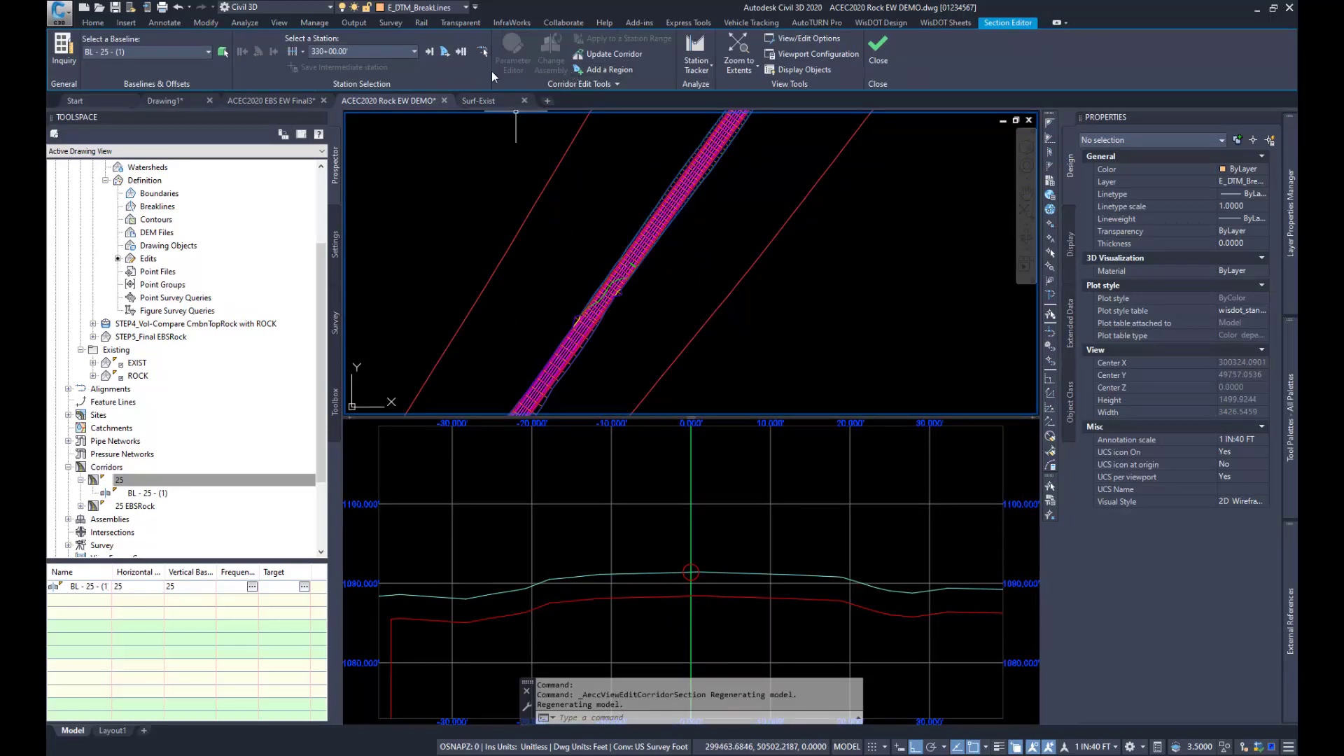
{"action": "left_click", "coordinate": [482, 51]}
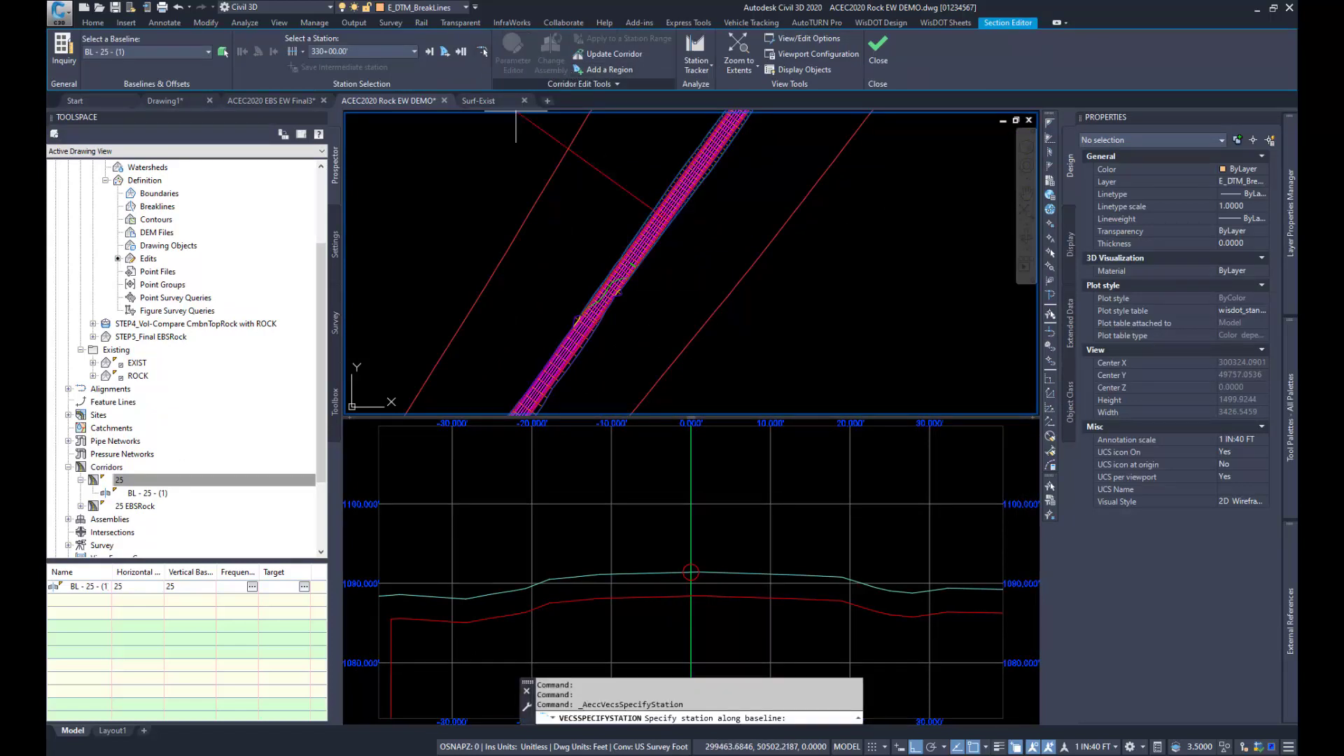
{"action": "left_click", "coordinate": [634, 286]}
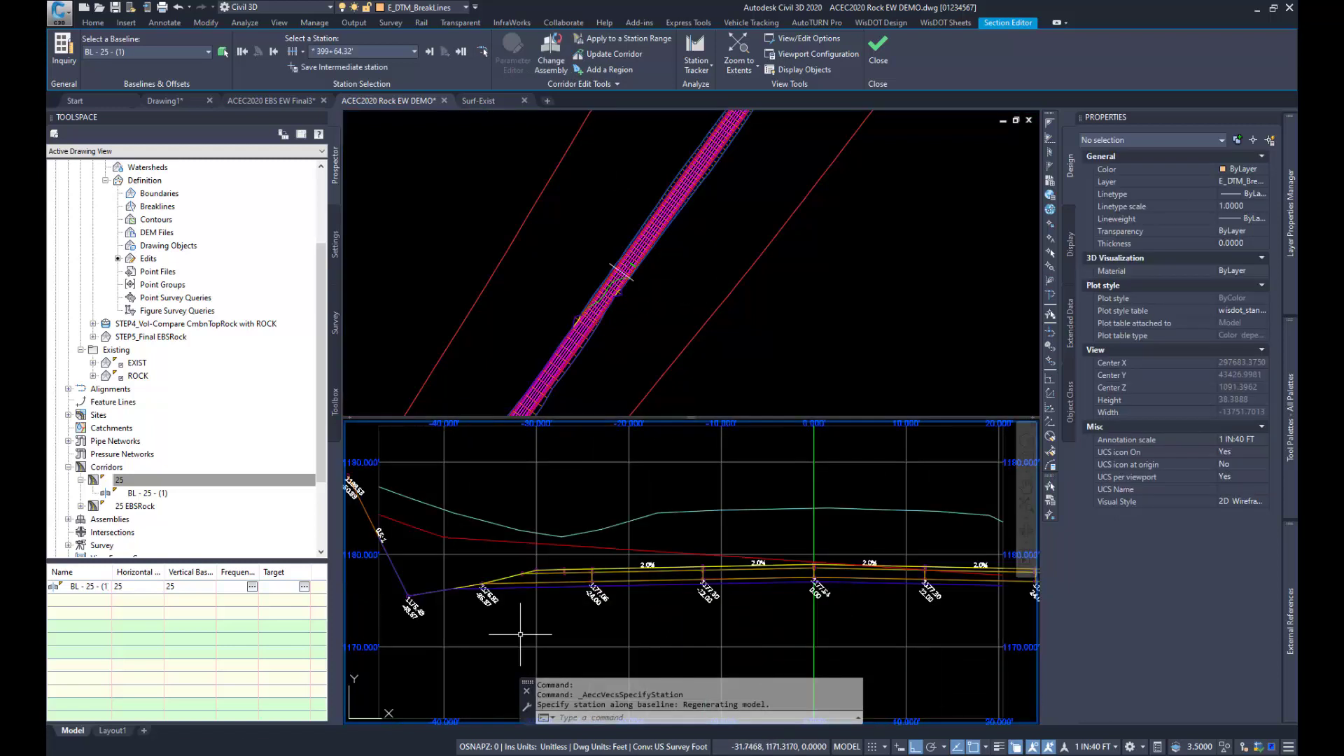
Step: Examine the full cross section and the left ditch against the rock surface, and close the Section Editor
{"action": "scroll", "coordinate": [632, 647], "scroll_direction": "down", "scroll_amount": 2}
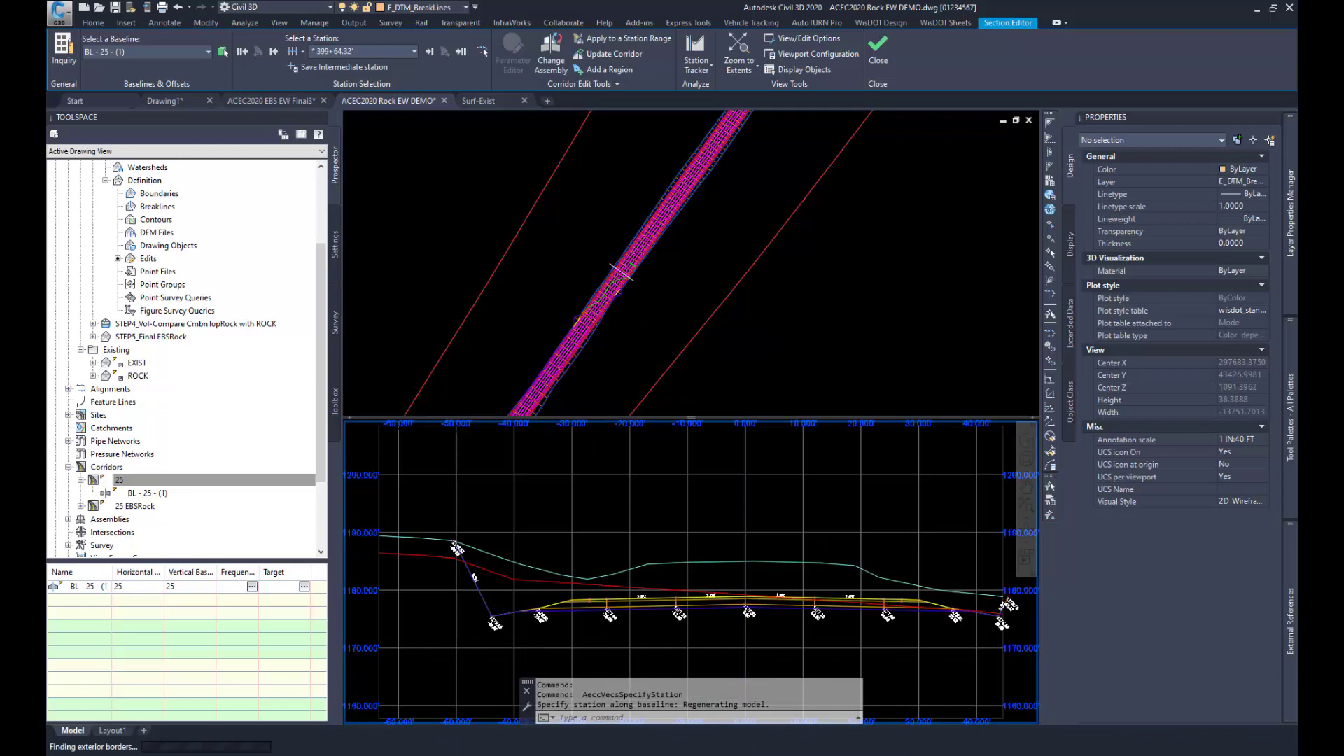
{"action": "scroll", "coordinate": [476, 607], "scroll_direction": "up", "scroll_amount": 2}
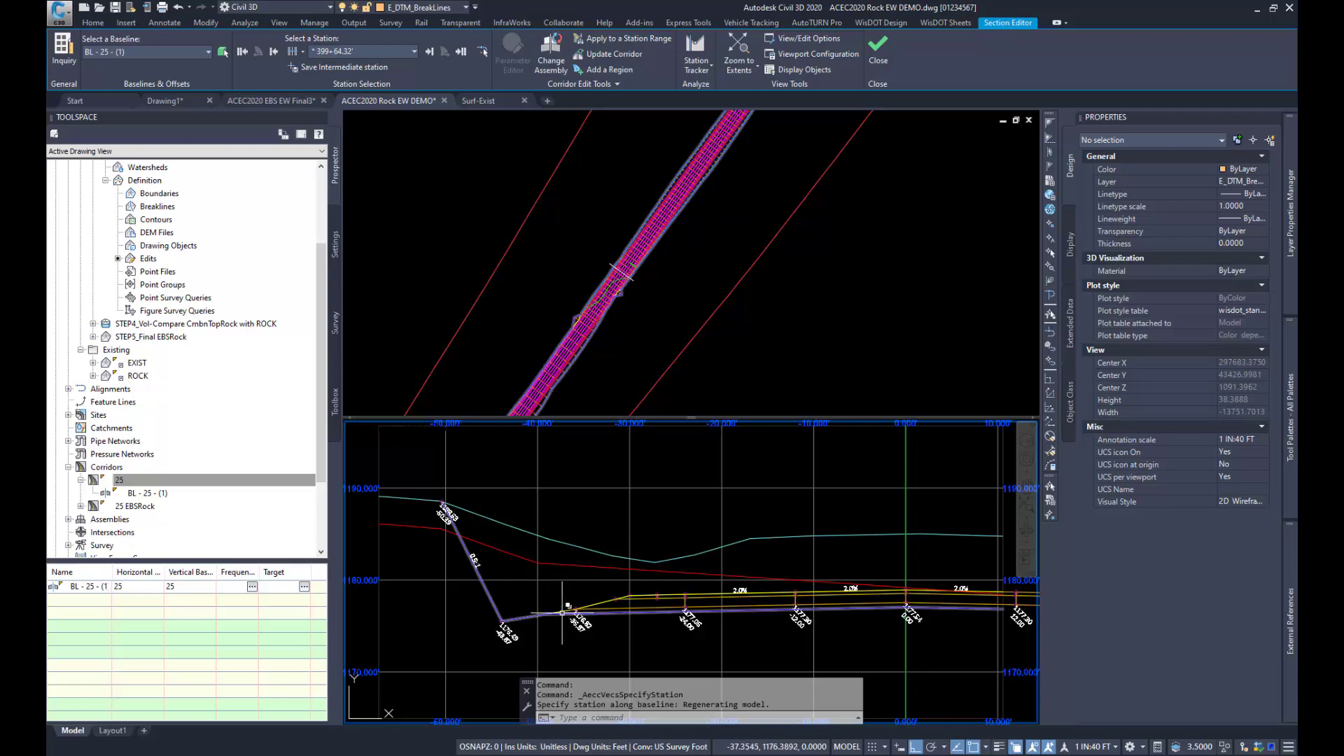
{"action": "left_click", "coordinate": [879, 52]}
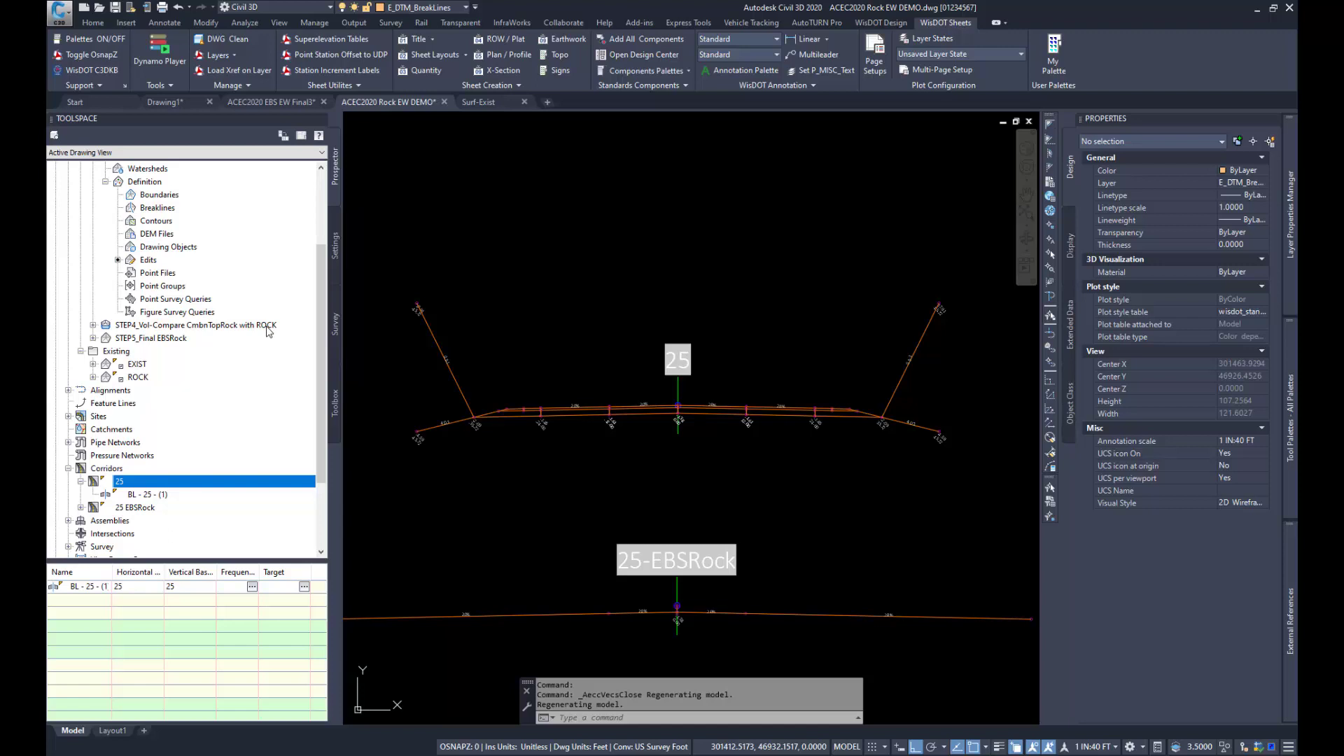
Step: Examine the edits and boundaries in the definition of the STEP5_Final EBSRock surface
{"action": "left_click", "coordinate": [93, 338]}
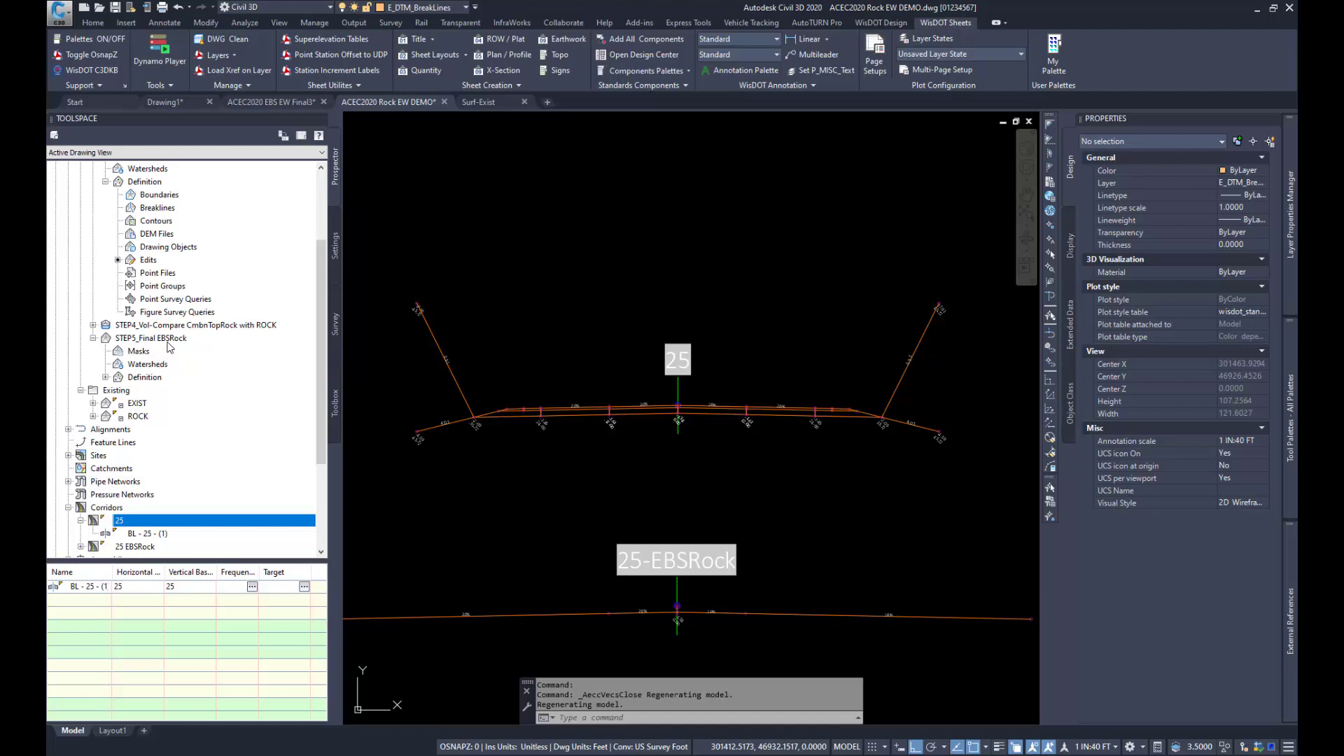
{"action": "left_click", "coordinate": [106, 378]}
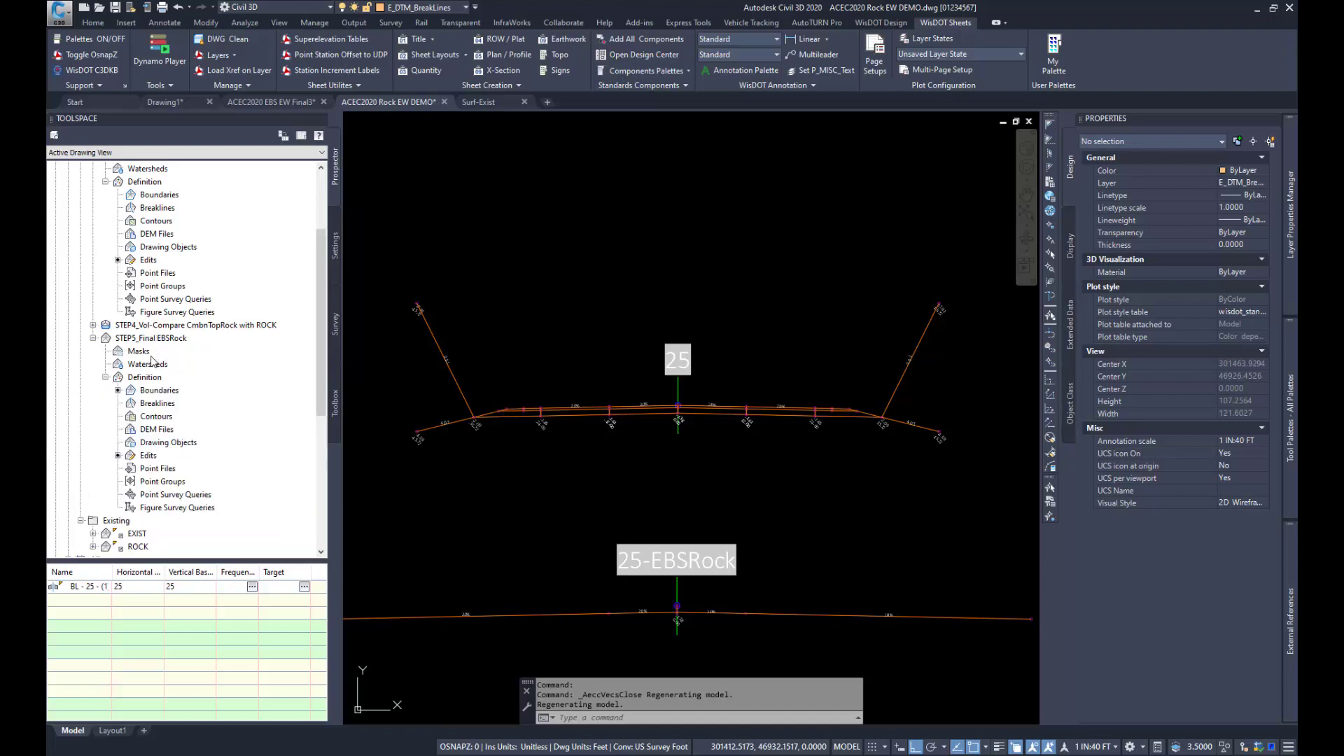
{"action": "scroll", "coordinate": [154, 362], "scroll_direction": "down", "scroll_amount": 1}
{"action": "left_click", "coordinate": [148, 417]}
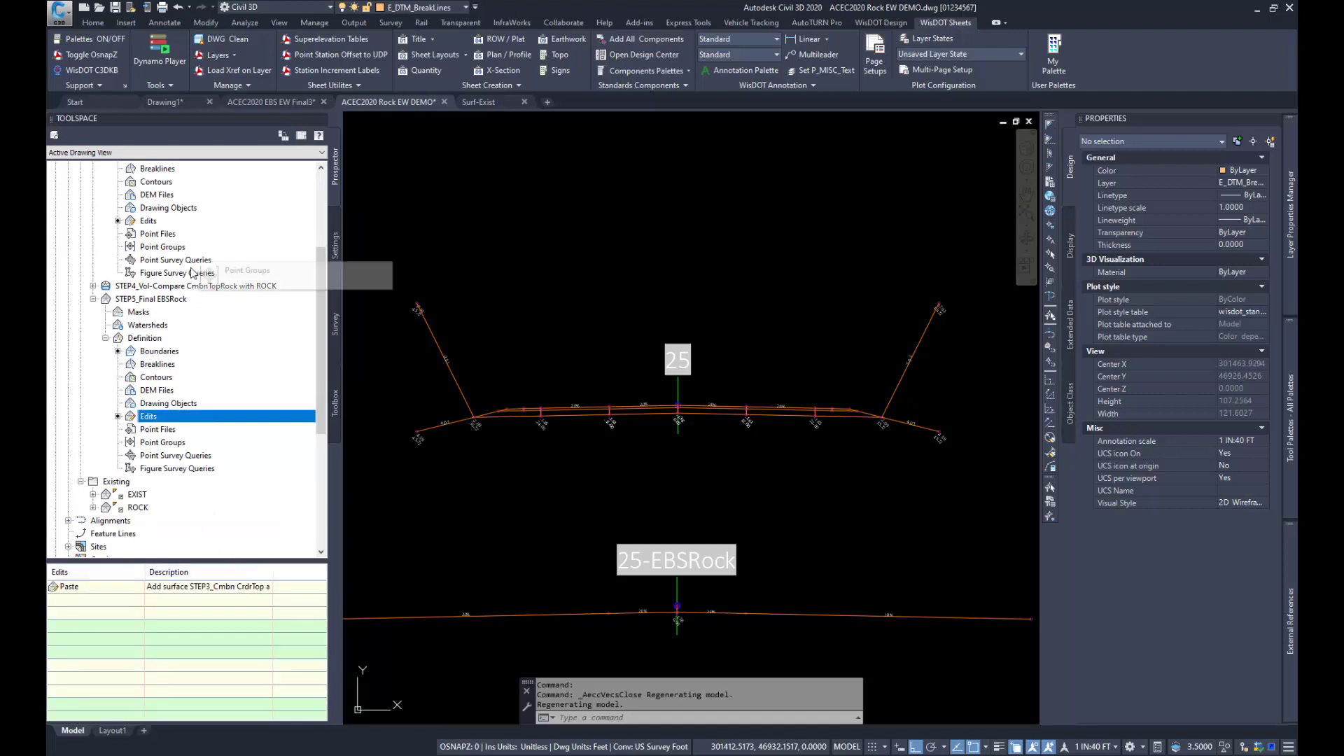
{"action": "left_click", "coordinate": [159, 352]}
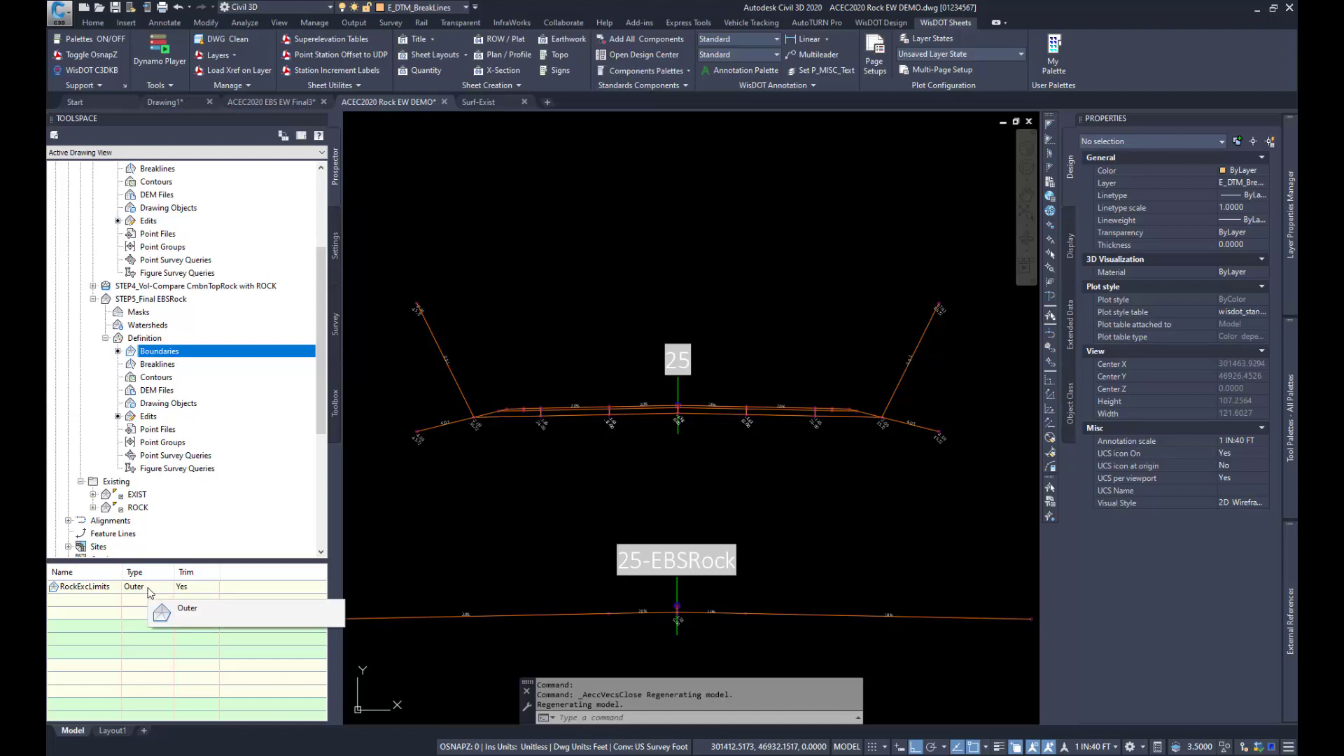
Step: Set the surface style of STEP5_Final EBSRock to Base Course Border in its surface properties
{"action": "right_click", "coordinate": [154, 299]}
{"action": "left_click", "coordinate": [198, 299]}
{"action": "right_click", "coordinate": [198, 299]}
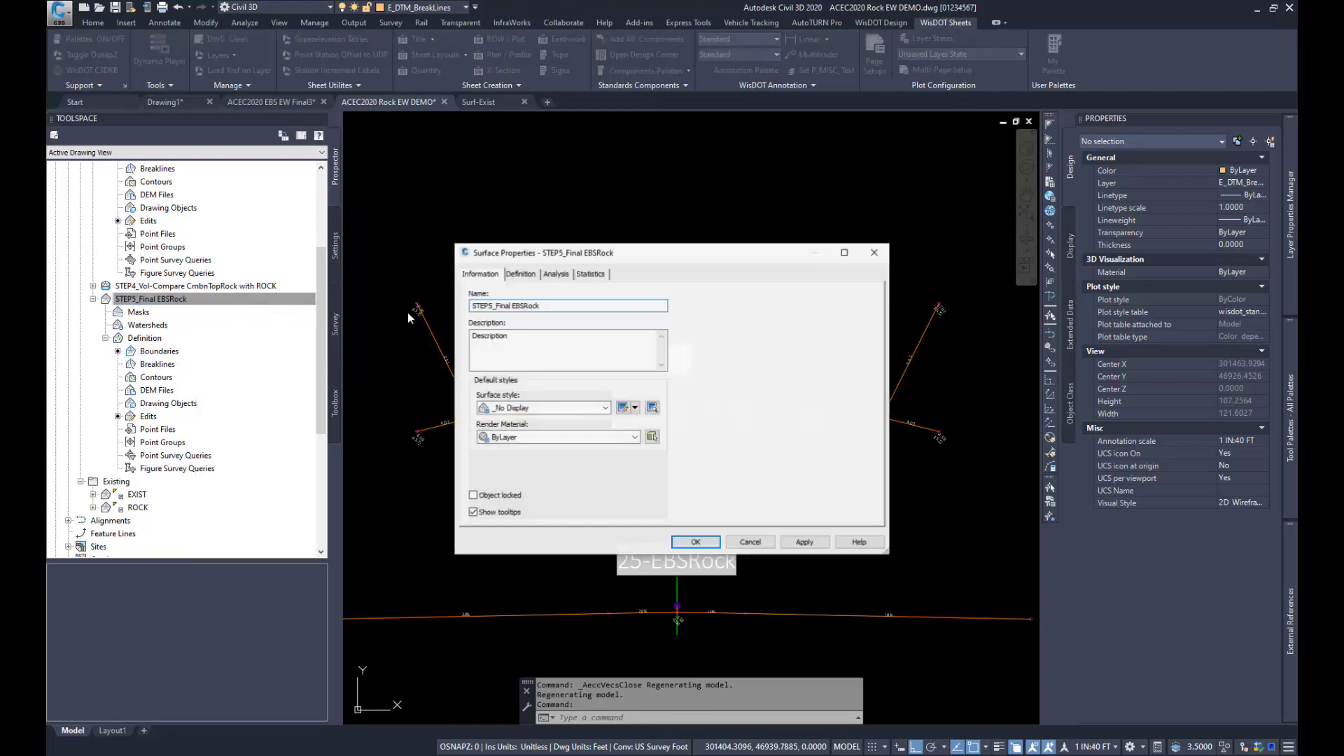
{"action": "left_click", "coordinate": [541, 409]}
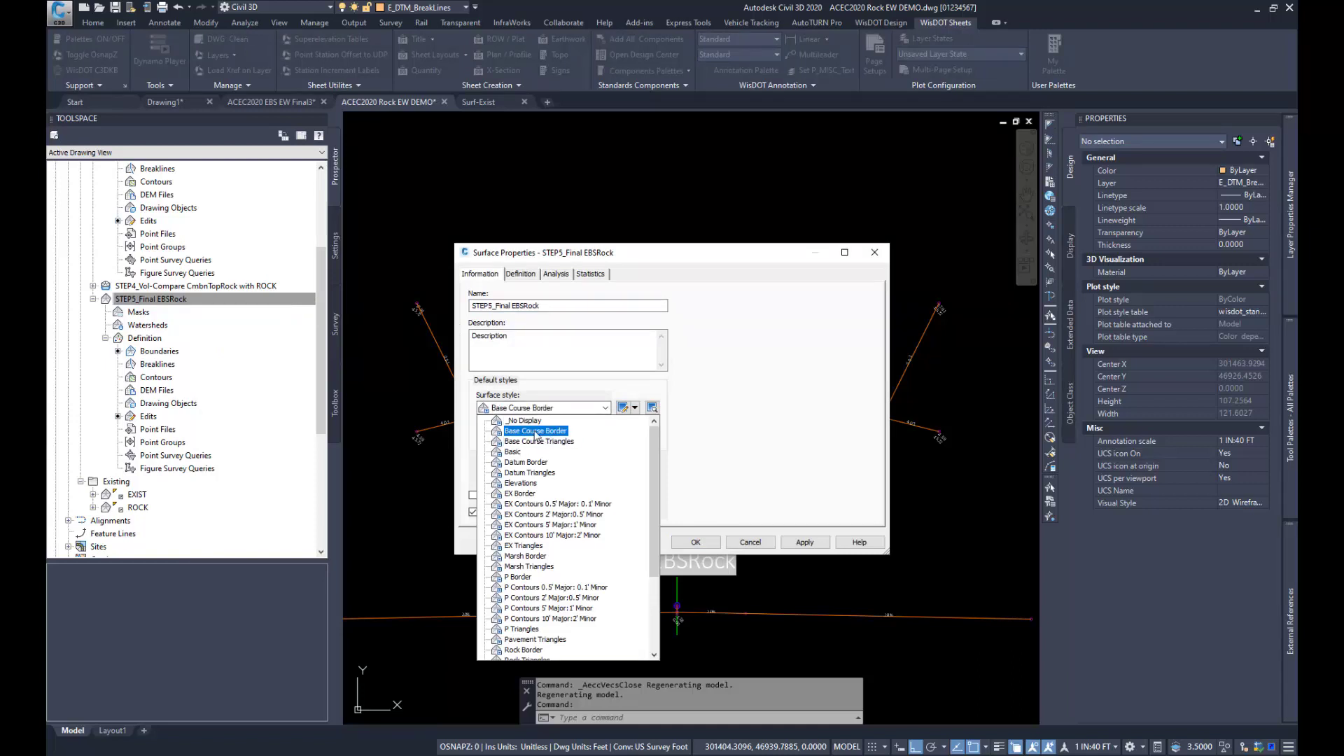
{"action": "left_click", "coordinate": [536, 436]}
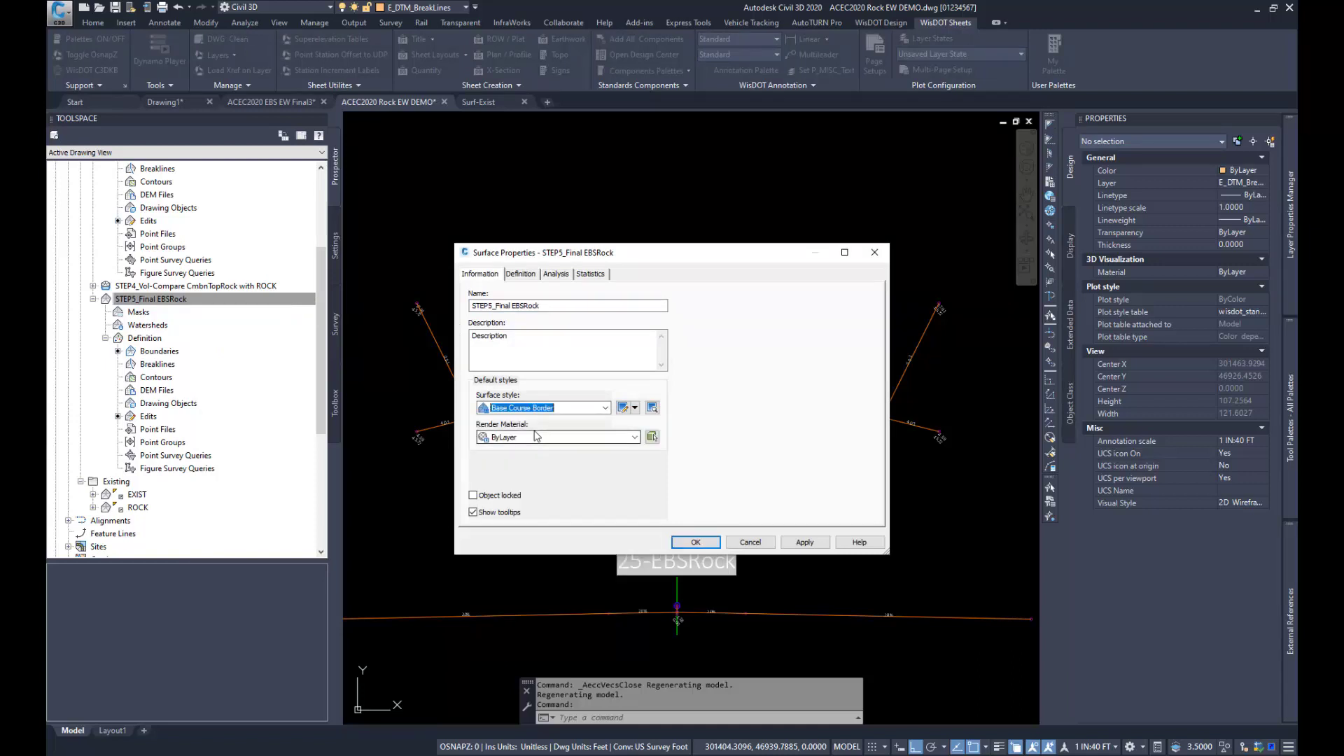
{"action": "left_click", "coordinate": [706, 543]}
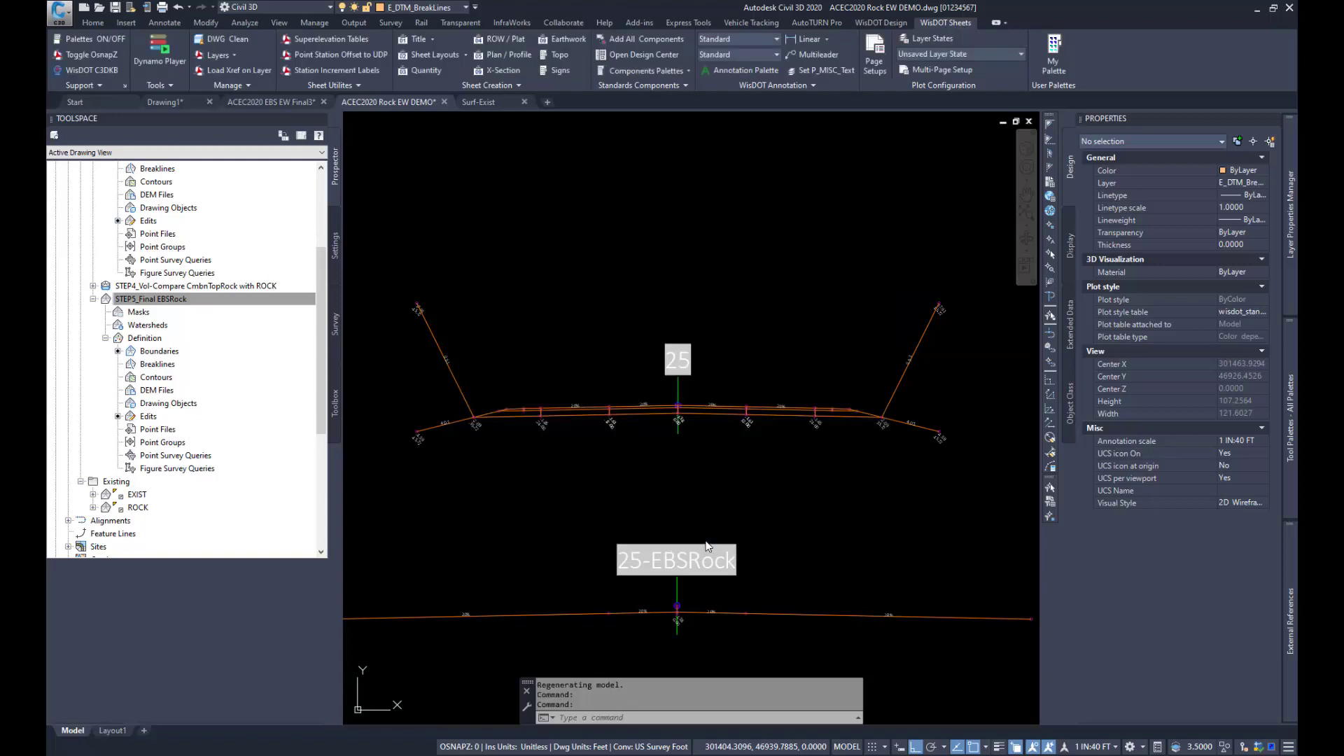
Step: Select the STEP5_Final EBSRock surface in the drawing and open it in a maximized Object Viewer
{"action": "right_click", "coordinate": [219, 303]}
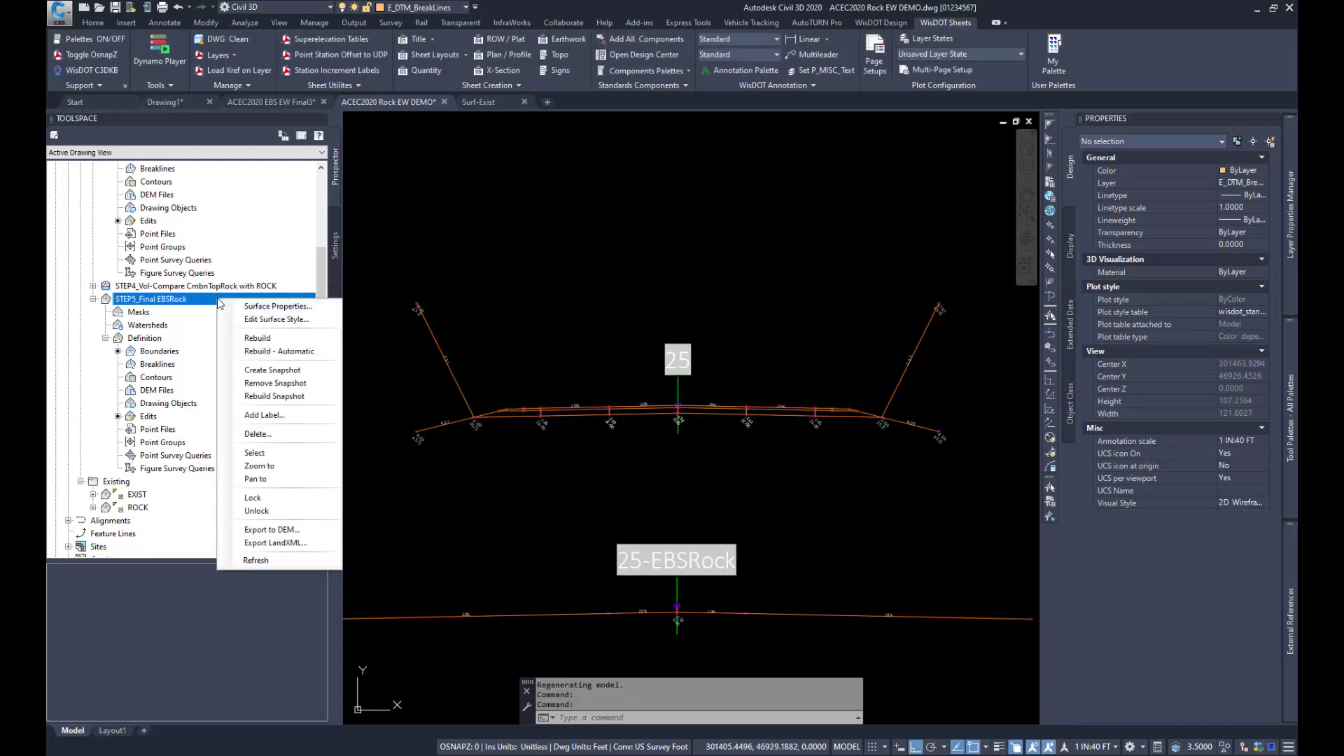
{"action": "left_click", "coordinate": [256, 453]}
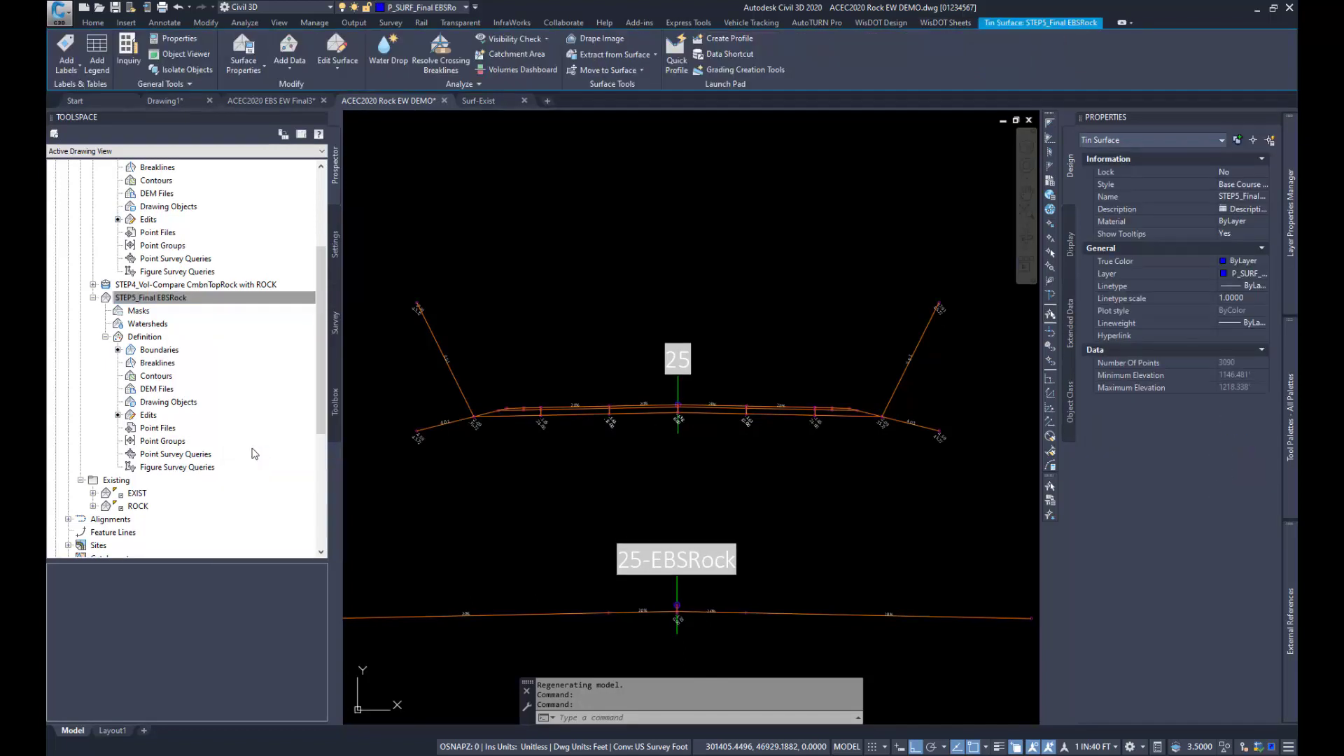
{"action": "left_click", "coordinate": [185, 54]}
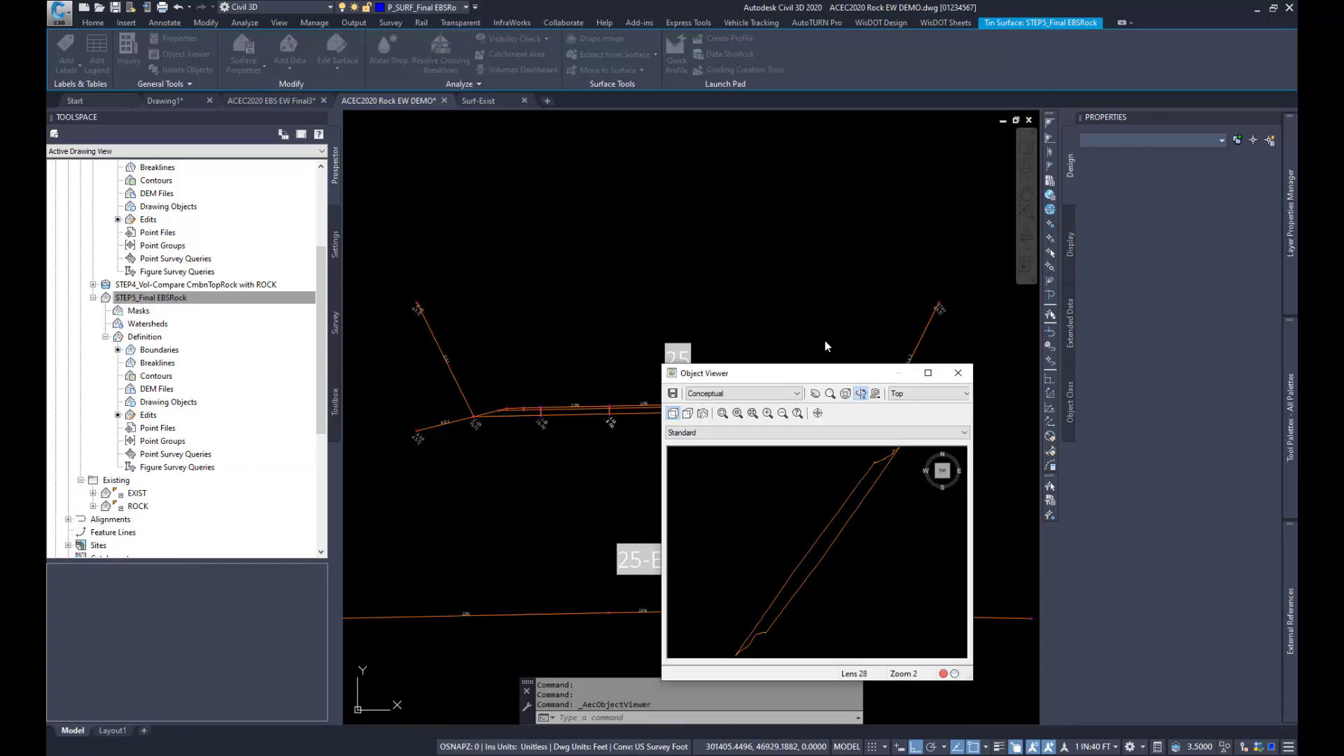
{"action": "left_click", "coordinate": [751, 220]}
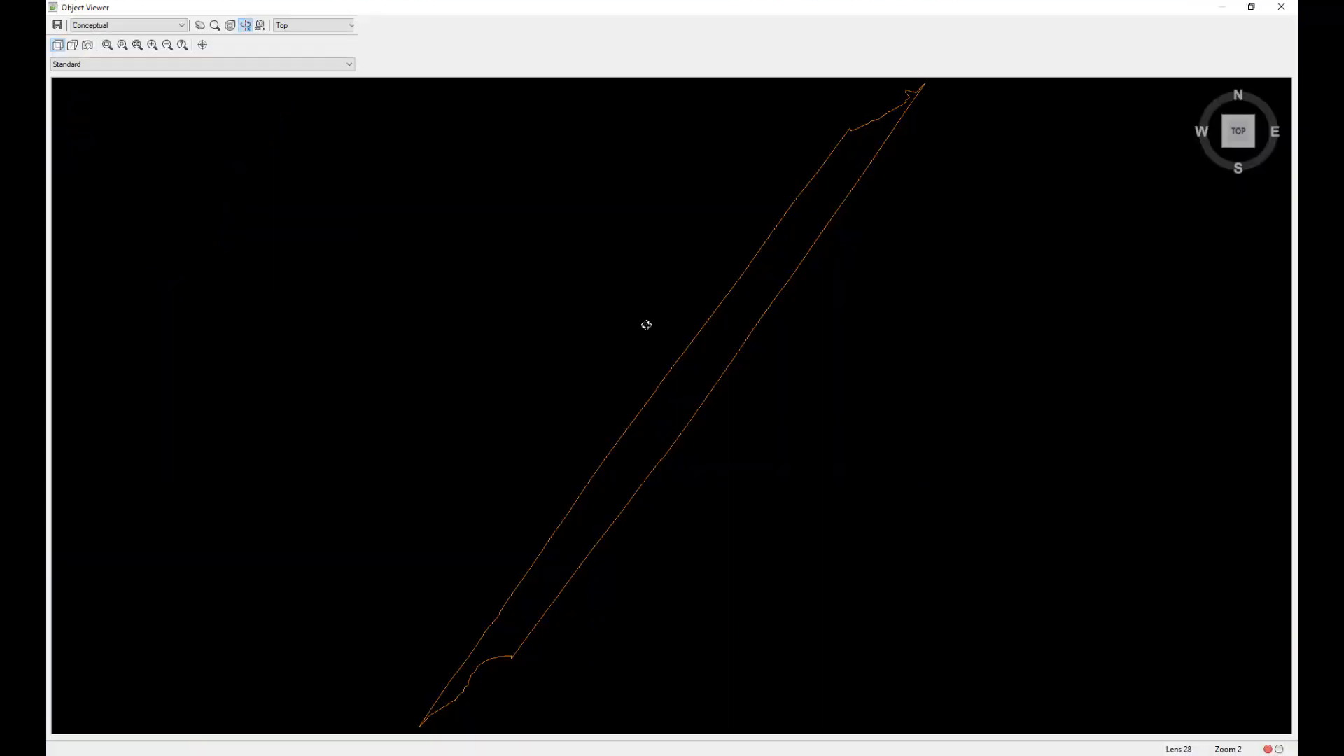
Step: Examine the final rock EBS surface in 3D from oblique and low angles, including its side slopes and ends
{"action": "mouse_move", "coordinate": [580, 612]}
{"action": "left_mouse_down"}
{"action": "mouse_move", "coordinate": [672, 418]}
{"action": "mouse_move", "coordinate": [777, 455]}
{"action": "left_mouse_up"}
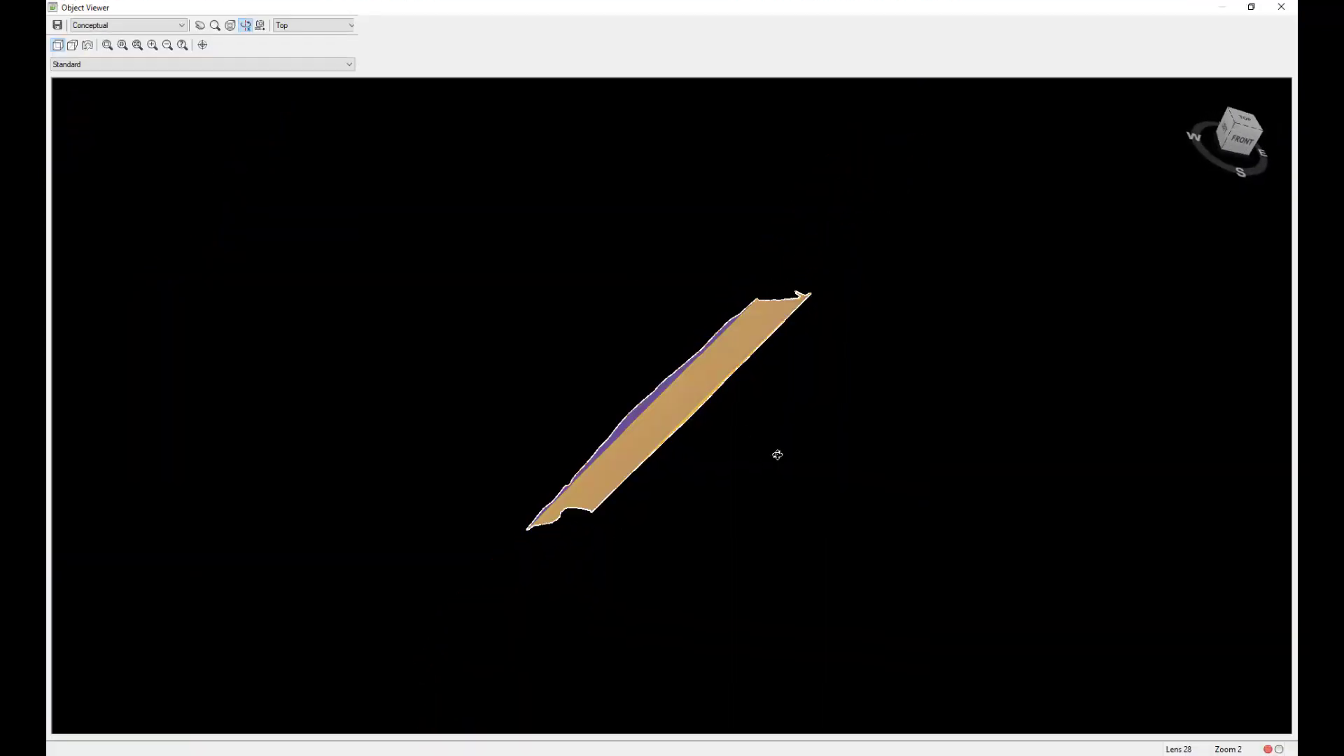
{"action": "scroll", "coordinate": [700, 428], "scroll_direction": "up", "scroll_amount": 3}
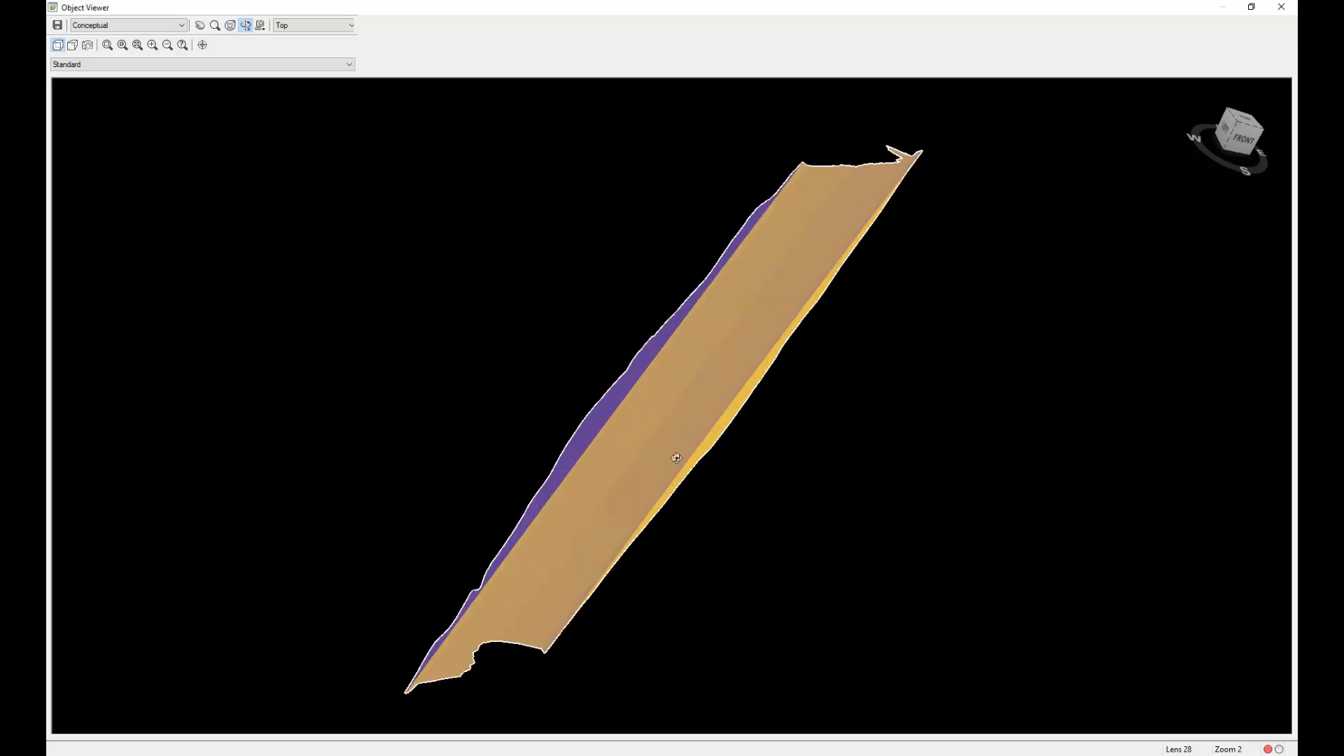
{"action": "left_click_drag", "start_coordinate": [651, 532], "coordinate": [657, 507]}
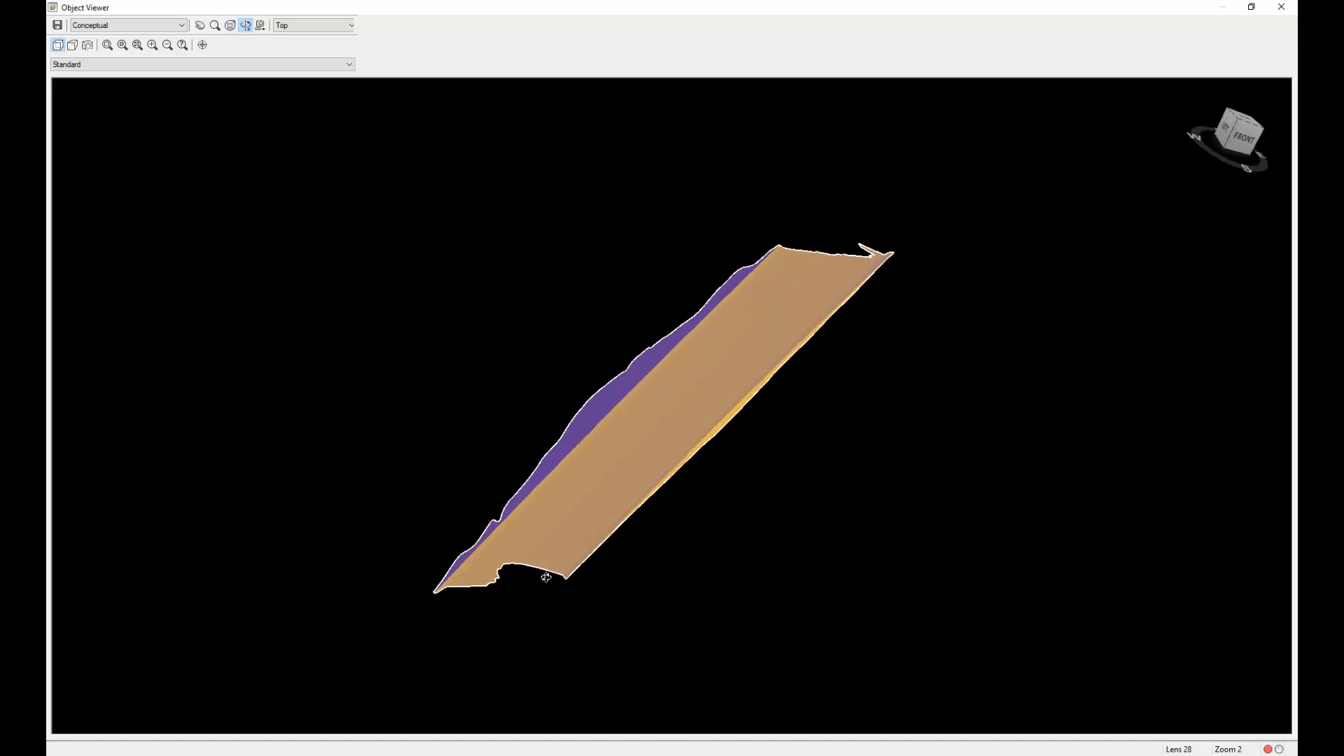
{"action": "left_click_drag", "start_coordinate": [573, 563], "coordinate": [607, 552]}
{"action": "left_click_drag", "start_coordinate": [360, 330], "coordinate": [350, 356]}
{"action": "mouse_move", "coordinate": [768, 516]}
{"action": "left_mouse_down"}
{"action": "mouse_move", "coordinate": [783, 525]}
{"action": "mouse_move", "coordinate": [757, 515]}
{"action": "left_mouse_up"}
{"action": "left_click_drag", "start_coordinate": [432, 476], "coordinate": [451, 508]}
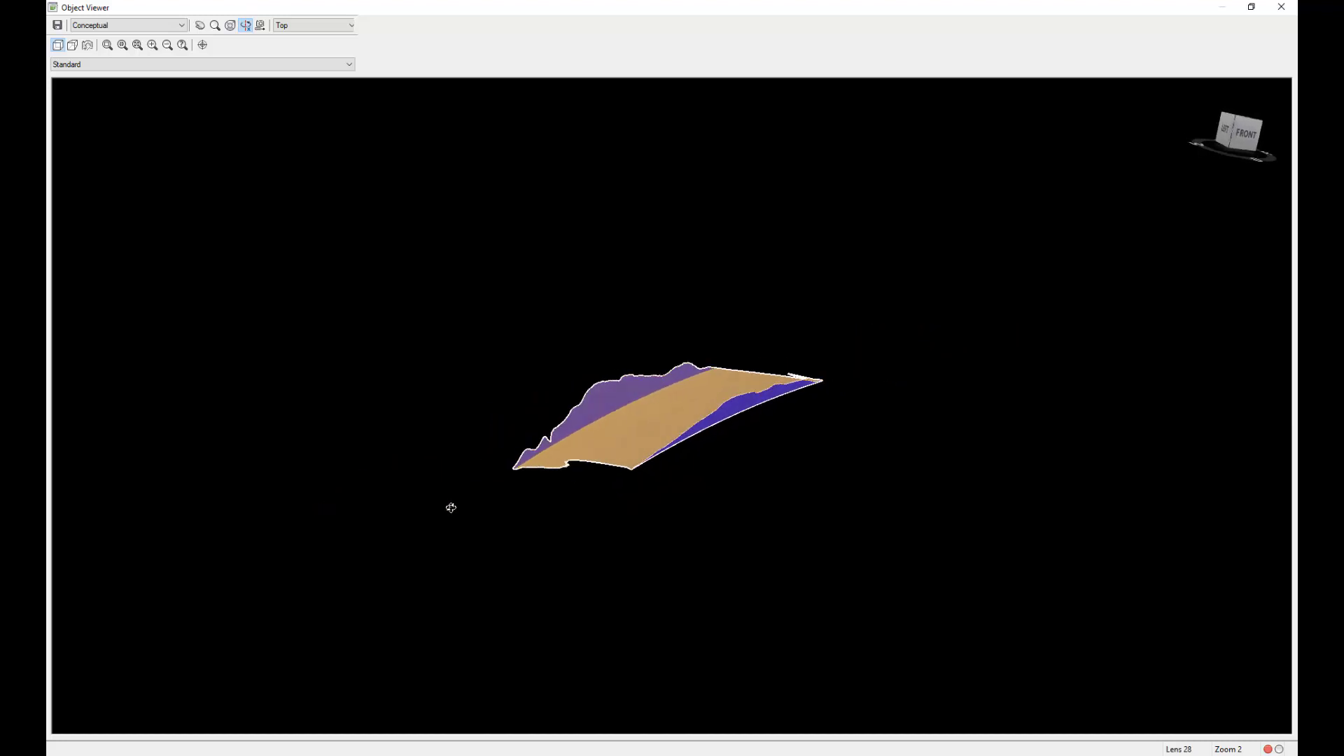
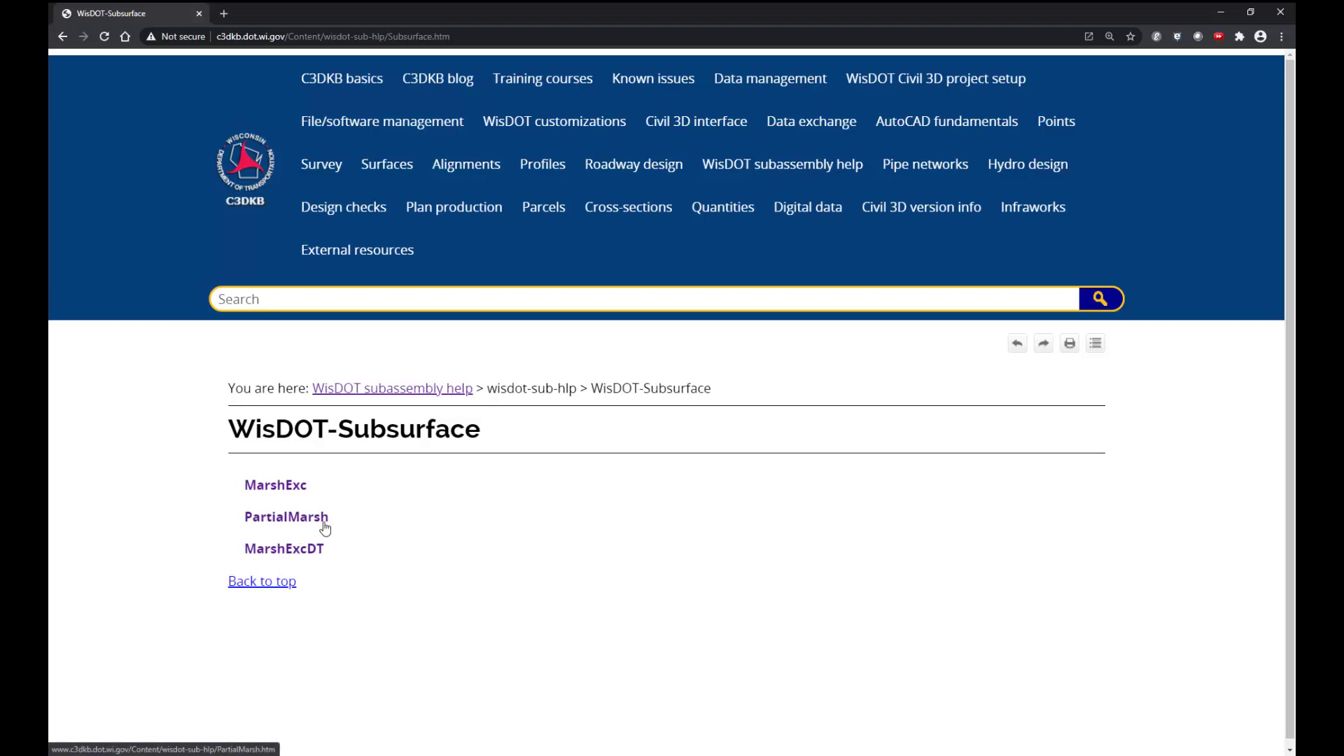
Step: Read the MarshExc subassembly help page, from its description and behavior diagrams to the point, link and shape codes
{"action": "left_click", "coordinate": [279, 491]}
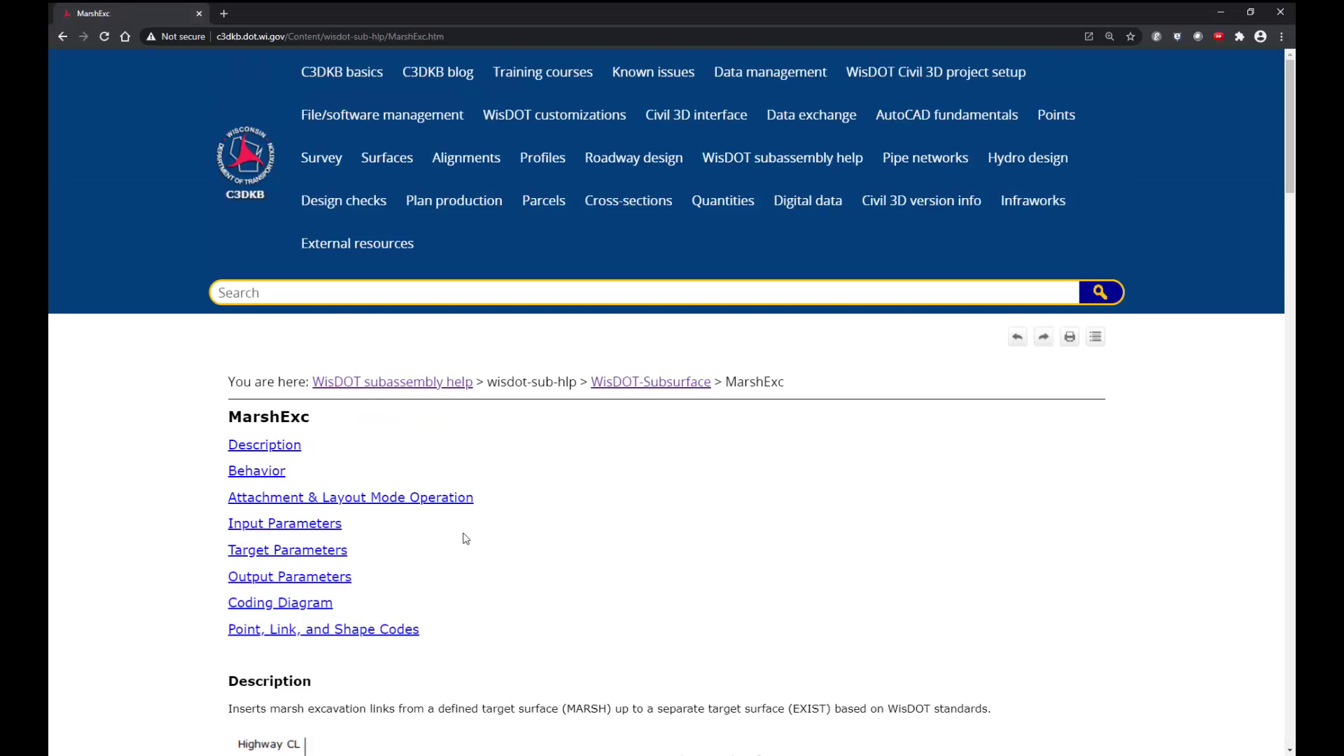
{"action": "scroll", "coordinate": [465, 538], "scroll_direction": "down", "scroll_amount": 5}
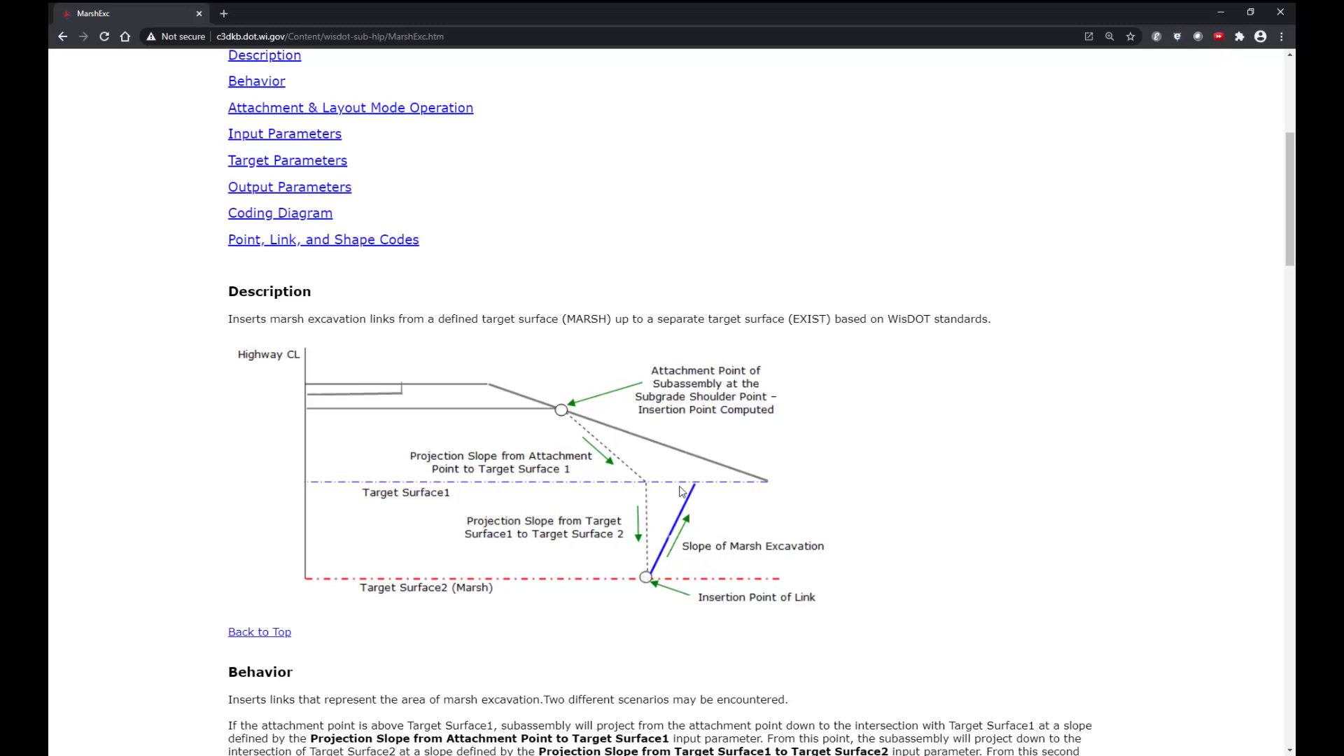
{"action": "scroll", "coordinate": [679, 491], "scroll_direction": "down", "scroll_amount": 8}
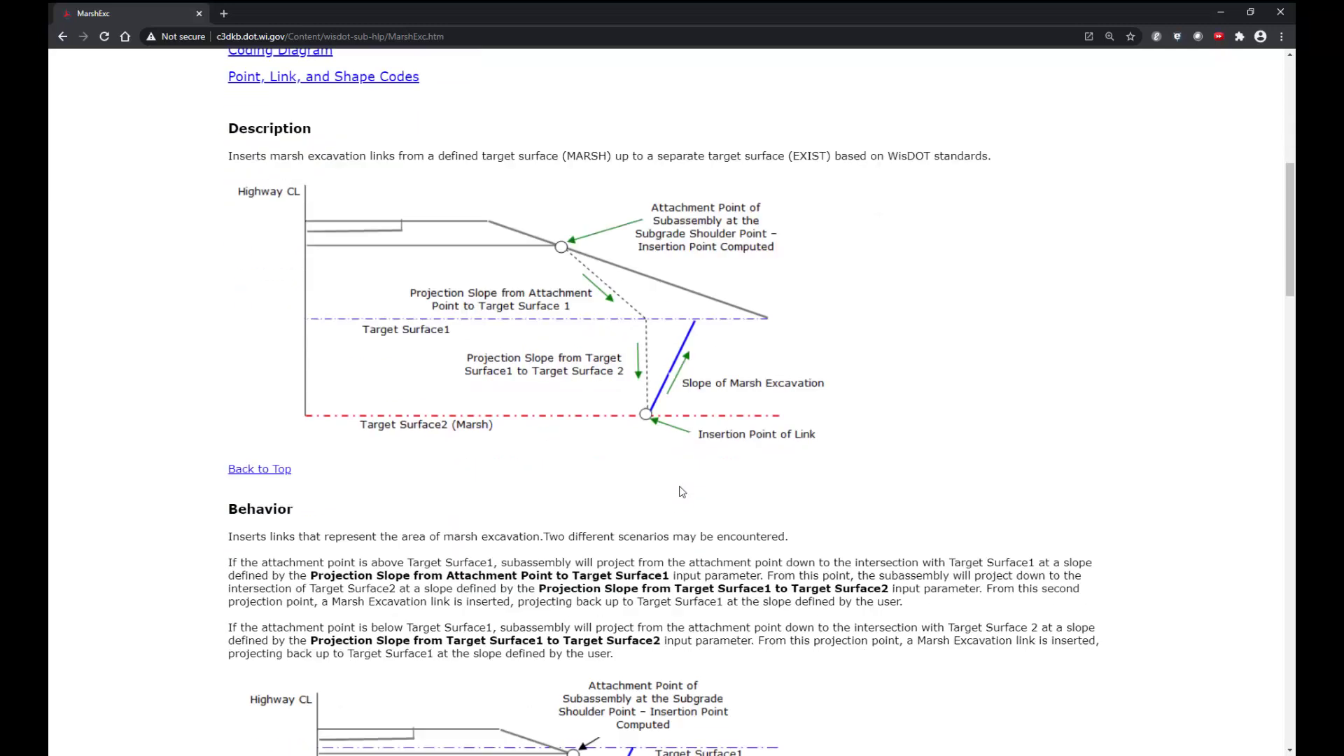
{"action": "scroll", "coordinate": [682, 491], "scroll_direction": "down", "scroll_amount": 1}
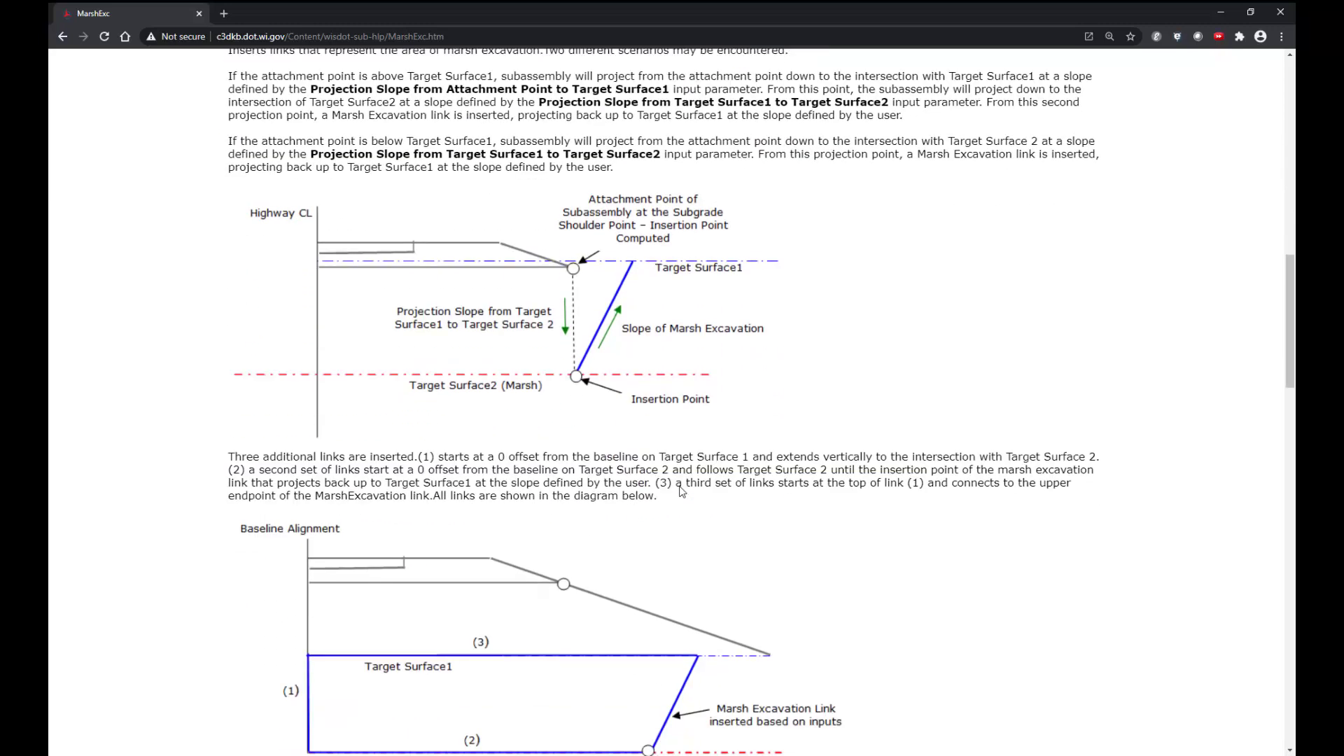
{"action": "scroll", "coordinate": [681, 490], "scroll_direction": "up", "scroll_amount": 1}
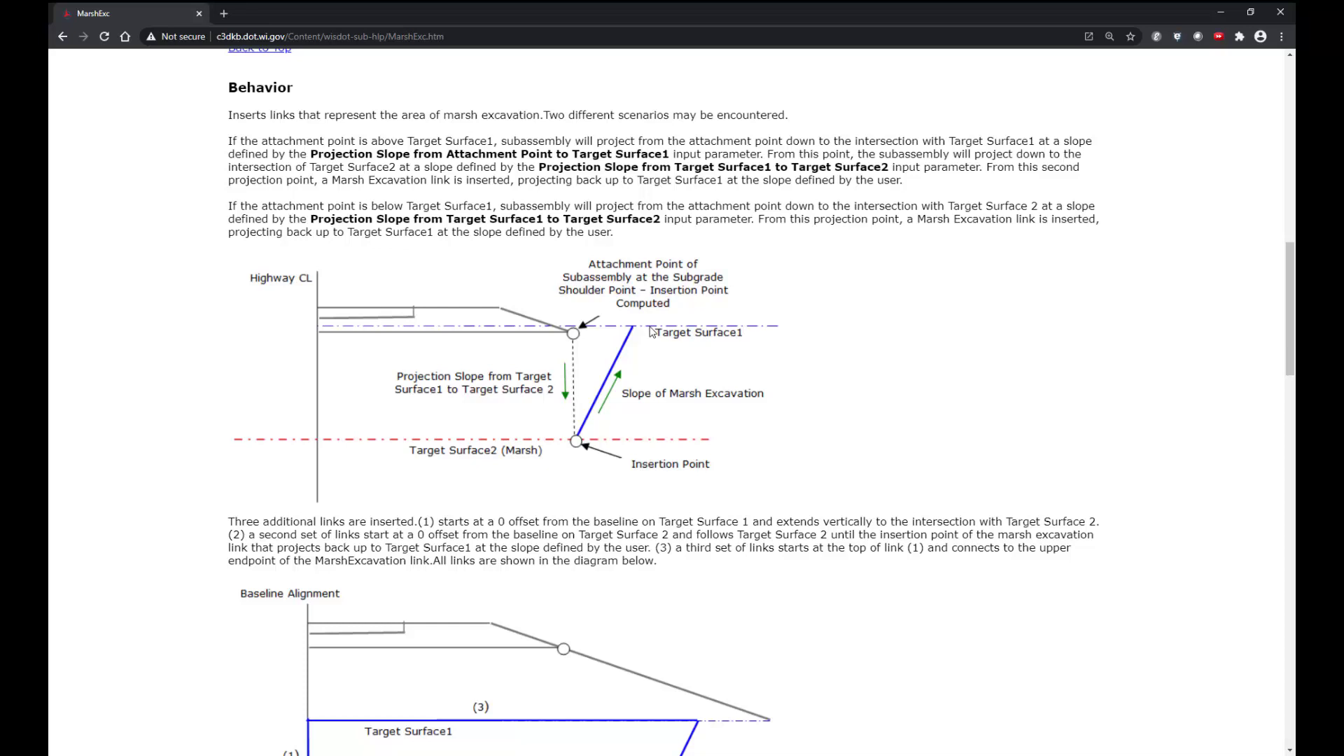
{"action": "scroll", "coordinate": [652, 331], "scroll_direction": "down", "scroll_amount": 10}
{"action": "scroll", "coordinate": [652, 331], "scroll_direction": "down", "scroll_amount": 12}
{"action": "scroll", "coordinate": [652, 331], "scroll_direction": "down", "scroll_amount": 6}
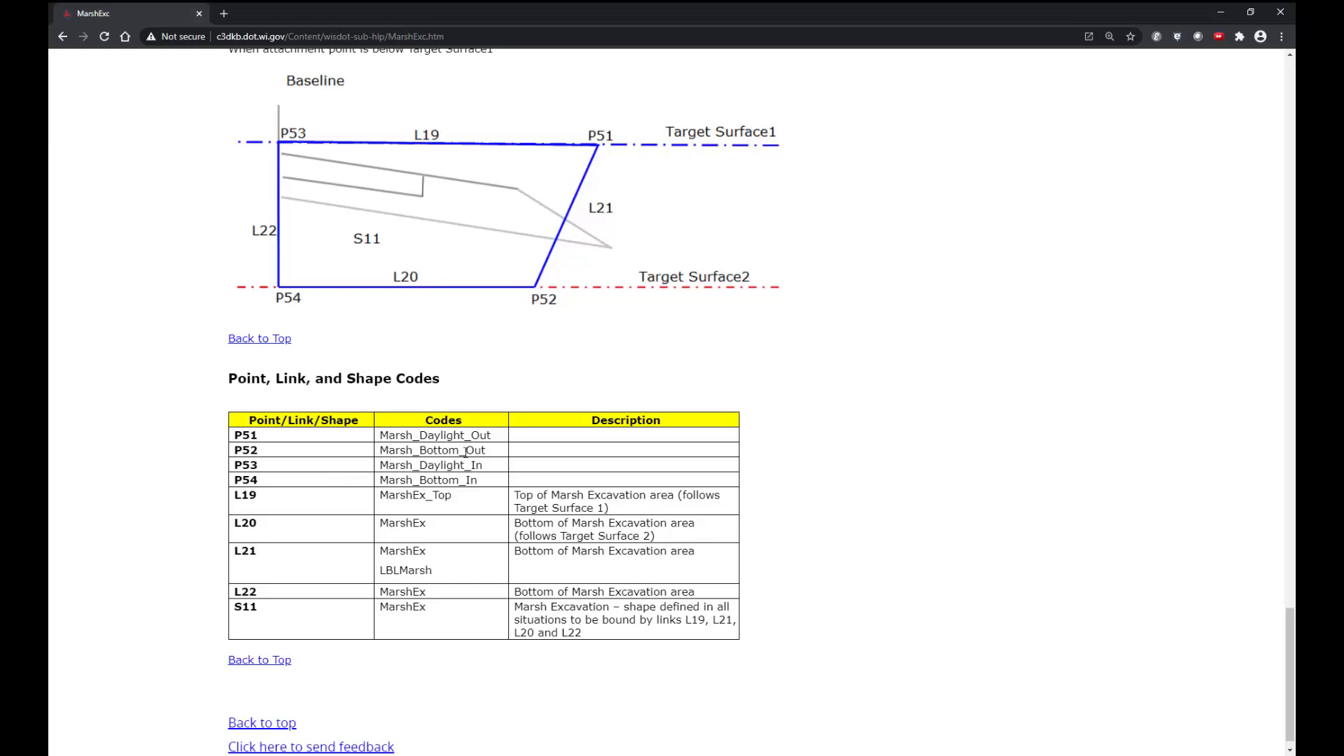
{"action": "scroll", "coordinate": [466, 452], "scroll_direction": "down", "scroll_amount": 1}
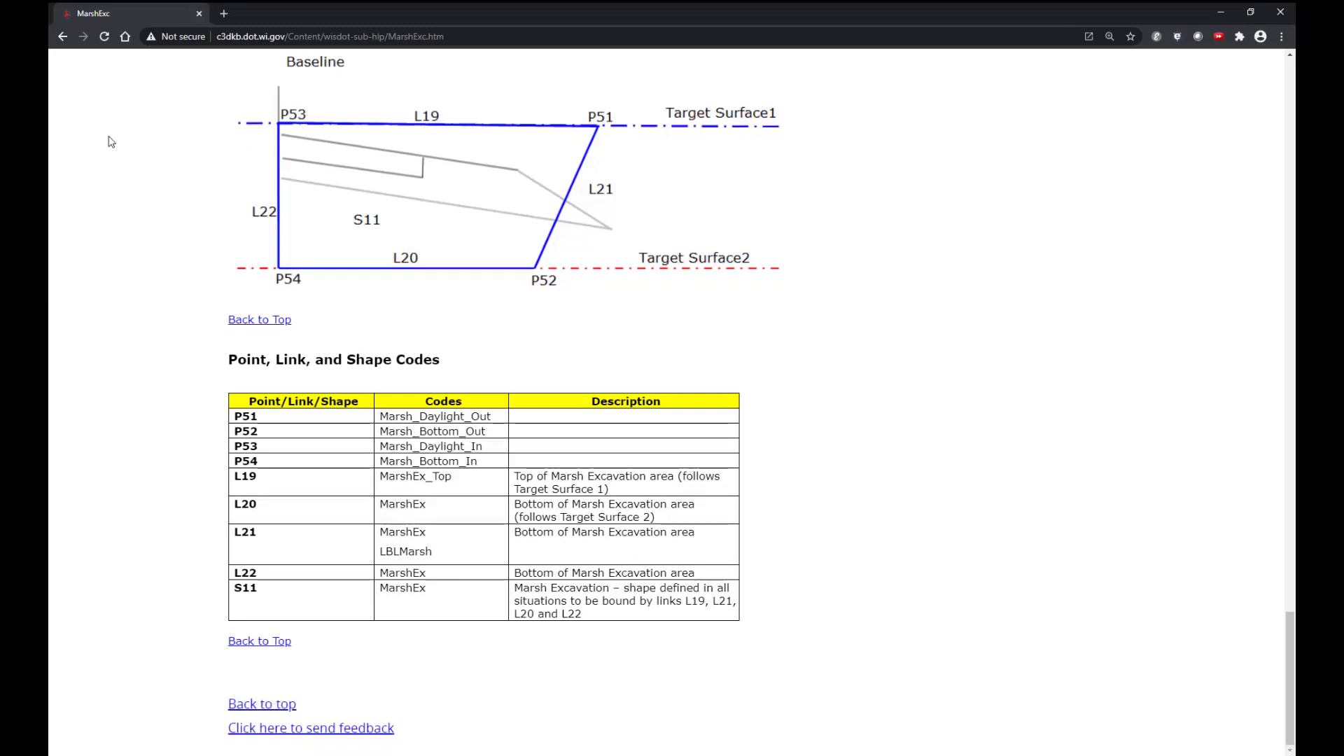
{"action": "left_click", "coordinate": [64, 38]}
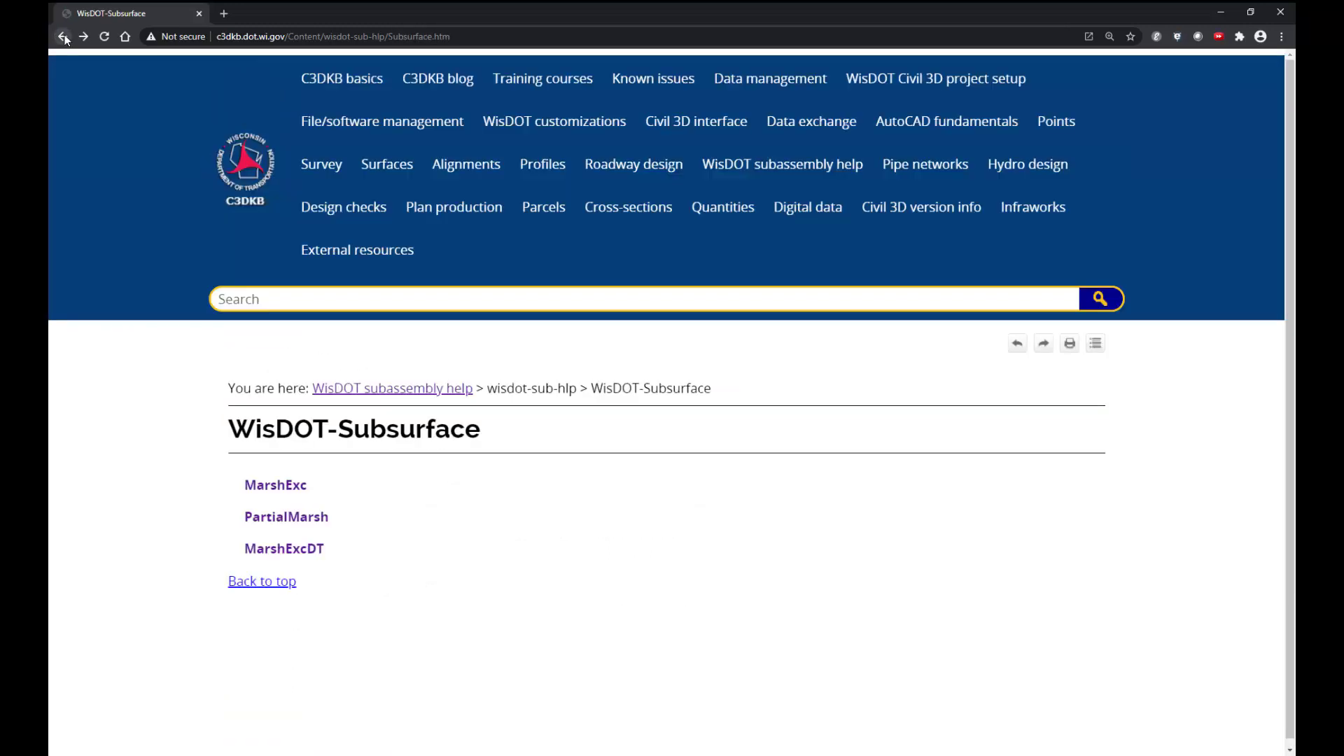
Step: Read the MarshExcDT subassembly help page, including its description, marsh intercept distance parameters, target parameters and coding diagram
{"action": "left_click", "coordinate": [273, 550]}
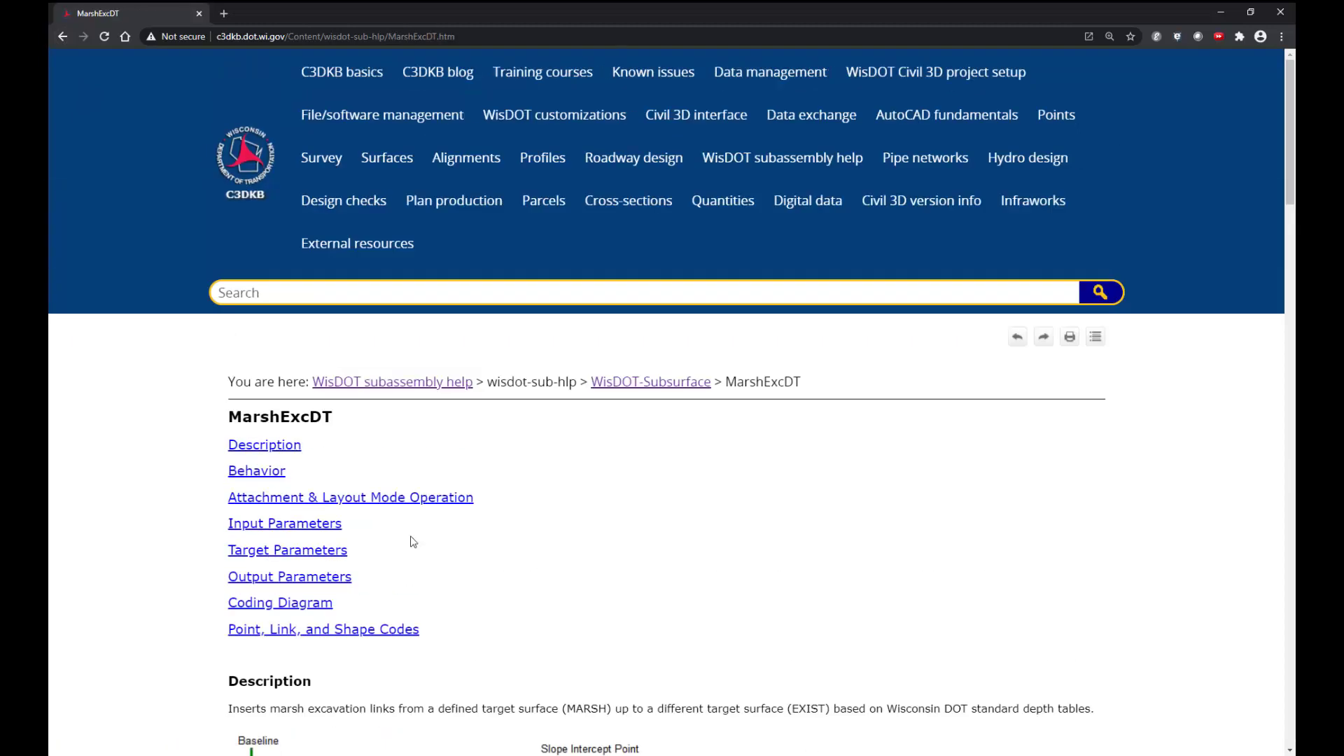
{"action": "scroll", "coordinate": [413, 541], "scroll_direction": "down", "scroll_amount": 6}
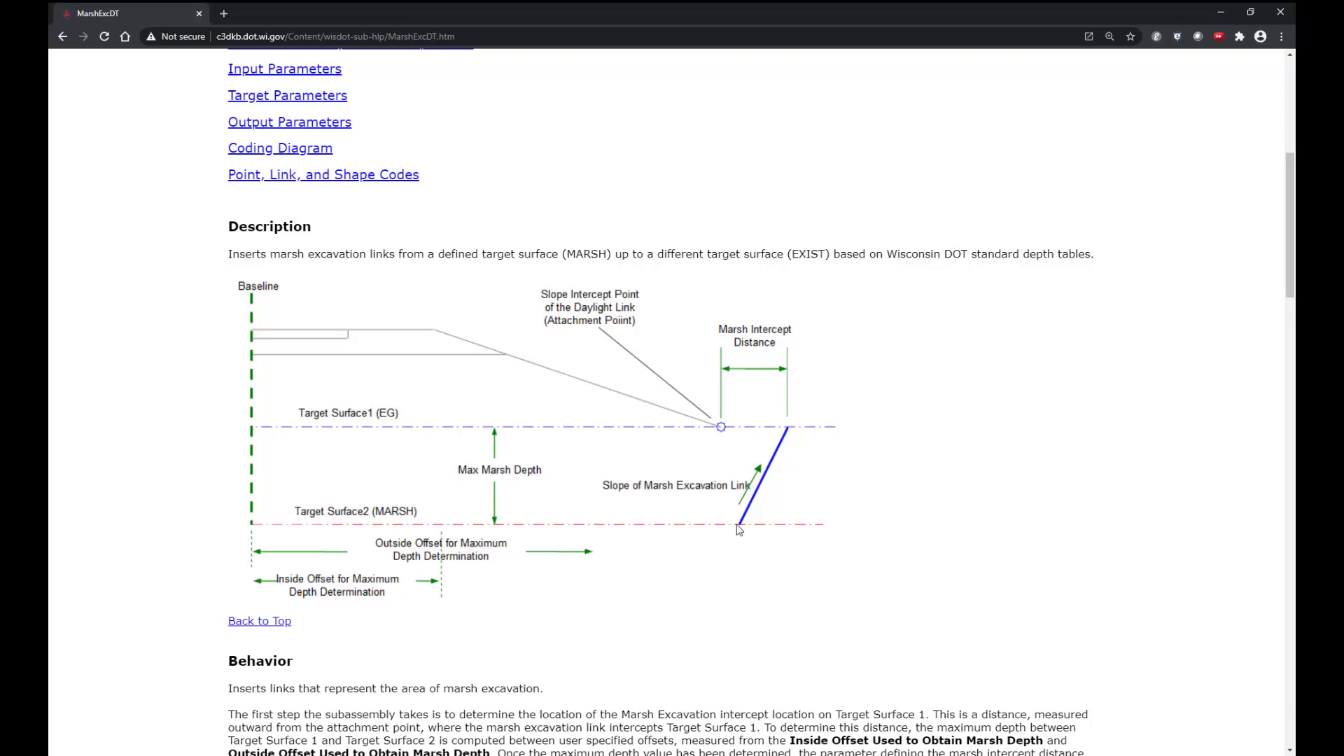
{"action": "scroll", "coordinate": [739, 530], "scroll_direction": "down", "scroll_amount": 5}
{"action": "scroll", "coordinate": [739, 530], "scroll_direction": "down", "scroll_amount": 6}
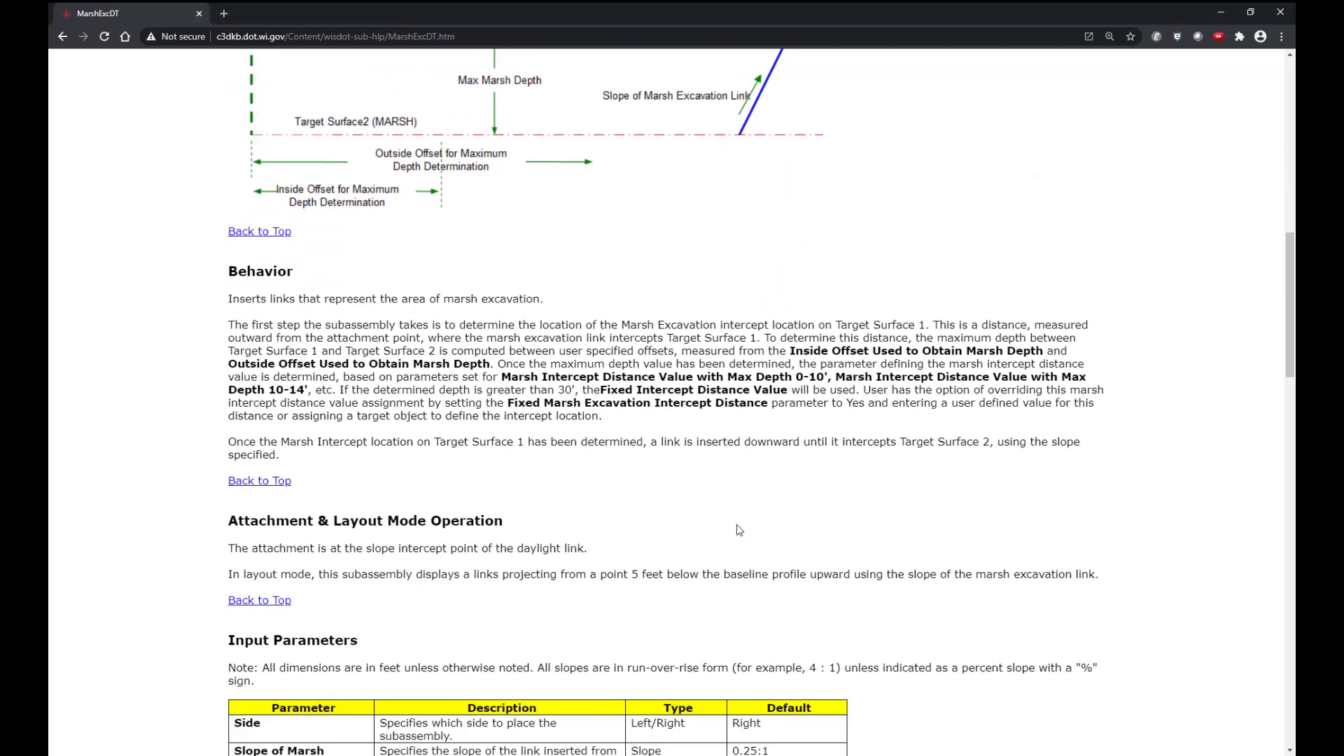
{"action": "scroll", "coordinate": [739, 530], "scroll_direction": "down", "scroll_amount": 5}
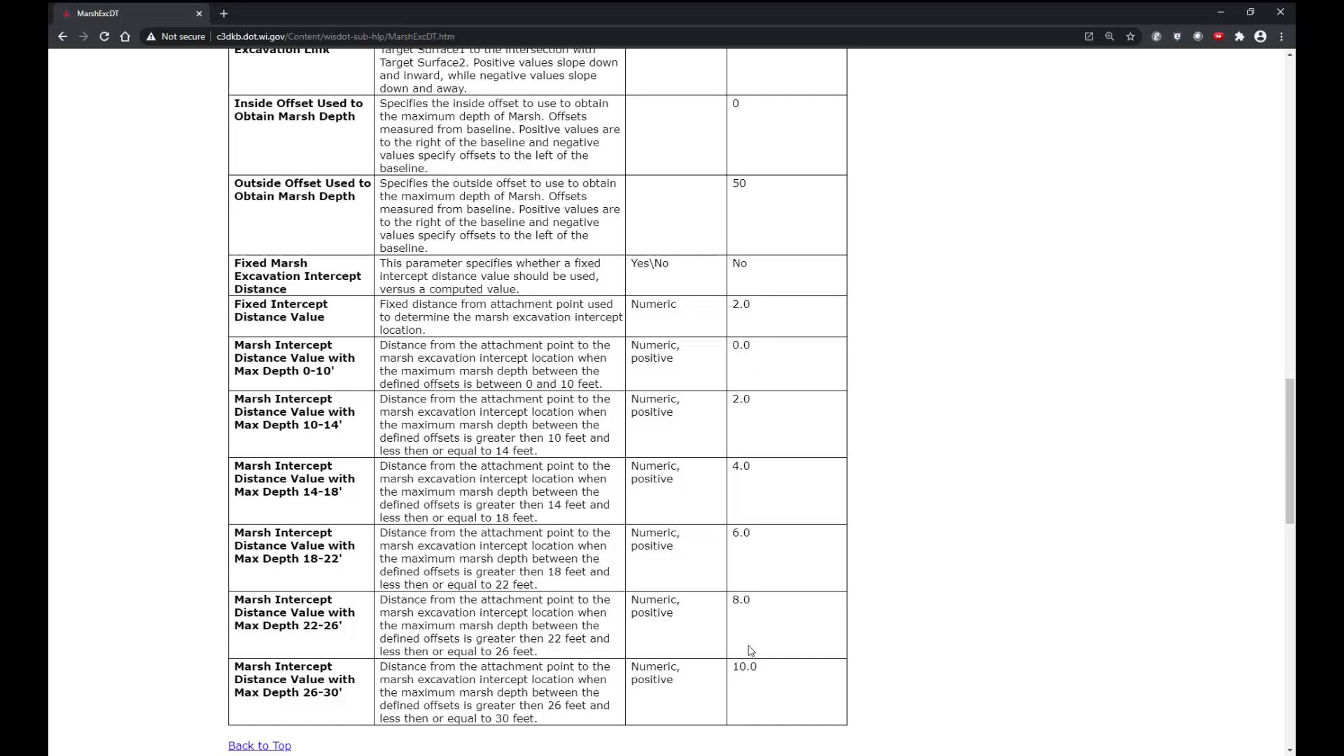
{"action": "scroll", "coordinate": [750, 651], "scroll_direction": "down", "scroll_amount": 14}
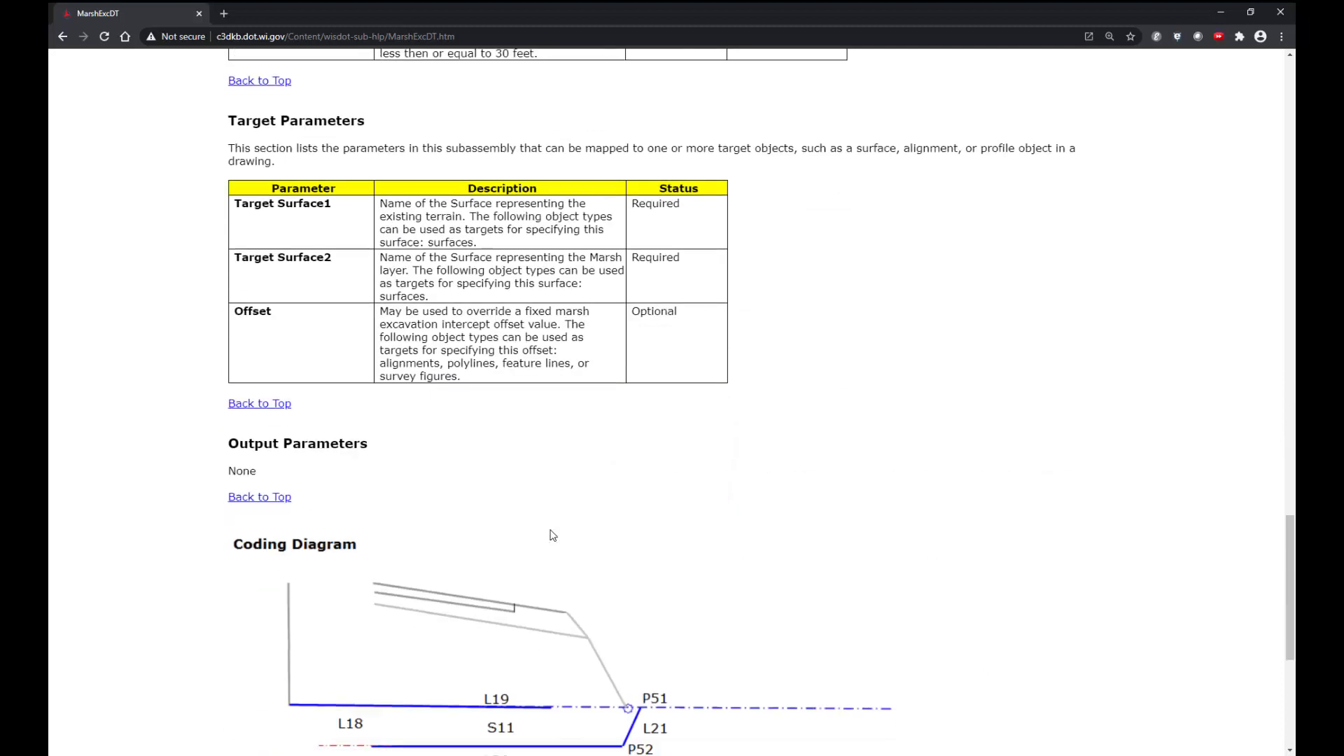
{"action": "scroll", "coordinate": [553, 535], "scroll_direction": "down", "scroll_amount": 1}
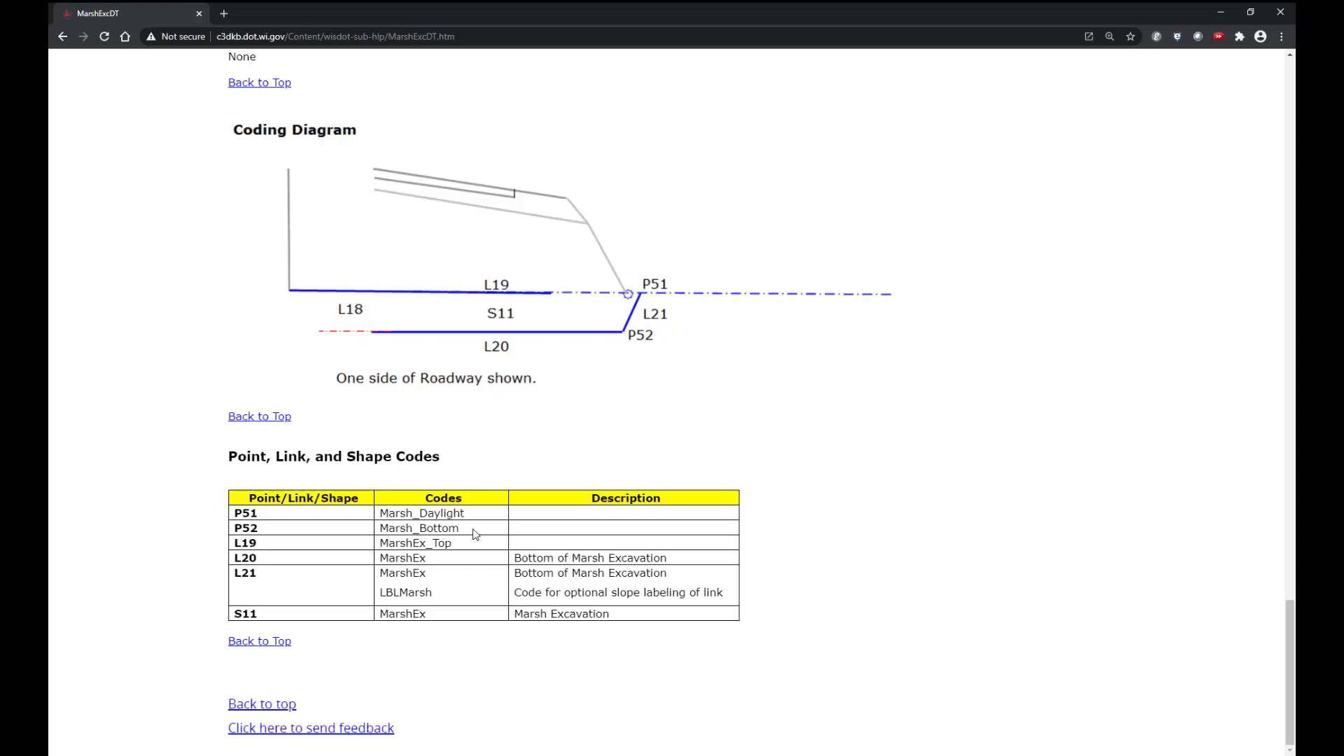
{"action": "left_click", "coordinate": [62, 36]}
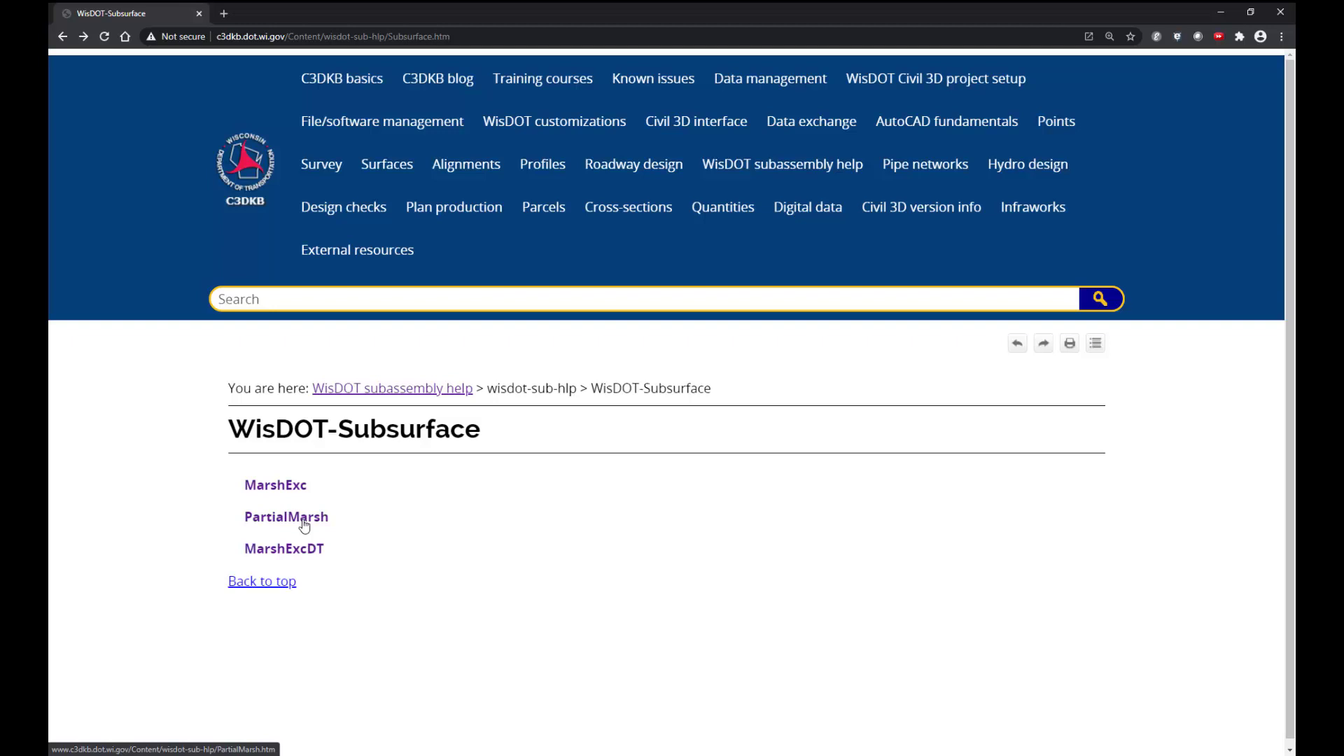
Step: Read the PartialMarsh subassembly help page, covering inside and outside excavation slopes, target parameters, coding diagrams and codes
{"action": "left_click", "coordinate": [303, 524]}
{"action": "scroll", "coordinate": [526, 580], "scroll_direction": "down", "scroll_amount": 5}
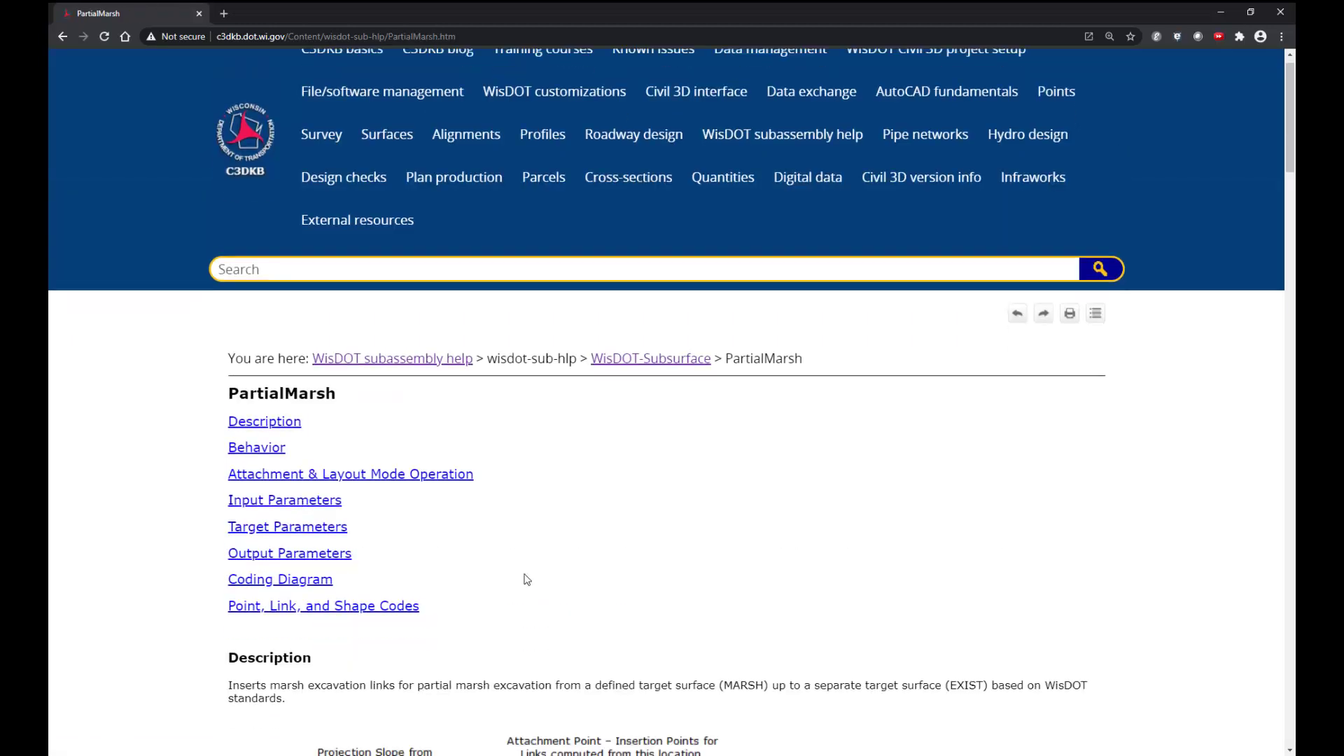
{"action": "scroll", "coordinate": [524, 574], "scroll_direction": "down", "scroll_amount": 2}
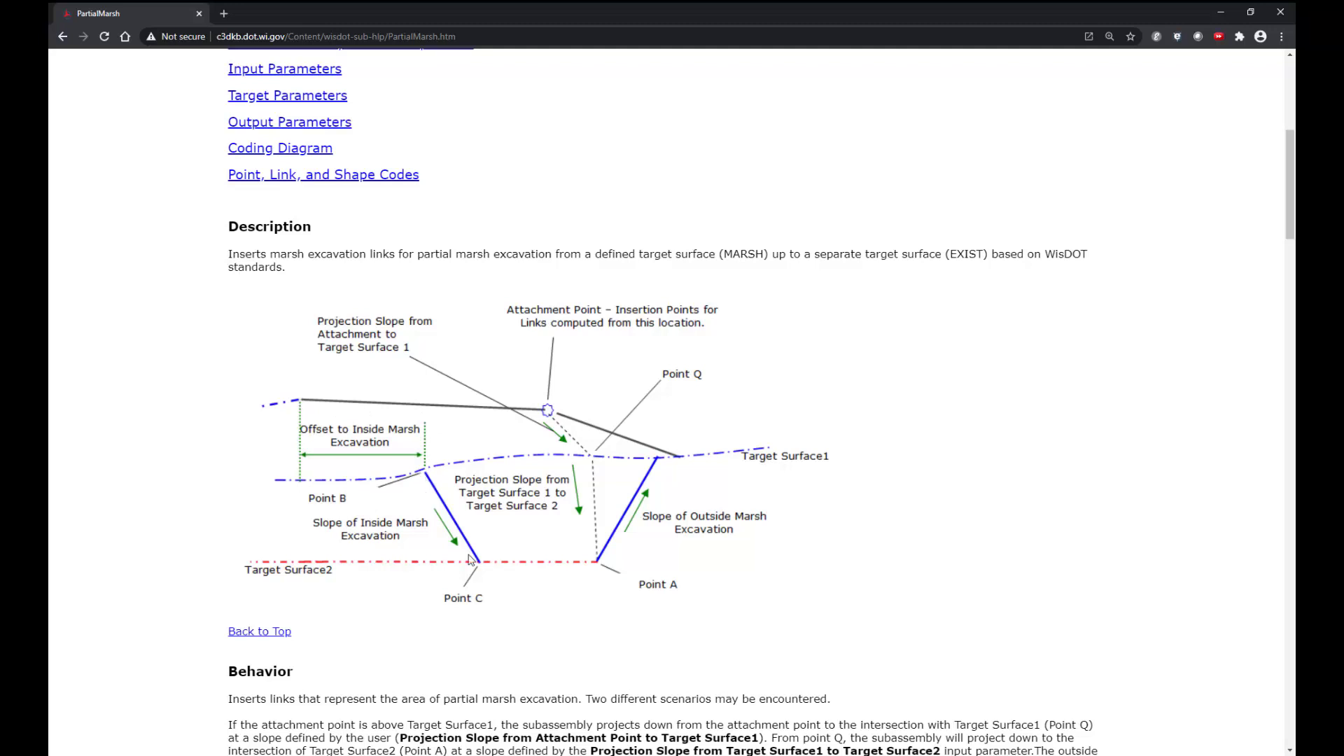
{"action": "scroll", "coordinate": [480, 569], "scroll_direction": "down", "scroll_amount": 7}
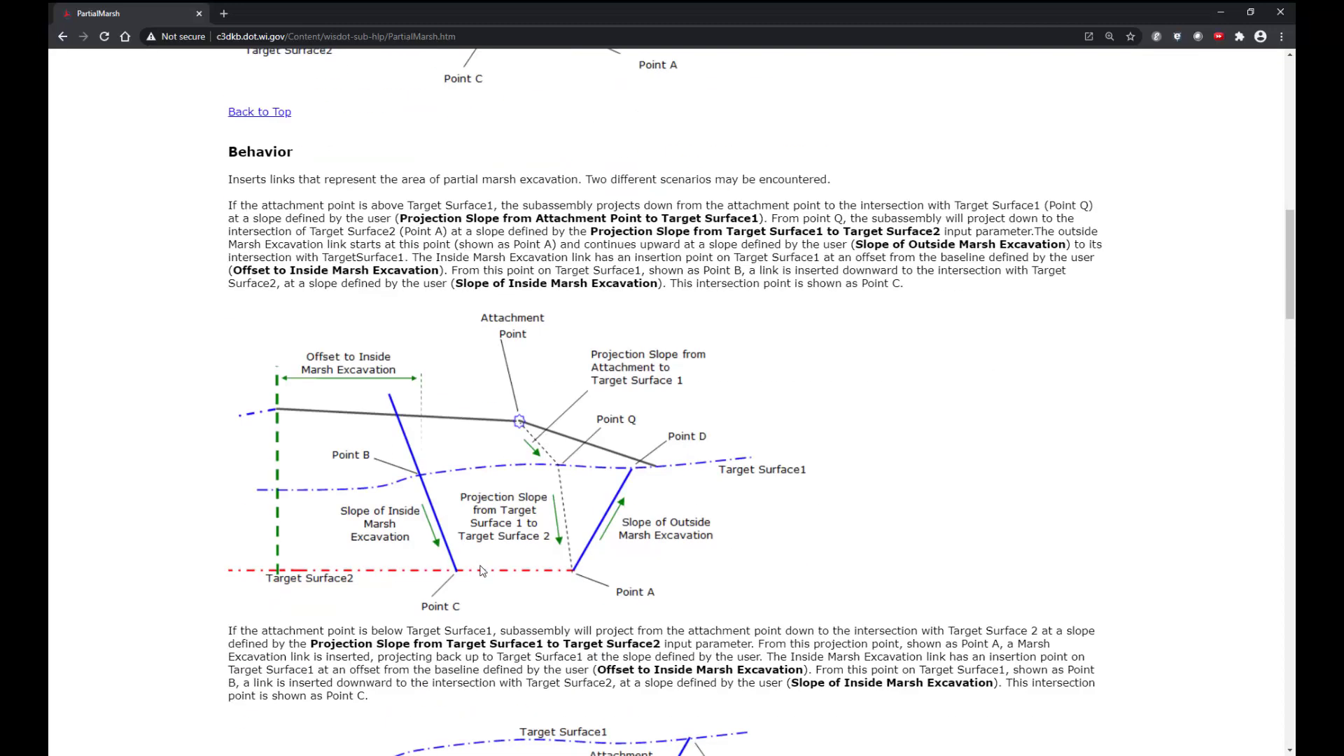
{"action": "scroll", "coordinate": [482, 570], "scroll_direction": "down", "scroll_amount": 4}
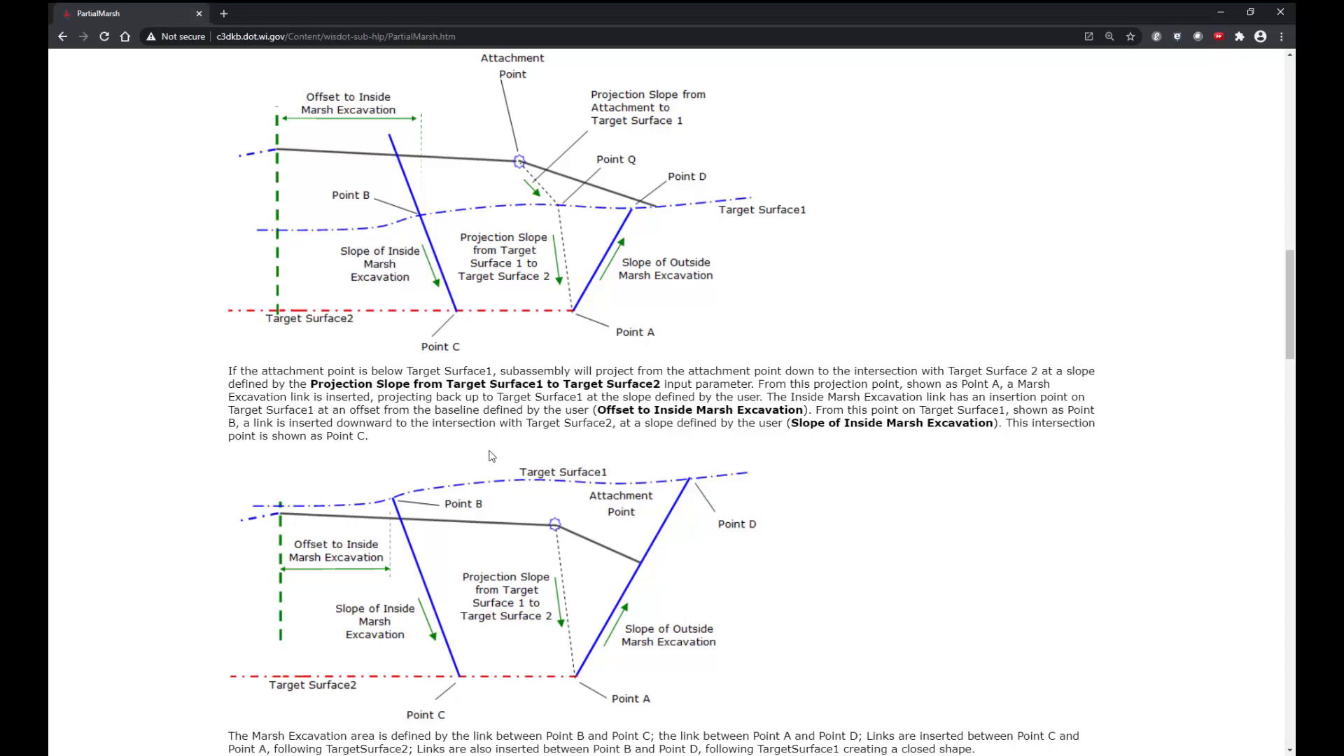
{"action": "scroll", "coordinate": [492, 456], "scroll_direction": "down", "scroll_amount": 5}
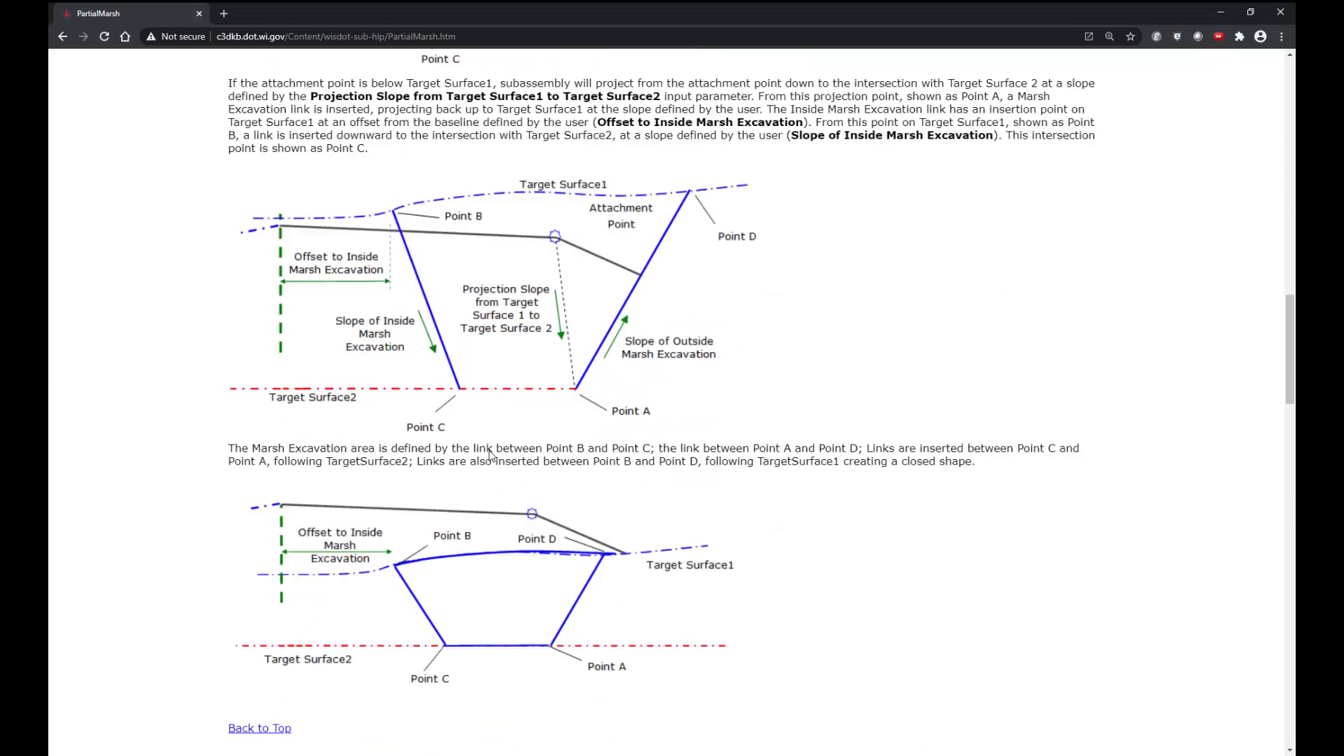
{"action": "scroll", "coordinate": [492, 456], "scroll_direction": "down", "scroll_amount": 17}
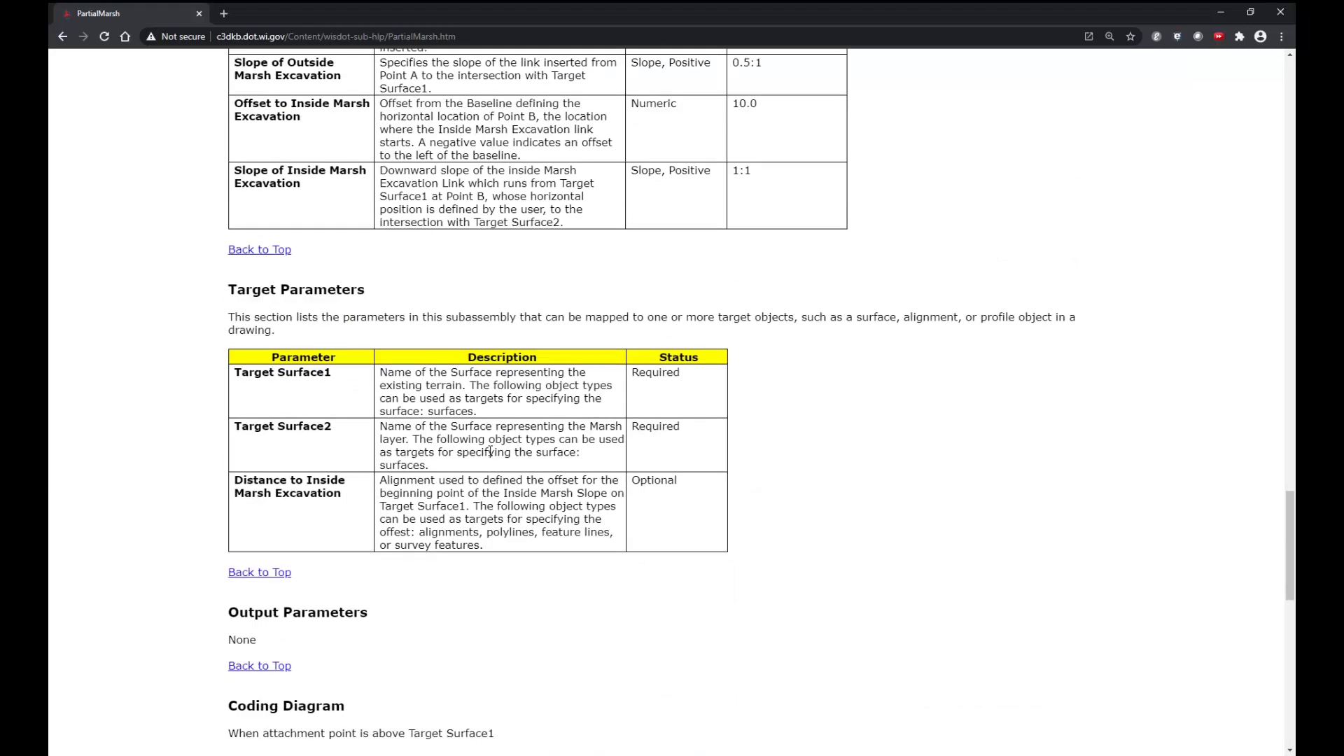
{"action": "scroll", "coordinate": [490, 451], "scroll_direction": "down", "scroll_amount": 9}
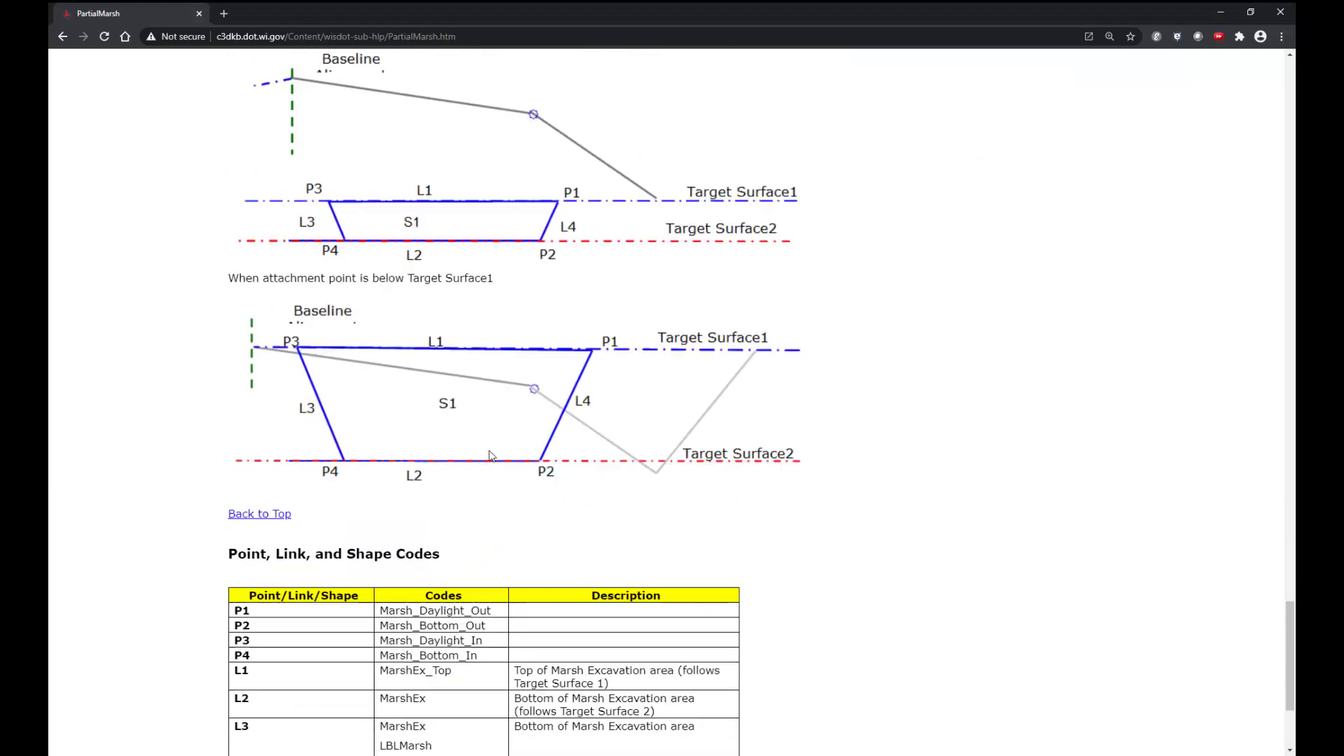
{"action": "scroll", "coordinate": [492, 456], "scroll_direction": "down", "scroll_amount": 2}
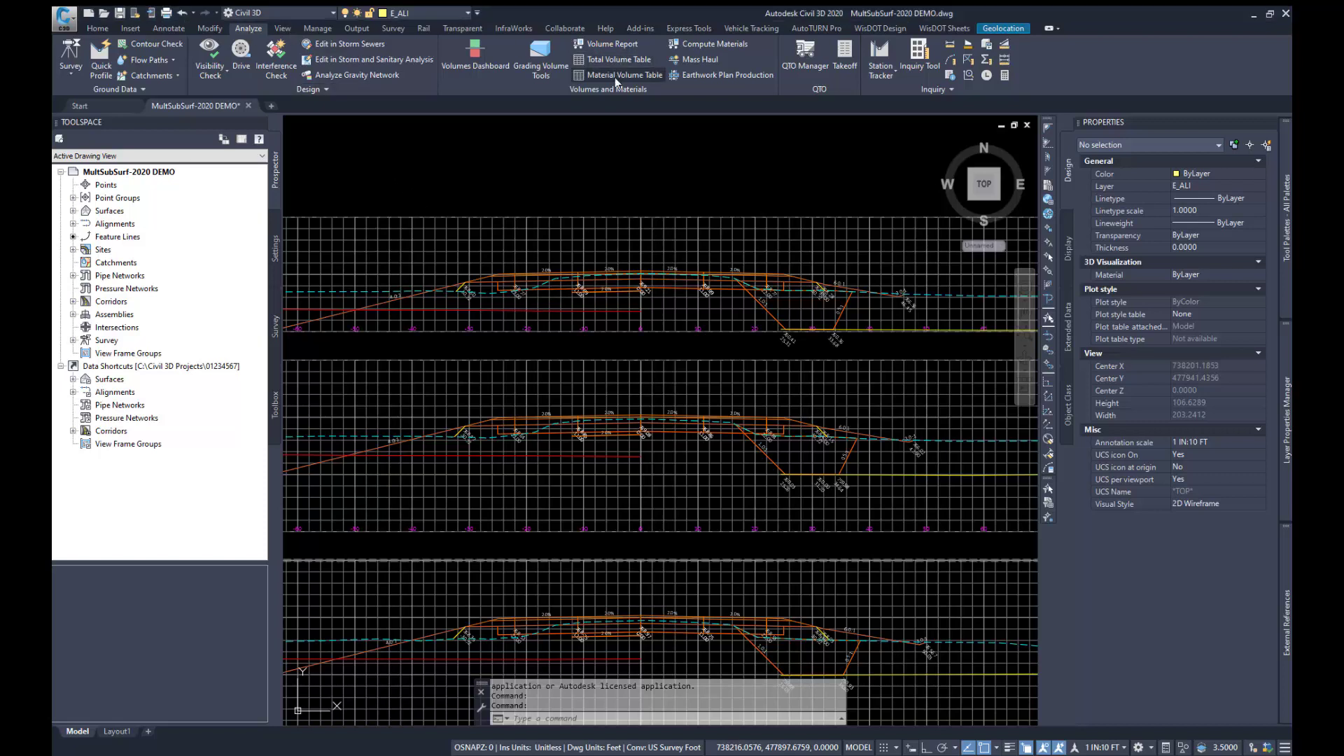
Step: In Civil 3D, start Compute Materials for alignment 116's sample line group SLG-1 and review the WisDOT Mass Ordinate criteria's material list
{"action": "left_click", "coordinate": [701, 46]}
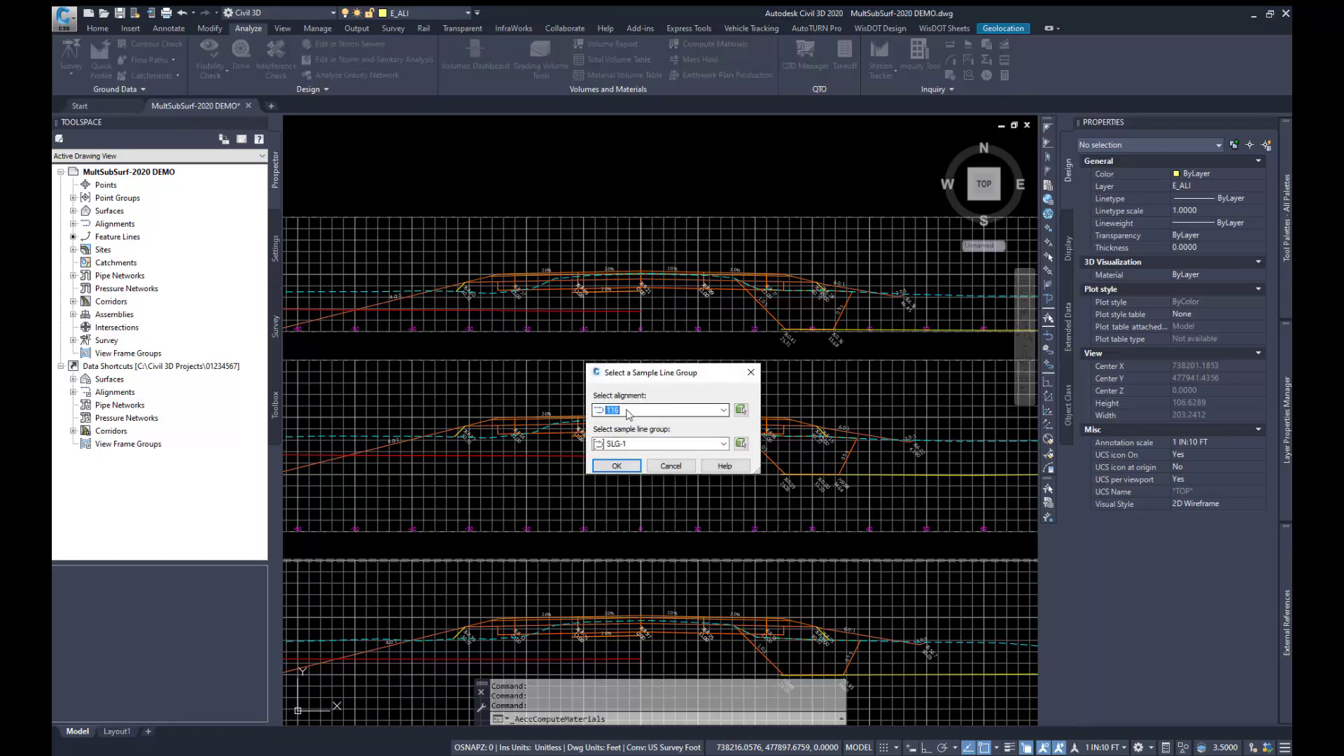
{"action": "left_click", "coordinate": [629, 467]}
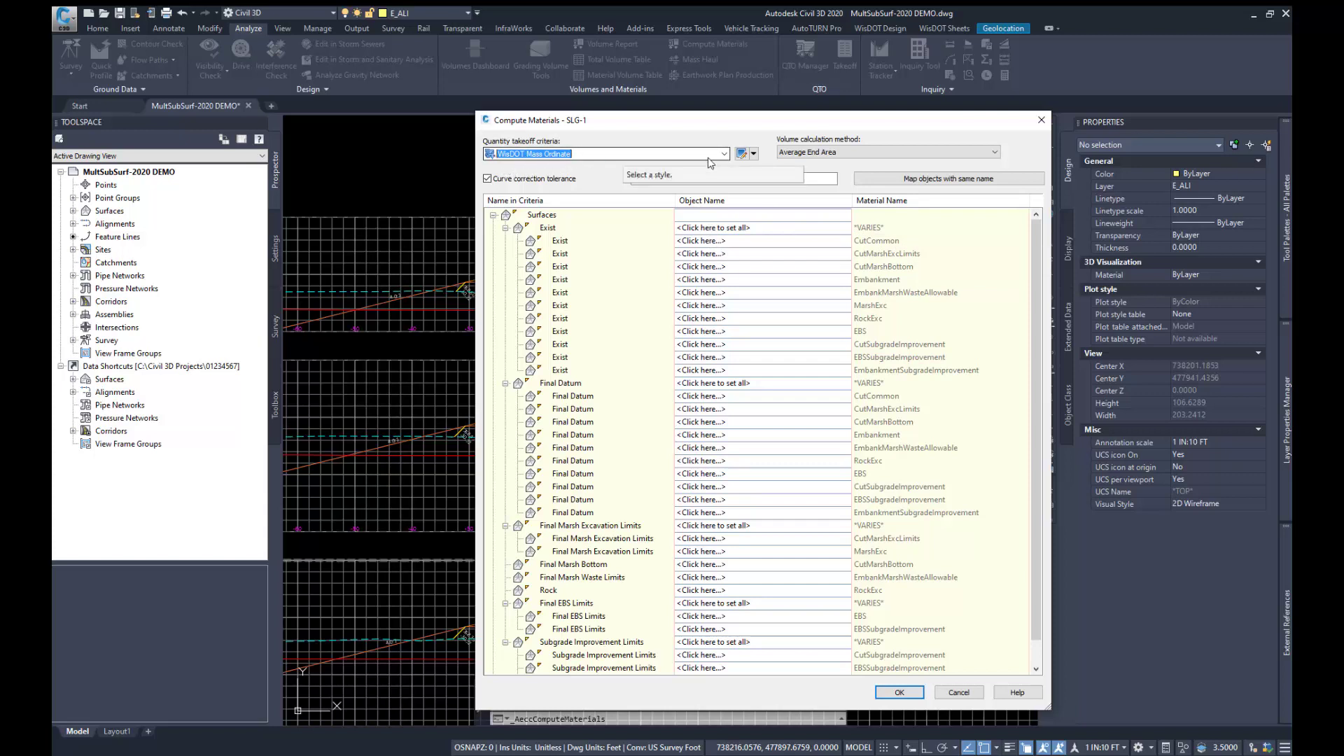
{"action": "left_click", "coordinate": [742, 153]}
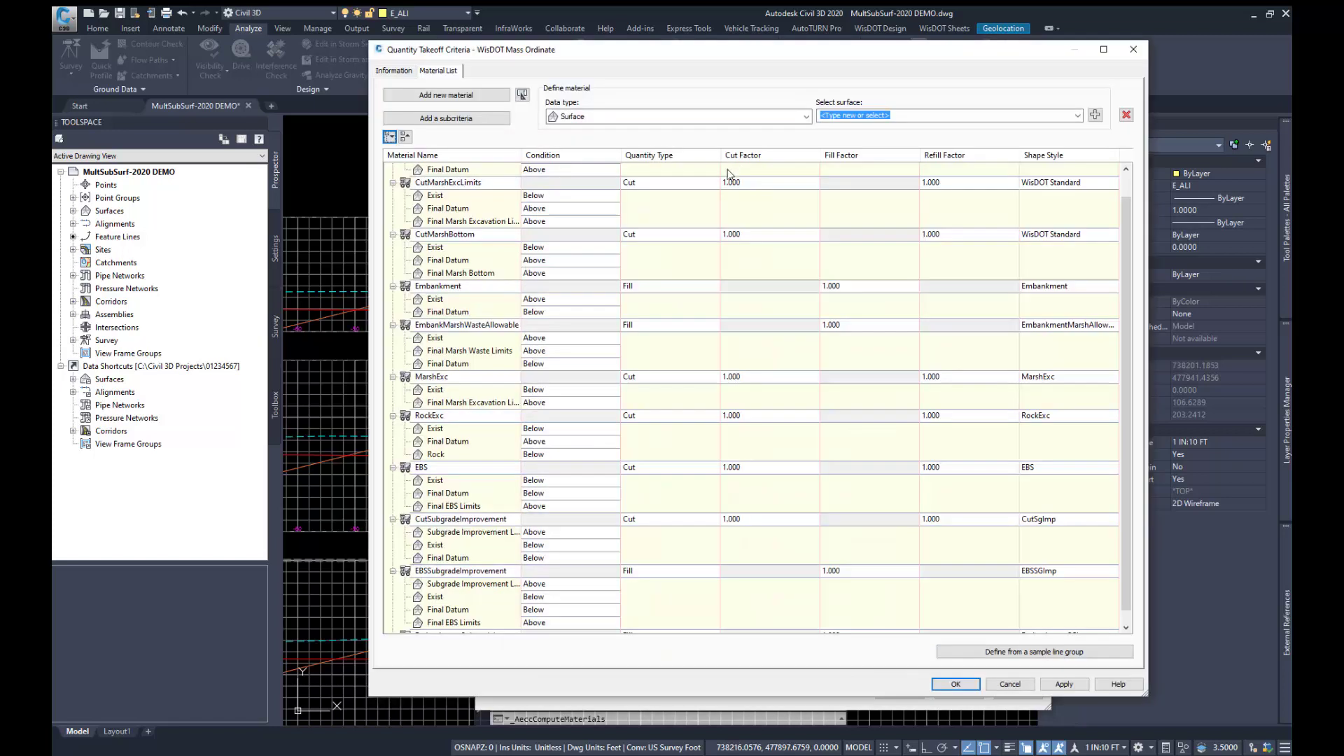
{"action": "scroll", "coordinate": [465, 239], "scroll_direction": "up", "scroll_amount": 1}
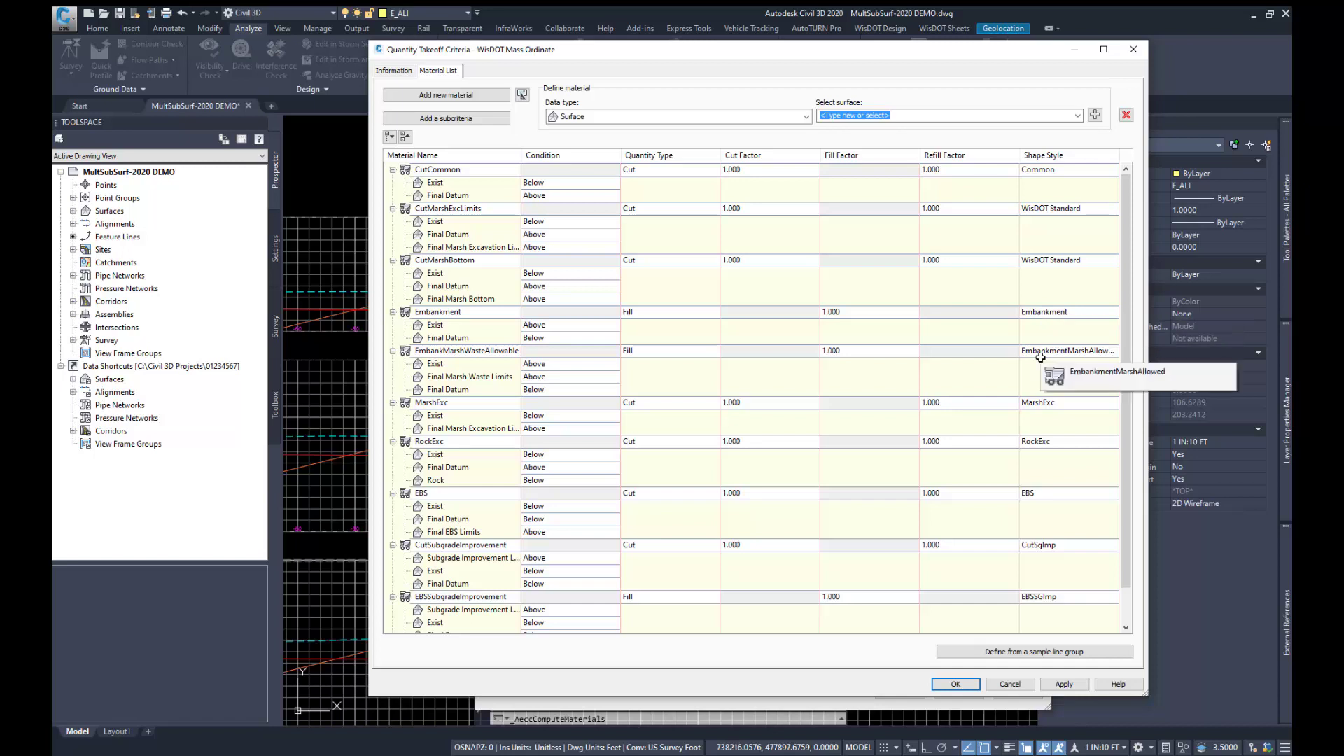
{"action": "left_click", "coordinate": [955, 685]}
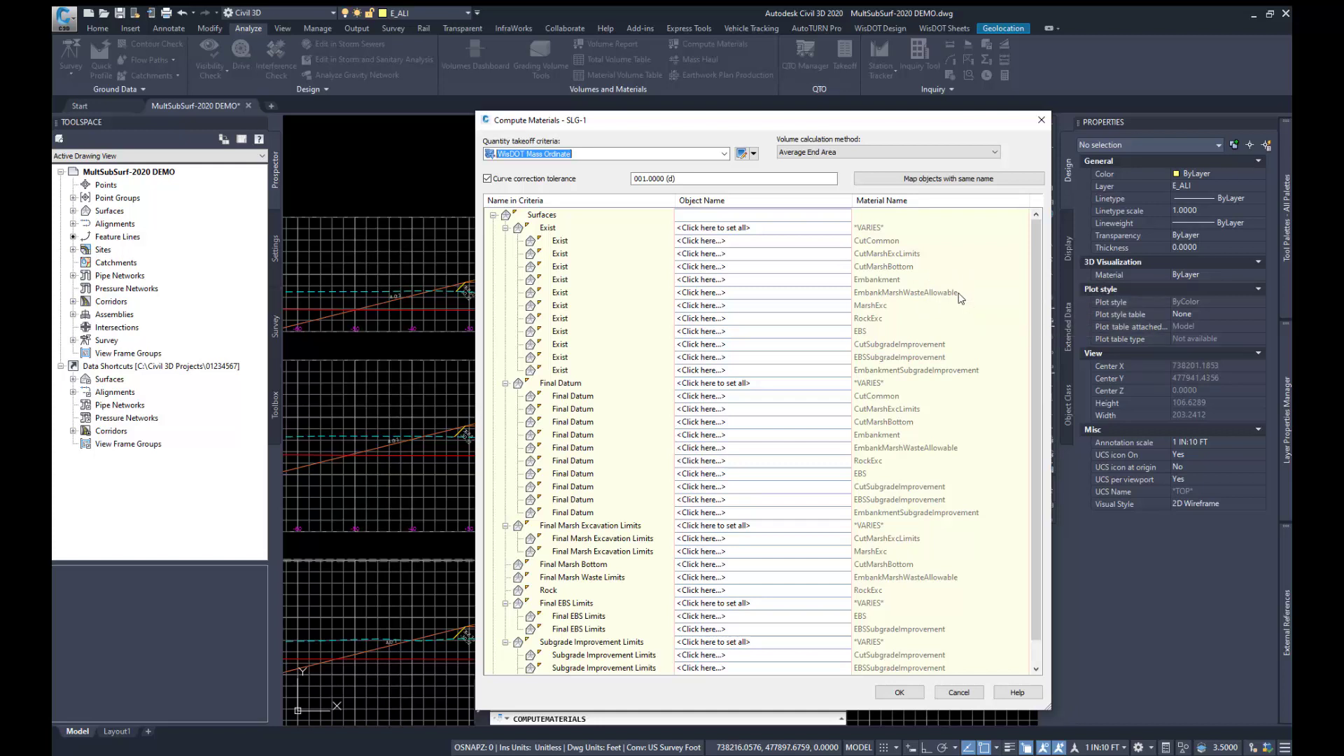
Step: Map all Exist criteria surfaces to EXIST and all Final Datum criteria surfaces to 116 Datum
{"action": "left_click", "coordinate": [719, 227]}
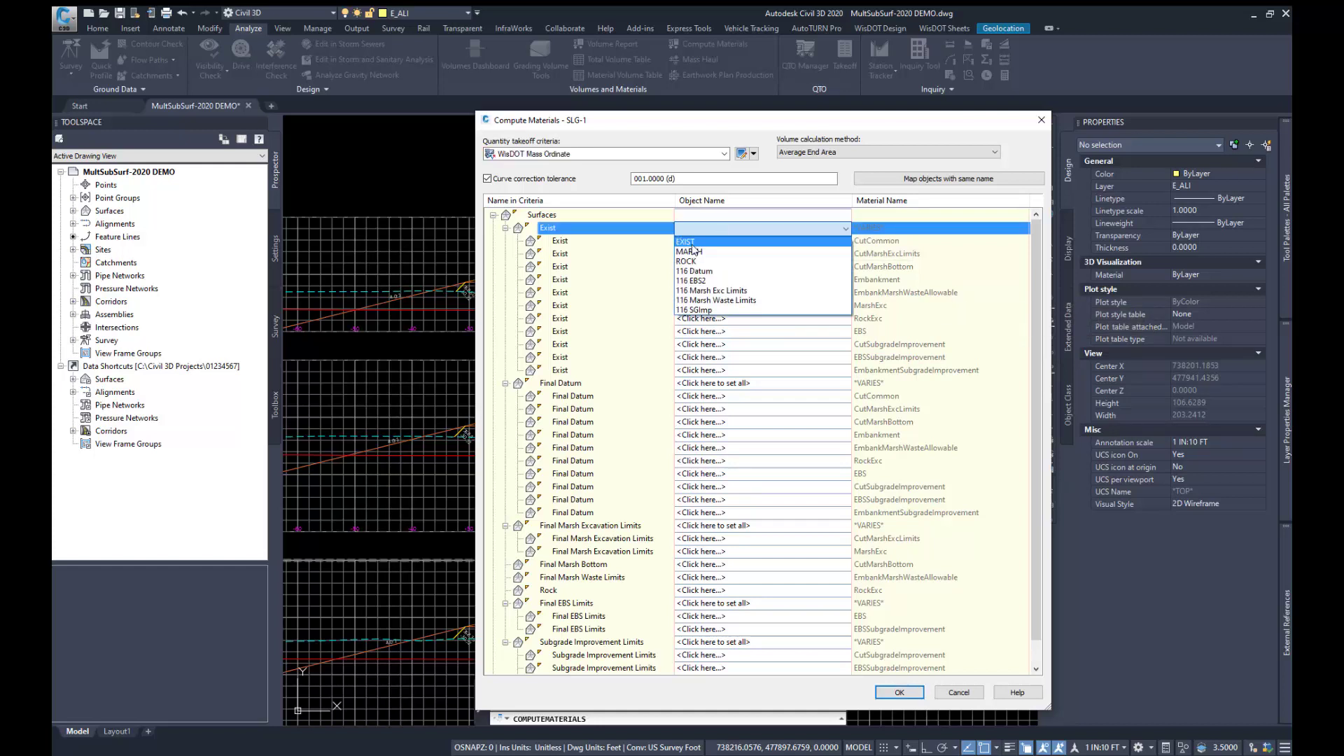
{"action": "left_click", "coordinate": [692, 245]}
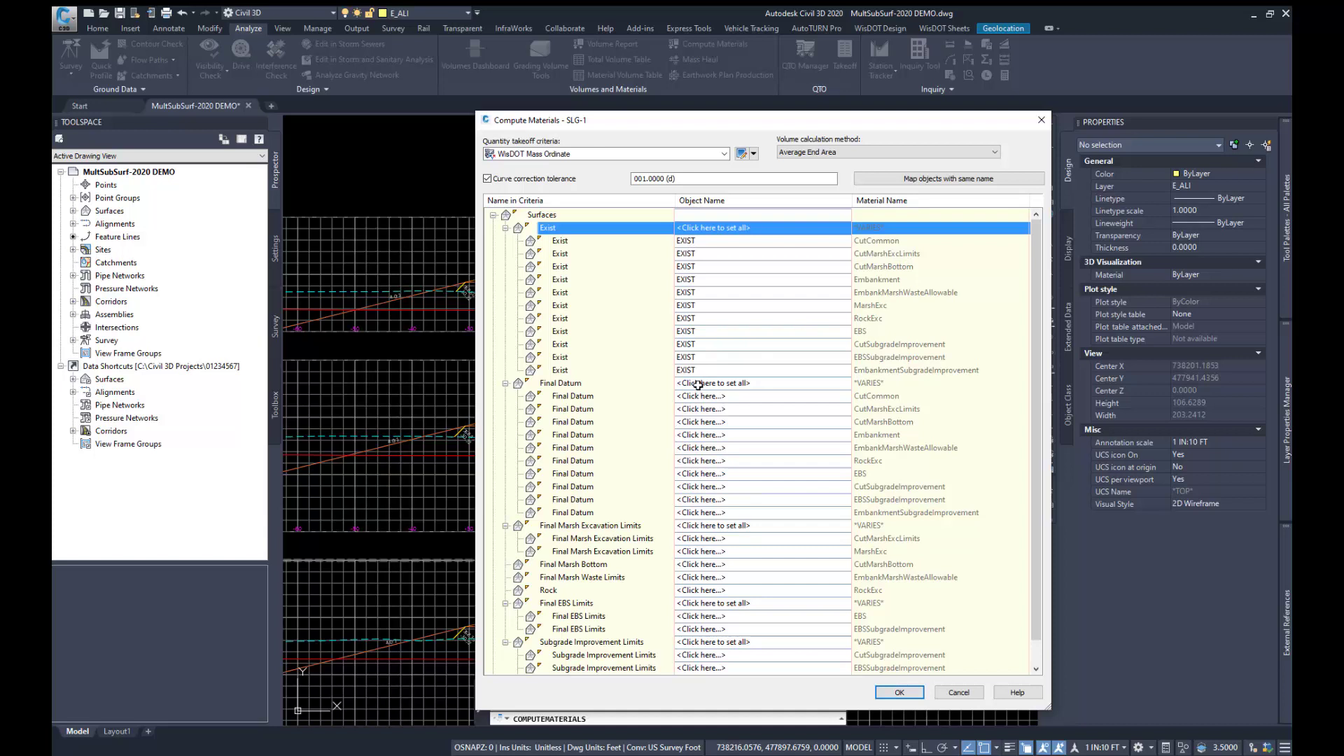
{"action": "left_click", "coordinate": [699, 384]}
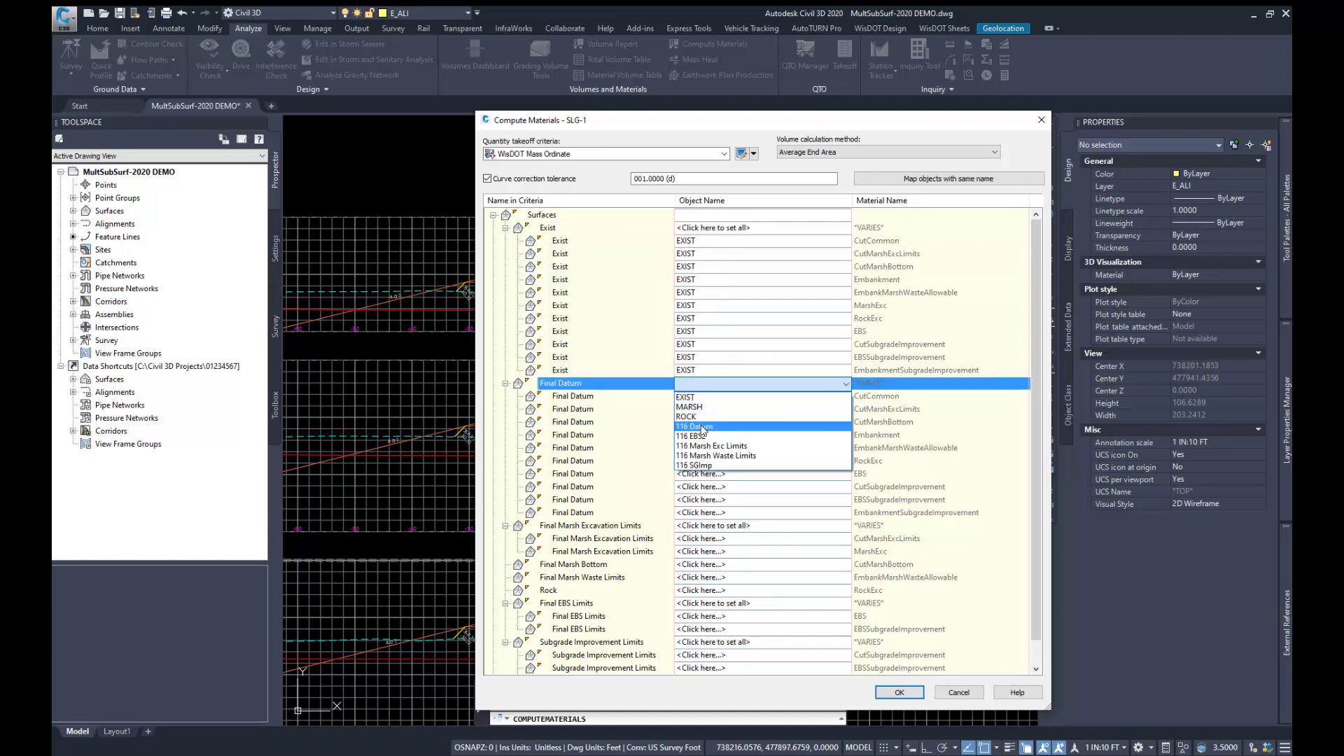
{"action": "left_click", "coordinate": [702, 427]}
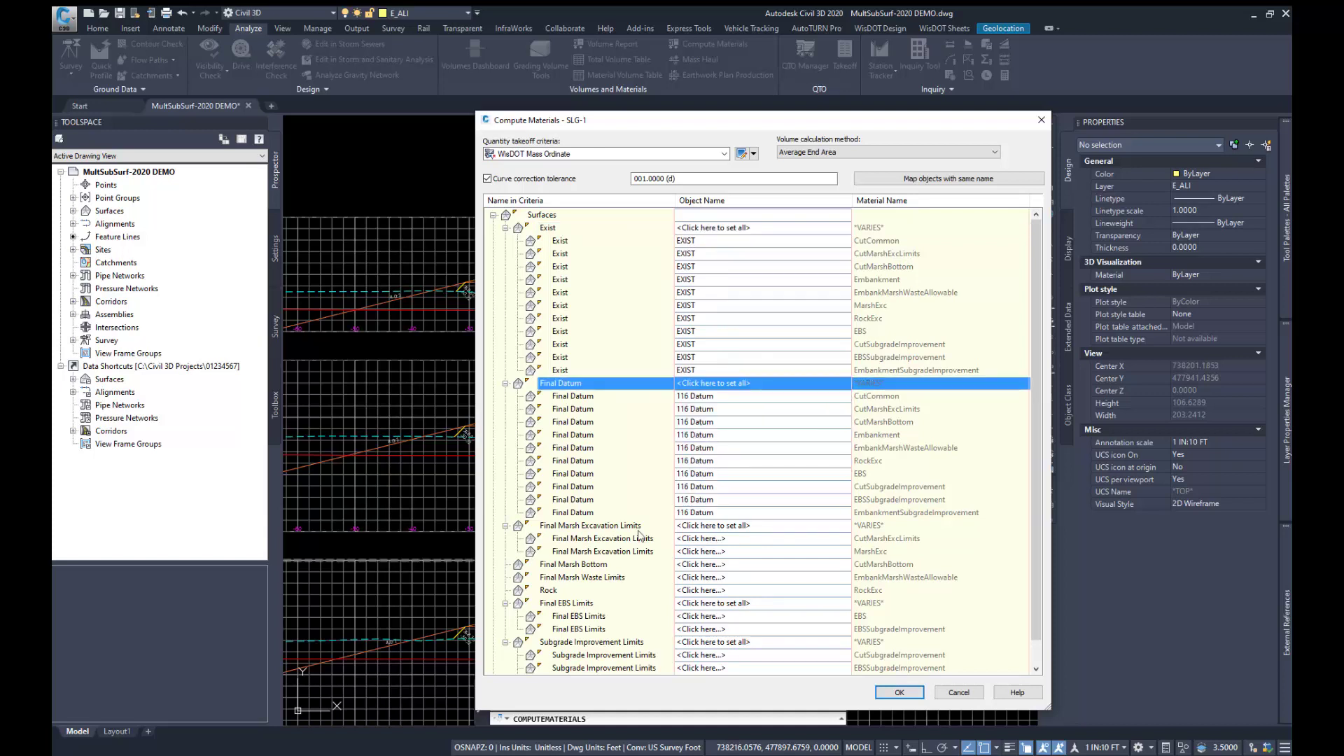
Step: Map all Final Marsh Excavation Limits criteria surfaces to 116 Marsh Exc Limits and Final Marsh Bottom to MARSH
{"action": "left_click", "coordinate": [703, 525]}
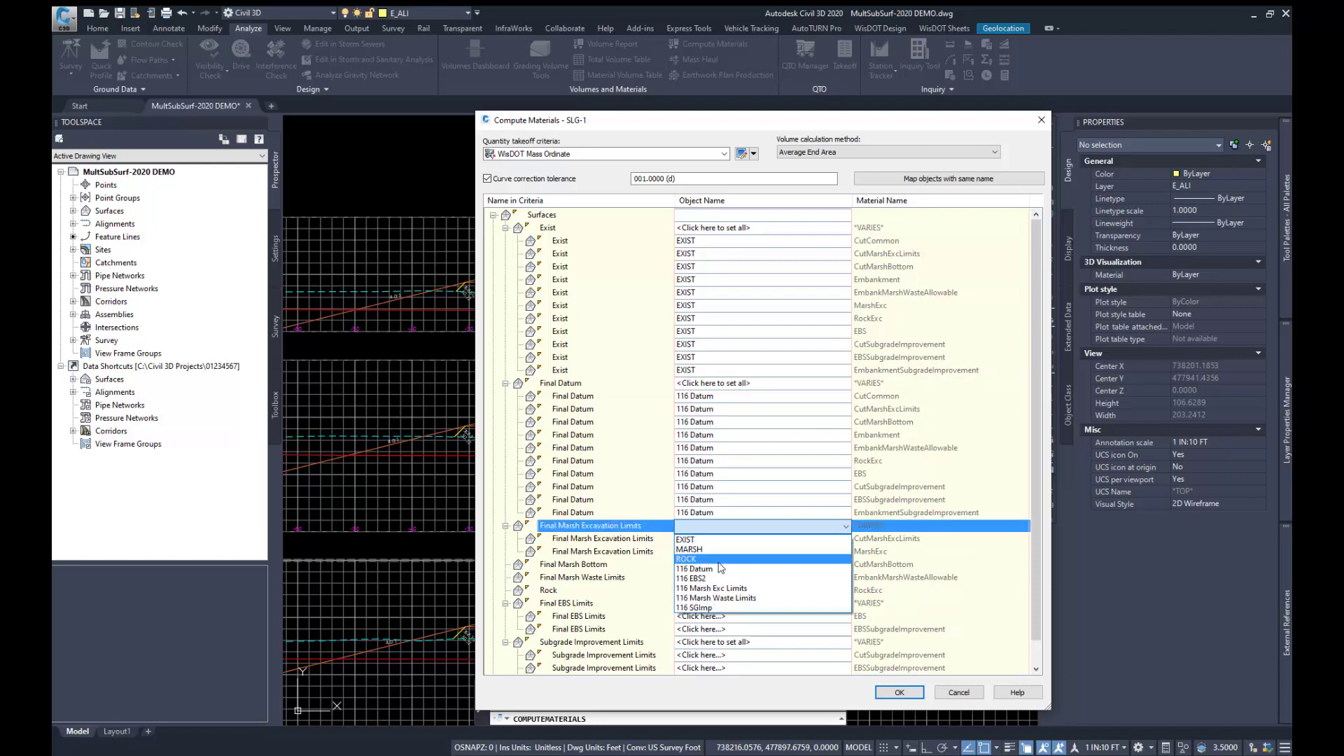
{"action": "left_click", "coordinate": [718, 589]}
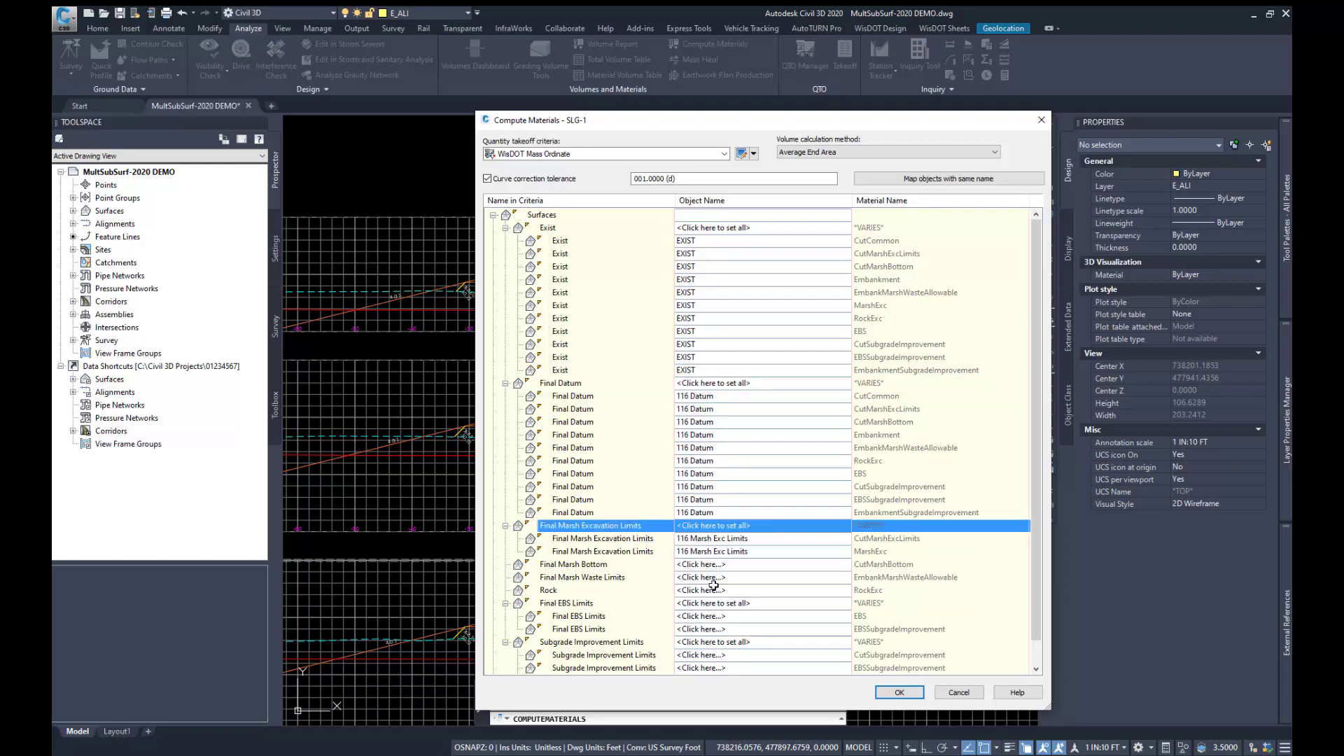
{"action": "scroll", "coordinate": [693, 556], "scroll_direction": "down", "scroll_amount": 1}
{"action": "left_click", "coordinate": [691, 539]}
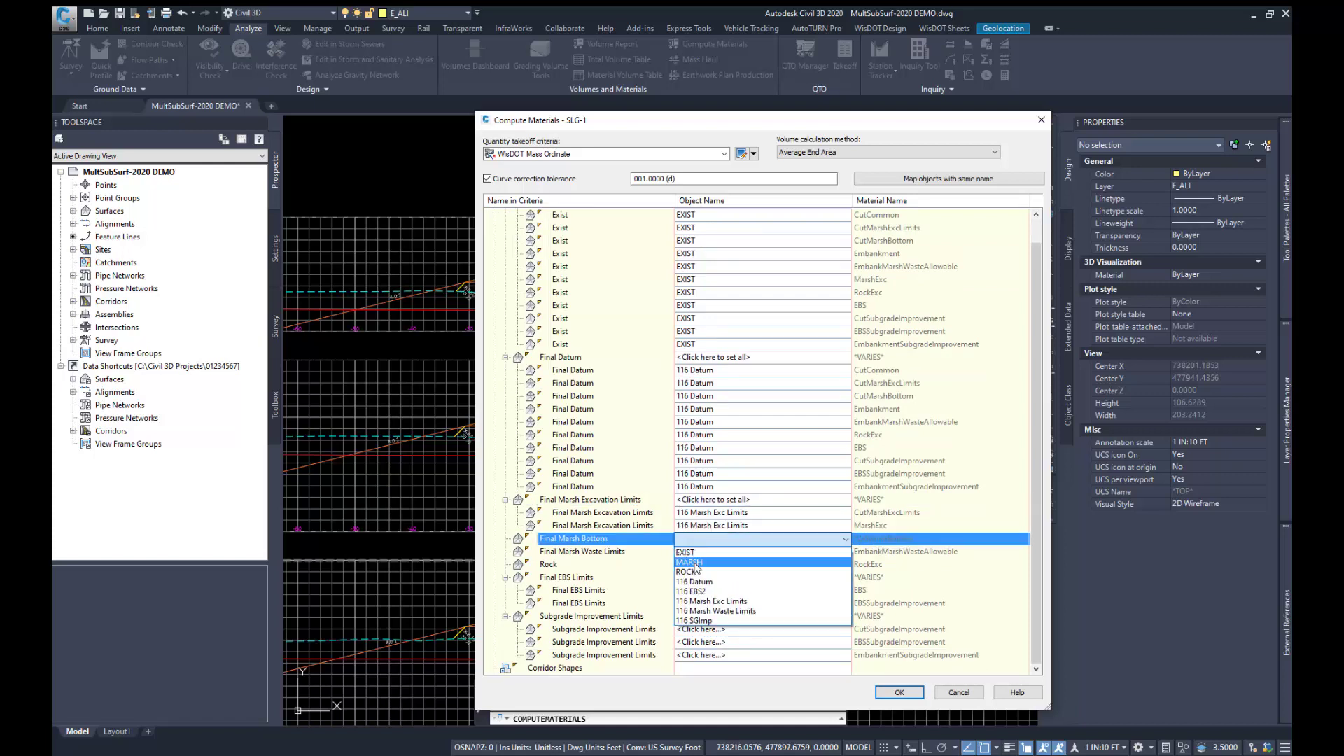
{"action": "left_click", "coordinate": [695, 564]}
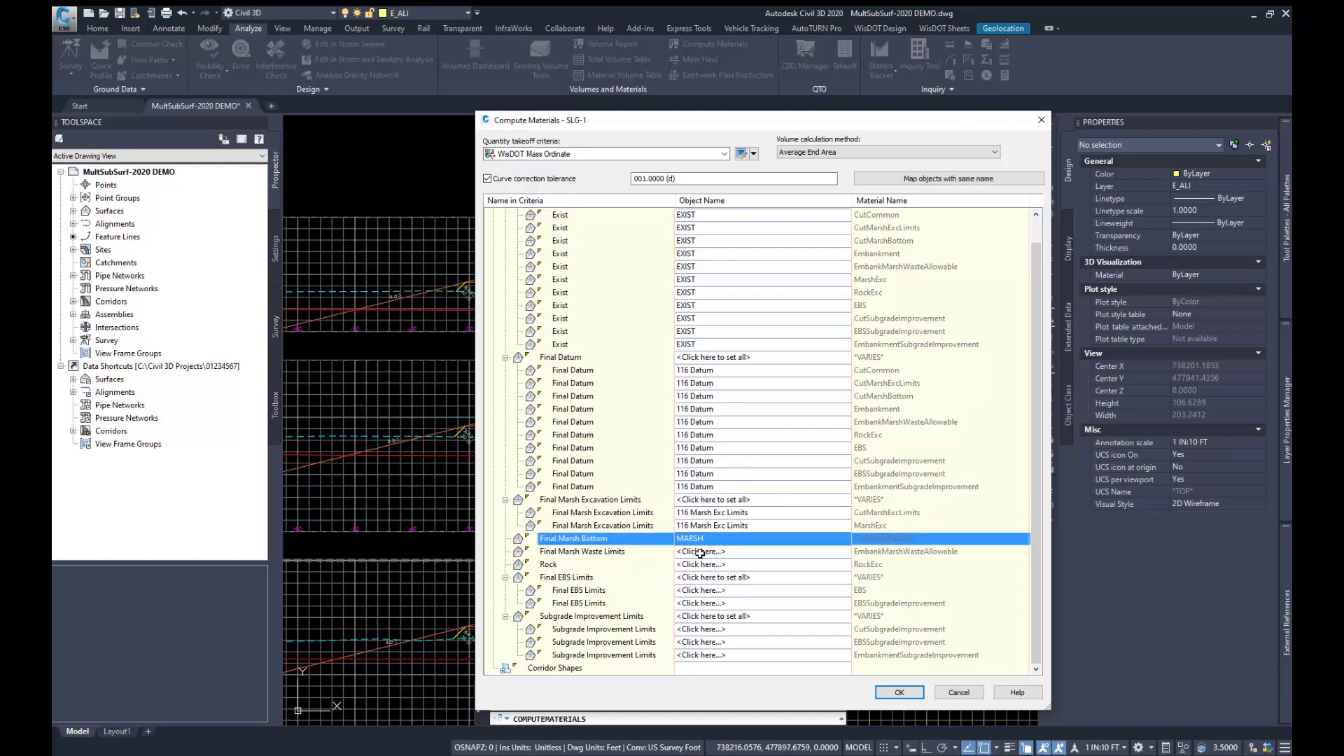
Step: Map the Final Marsh Waste Limits criteria surface to 116 Marsh Waste Limits and Rock to ROCK
{"action": "left_click", "coordinate": [697, 551]}
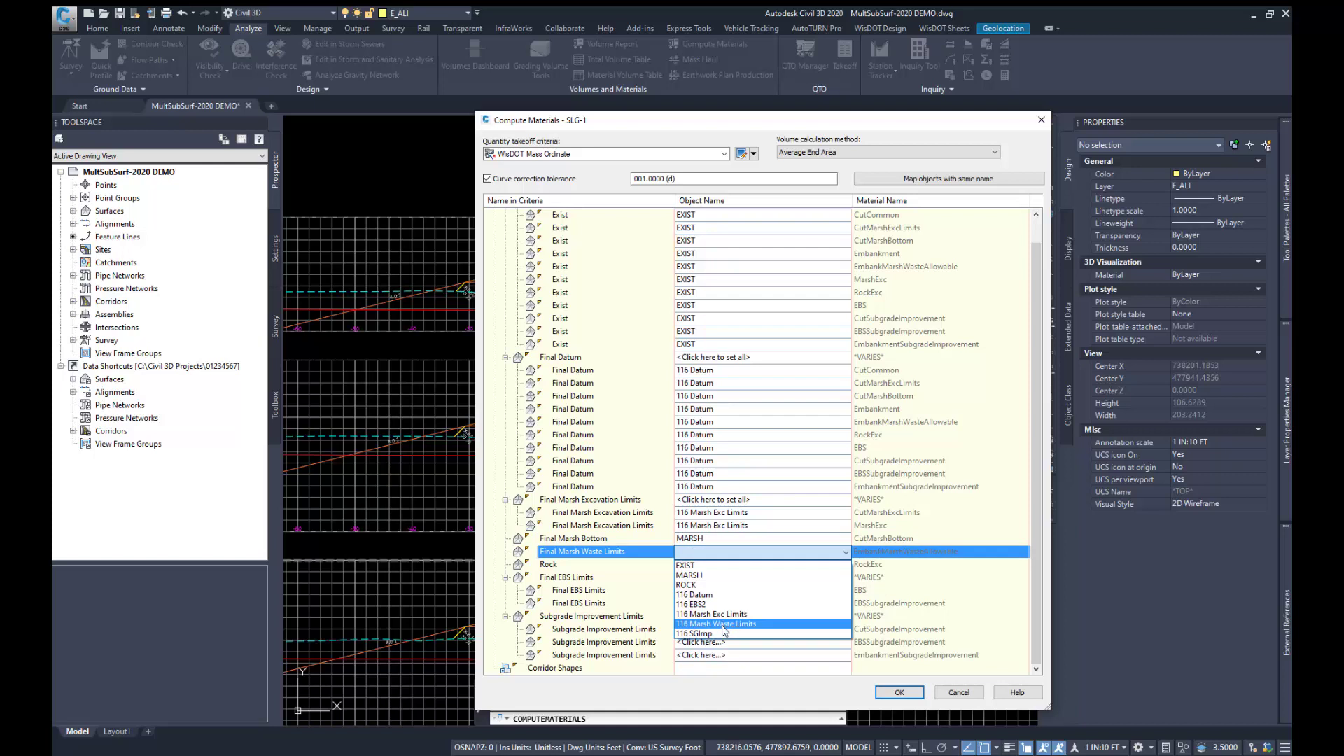
{"action": "left_click", "coordinate": [774, 625]}
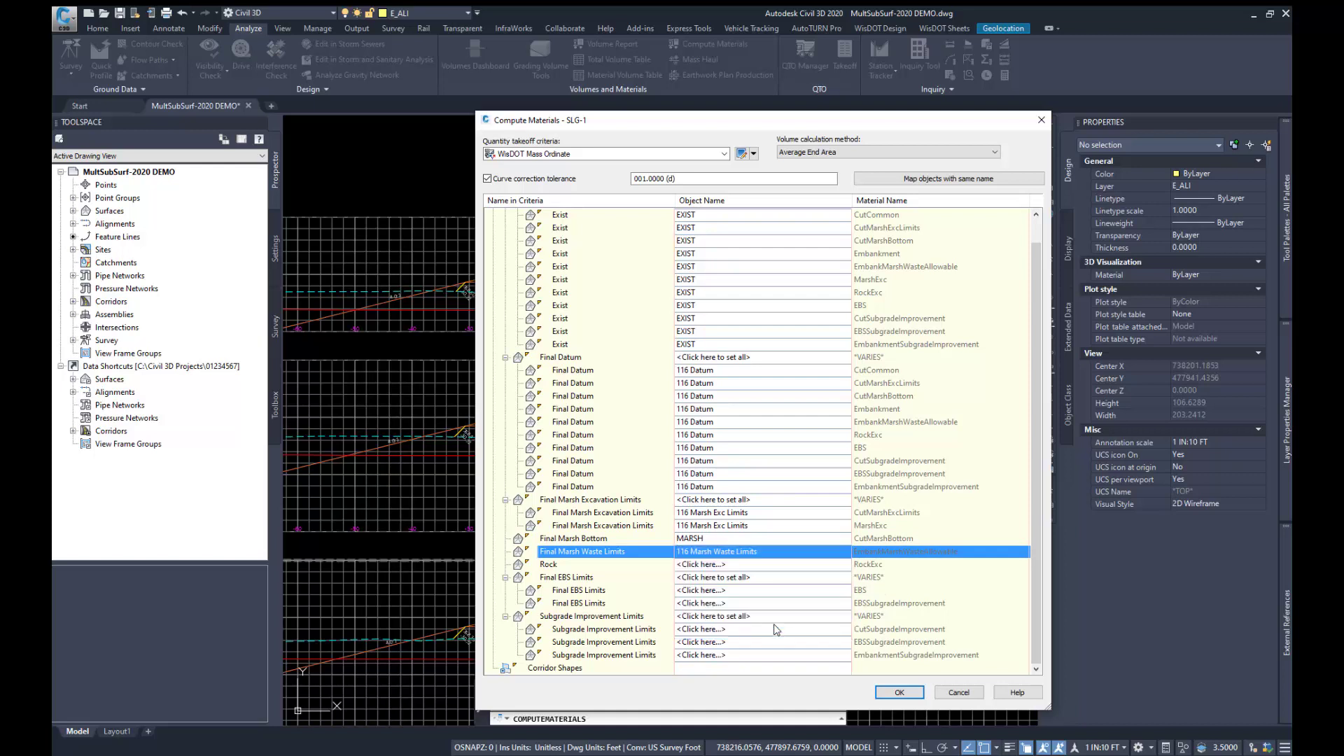
{"action": "left_click", "coordinate": [707, 565]}
{"action": "left_click", "coordinate": [700, 595]}
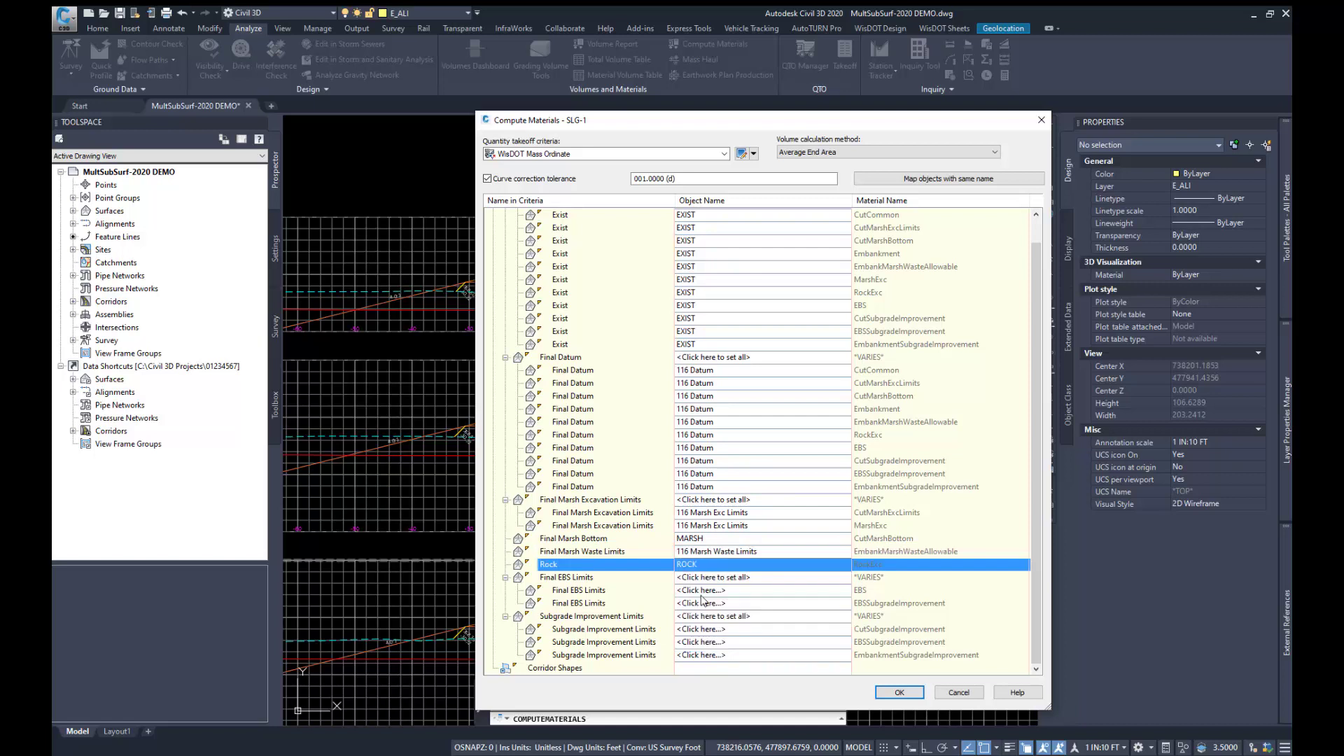
Step: Map all Final EBS Limits surfaces to 116 EBS2 and all Subgrade Improvement Limits surfaces to 116 SGImp, and compute the materials
{"action": "left_click", "coordinate": [707, 578]}
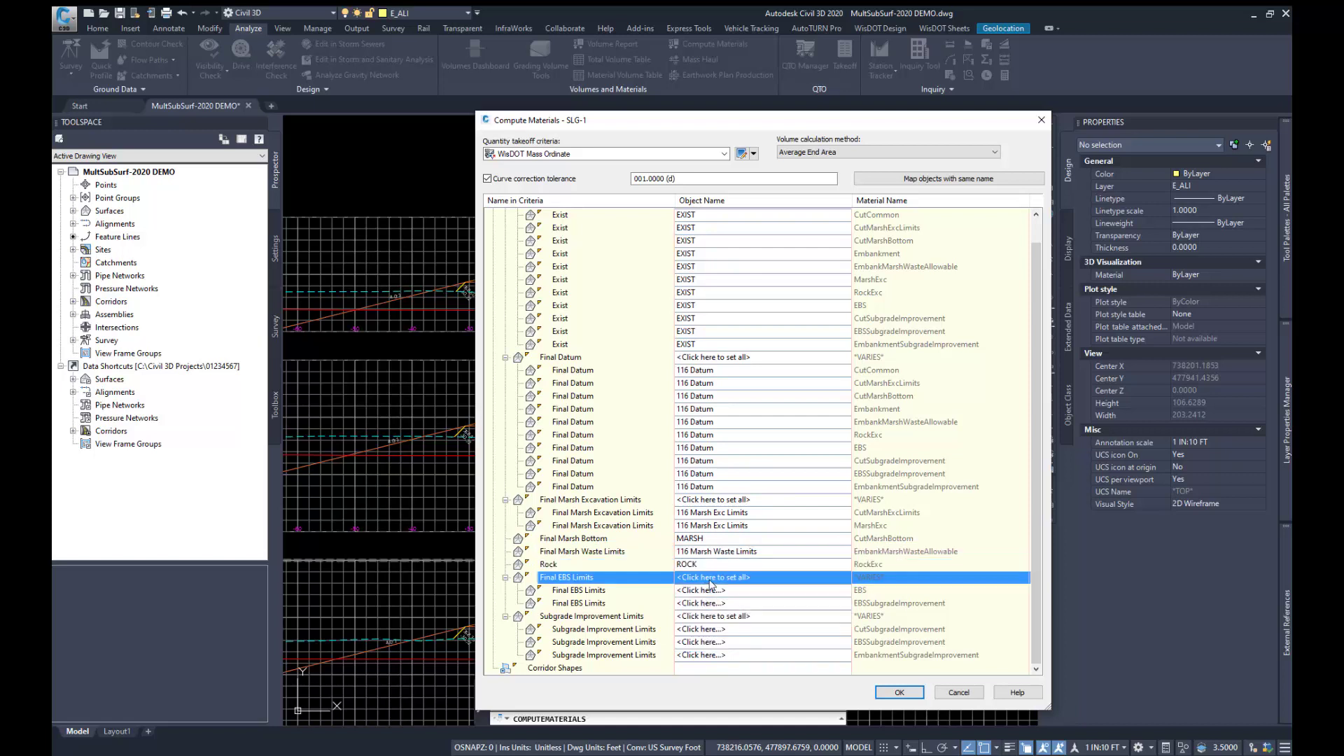
{"action": "left_click", "coordinate": [692, 630]}
{"action": "left_click", "coordinate": [691, 616]}
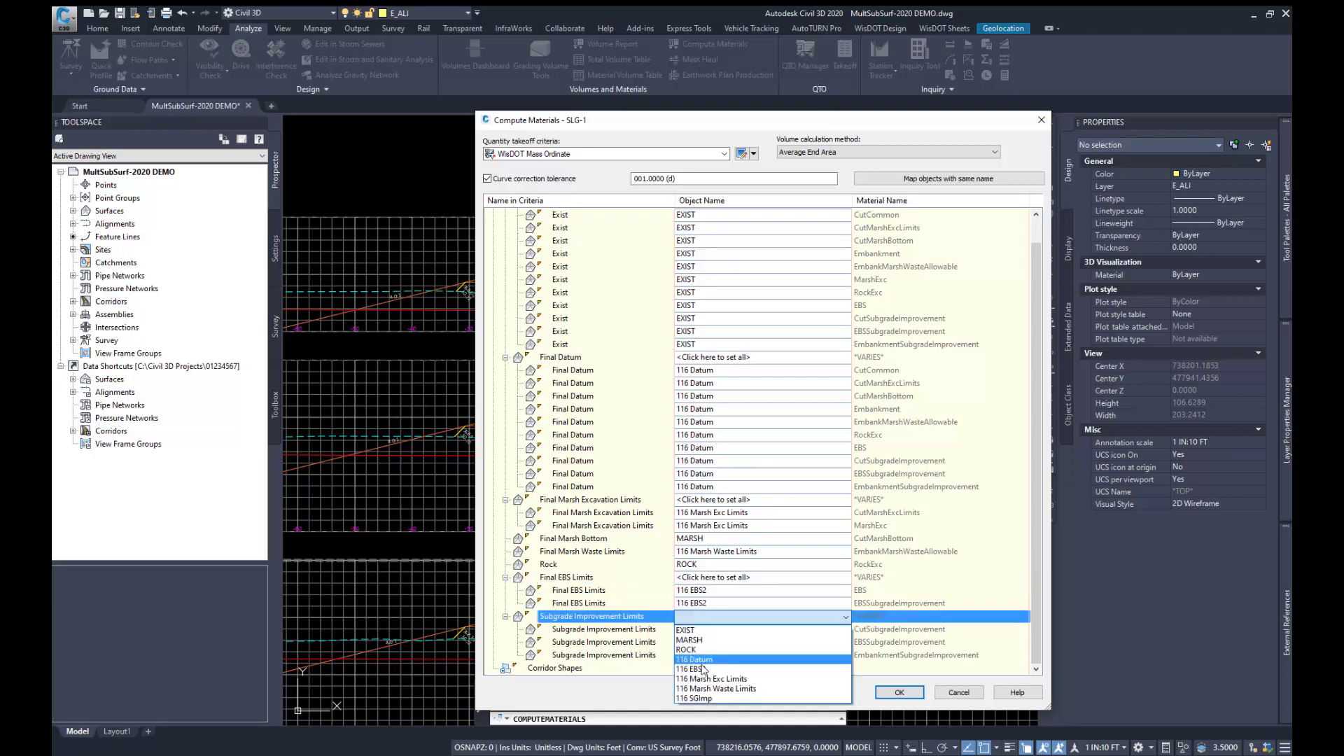
{"action": "left_click", "coordinate": [700, 698]}
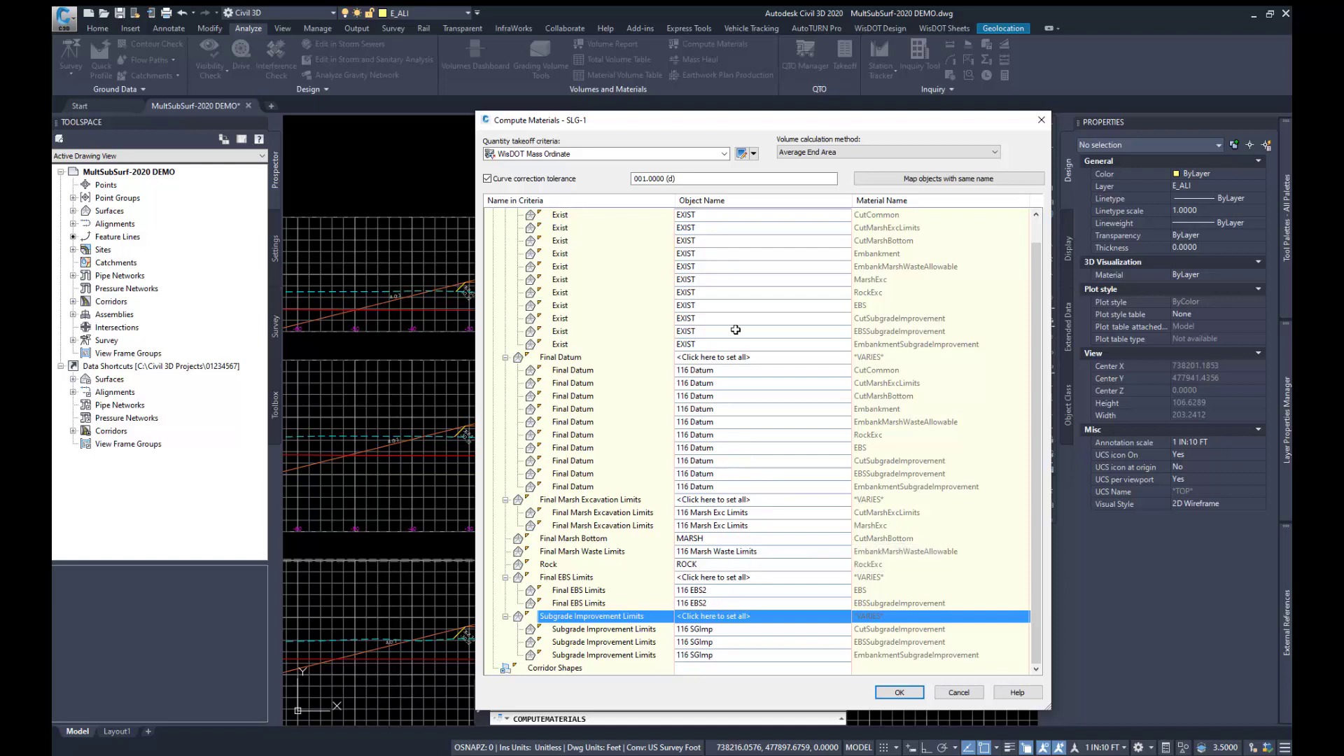
{"action": "scroll", "coordinate": [748, 361], "scroll_direction": "up", "scroll_amount": 1}
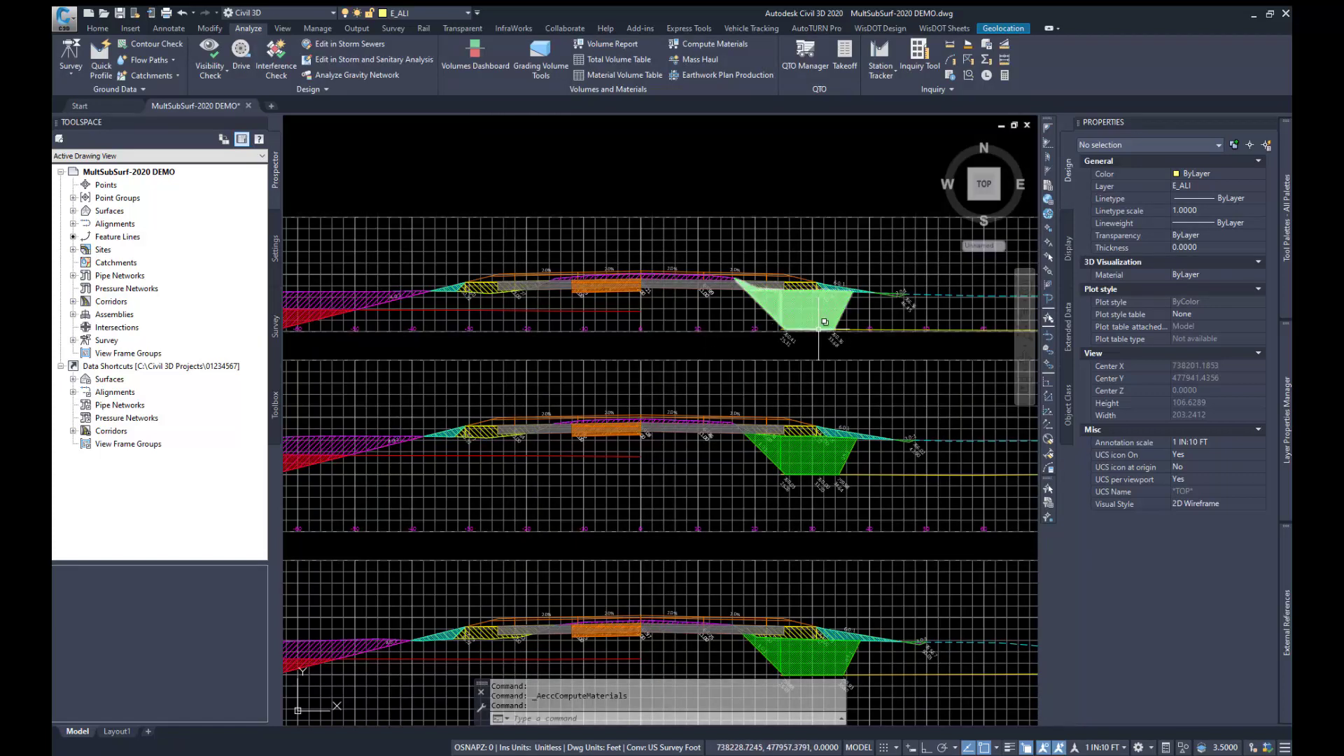
Step: Examine the computed material sections in section view 308+75, including the marsh excavation, the orange area under the roadbed and EmbankMarshWasteAllowable
{"action": "scroll", "coordinate": [839, 322], "scroll_direction": "up", "scroll_amount": 2}
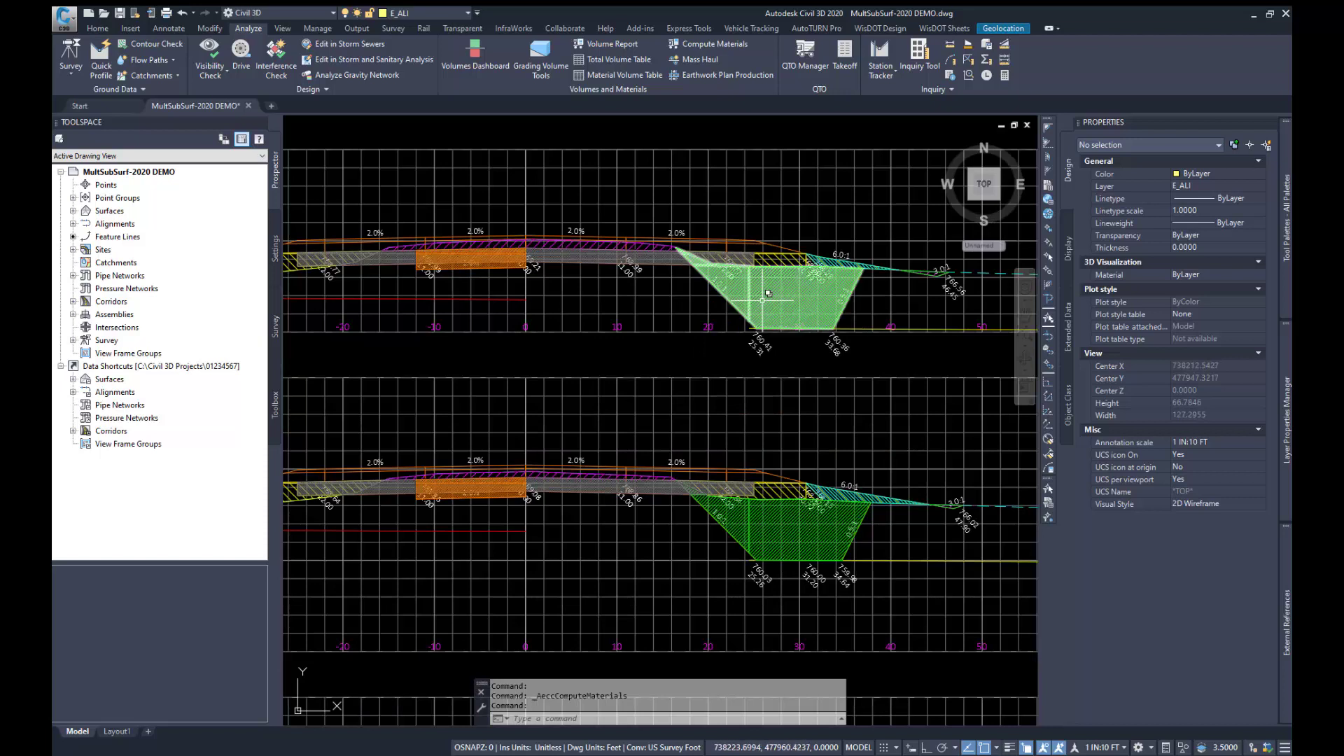
{"action": "mouse_move", "coordinate": [768, 293]}
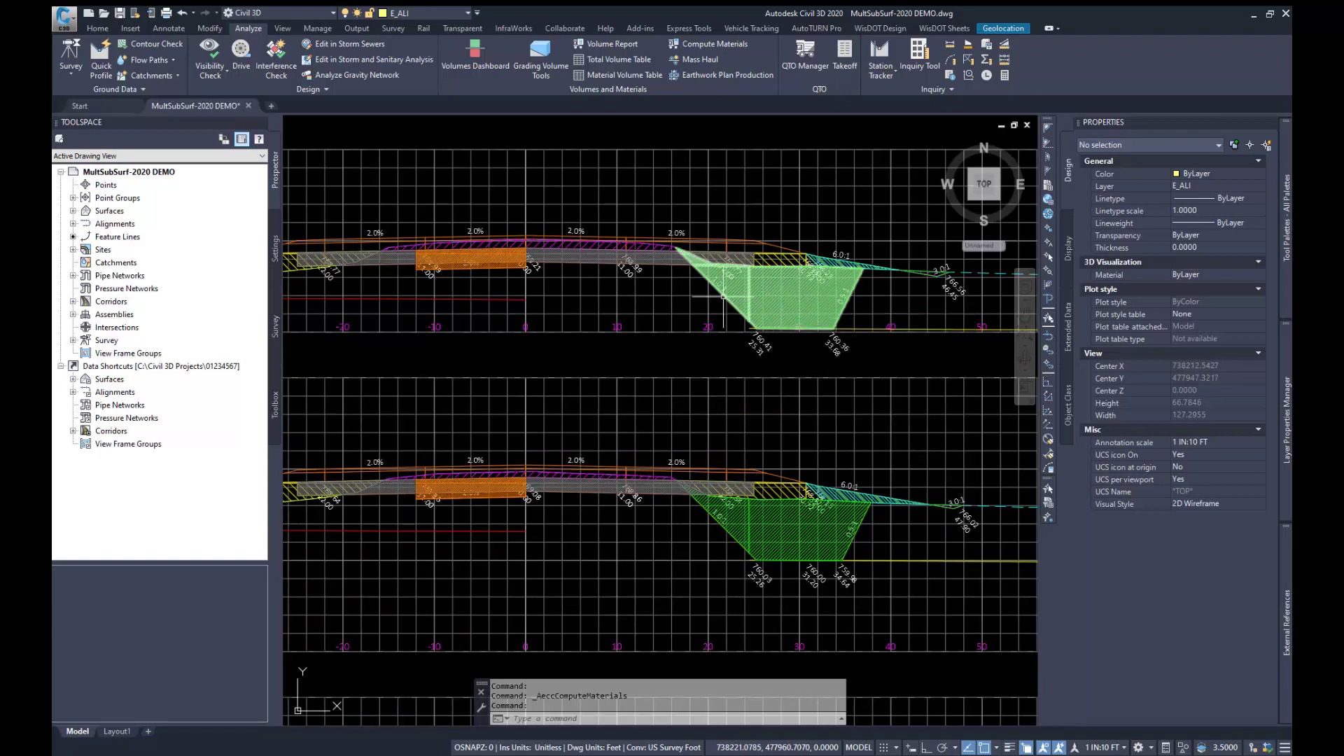
{"action": "mouse_move", "coordinate": [602, 251]}
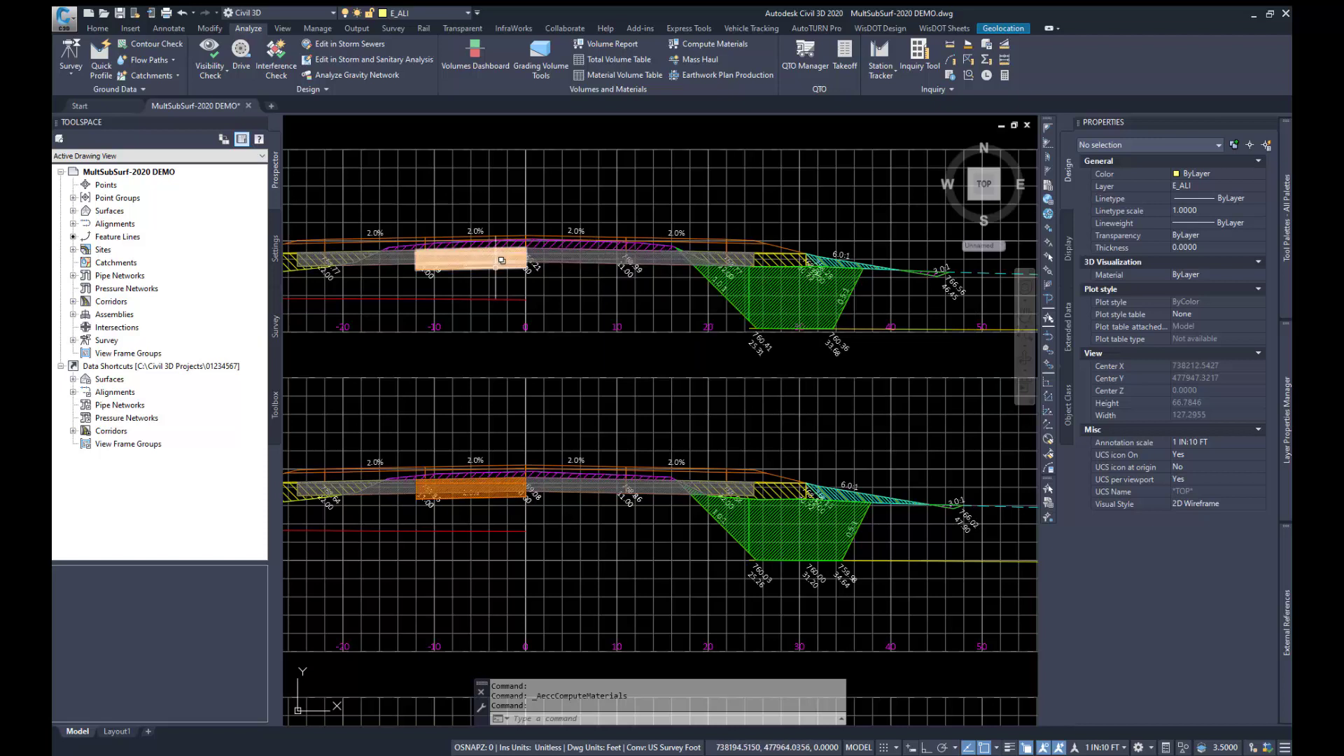
{"action": "mouse_move", "coordinate": [777, 260]}
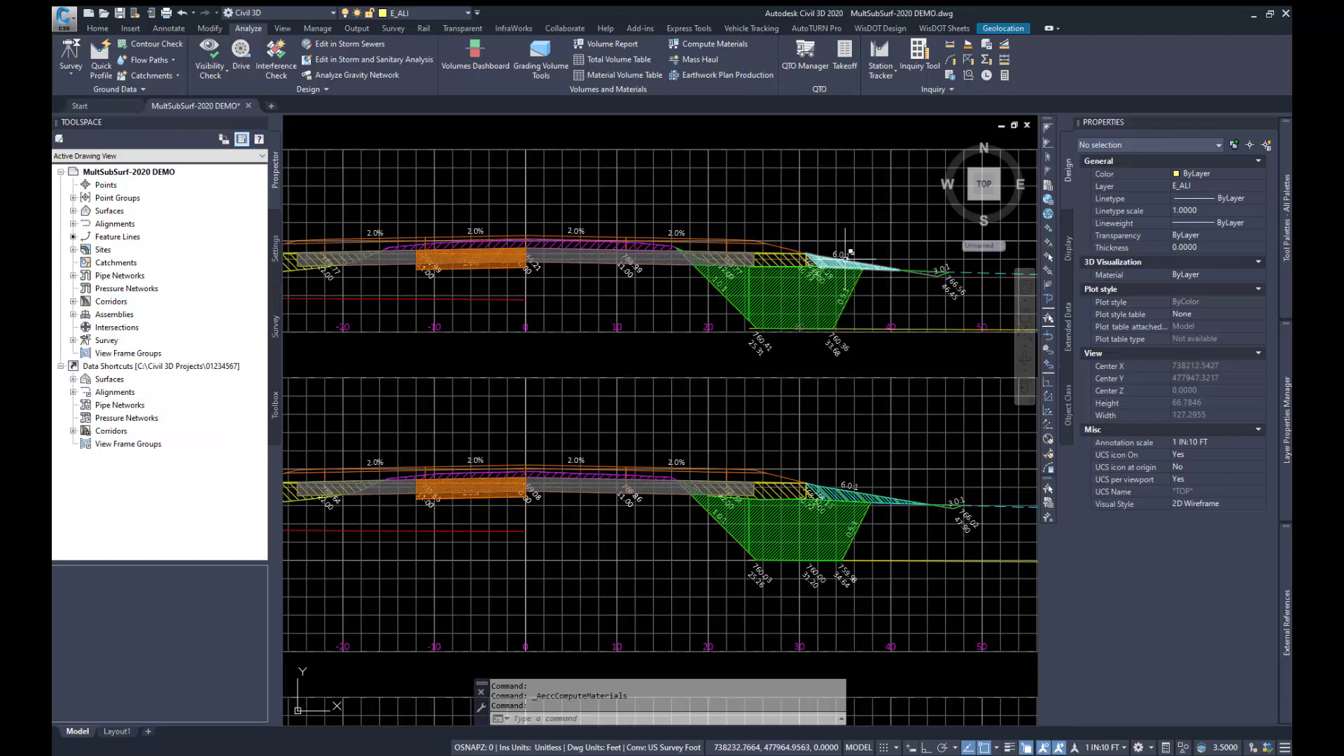
{"action": "mouse_move", "coordinate": [842, 255]}
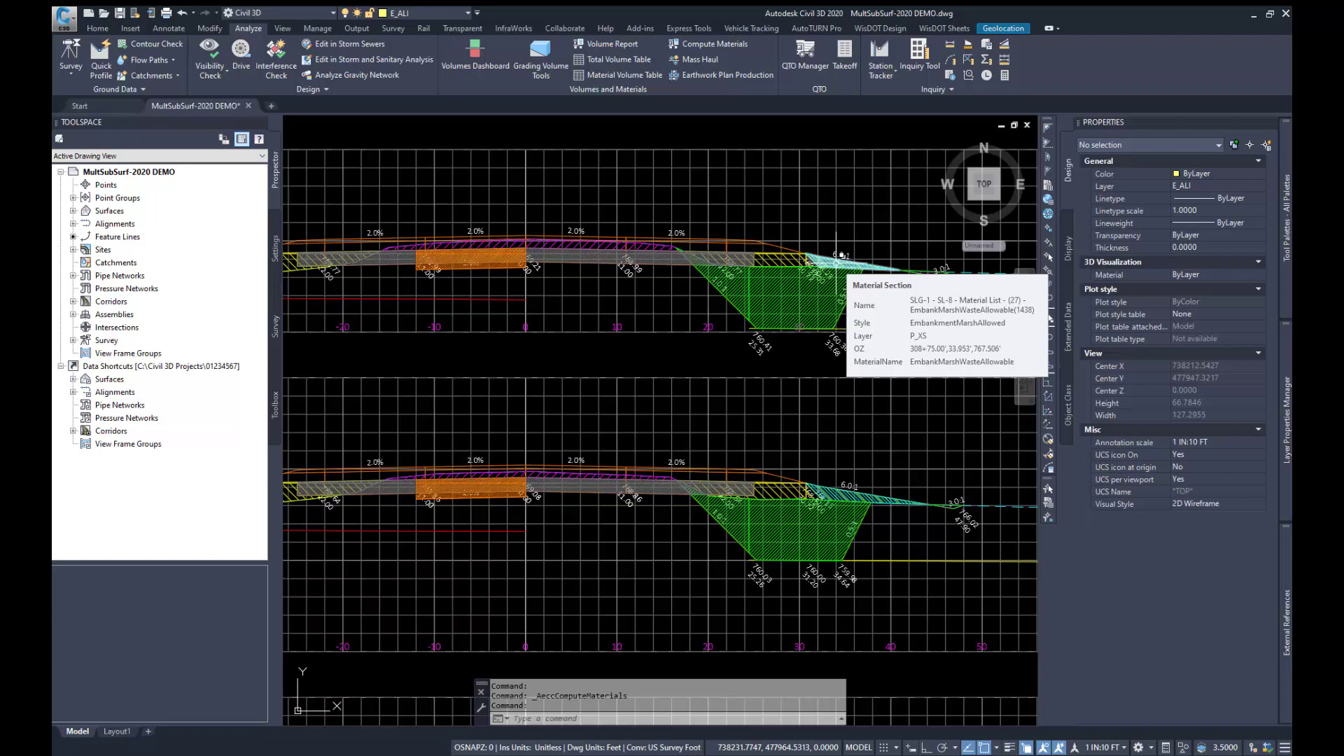
{"action": "scroll", "coordinate": [840, 278], "scroll_direction": "down", "scroll_amount": 2}
{"action": "scroll", "coordinate": [840, 278], "scroll_direction": "up", "scroll_amount": 5}
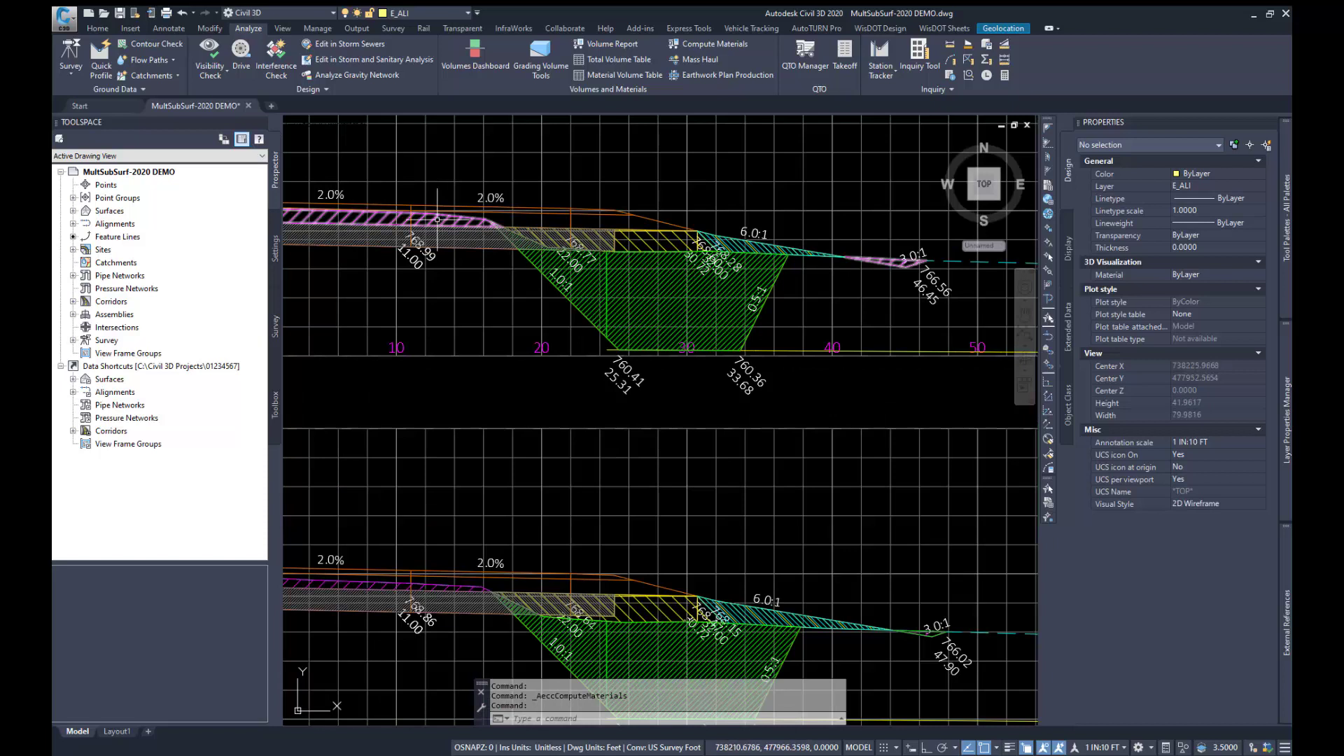
Step: Cycle through the overlapping material sections at the ditch beyond the marsh excavation to inspect their materials, then clear the selection
{"action": "mouse_move", "coordinate": [435, 217]}
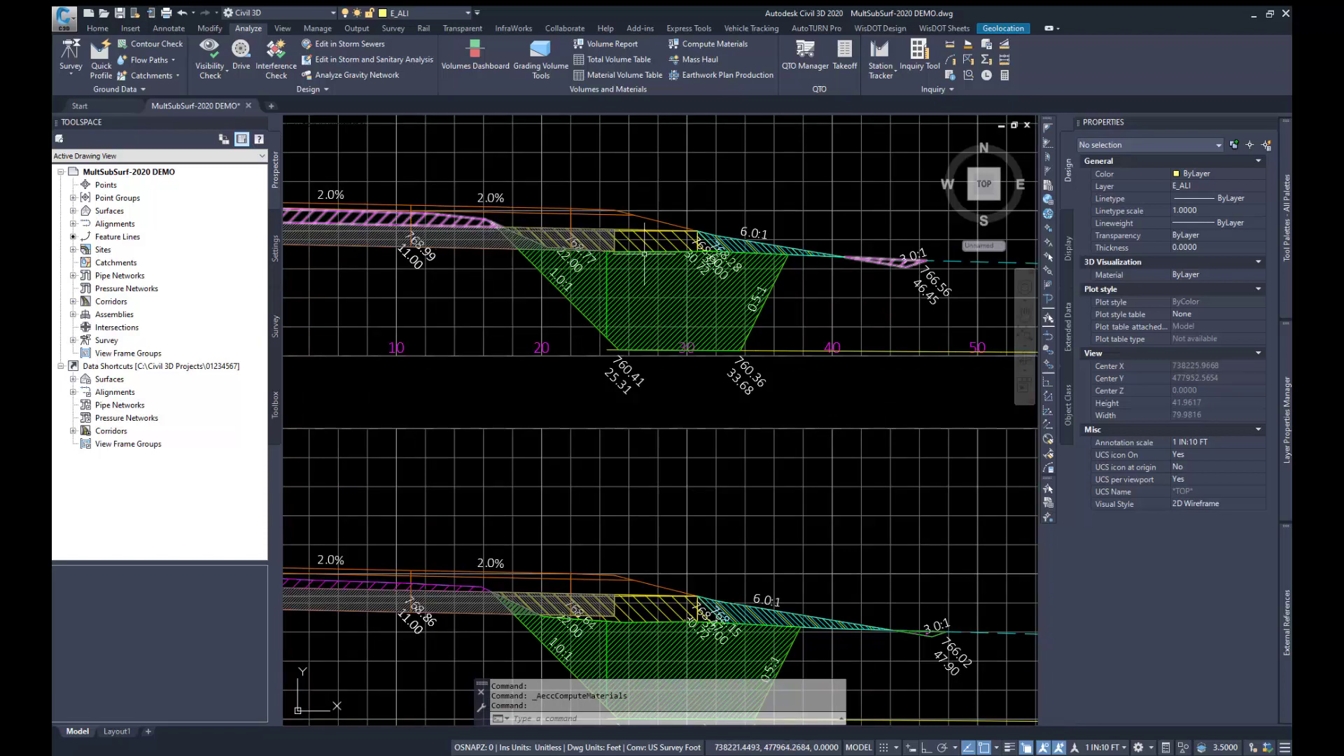
{"action": "left_click", "coordinate": [876, 260]}
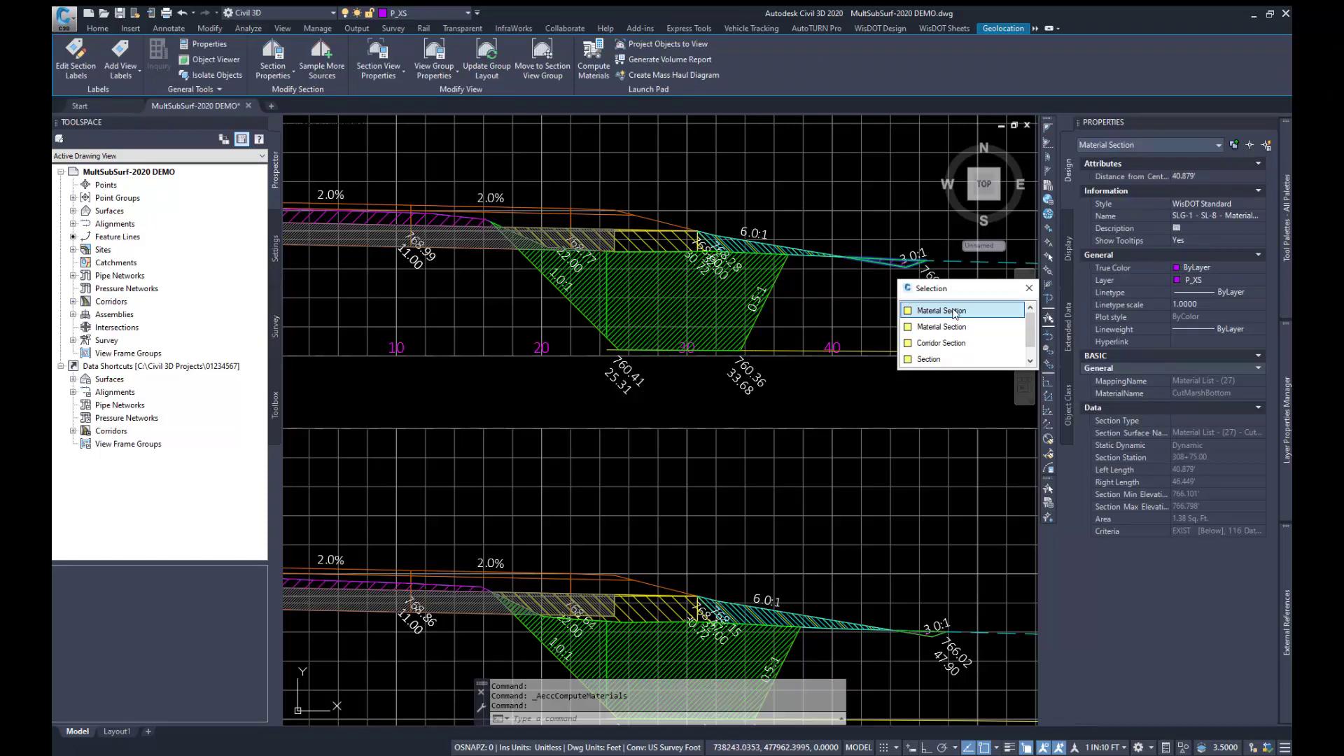
{"action": "left_click", "coordinate": [949, 327]}
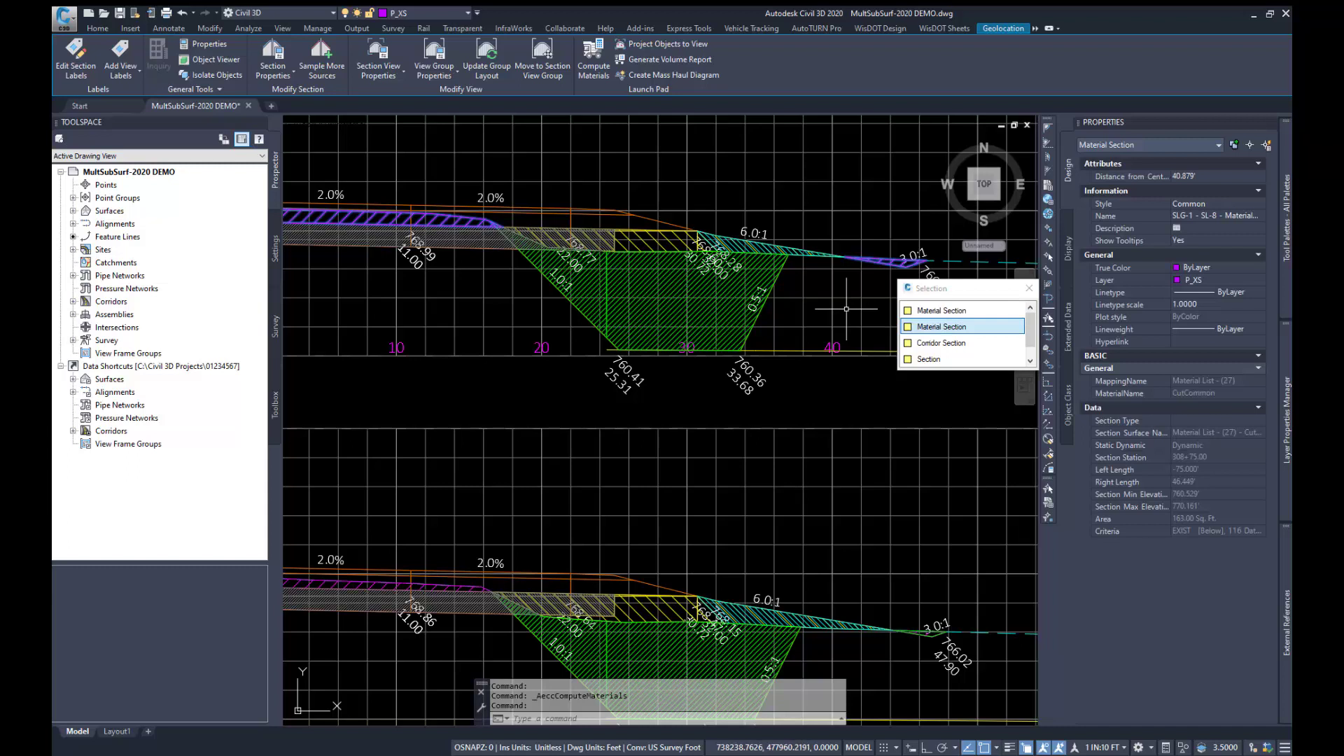
{"action": "key", "text": "Escape"}
Step: Examine the purple and red cut material areas on the left side of the section views
{"action": "scroll", "coordinate": [861, 301], "scroll_direction": "down", "scroll_amount": 4}
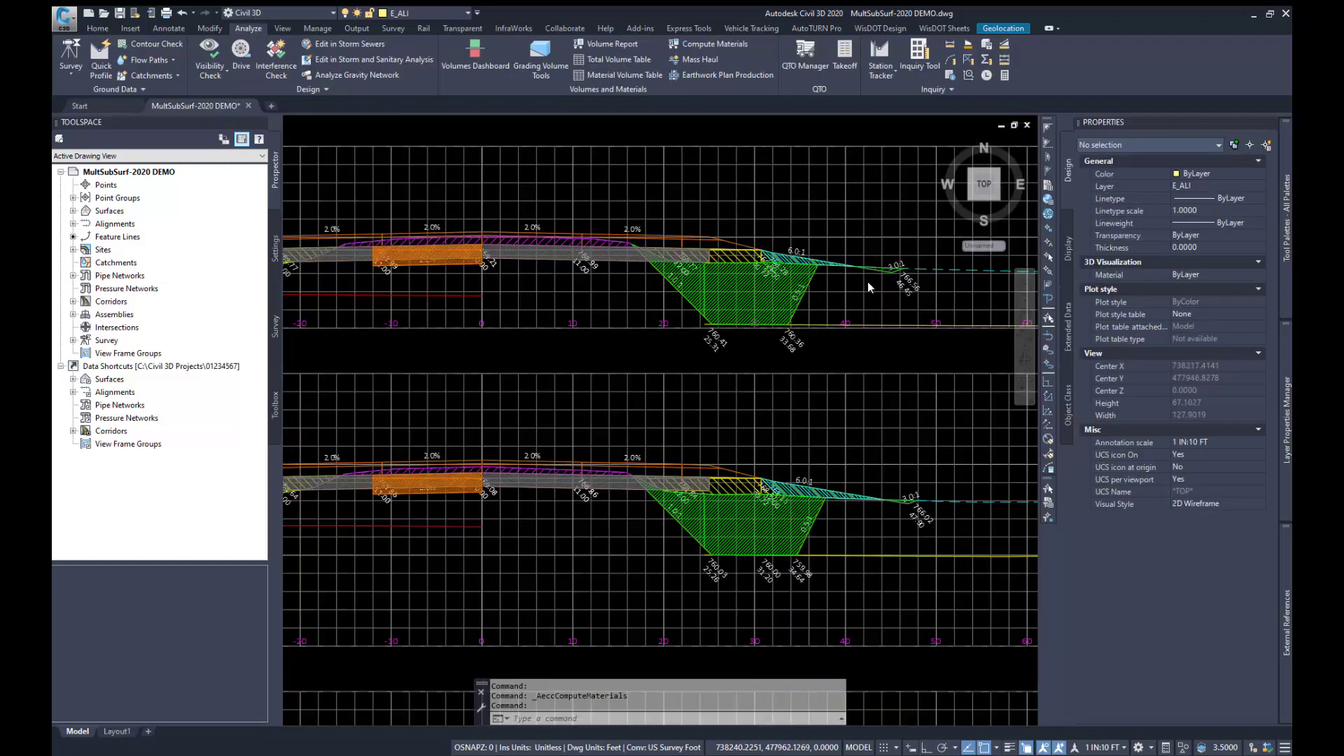
{"action": "scroll", "coordinate": [811, 355], "scroll_direction": "down", "scroll_amount": 2}
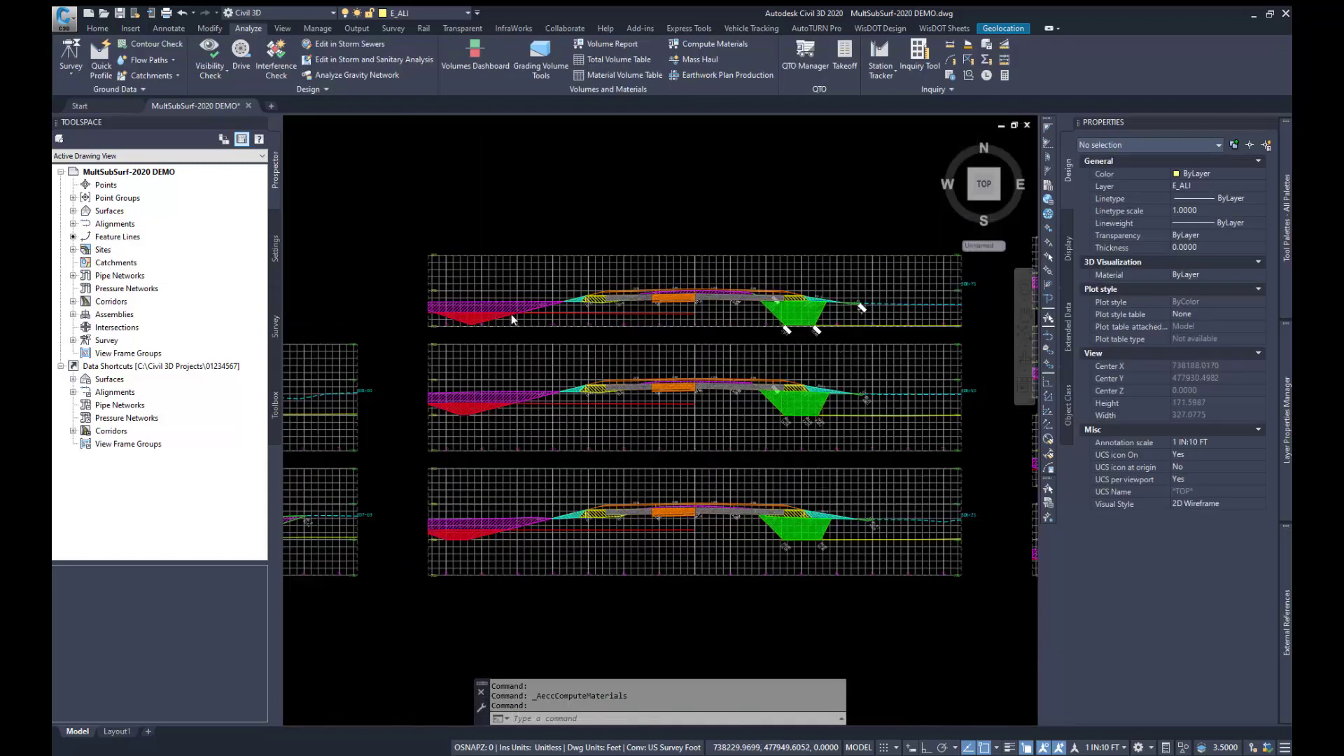
{"action": "scroll", "coordinate": [511, 313], "scroll_direction": "up", "scroll_amount": 4}
{"action": "left_click", "coordinate": [512, 364]}
{"action": "key", "text": "Escape"}
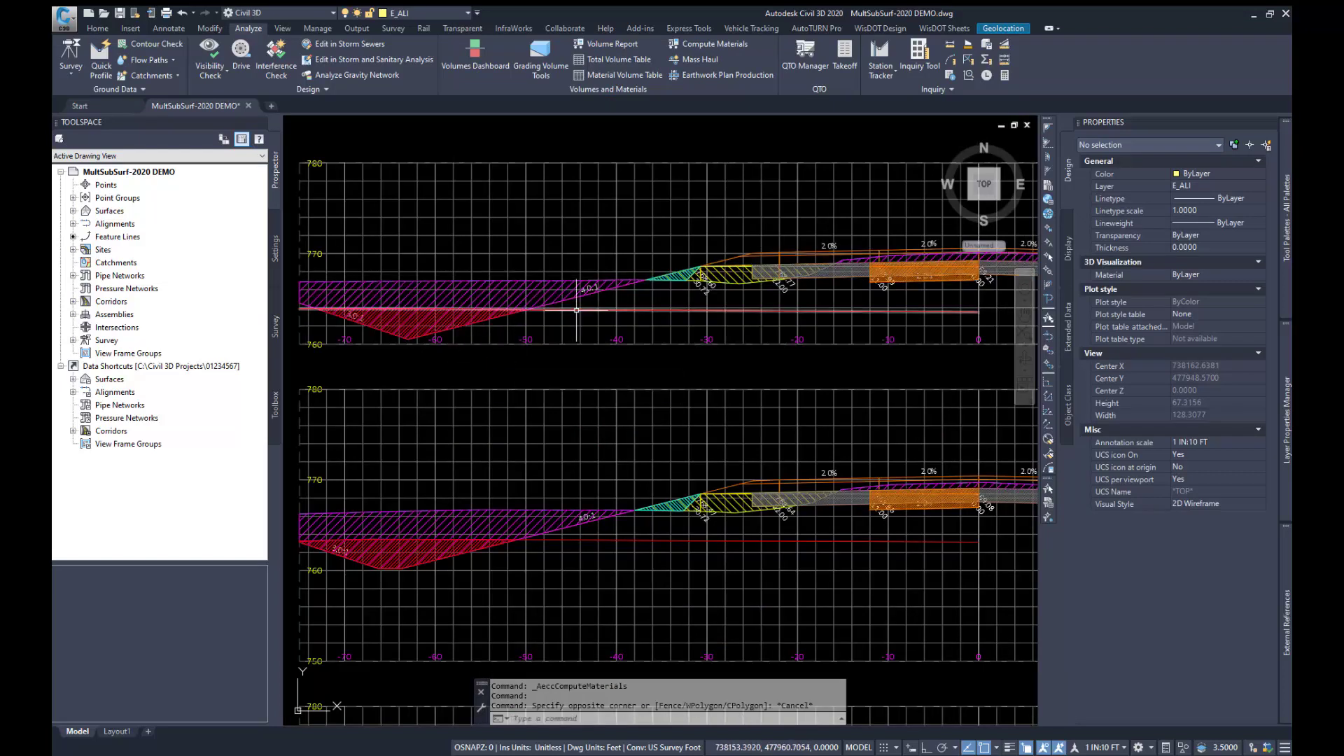
{"action": "scroll", "coordinate": [575, 312], "scroll_direction": "down", "scroll_amount": 5}
{"action": "scroll", "coordinate": [619, 324], "scroll_direction": "up", "scroll_amount": 3}
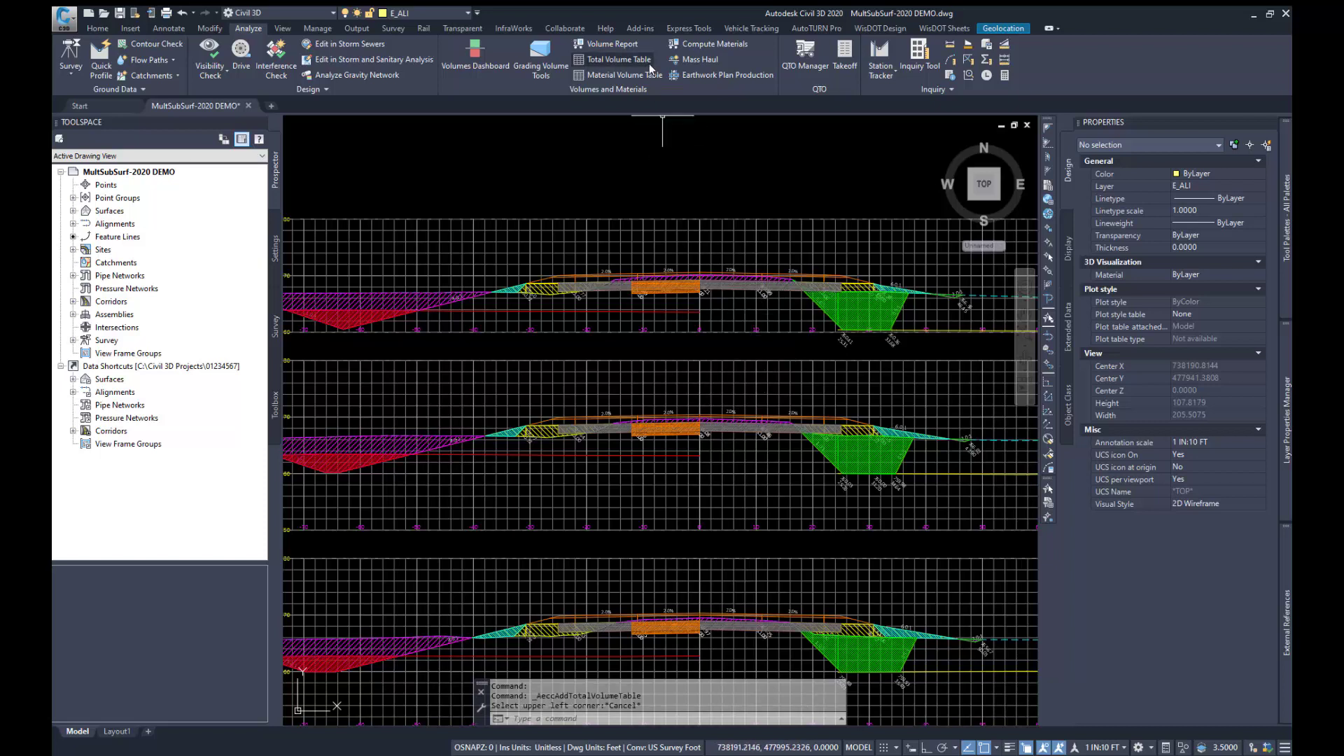
Step: In the section view group properties, add a Total Volume table with the WisDOT Standard style to Section View Group - 1
{"action": "scroll", "coordinate": [646, 329], "scroll_direction": "up", "scroll_amount": 2}
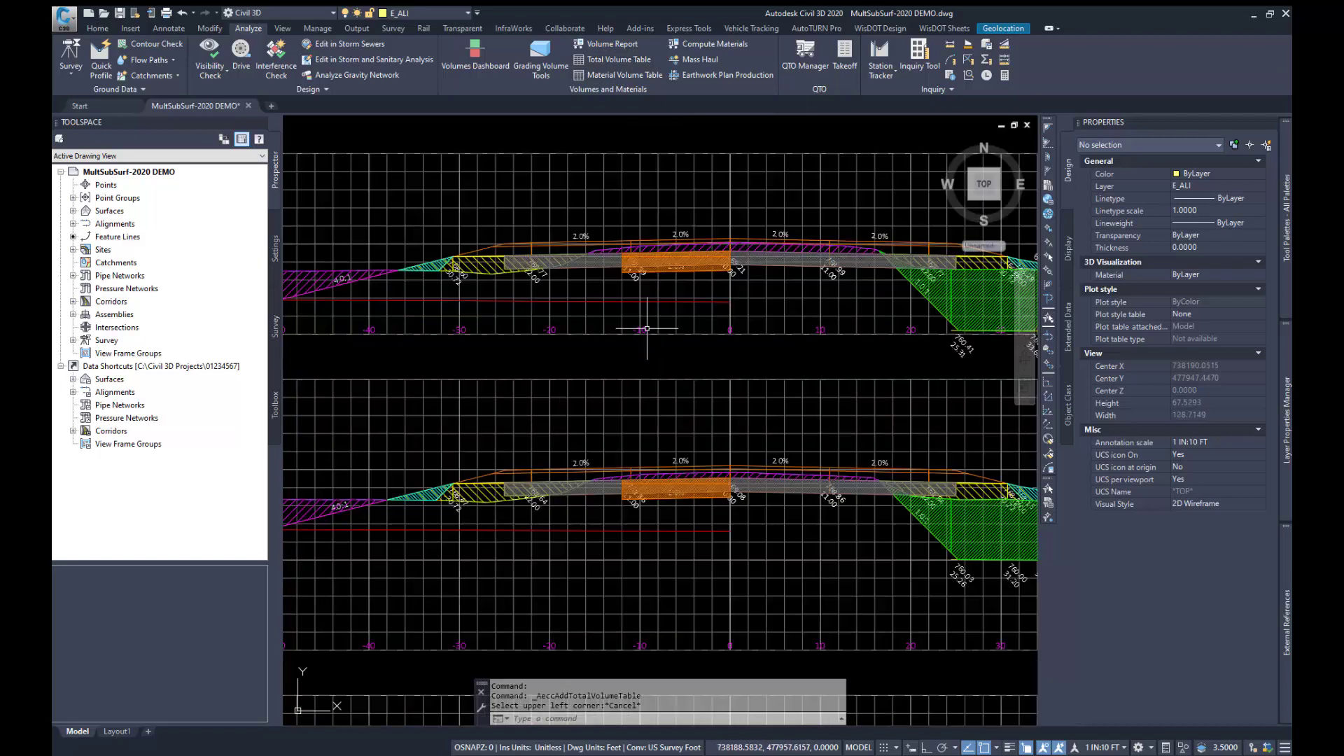
{"action": "left_click", "coordinate": [646, 331]}
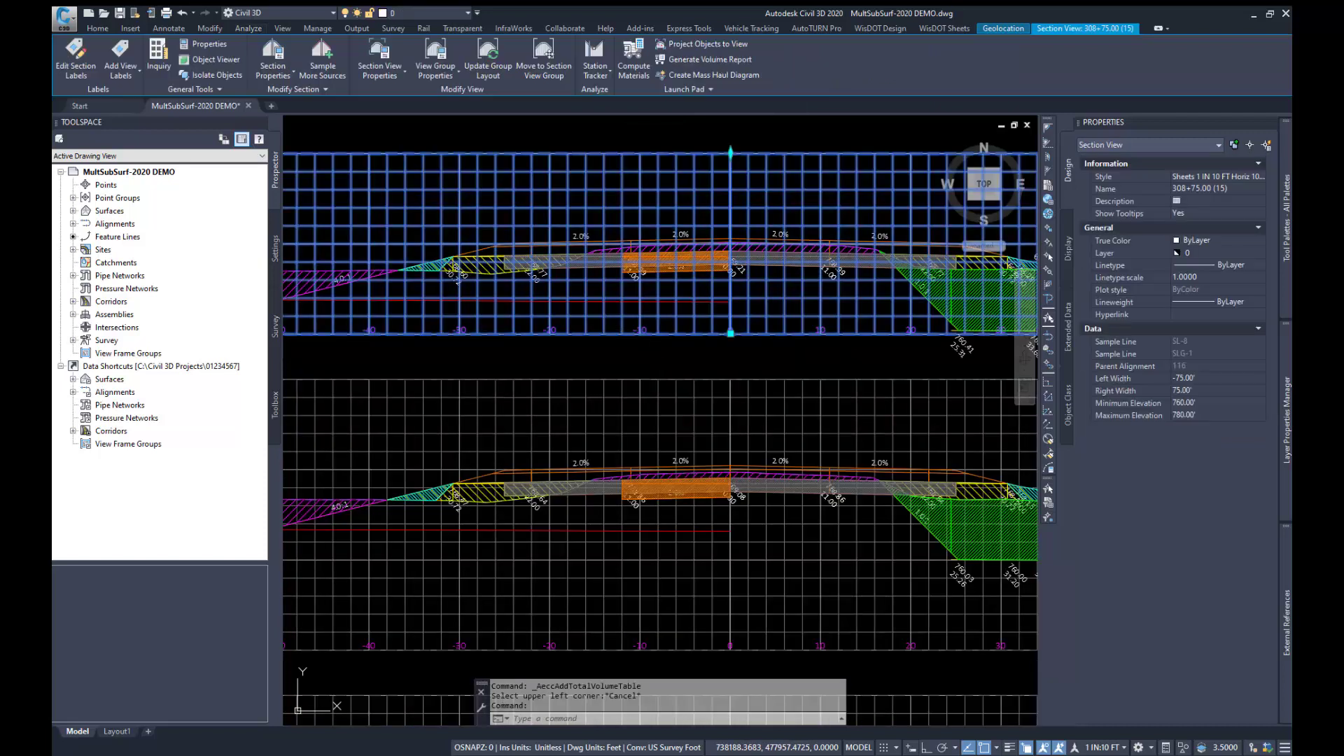
{"action": "left_click", "coordinate": [435, 56]}
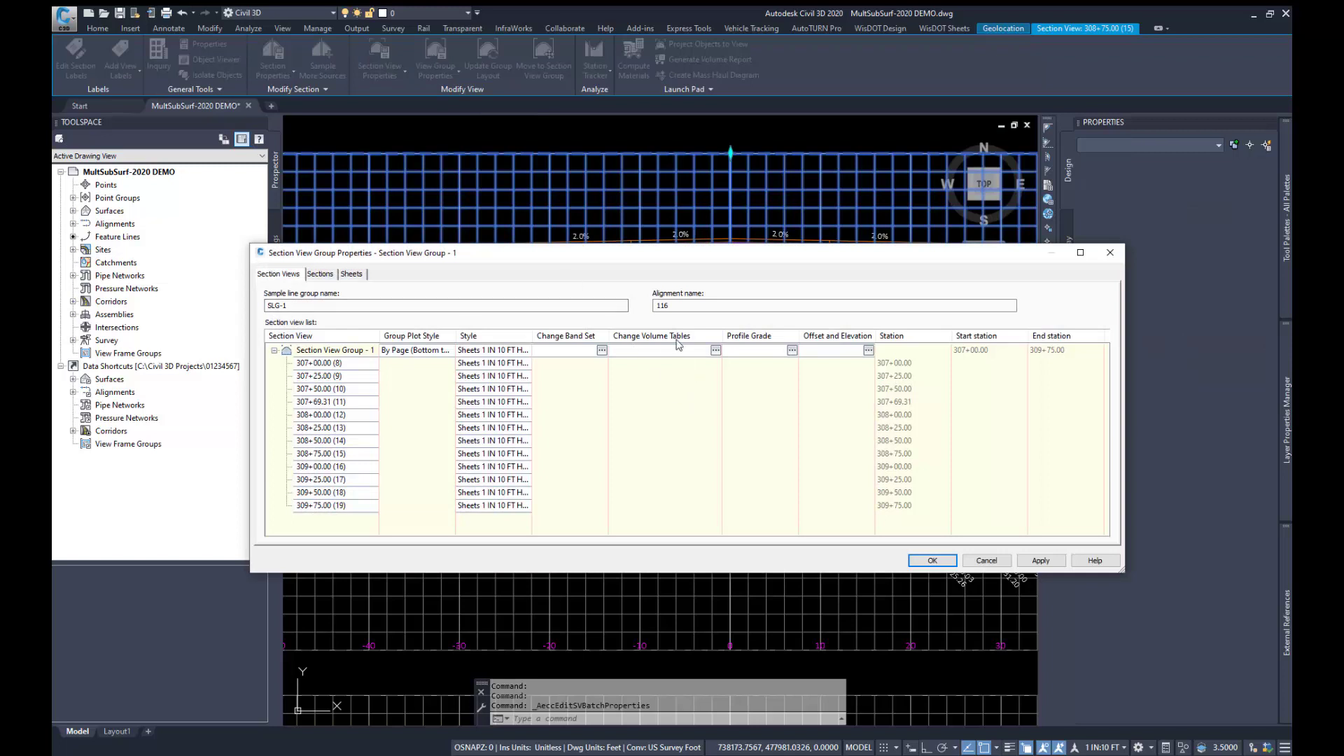
{"action": "left_click", "coordinate": [714, 351]}
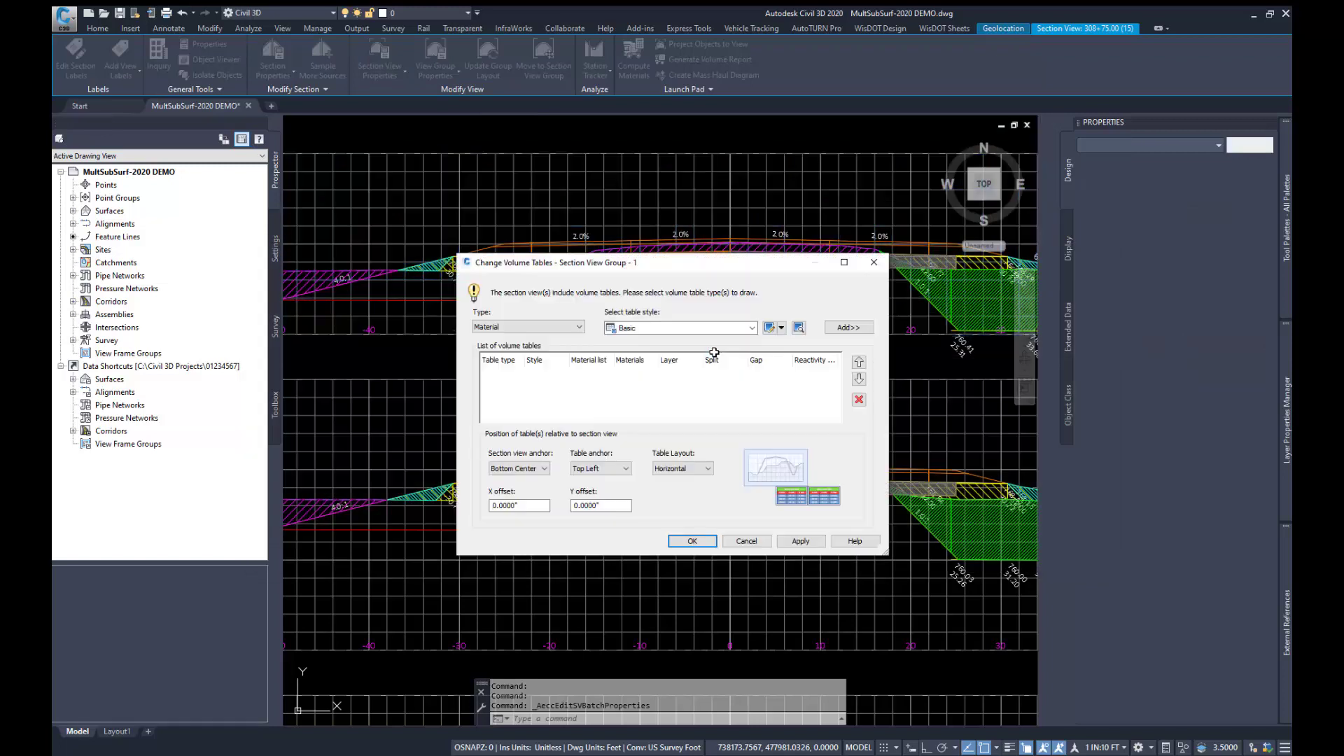
{"action": "left_click", "coordinate": [530, 327]}
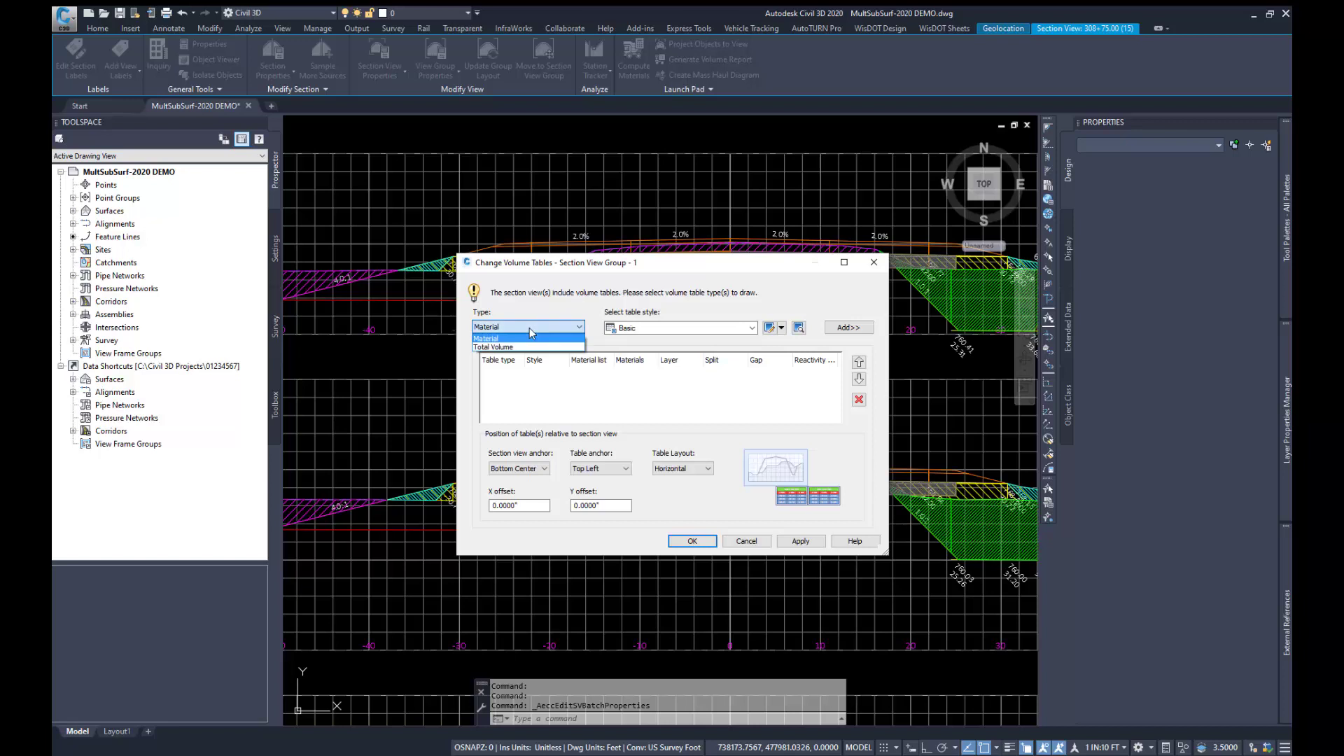
{"action": "left_click", "coordinate": [517, 346]}
{"action": "left_click", "coordinate": [641, 328]}
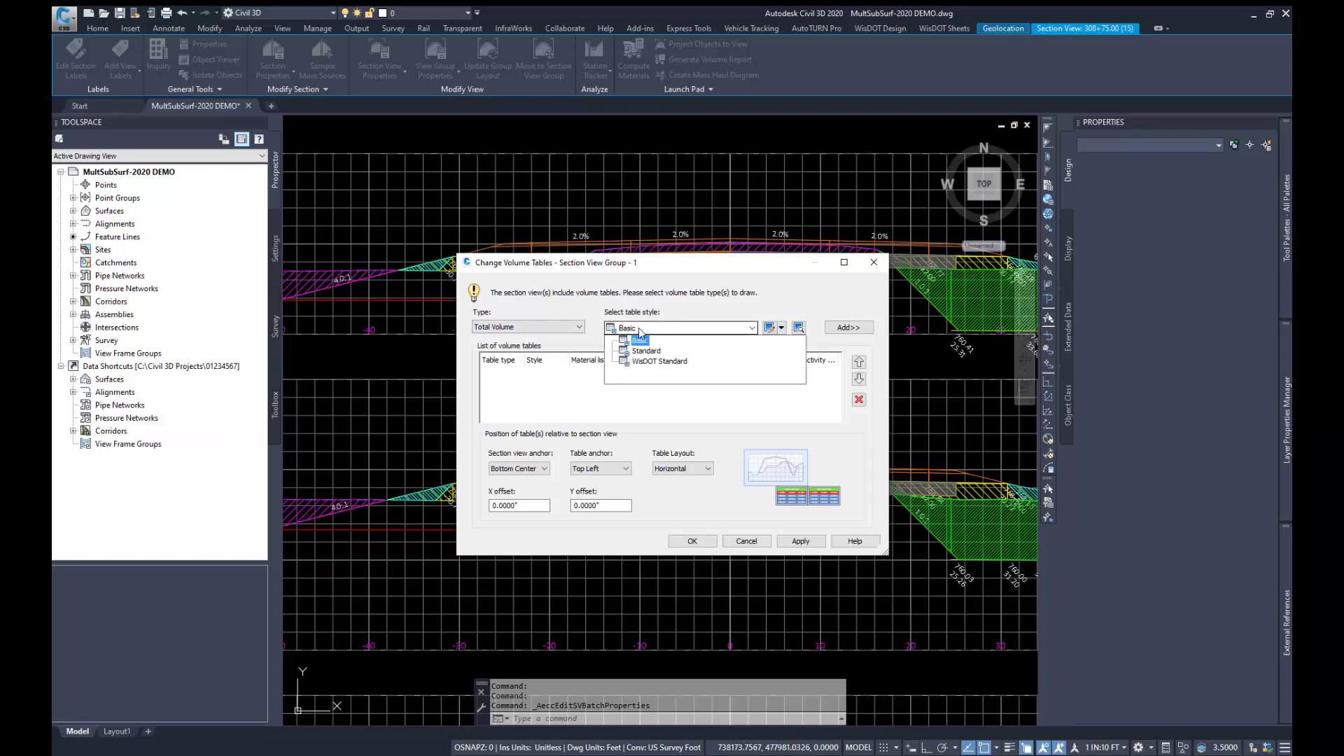
{"action": "left_click", "coordinate": [654, 362]}
{"action": "left_click", "coordinate": [843, 328]}
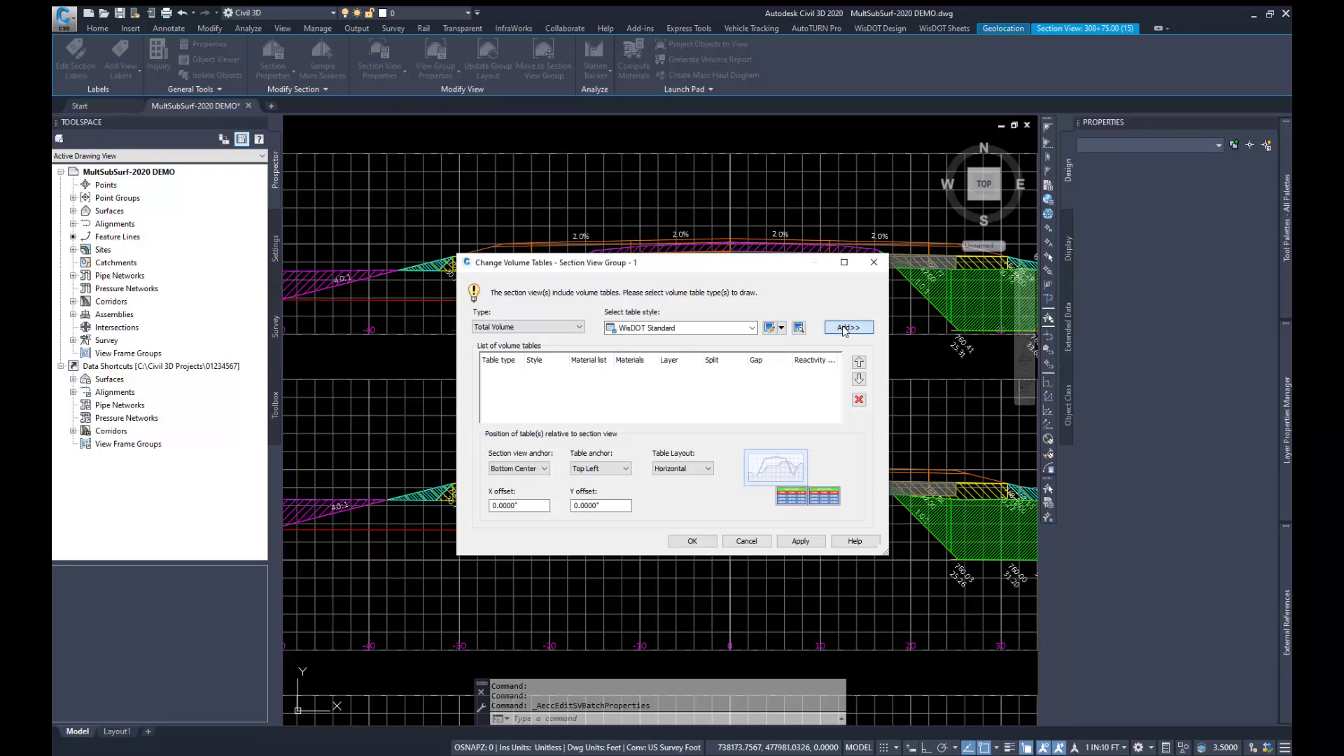
Step: Add a Material volume table with the WisDOT Standard style and all materials to Section View Group - 1, and apply the group properties
{"action": "left_click", "coordinate": [525, 327]}
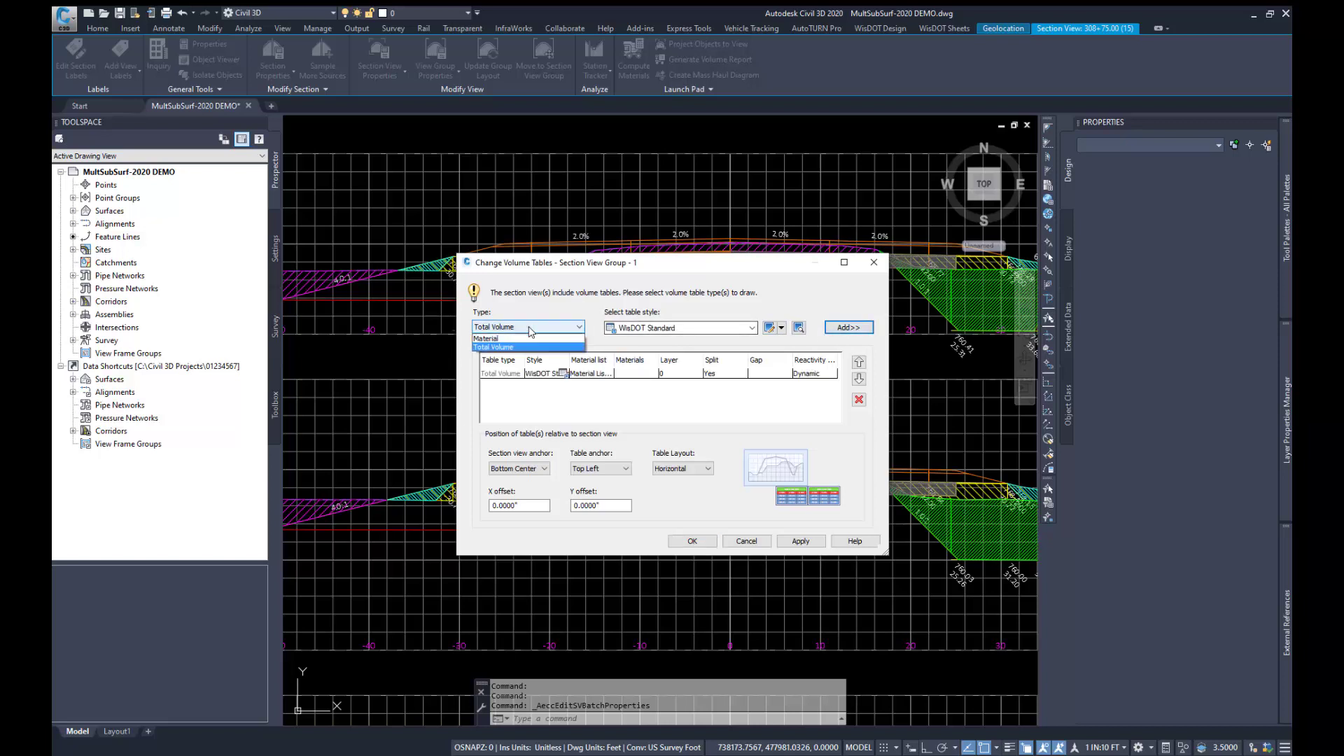
{"action": "left_click", "coordinate": [523, 339]}
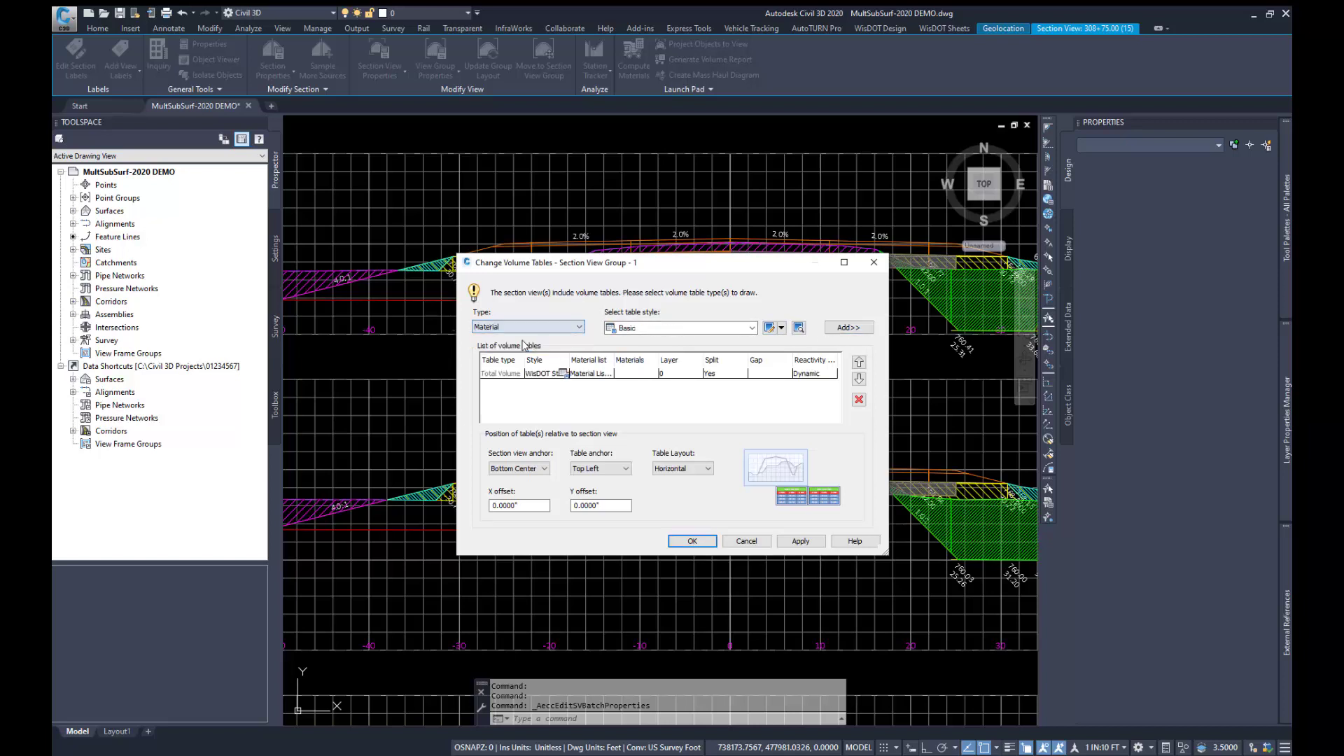
{"action": "left_click", "coordinate": [630, 328]}
{"action": "left_click", "coordinate": [657, 362]}
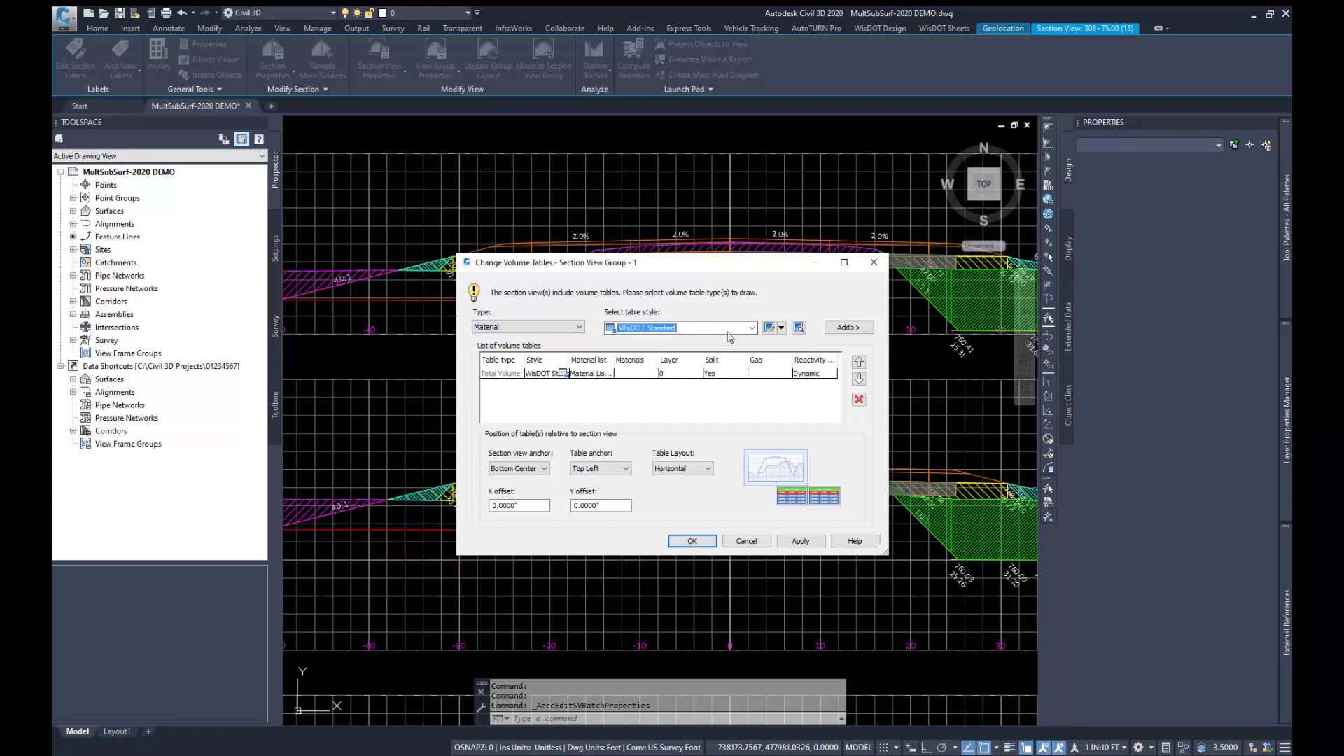
{"action": "left_click", "coordinate": [834, 329]}
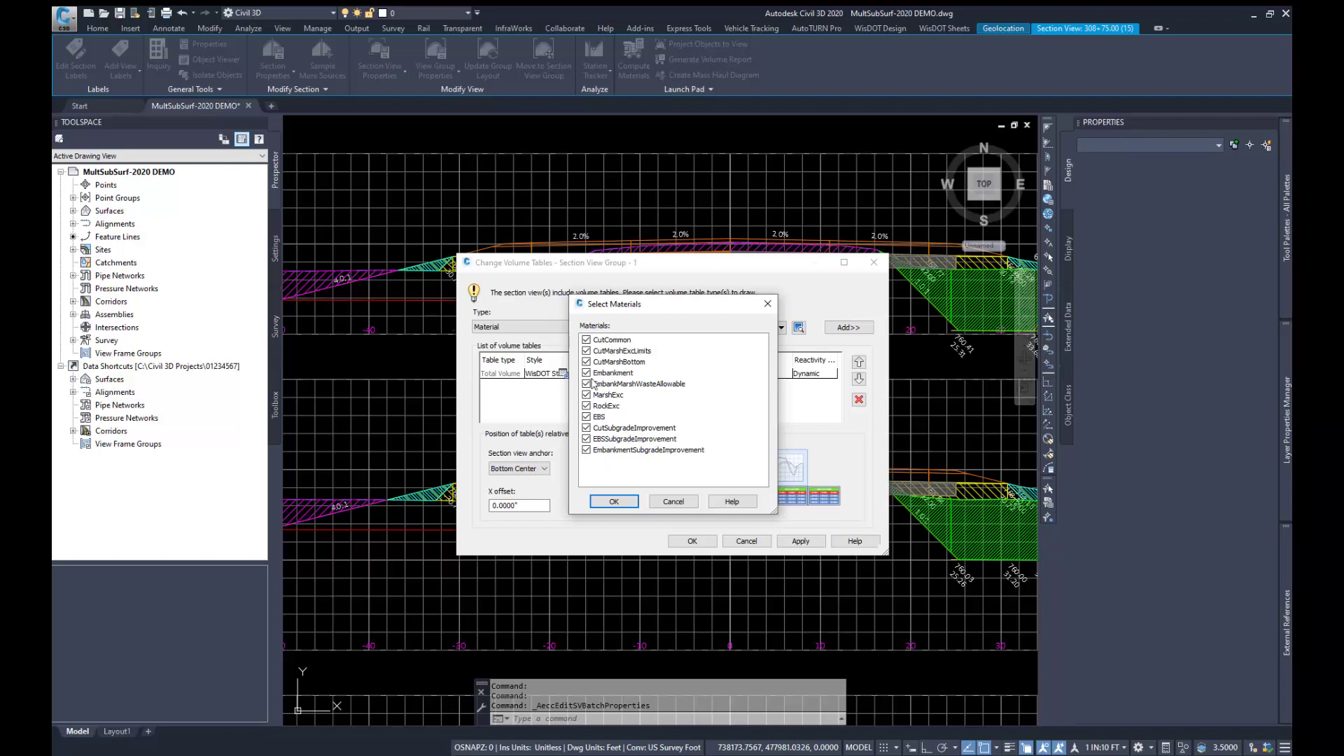
{"action": "left_click", "coordinate": [608, 500]}
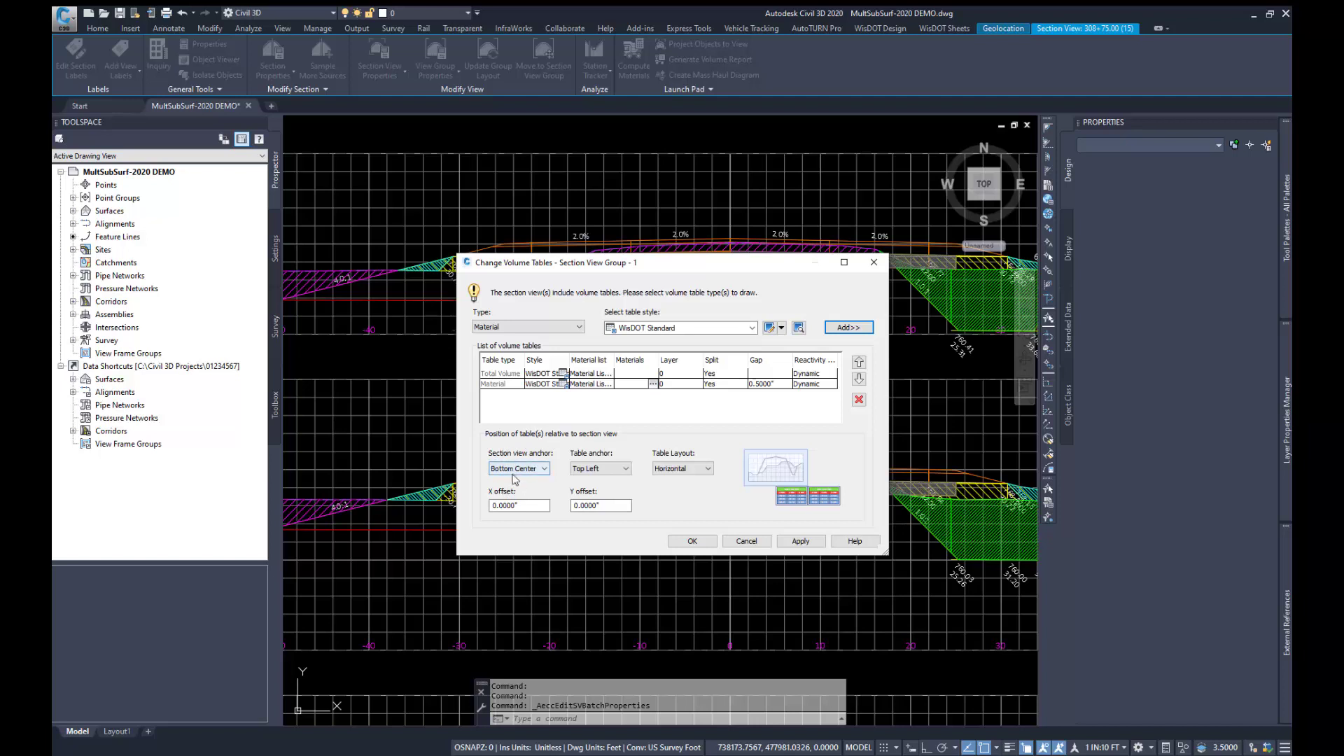
{"action": "left_click", "coordinate": [700, 543]}
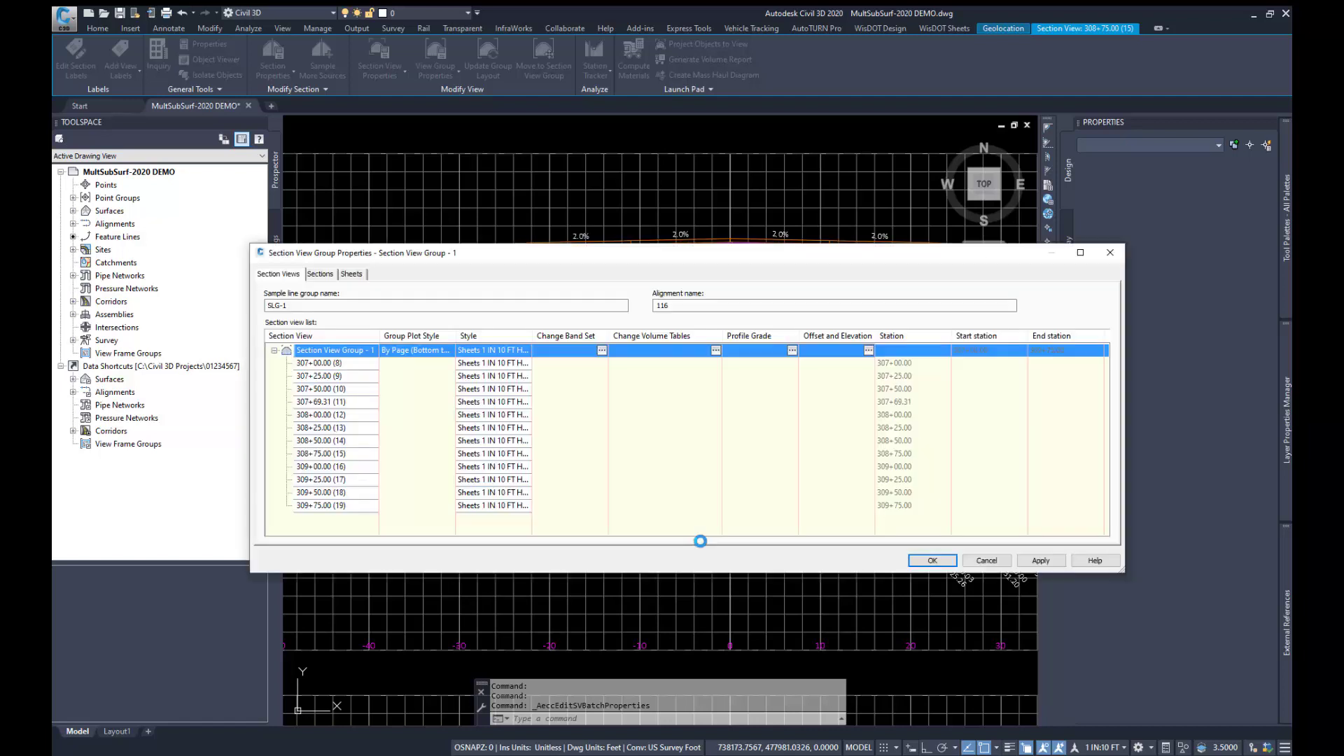
{"action": "left_click", "coordinate": [915, 561]}
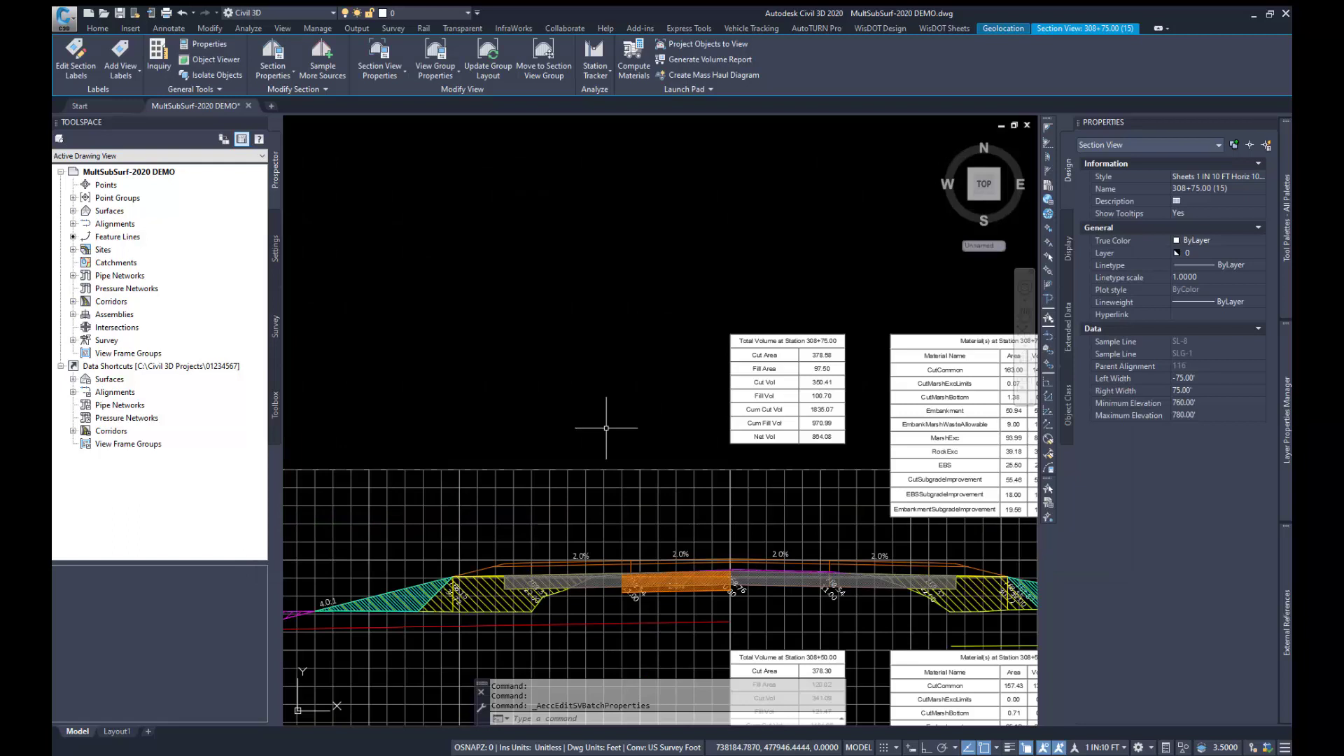
Step: Update the section view group layout to space the views around their volume tables
{"action": "scroll", "coordinate": [429, 396], "scroll_direction": "down", "scroll_amount": 2}
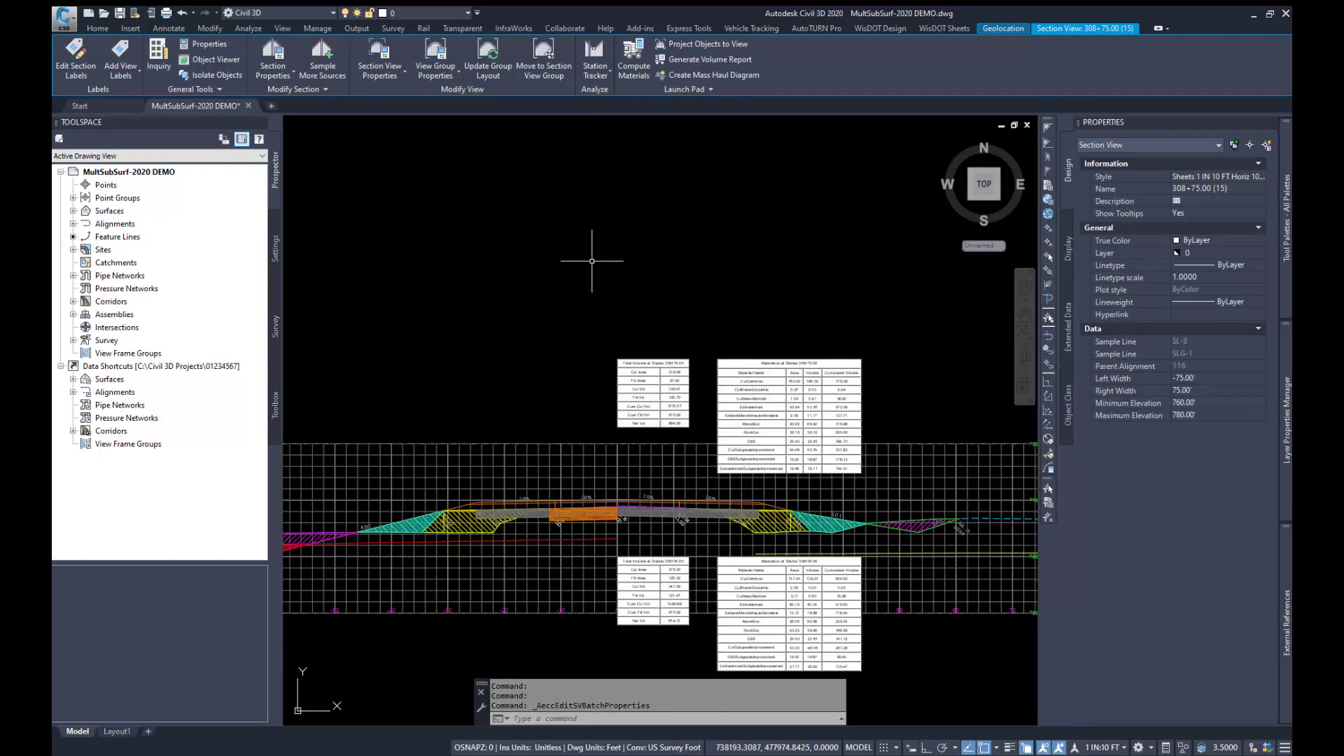
{"action": "left_click", "coordinate": [488, 51]}
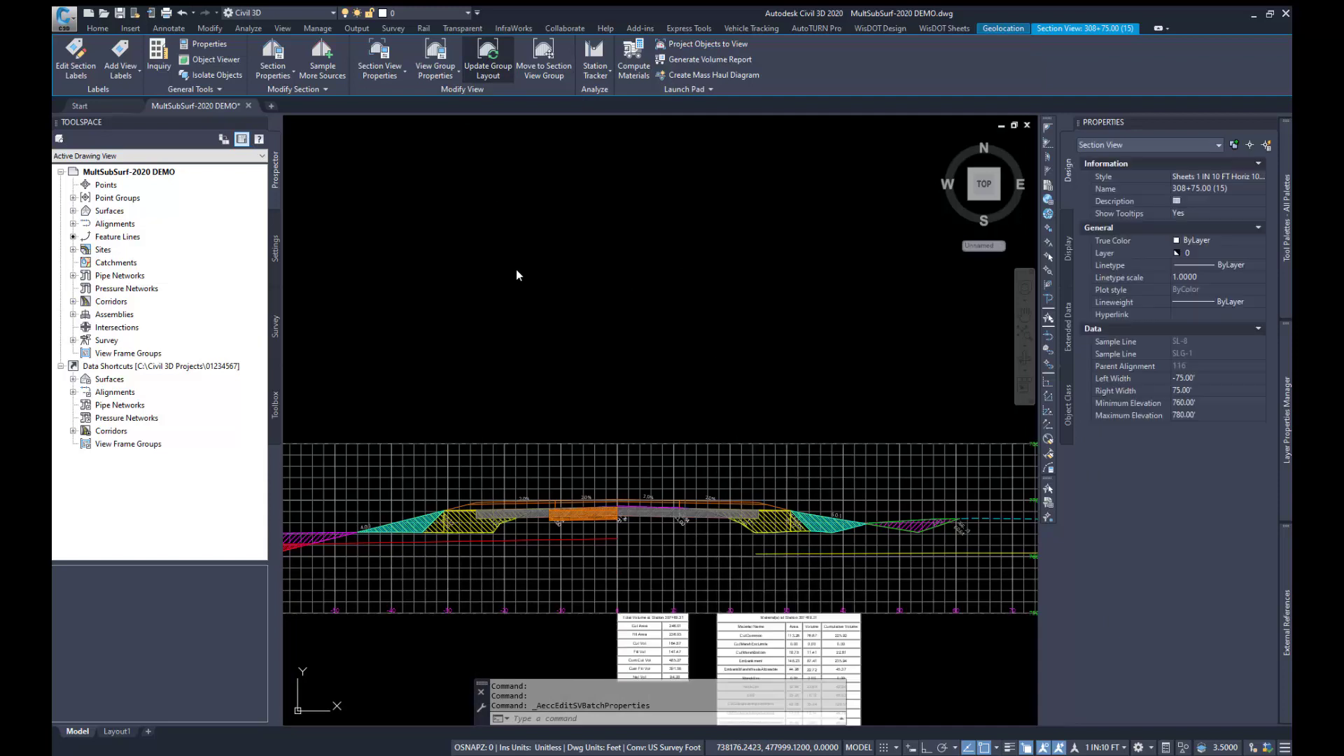
{"action": "scroll", "coordinate": [516, 268], "scroll_direction": "down", "scroll_amount": 3}
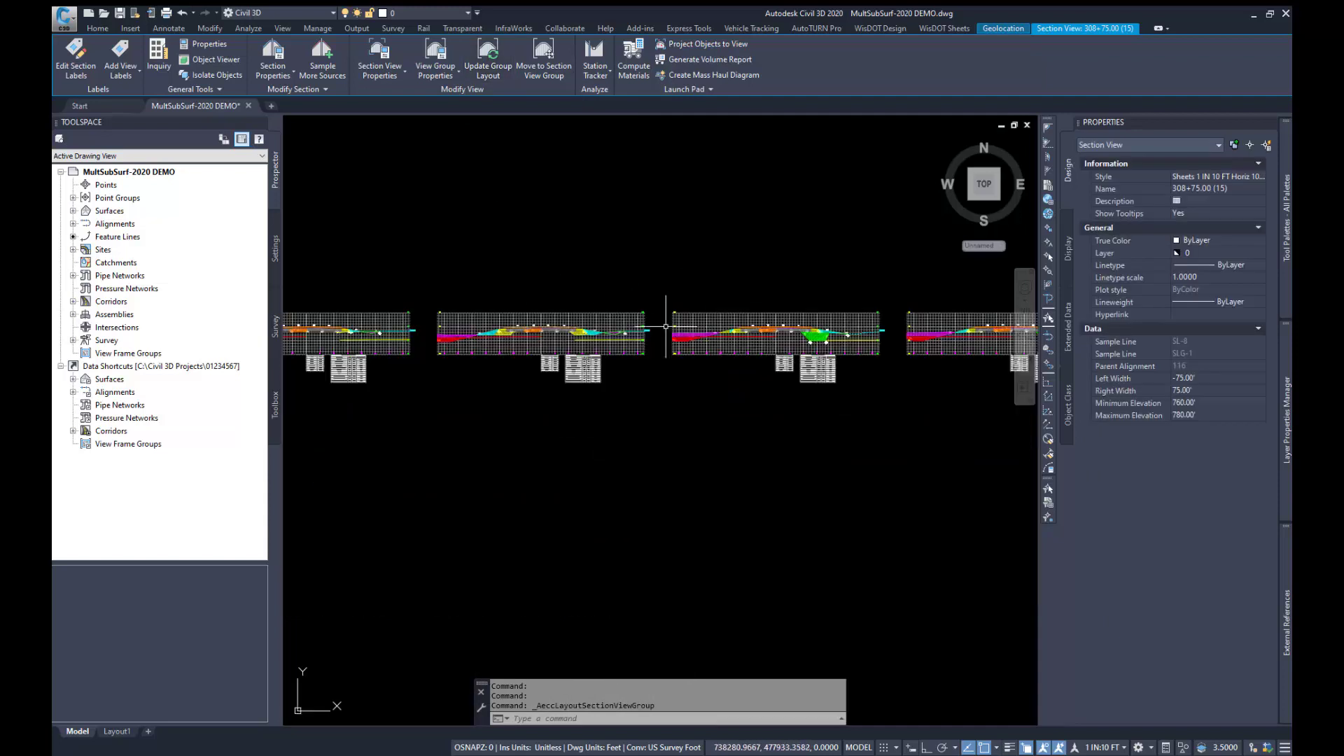
Step: Examine the volume tables and the overlapping hatched material areas near the shoulder in section view 307+69.31
{"action": "scroll", "coordinate": [553, 345], "scroll_direction": "up", "scroll_amount": 3}
{"action": "scroll", "coordinate": [553, 344], "scroll_direction": "up", "scroll_amount": 5}
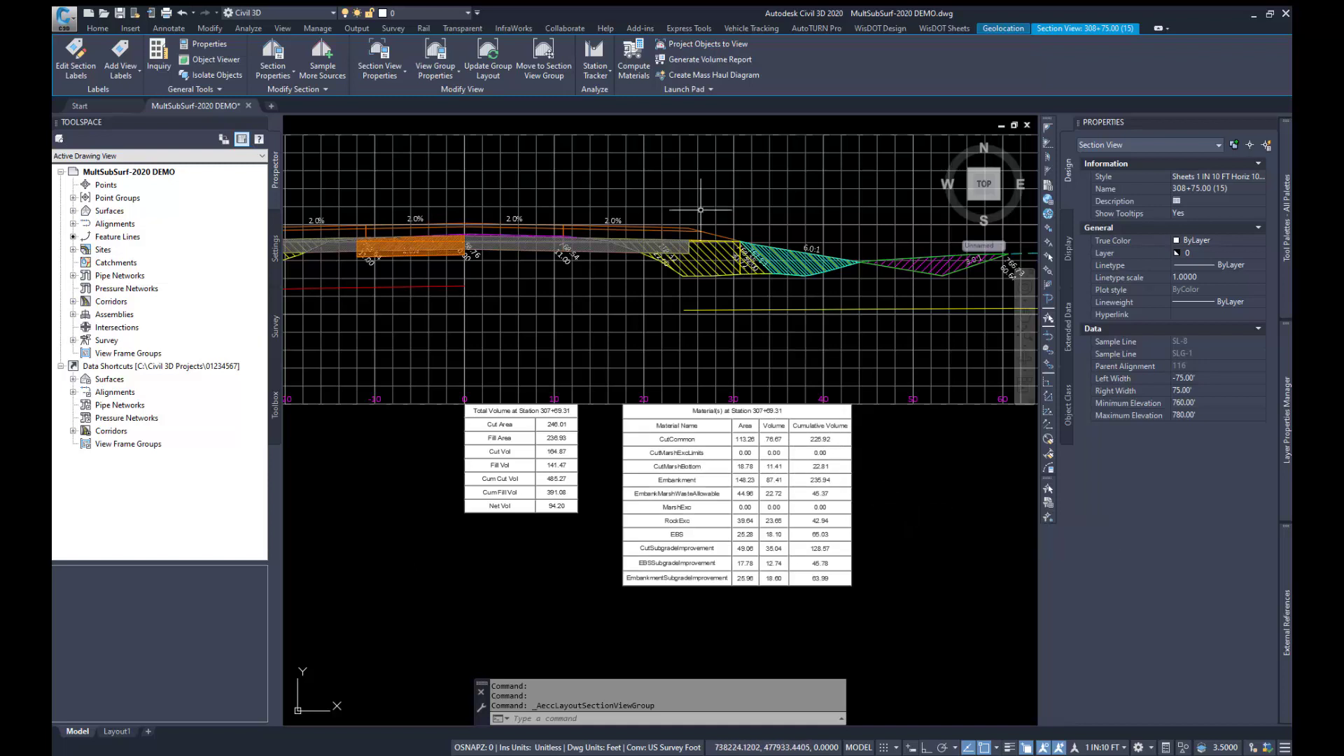
{"action": "scroll", "coordinate": [700, 209], "scroll_direction": "up", "scroll_amount": 4}
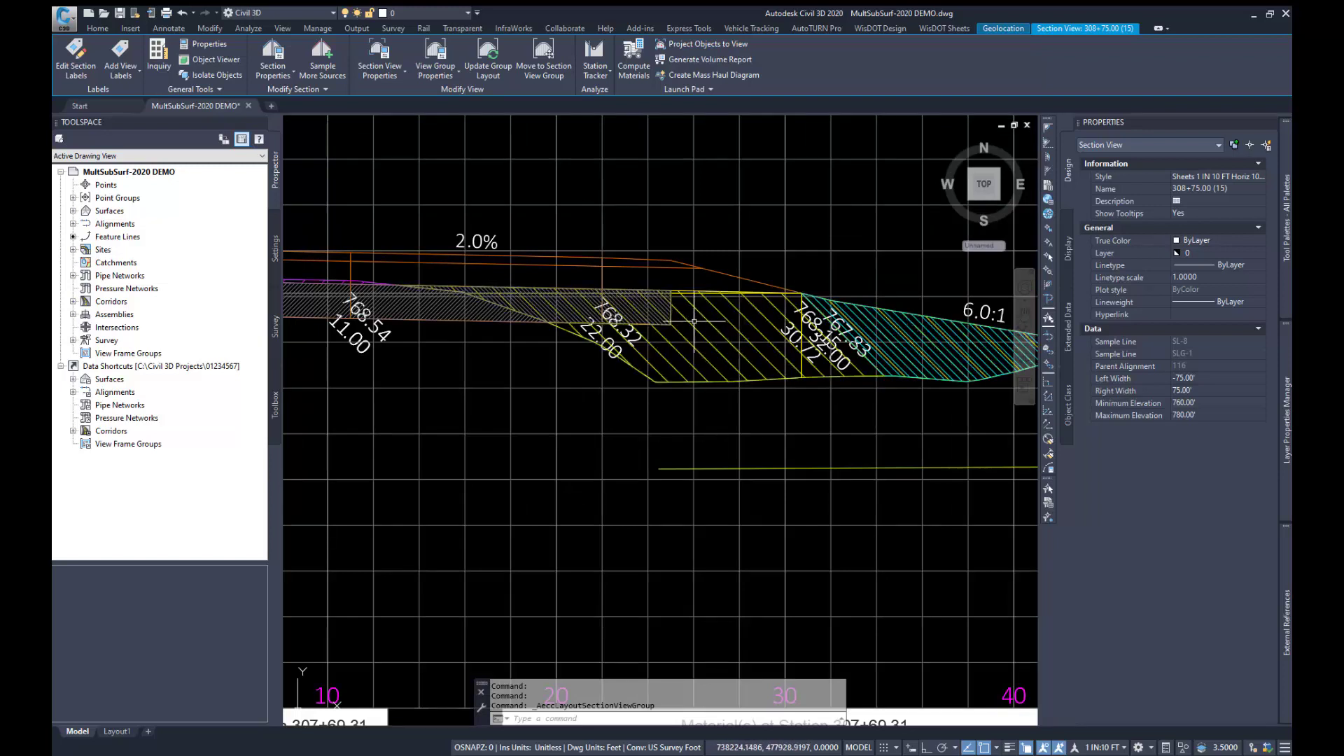
{"action": "mouse_move", "coordinate": [587, 309]}
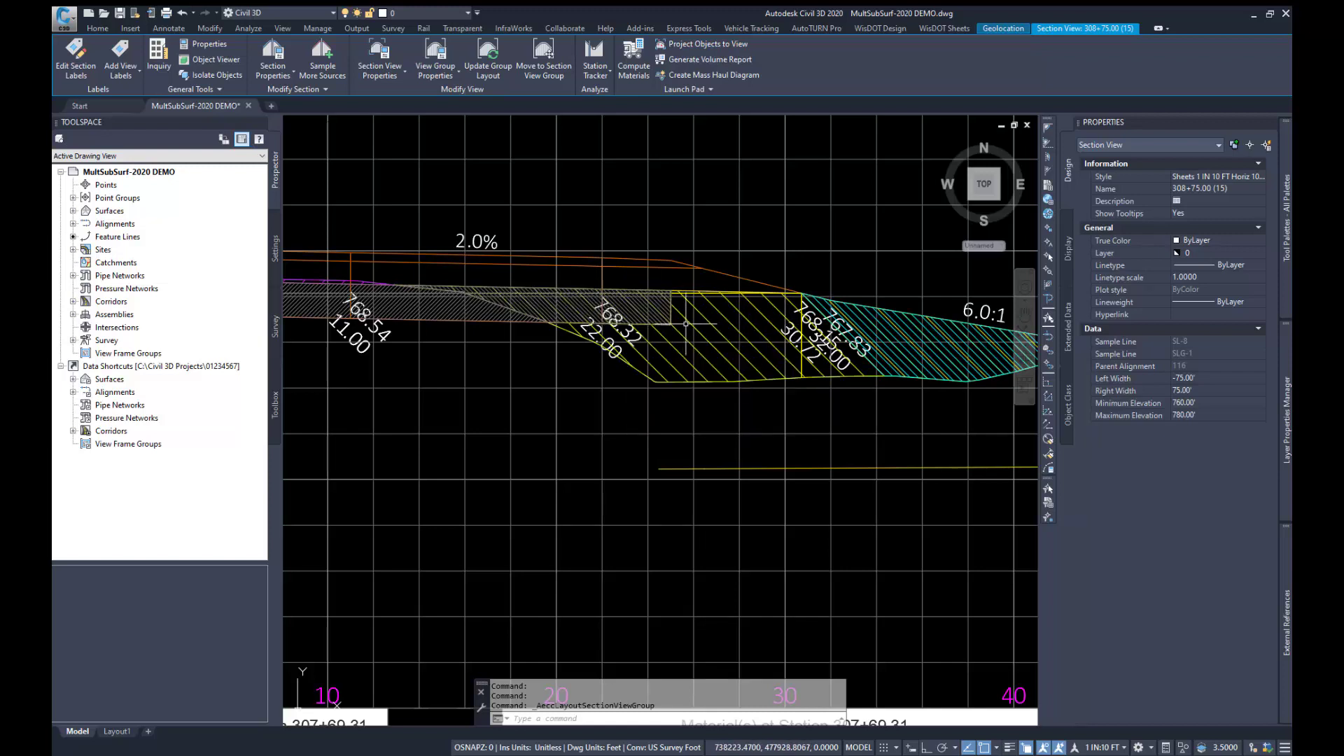
{"action": "mouse_move", "coordinate": [692, 322]}
{"action": "mouse_move", "coordinate": [651, 308]}
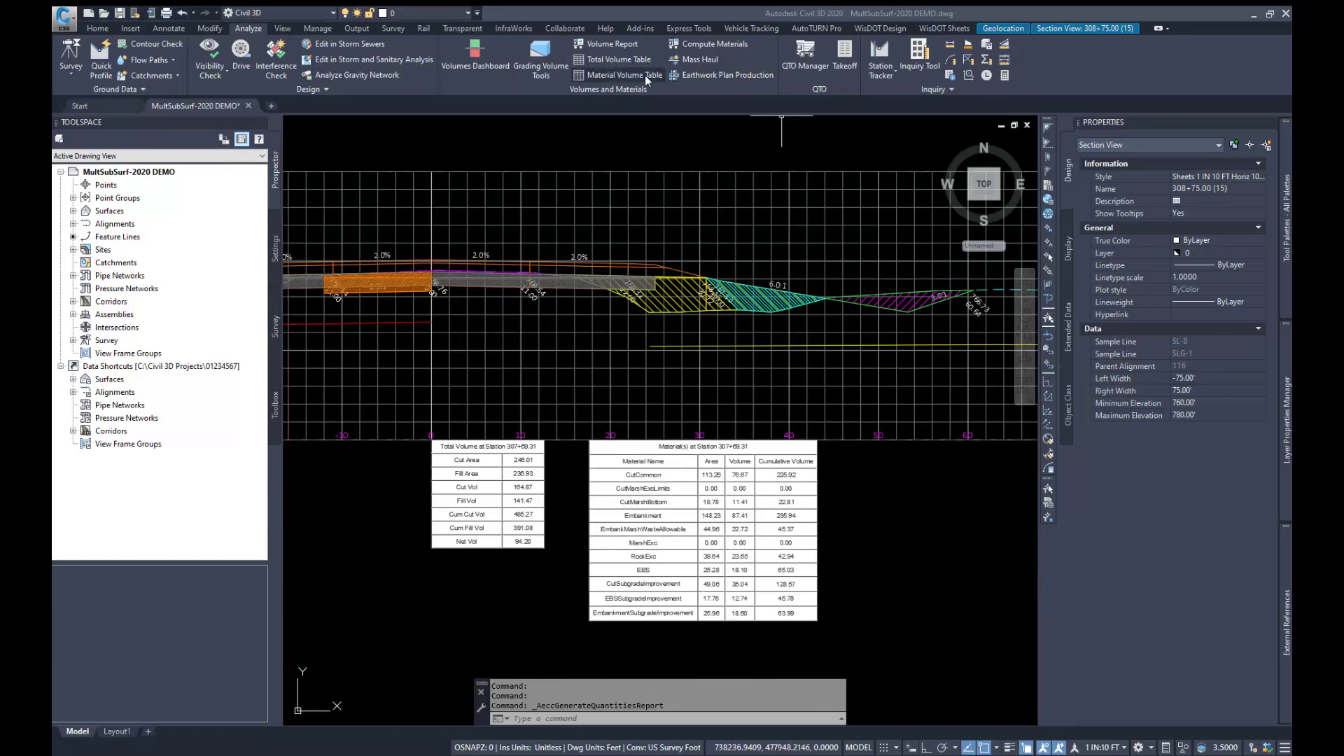
Step: Create a WisDOT Standard material volume table for EmbankMarshWasteAllowable and place it in the empty space between the section views
{"action": "left_click", "coordinate": [609, 76]}
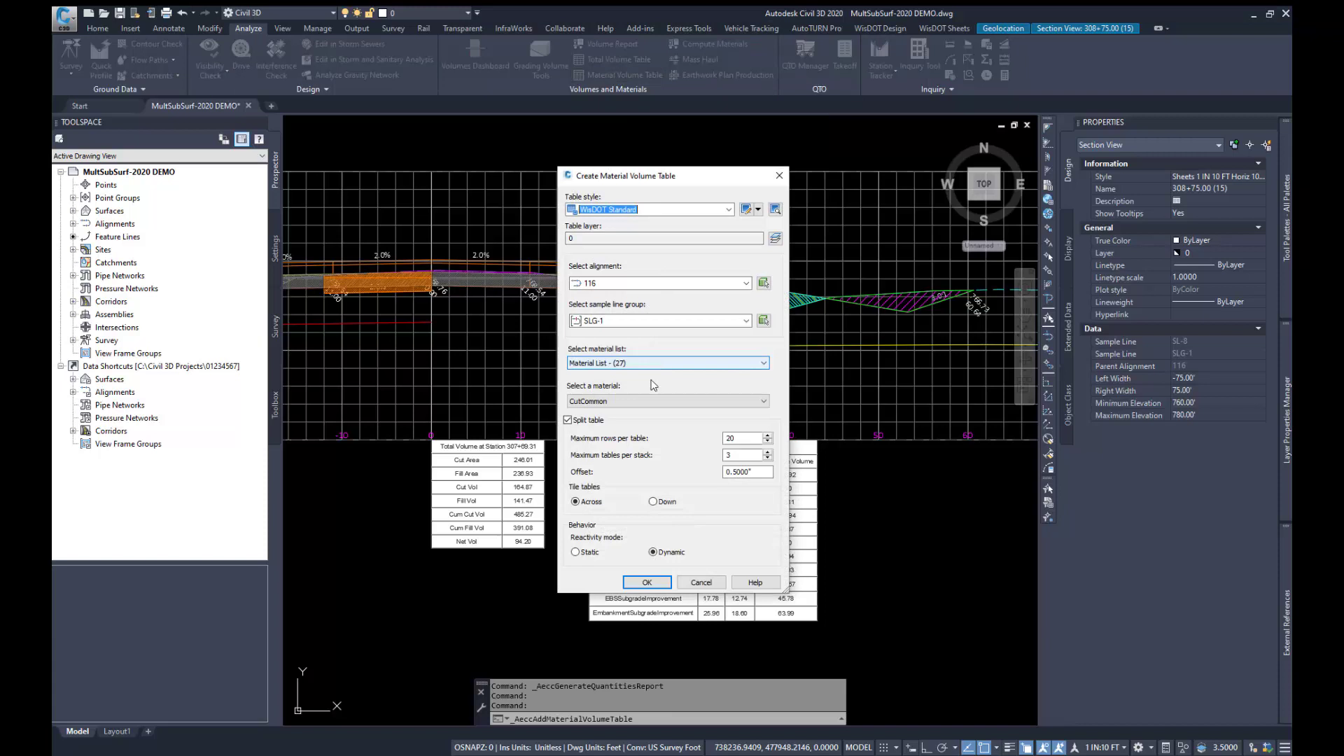
{"action": "left_click", "coordinate": [645, 403]}
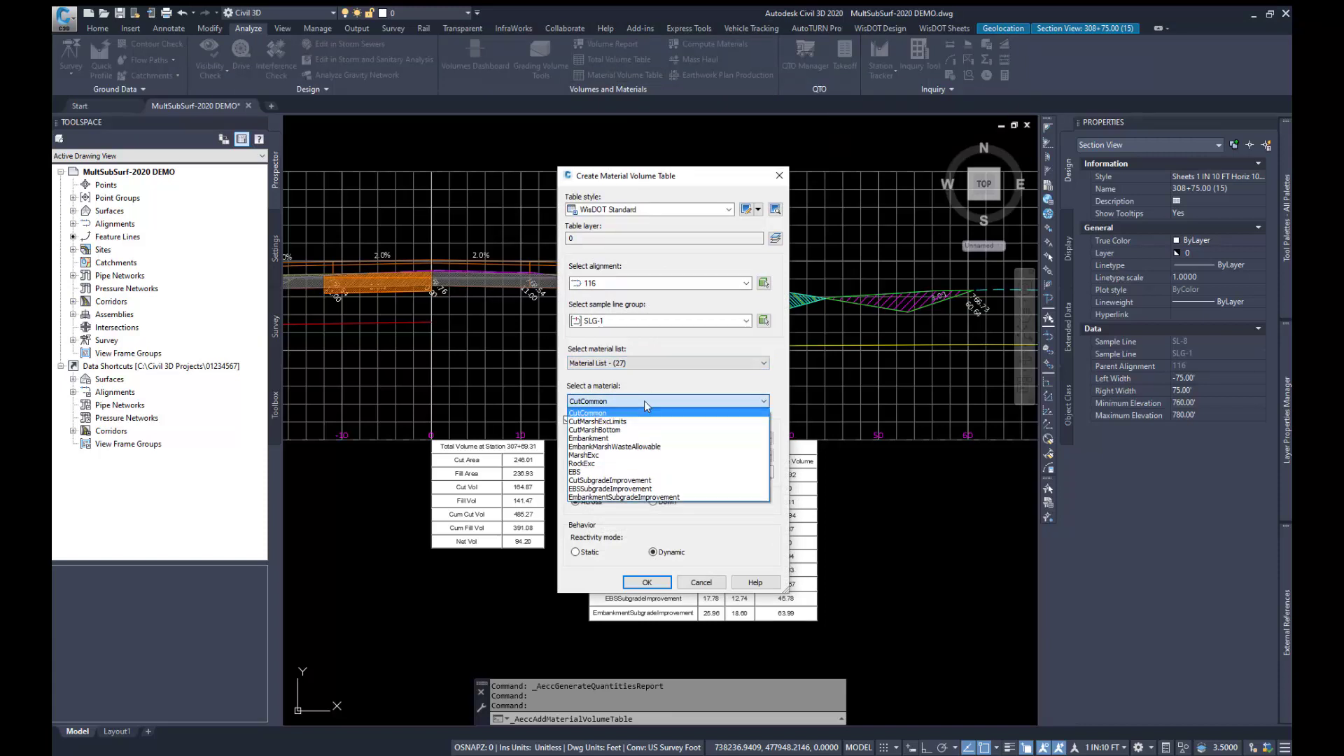
{"action": "left_click", "coordinate": [677, 452]}
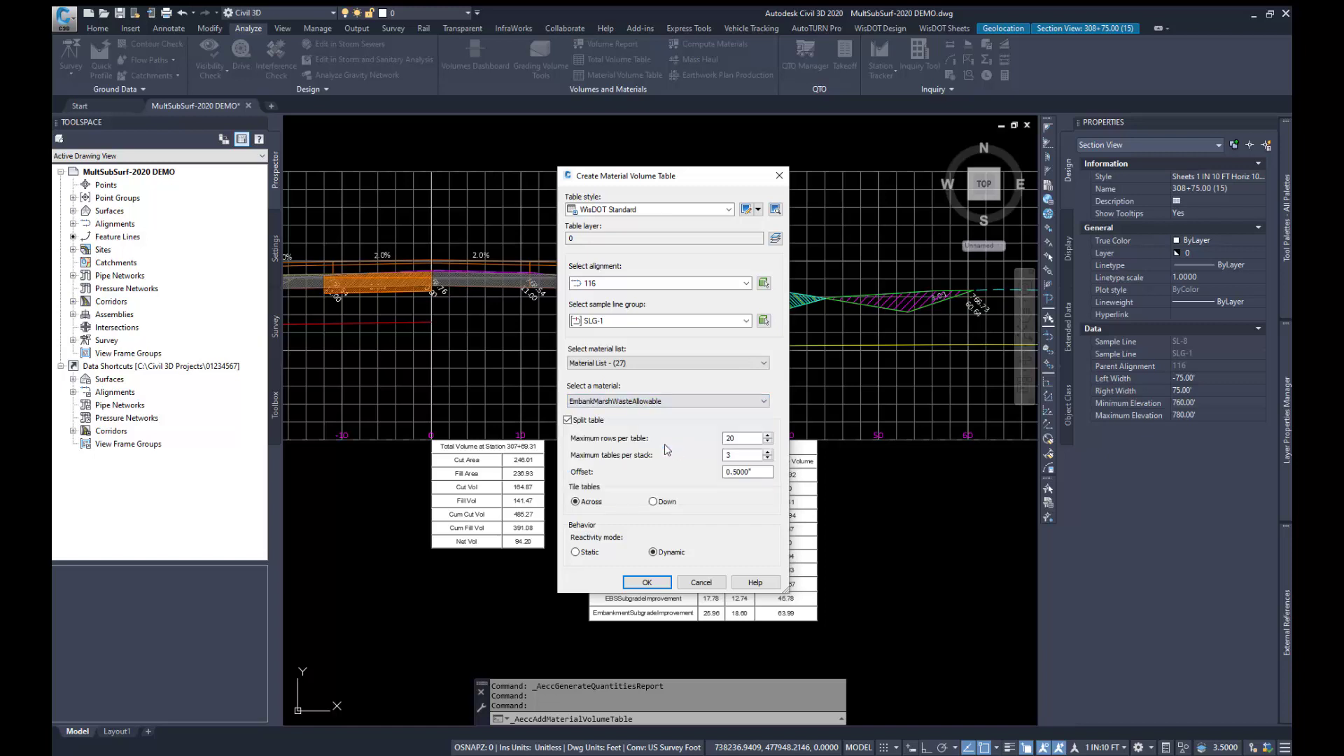
{"action": "left_click", "coordinate": [647, 582]}
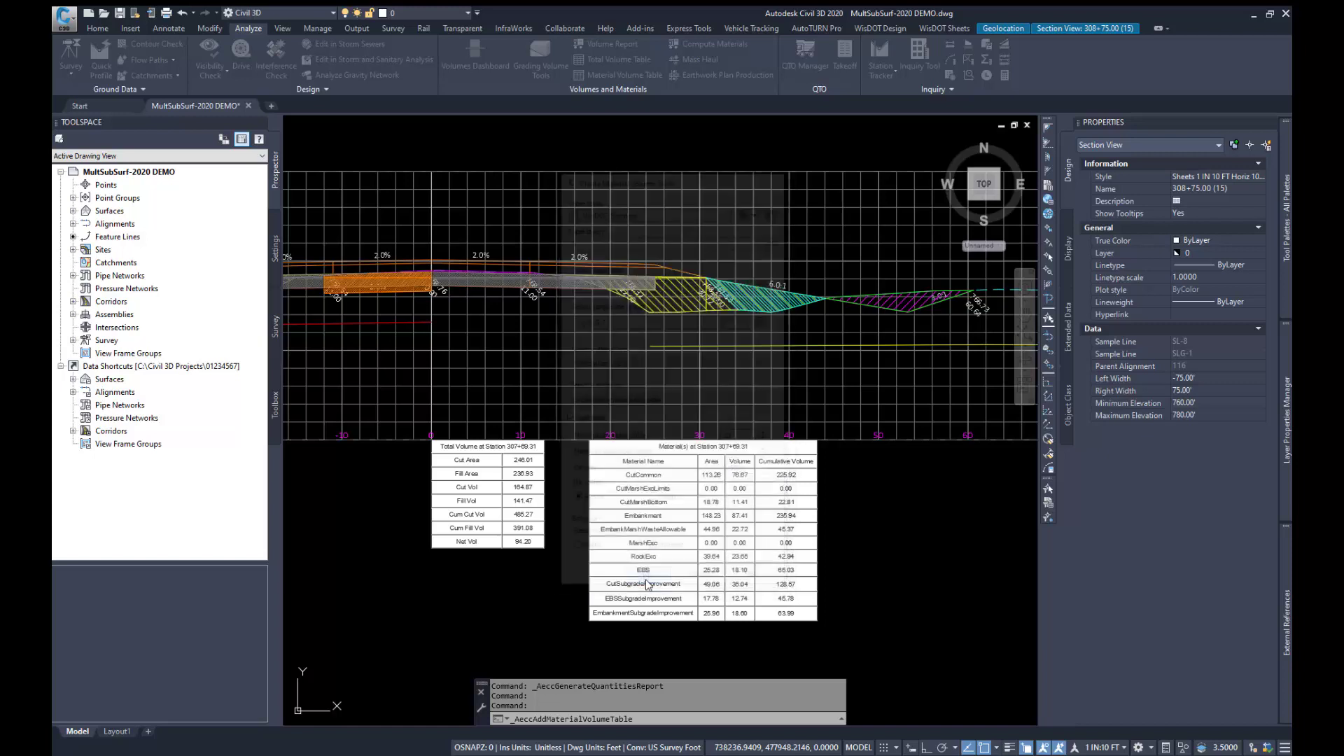
{"action": "scroll", "coordinate": [455, 479], "scroll_direction": "down", "scroll_amount": 3}
{"action": "scroll", "coordinate": [750, 542], "scroll_direction": "up", "scroll_amount": 2}
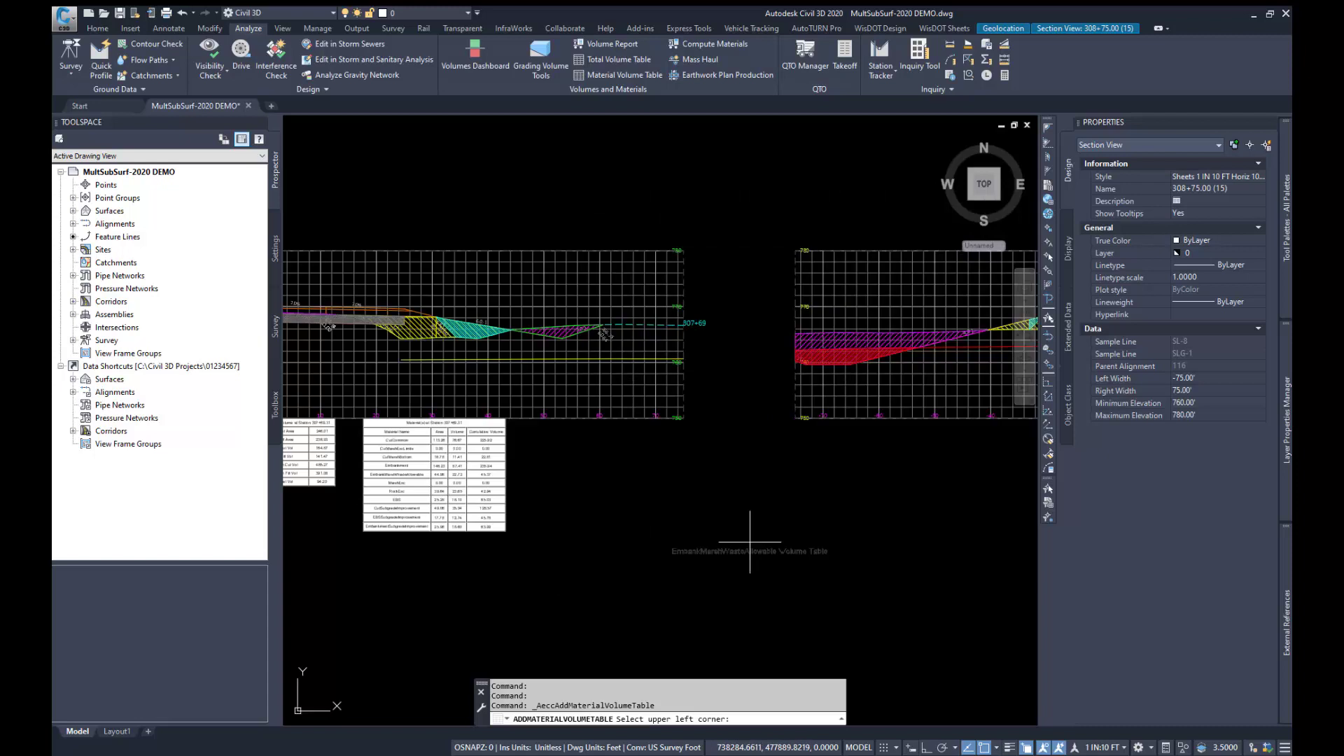
{"action": "left_click", "coordinate": [710, 502]}
{"action": "scroll", "coordinate": [625, 473], "scroll_direction": "down", "scroll_amount": 3}
{"action": "scroll", "coordinate": [731, 555], "scroll_direction": "up", "scroll_amount": 6}
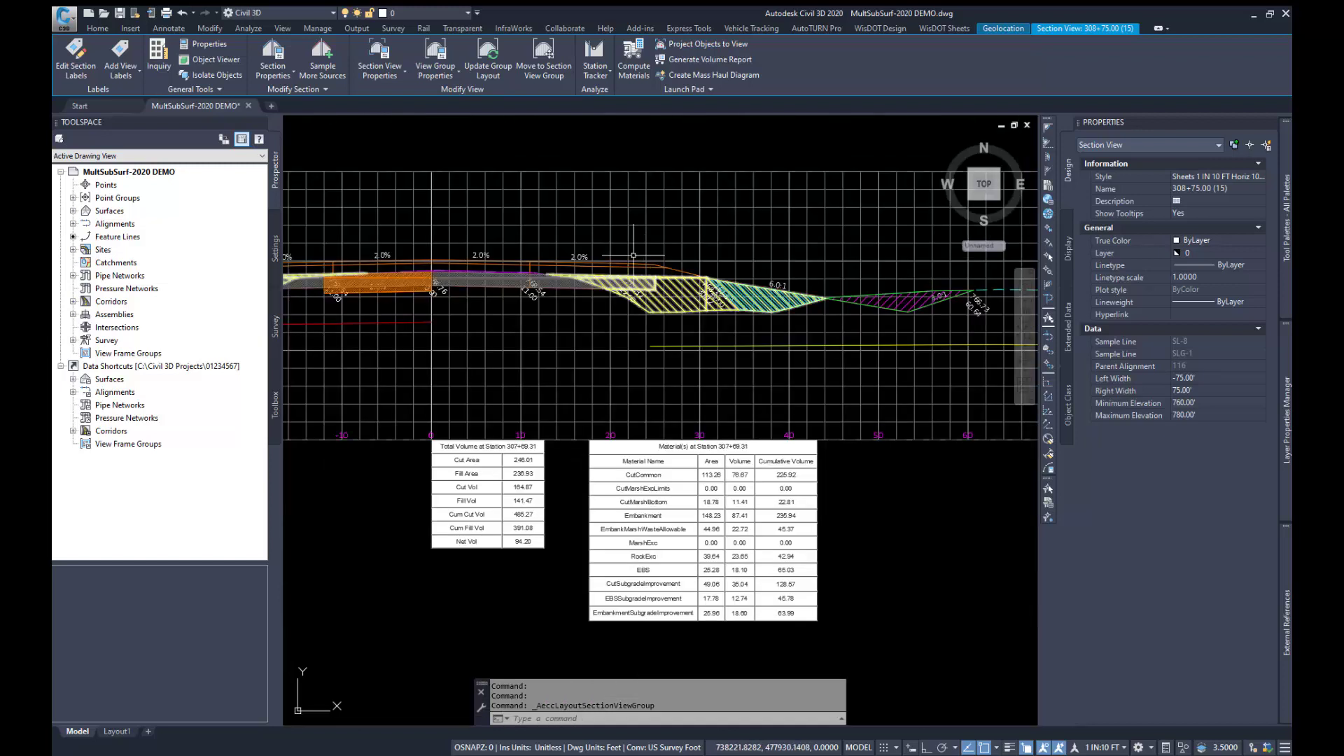
Step: Generate the volume report for alignment 116, SLG-1 and Material List - (27) as displayed XML, and review its material definitions and cross-section data
{"action": "left_click", "coordinate": [249, 29]}
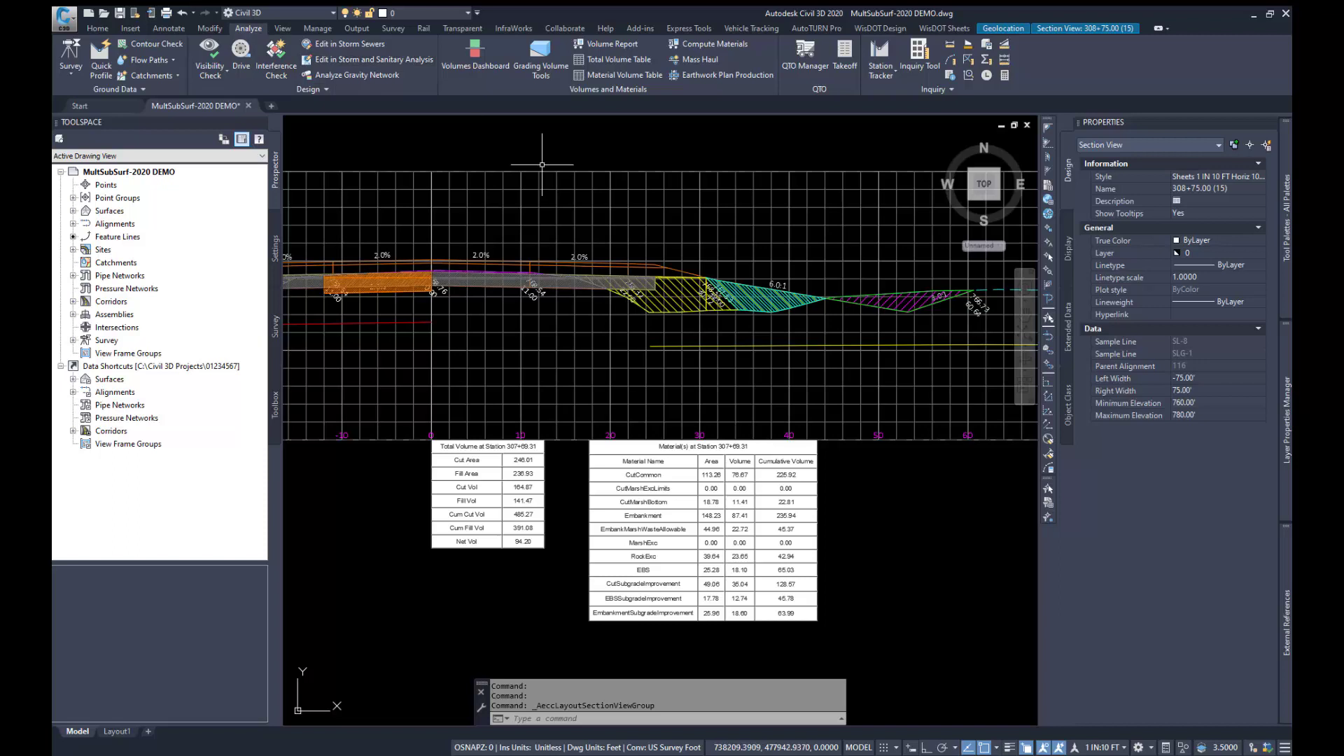
{"action": "left_click", "coordinate": [607, 43]}
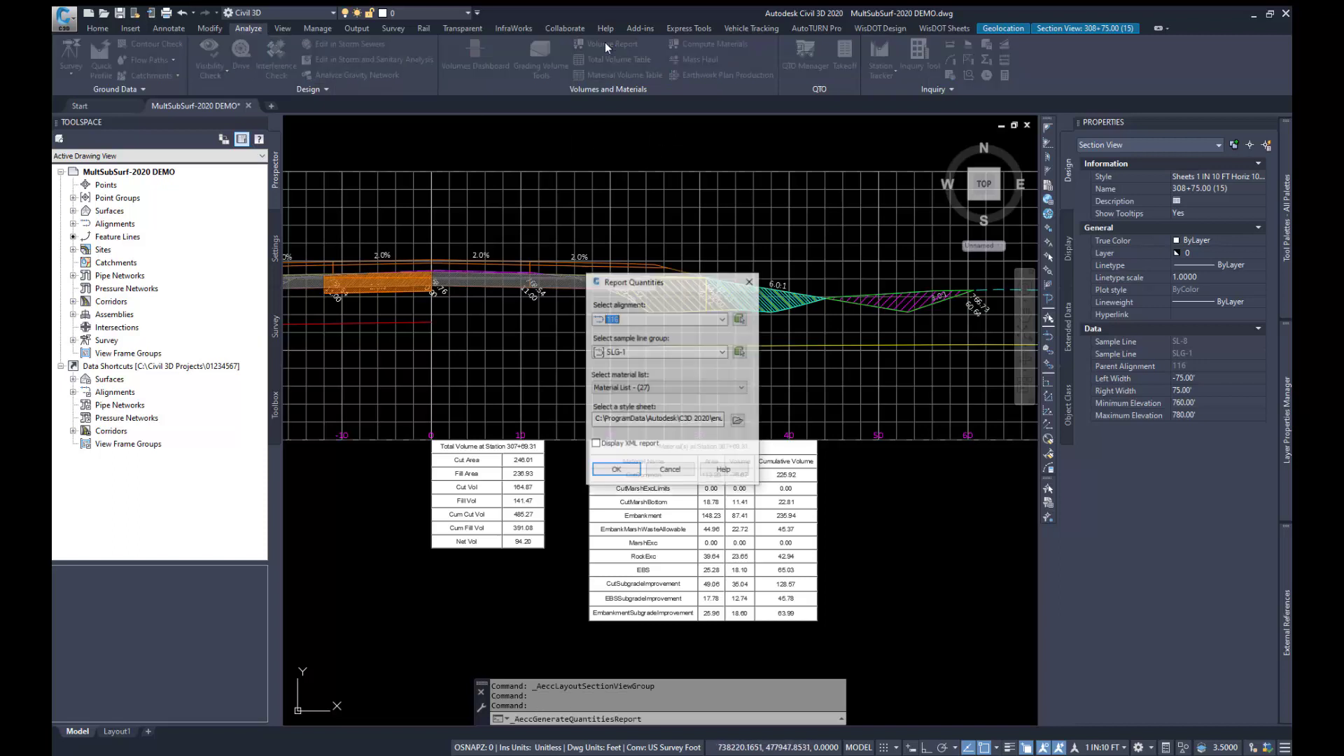
{"action": "left_click", "coordinate": [596, 443]}
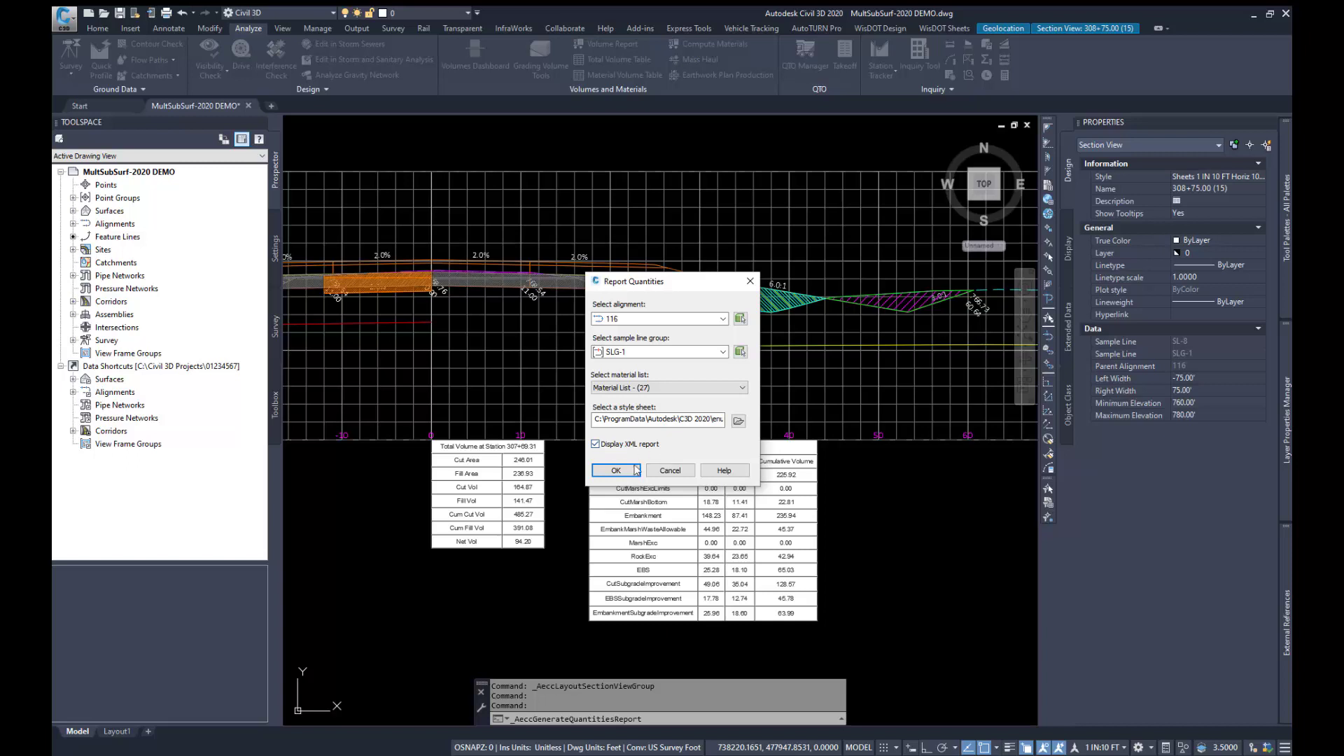
{"action": "left_click", "coordinate": [616, 470]}
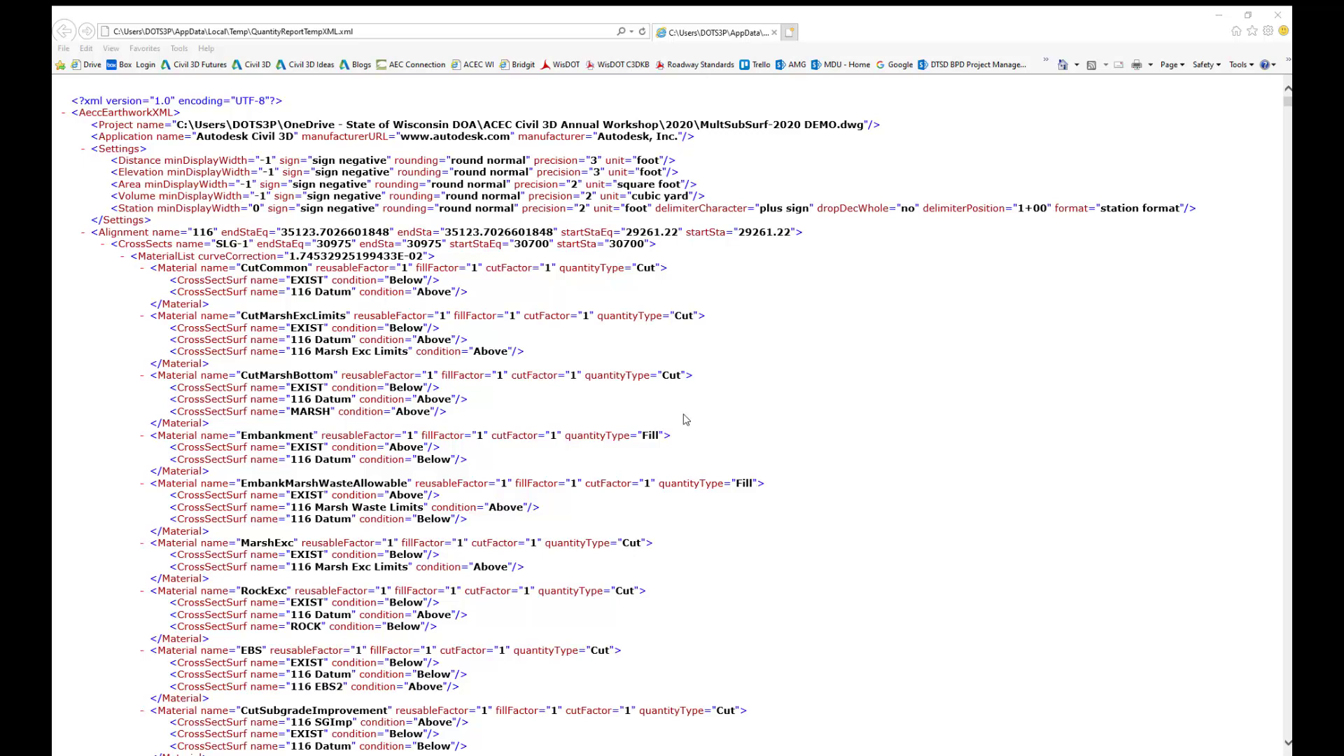
{"action": "scroll", "coordinate": [685, 419], "scroll_direction": "down", "scroll_amount": 15}
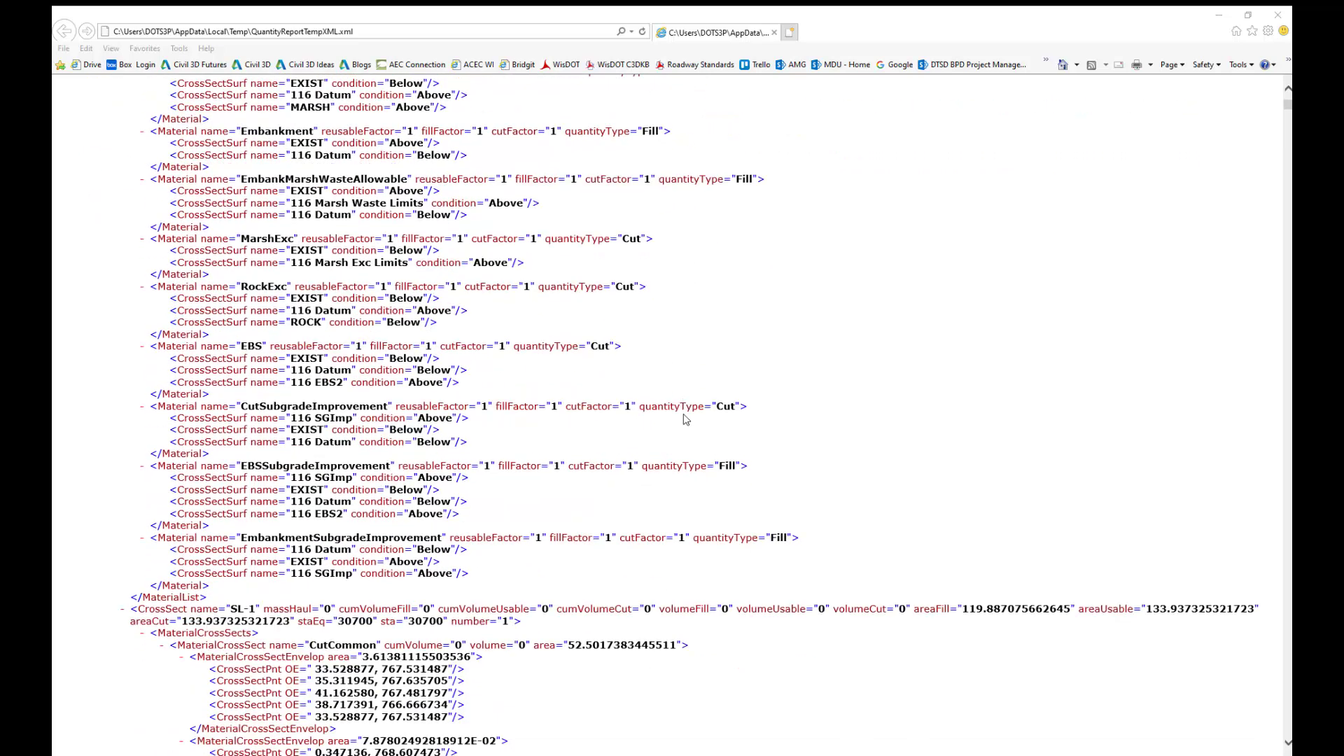
{"action": "scroll", "coordinate": [686, 419], "scroll_direction": "down", "scroll_amount": 9}
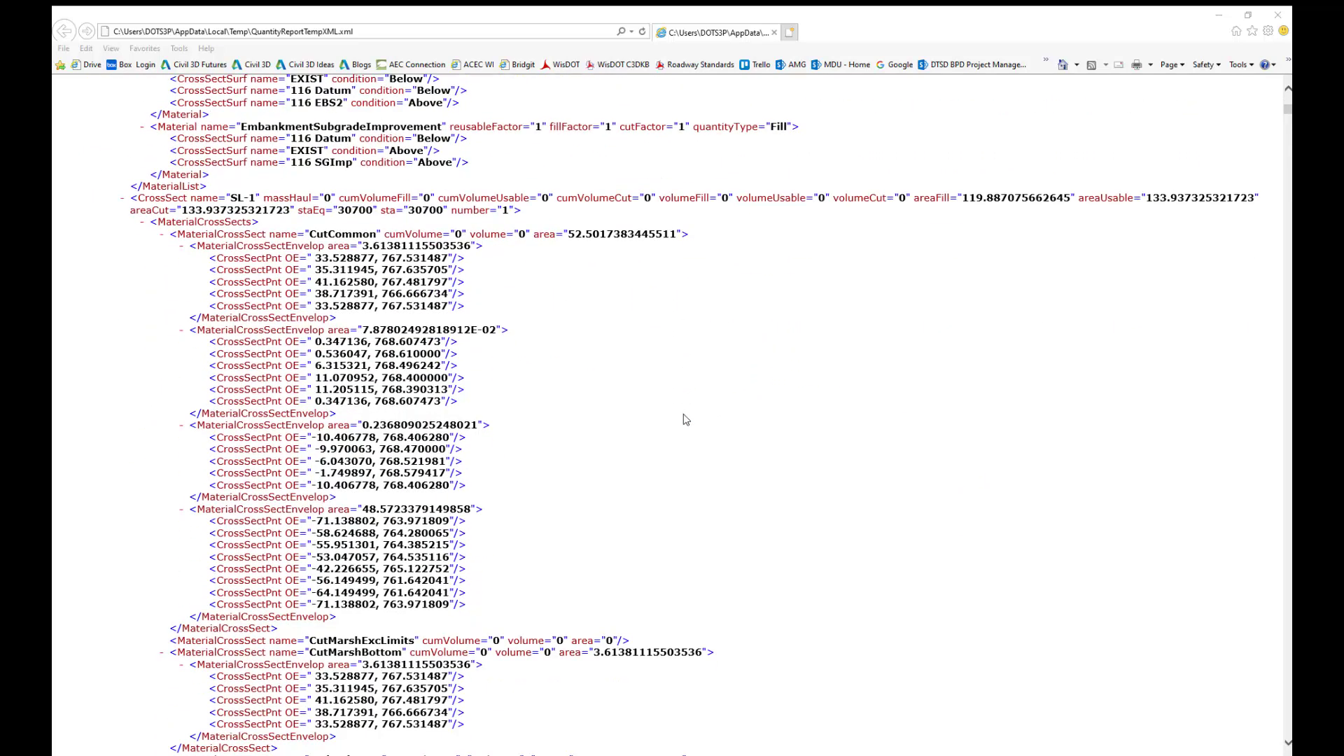